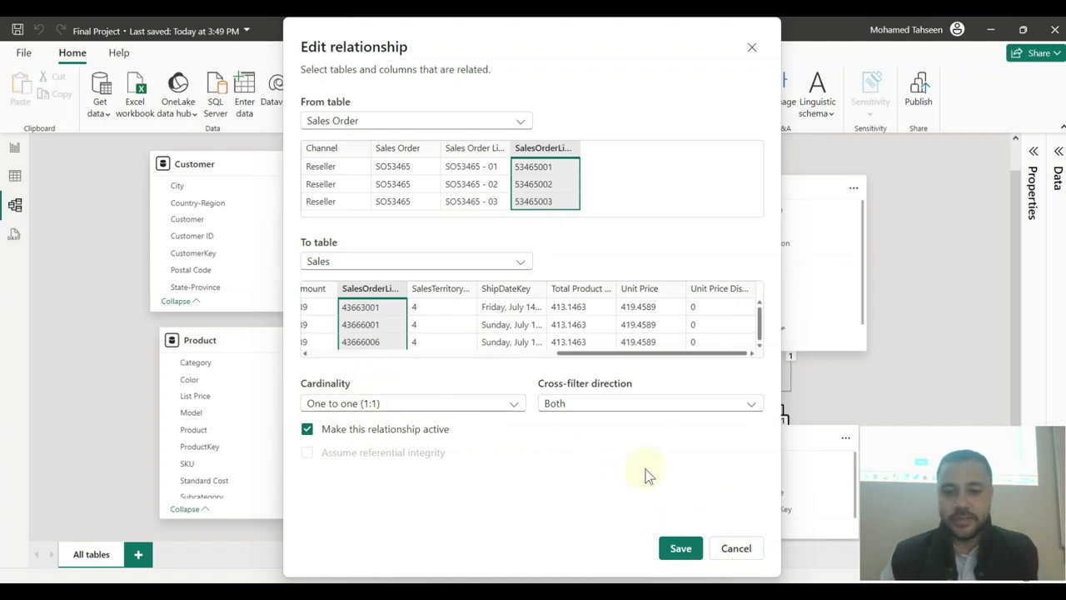
# - Review the cross-filter direction of the Sales Order to Sales relationship and close its settings without saving
pyautogui.click(663, 414)
pyautogui.click(596, 427)
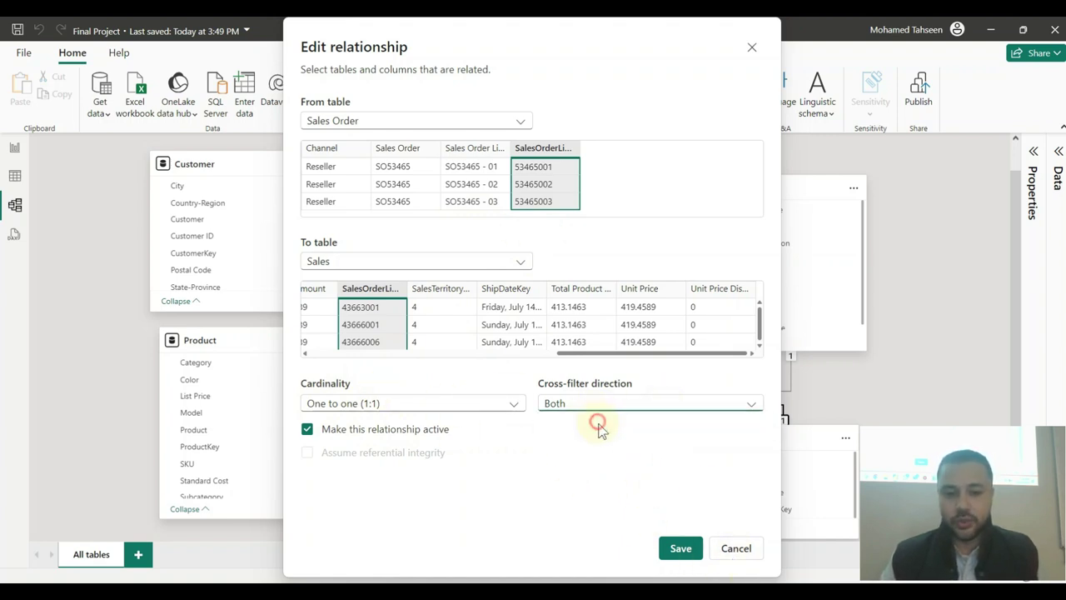
pyautogui.click(736, 548)
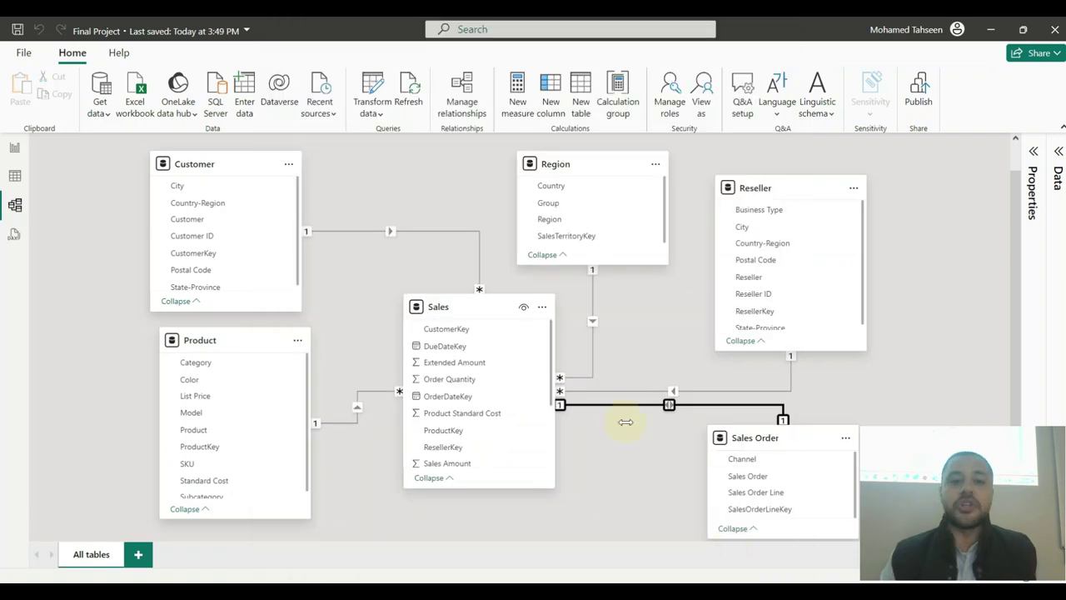
pyautogui.click(675, 459)
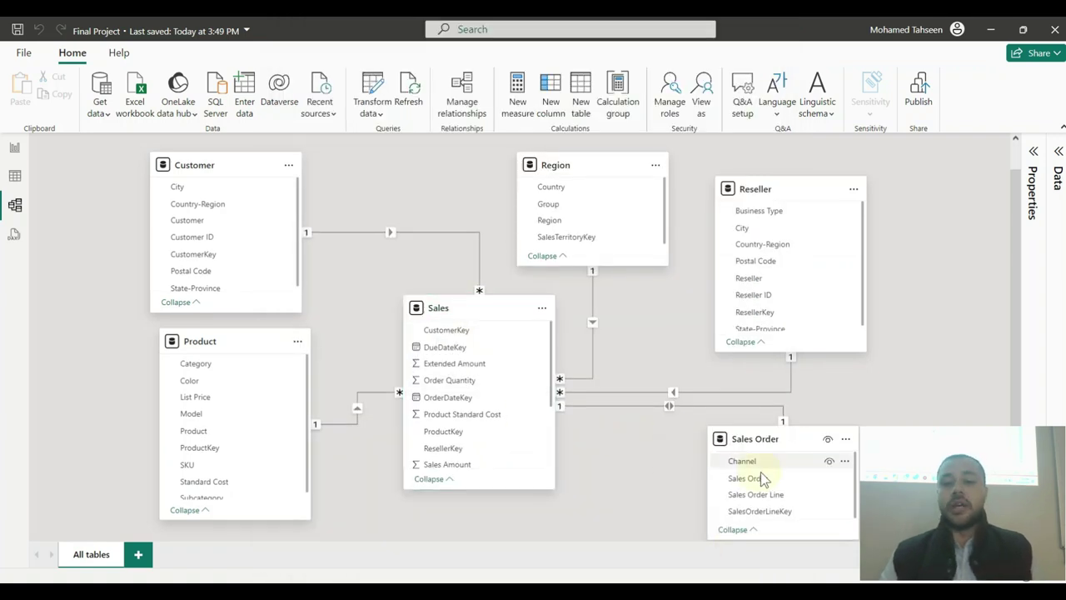
# - Delete the relationship between the Sales and Sales Order tables in the model diagram
pyautogui.click(679, 409)
pyautogui.press('Delete')
pyautogui.click(618, 361)
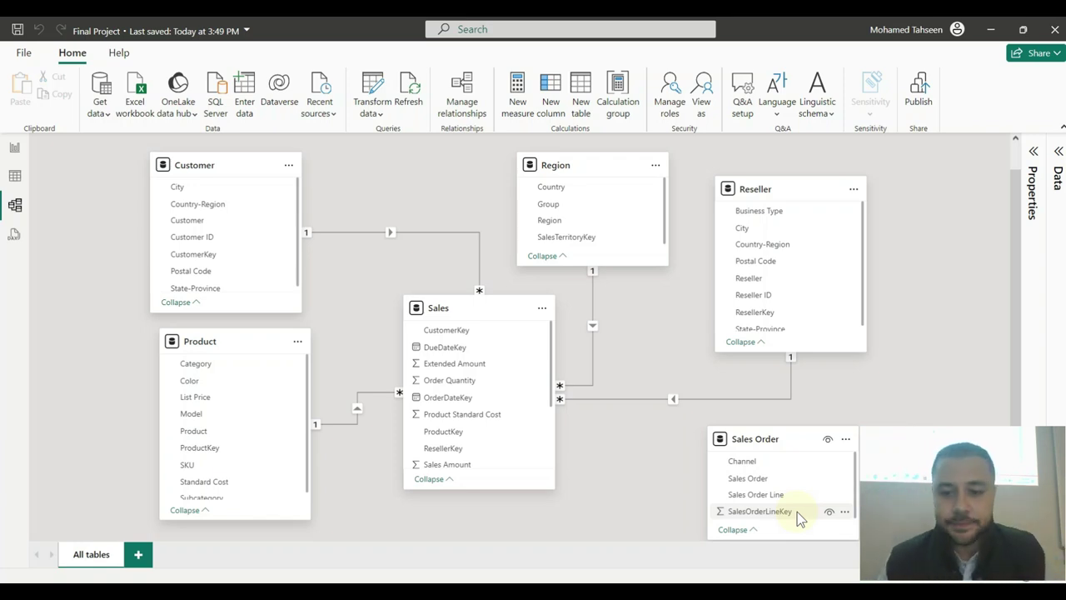
# - Examine the SalesOrderLineKey and Sales Order Line columns in the data of the Sales Order table
pyautogui.click(14, 176)
pyautogui.click(911, 267)
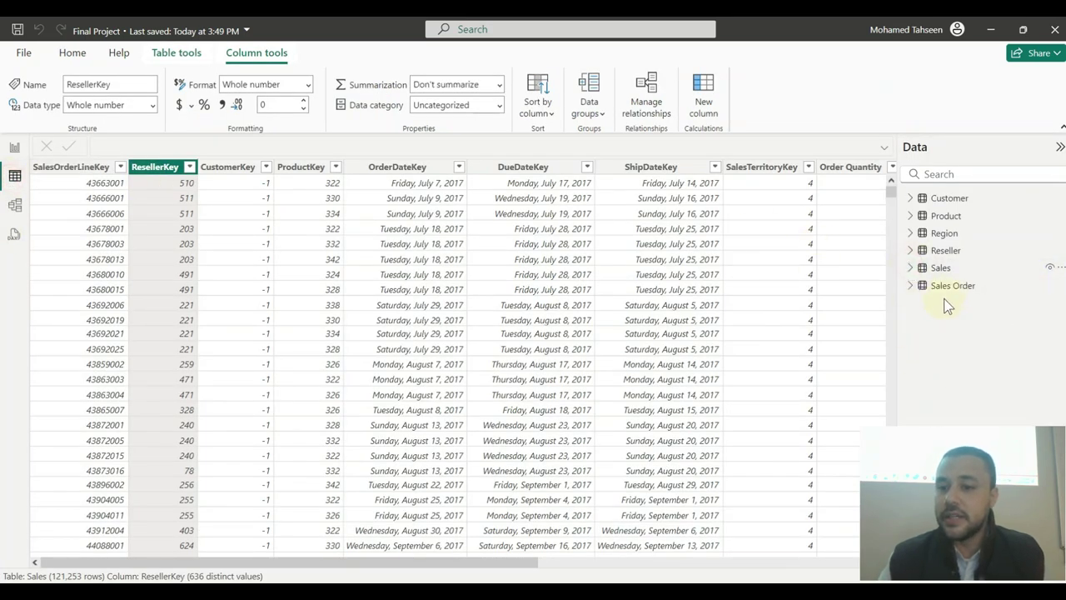
pyautogui.click(910, 285)
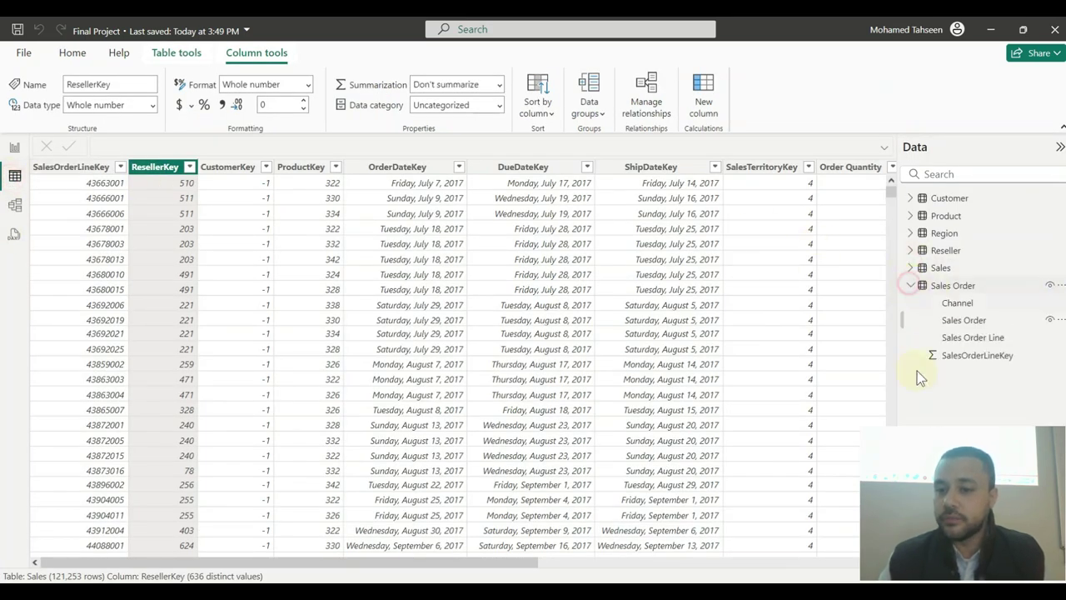
pyautogui.click(976, 356)
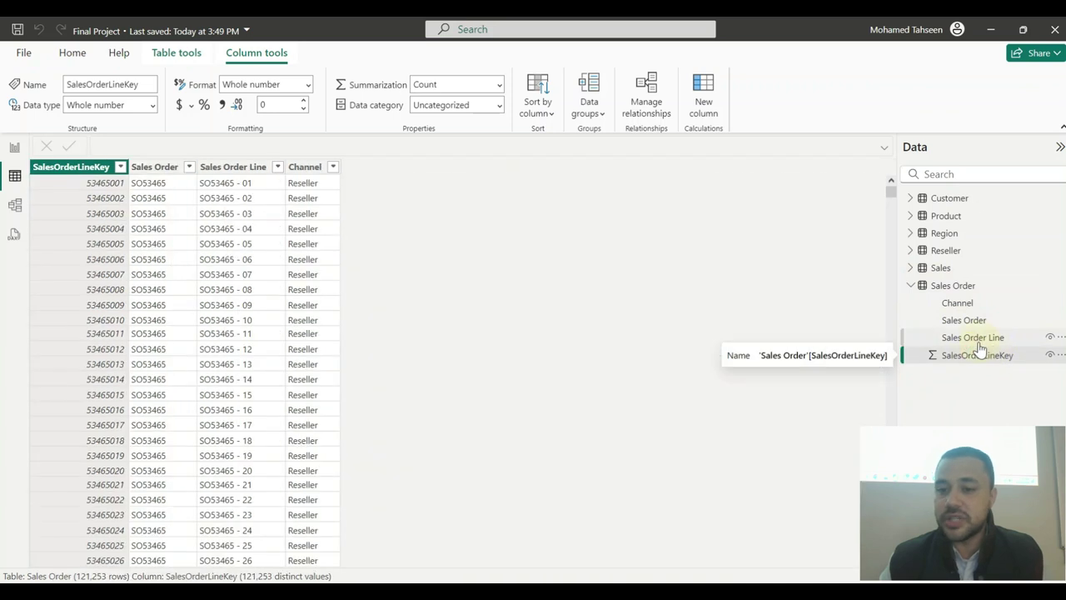
pyautogui.click(993, 339)
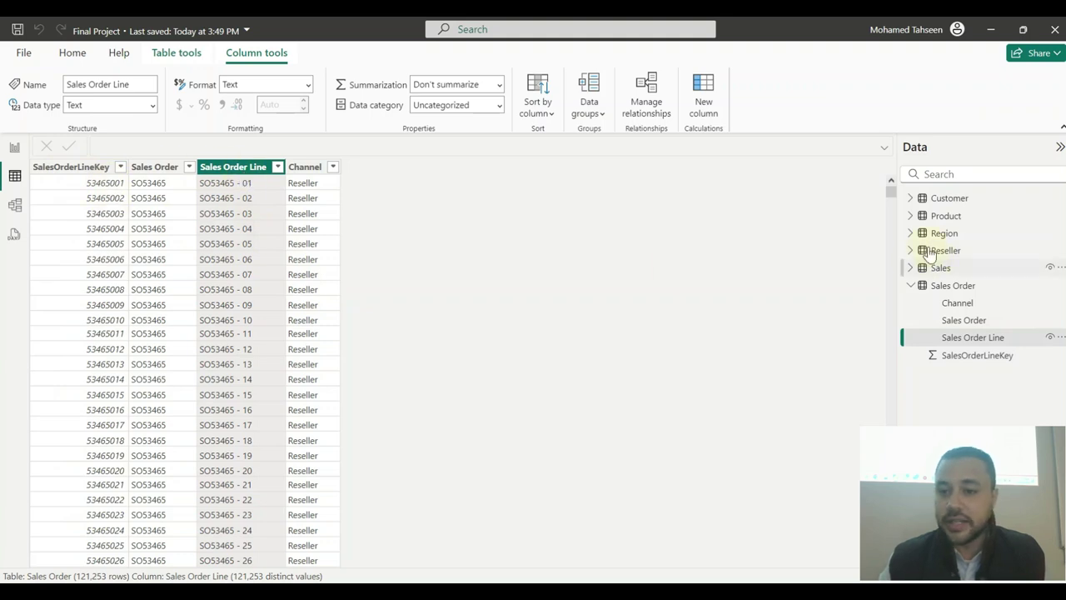
# - Examine the SalesOrderLineKey column in the data of the Sales table
pyautogui.click(911, 267)
pyautogui.scroll(-1, 1011, 379)
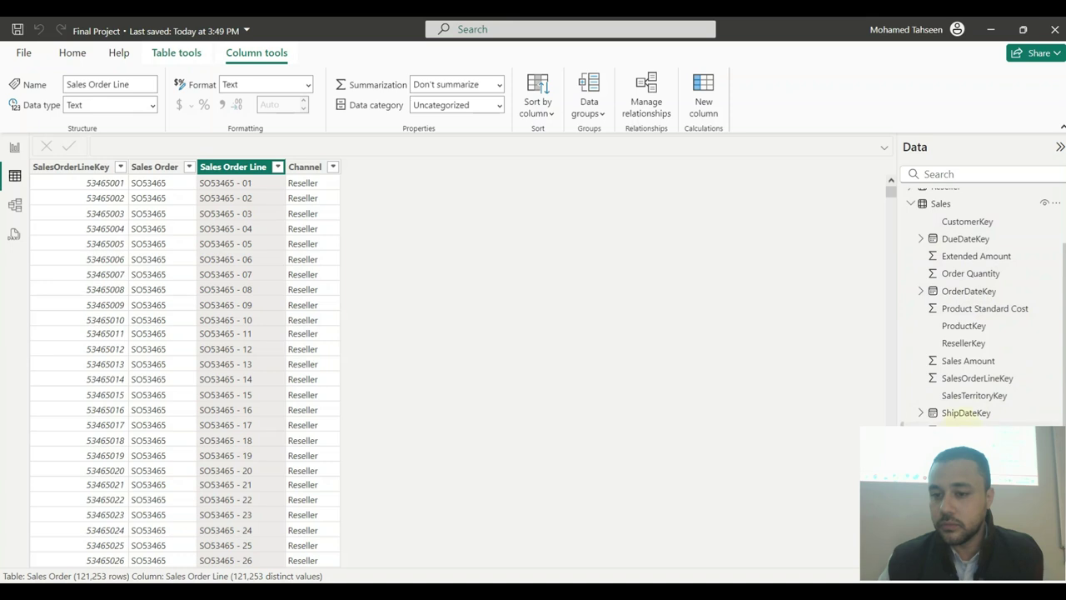
pyautogui.click(998, 379)
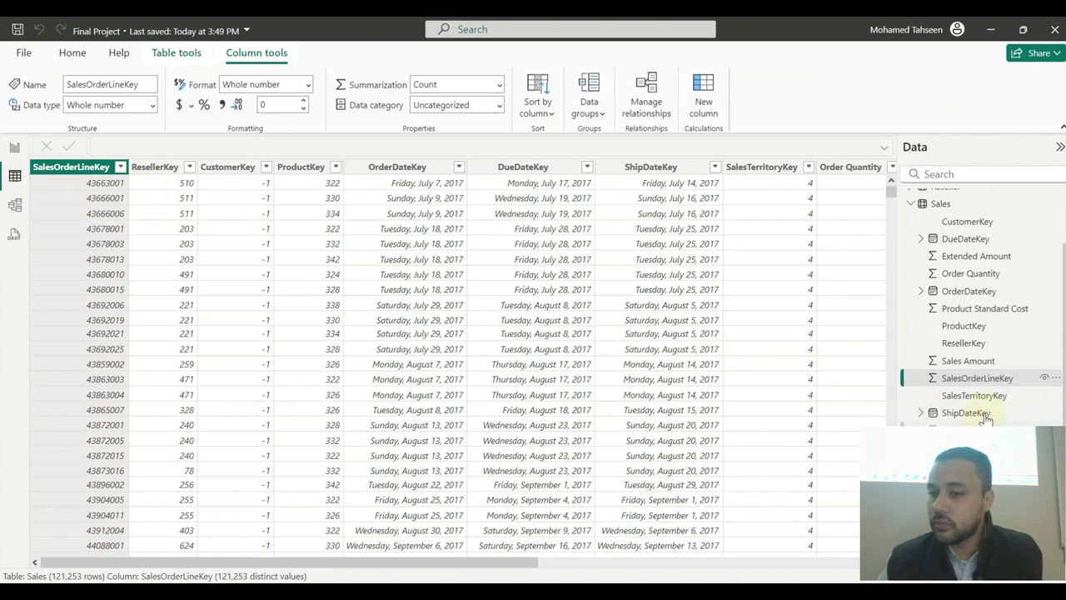
pyautogui.scroll(2, 967, 316)
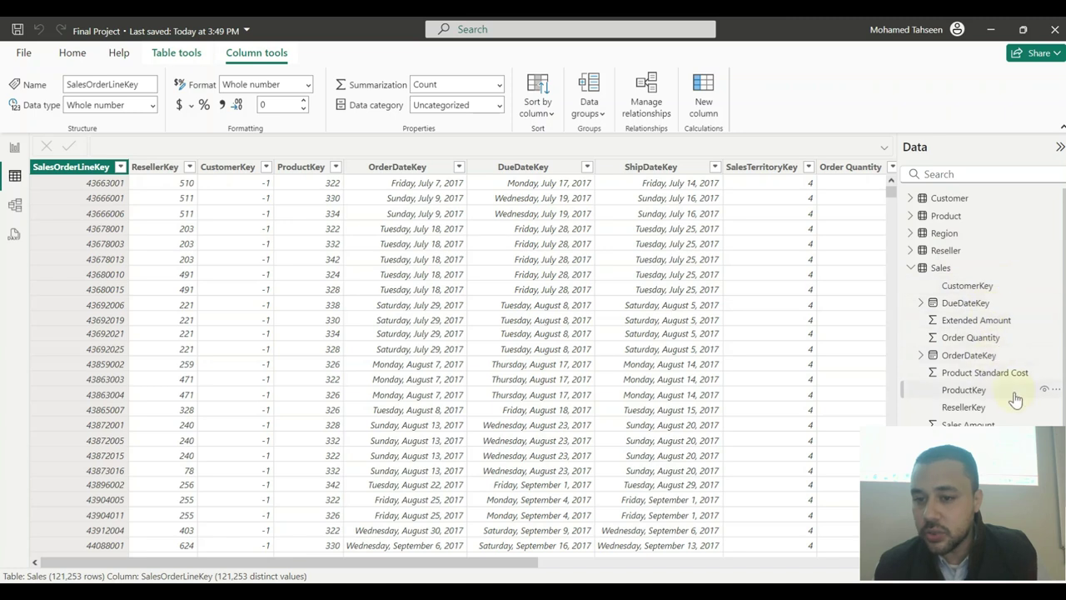
pyautogui.scroll(-2, 1010, 408)
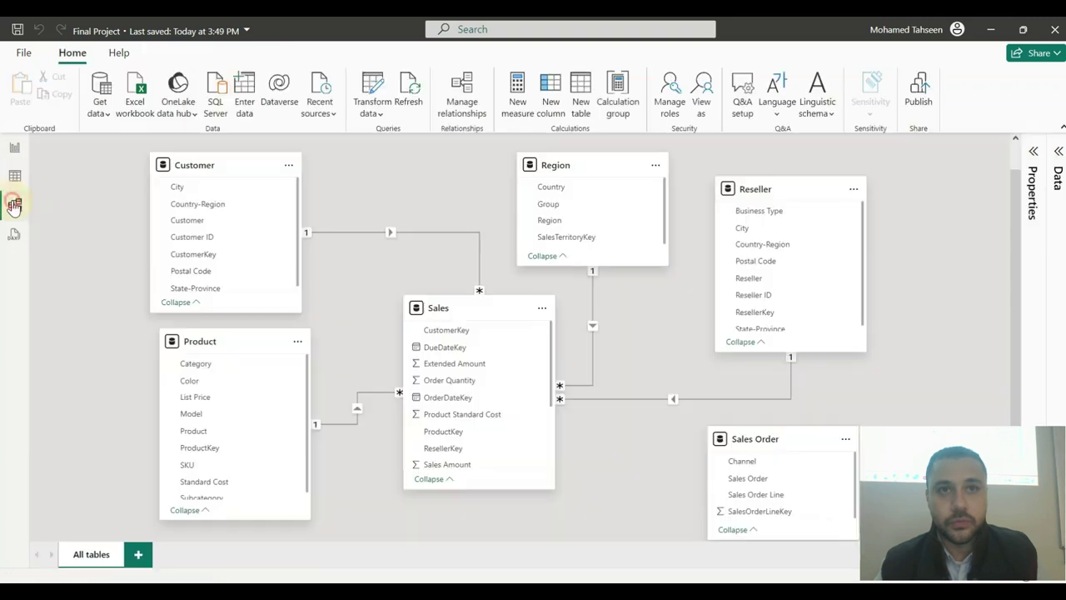
# - Create a relationship in the model diagram from SalesOrderLineKey in Sales Order to SalesOrderLineKey in Sales and save it
pyautogui.click(14, 205)
pyautogui.click(14, 175)
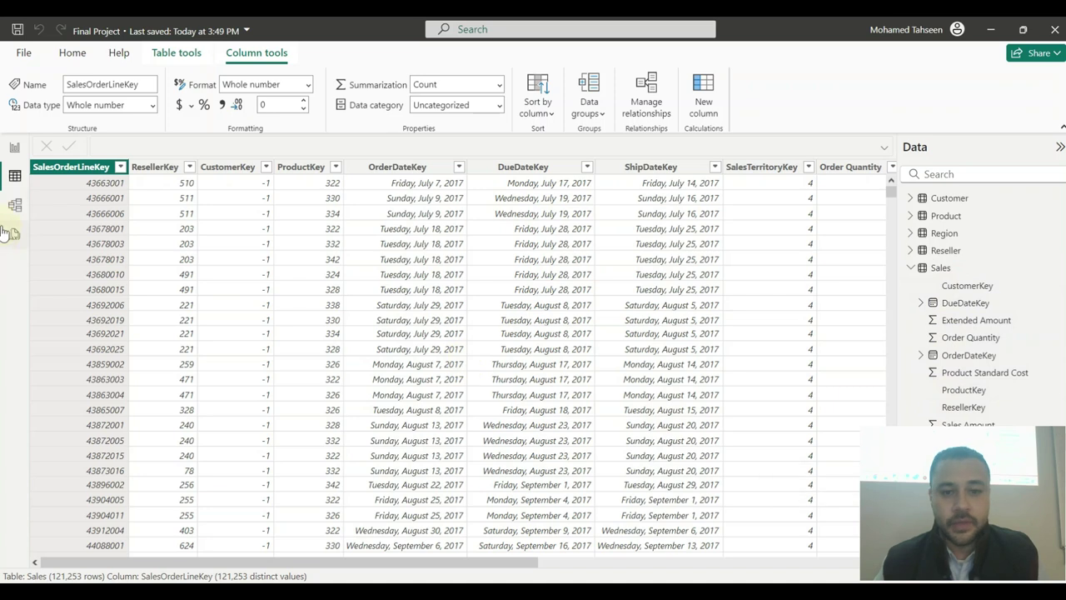
pyautogui.click(14, 205)
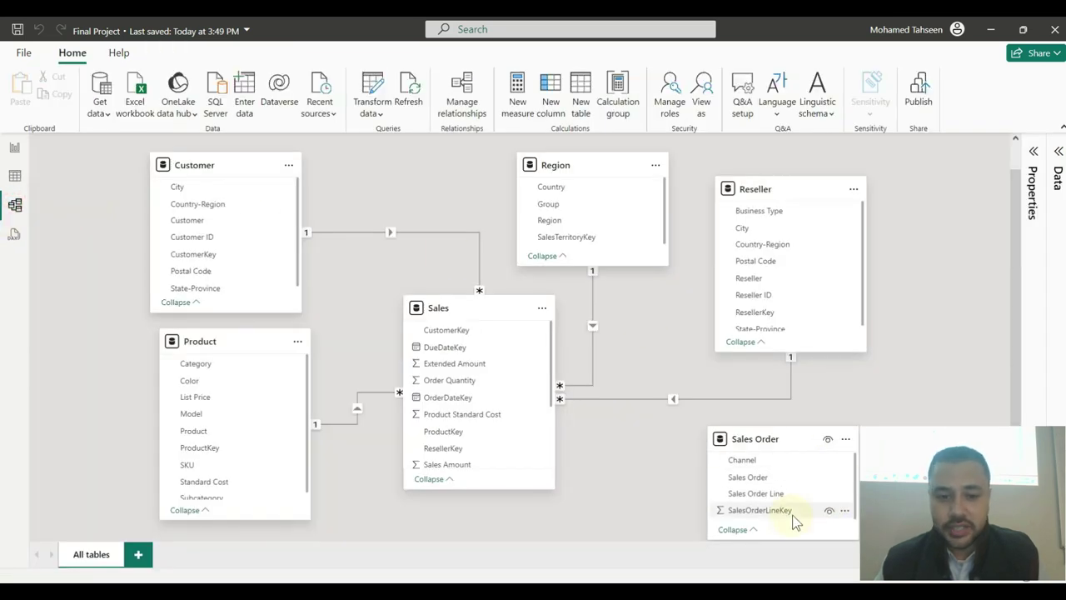
pyautogui.scroll(-3, 499, 431)
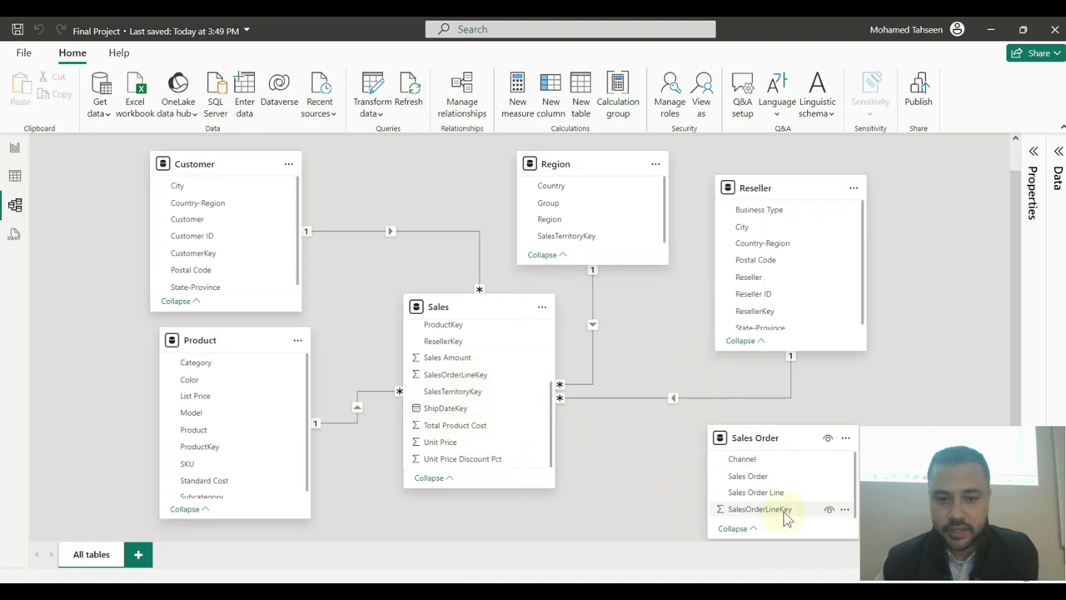
pyautogui.moveTo(783, 513); pyautogui.dragTo(460, 376)
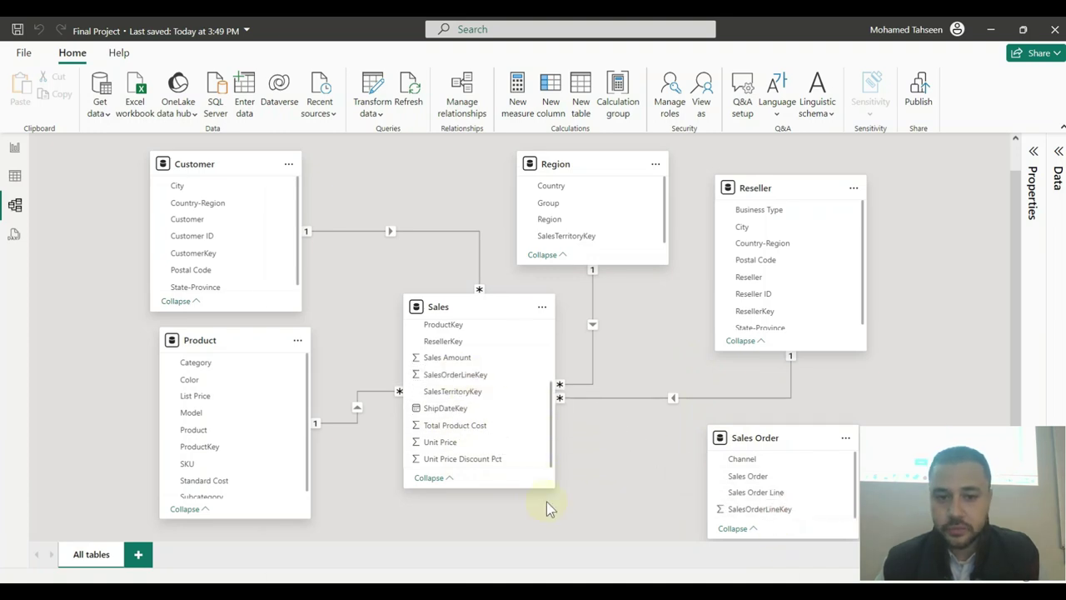
pyautogui.click(612, 408)
pyautogui.click(613, 413)
pyautogui.click(681, 548)
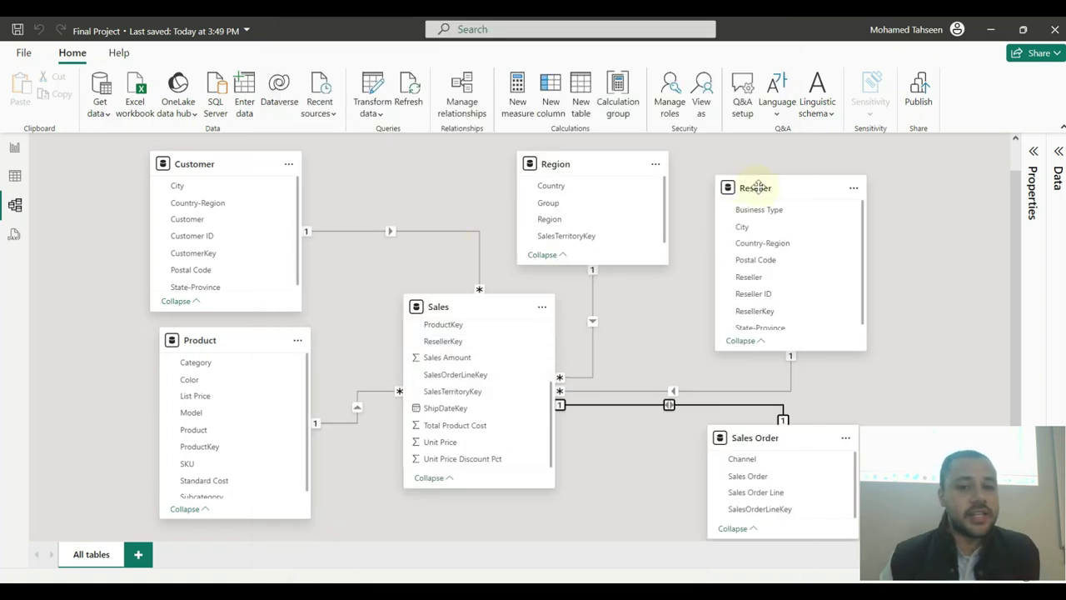
# - Rearrange the model diagram so Sales sits directly below Region, with Reseller and Sales Order moved farther out to the right
pyautogui.moveTo(759, 193); pyautogui.dragTo(778, 188)
pyautogui.moveTo(757, 446); pyautogui.dragTo(761, 446)
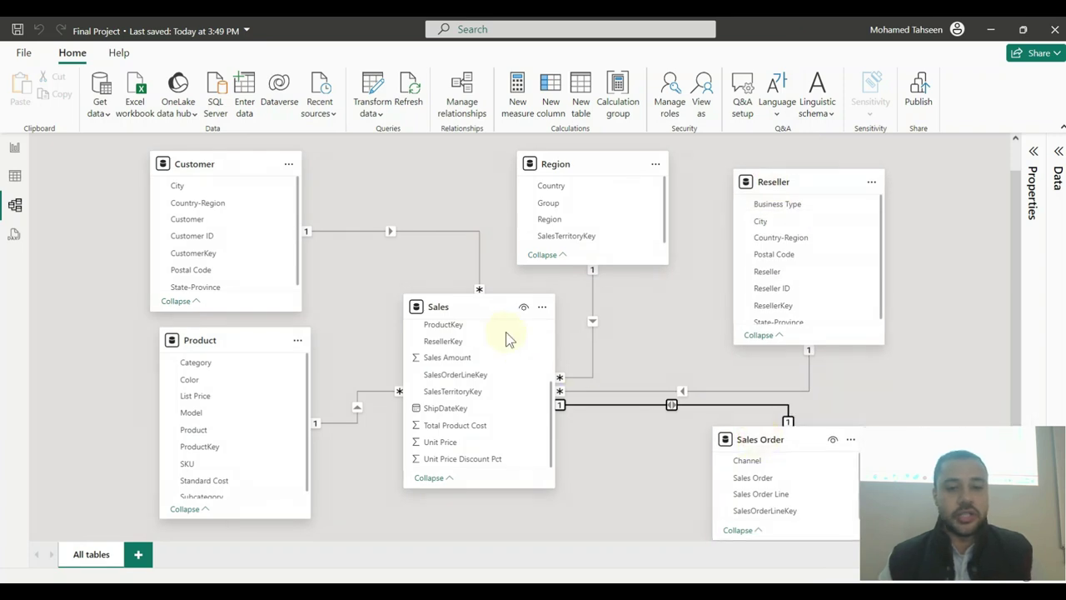
pyautogui.scroll(-1, 505, 332)
pyautogui.moveTo(506, 185); pyautogui.dragTo(457, 185)
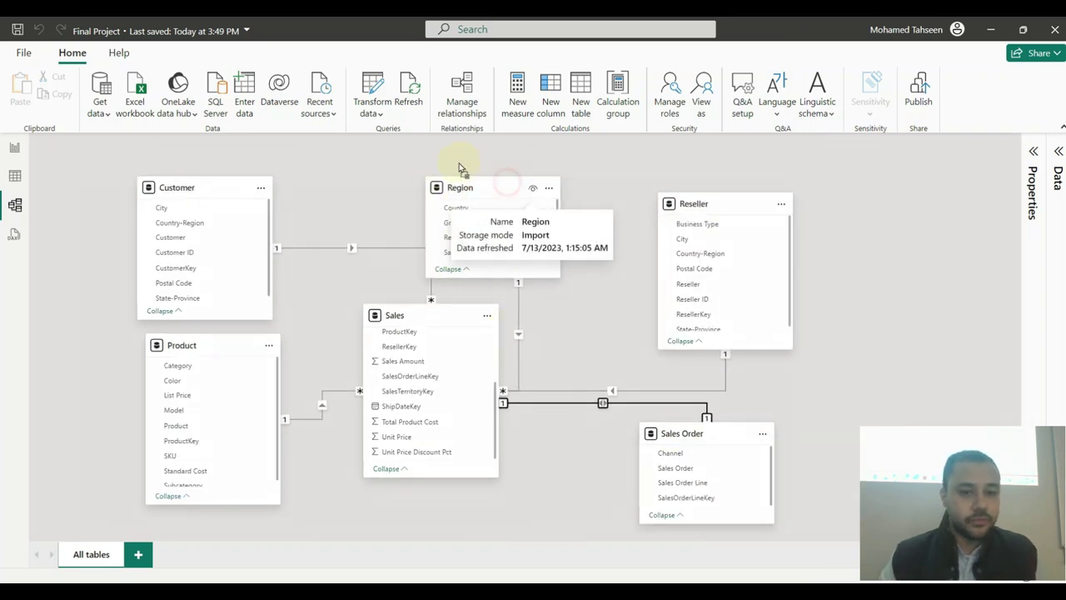
pyautogui.moveTo(431, 317); pyautogui.dragTo(479, 373)
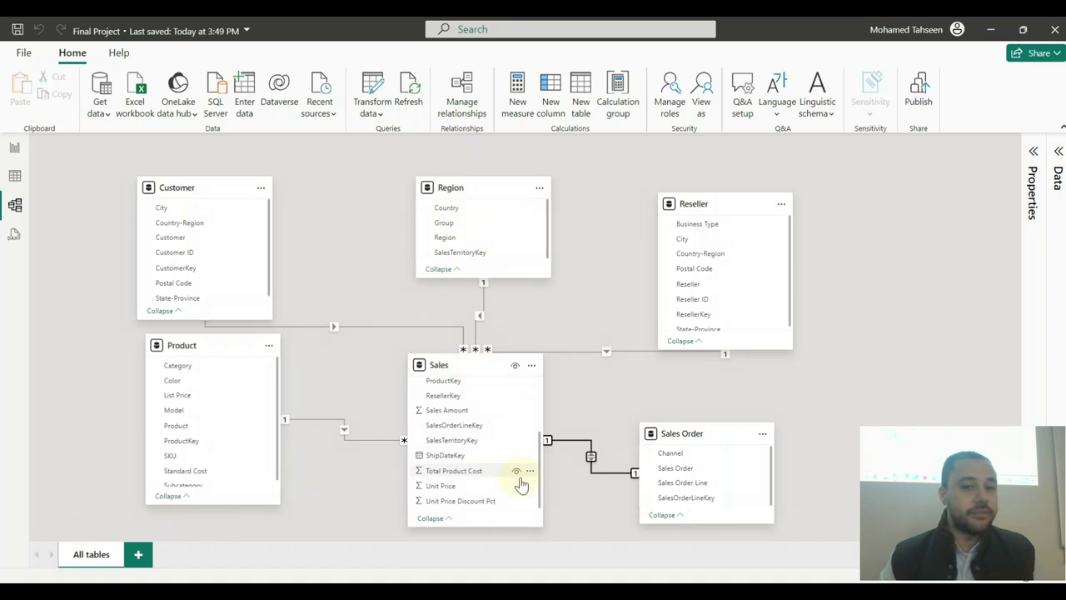
pyautogui.moveTo(667, 440); pyautogui.dragTo(746, 413)
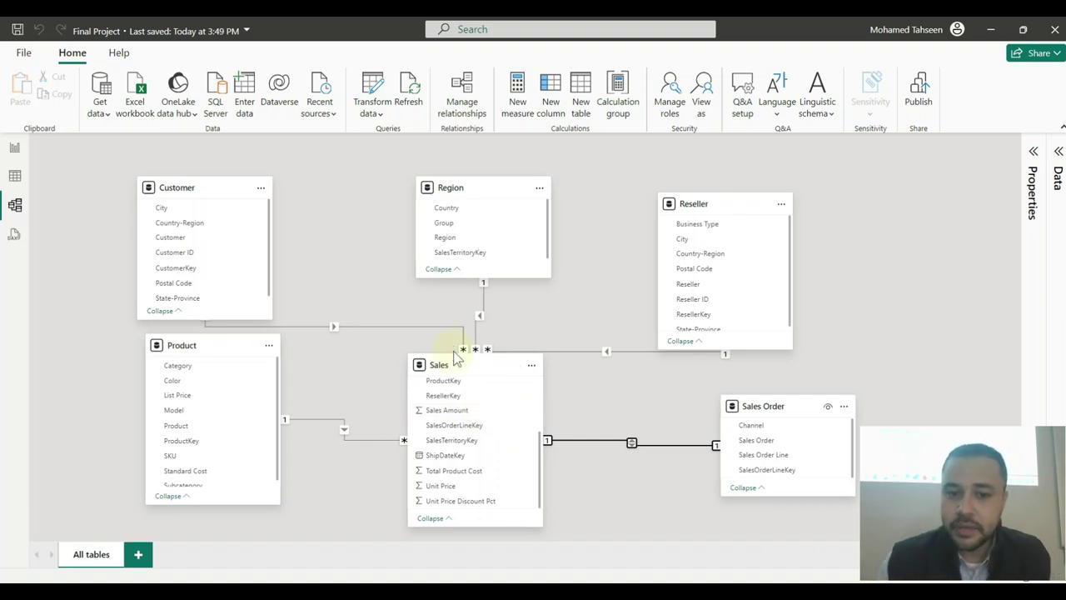
pyautogui.moveTo(458, 364); pyautogui.dragTo(466, 323)
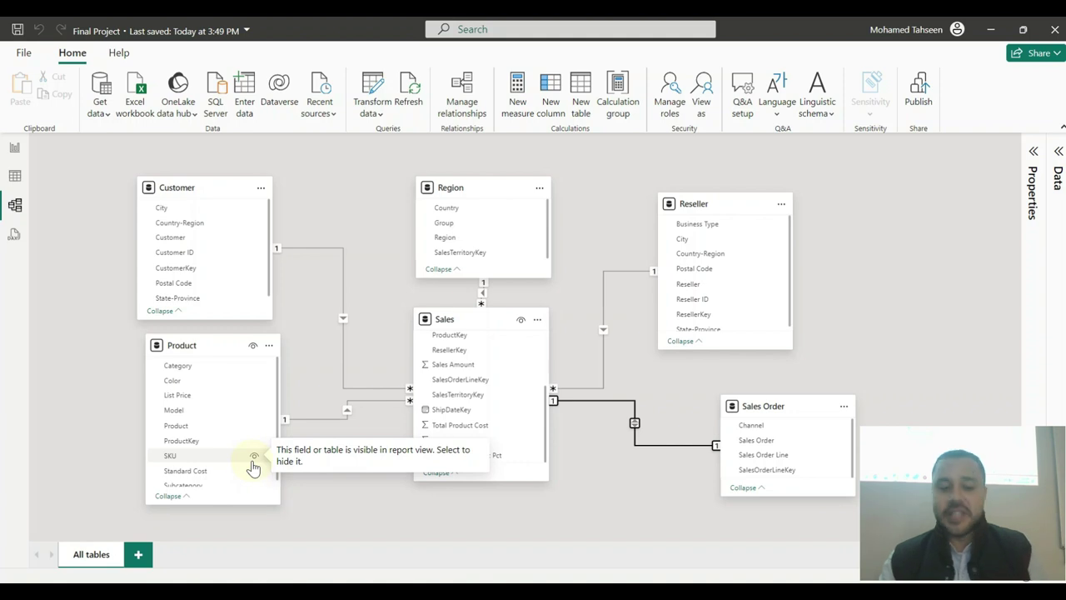
# - Spread the tables into a star layout, with Product well below Customer, Sales Order below Reseller, and Sales in the middle
pyautogui.scroll(-3, 197, 374)
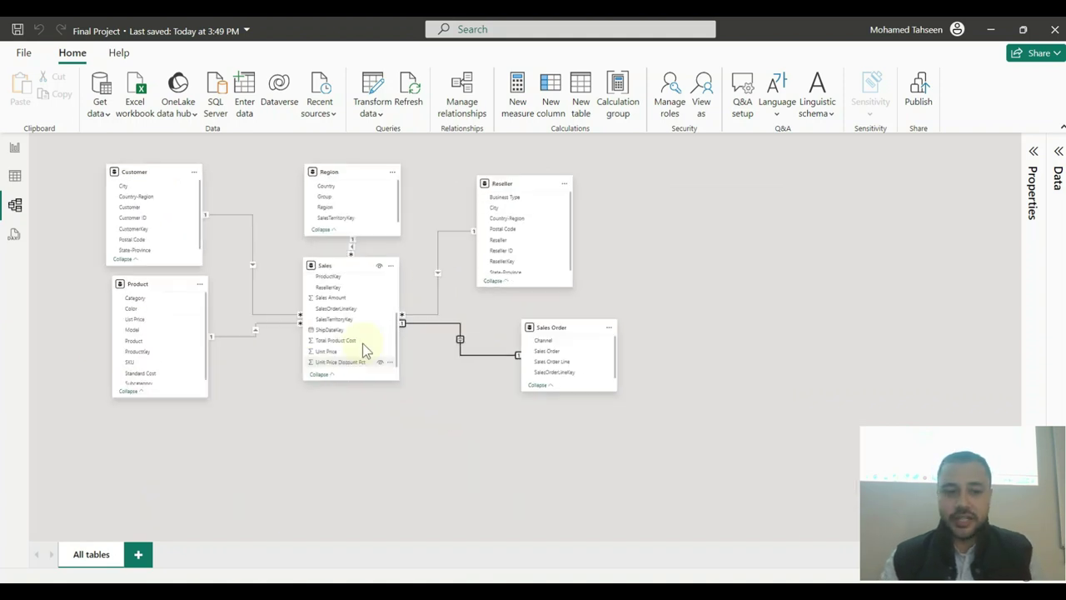
pyautogui.moveTo(142, 283); pyautogui.dragTo(166, 428)
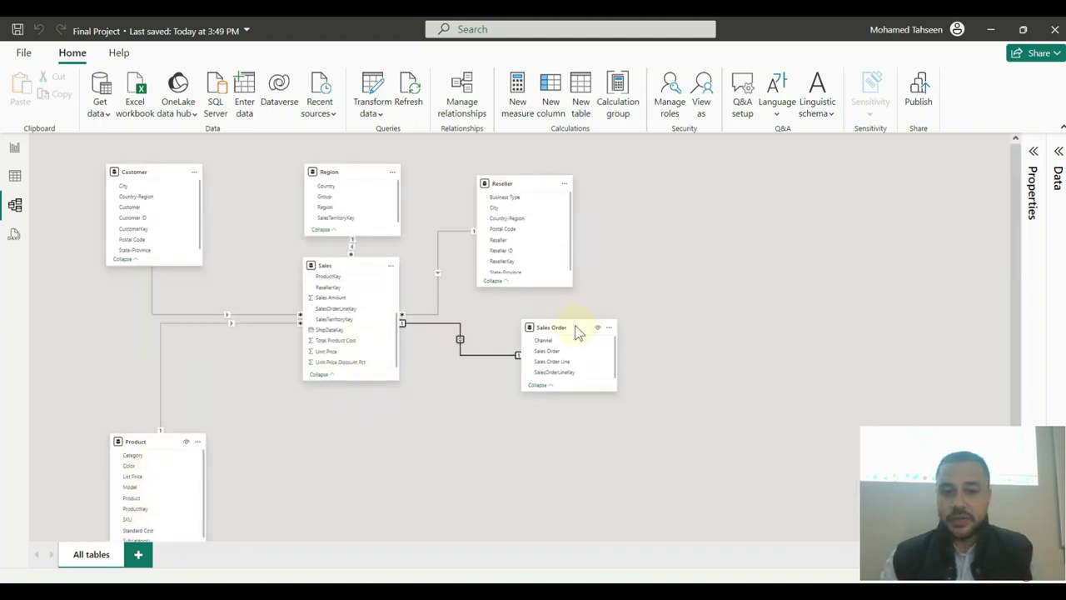
pyautogui.moveTo(579, 332); pyautogui.dragTo(605, 464)
pyautogui.moveTo(502, 184); pyautogui.dragTo(557, 171)
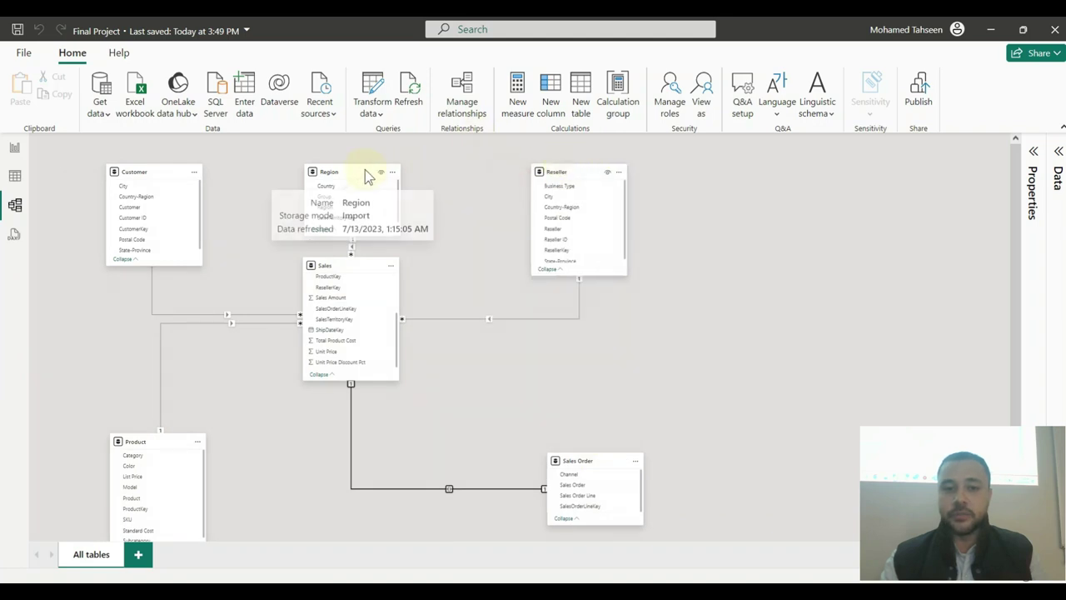
pyautogui.moveTo(340, 266); pyautogui.dragTo(345, 333)
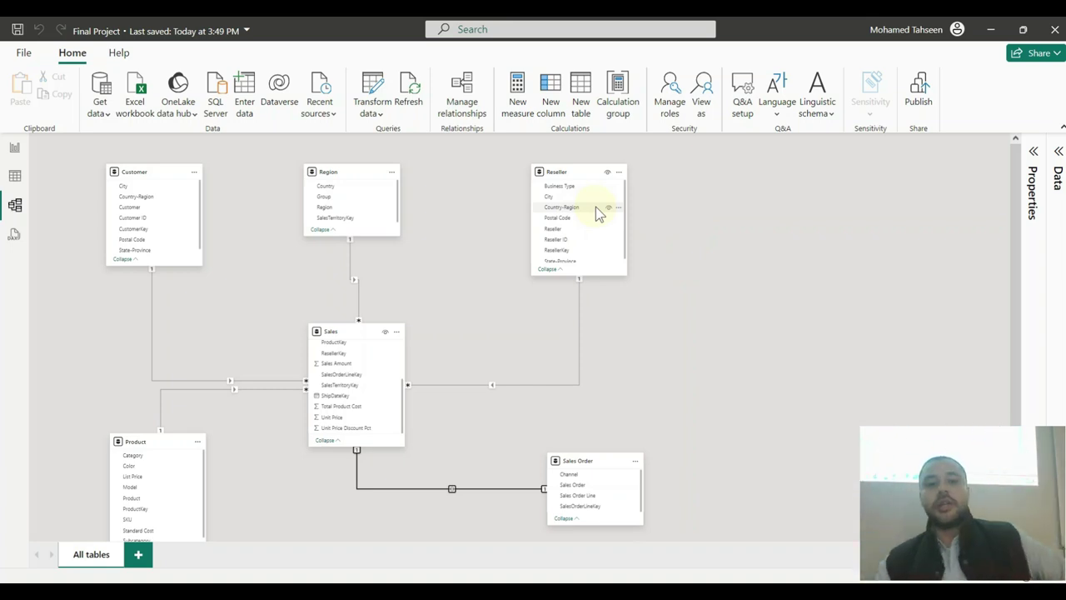
pyautogui.moveTo(357, 327)
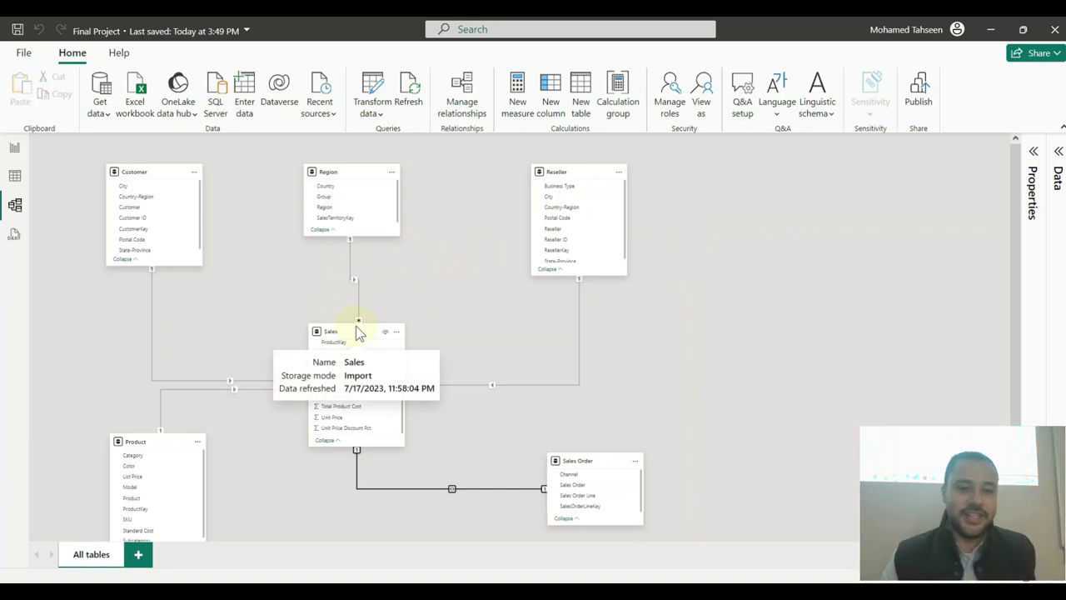
pyautogui.moveTo(346, 331); pyautogui.dragTo(360, 286)
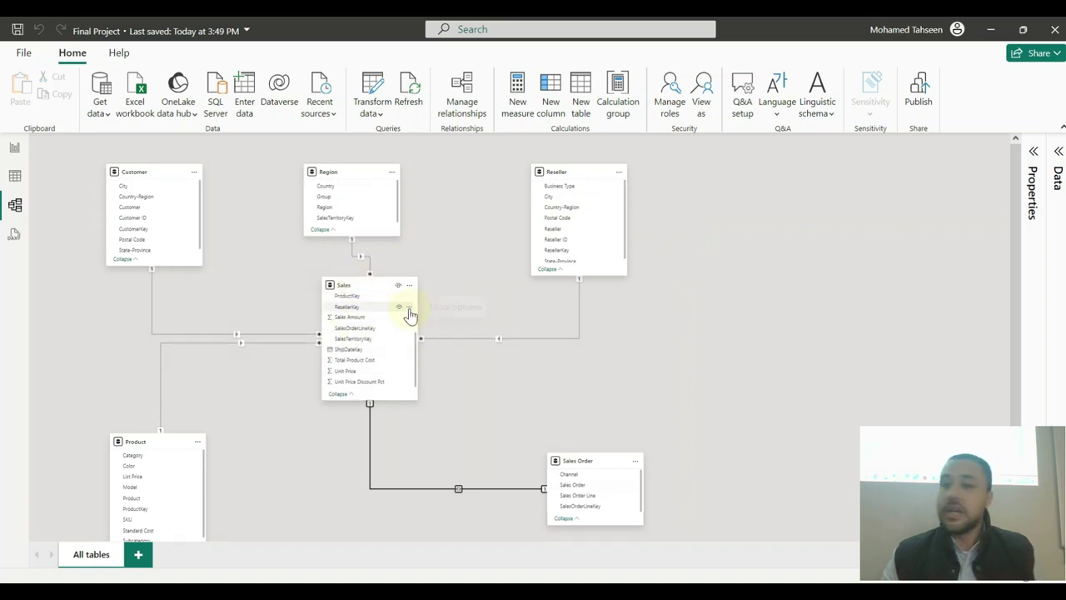
pyautogui.moveTo(571, 174)
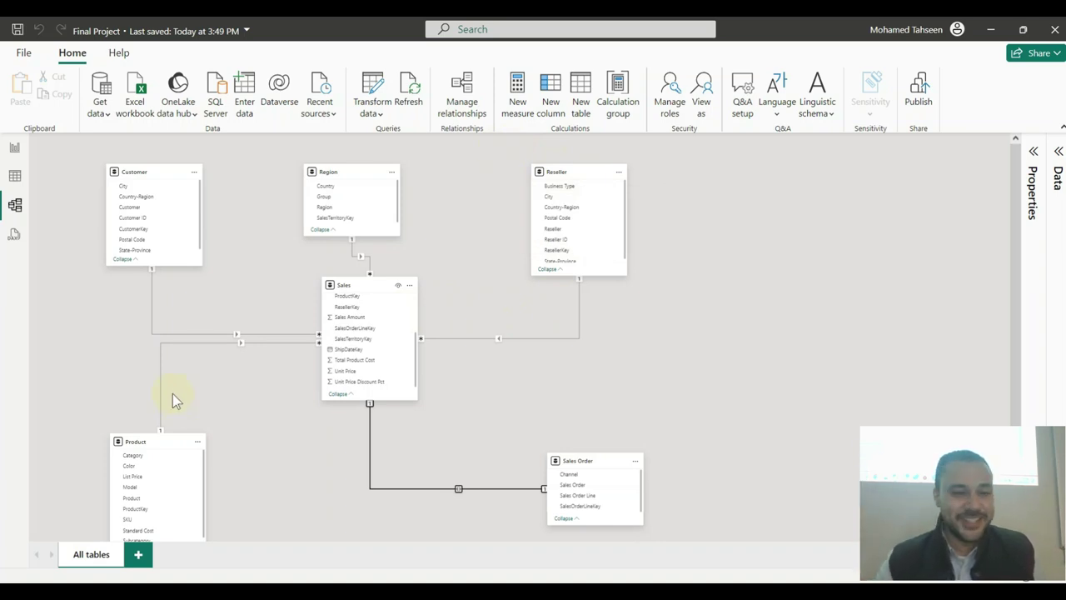
pyautogui.click(17, 152)
pyautogui.click(13, 204)
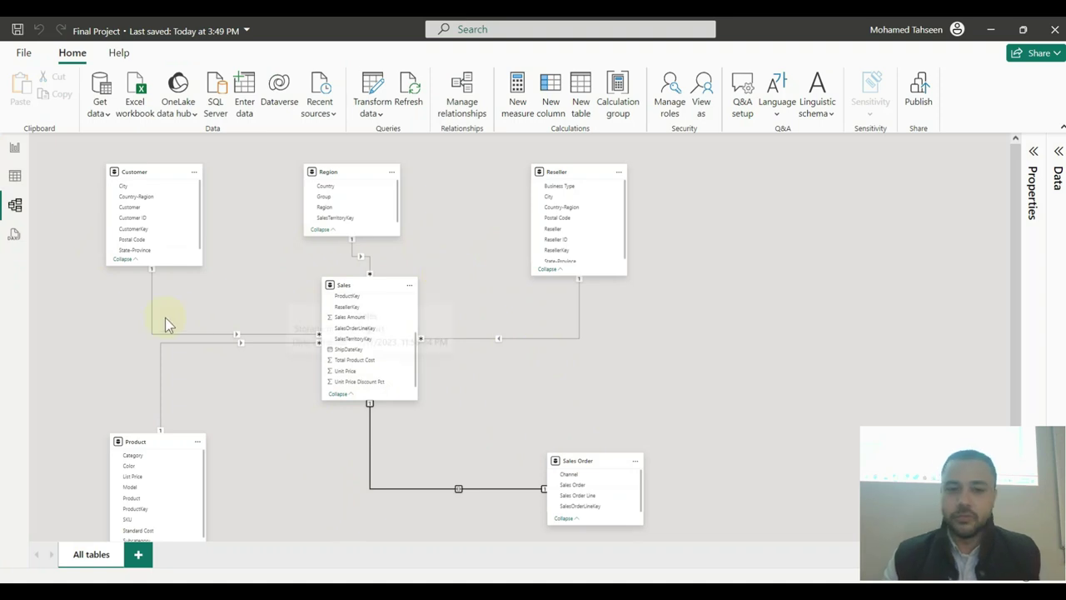
pyautogui.moveTo(368, 288); pyautogui.dragTo(347, 341)
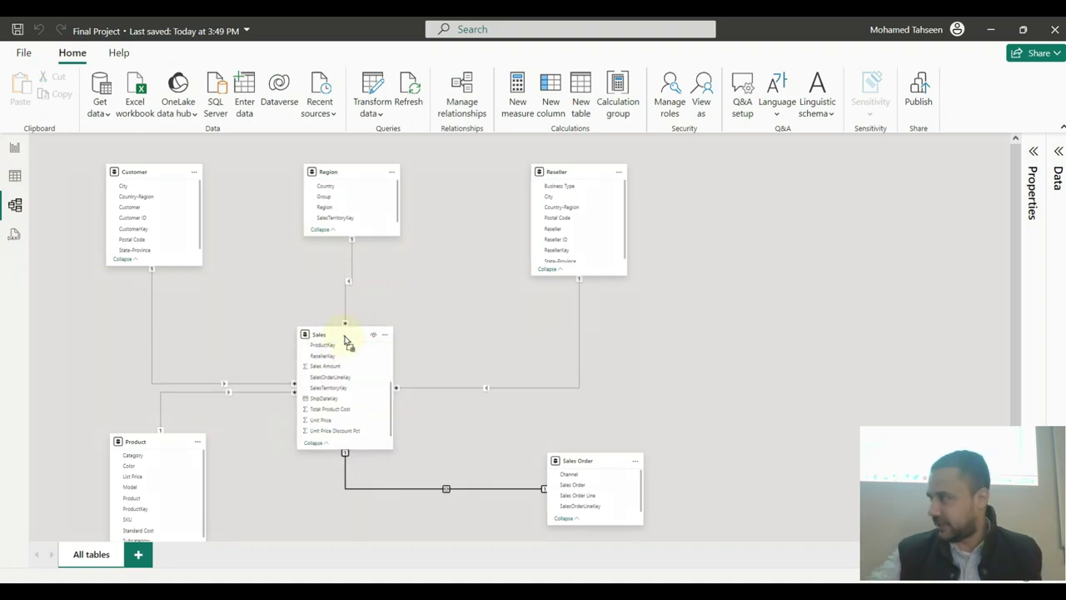
# - Switch to Final Project.pdf to check the project tasks, and return to Power BI Desktop to view the Sales table's data
pyautogui.click(15, 148)
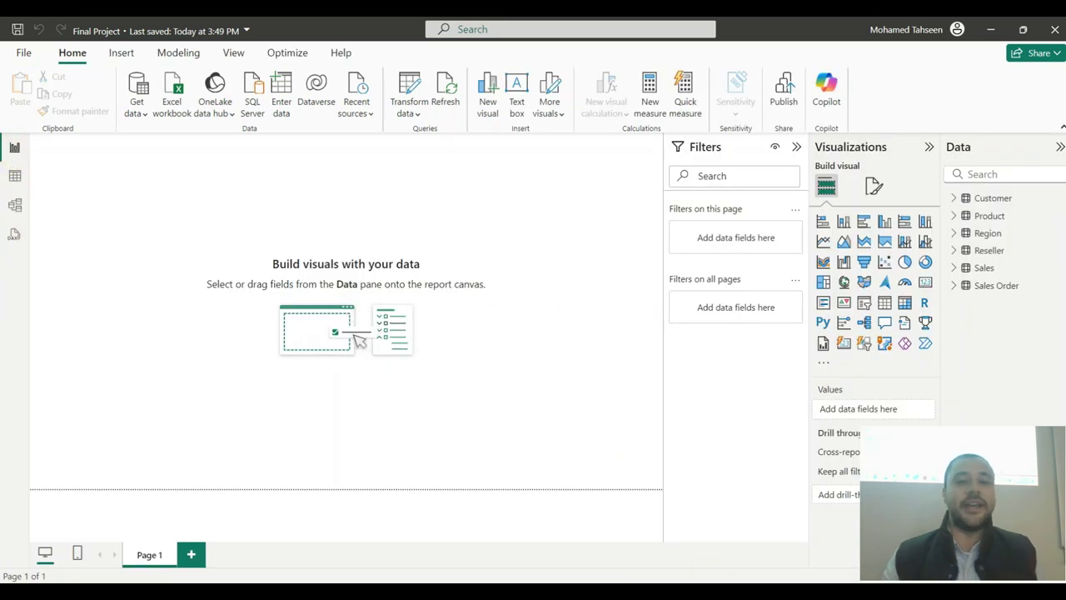
pyautogui.hotkey('alt', 'Tab')
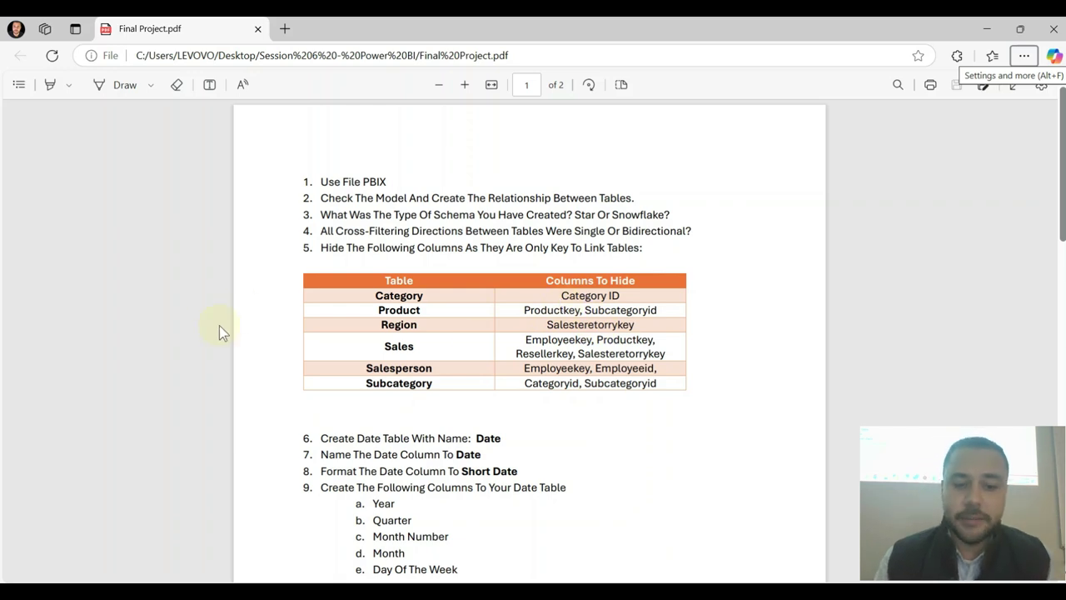
pyautogui.hotkey('alt', 'Tab')
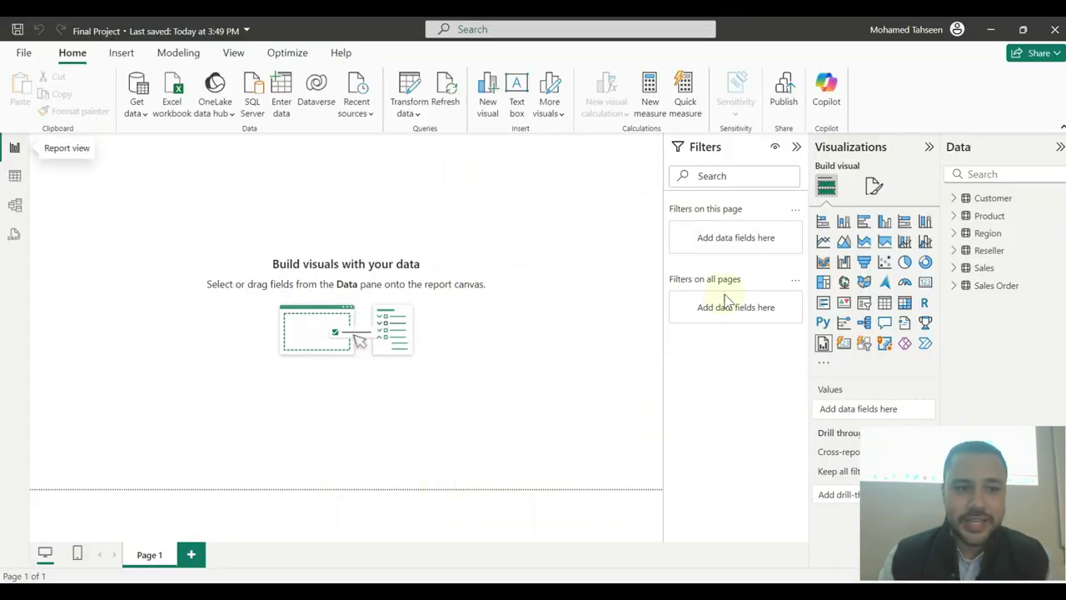
pyautogui.click(15, 176)
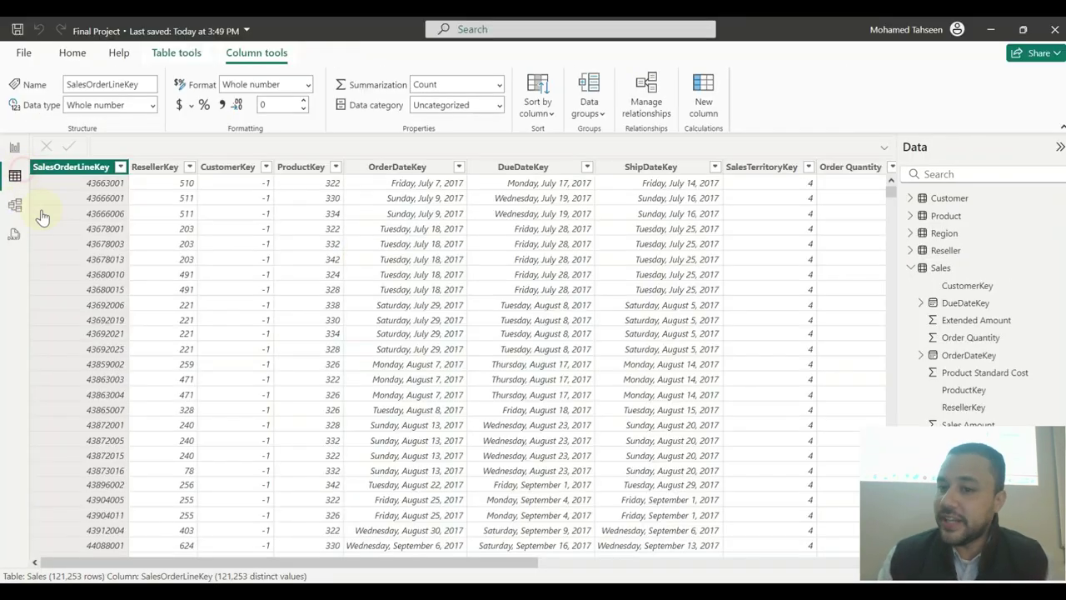
# - View the Product table's data, check the columns to hide in Final Project.pdf, and return to Power BI Desktop
pyautogui.click(910, 268)
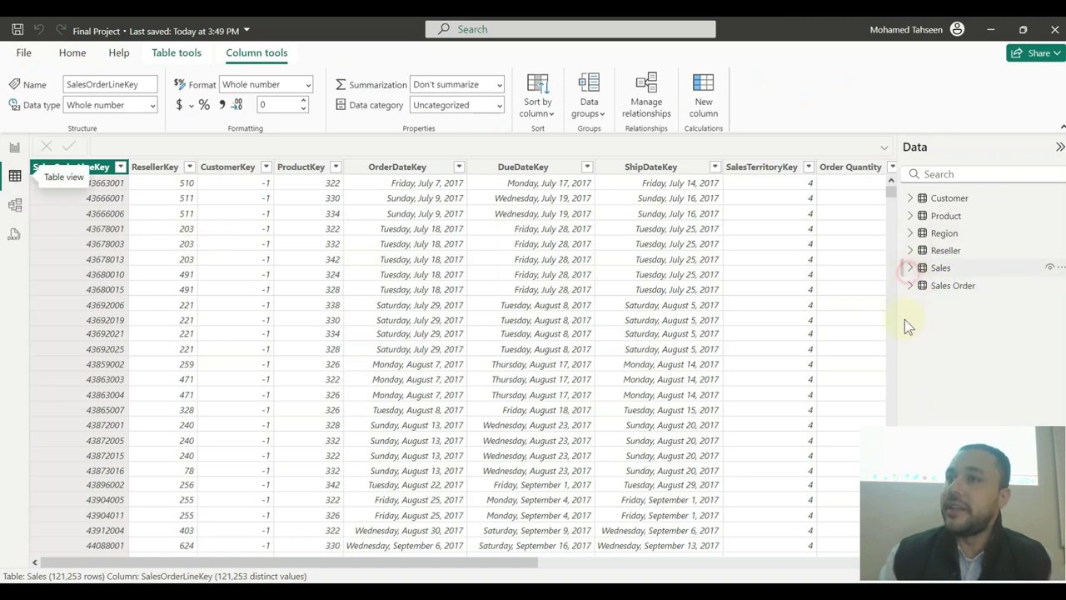
pyautogui.click(946, 216)
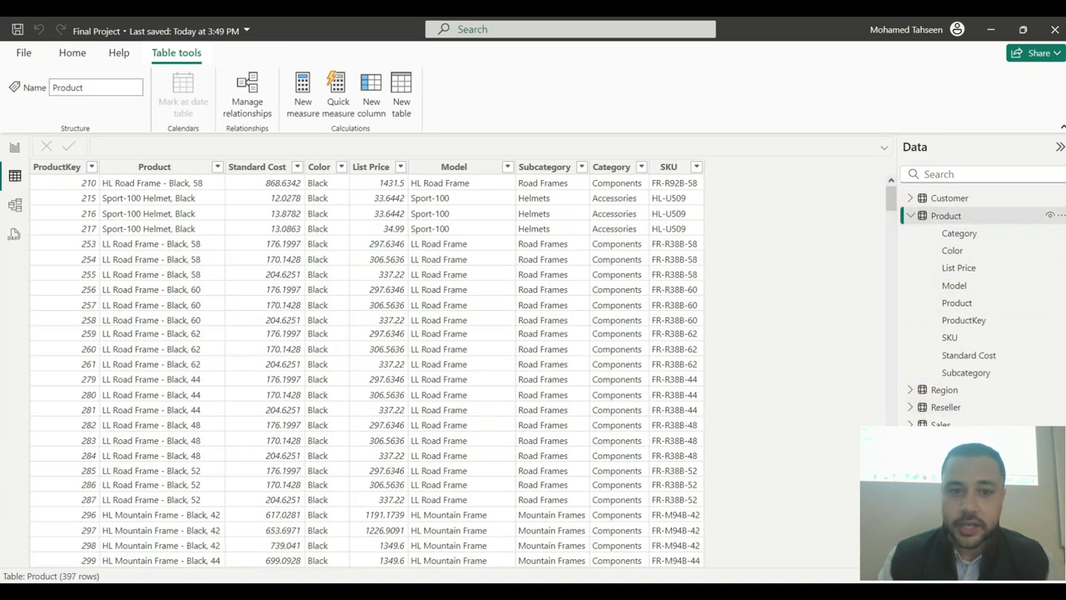
pyautogui.hotkey('alt', 'Tab')
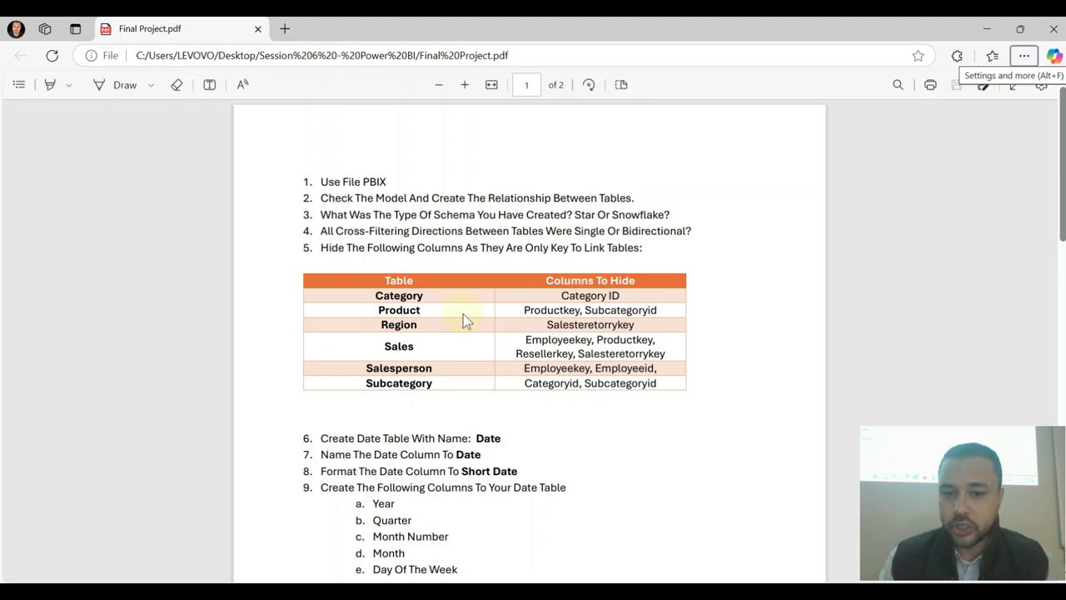
pyautogui.click(987, 29)
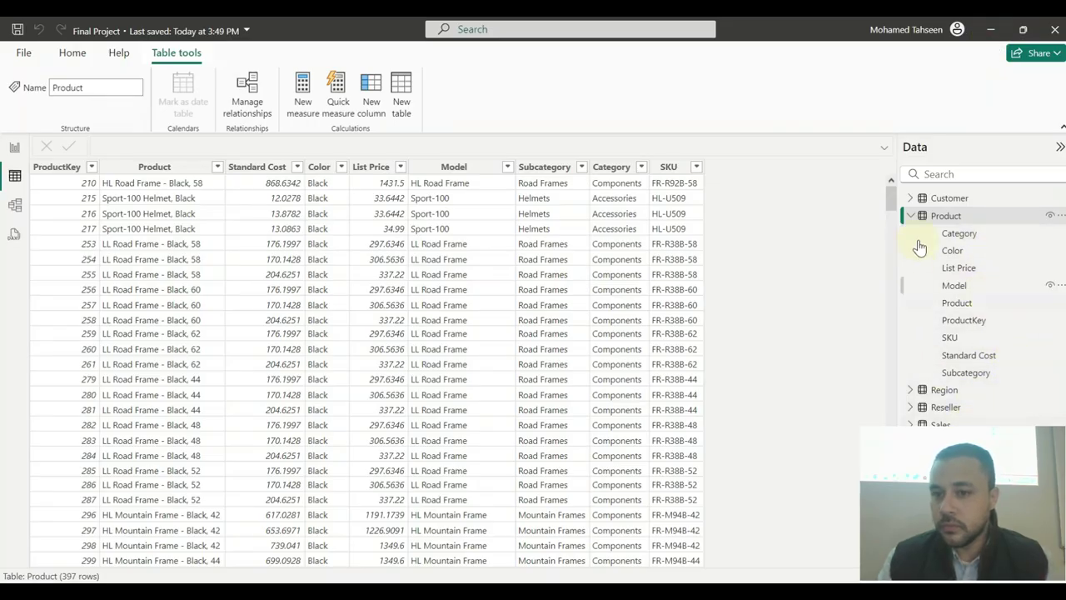
# - Hide the ProductKey column in the Product table
pyautogui.click(911, 216)
pyautogui.click(911, 216)
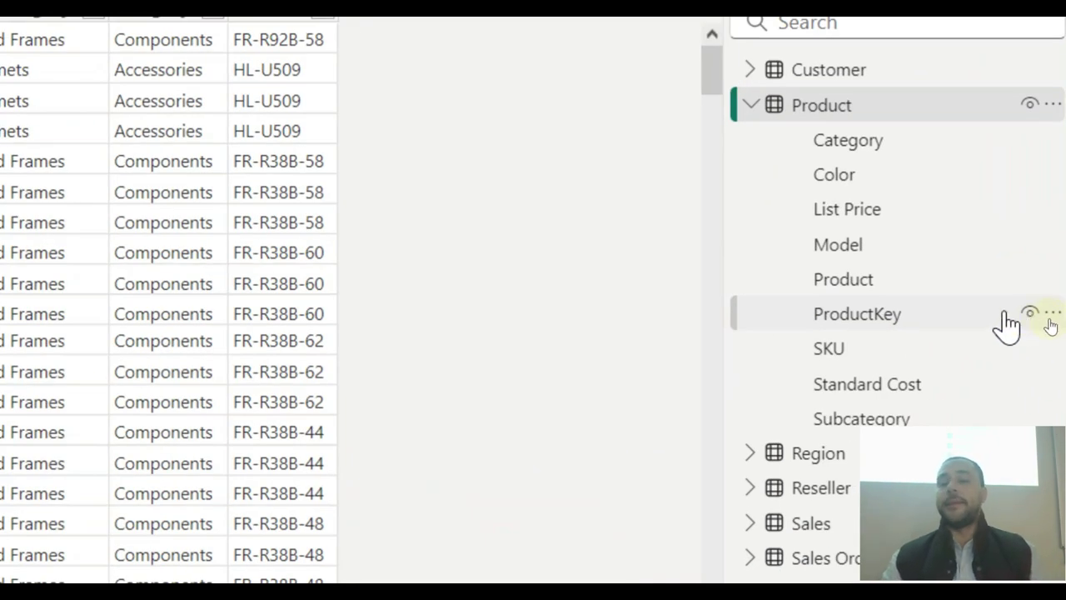
pyautogui.click(1035, 314)
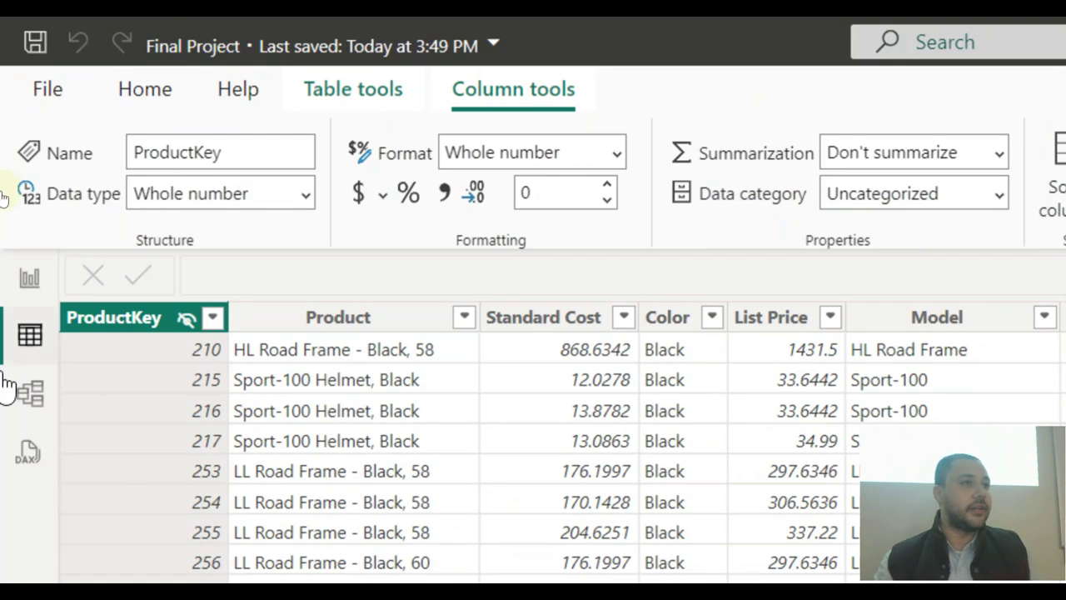
# - Check which Product fields are offered in the report view, and return to the table data view
pyautogui.click(30, 281)
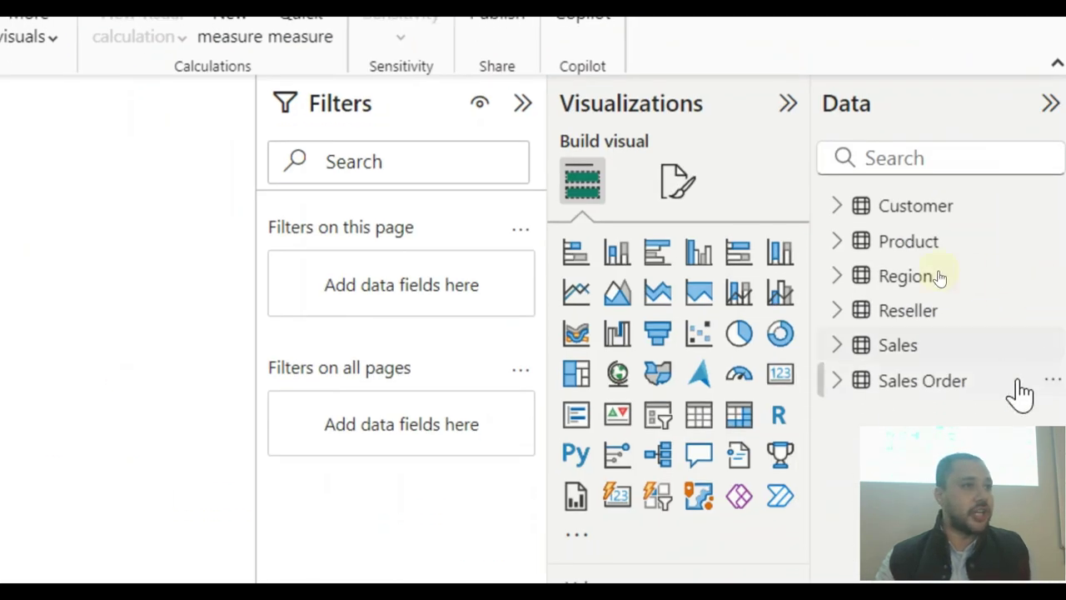
pyautogui.click(838, 242)
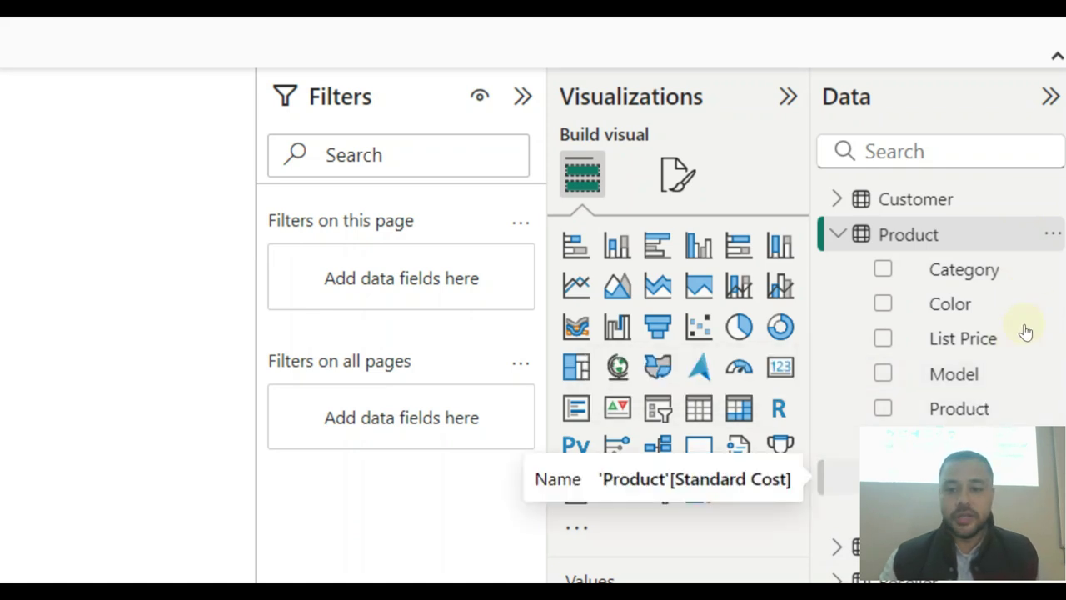
pyautogui.click(1054, 412)
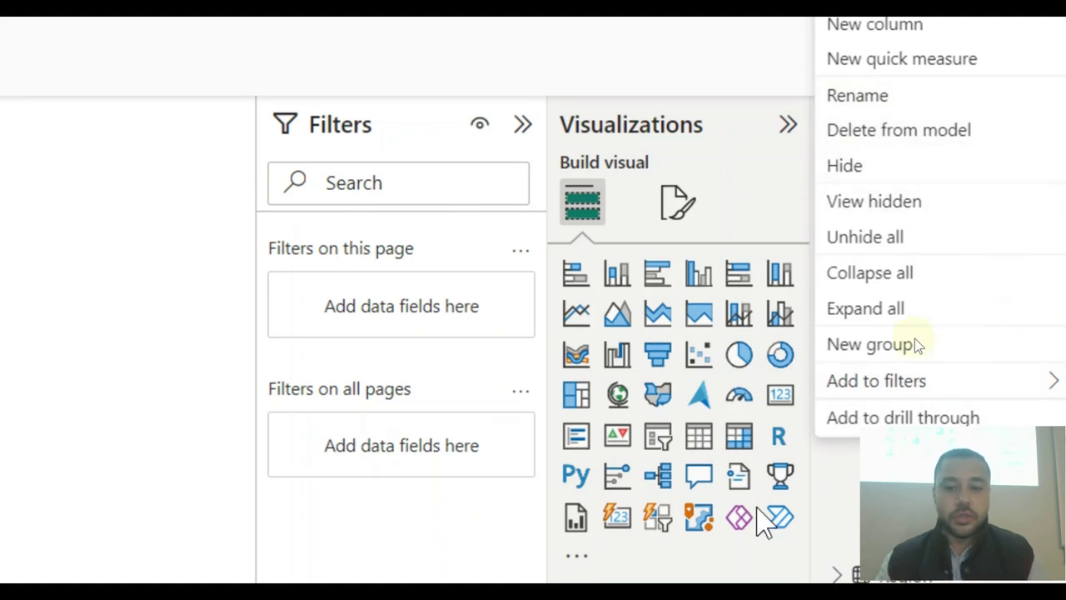
pyautogui.press('Escape')
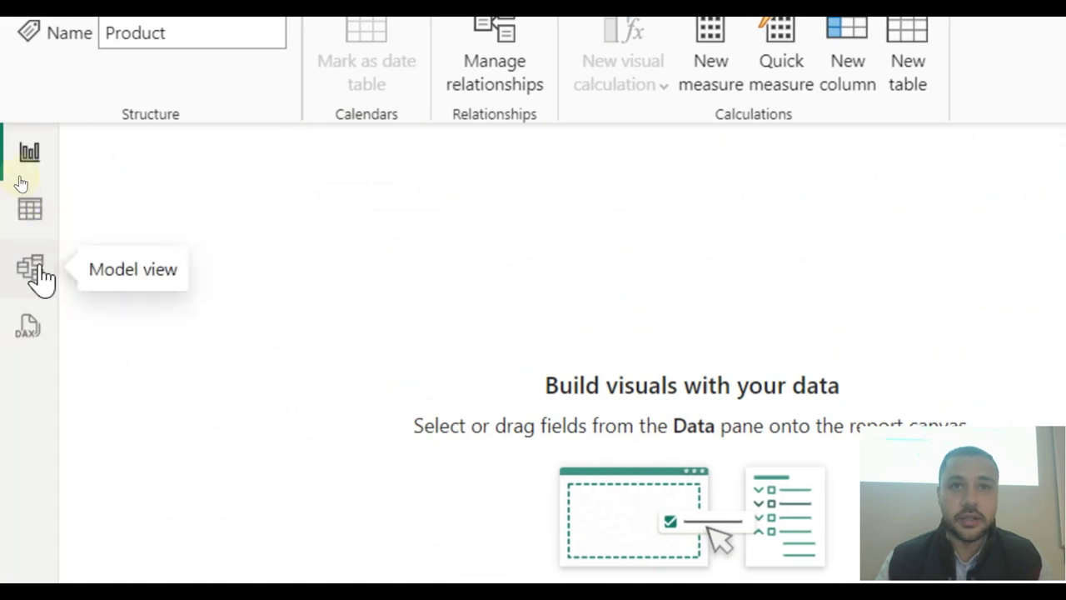
pyautogui.click(38, 213)
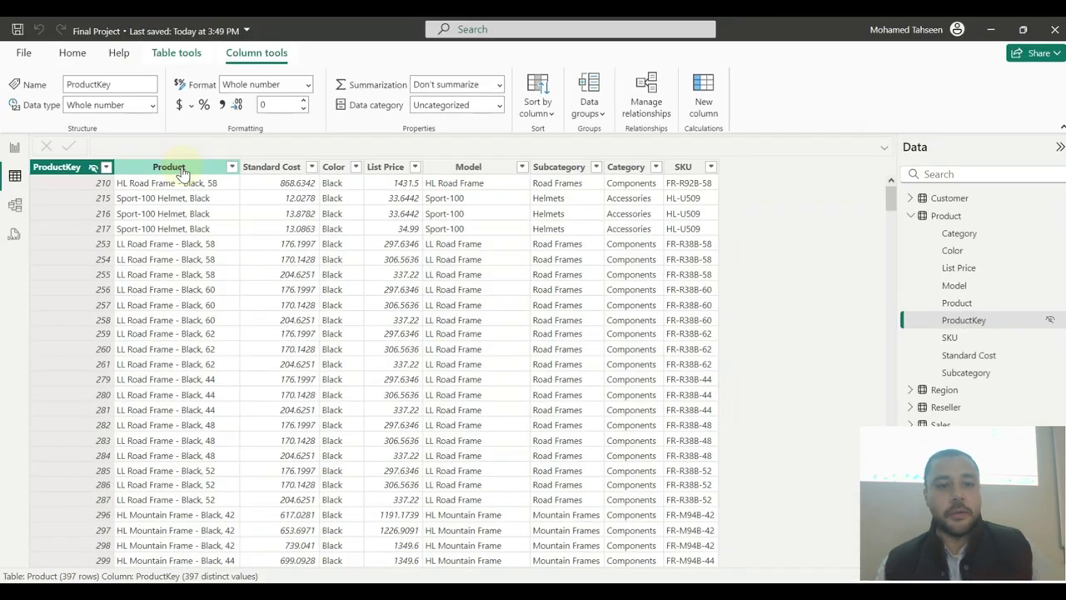
# - Hide the CustomerKey column in the Customer table
pyautogui.click(910, 215)
pyautogui.click(910, 197)
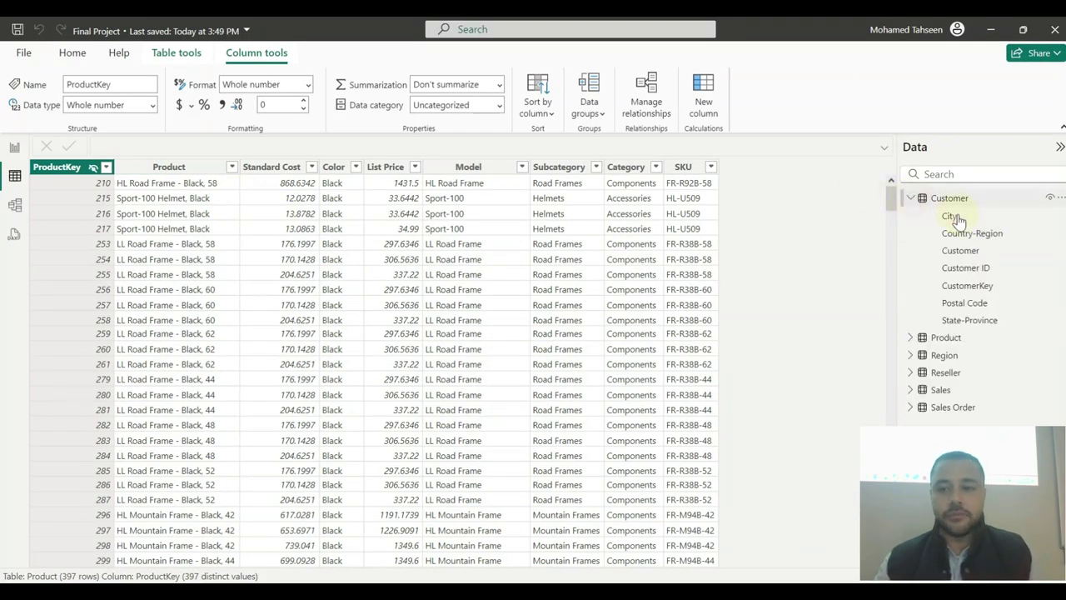
pyautogui.click(1035, 285)
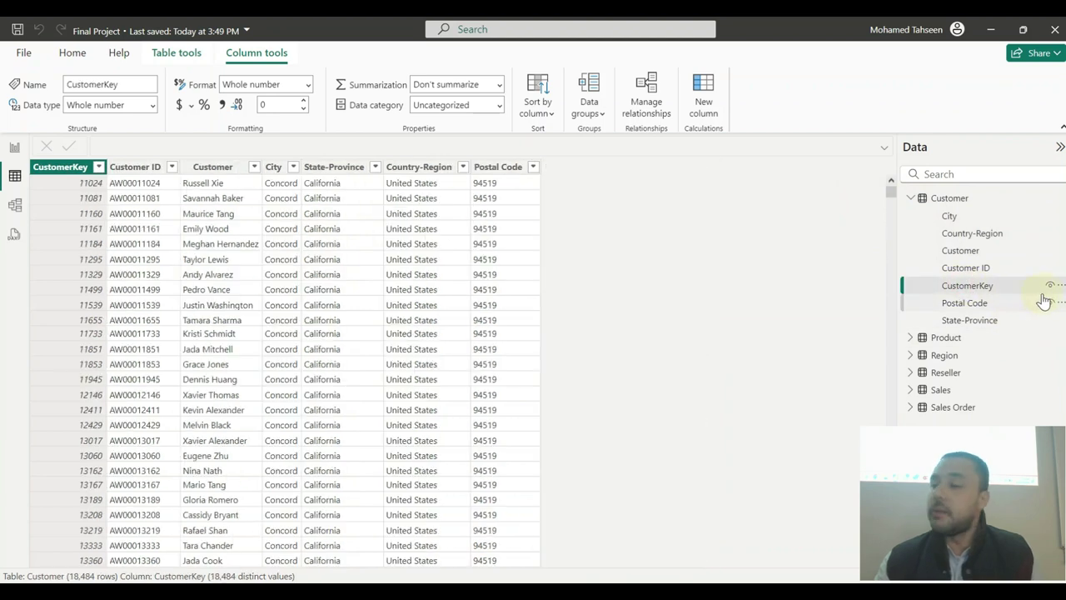
pyautogui.click(1050, 288)
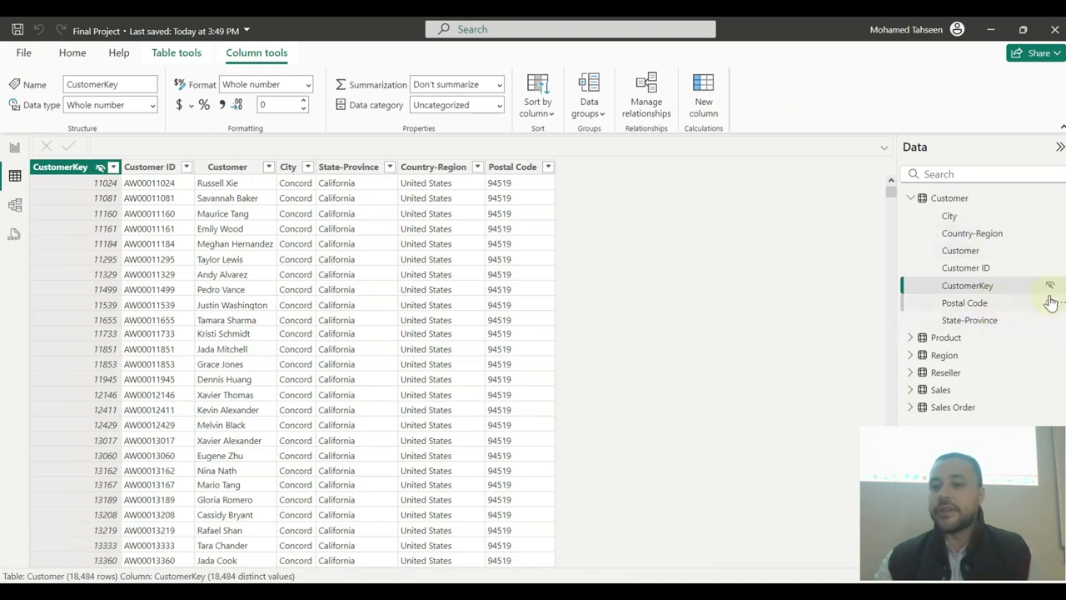
pyautogui.click(910, 198)
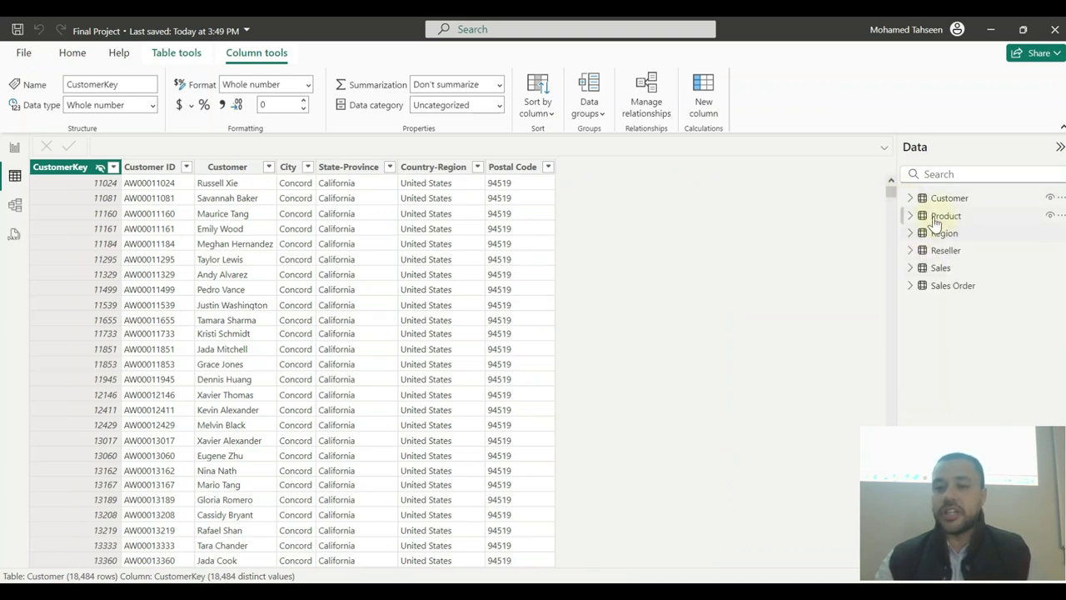
# - Hide the SalesTerritoryKey column in the Region table
pyautogui.click(911, 233)
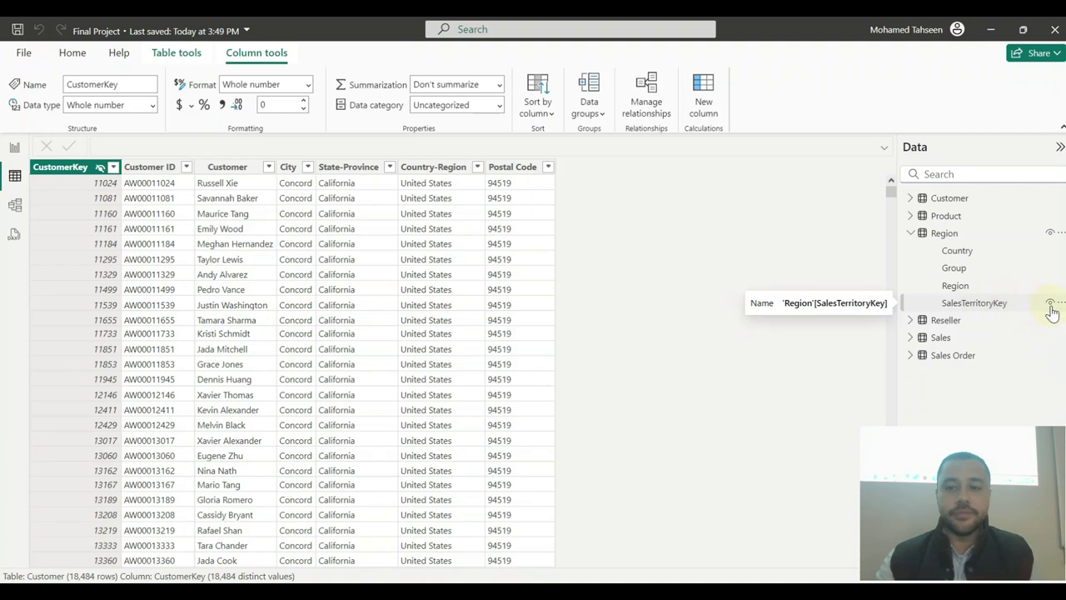
pyautogui.click(991, 304)
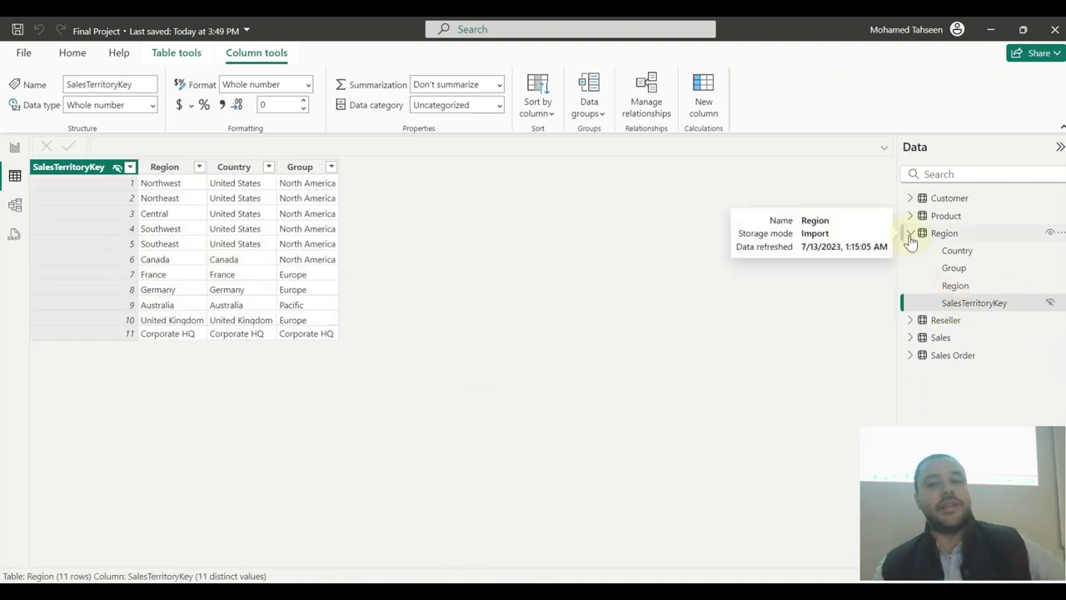
pyautogui.click(910, 234)
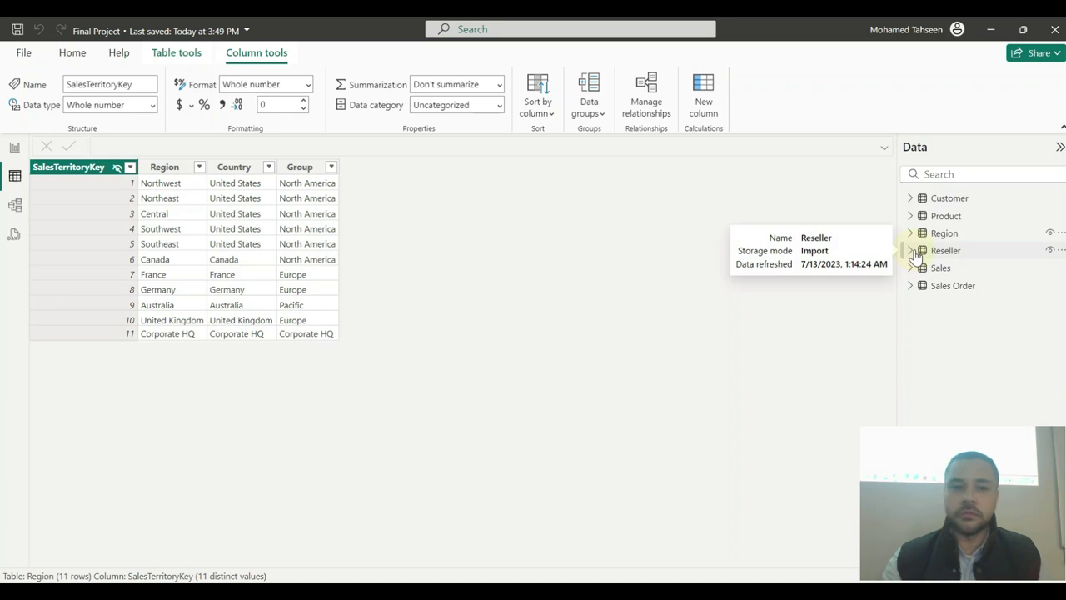
# - Examine the Customer table's data and look through the values of its Customer ID column
pyautogui.click(953, 200)
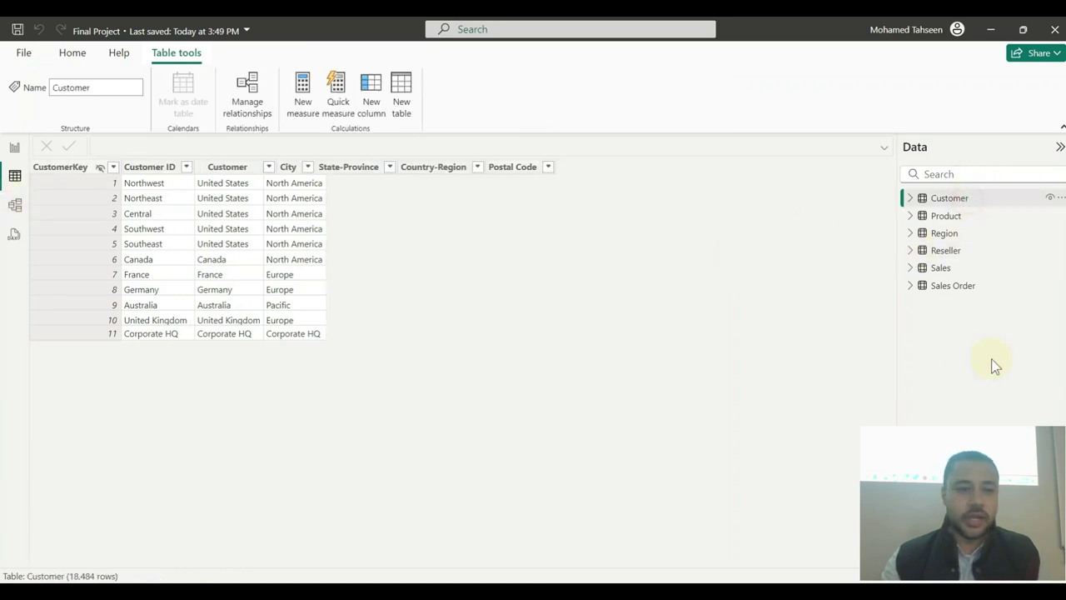
pyautogui.click(181, 166)
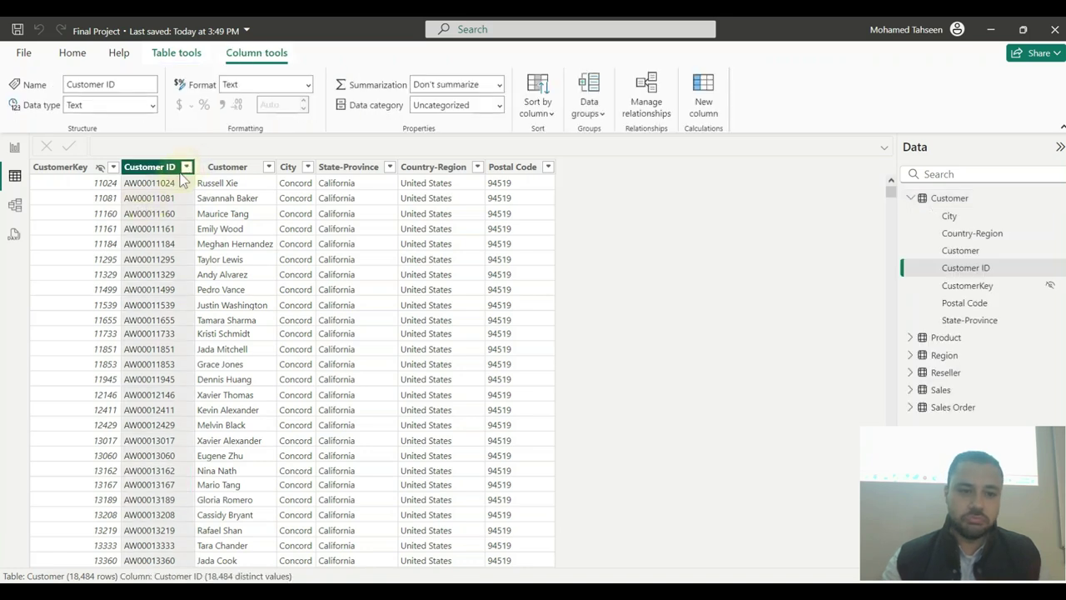
pyautogui.click(186, 167)
pyautogui.scroll(-3, 338, 346)
pyautogui.scroll(3, 342, 345)
pyautogui.click(587, 214)
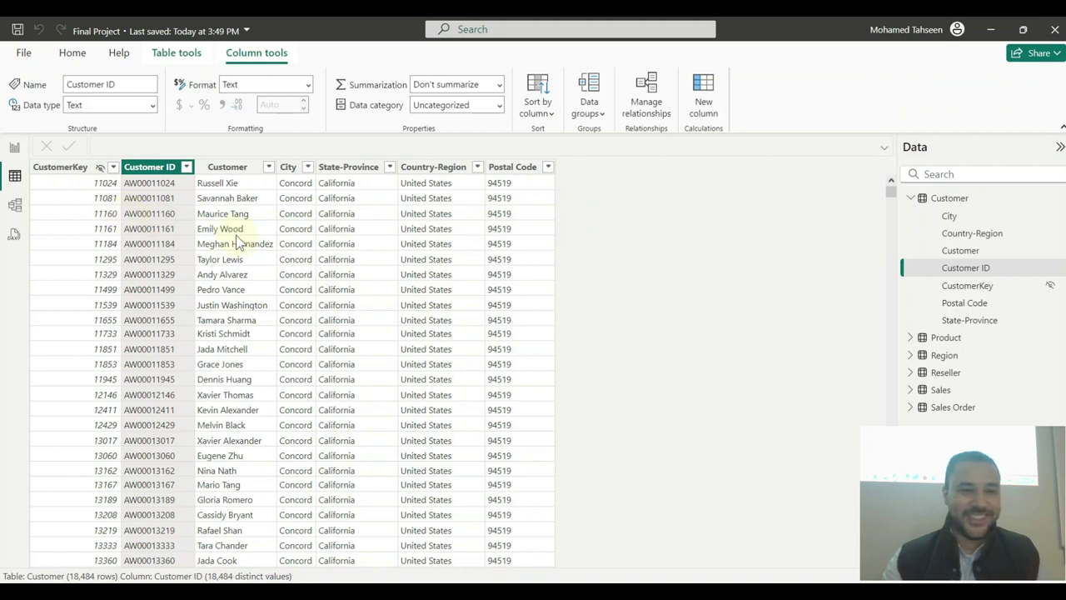
# - Review the report view and model diagram, return to the table data view, and check the Region table's columns
pyautogui.click(14, 147)
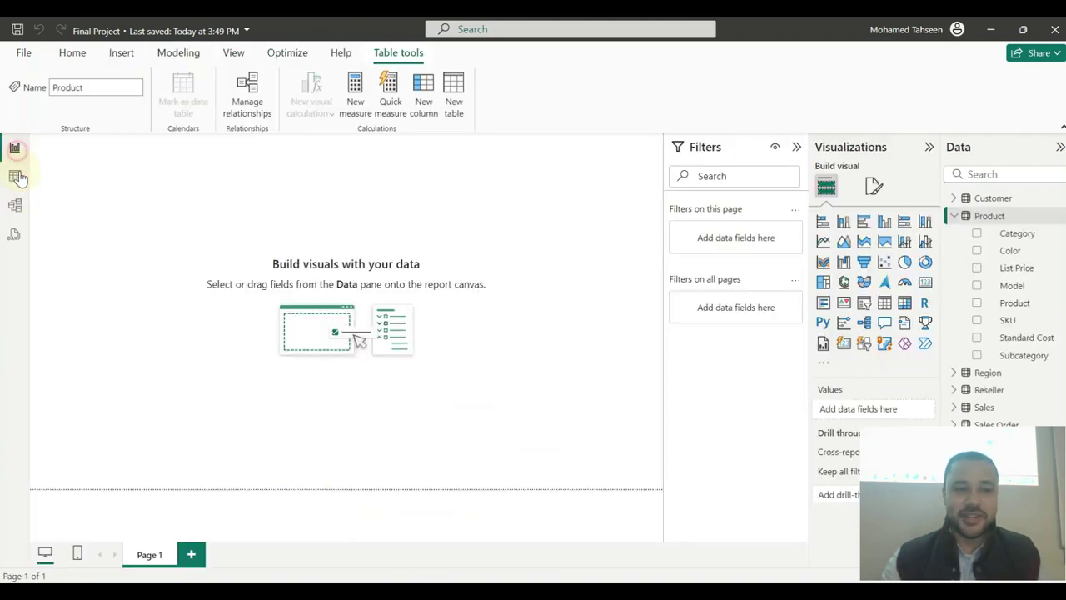
pyautogui.click(15, 205)
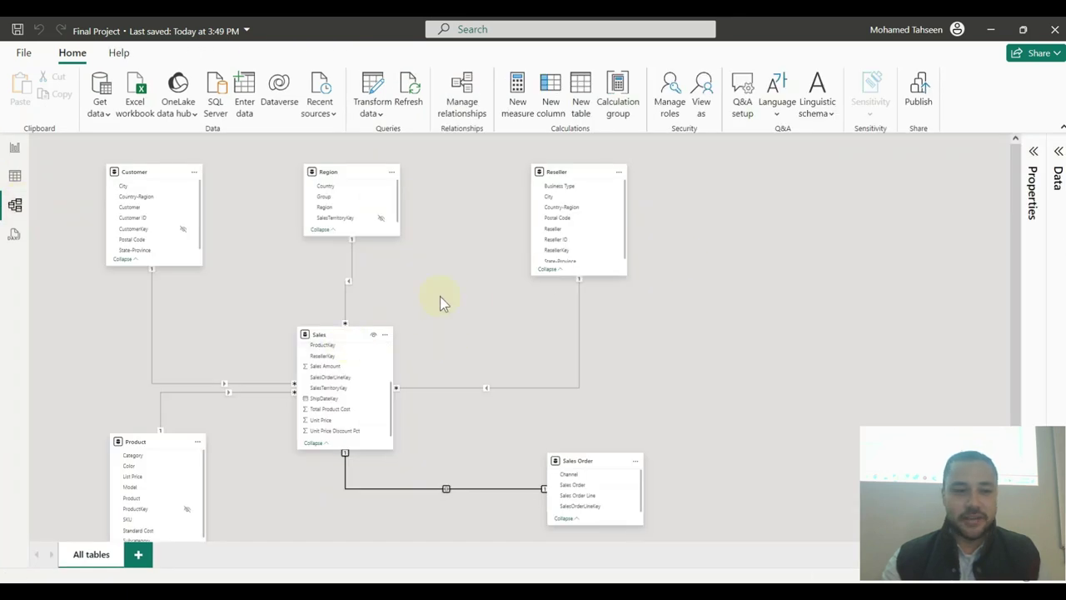
pyautogui.click(15, 176)
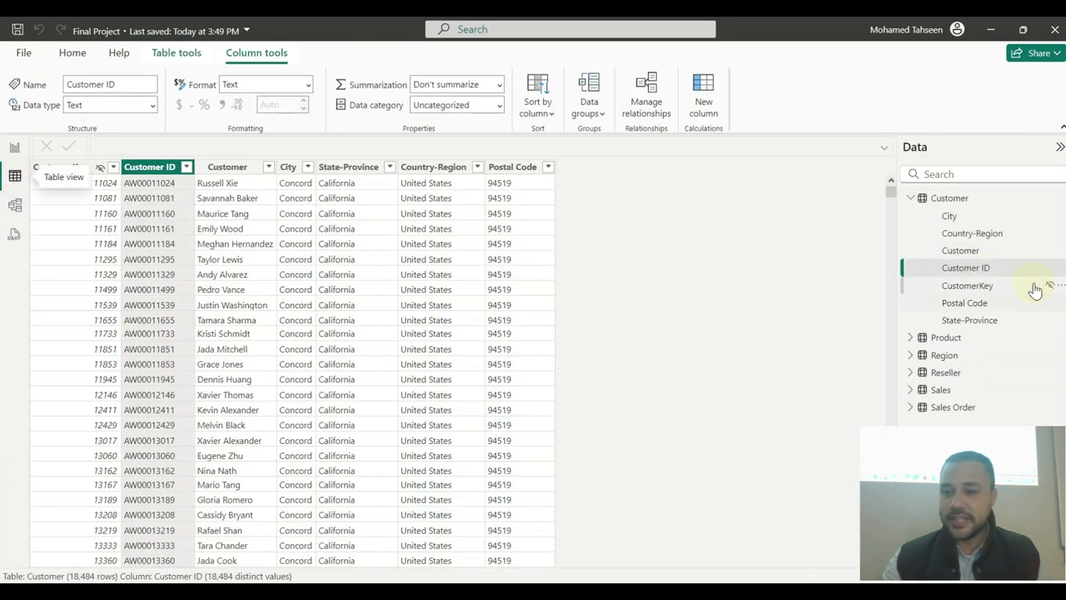
pyautogui.click(911, 199)
pyautogui.click(911, 234)
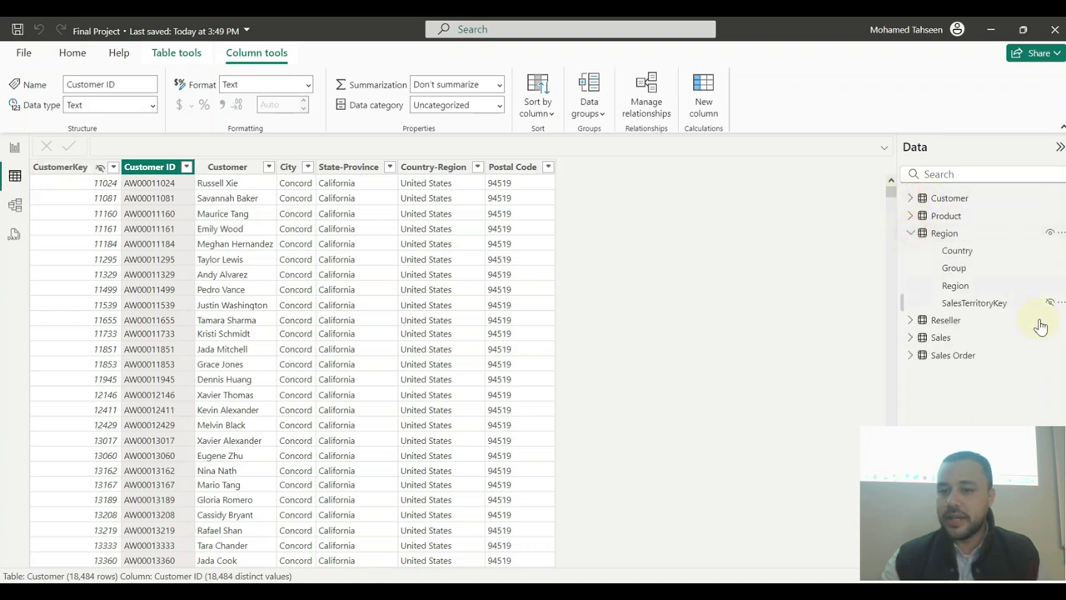
pyautogui.click(910, 233)
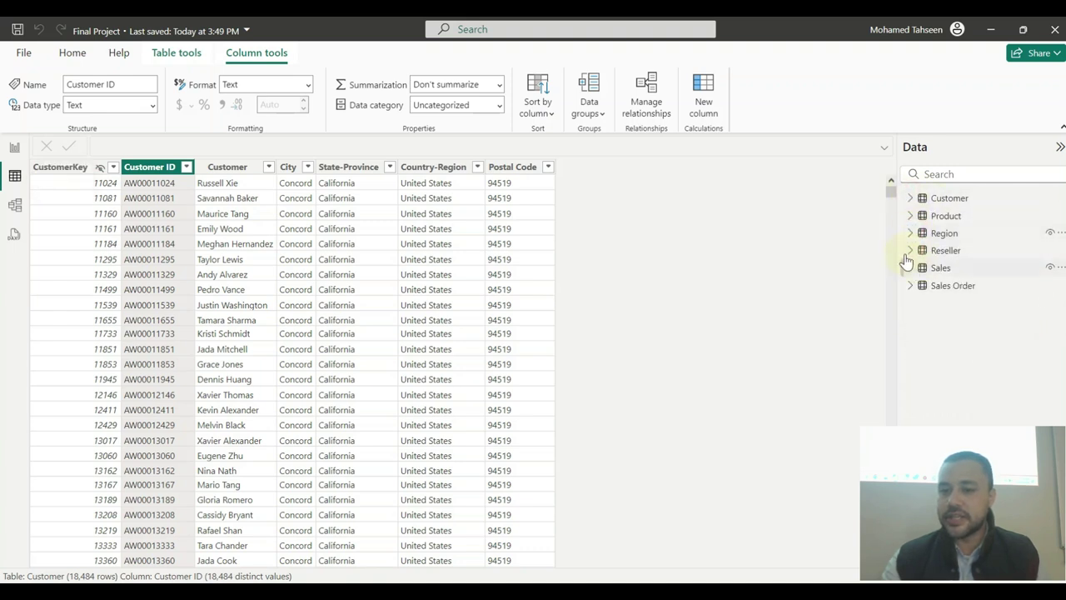
# - Hide the Reseller ID and ResellerKey columns in the Reseller table
pyautogui.click(910, 250)
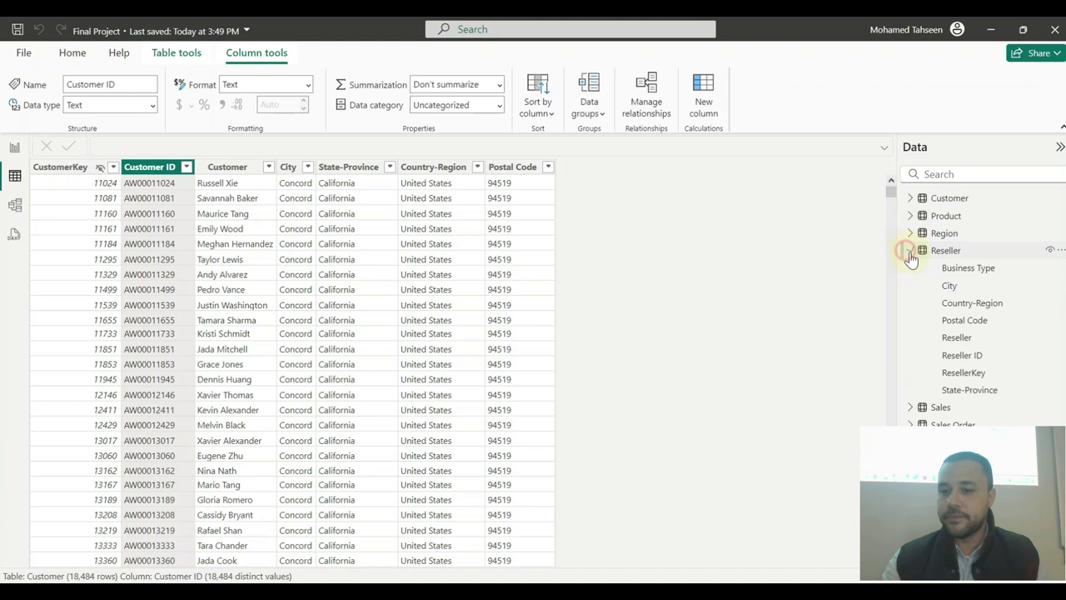
pyautogui.click(1048, 354)
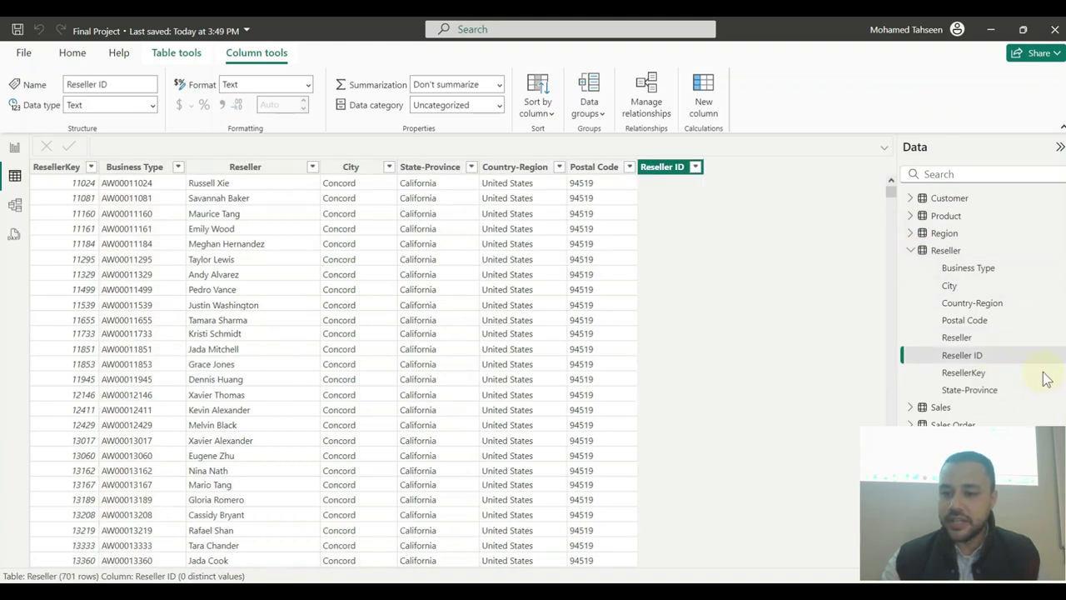
pyautogui.click(1043, 376)
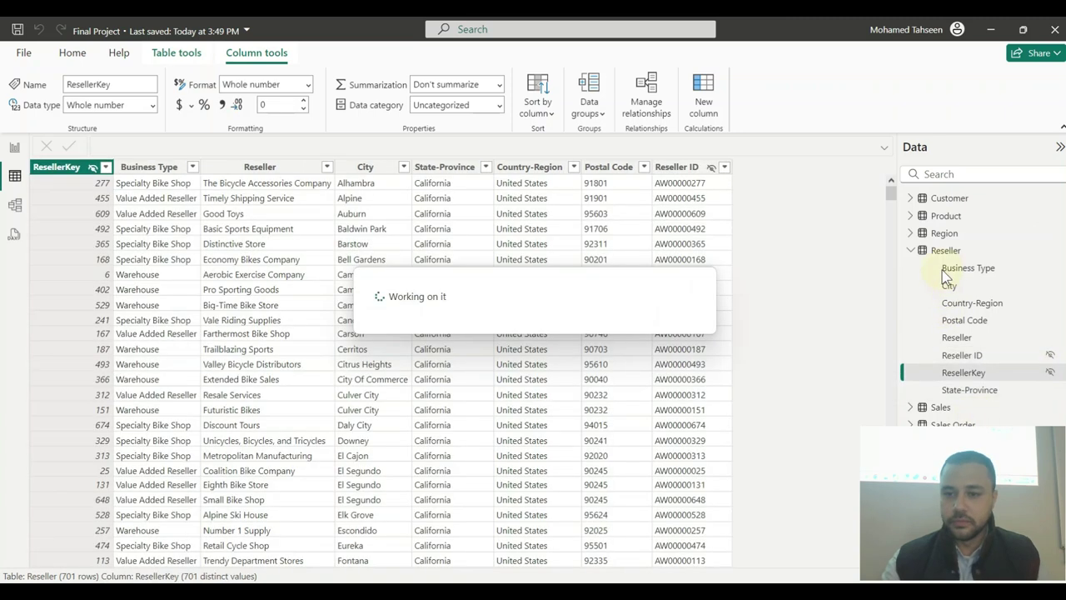
pyautogui.click(911, 250)
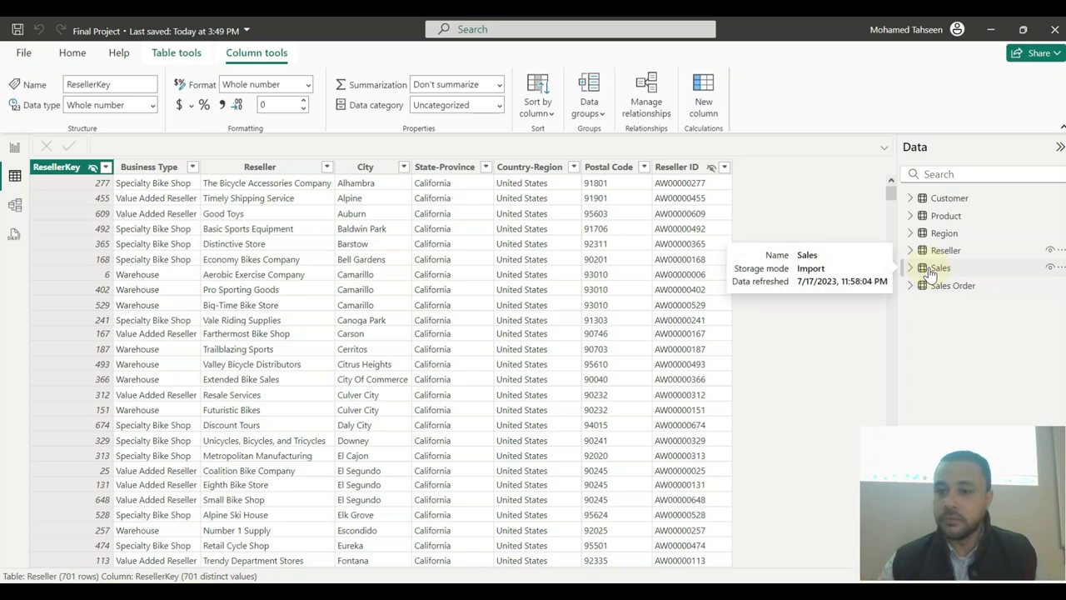
# - Hide the Customer ID column in the Customer table
pyautogui.click(910, 197)
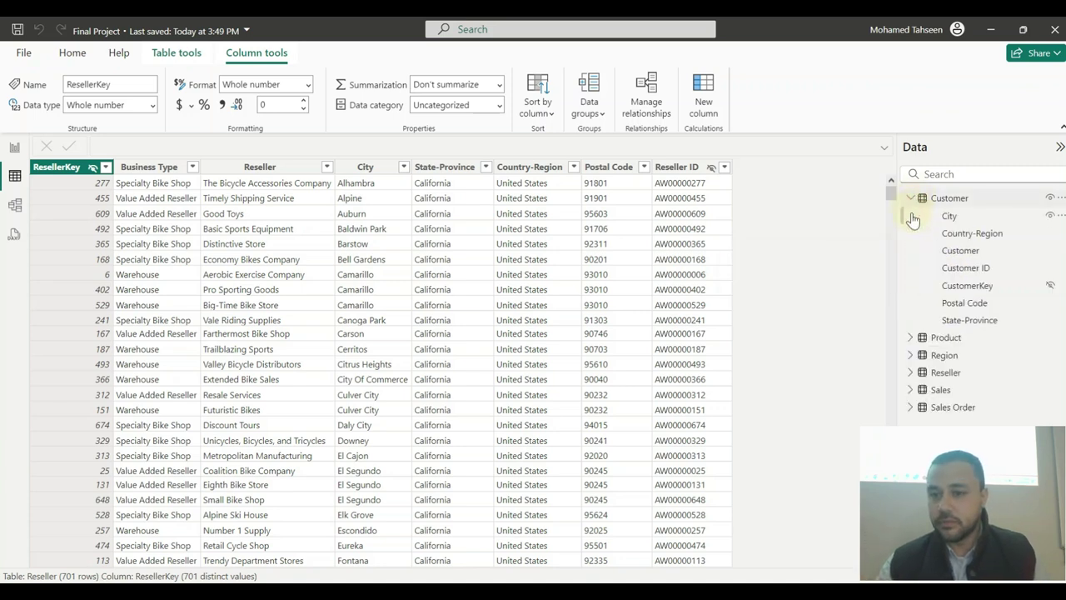
pyautogui.click(1048, 268)
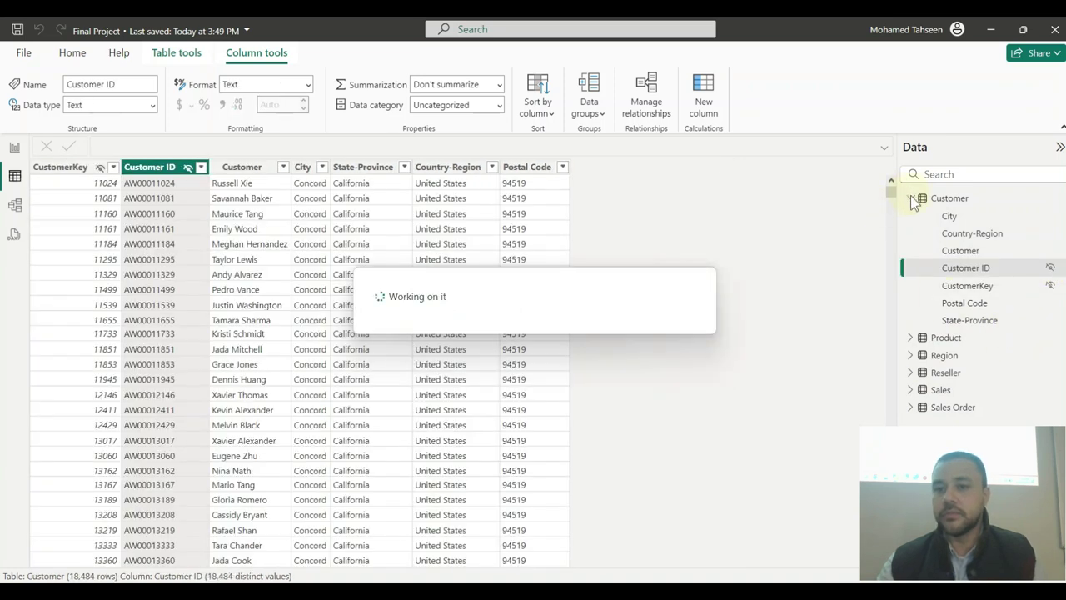
pyautogui.click(910, 197)
# - Check the Reseller table's columns, and hide the CustomerKey and SalesOrderLineKey columns in the Sales table
pyautogui.click(911, 251)
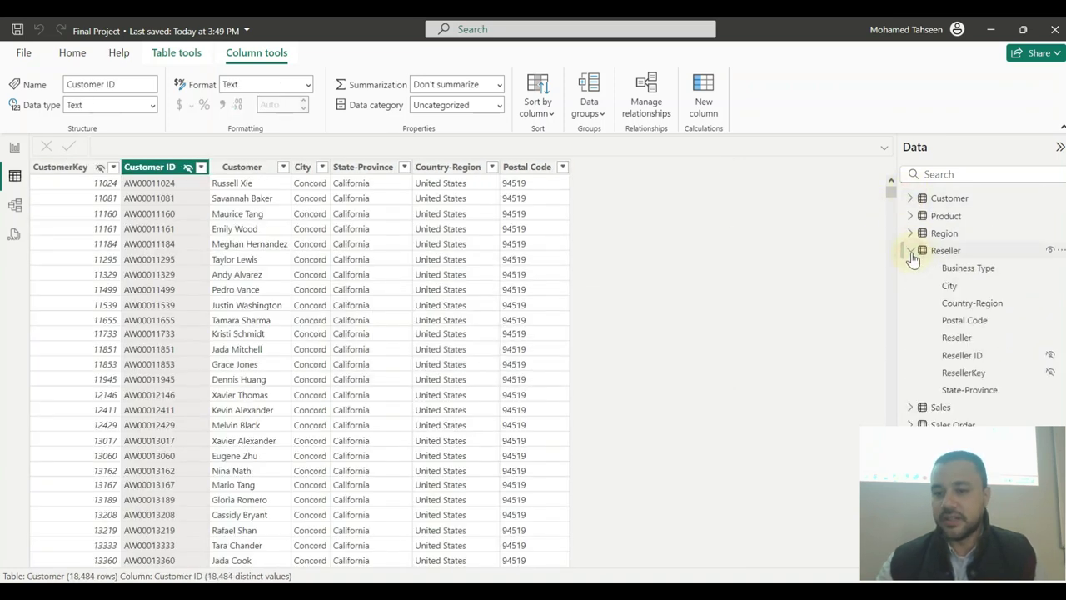
pyautogui.click(911, 250)
pyautogui.click(910, 267)
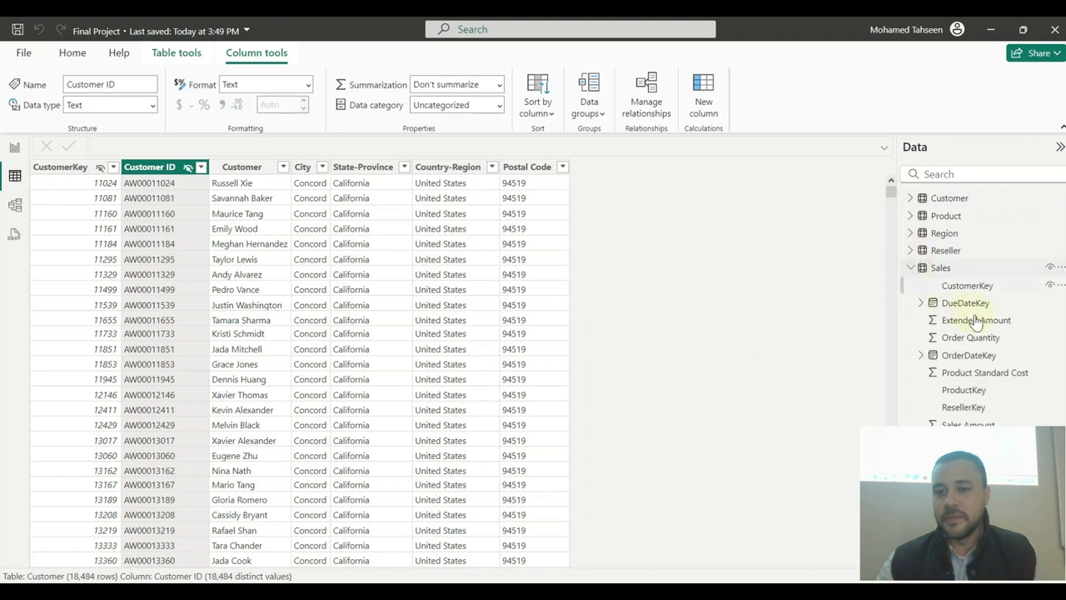
pyautogui.click(1051, 287)
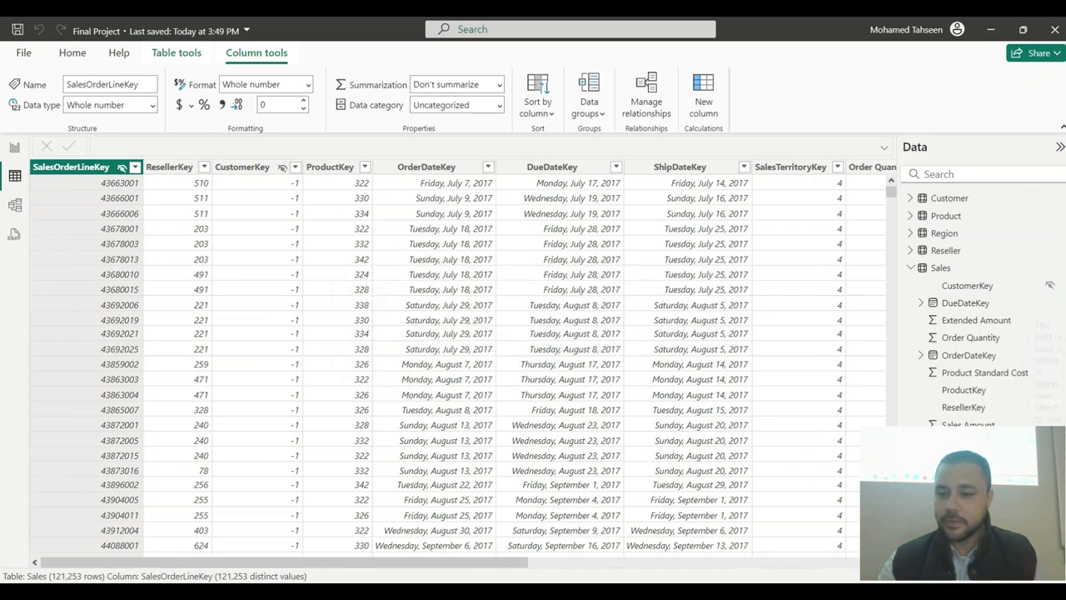
# - Hide the SalesTerritoryKey, ProductKey and ResellerKey columns in the Sales table, checking the Reseller table's hidden columns in between
pyautogui.click(791, 167)
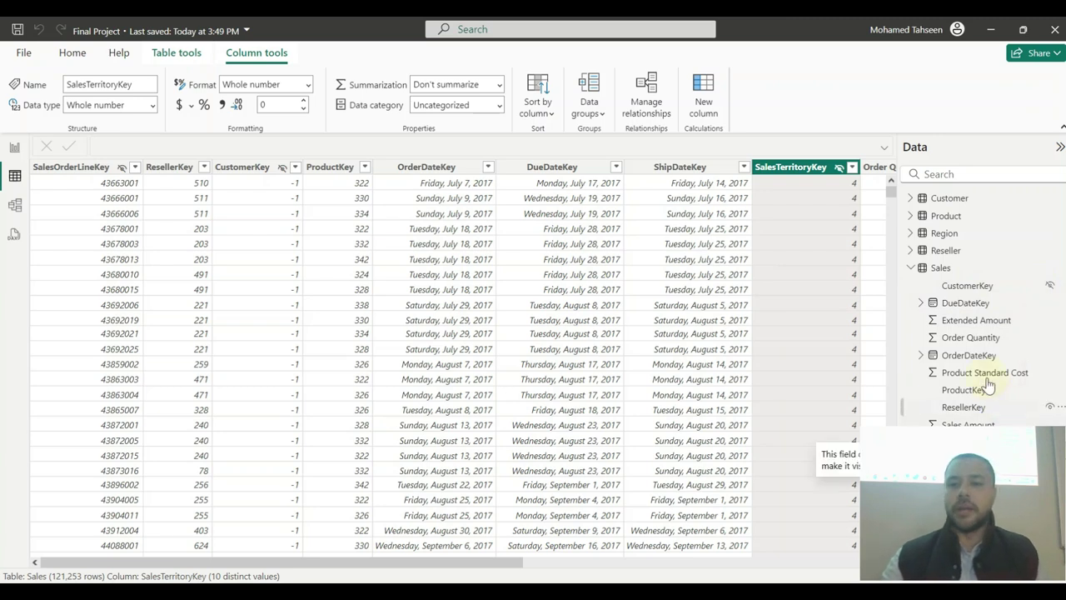
pyautogui.click(911, 269)
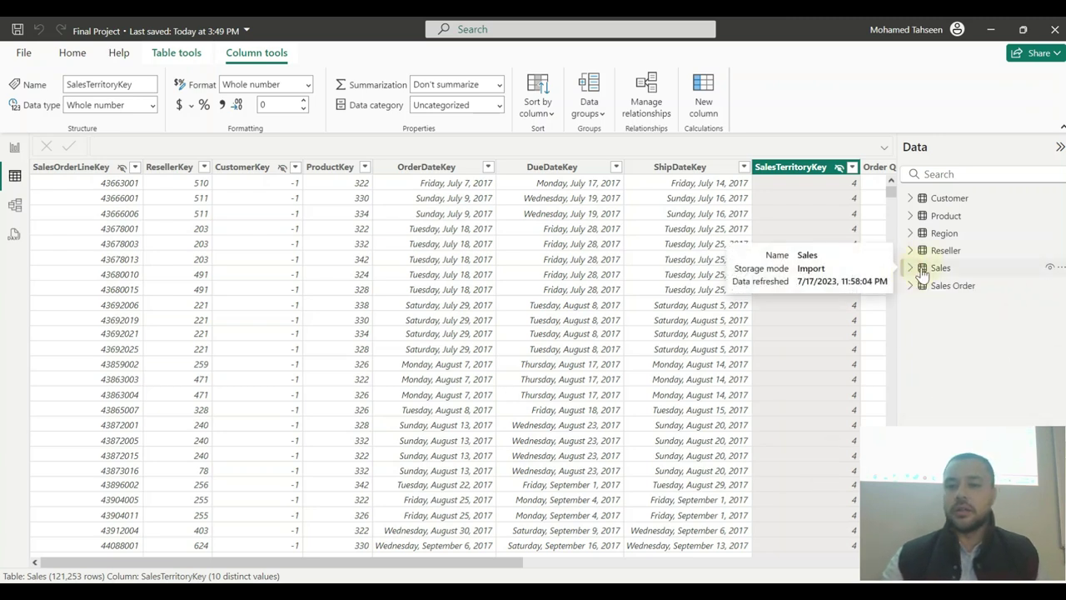
pyautogui.click(920, 251)
pyautogui.click(913, 252)
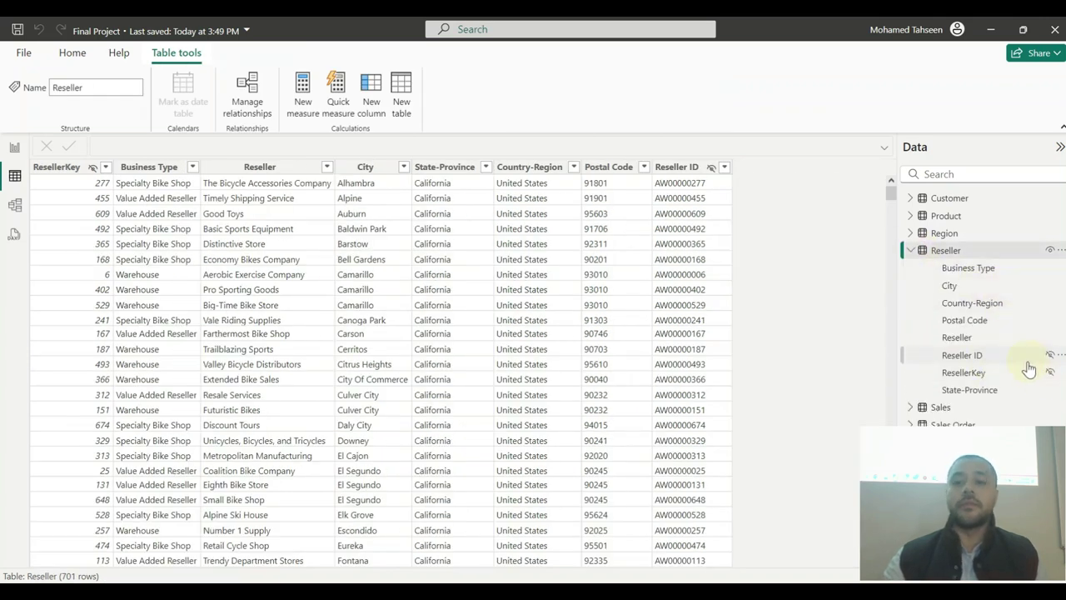
pyautogui.click(910, 250)
pyautogui.click(911, 267)
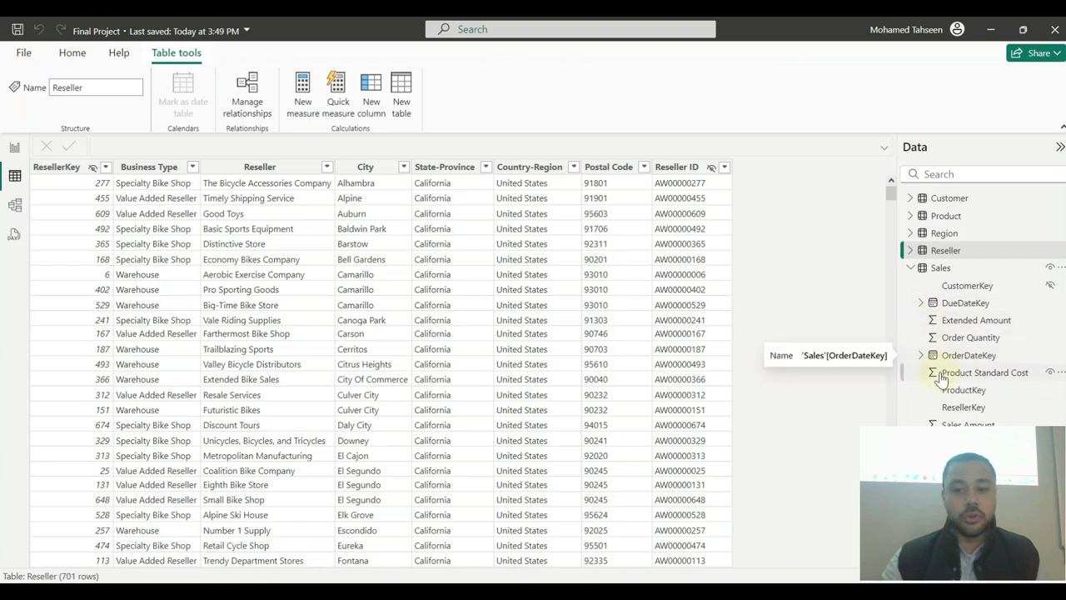
pyautogui.click(1050, 389)
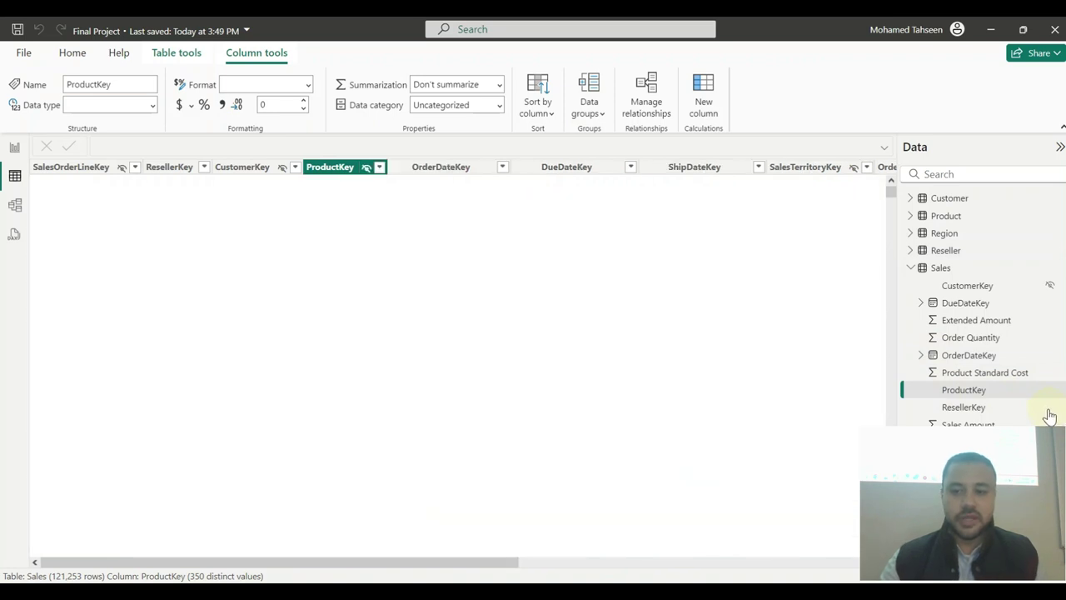
pyautogui.click(1051, 410)
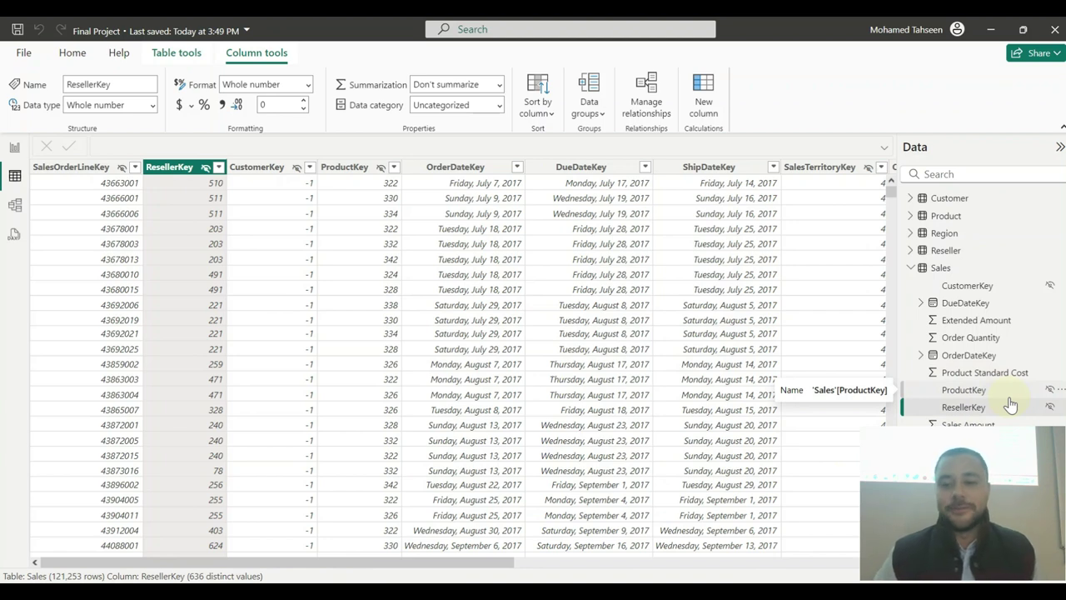
# - Hide the SalesOrderLineKey column in the Sales Order table and collapse the table's field list
pyautogui.click(911, 268)
pyautogui.click(910, 285)
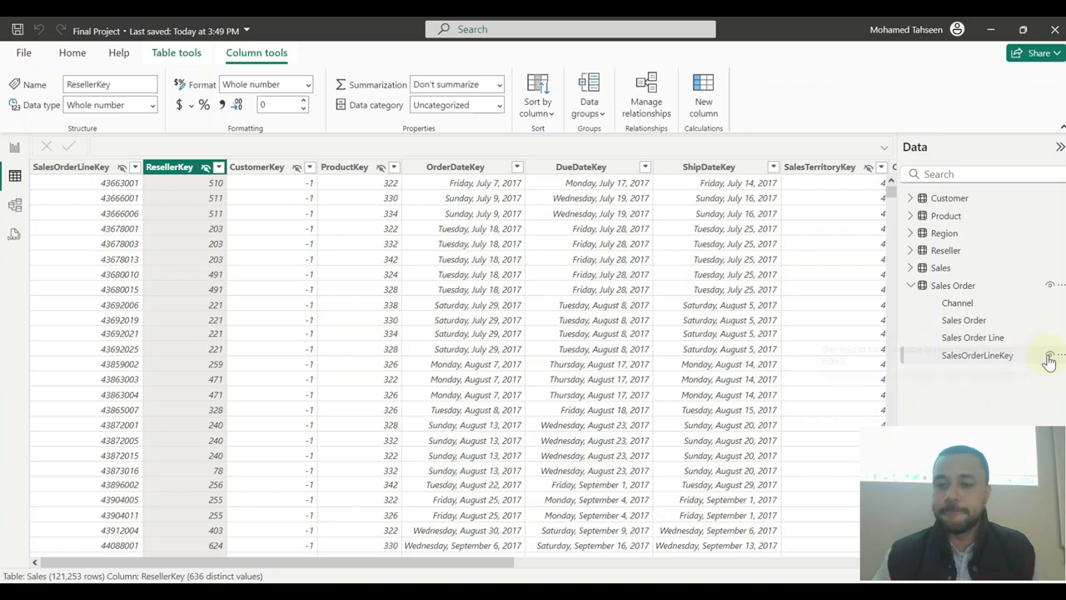
pyautogui.click(1045, 357)
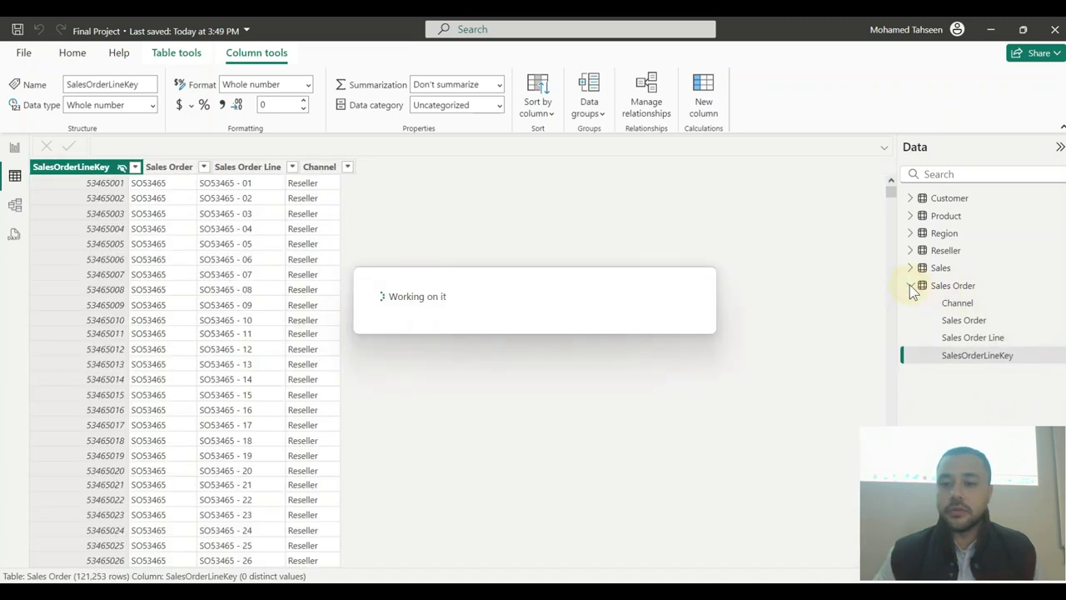
pyautogui.click(911, 285)
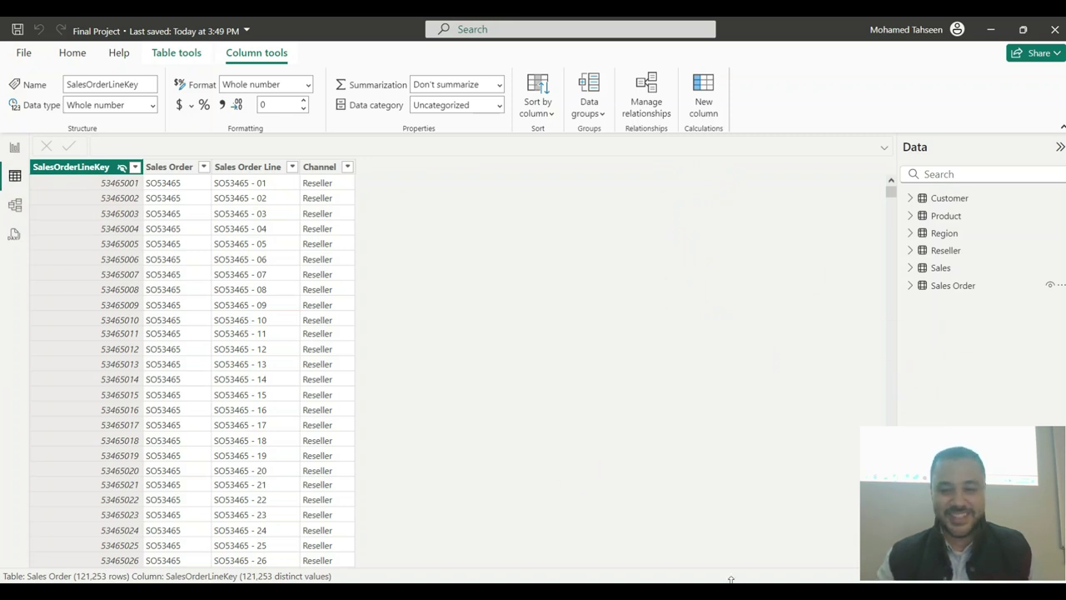
# - Switch to Final Project.pdf, read the date table tasks after the columns to hide, and return to Power BI
pyautogui.hotkey('alt', 'Tab')
pyautogui.scroll(-3, 473, 462)
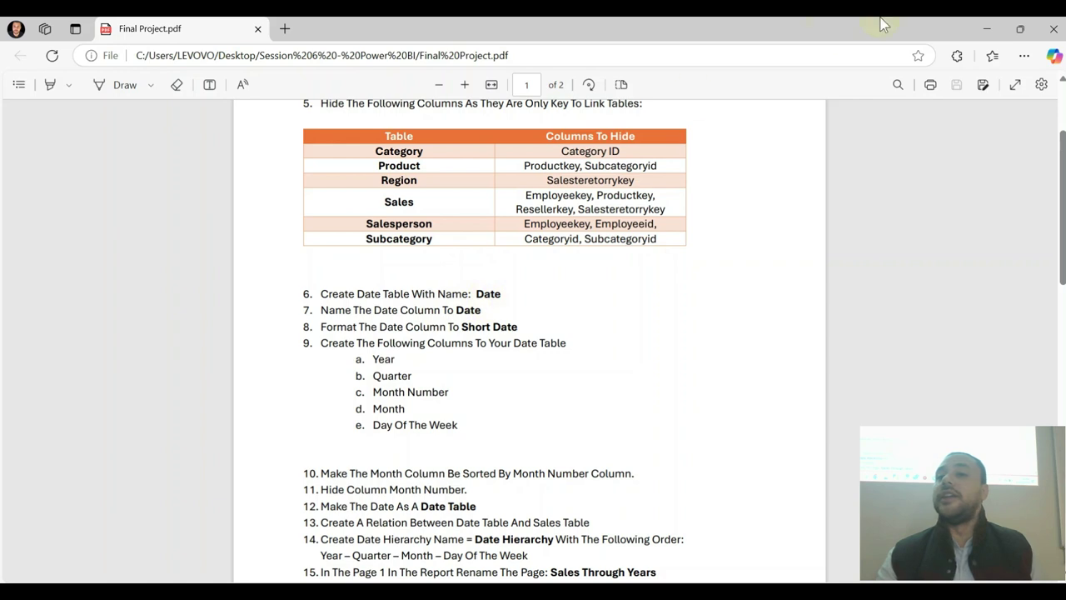
pyautogui.click(987, 30)
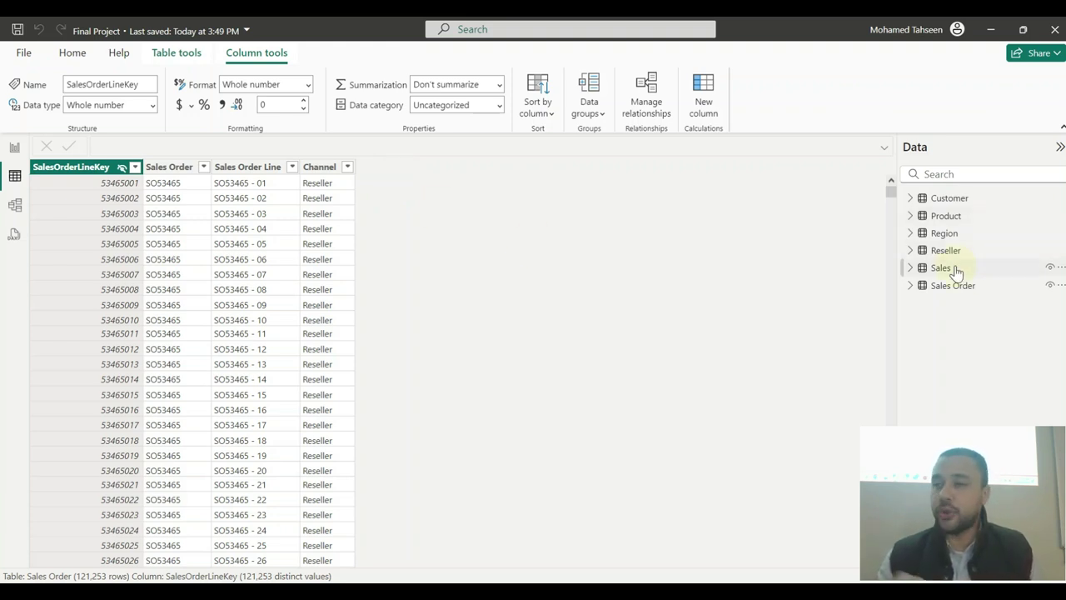
# - Examine the Sales table's columns across its full width and the list of dates in OrderDateKey, leaving the data unfiltered
pyautogui.moveTo(950, 271)
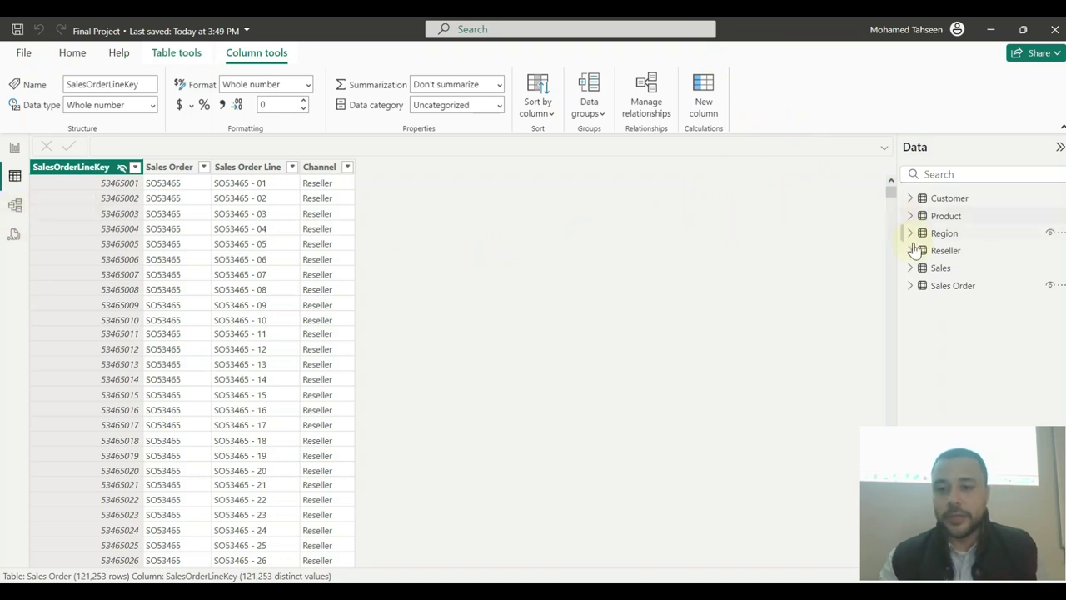
pyautogui.click(910, 267)
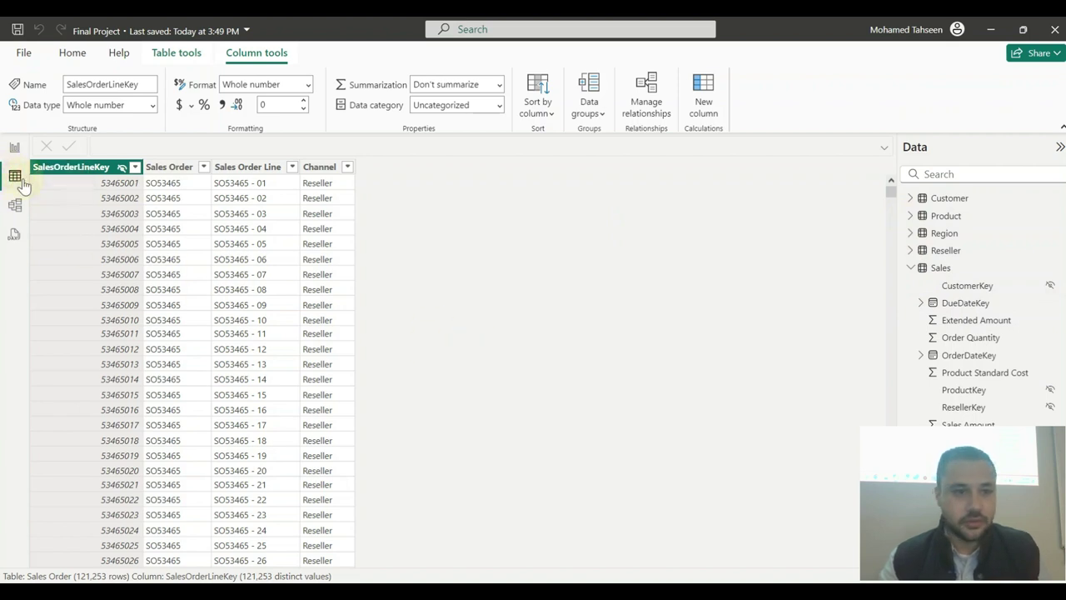
pyautogui.click(15, 150)
pyautogui.click(15, 176)
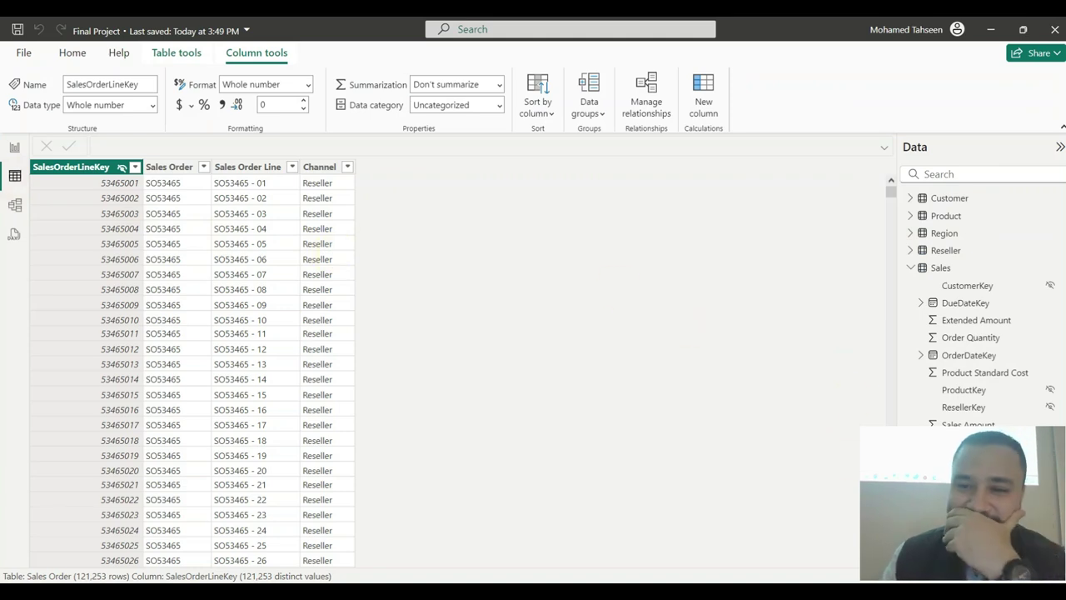
pyautogui.click(966, 267)
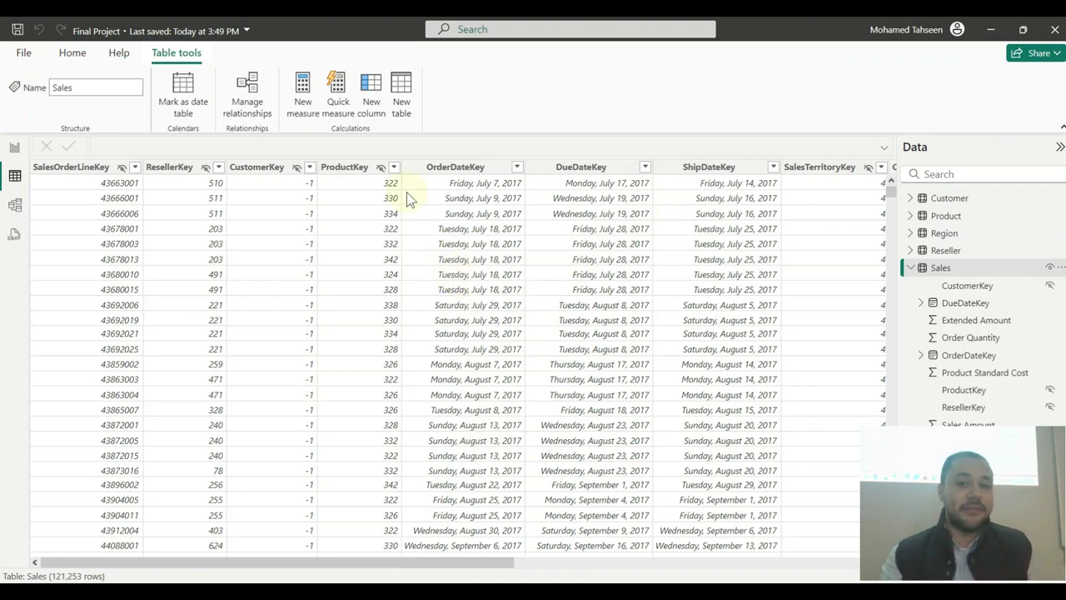
pyautogui.moveTo(452, 562); pyautogui.dragTo(857, 566)
pyautogui.moveTo(754, 565); pyautogui.dragTo(507, 564)
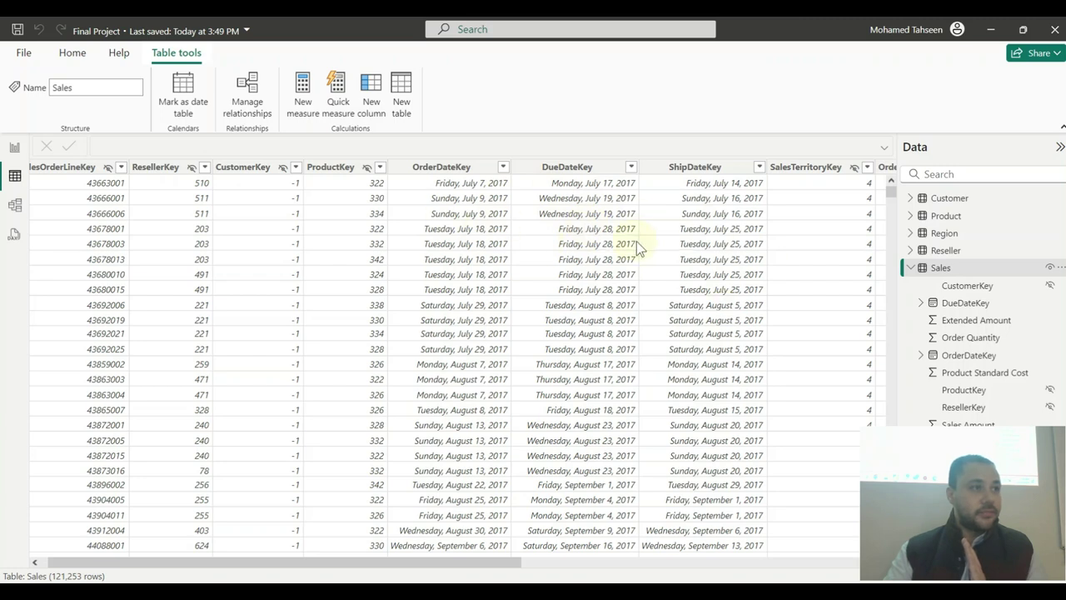
pyautogui.click(496, 169)
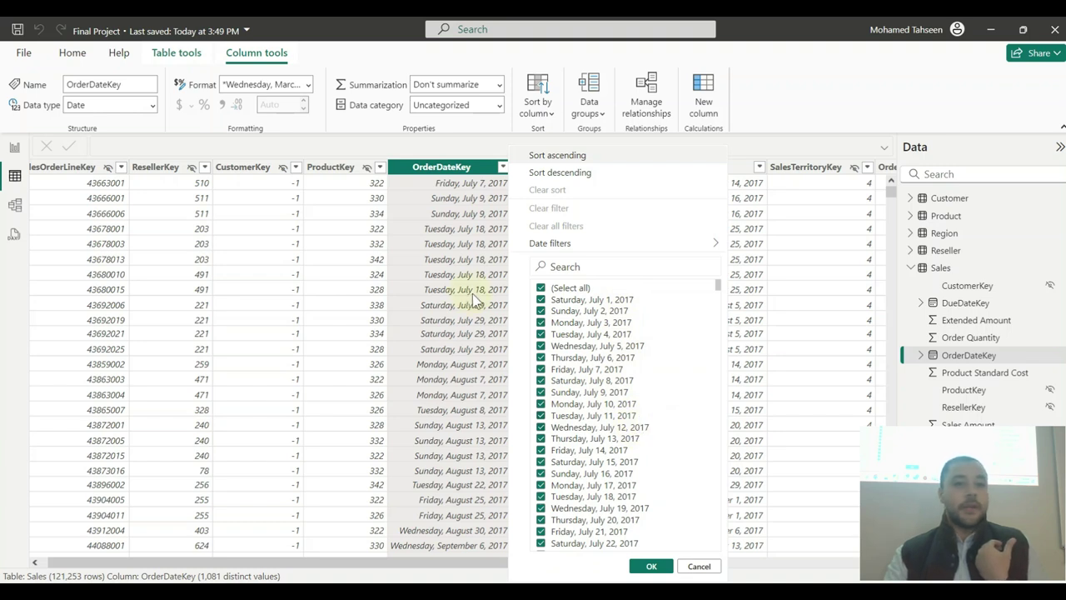
pyautogui.click(464, 140)
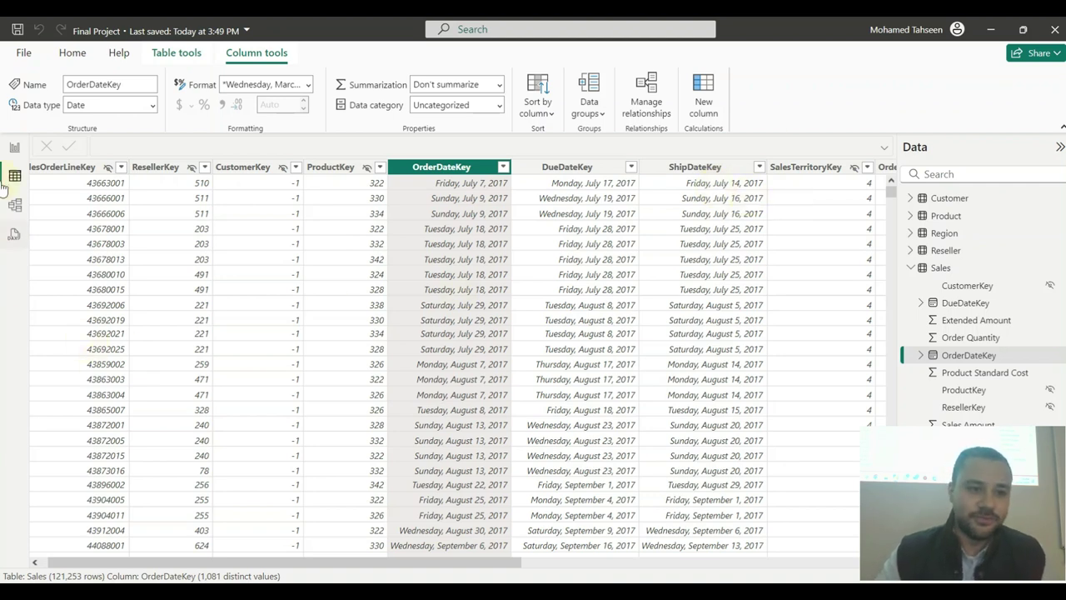
# - Review the relationships in the model diagram and recheck the date table requirements in the project PDF
pyautogui.click(15, 207)
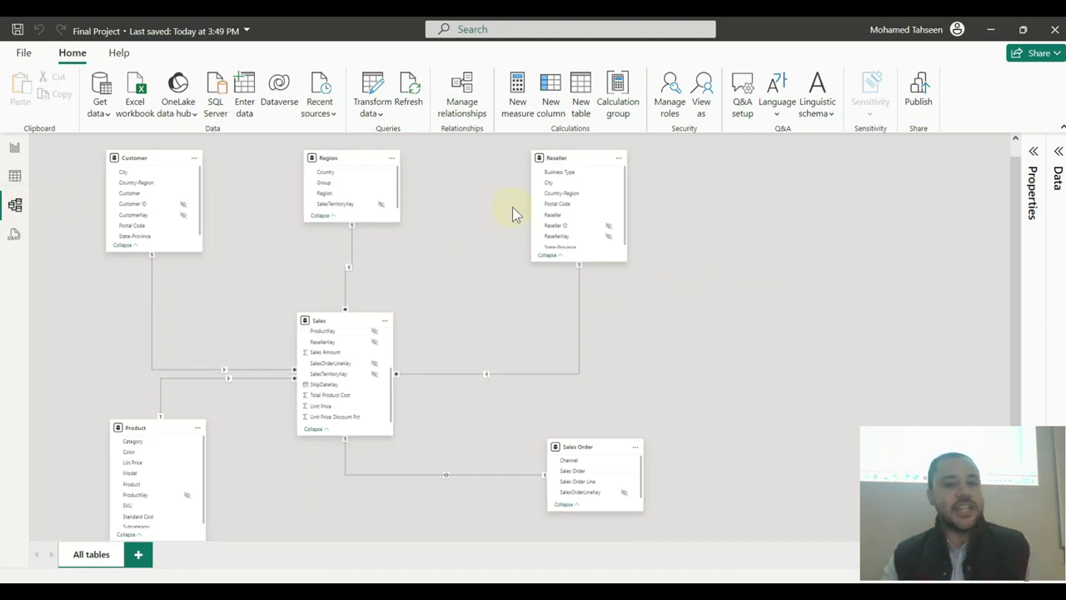
pyautogui.hotkey('alt', 'Tab')
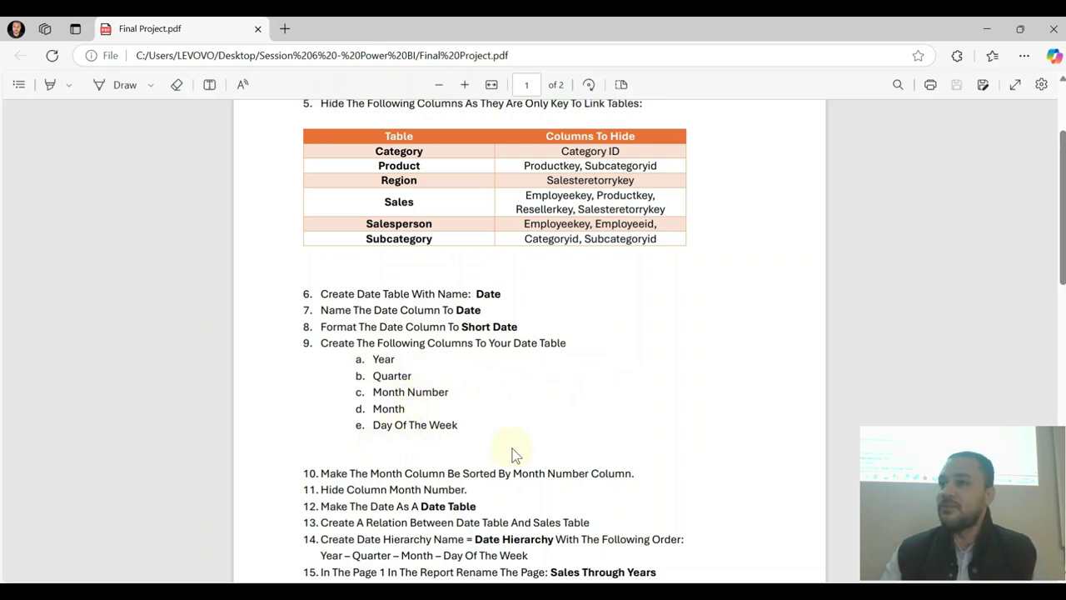
pyautogui.click(990, 27)
pyautogui.click(690, 278)
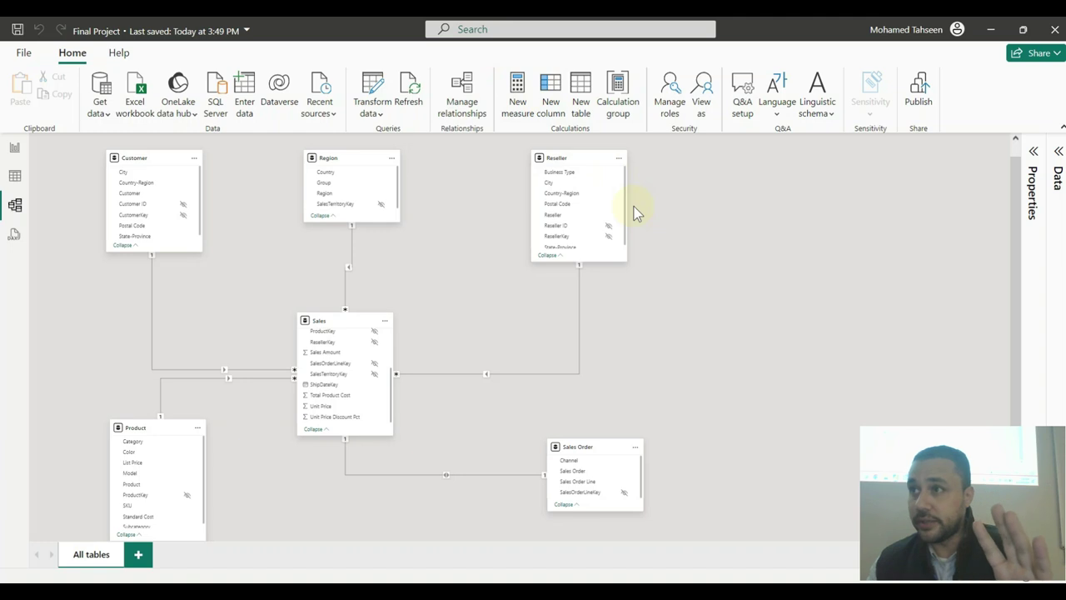
# - Start a new calculated table in the model, enlarge the formula text, and name the table Date
pyautogui.click(581, 107)
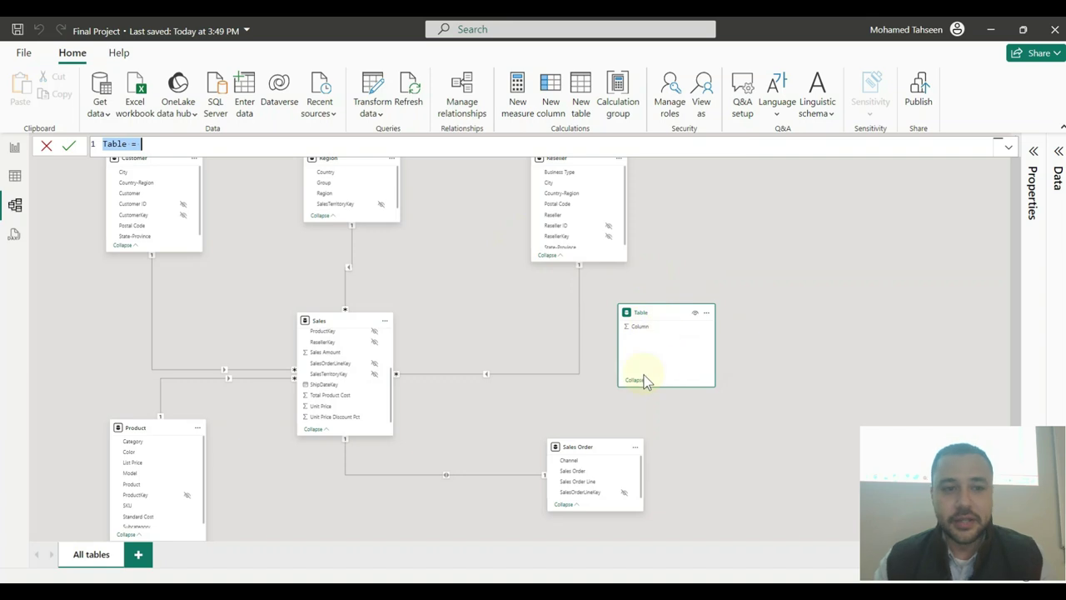
pyautogui.hotkey('ctrl', '+')
pyautogui.hotkey('ctrl', '+')
pyautogui.hotkey('ctrl', '+')
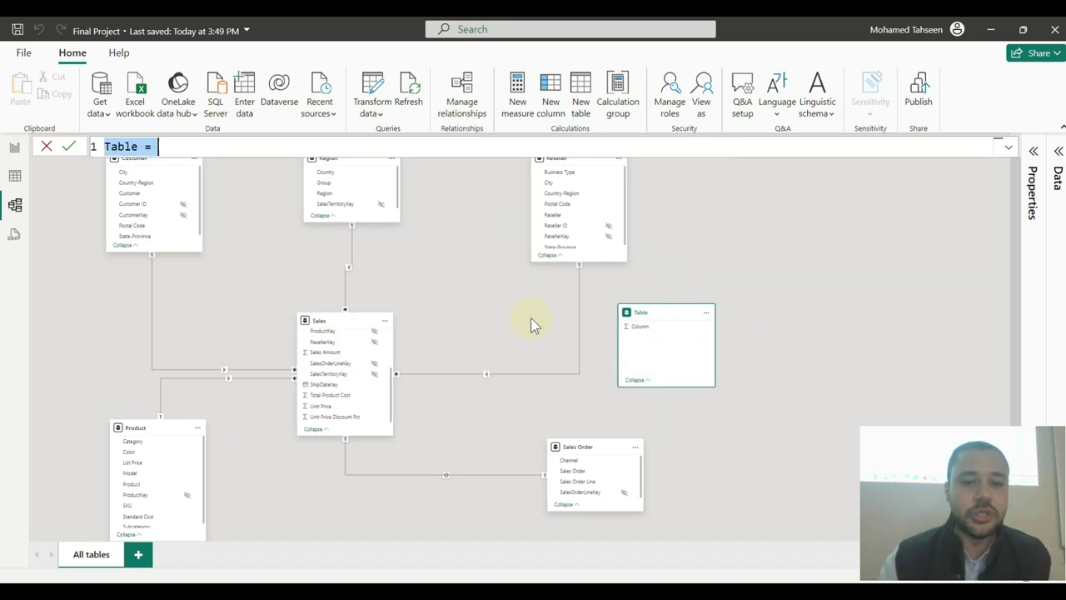
pyautogui.hotkey('ctrl', '+')
pyautogui.scroll(3, 530, 317)
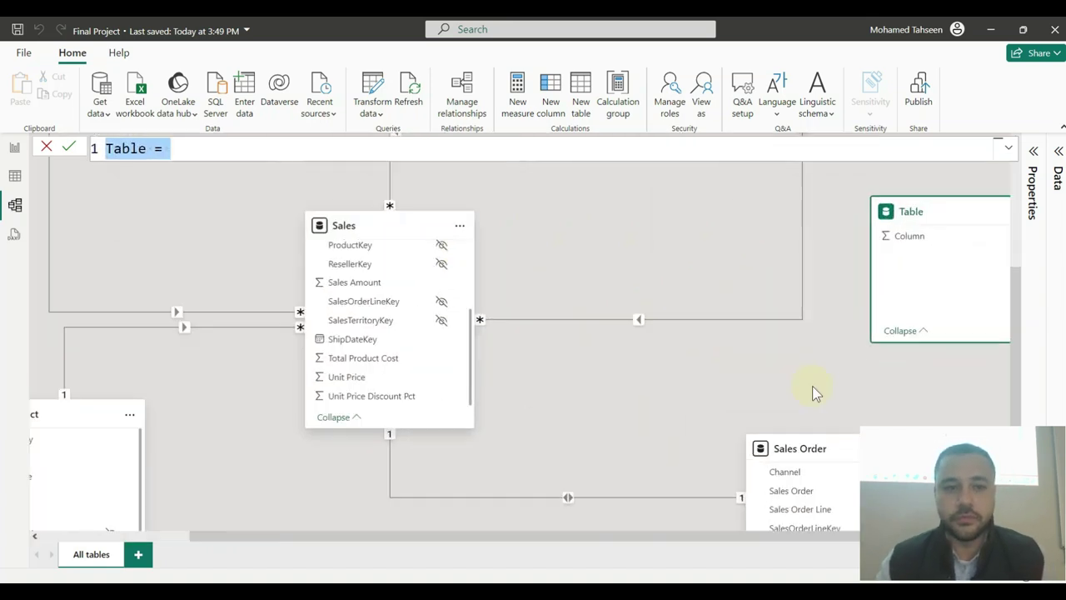
pyautogui.doubleClick(122, 149)
pyautogui.write('dATE')
pyautogui.click(115, 150)
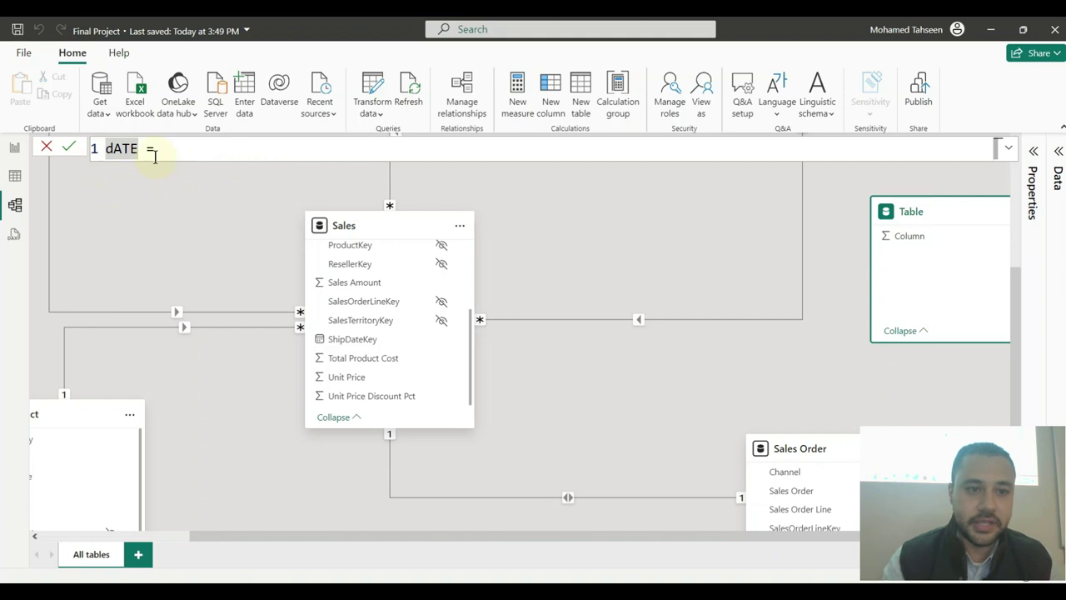
pyautogui.write('Da')
pyautogui.click(155, 152)
pyautogui.press('BackSpace')
pyautogui.press('BackSpace')
pyautogui.press('BackSpace')
pyautogui.press('BackSpace')
pyautogui.press('BackSpace')
pyautogui.press('BackSpace')
pyautogui.write('Date')
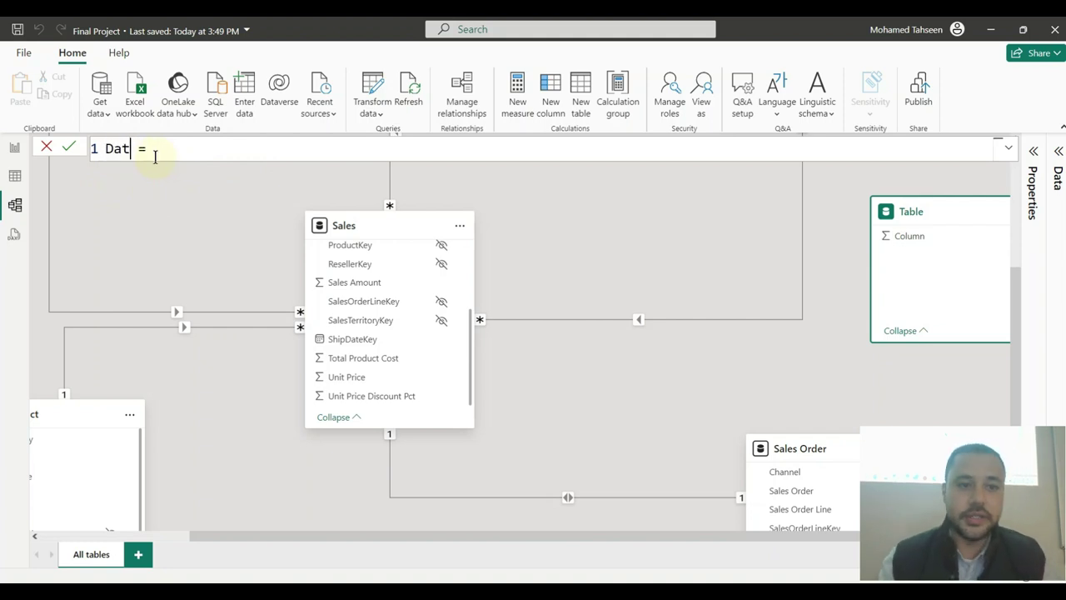
# - Begin the Date table's formula with ADDCOLUMNS, using CALENDARAUTO() as its table argument
pyautogui.click(182, 149)
pyautogui.write('add')
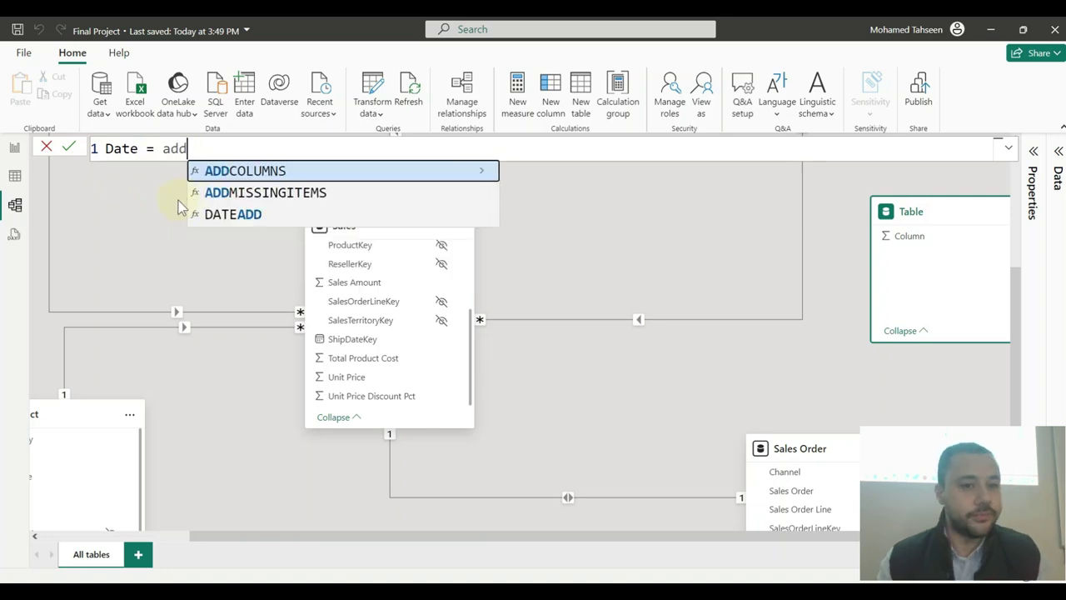
pyautogui.press('Tab')
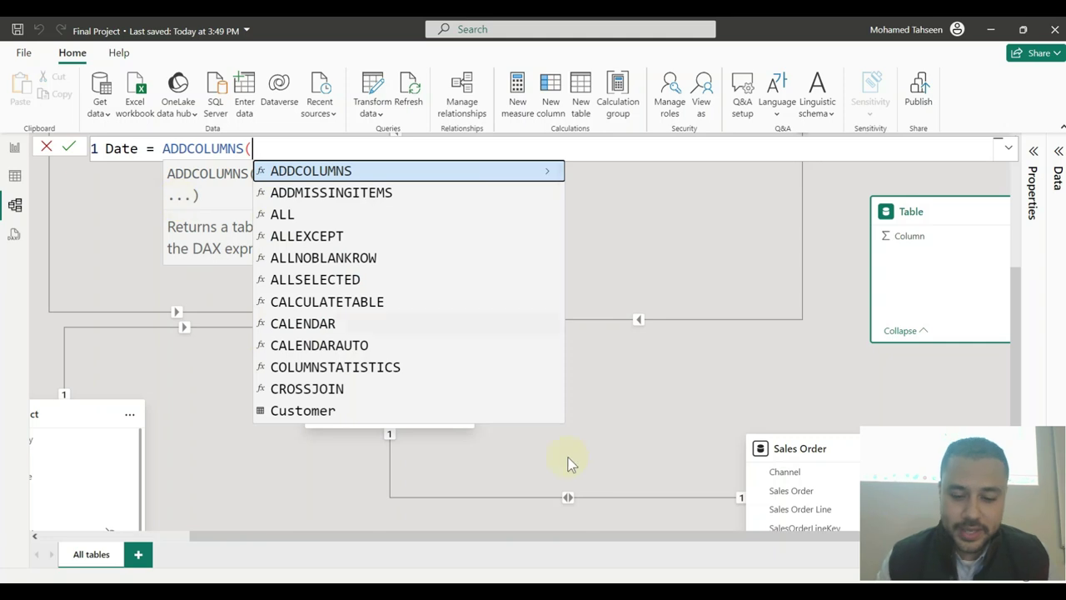
pyautogui.write('cal')
pyautogui.press('Down')
pyautogui.press('Down')
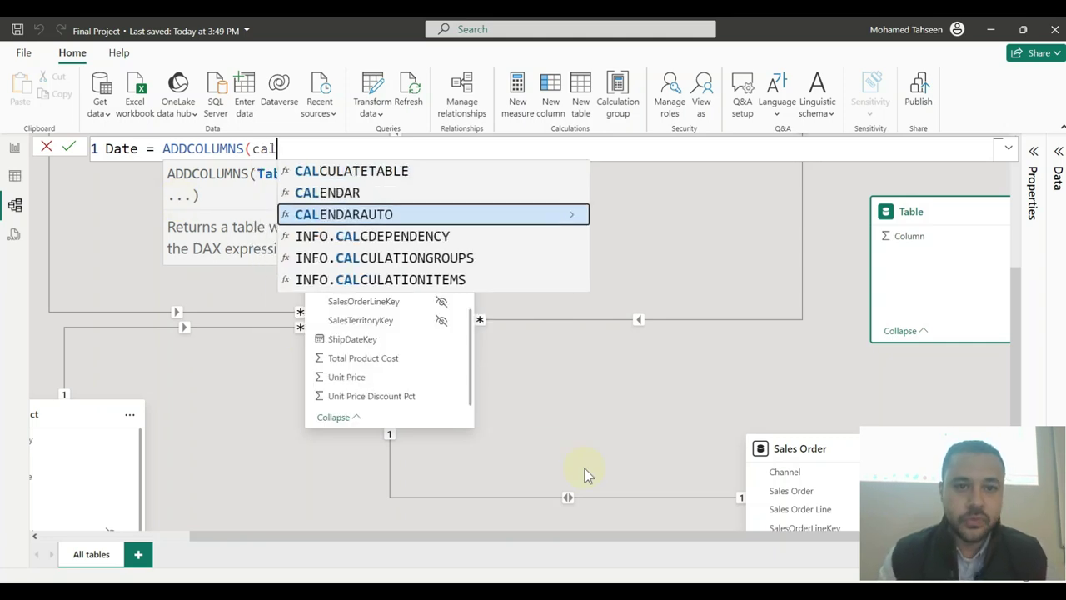
pyautogui.press('Tab')
pyautogui.write(')')
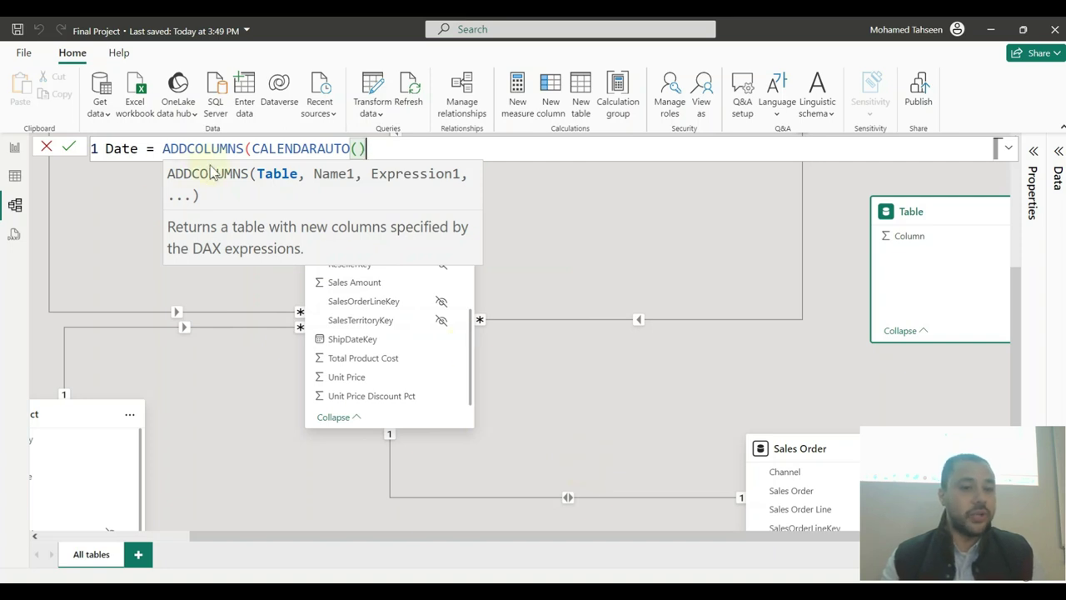
pyautogui.write(',')
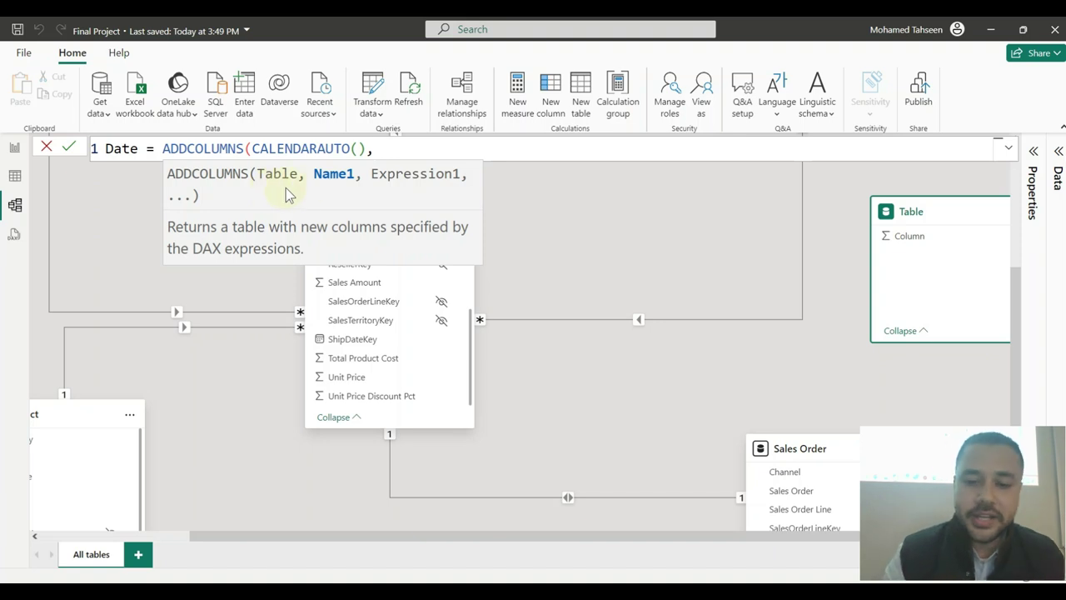
pyautogui.write('"')
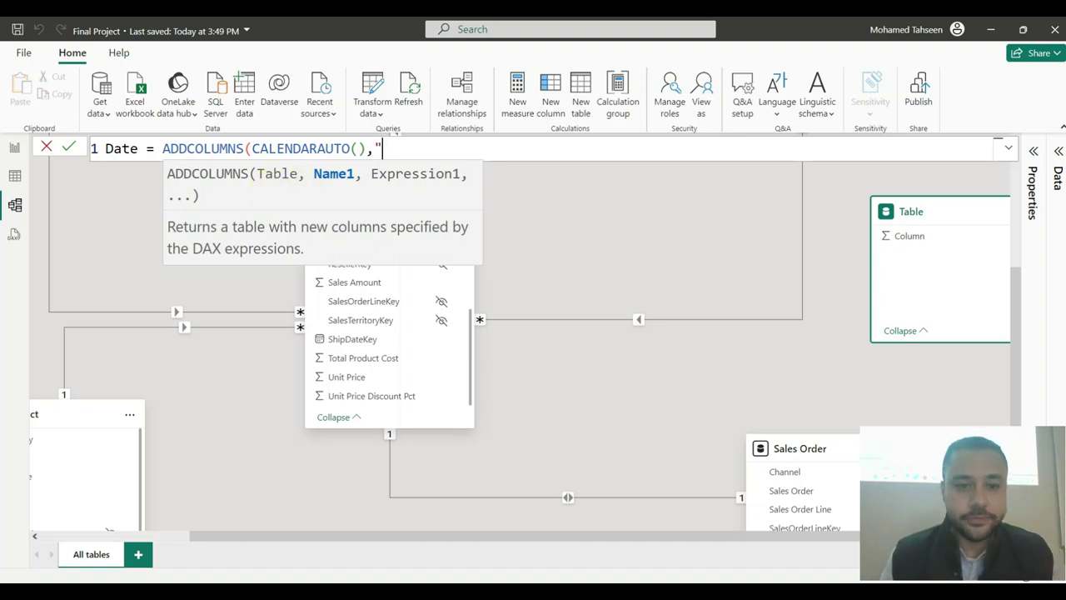
pyautogui.hotkey('alt', 'Tab')
pyautogui.hotkey('alt', 'Tab')
pyautogui.write('Year",')
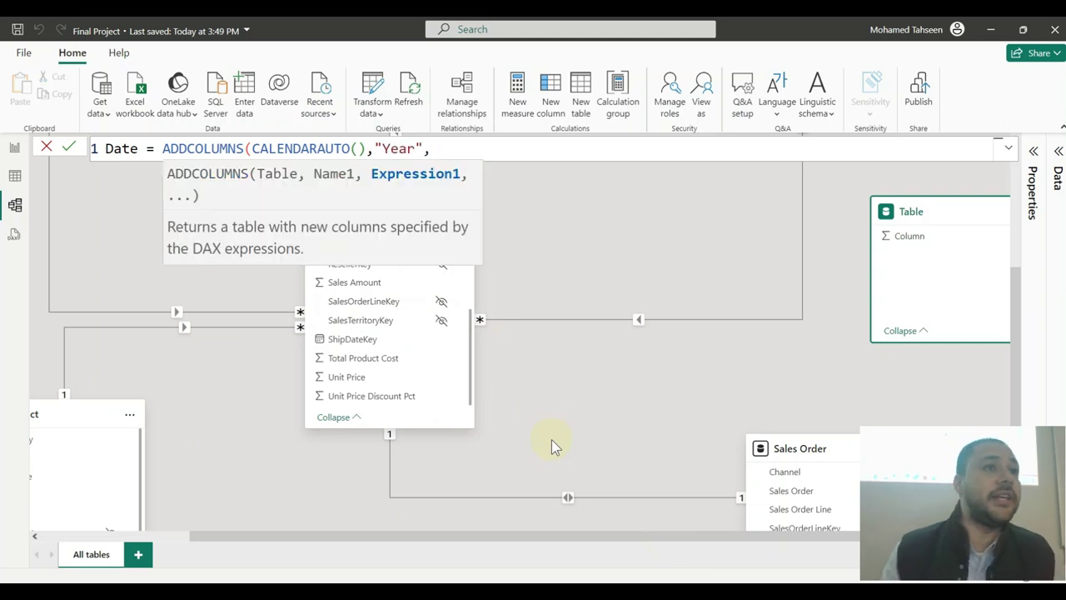
pyautogui.write('yeare')
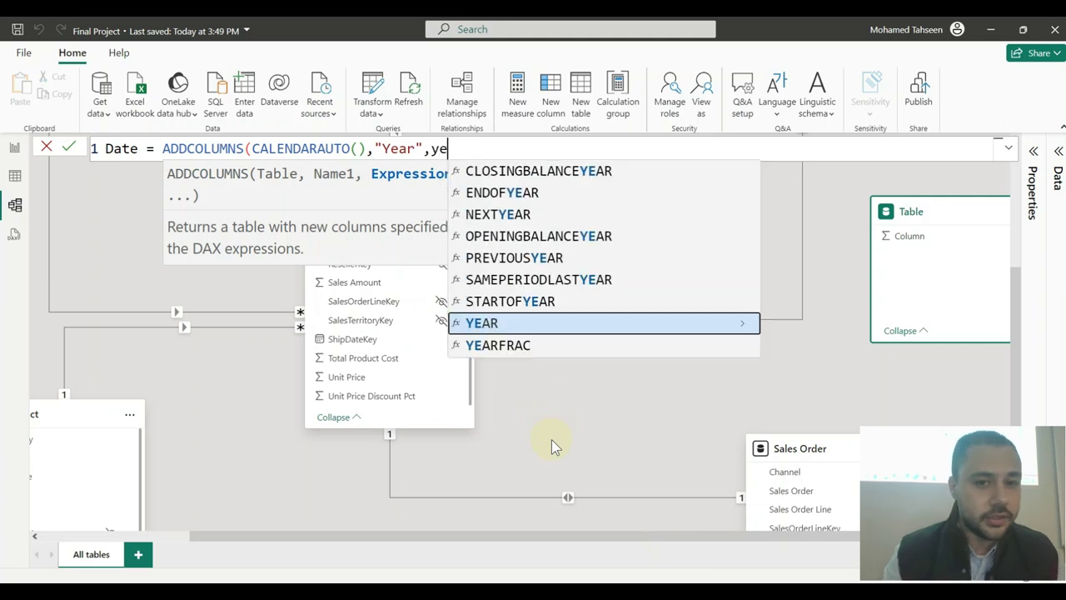
pyautogui.press('BackSpace')
pyautogui.press('BackSpace')
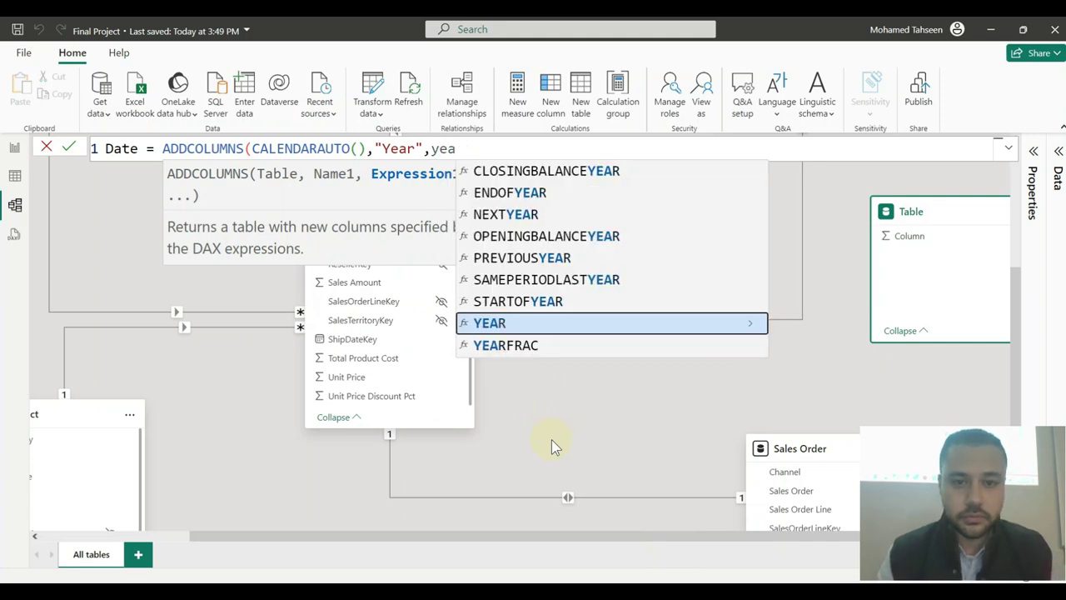
pyautogui.write('r')
pyautogui.press('Tab')
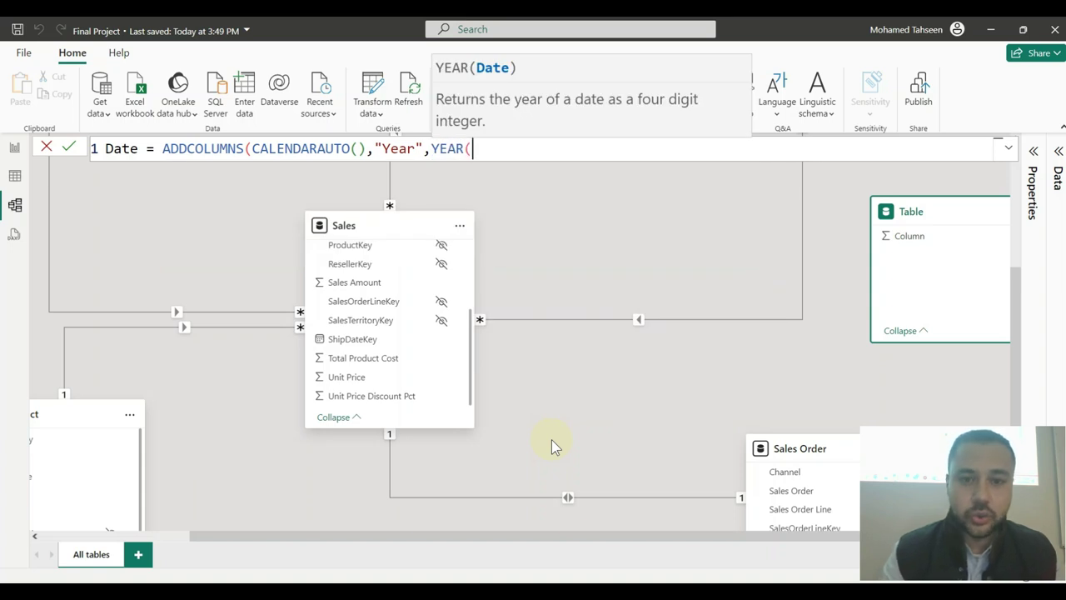
pyautogui.write('cal')
pyautogui.press('Down')
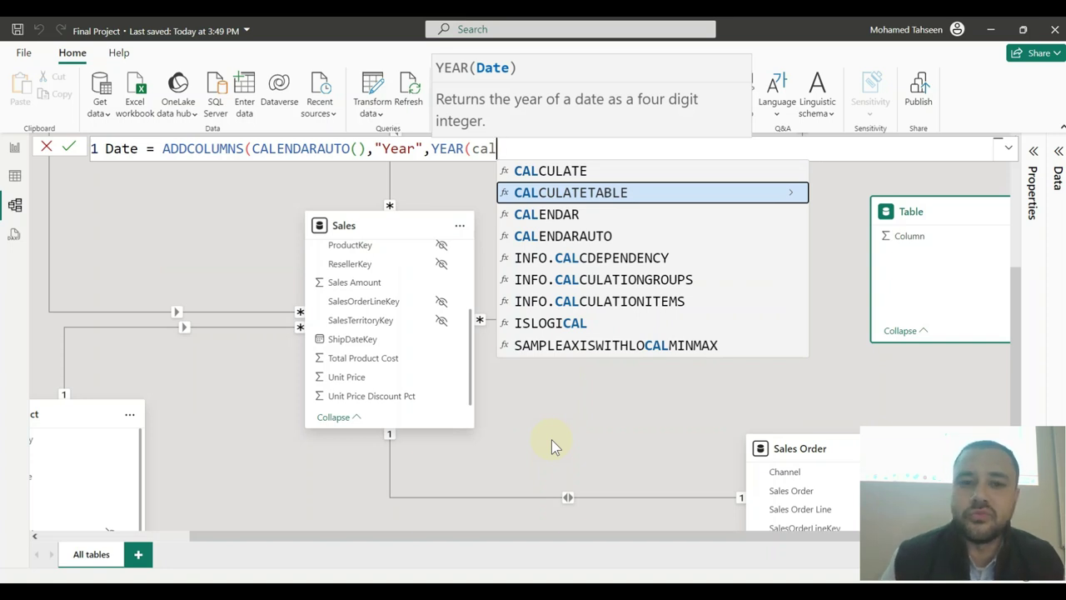
pyautogui.press('Escape')
pyautogui.press('Escape')
pyautogui.press('Escape')
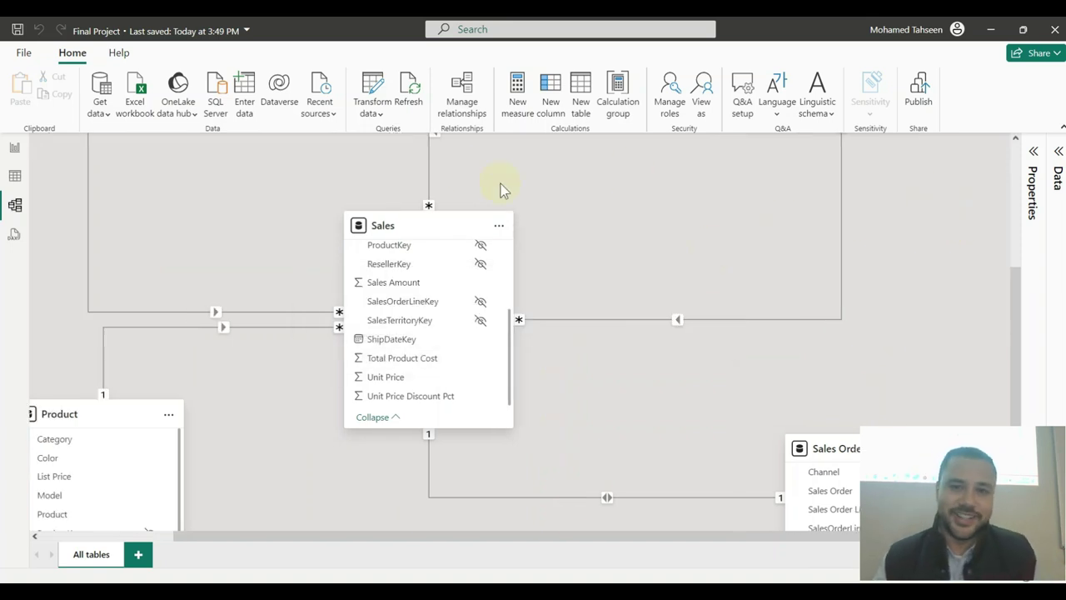
# - Move the Reseller table closer to the Region table in the model diagram
pyautogui.scroll(5, 622, 247)
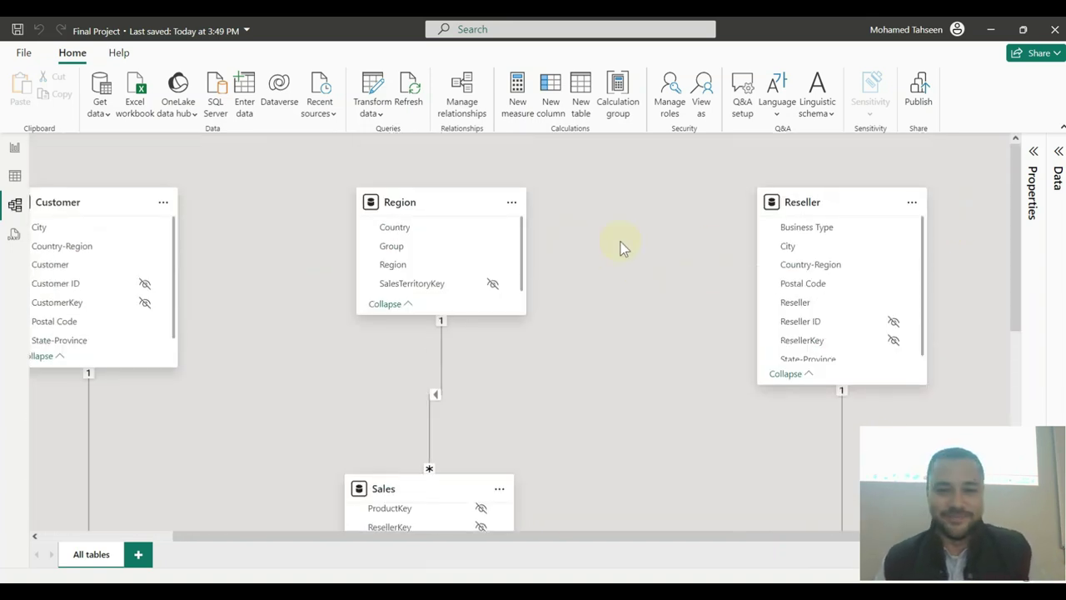
pyautogui.scroll(-2, 622, 246)
pyautogui.moveTo(791, 189); pyautogui.dragTo(658, 187)
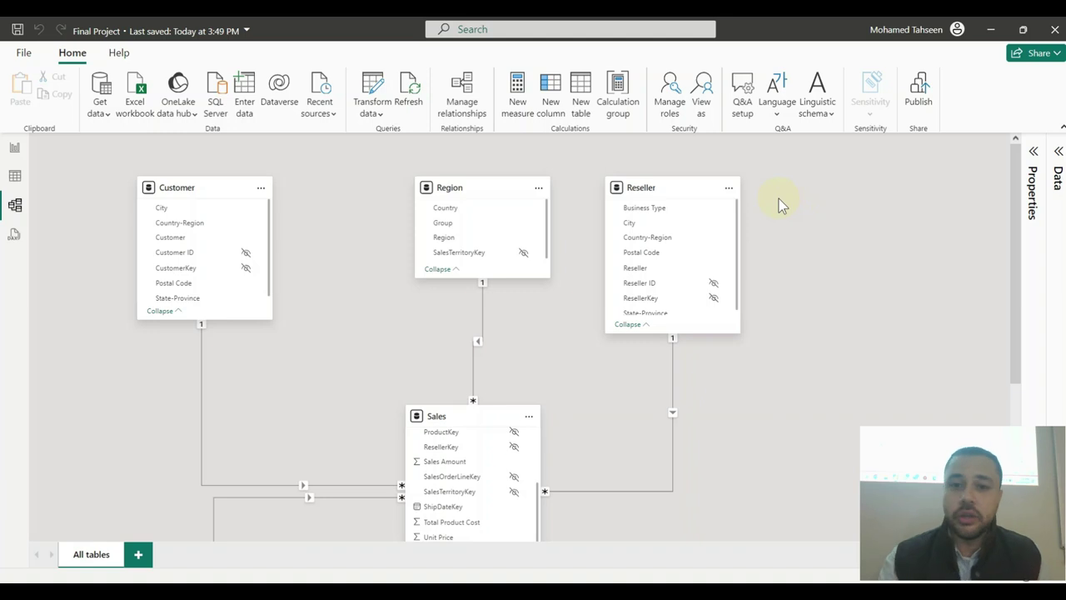
# - Start a new calculated table in the model and name it Date
pyautogui.click(586, 96)
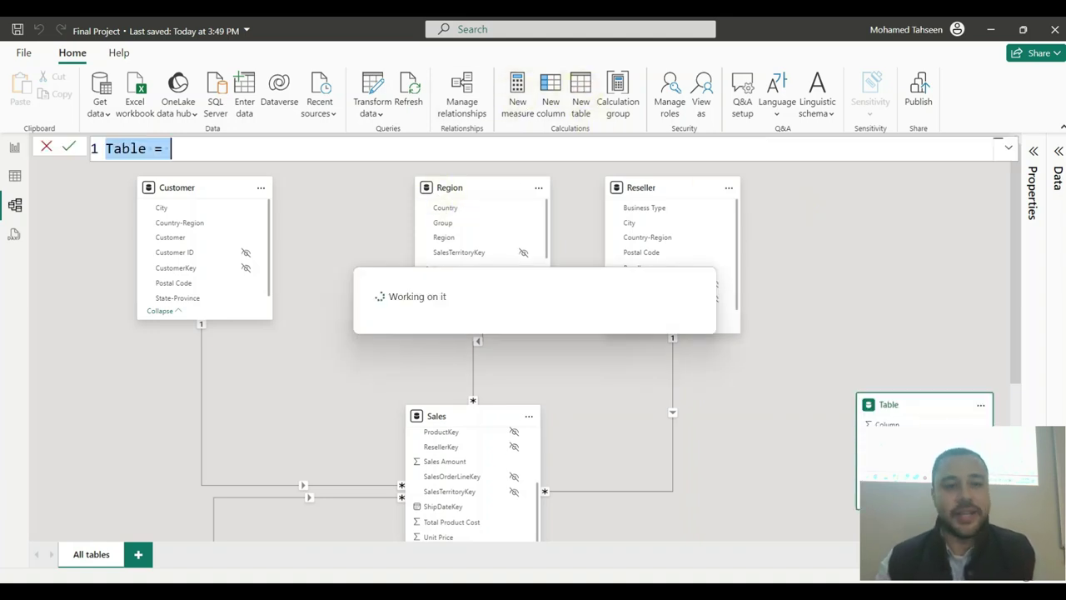
pyautogui.doubleClick(121, 148)
pyautogui.write('Date = ')
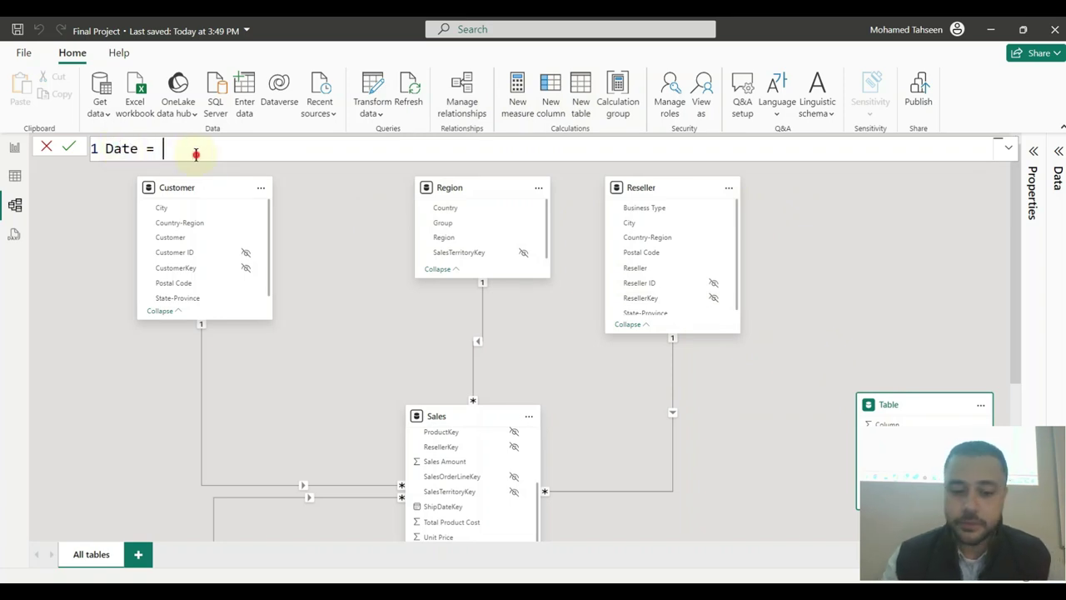
# - Define the Date table with the formula CALENDARAUTO() and place the table beside Reseller in the model diagram
pyautogui.write('Cal')
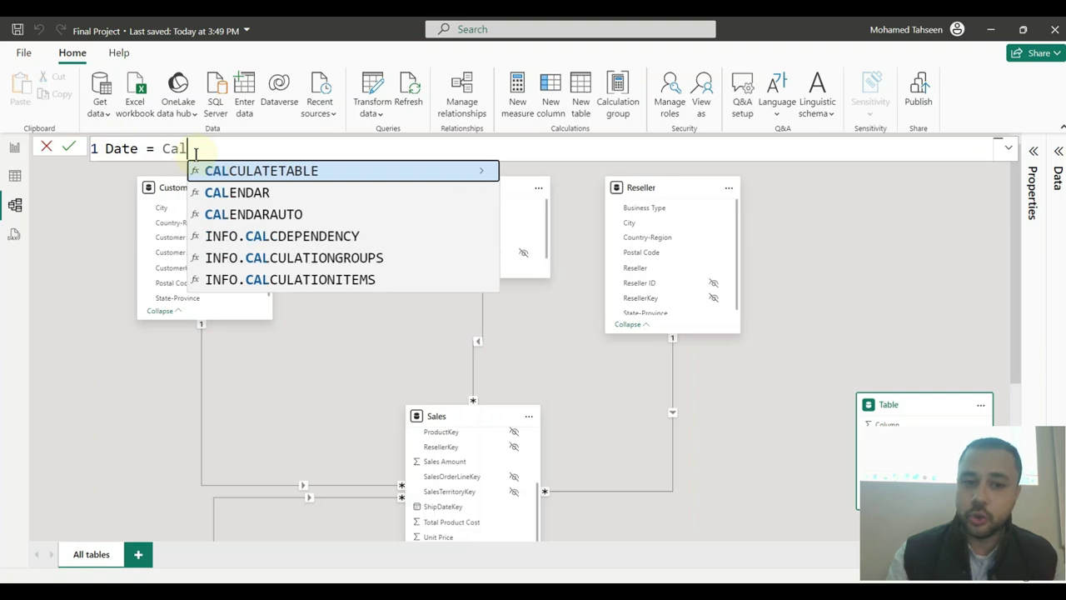
pyautogui.press('Down')
pyautogui.press('Down')
pyautogui.press('Tab')
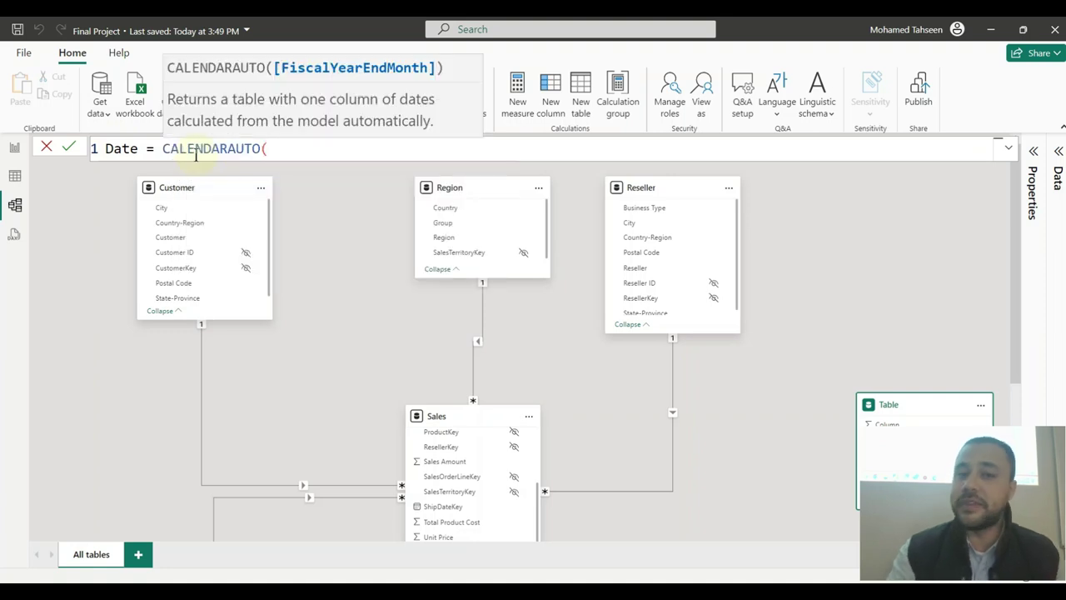
pyautogui.write(')')
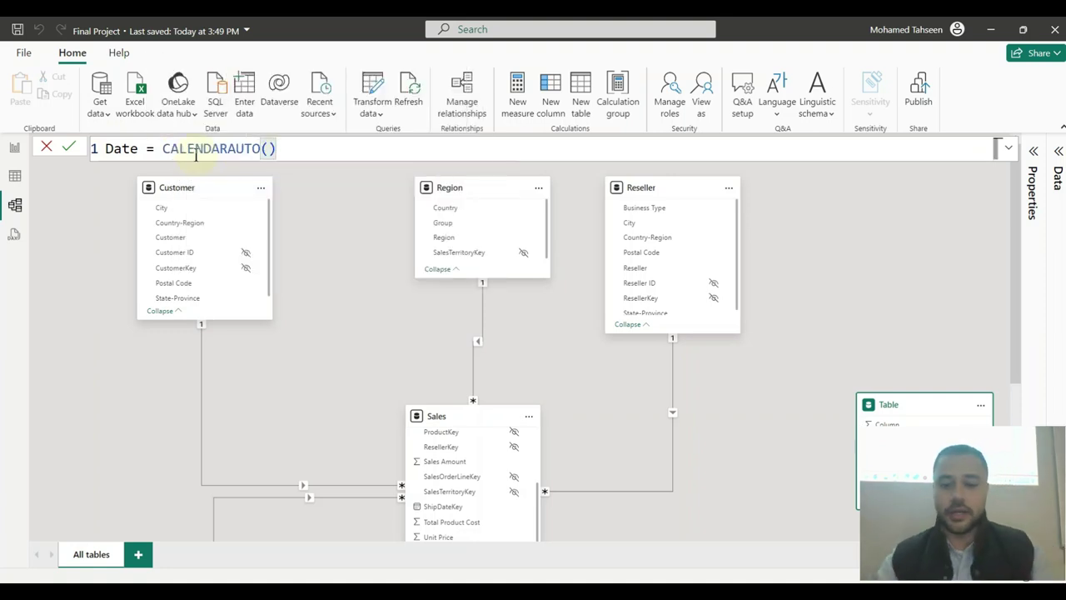
pyautogui.press('BackSpace')
pyautogui.write(')')
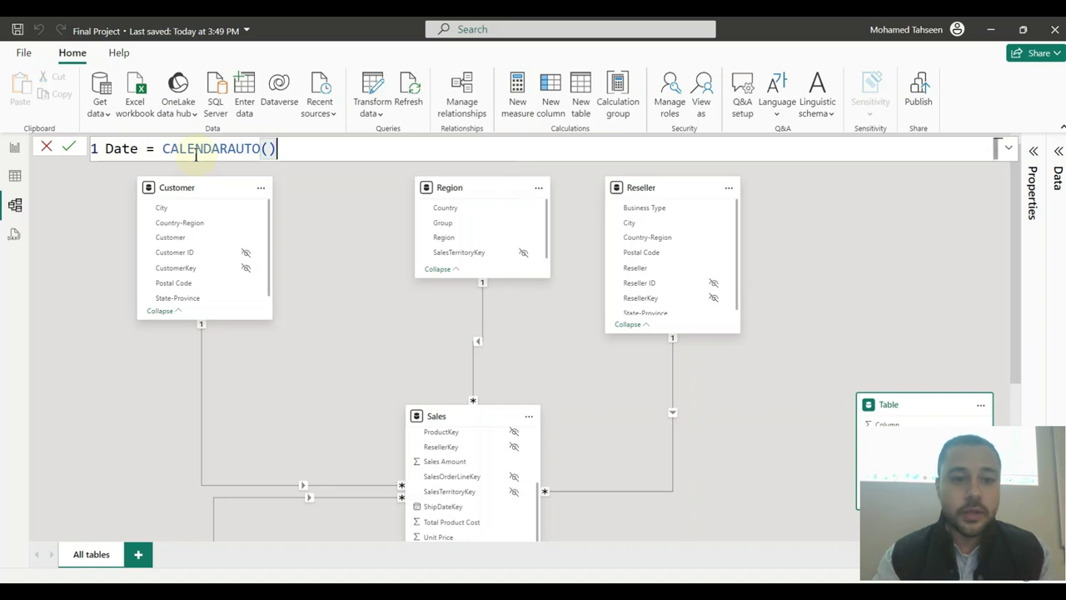
pyautogui.press('BackSpace')
pyautogui.press('BackSpace')
pyautogui.write('(')
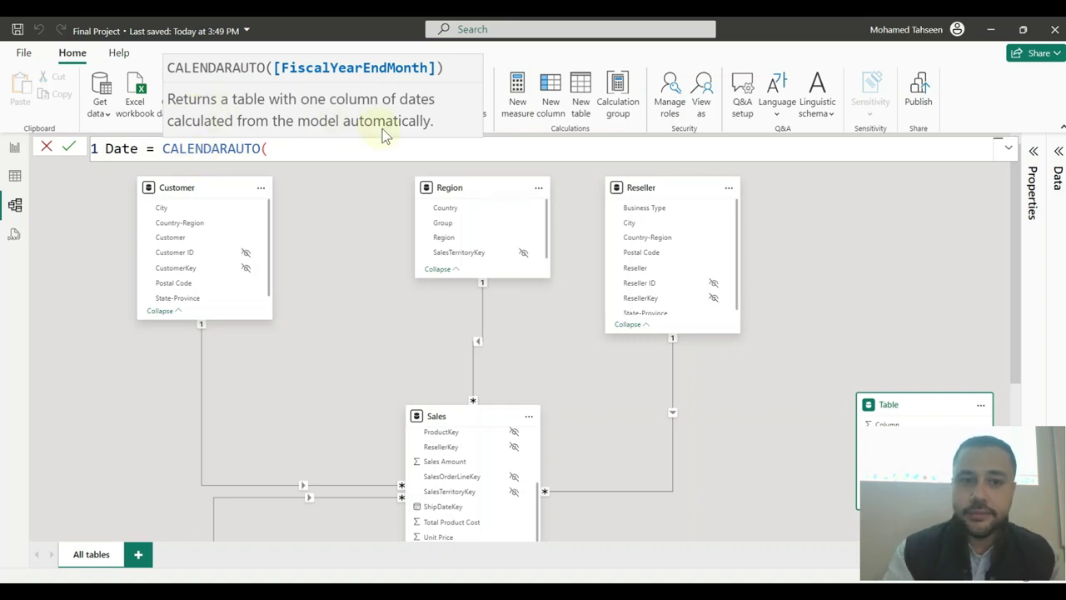
pyautogui.write(')')
pyautogui.press('Return')
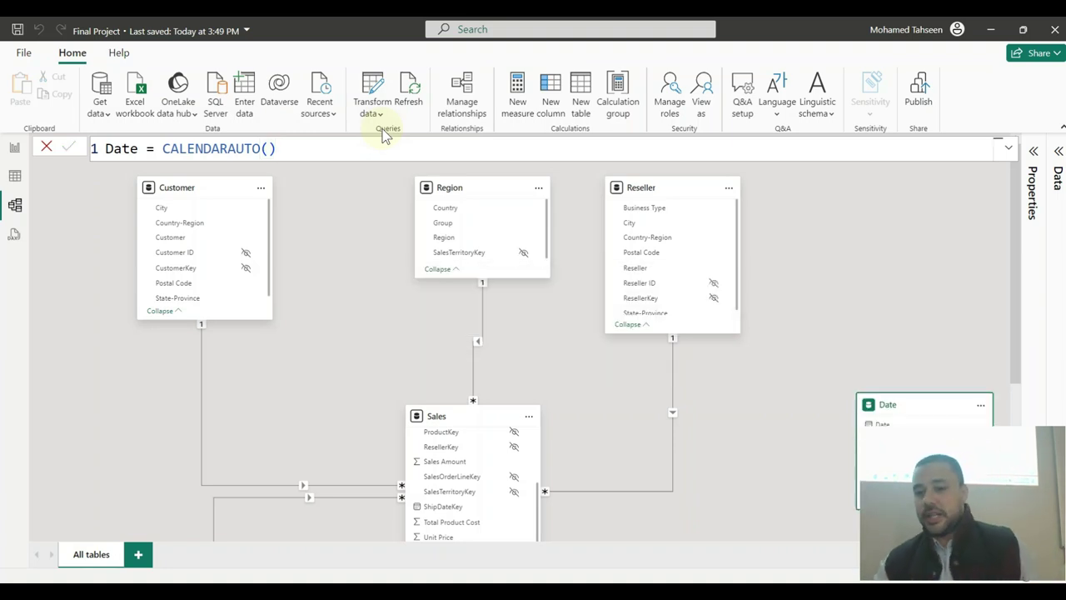
pyautogui.moveTo(907, 408); pyautogui.dragTo(838, 207)
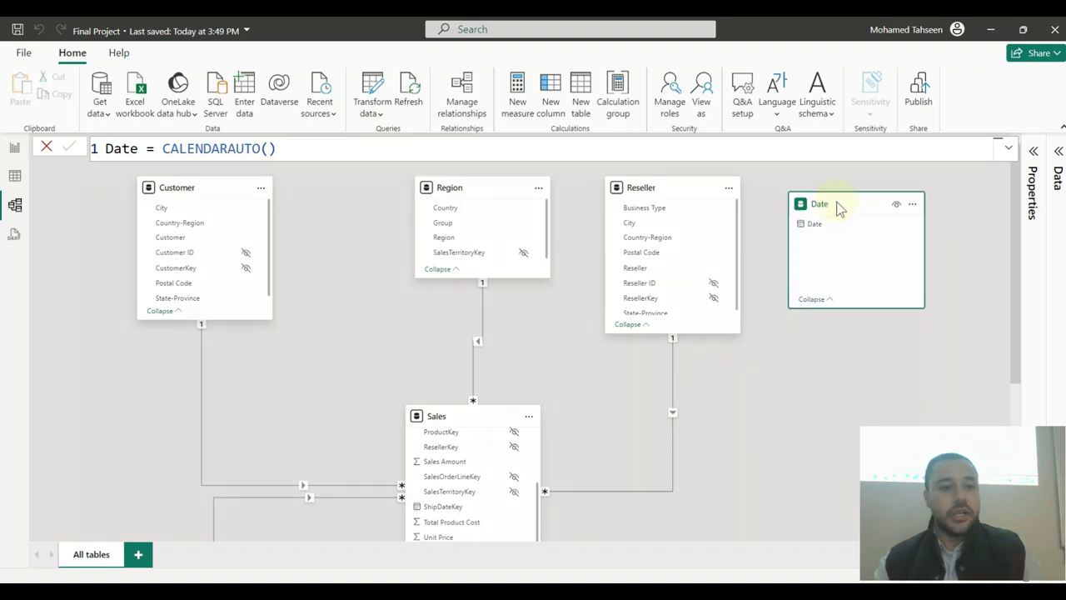
# - Examine the Date table's rows from first to last date and recheck the date column requirements in the project PDF
pyautogui.click(14, 176)
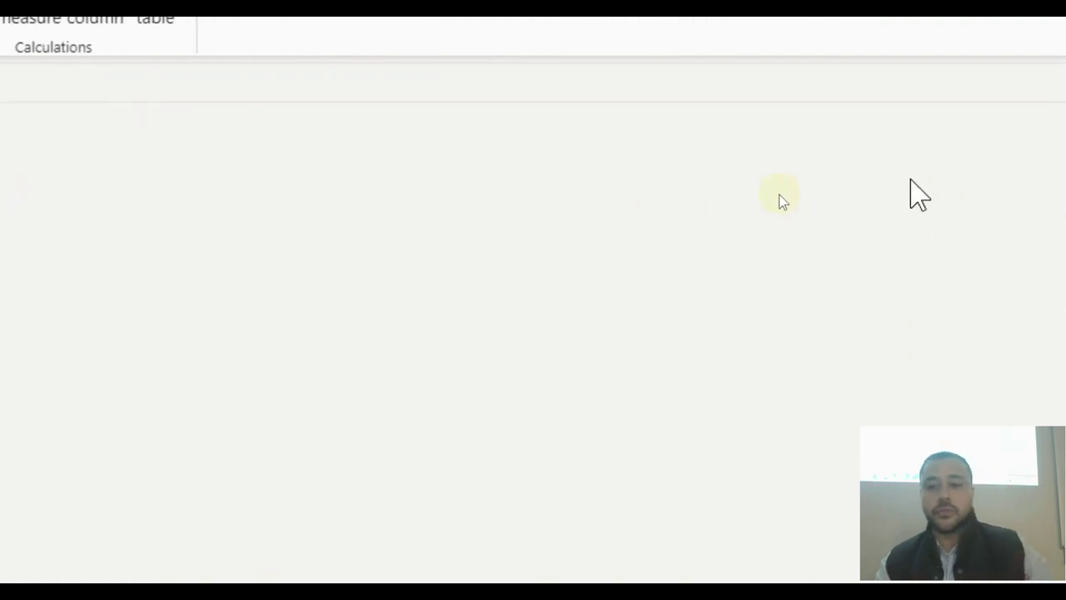
pyautogui.moveTo(886, 194); pyautogui.dragTo(42, 566)
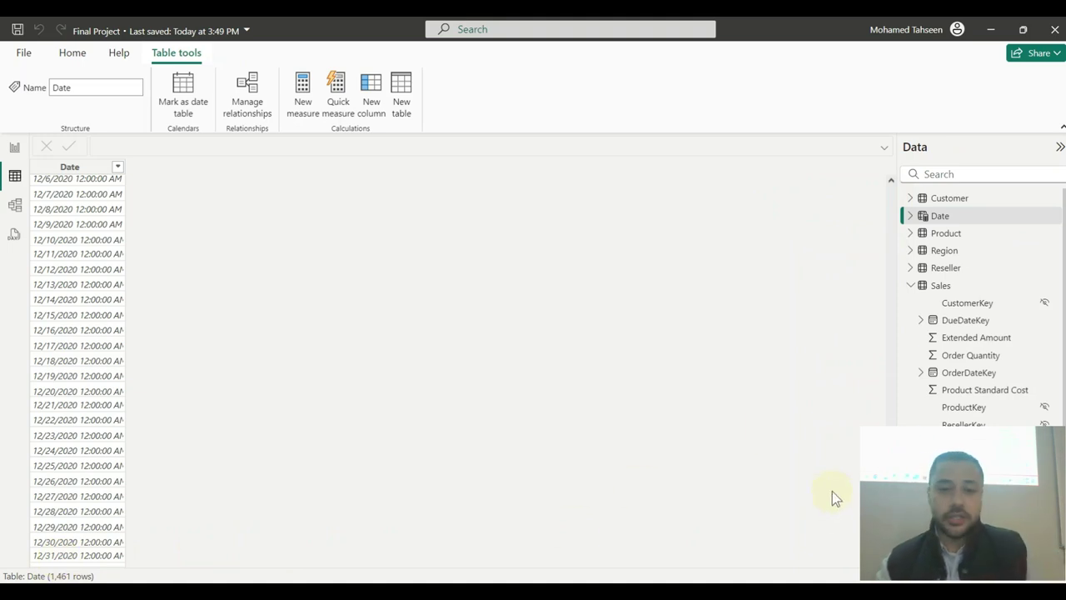
pyautogui.moveTo(891, 550); pyautogui.dragTo(898, 172)
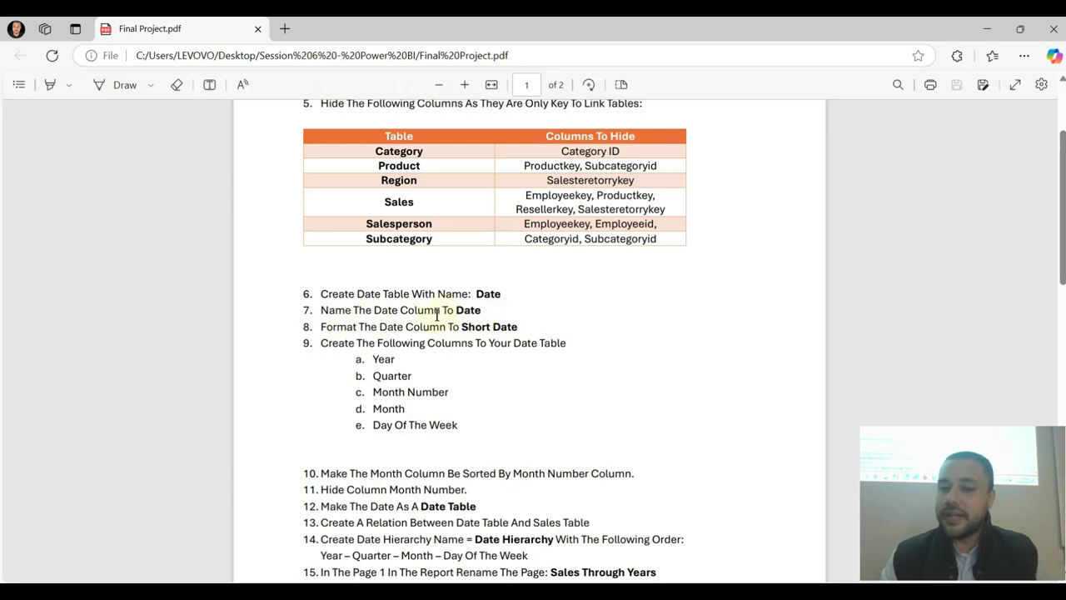
pyautogui.click(986, 34)
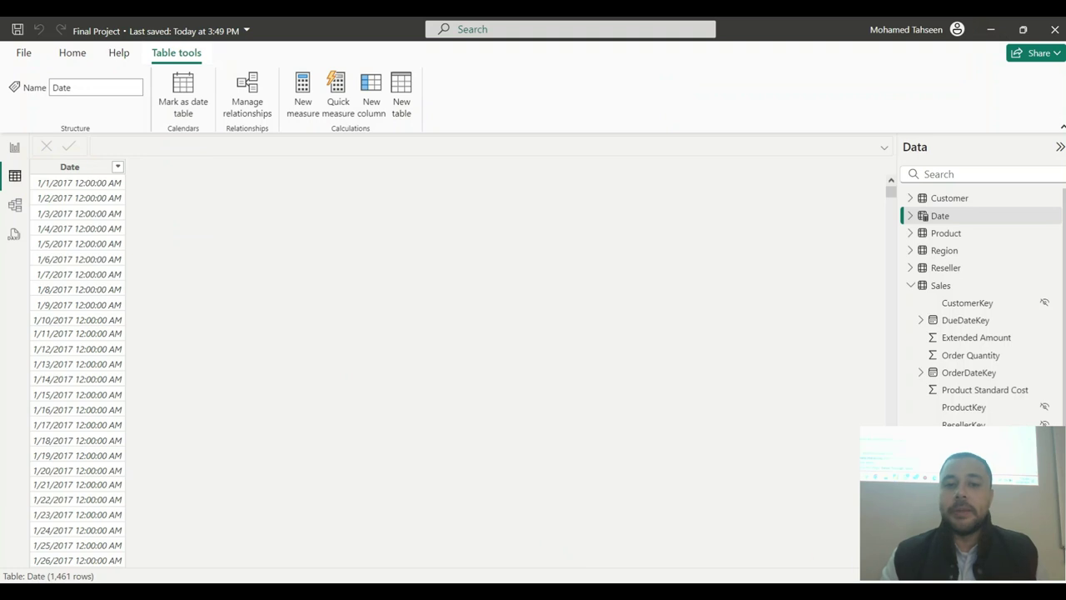
pyautogui.click(812, 582)
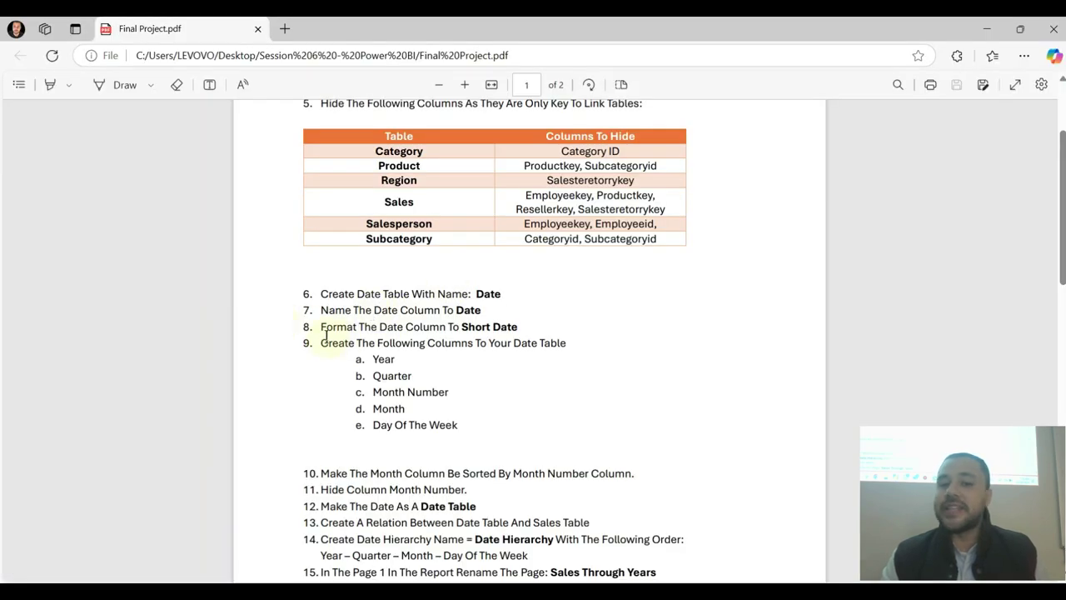
pyautogui.click(986, 29)
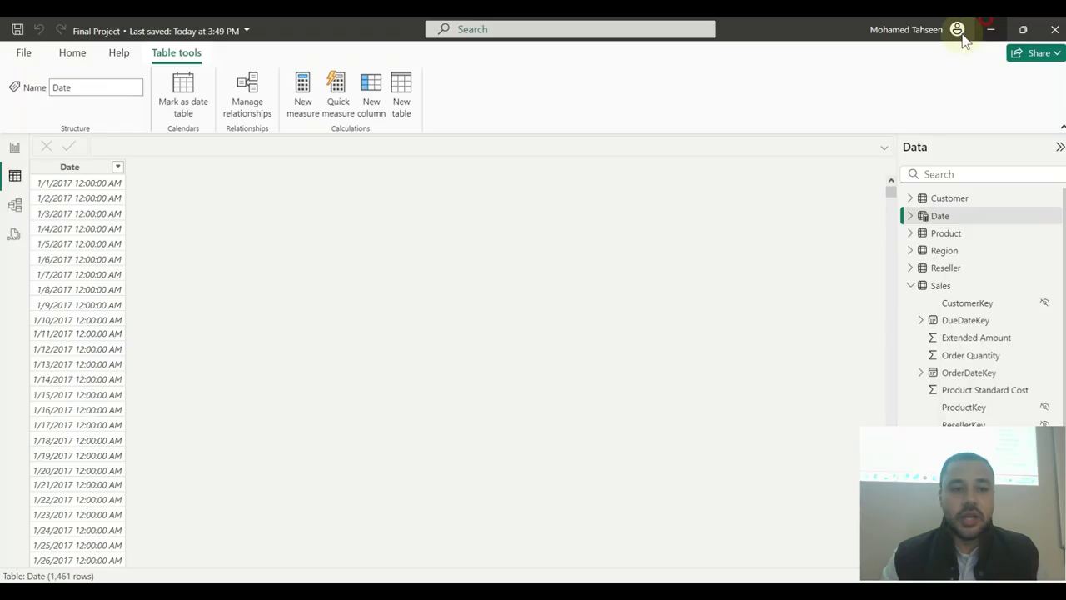
# - Set the Date column's data type to Date and its display format to 14-Mar-01 (dd-mmm-yy)
pyautogui.click(95, 170)
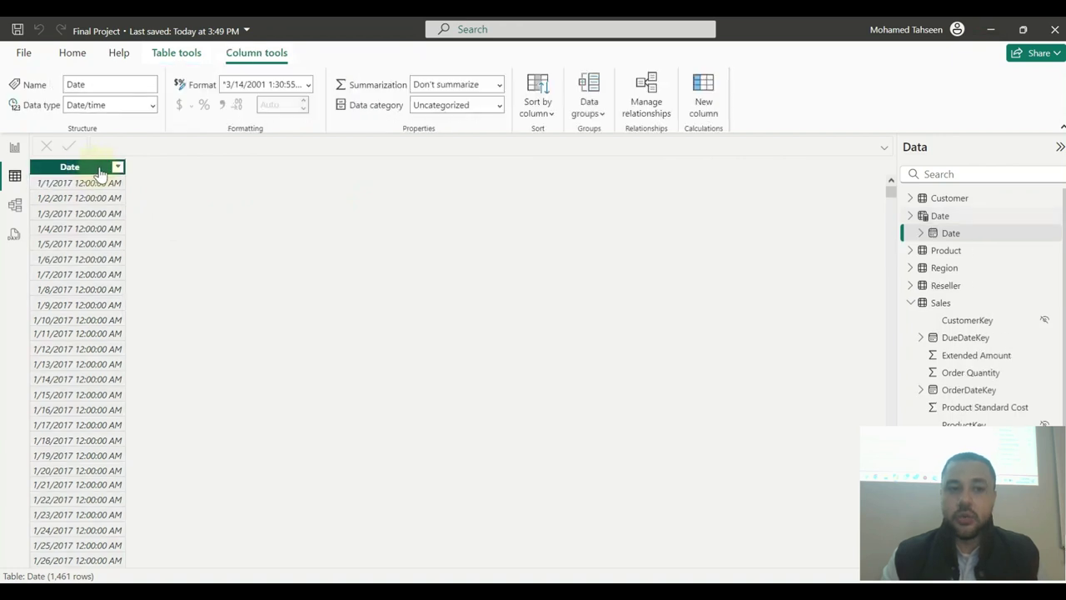
pyautogui.click(155, 104)
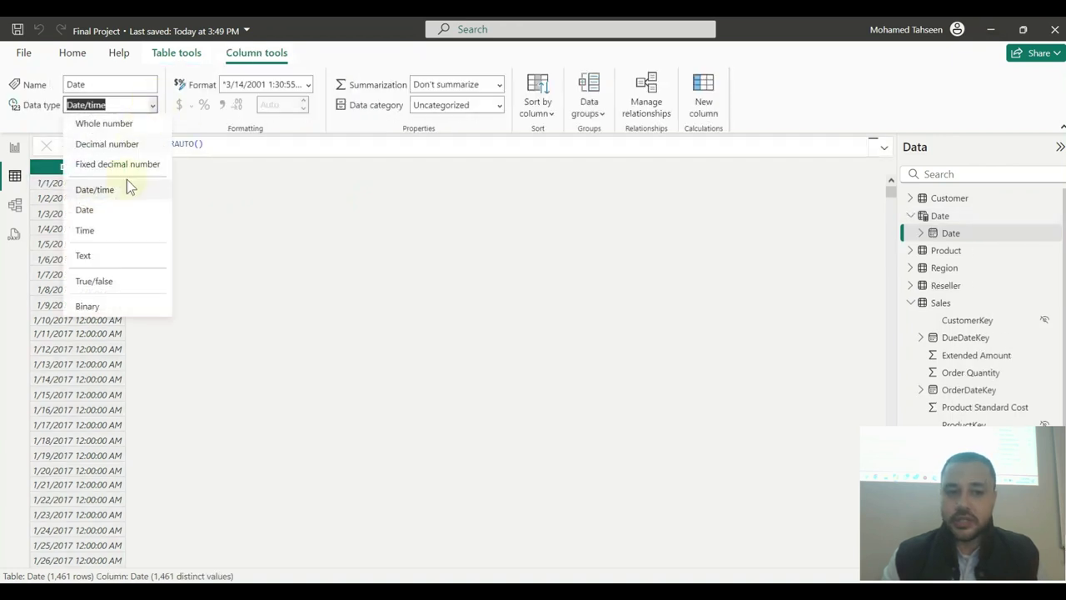
pyautogui.click(90, 209)
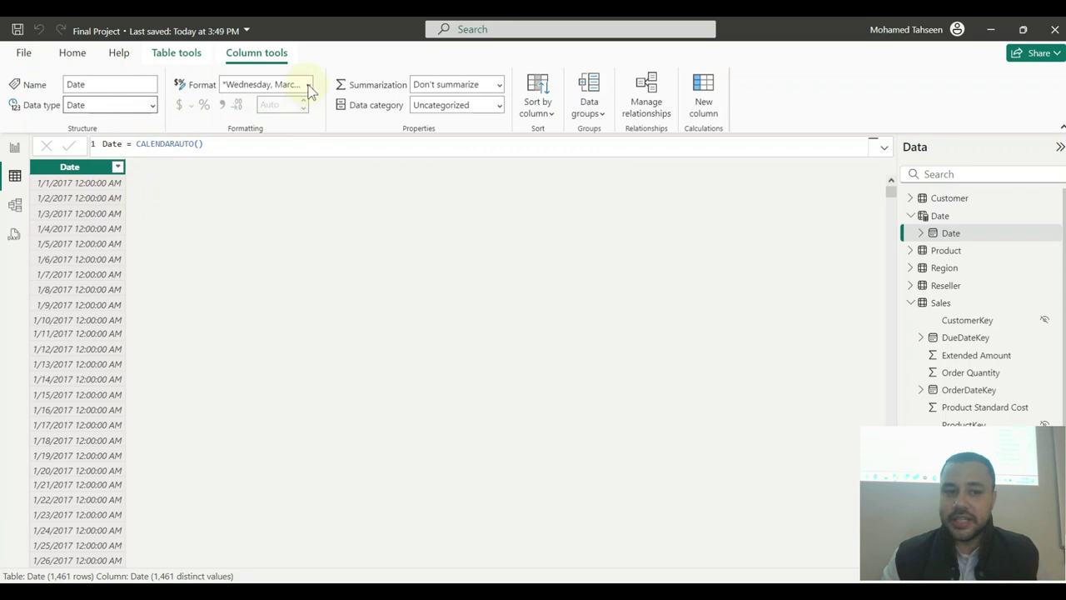
pyautogui.click(305, 85)
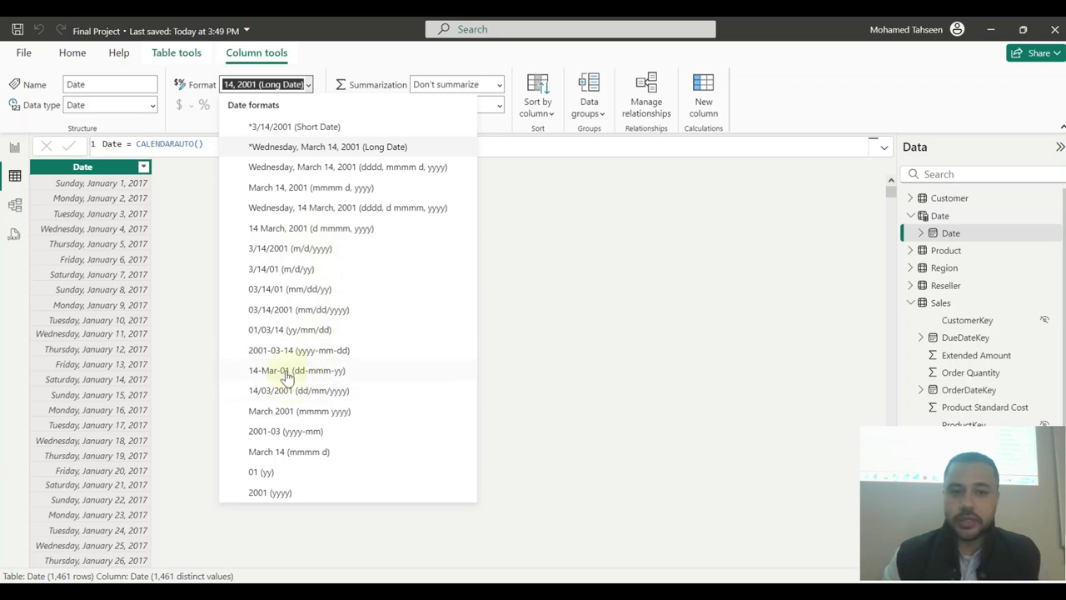
pyautogui.click(208, 307)
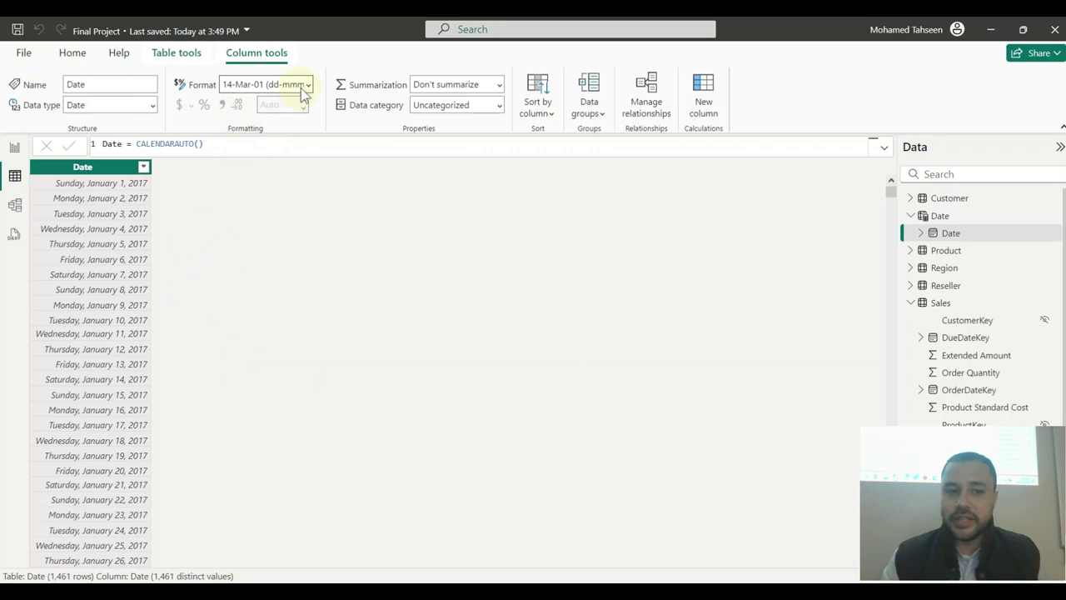
# - Try to customize the Date column's format to use a four-digit year, dd-mmm-yyyy
pyautogui.click(311, 84)
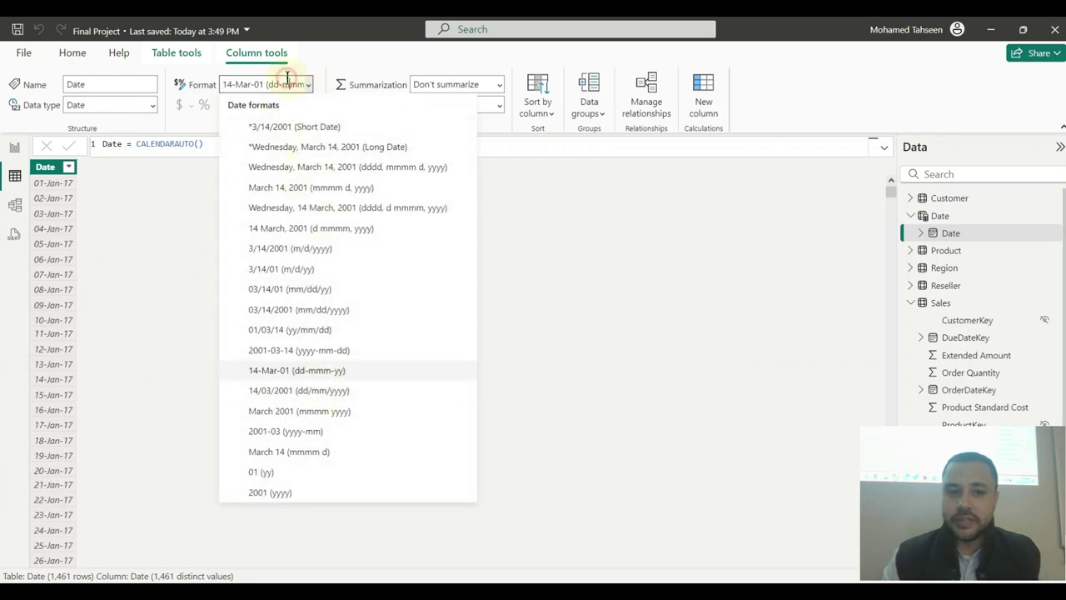
pyautogui.click(303, 78)
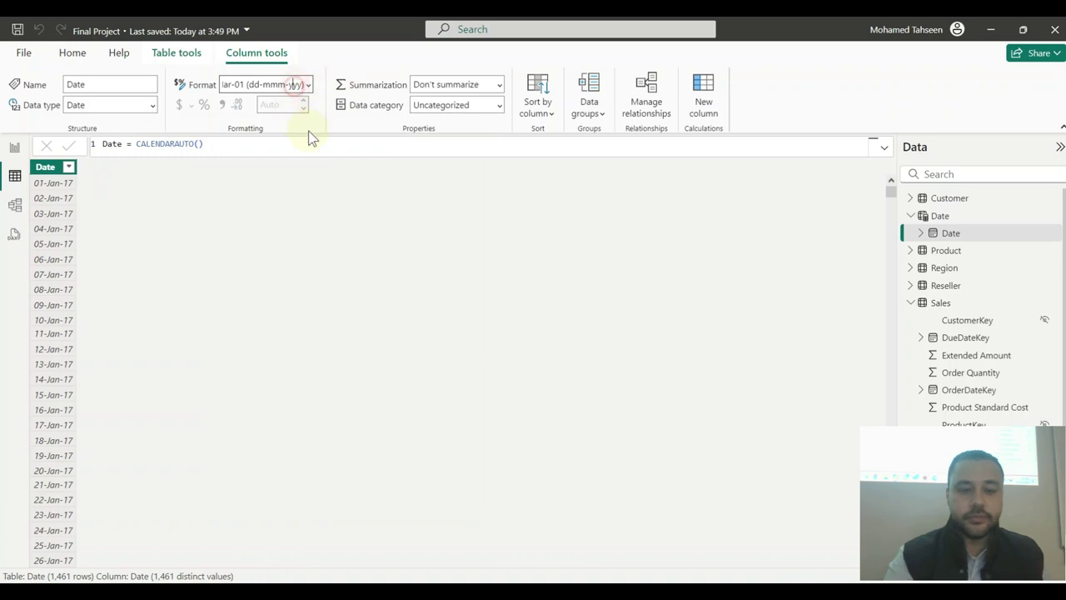
pyautogui.press('Return')
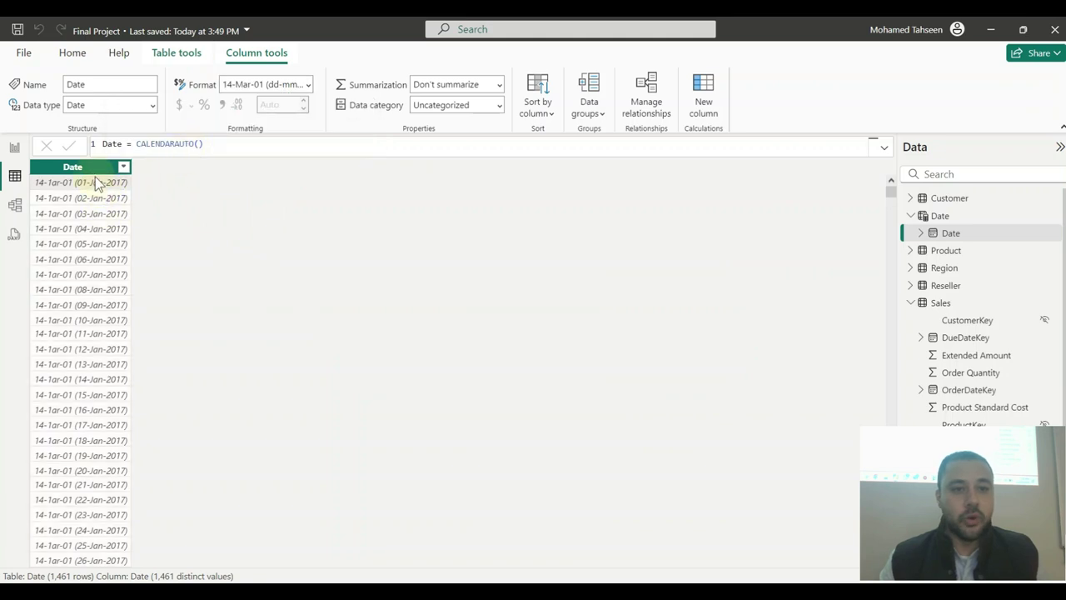
# - Reapply the 14-Mar-01 (dd-mmm-yy) display format to the Date column, keeping Date as its data type
pyautogui.click(261, 84)
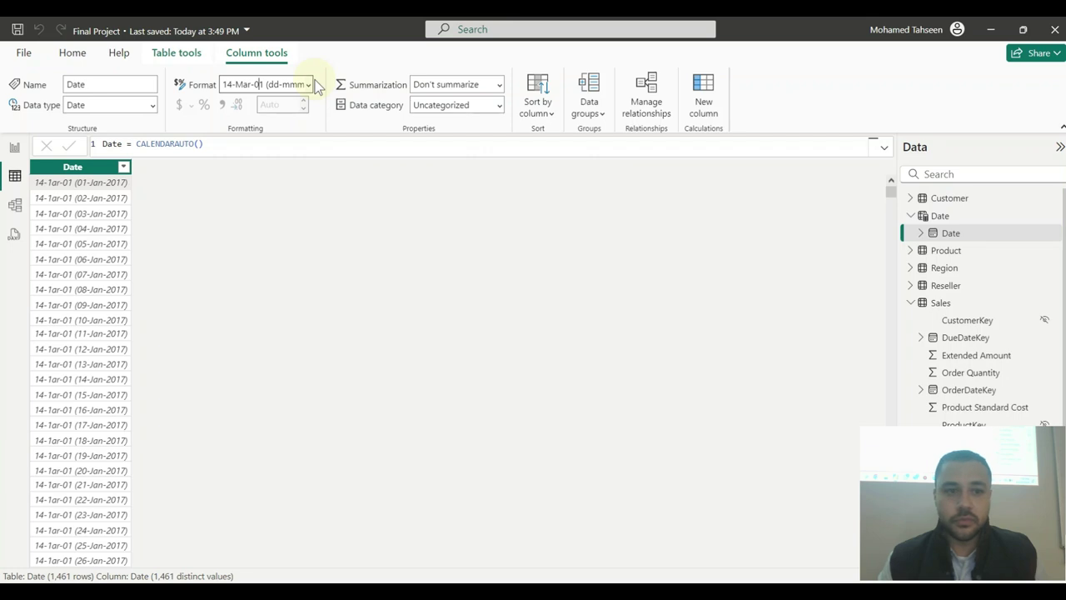
pyautogui.click(147, 159)
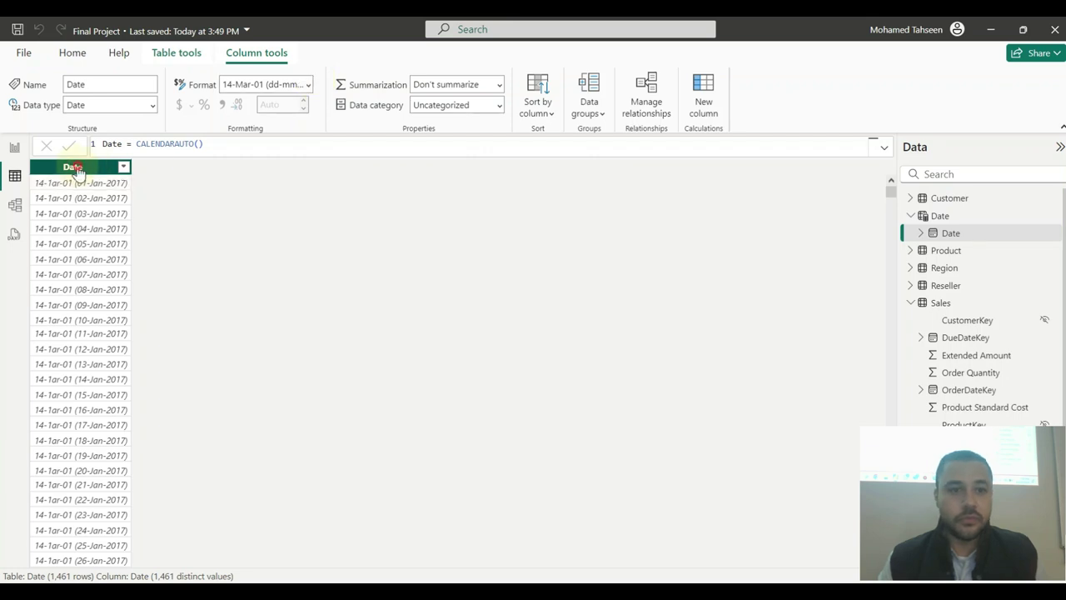
pyautogui.click(307, 84)
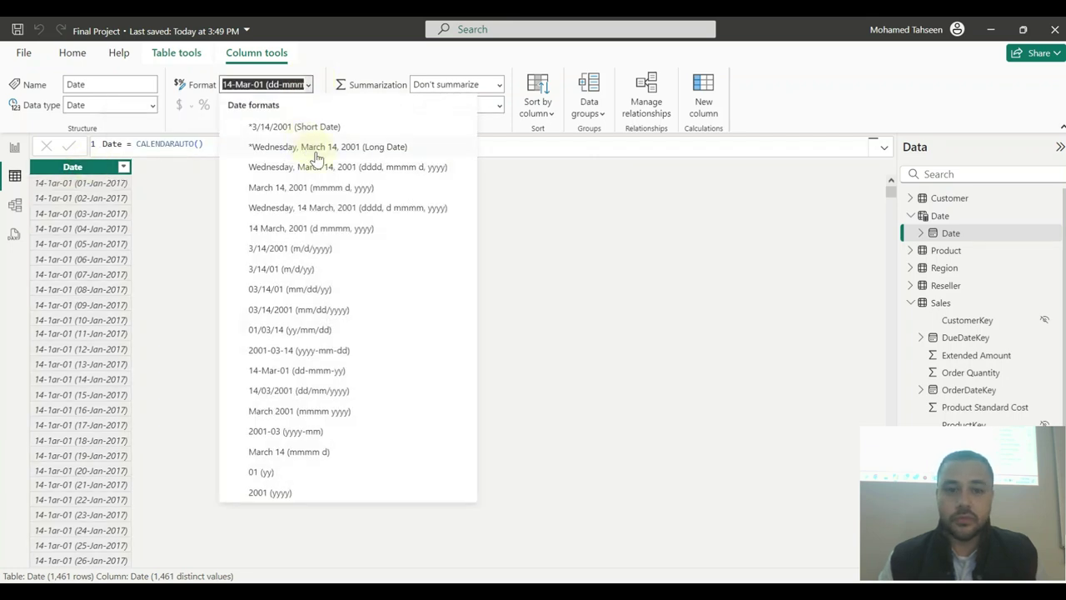
pyautogui.click(324, 372)
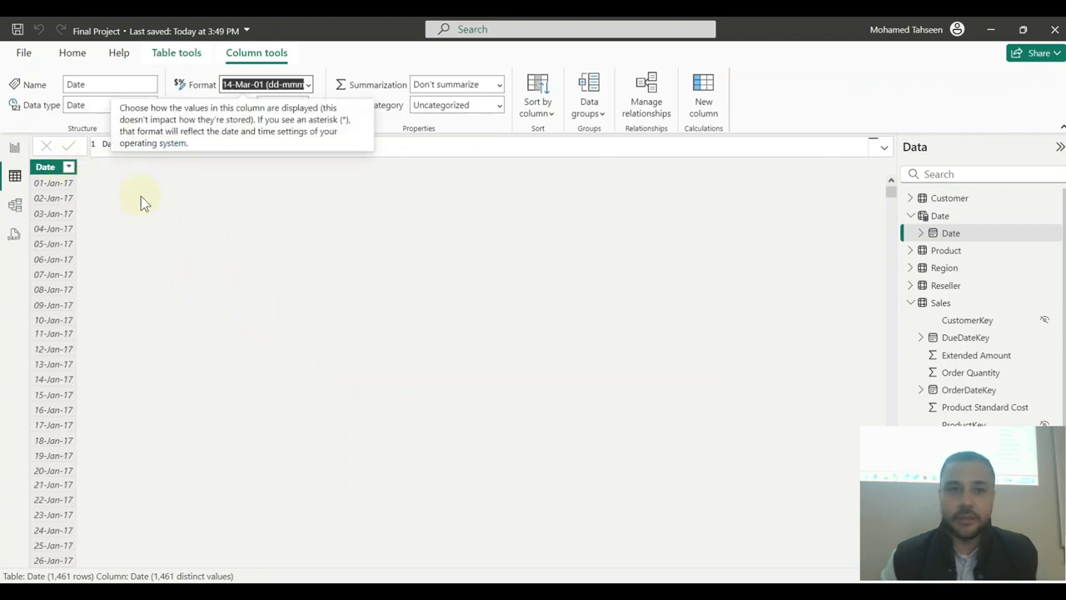
pyautogui.click(47, 168)
pyautogui.click(152, 104)
pyautogui.click(354, 215)
pyautogui.click(260, 159)
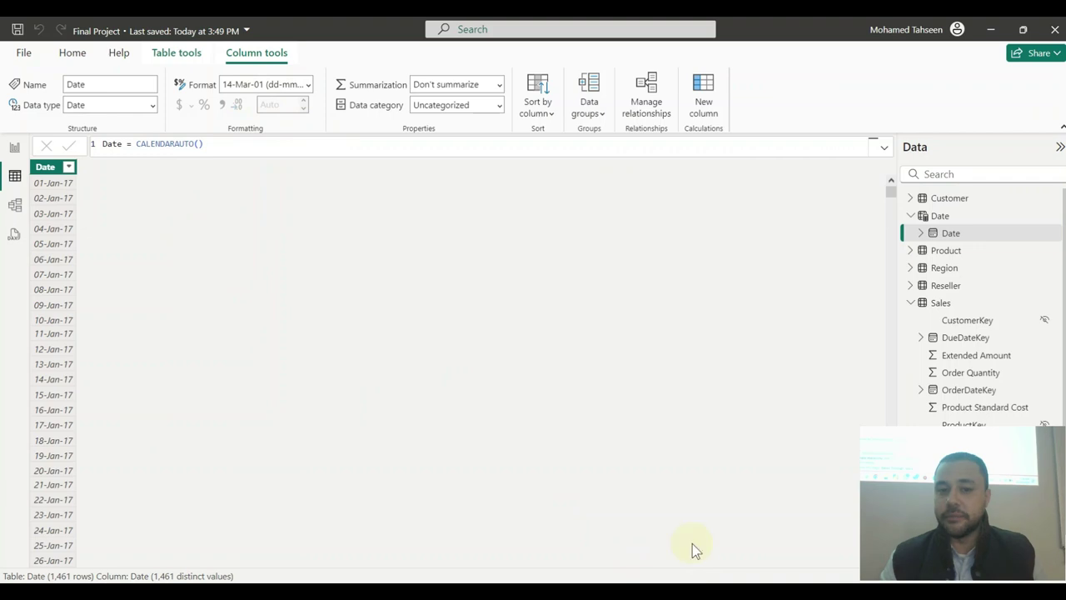
# - Add a calculated column named Year to the Date table with the formula YEAR('Date'[Date]), enlarging the formula text
pyautogui.hotkey('alt', 'Tab')
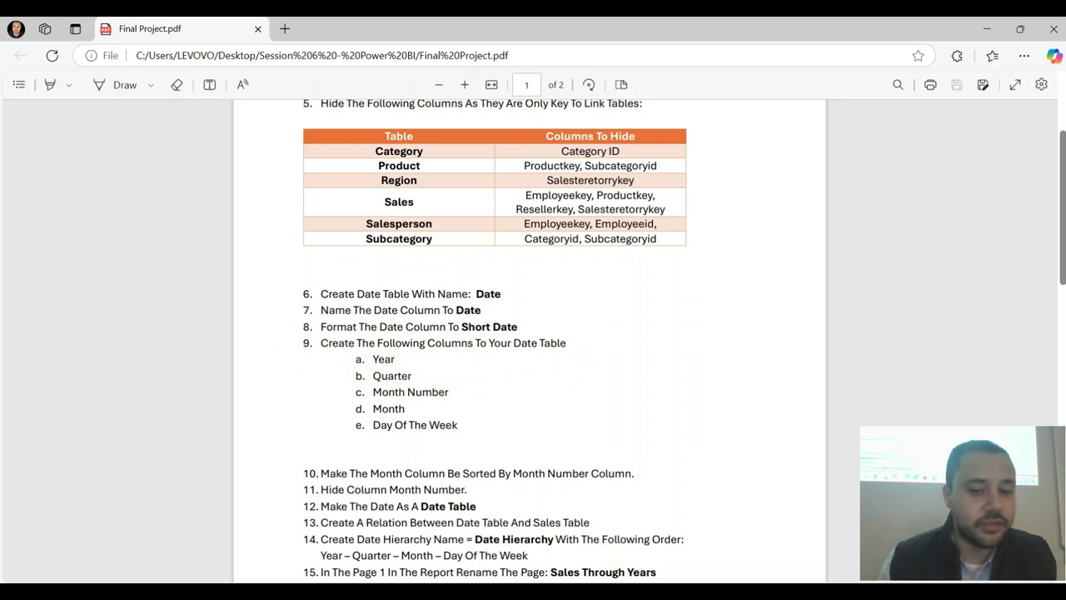
pyautogui.hotkey('alt', 'Tab')
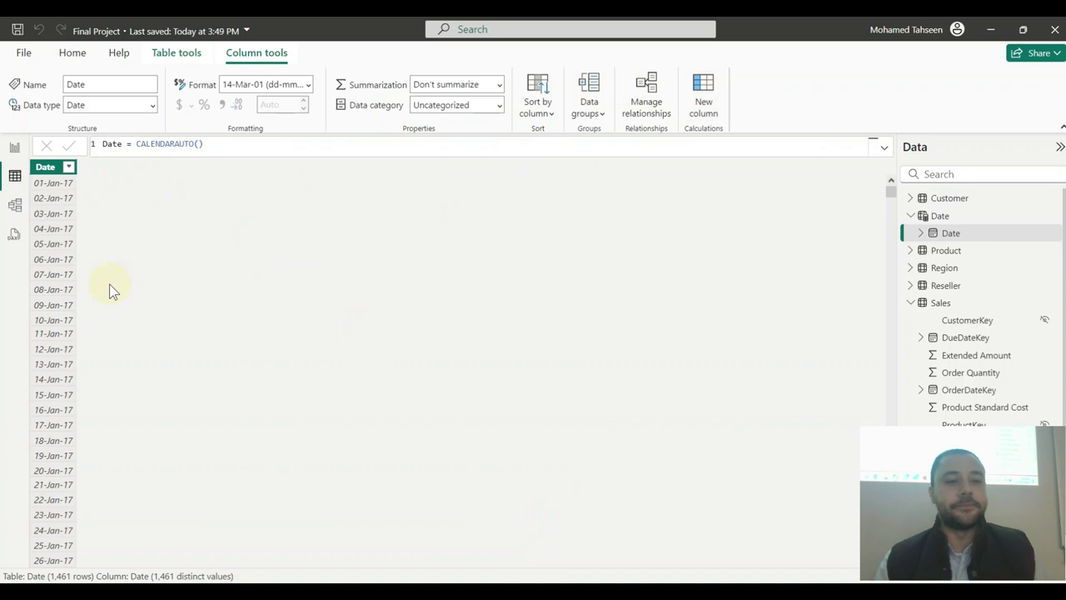
pyautogui.doubleClick(118, 144)
pyautogui.write('Year =')
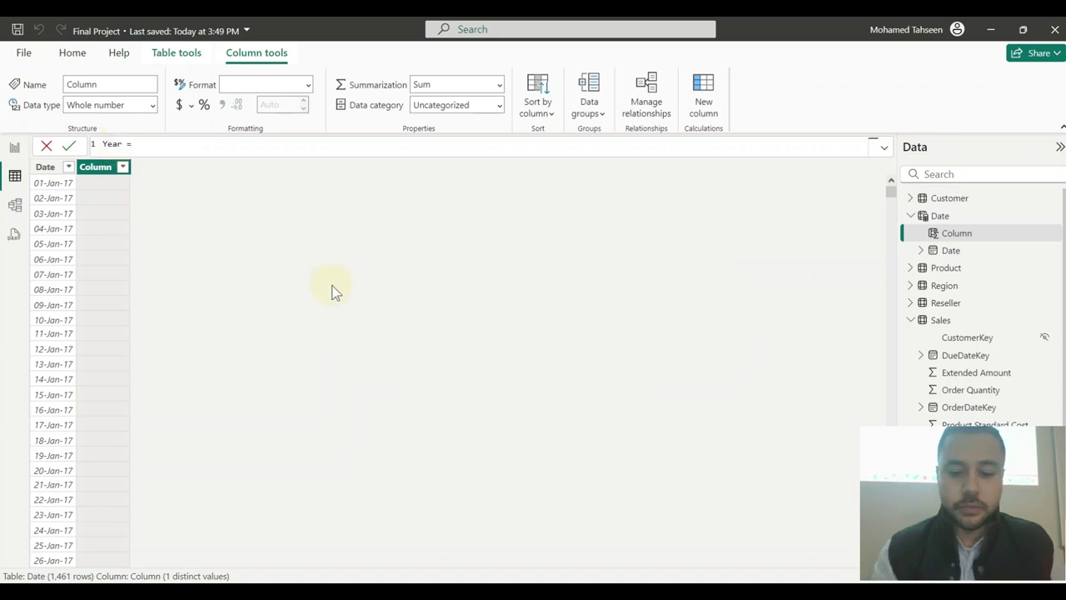
pyautogui.hotkey('ctrl', '+')
pyautogui.hotkey('ctrl', '+')
pyautogui.hotkey('ctrl', '+')
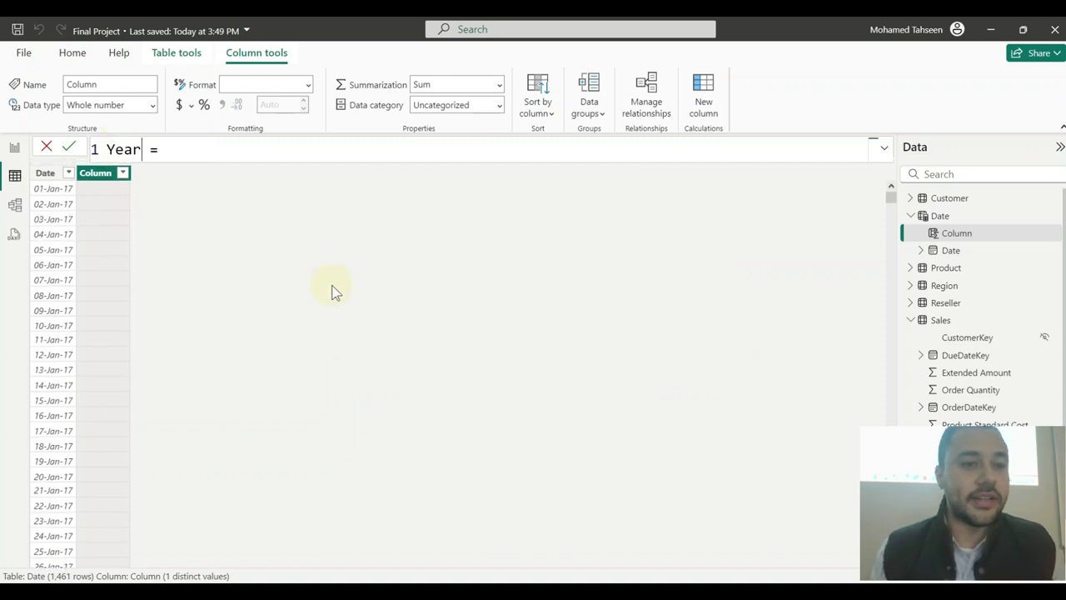
pyautogui.press('End')
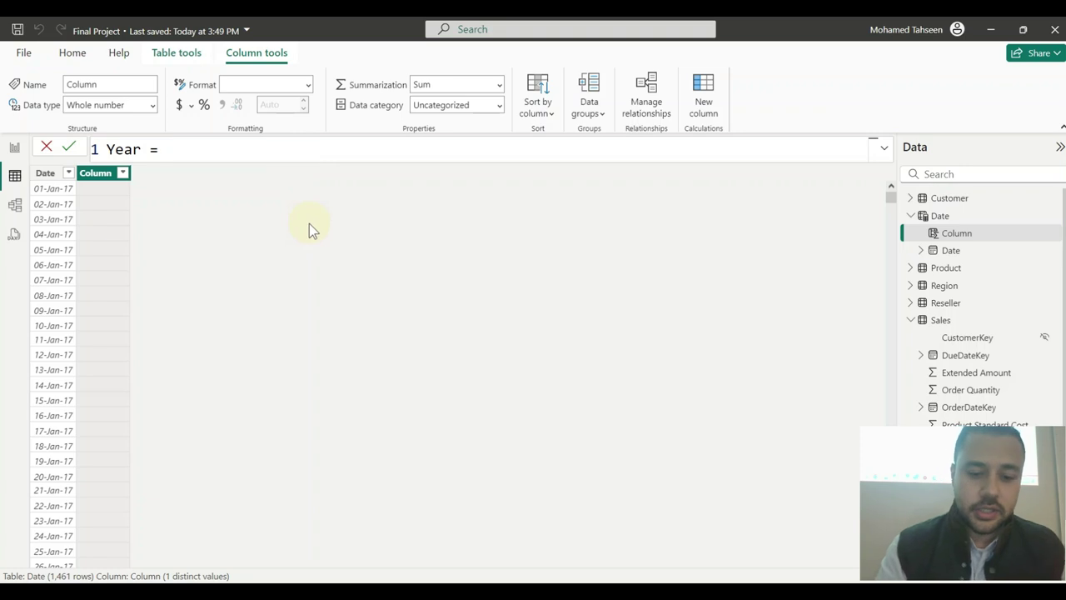
pyautogui.write('year')
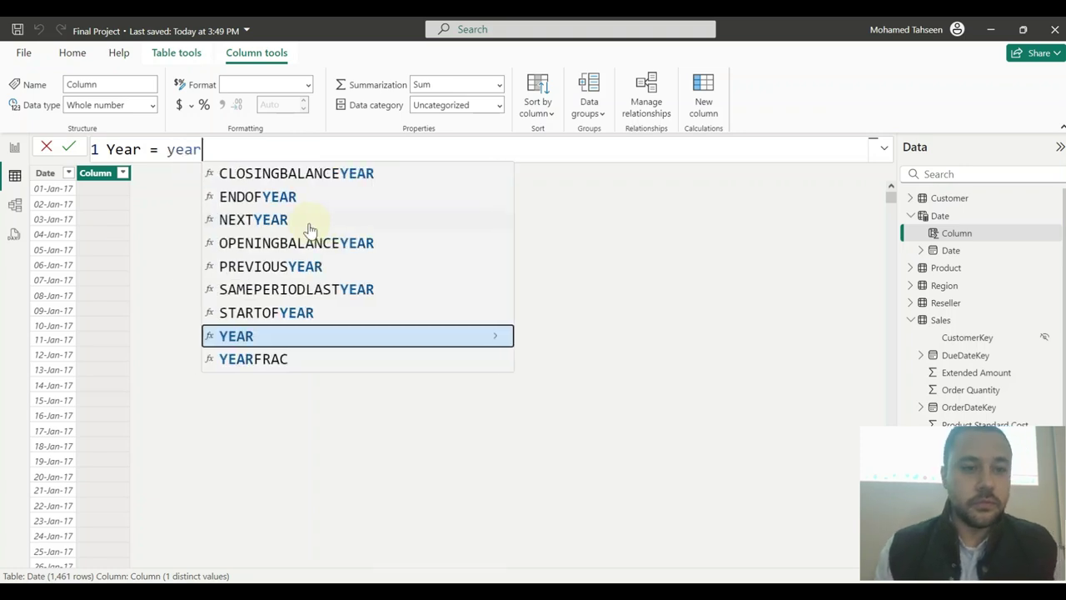
pyautogui.press('Tab')
pyautogui.write('dat')
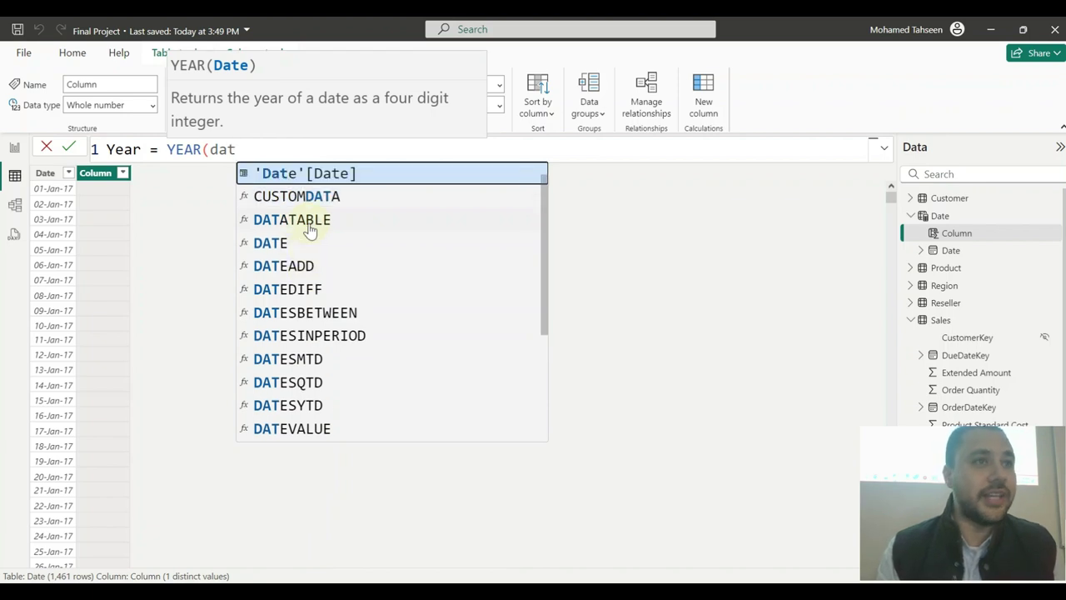
pyautogui.press('Tab')
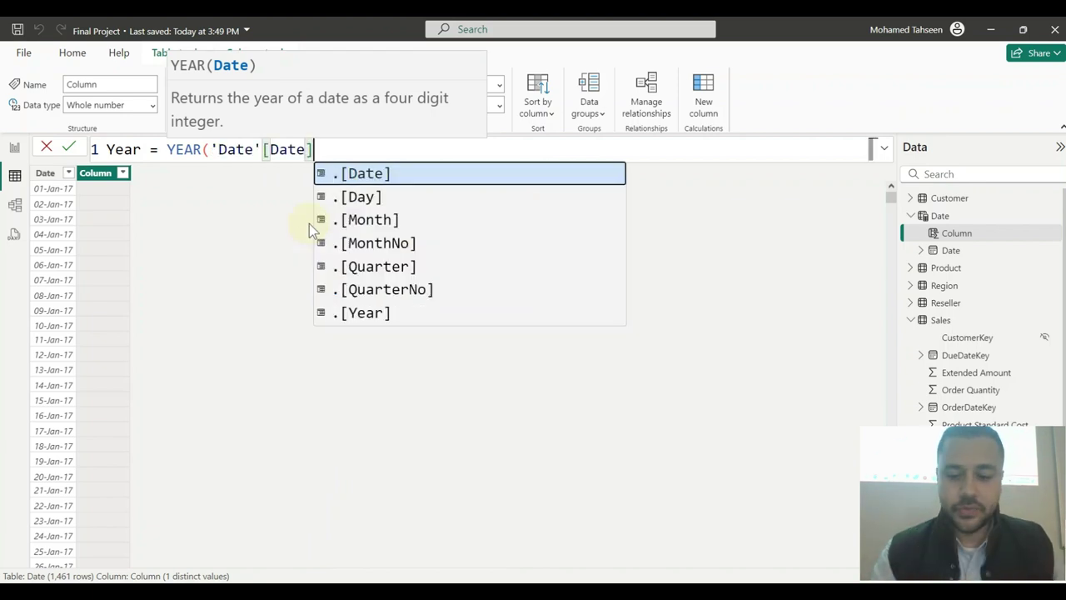
pyautogui.write(')')
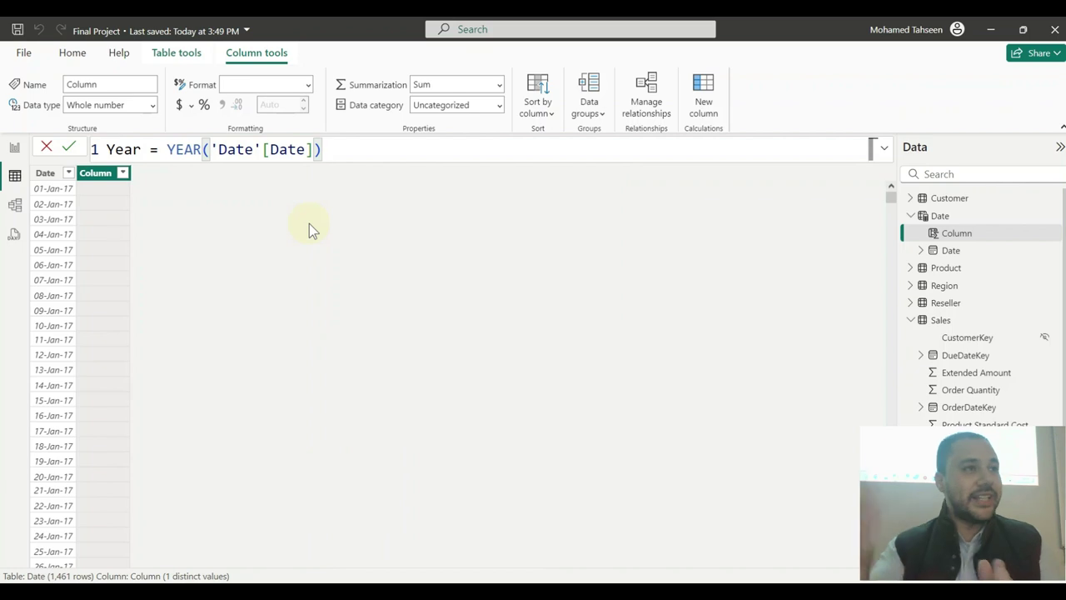
pyautogui.press('Return')
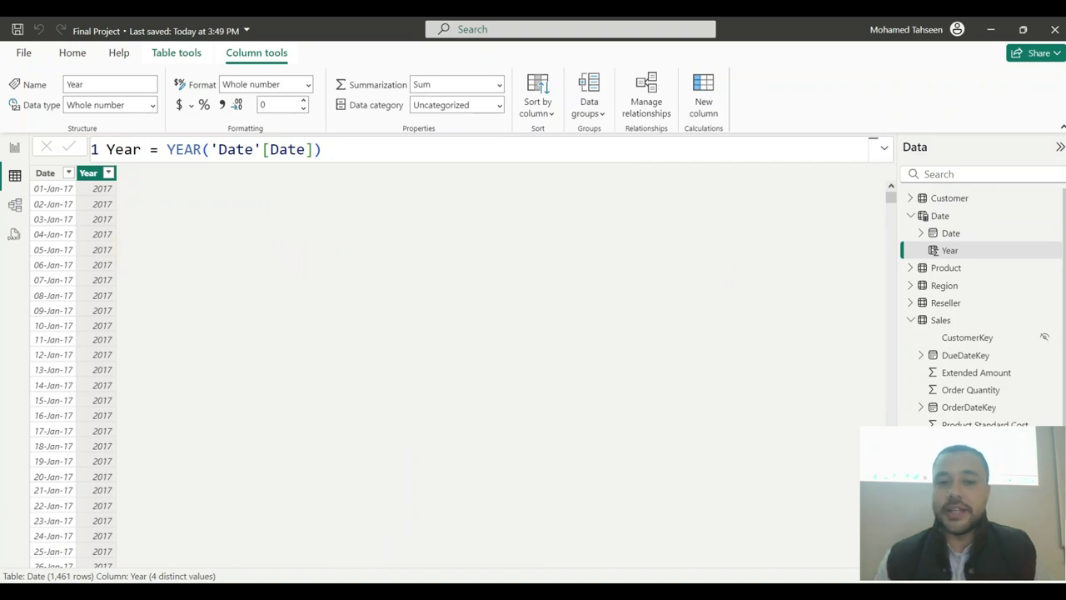
# - Add the next column required by the project PDF to the Date table: Quarter = QUARTER('Date'[Date])
pyautogui.hotkey('alt', 'Tab')
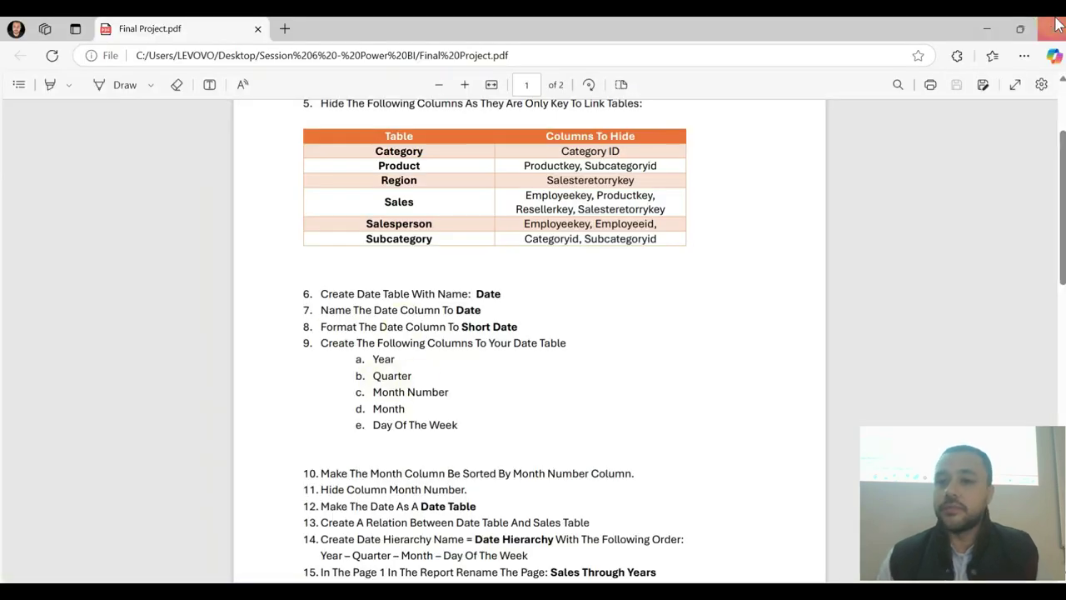
pyautogui.click(989, 31)
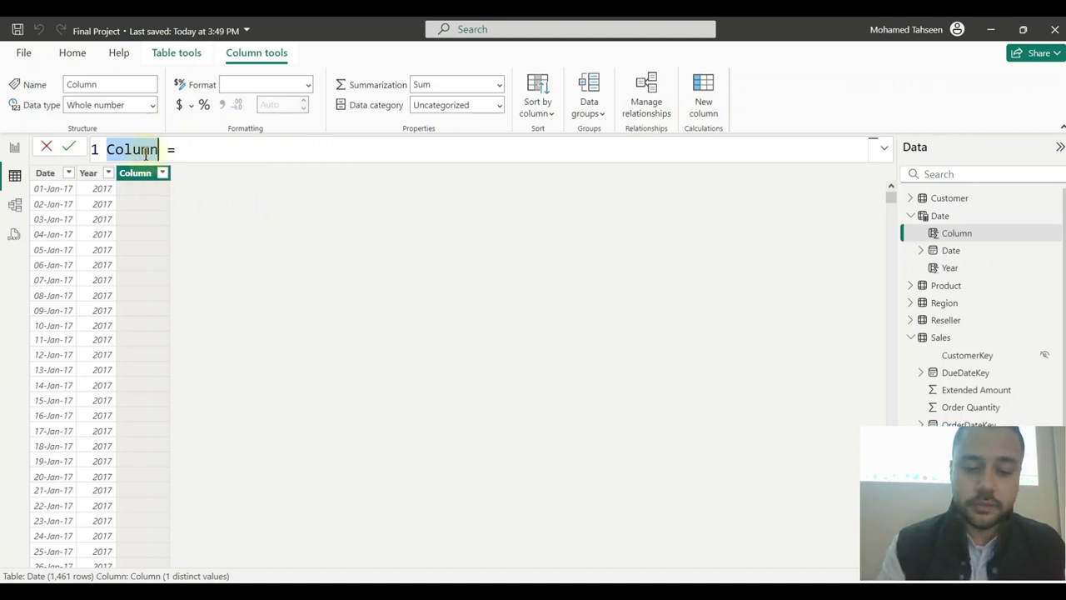
pyautogui.write('Quarter')
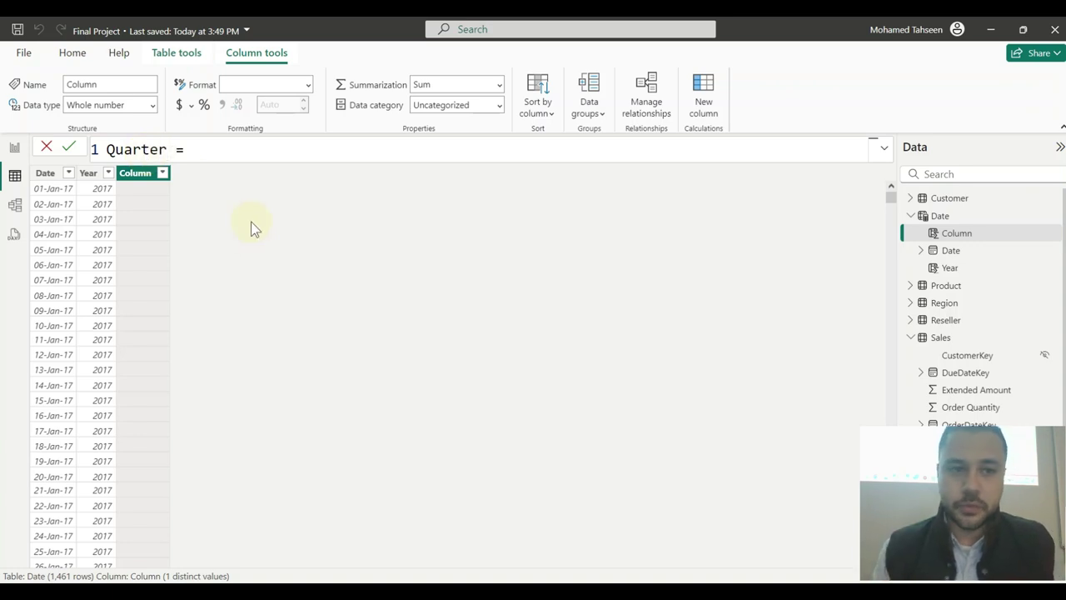
pyautogui.click(218, 151)
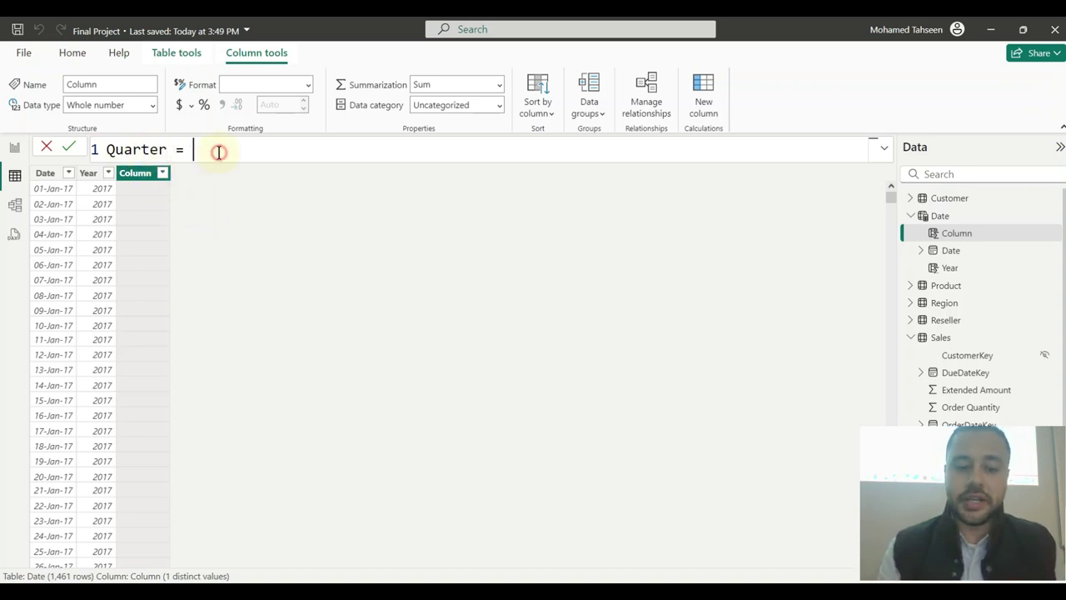
pyautogui.write('quart')
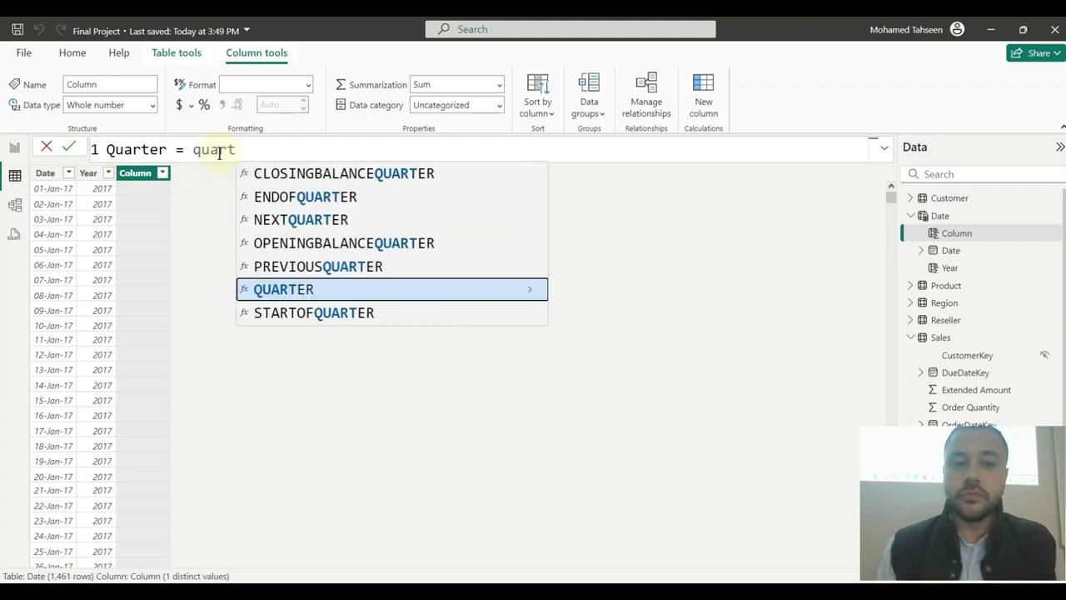
pyautogui.press('Tab')
pyautogui.write('date')
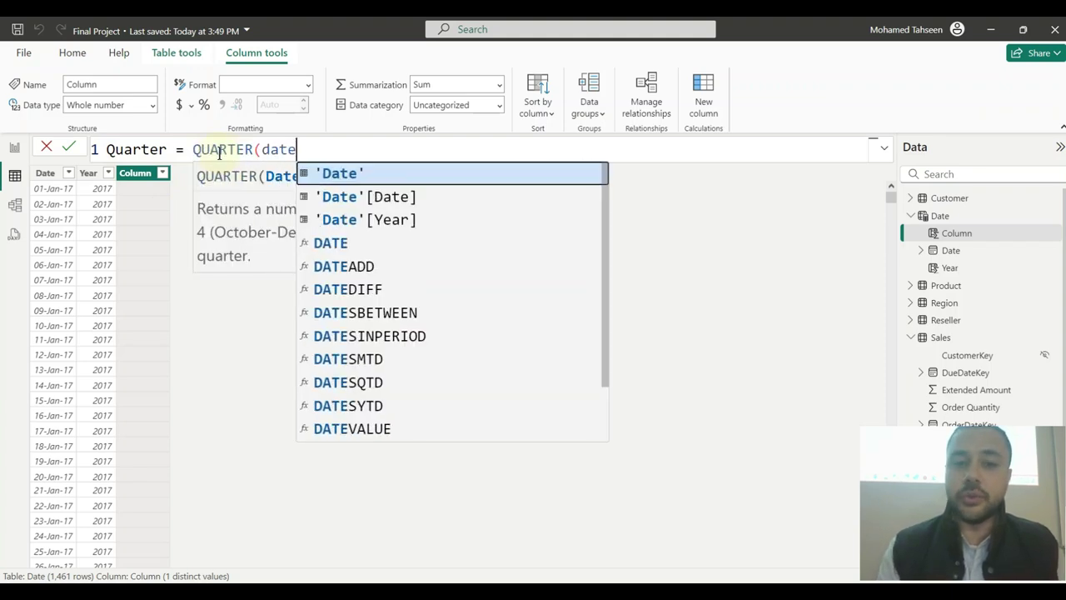
pyautogui.press('Up')
pyautogui.press('Down')
pyautogui.press('Down')
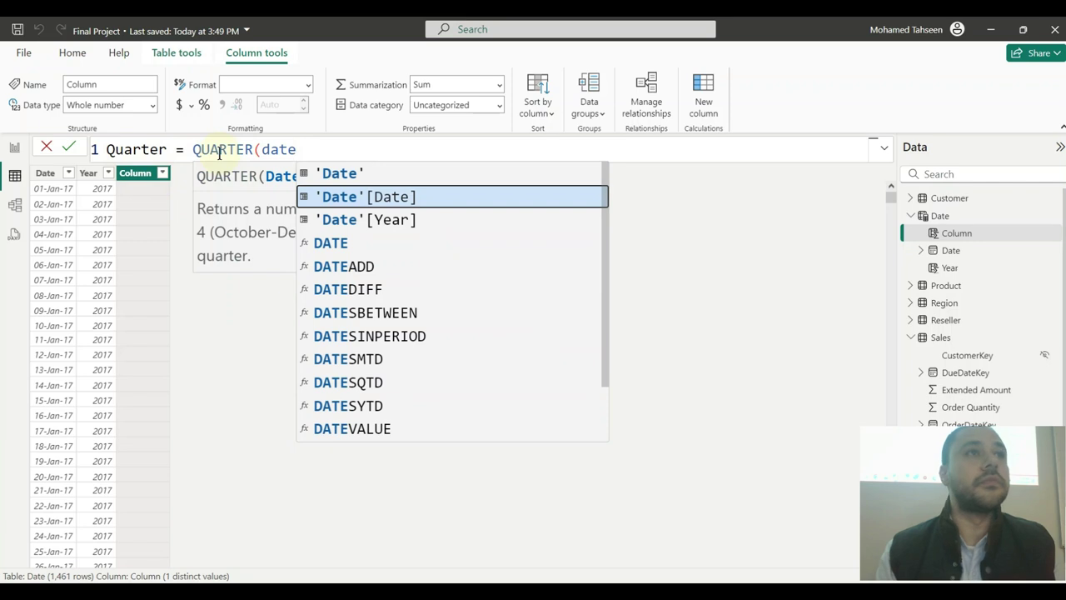
pyautogui.press('Tab')
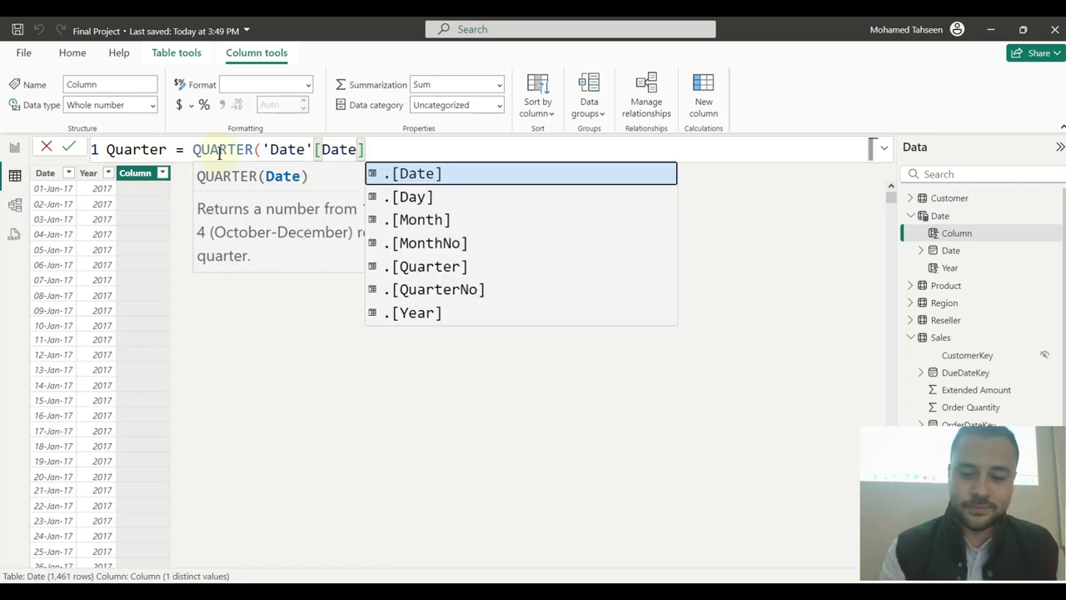
pyautogui.write(')')
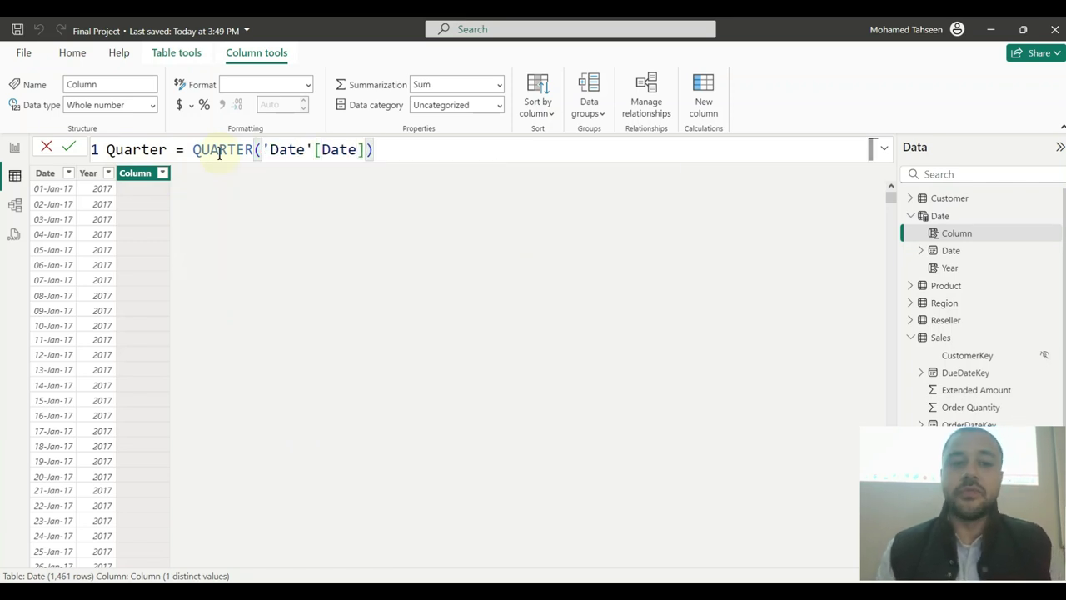
pyautogui.press('Return')
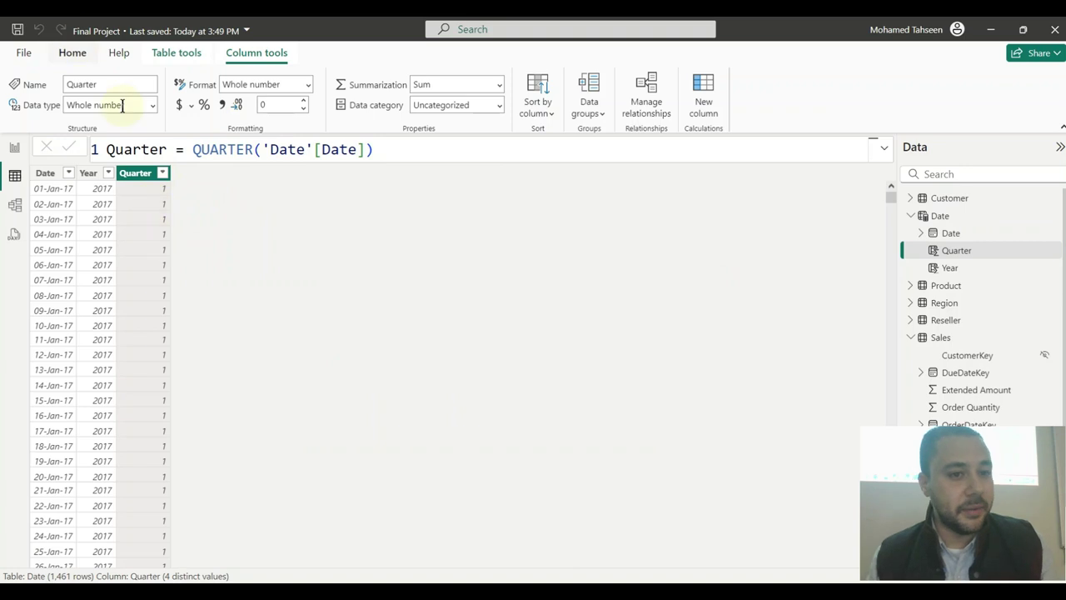
# - Prefix the quarter number with the letter Q by changing the Quarter formula to "Q"&QUARTER('Date'[Date])
pyautogui.click(193, 150)
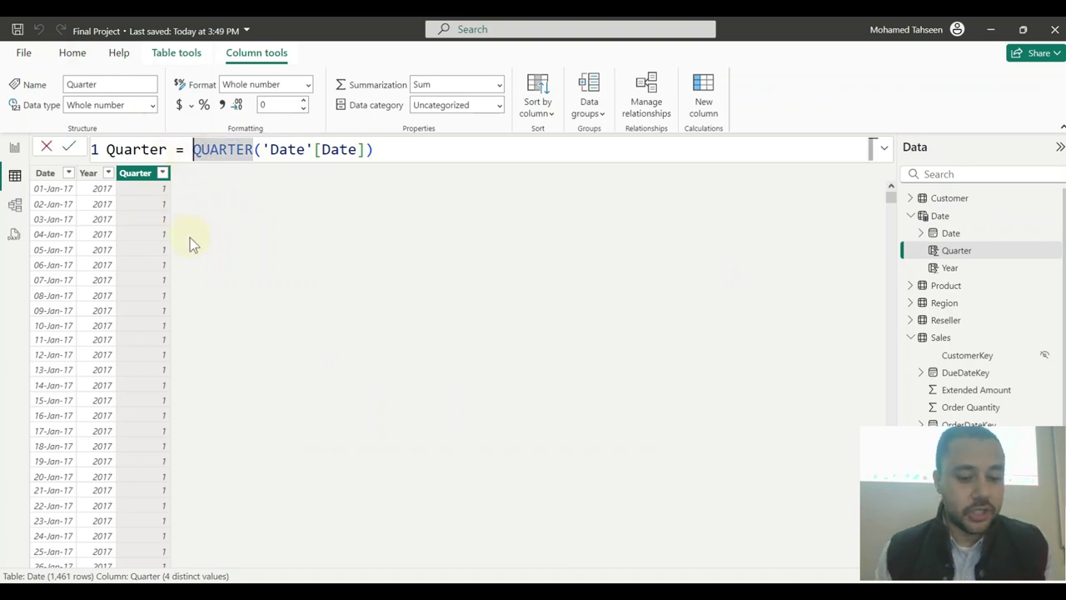
pyautogui.write('Q')
pyautogui.press('BackSpace')
pyautogui.write('"Q')
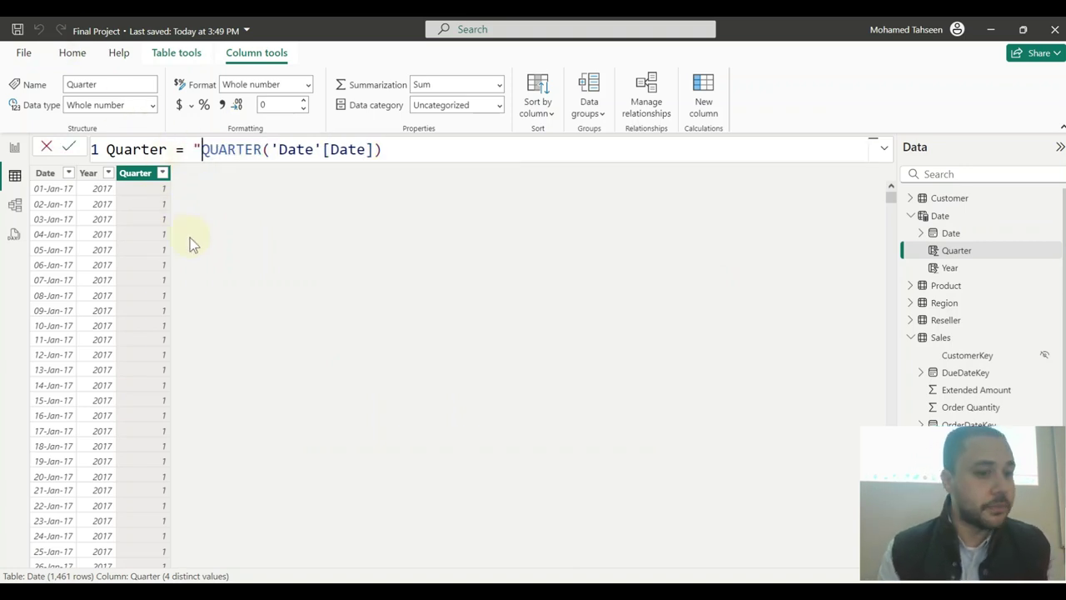
pyautogui.write('"Q')
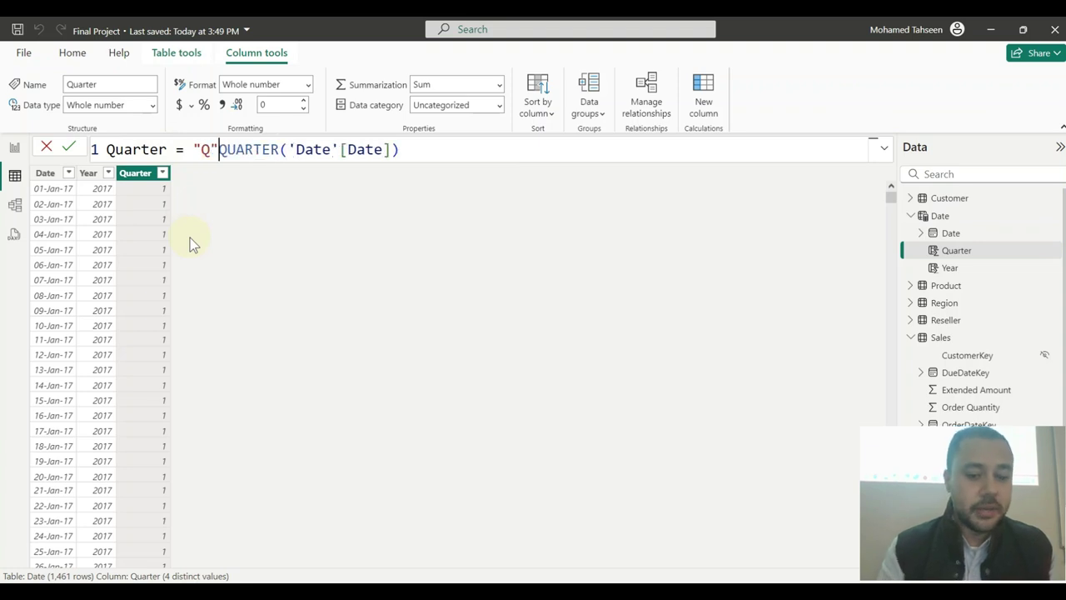
pyautogui.write('&')
pyautogui.press('Return')
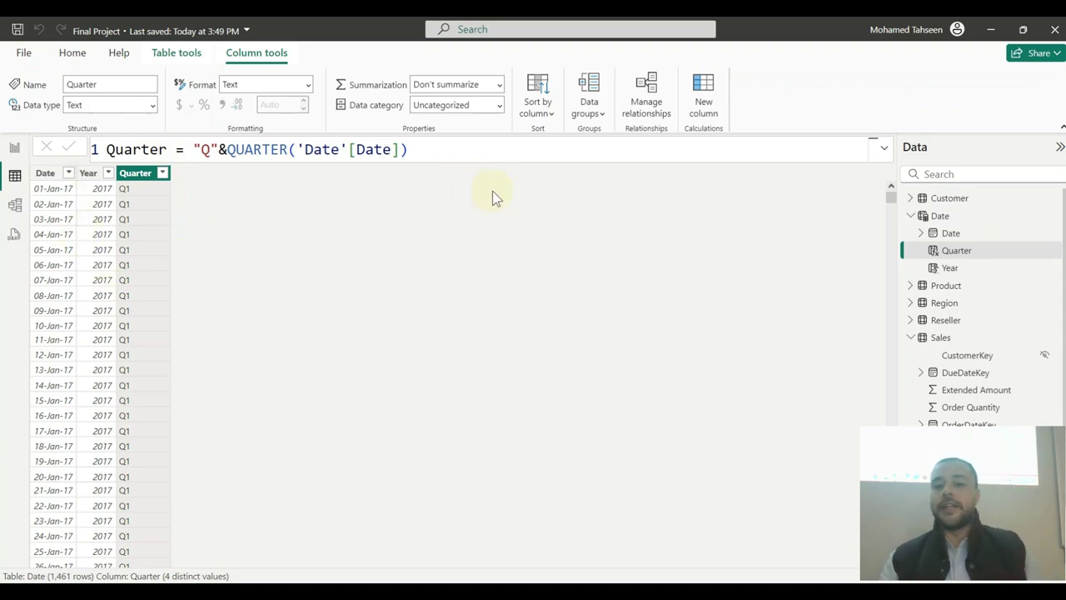
pyautogui.hotkey('alt', 'Tab')
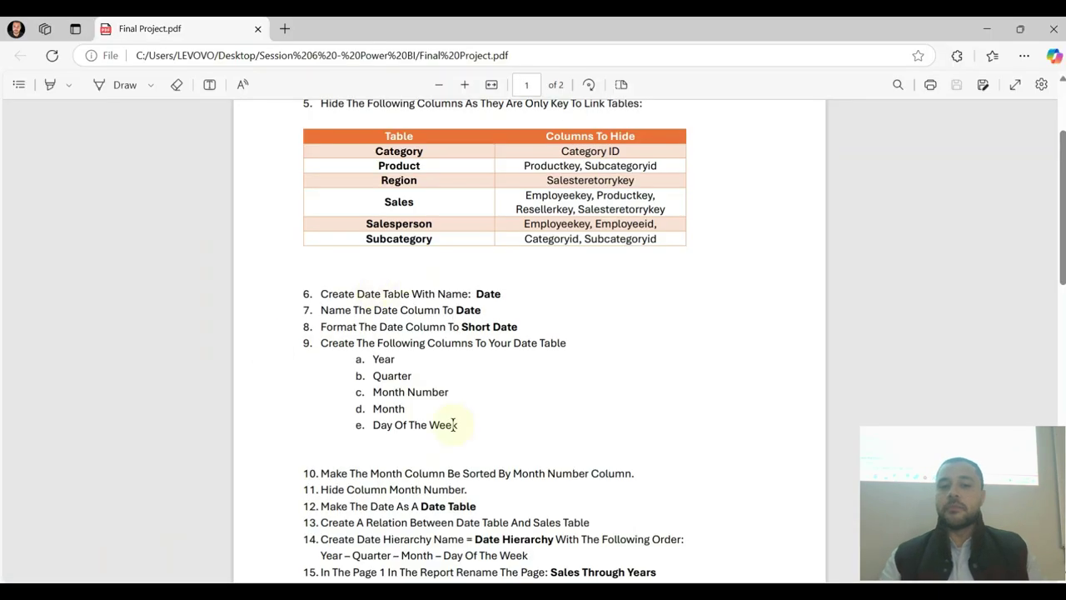
pyautogui.click(987, 28)
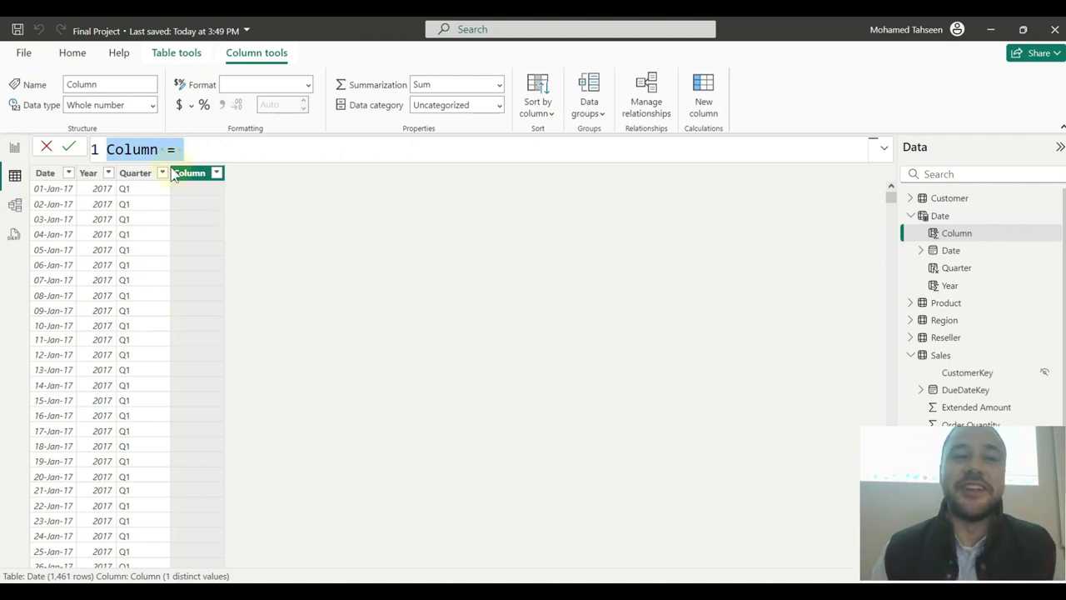
pyautogui.doubleClick(132, 153)
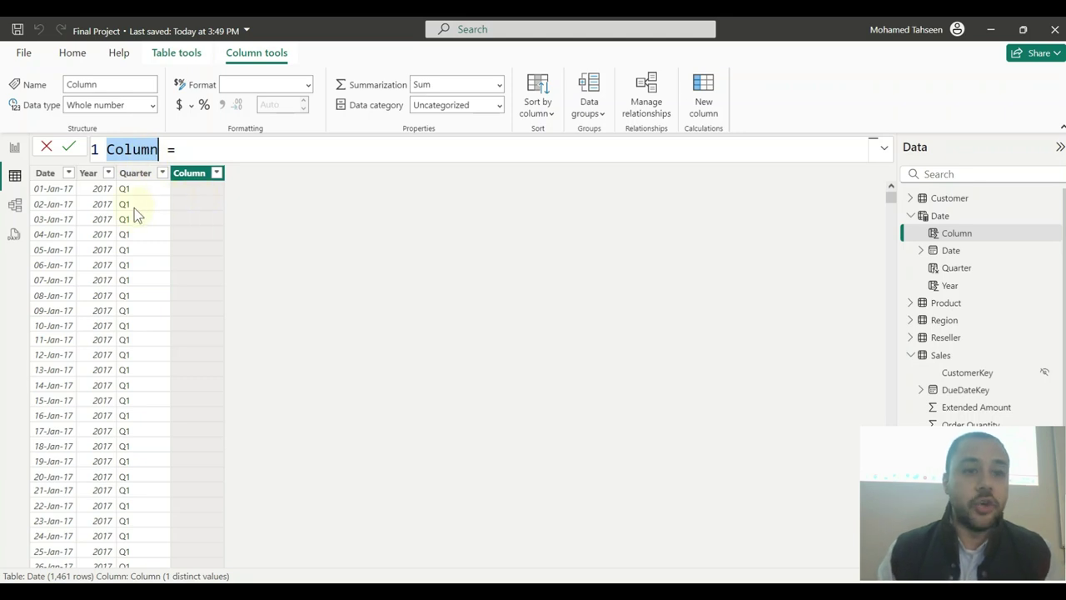
pyautogui.press('Escape')
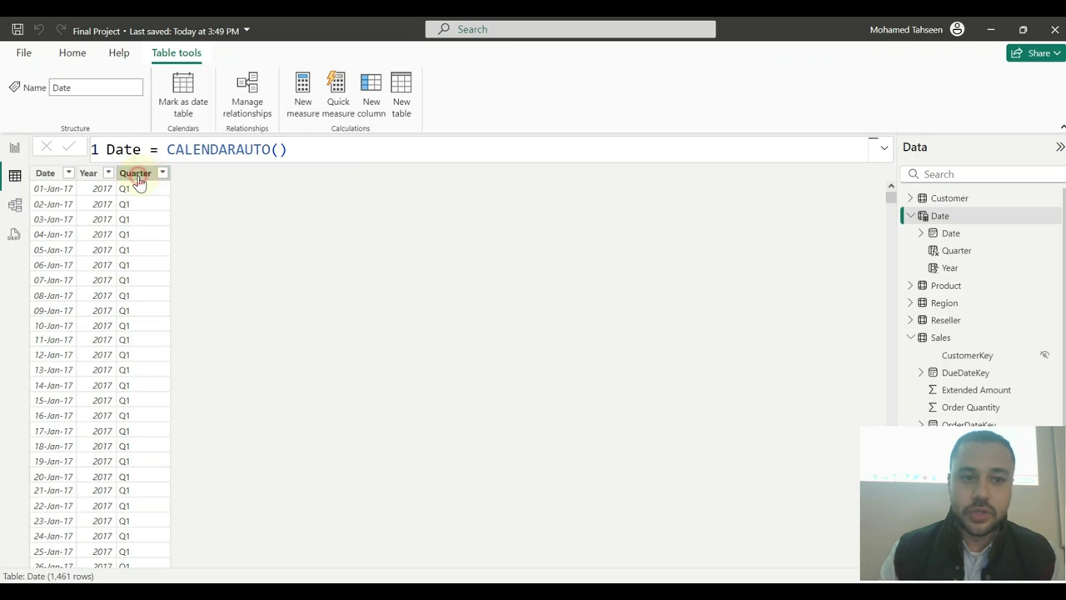
# - Review the formulas of the Quarter and Year columns in the Date table
pyautogui.click(136, 173)
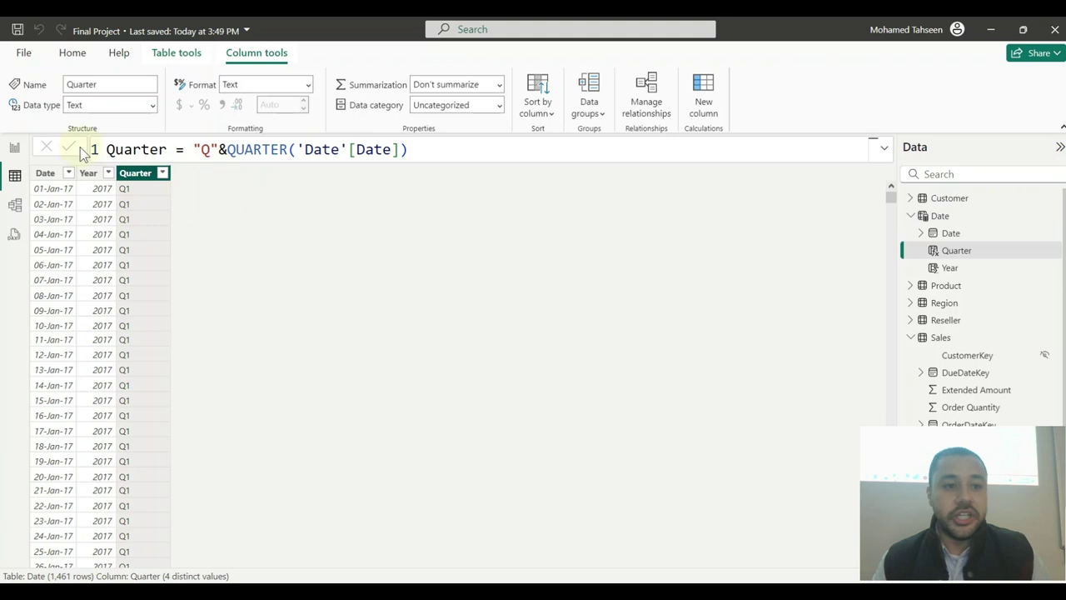
pyautogui.click(88, 173)
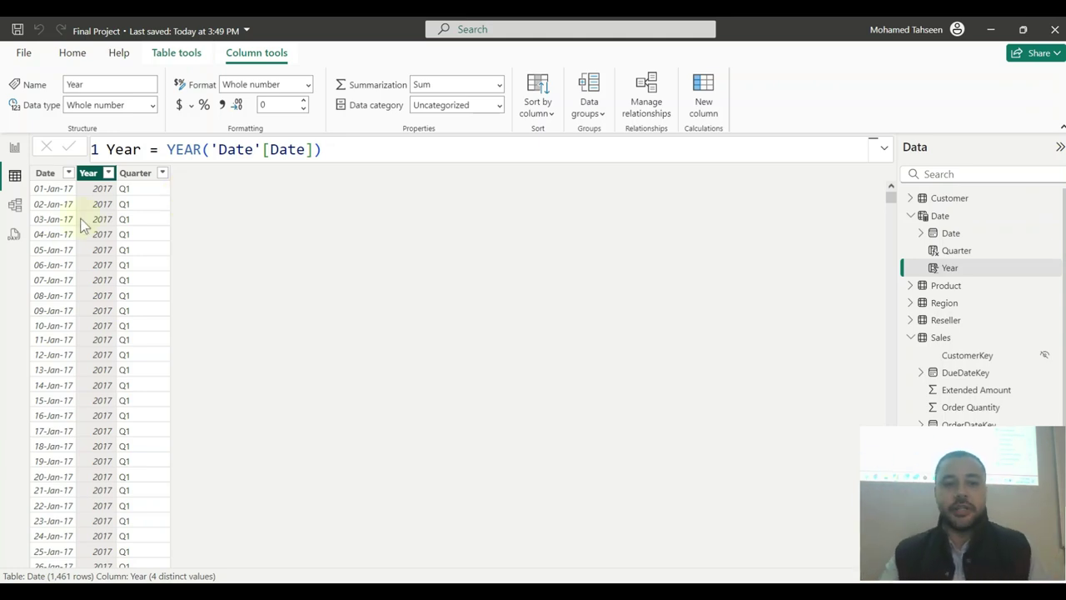
# - Try the Quarter column formula without the quotation marks around Q: Q&QUARTER('Date'[Date])
pyautogui.click(137, 177)
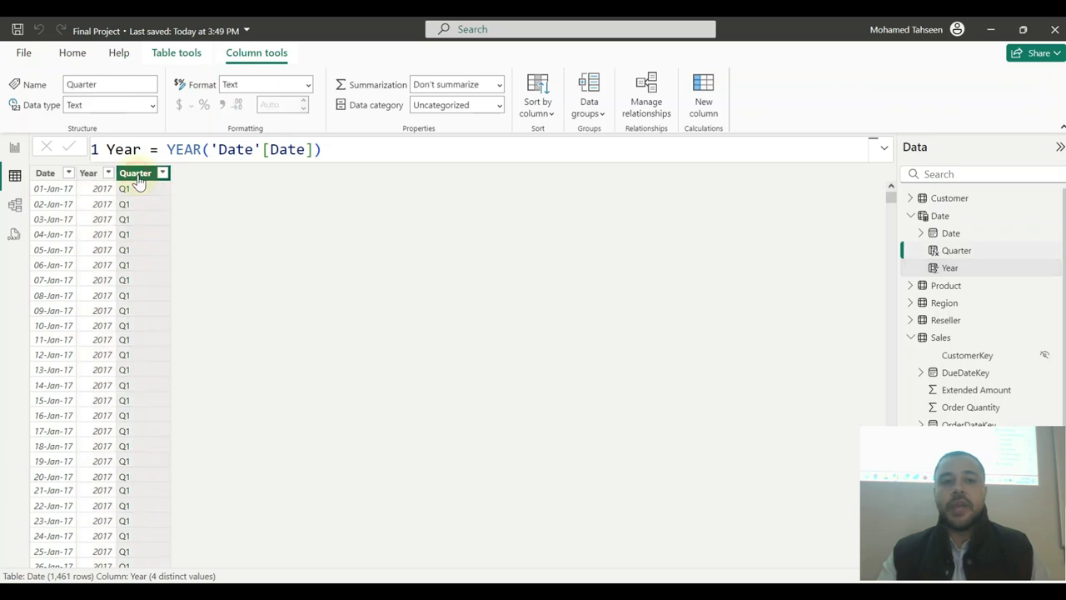
pyautogui.doubleClick(207, 150)
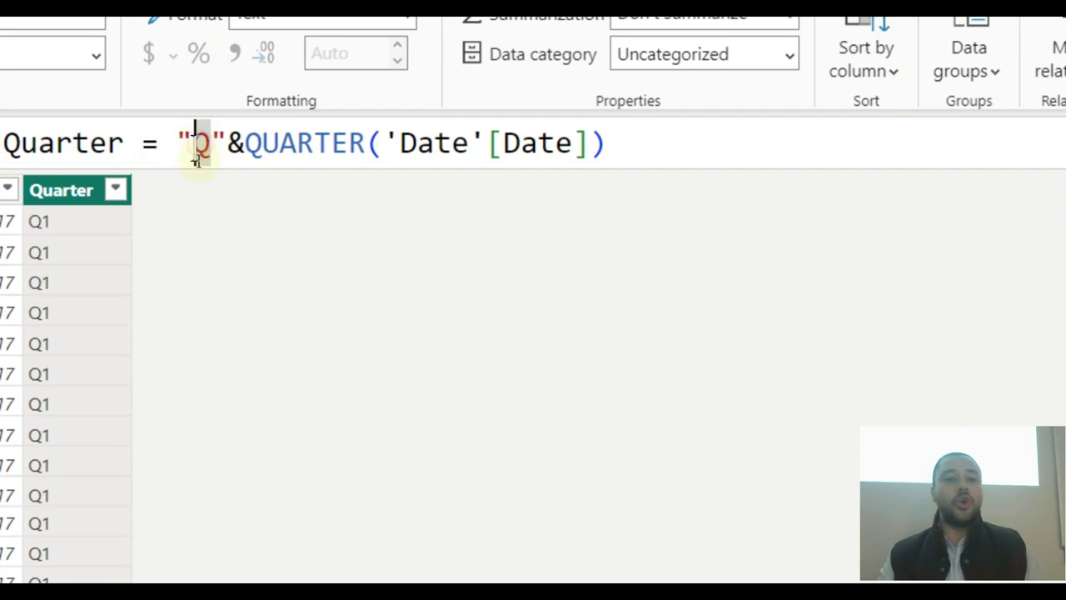
pyautogui.click(256, 159)
pyautogui.click(229, 156)
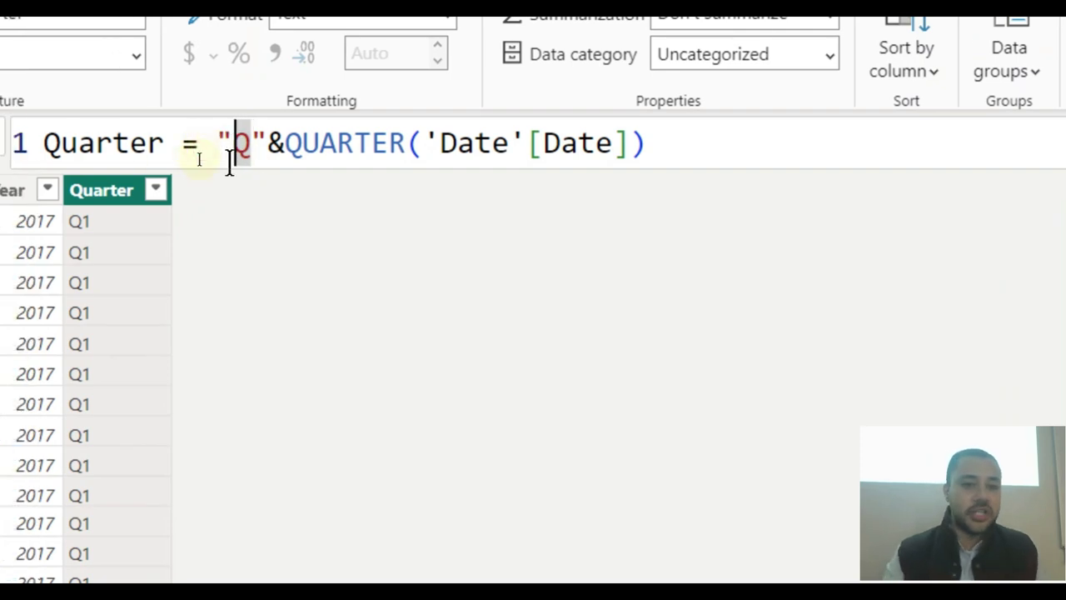
pyautogui.press('BackSpace')
pyautogui.click(228, 158)
pyautogui.press('Delete')
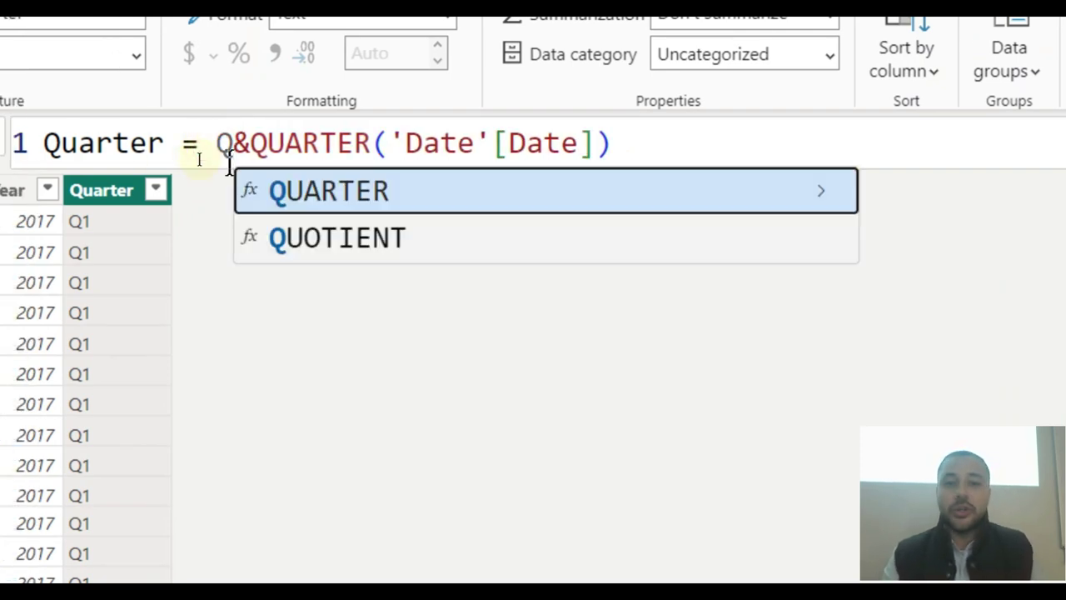
pyautogui.press('Escape')
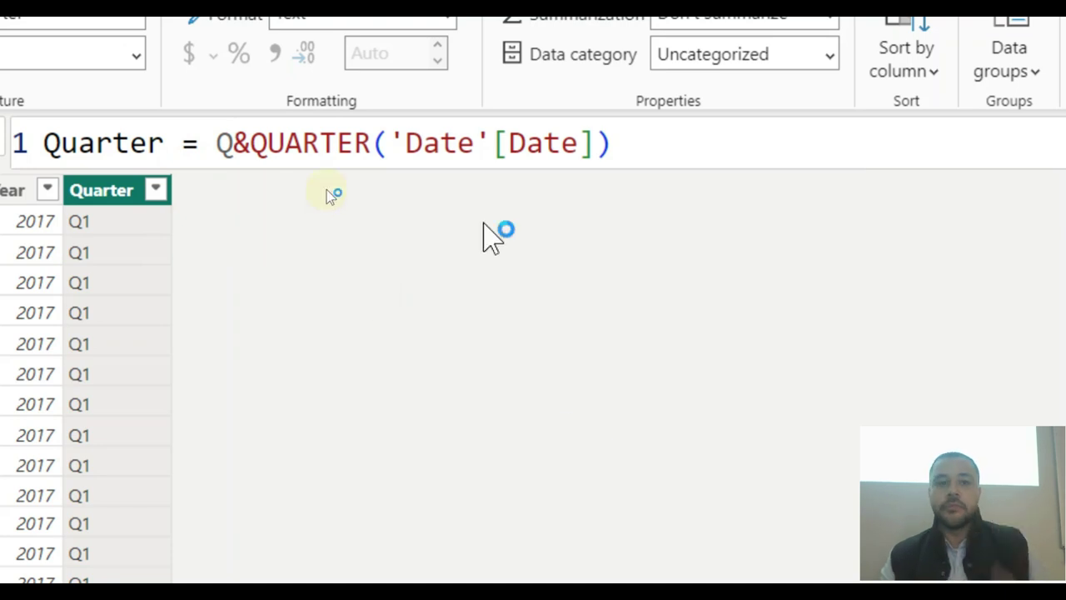
pyautogui.press('Return')
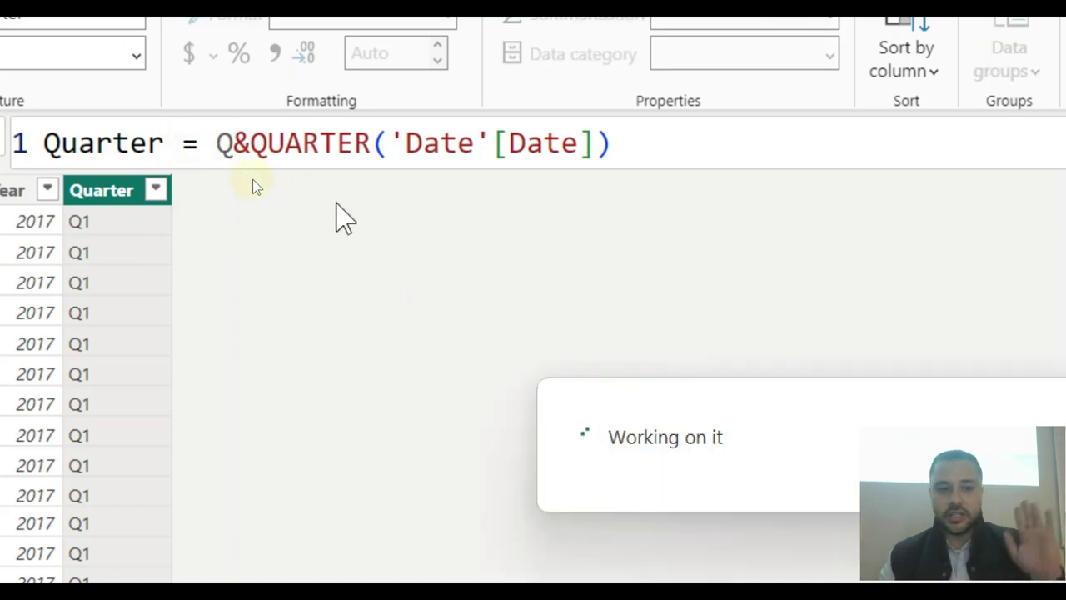
# - Restore the quotation marks around Q in the Quarter formula, leaving "Q"&QUARTER('Date'[Date]) without spaces around the ampersand
pyautogui.click(219, 143)
pyautogui.write('"')
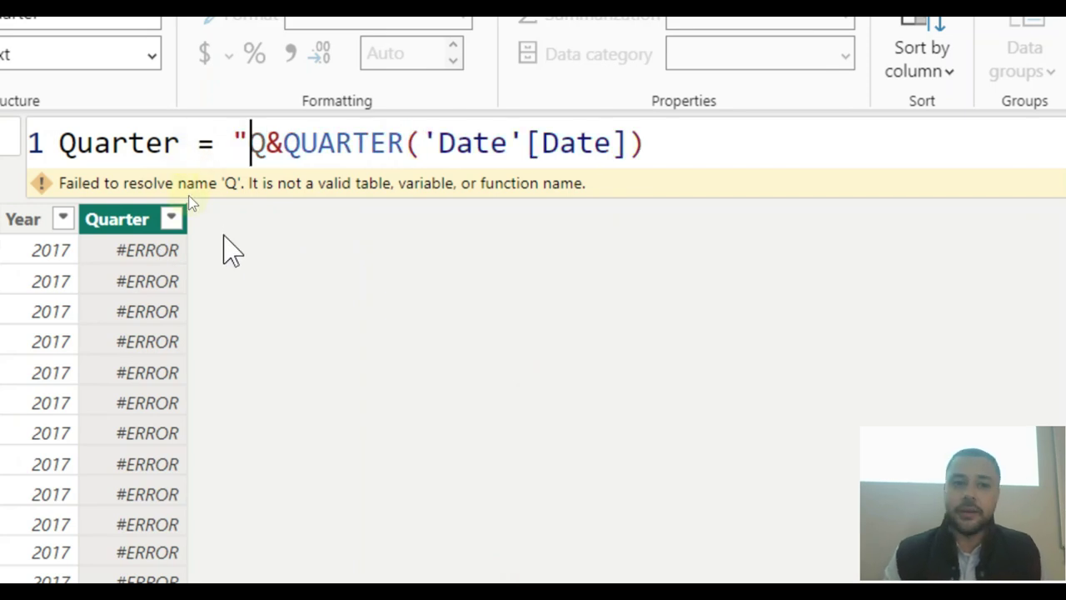
pyautogui.click(267, 144)
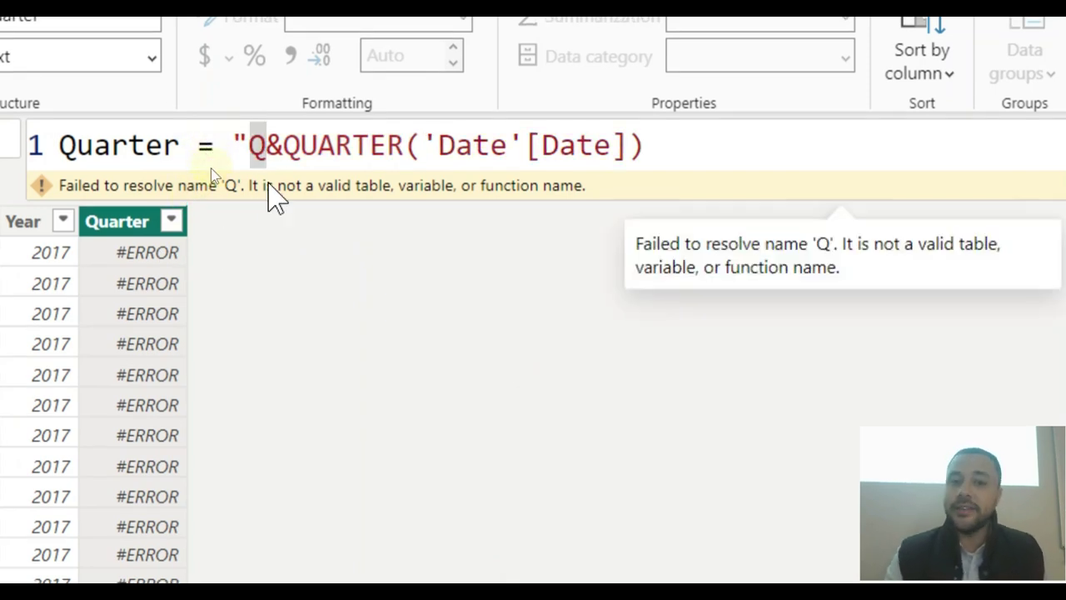
pyautogui.write('"')
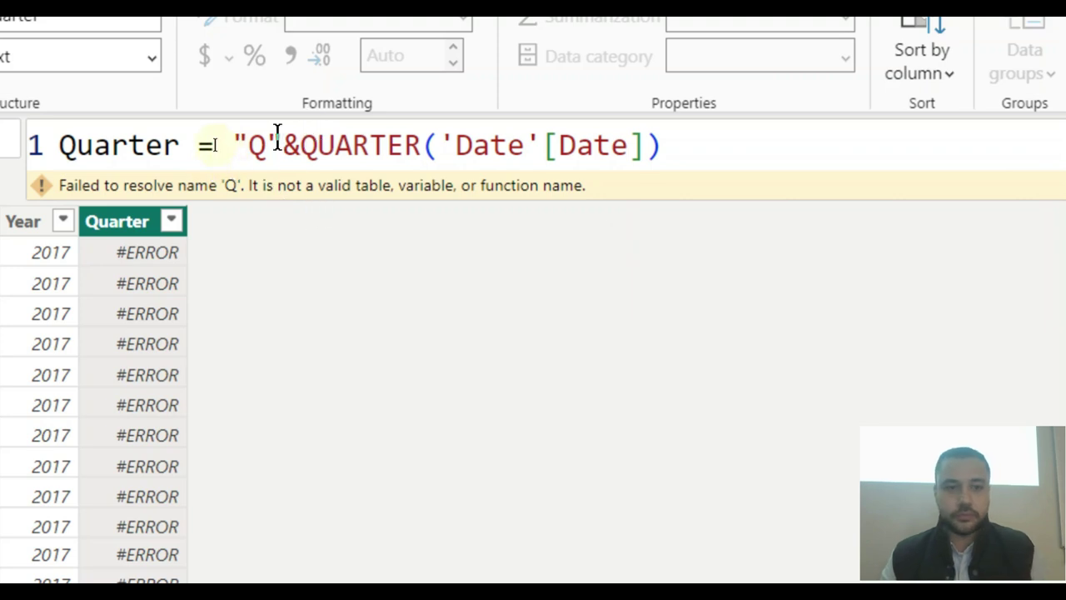
pyautogui.click(319, 146)
pyautogui.click(300, 146)
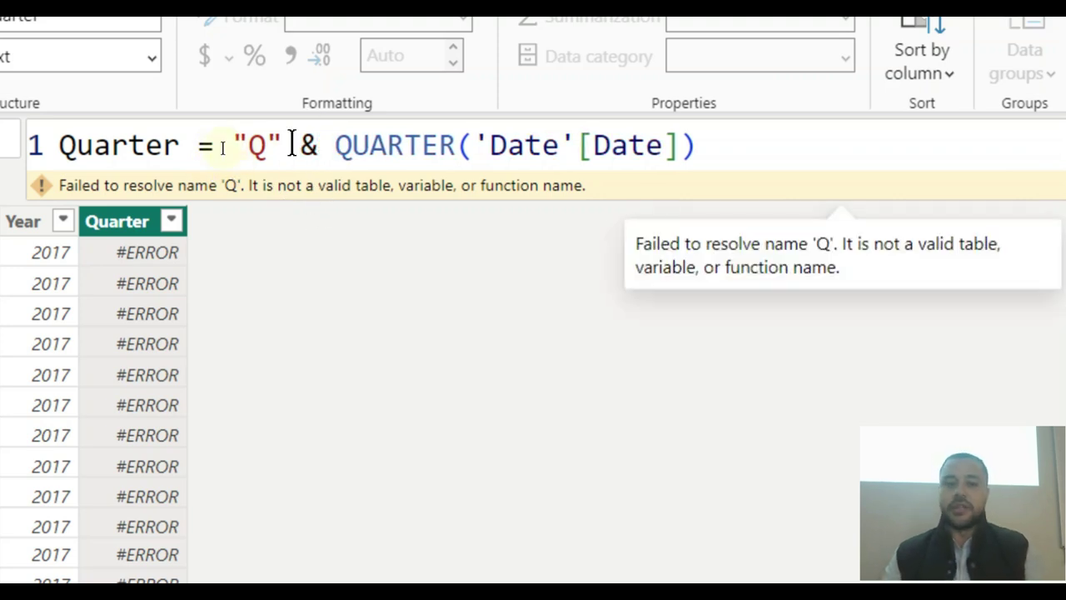
pyautogui.press('BackSpace')
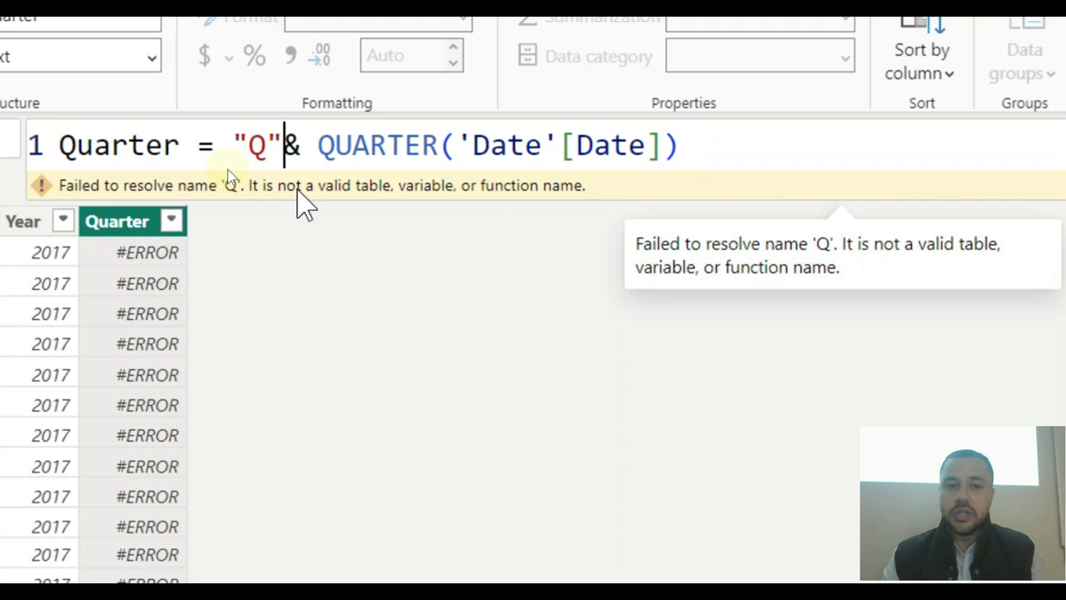
pyautogui.click(327, 135)
pyautogui.click(318, 133)
pyautogui.press('BackSpace')
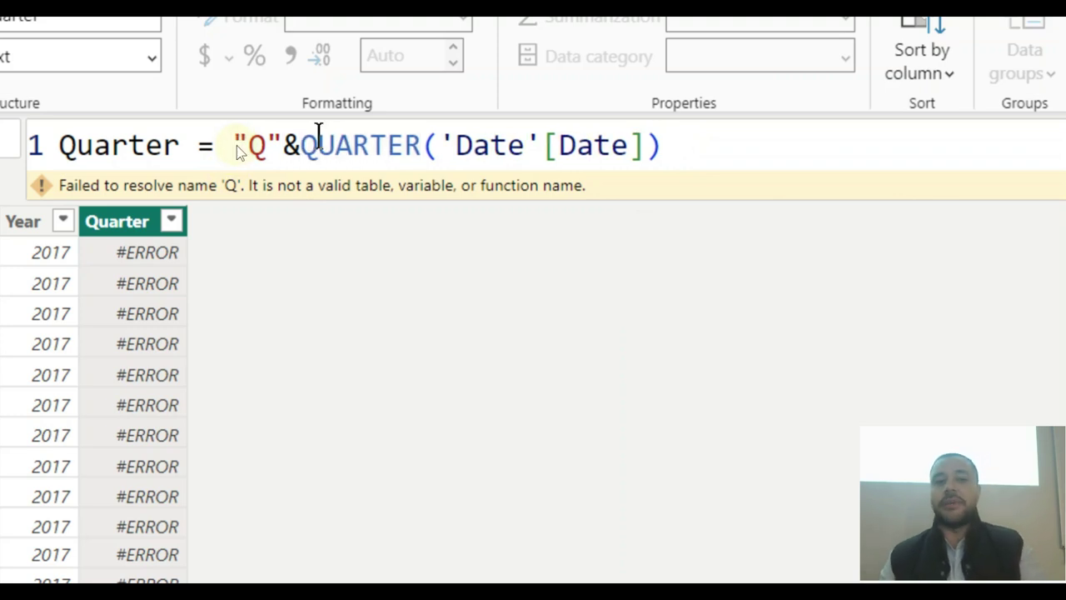
pyautogui.click(175, 280)
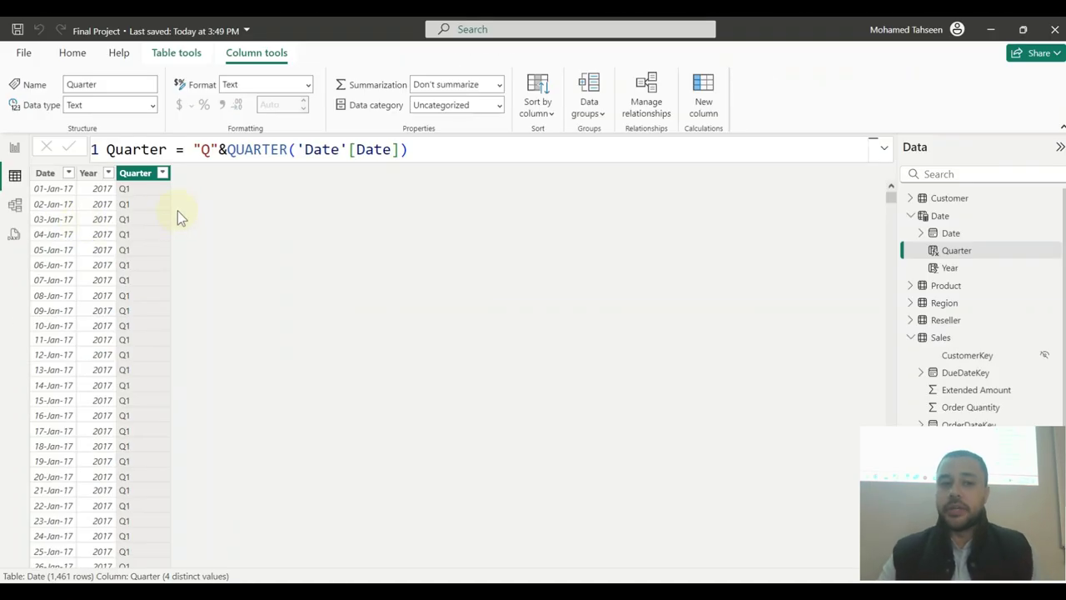
# - Add a calculated column named Month No to the Date table with the formula MONTH('Date'[Date])
pyautogui.hotkey('alt', 'Tab')
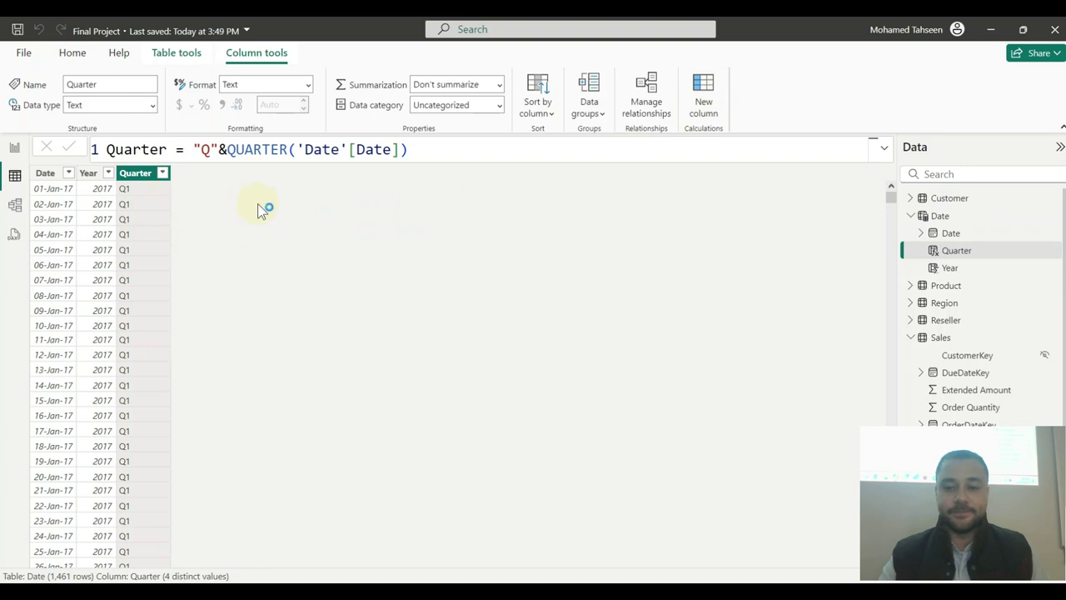
pyautogui.doubleClick(155, 152)
pyautogui.write('Month No')
pyautogui.click(216, 145)
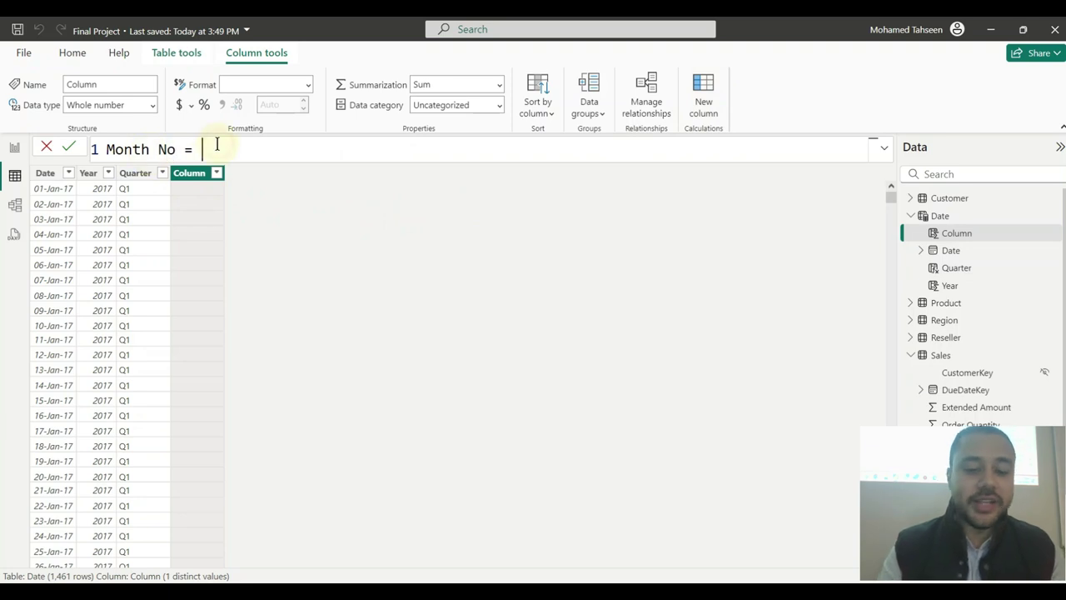
pyautogui.write('month')
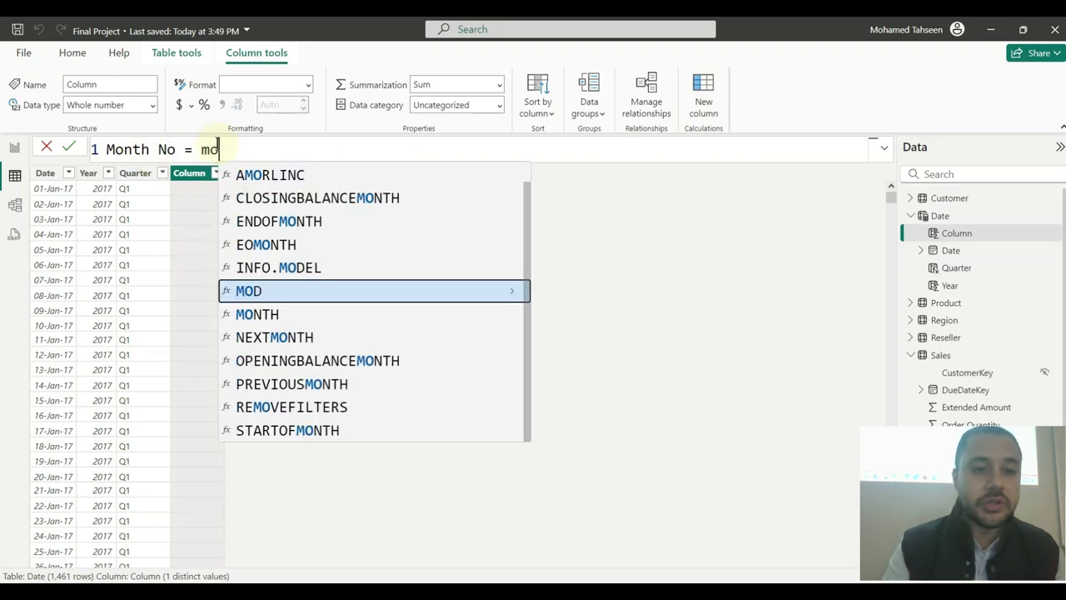
pyautogui.press('Tab')
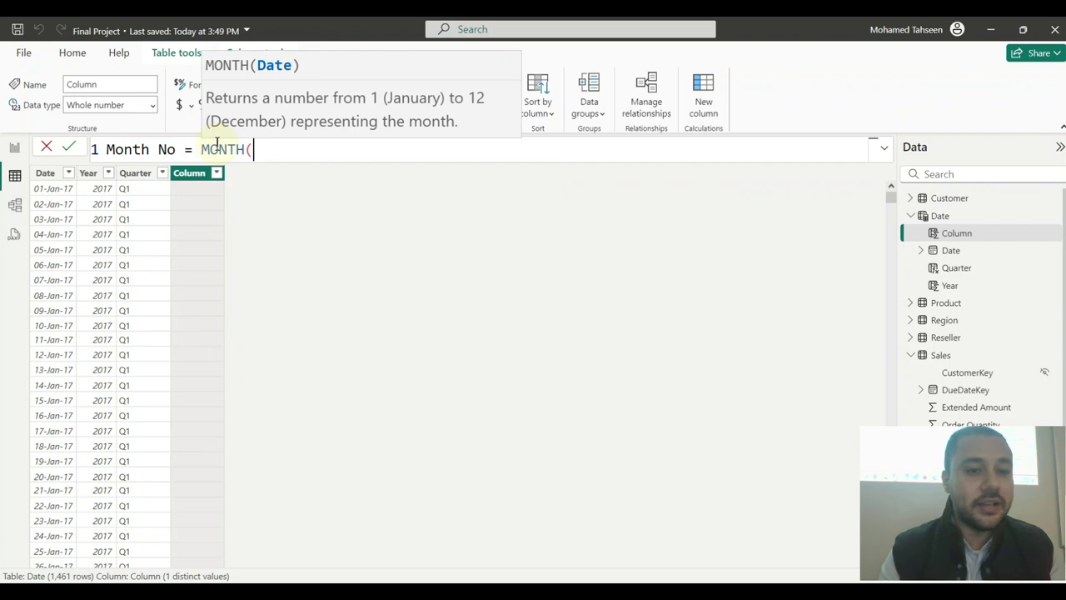
pyautogui.write('dat')
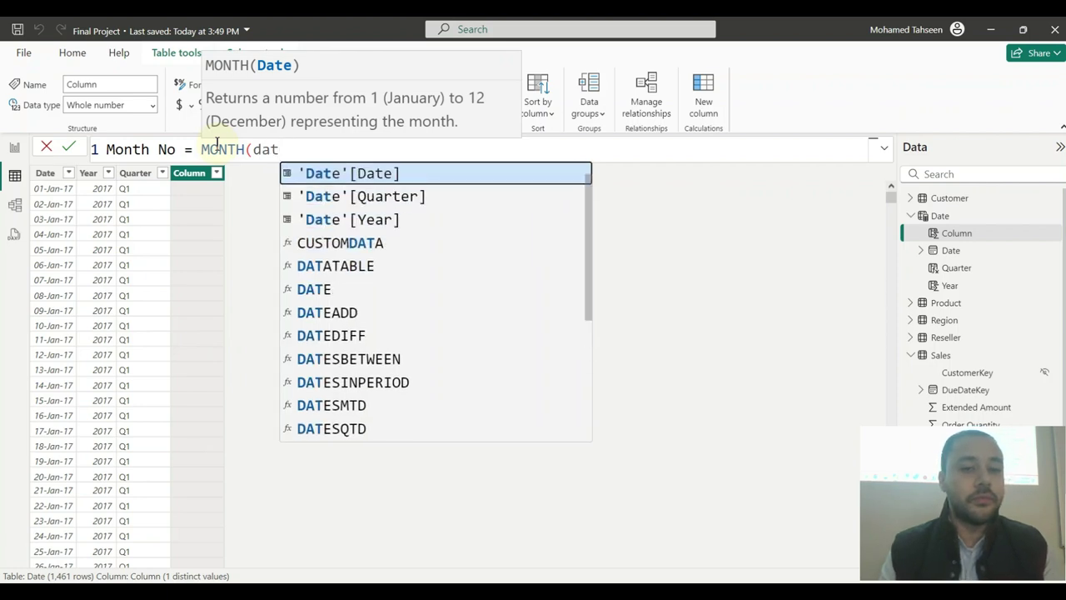
pyautogui.press('Down')
pyautogui.press('Tab')
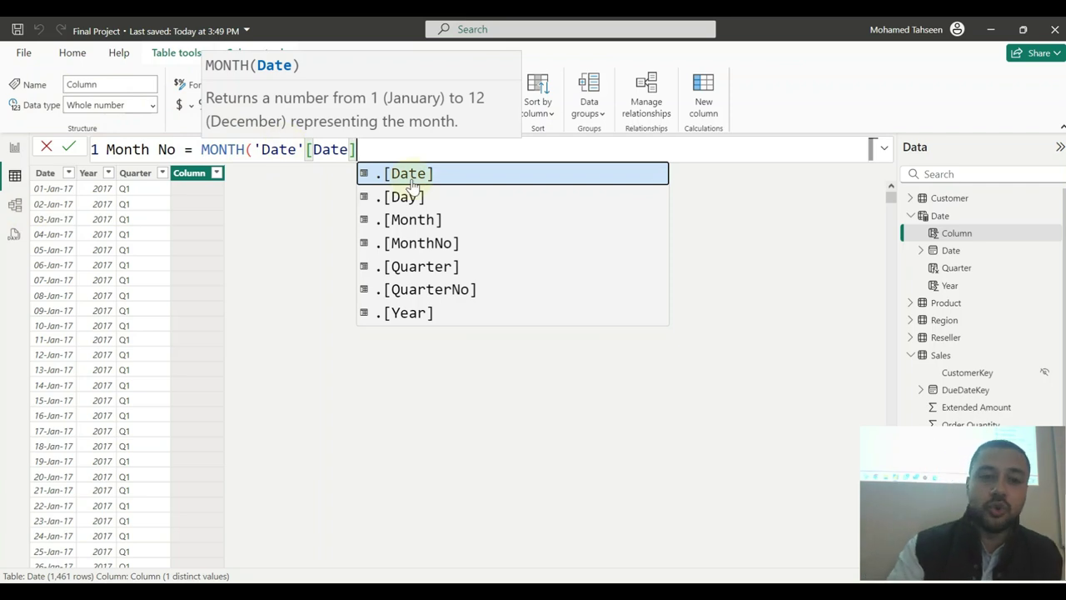
pyautogui.write(')')
pyautogui.press('Return')
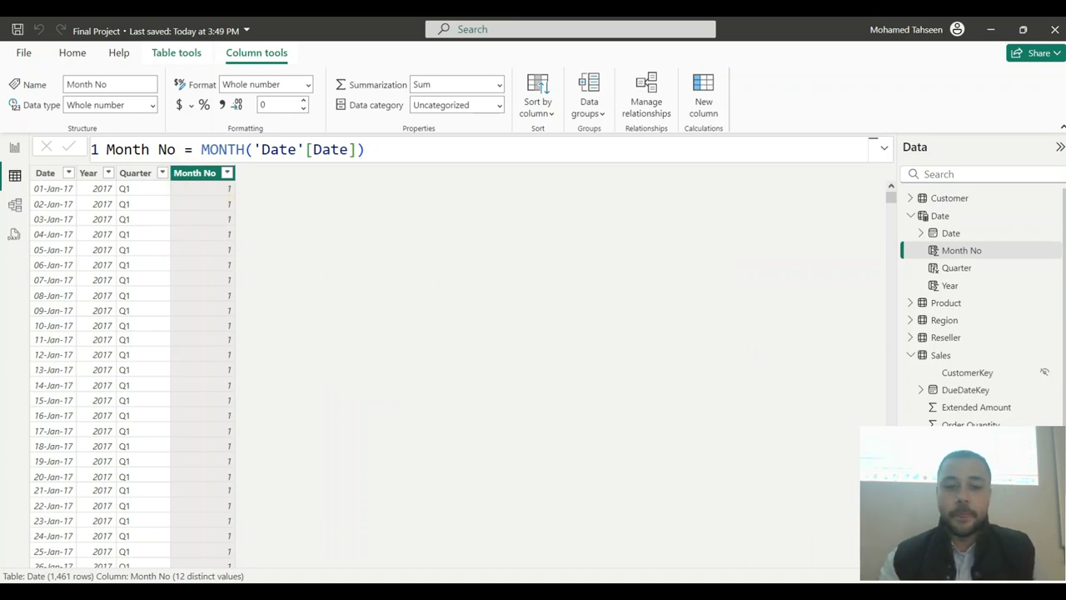
# - Check the project PDF for the next required column and start a new Date table column with Month = MONTH('Date'[Date])
pyautogui.hotkey('alt', 'Tab')
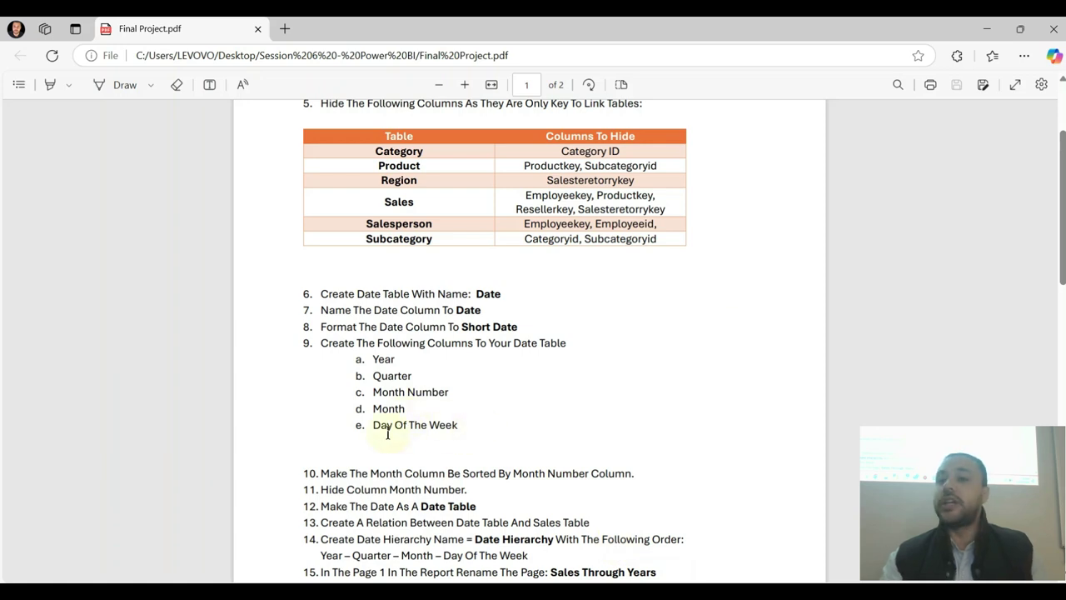
pyautogui.click(990, 30)
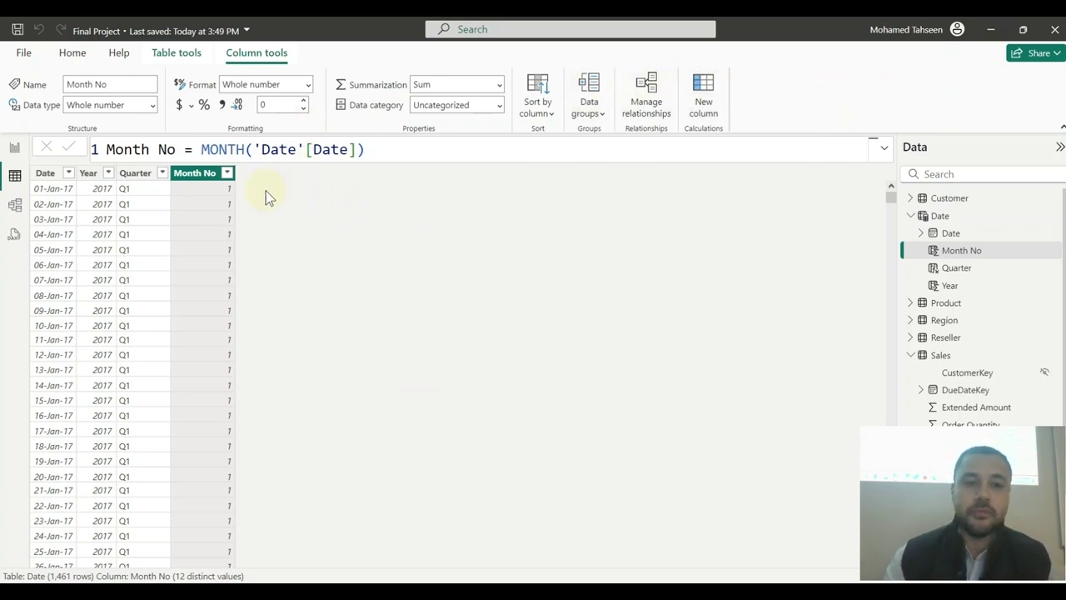
pyautogui.click(152, 149)
pyautogui.moveTo(153, 149); pyautogui.dragTo(90, 142)
pyautogui.write('Month =')
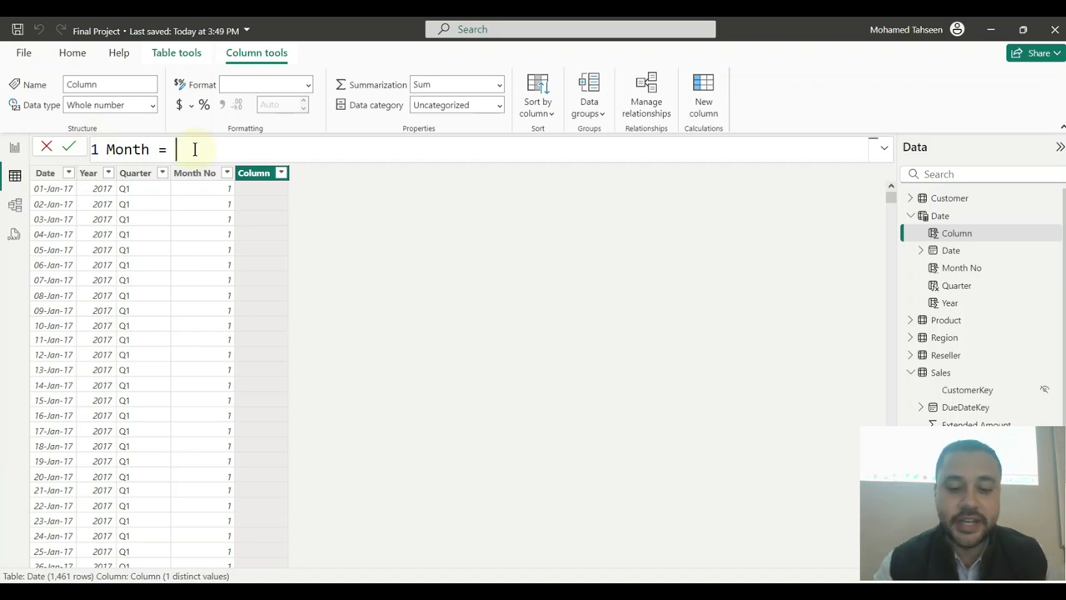
pyautogui.write('mo')
pyautogui.press('Tab')
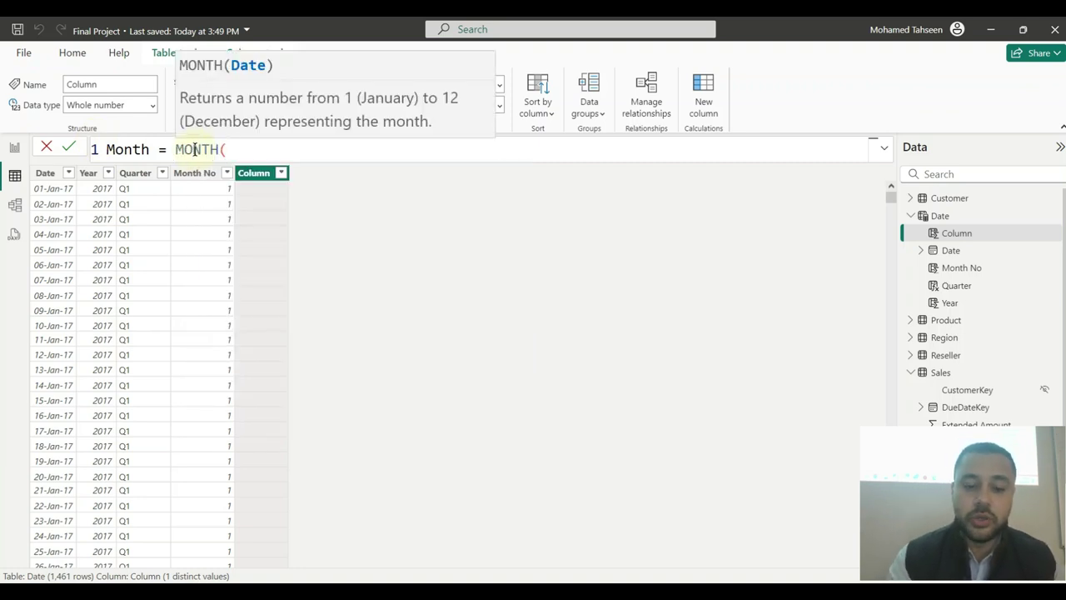
pyautogui.write('date')
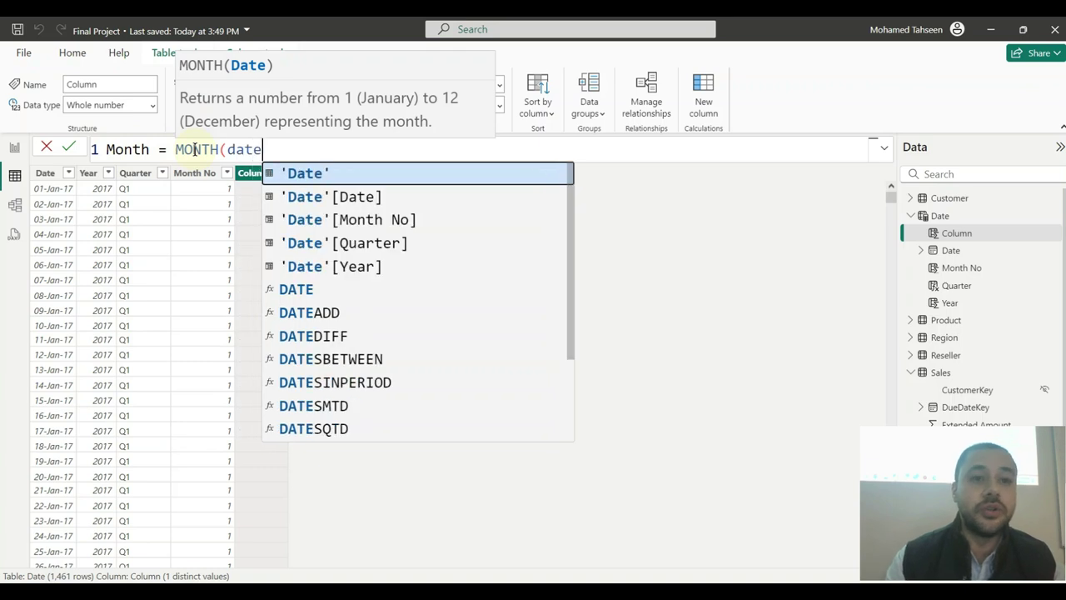
pyautogui.press('Up')
pyautogui.press('Down')
pyautogui.press('Down')
pyautogui.press('Tab')
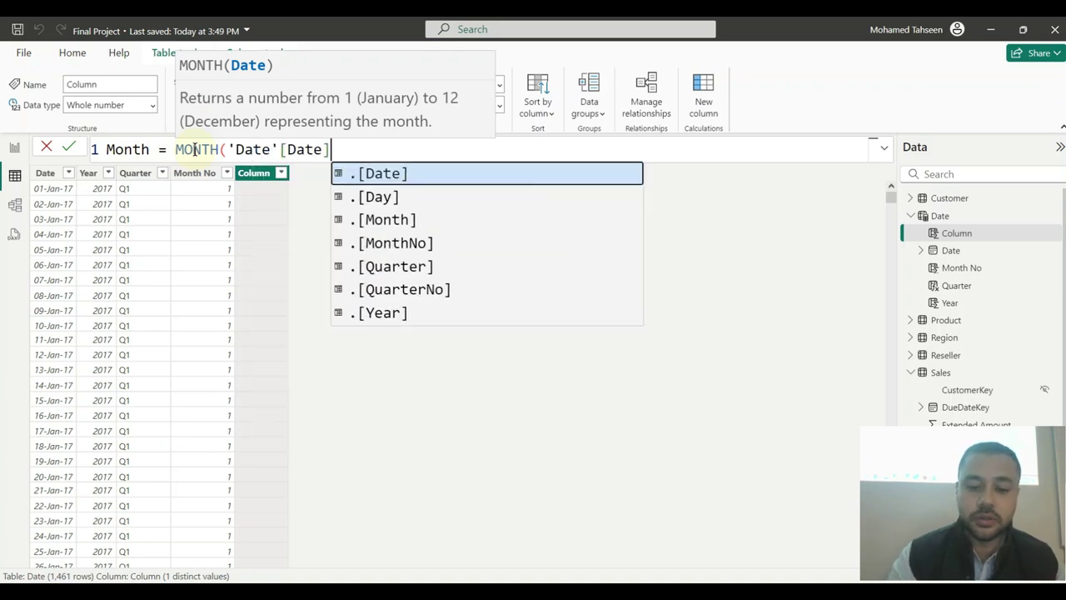
pyautogui.write(')')
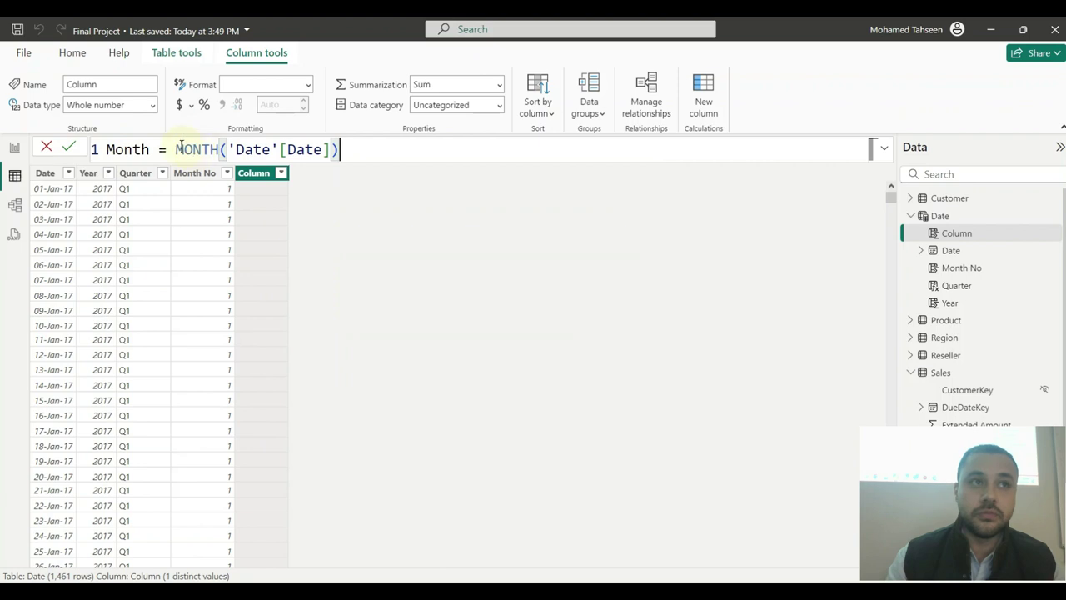
# - Change the Month formula to FORMAT(MONTH('Date'[Date]),"MMMM"), commit it, and switch to the project PDF's column list
pyautogui.doubleClick(176, 148)
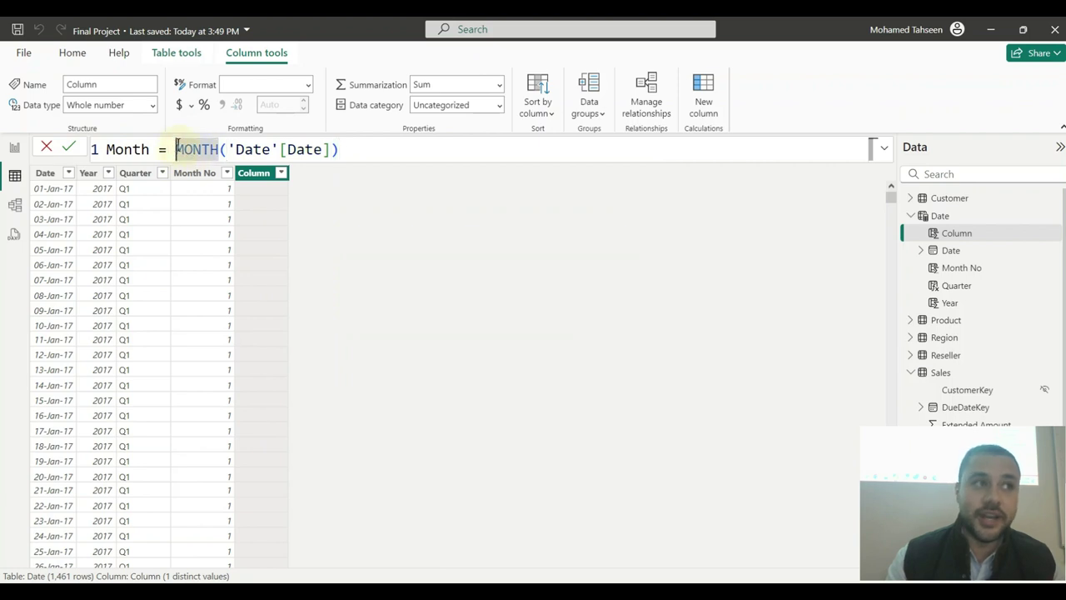
pyautogui.moveTo(176, 148); pyautogui.dragTo(430, 149)
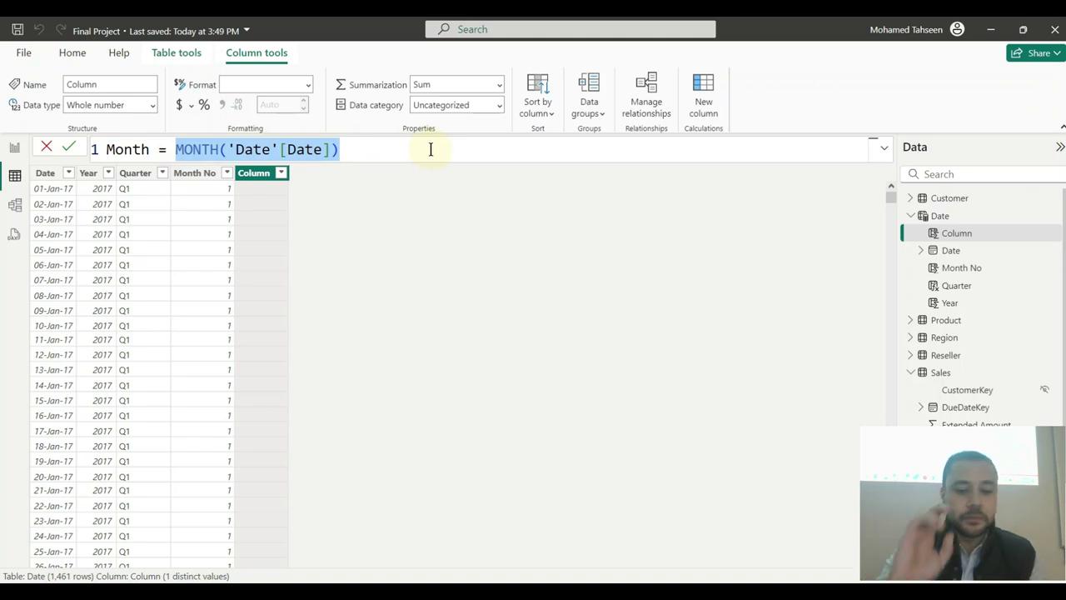
pyautogui.press('BackSpace')
pyautogui.write('forma')
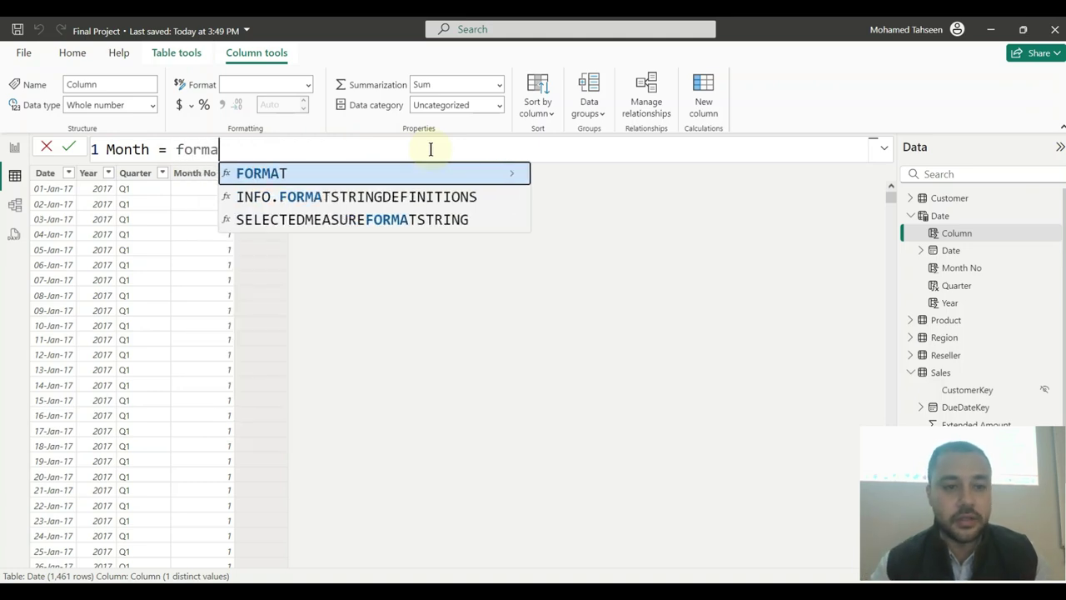
pyautogui.press('Tab')
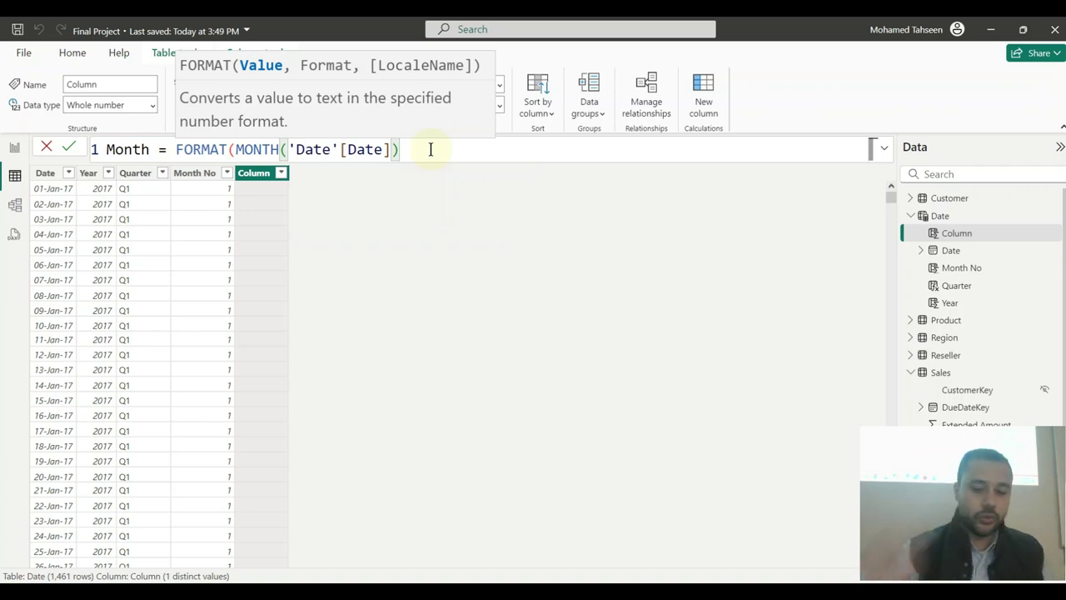
pyautogui.write(',"MMMM')
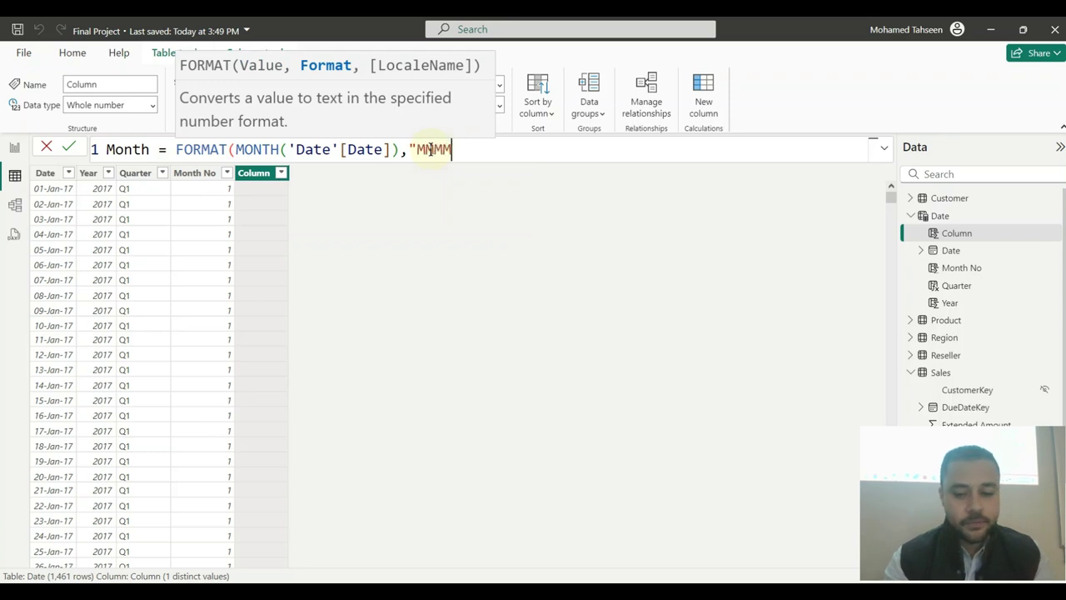
pyautogui.write('")')
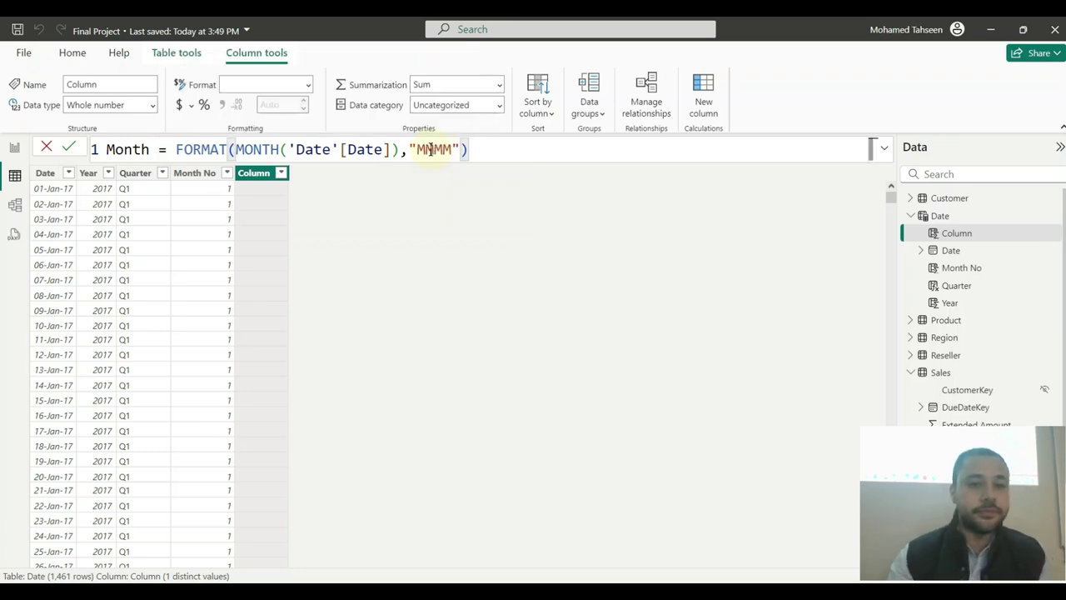
pyautogui.press('Return')
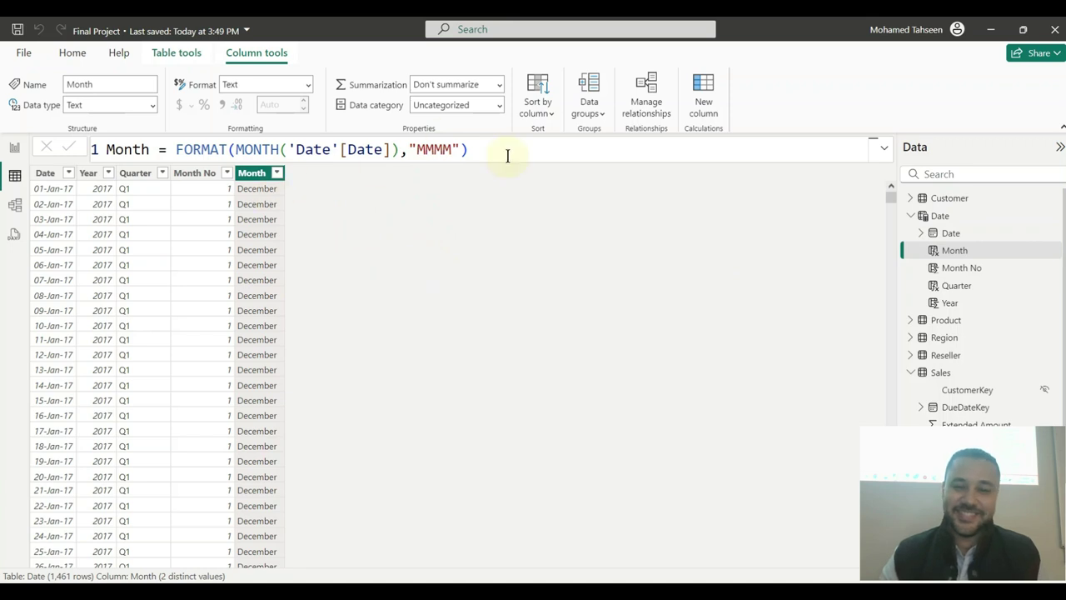
pyautogui.hotkey('alt', 'Tab')
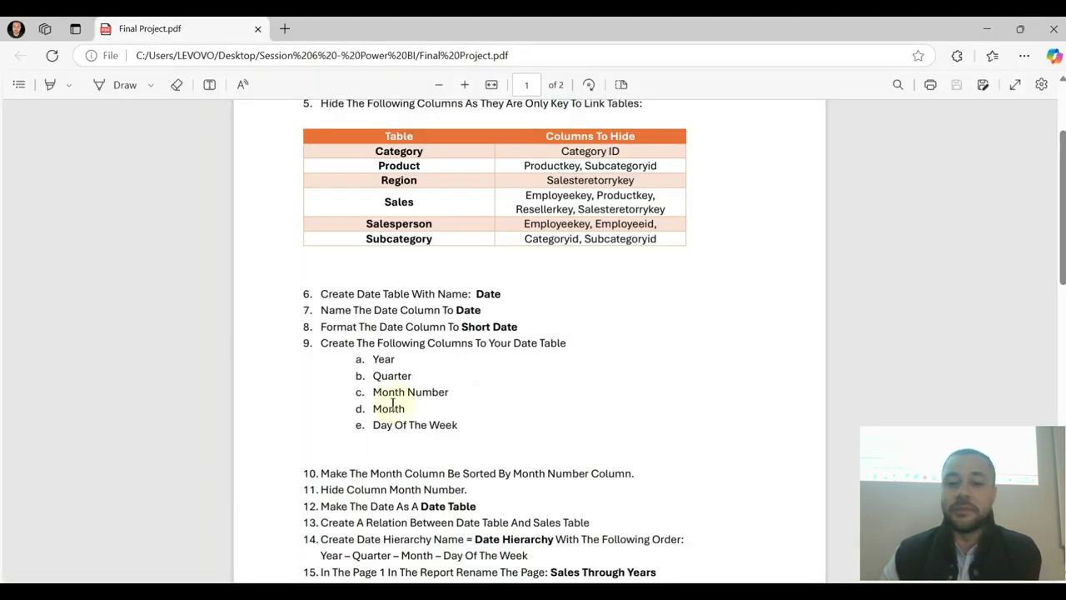
# - Switch to Power BI and compare the Date table's Month values with its Date column
pyautogui.hotkey('alt', 'Tab')
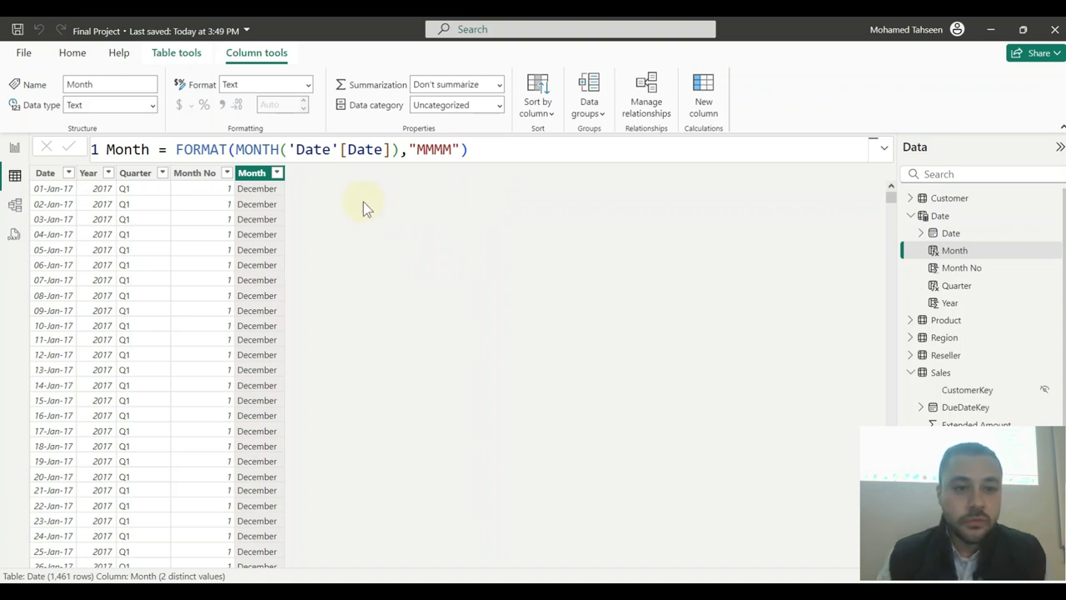
pyautogui.click(336, 195)
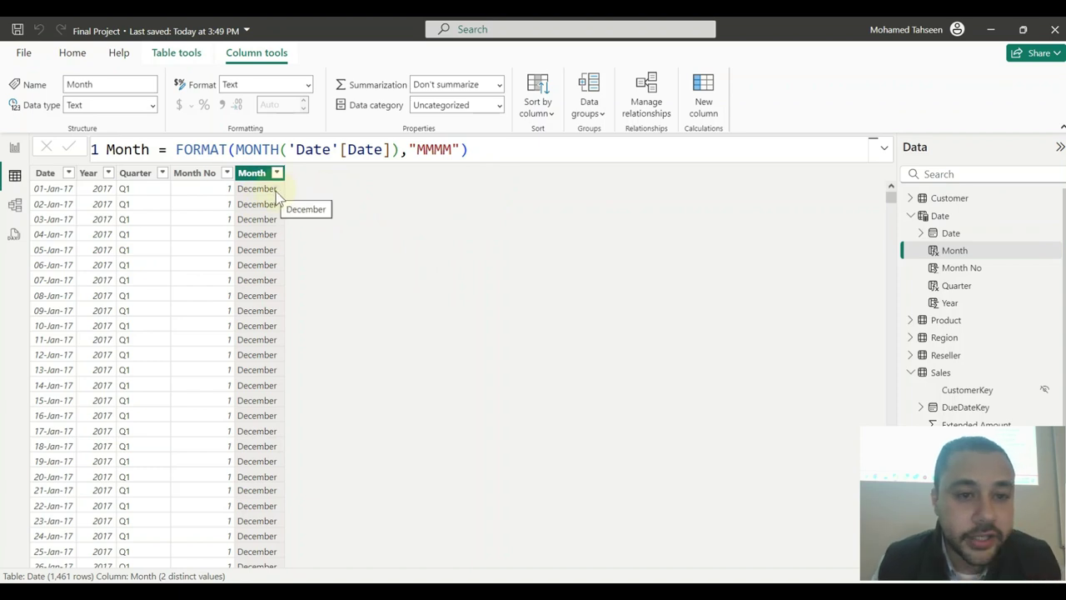
pyautogui.click(286, 149)
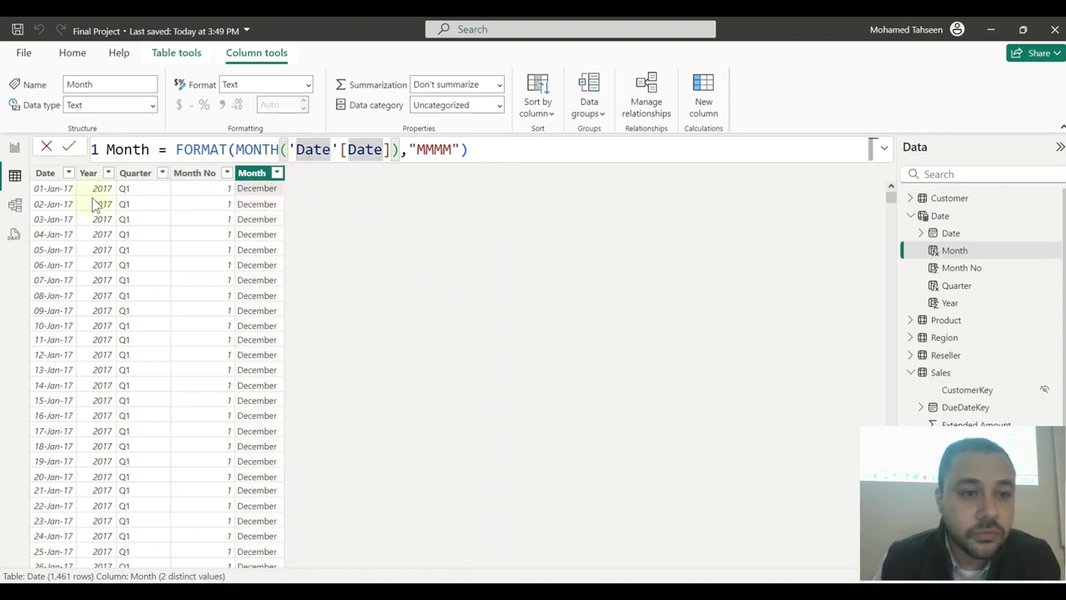
pyautogui.click(282, 195)
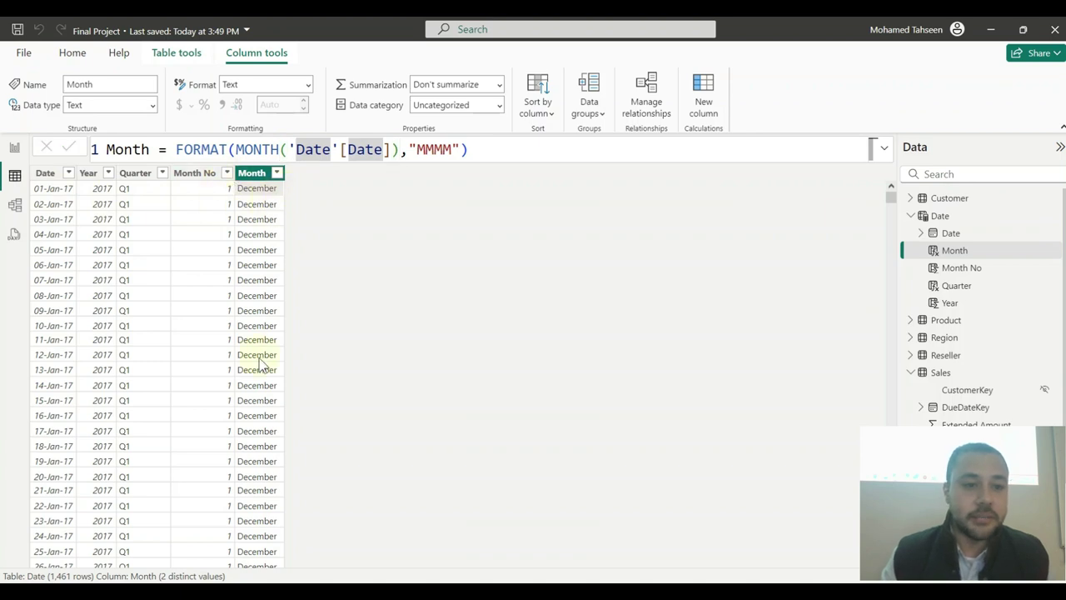
pyautogui.click(45, 172)
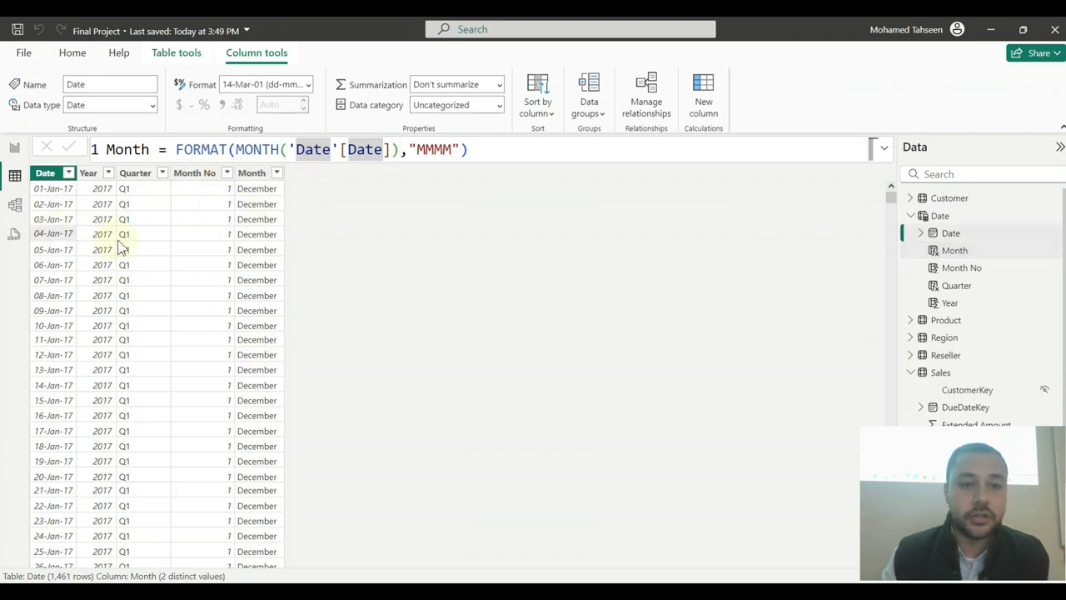
pyautogui.click(254, 172)
# - Replace MONTH('Date'[Date]) in the Month formula with 'Date'[Date].[Date], keeping the "MMMM" format
pyautogui.click(304, 150)
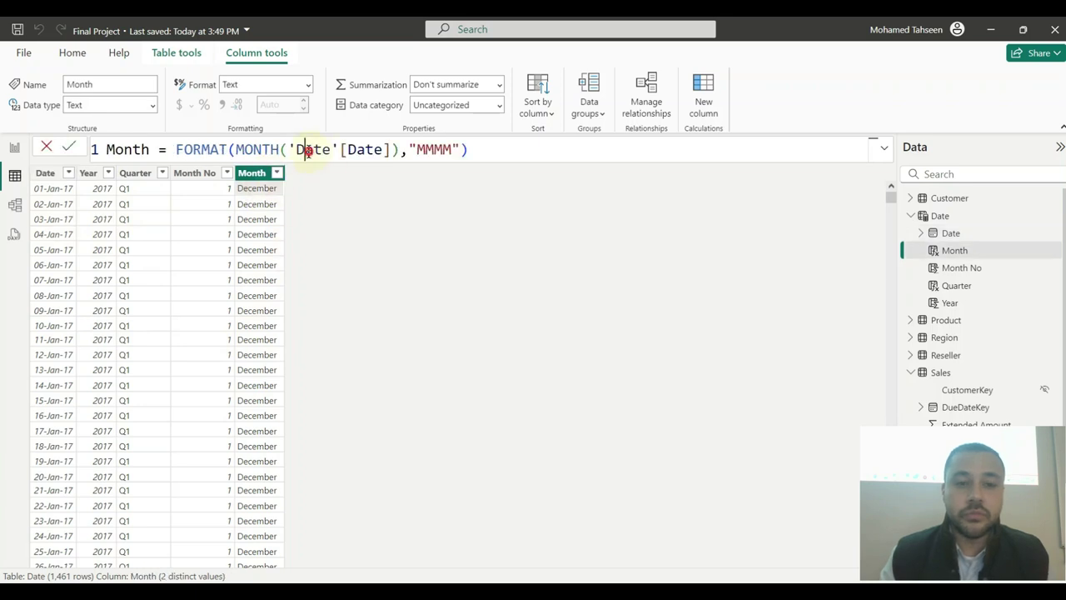
pyautogui.click(399, 148)
pyautogui.moveTo(399, 148); pyautogui.dragTo(236, 149)
pyautogui.write('da')
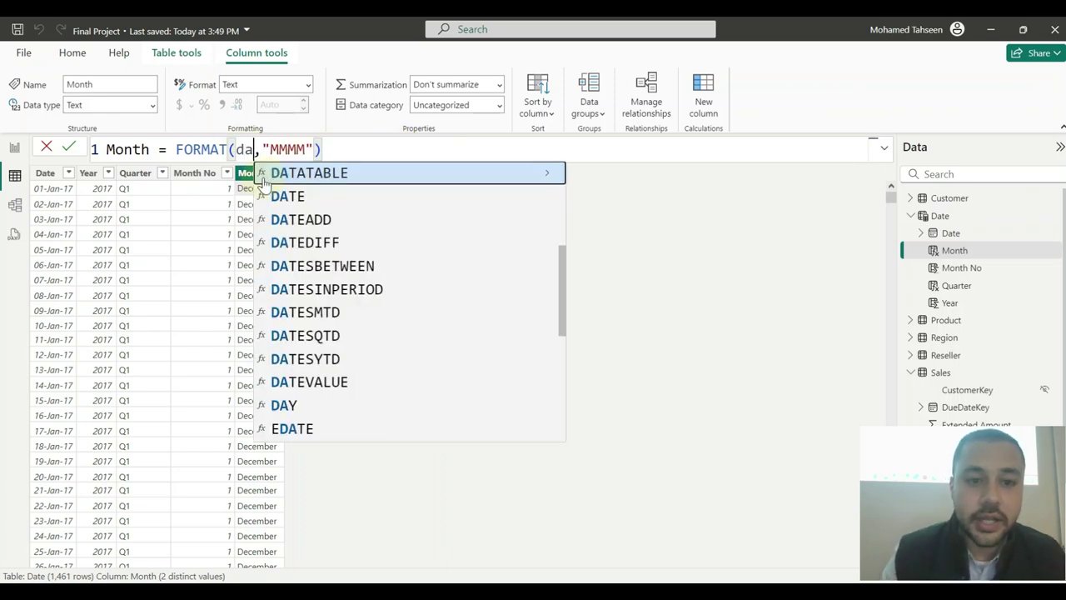
pyautogui.press('Up')
pyautogui.press('Up')
pyautogui.press('Up')
pyautogui.press('Up')
pyautogui.press('Up')
pyautogui.press('Up')
pyautogui.press('Up')
pyautogui.press('Up')
pyautogui.press('Up')
pyautogui.press('Up')
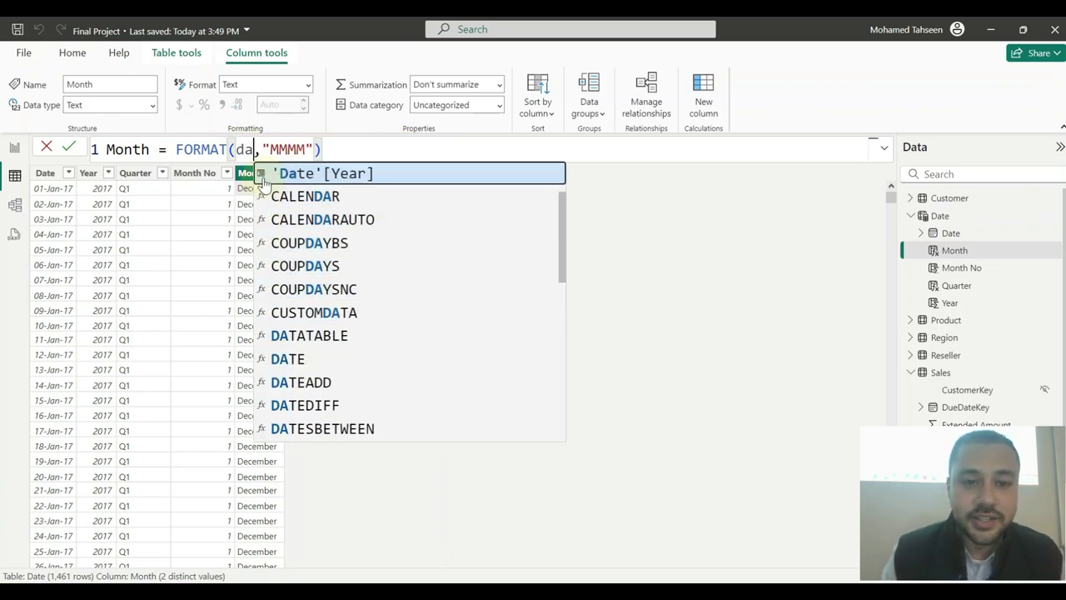
pyautogui.scroll(1, 263, 183)
pyautogui.press('Tab')
pyautogui.write('.')
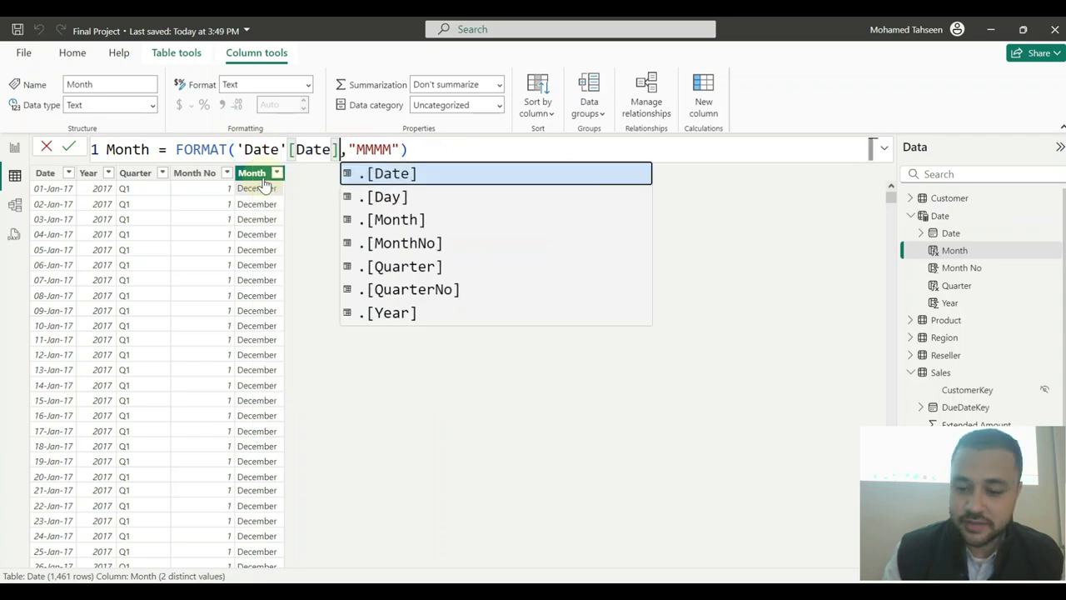
pyautogui.press('Tab')
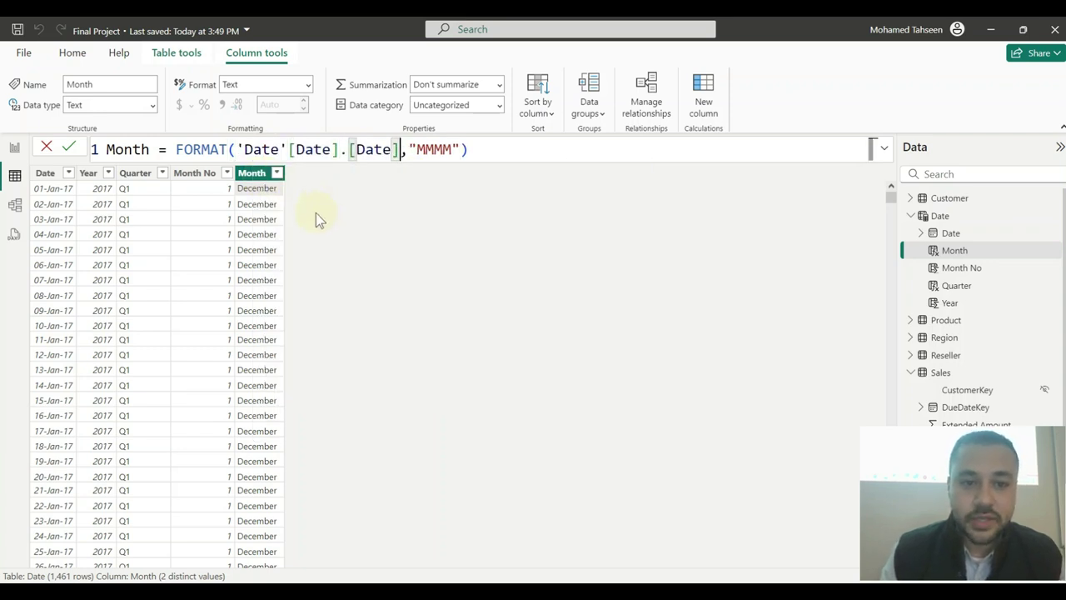
# - Clear the first FORMAT argument in the Month formula, re-enter it as 'Date'[Date].[Date], and commit the formula
pyautogui.click(508, 153)
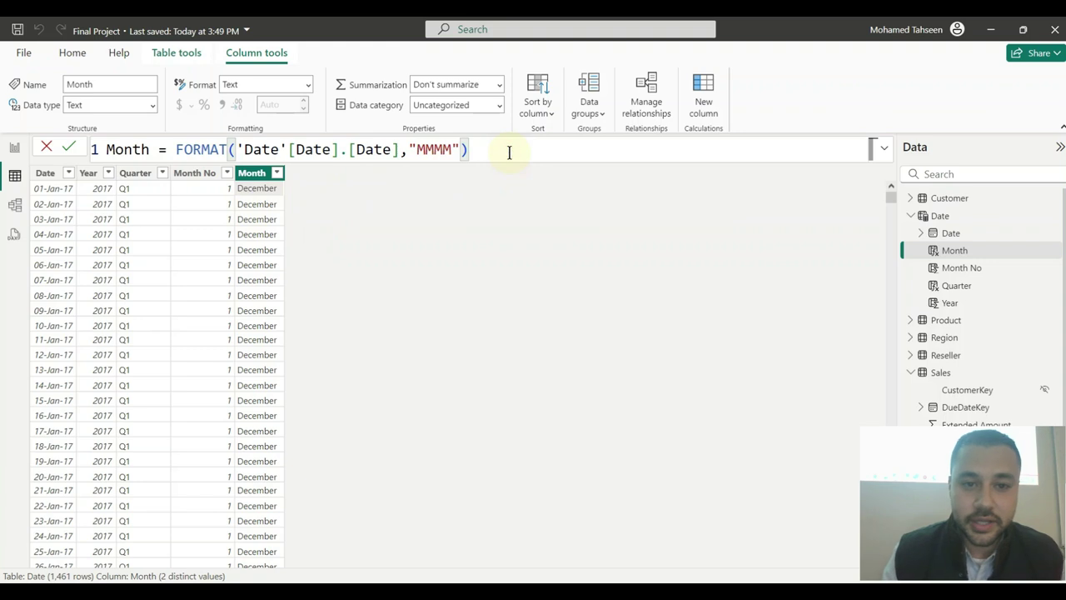
pyautogui.moveTo(399, 149); pyautogui.dragTo(237, 150)
pyautogui.press('BackSpace')
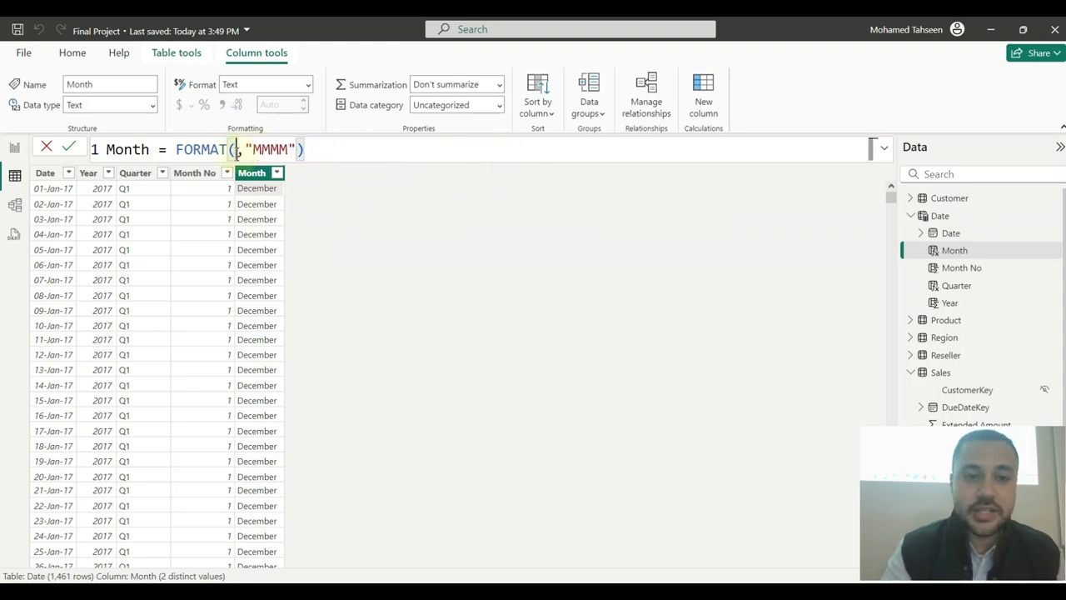
pyautogui.write('date')
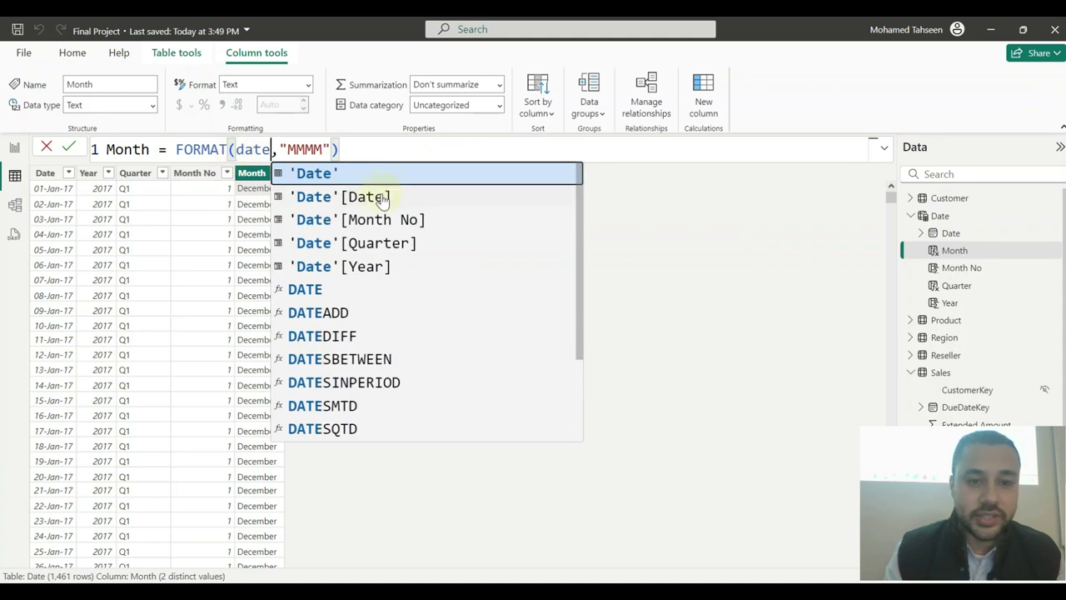
pyautogui.click(382, 196)
pyautogui.write('\\')
pyautogui.press('BackSpace')
pyautogui.write('.')
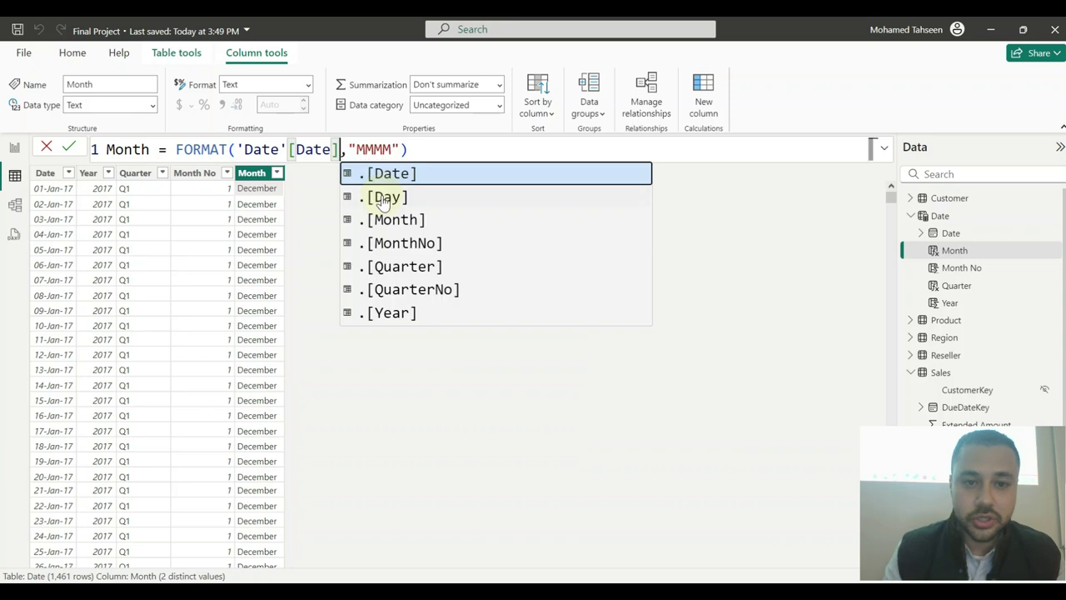
pyautogui.press('Tab')
pyautogui.press('Return')
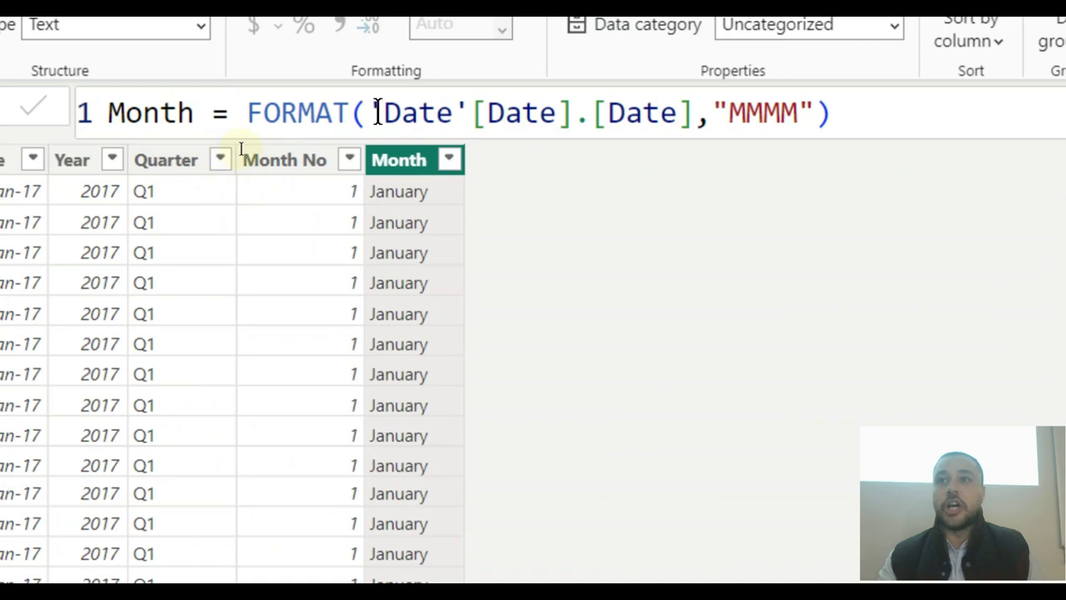
# - Replace the whole Month column expression with MONTH('Date'[Date]) and commit it
pyautogui.moveTo(369, 113); pyautogui.dragTo(696, 140)
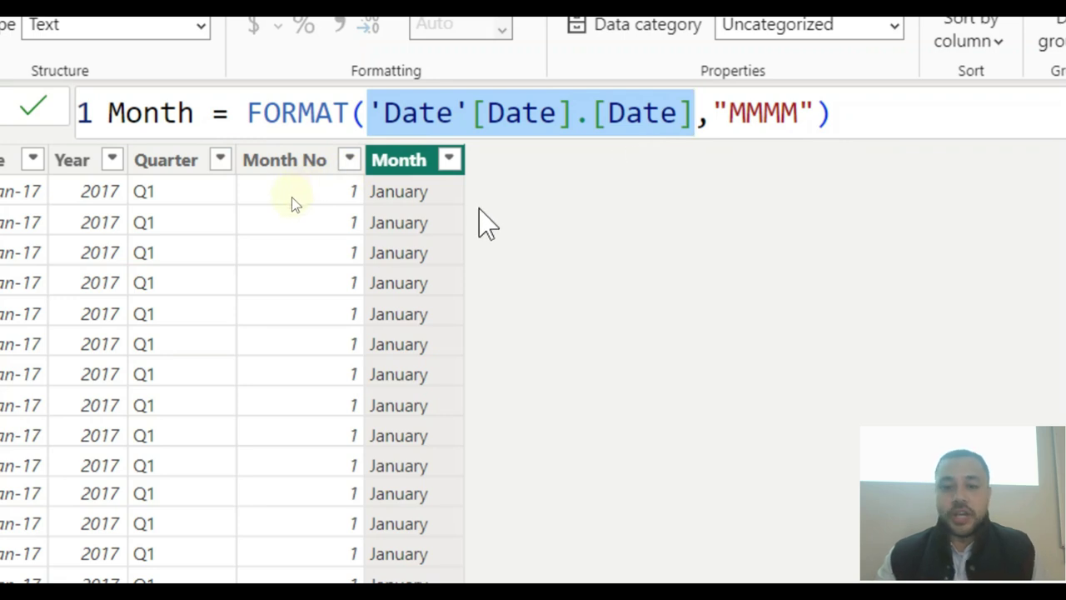
pyautogui.click(839, 186)
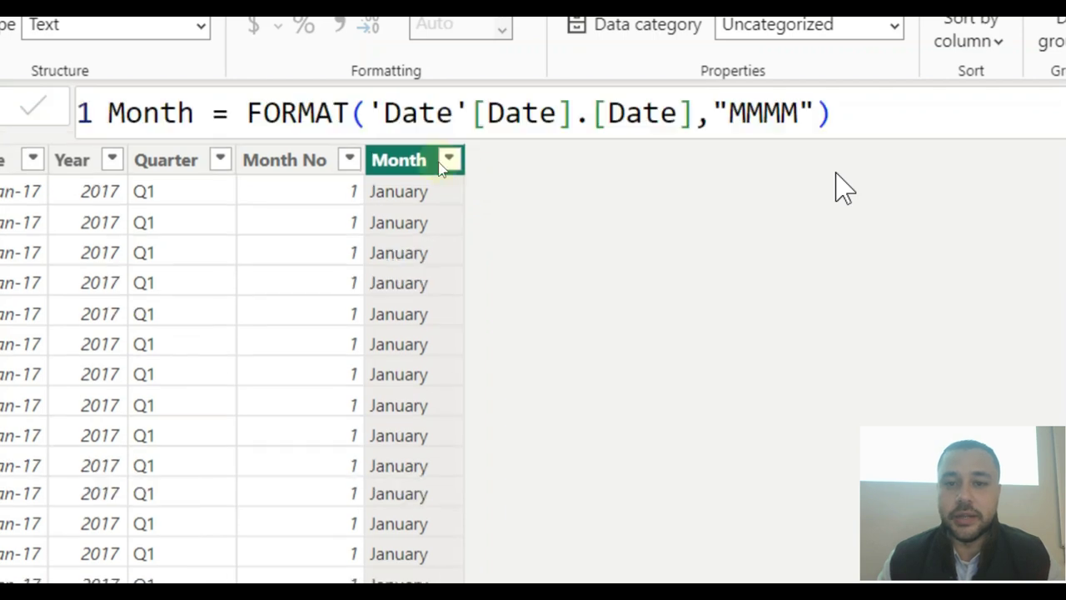
pyautogui.moveTo(904, 120); pyautogui.dragTo(246, 138)
pyautogui.write('month')
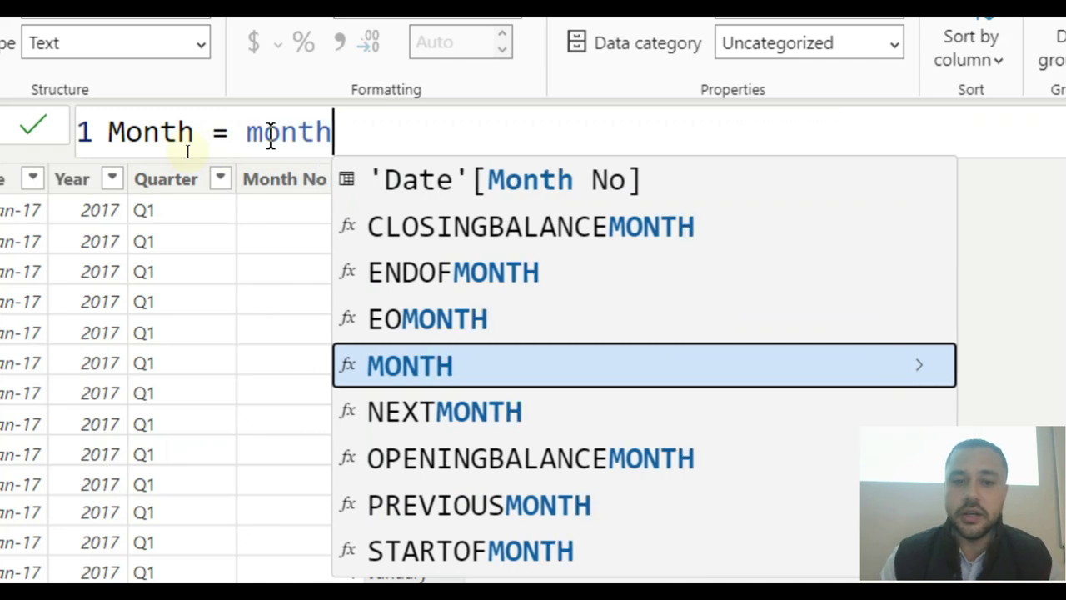
pyautogui.press('Tab')
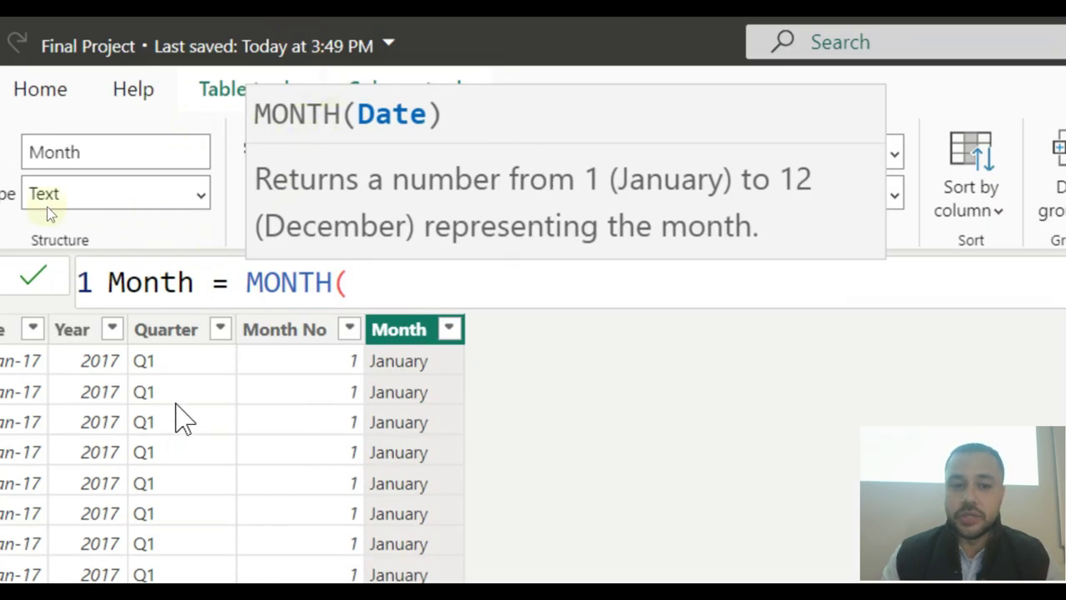
pyautogui.write('date')
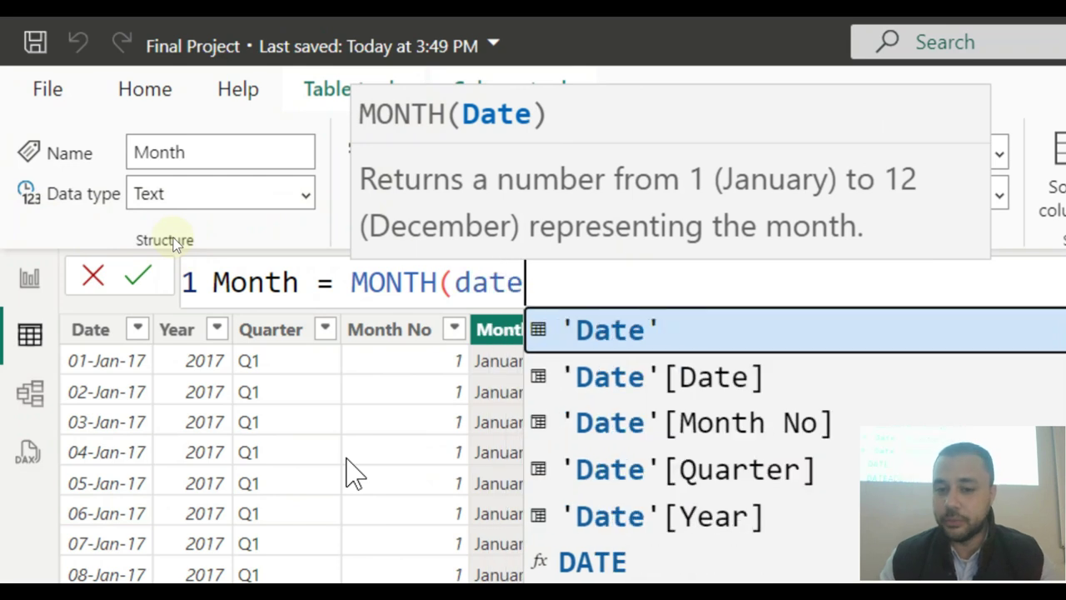
pyautogui.click(707, 375)
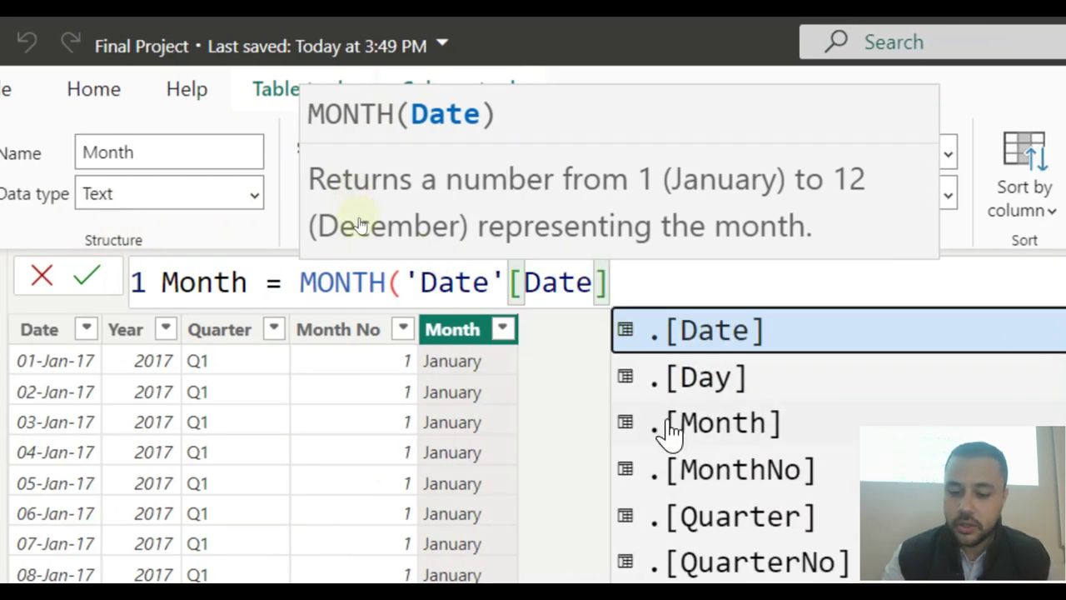
pyautogui.write(')')
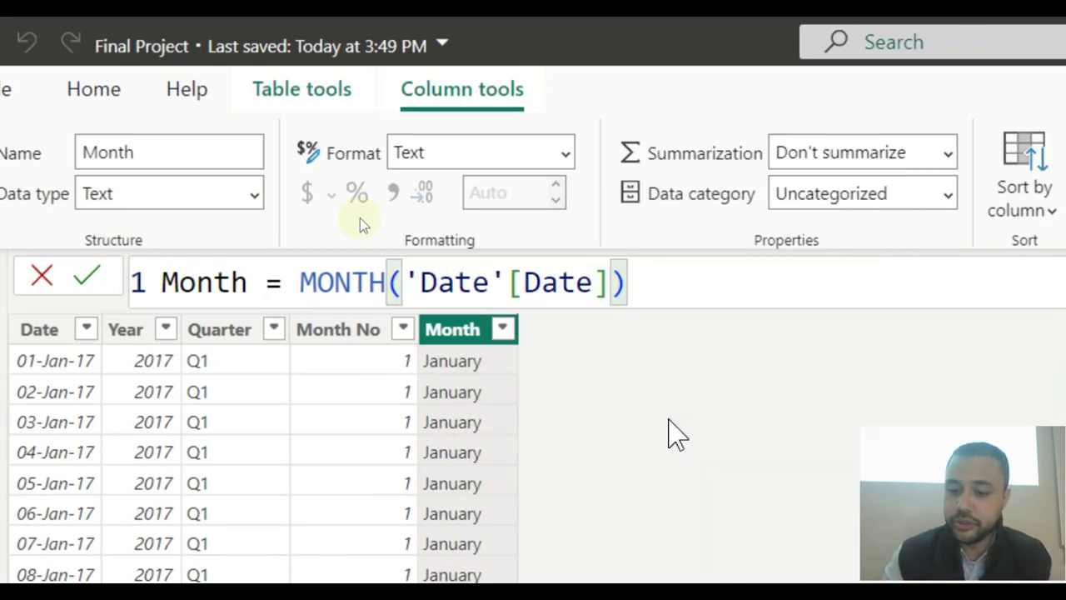
pyautogui.press('Return')
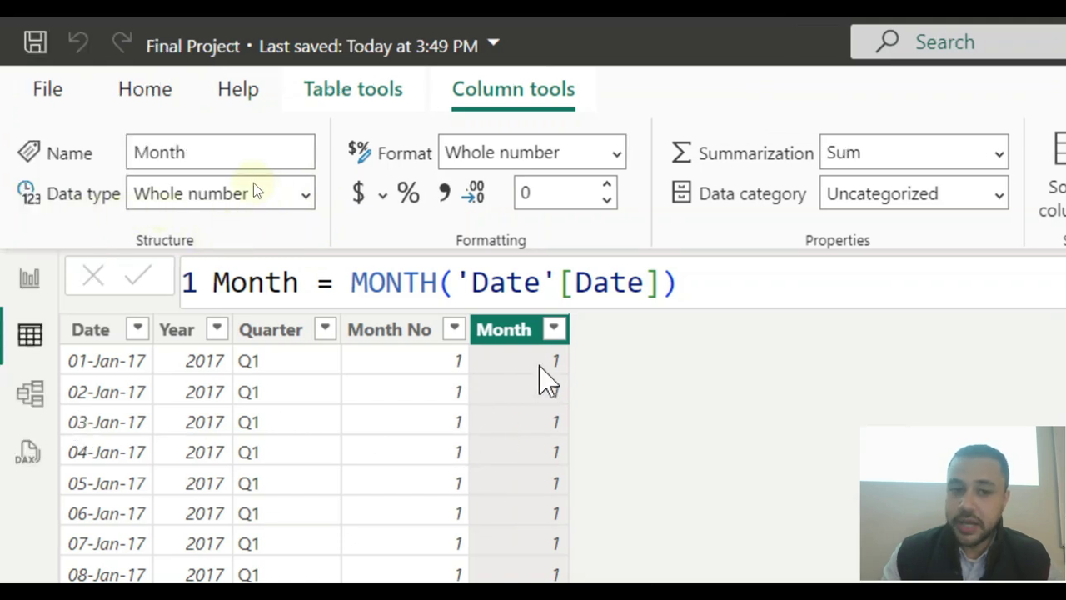
# - Wrap the Month expression in FORMAT with the "MMMM" format, giving FORMAT(MONTH('Date'[Date]),"MMMM"), and commit it
pyautogui.click(352, 284)
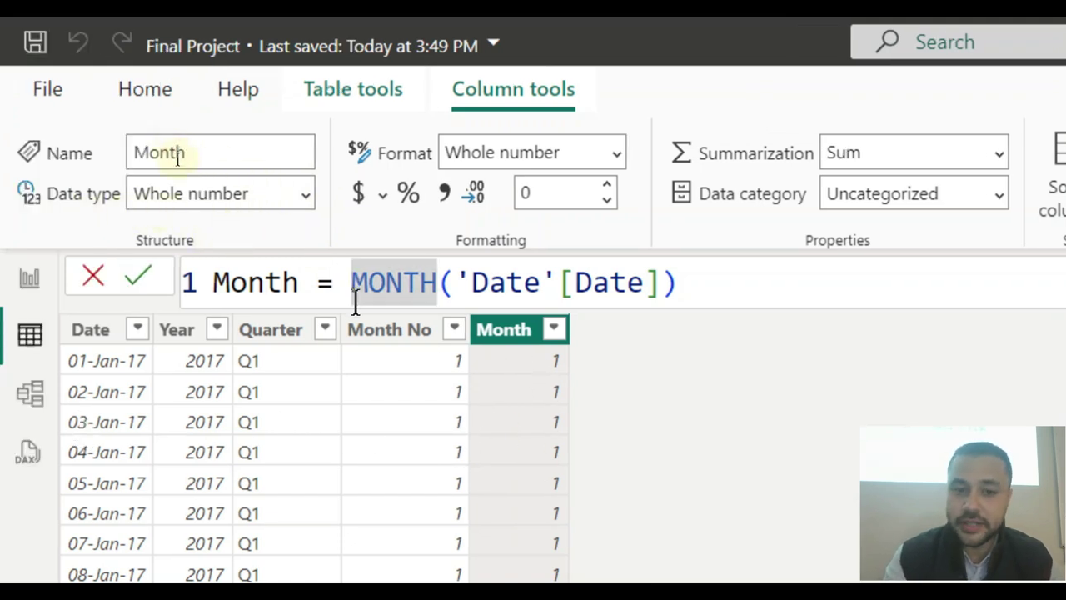
pyautogui.write('forma')
pyautogui.press('Tab')
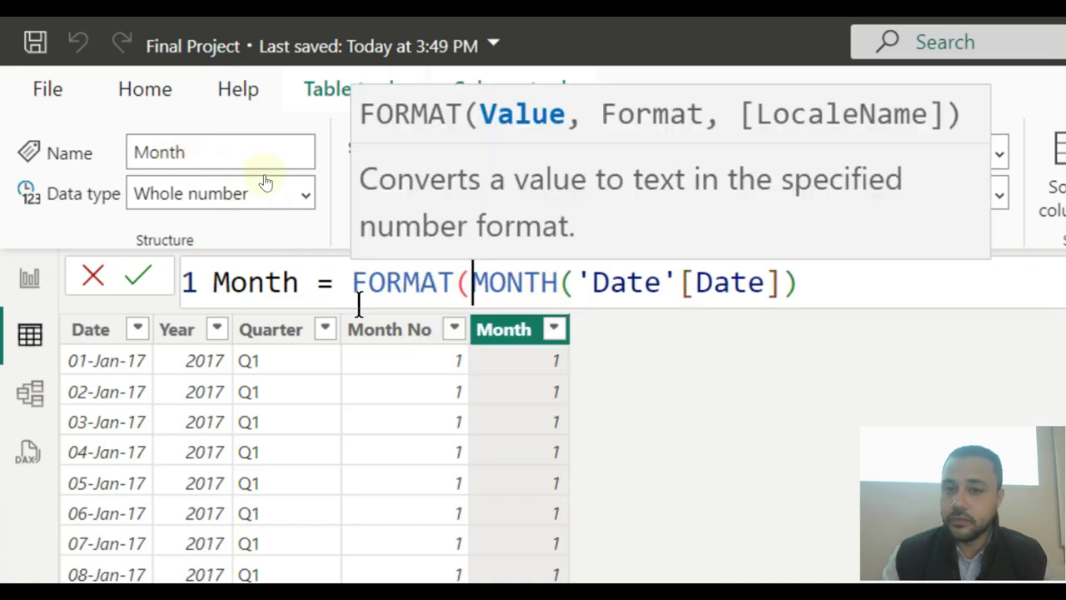
pyautogui.click(833, 268)
pyautogui.click(499, 283)
pyautogui.hotkey('ctrl', 'Left')
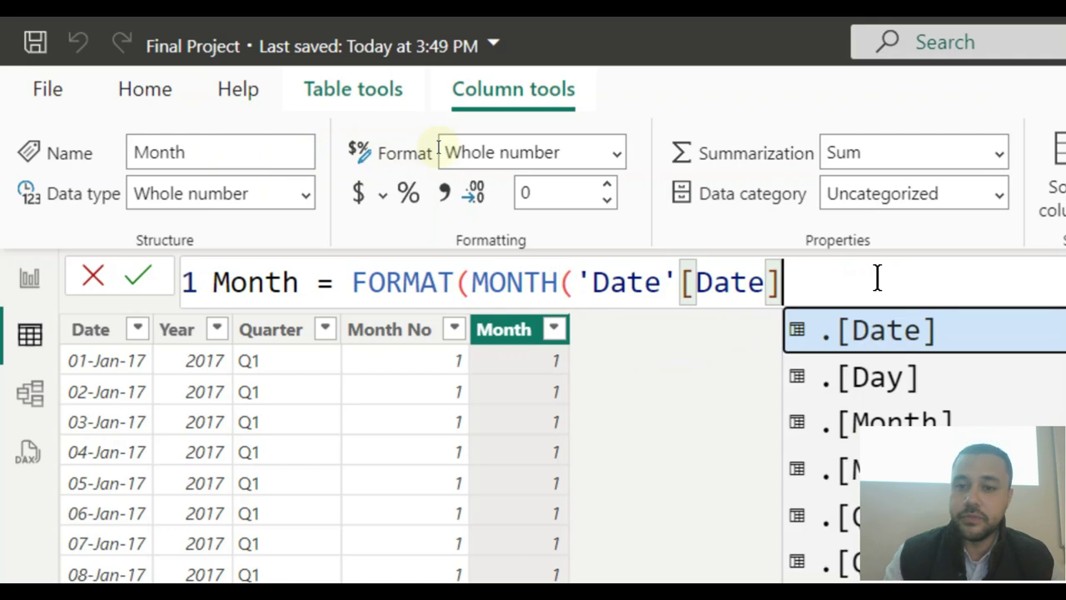
pyautogui.write(',')
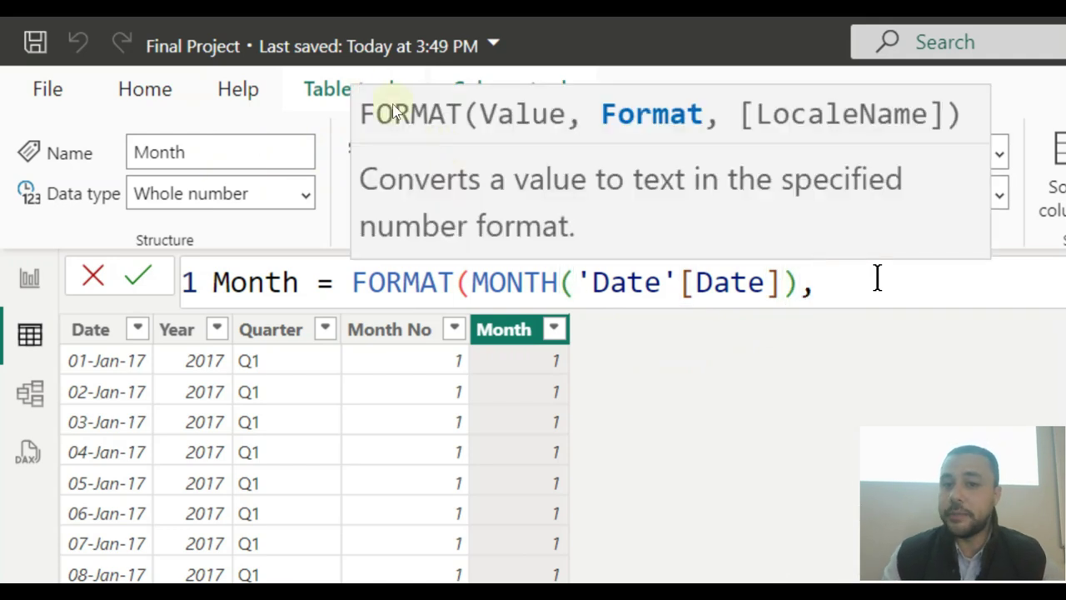
pyautogui.write('"')
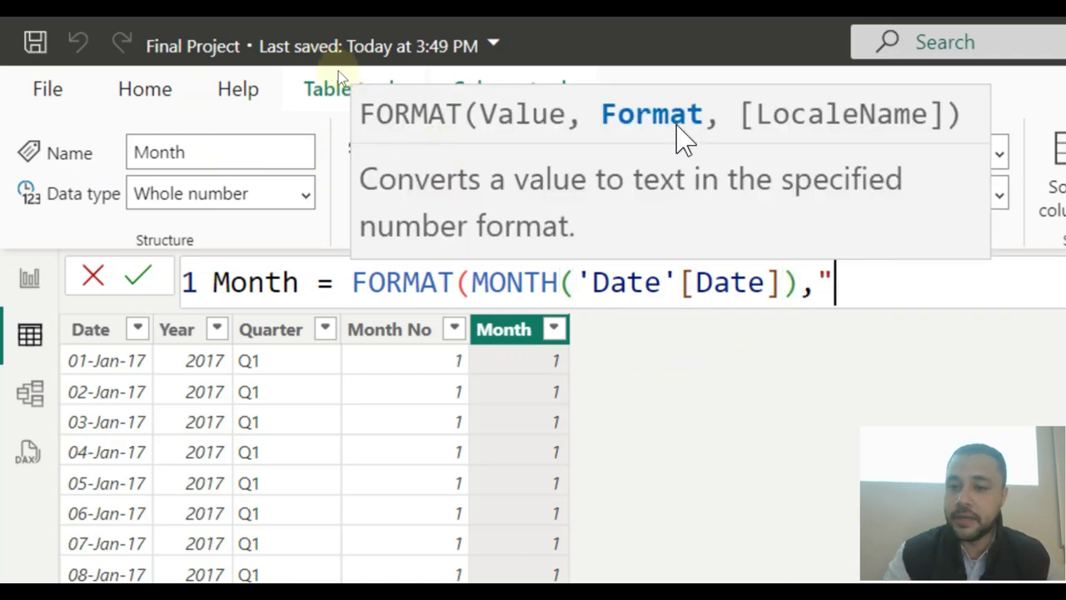
pyautogui.write('MMMM")')
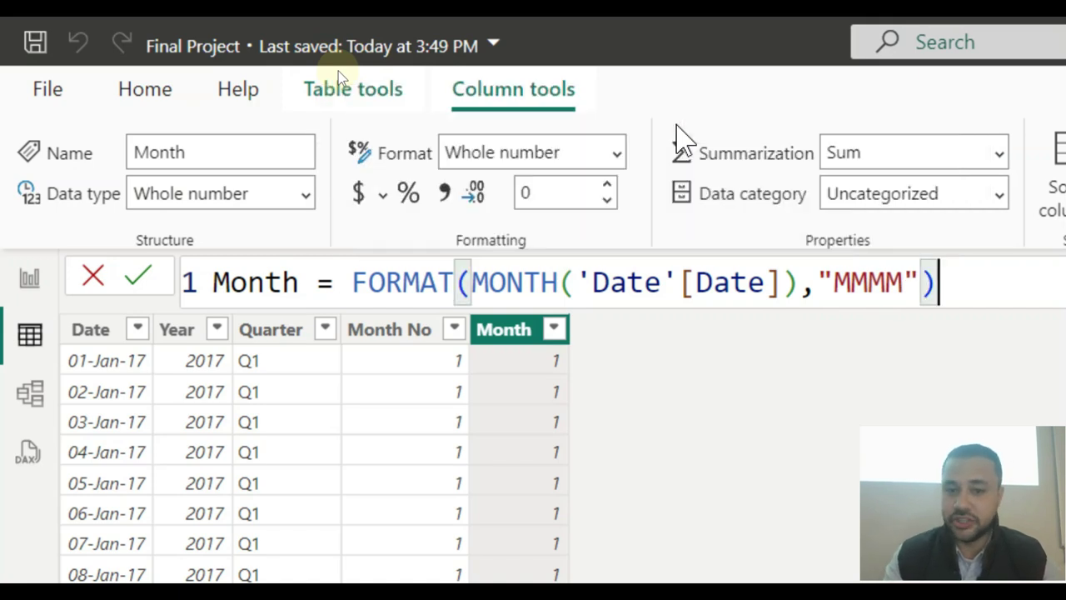
pyautogui.press('Return')
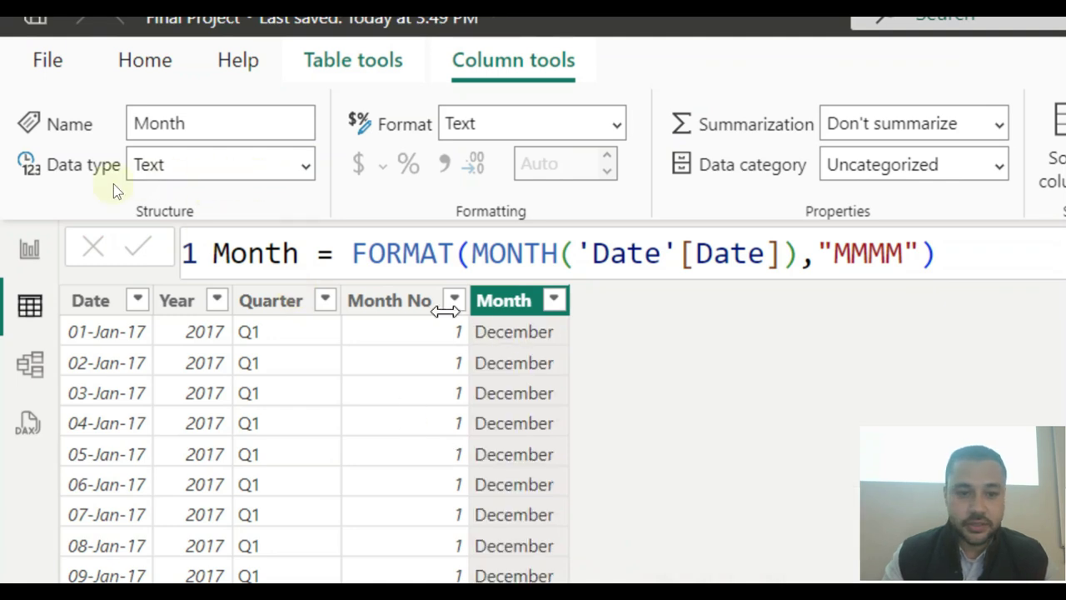
# - Replace MONTH('Date'[Date]) in the Month formula with 'Date'[Date].[Month], giving FORMAT('Date'[Date].[Month],"MMMM"), and commit it
pyautogui.click(797, 250)
pyautogui.moveTo(797, 250); pyautogui.dragTo(470, 250)
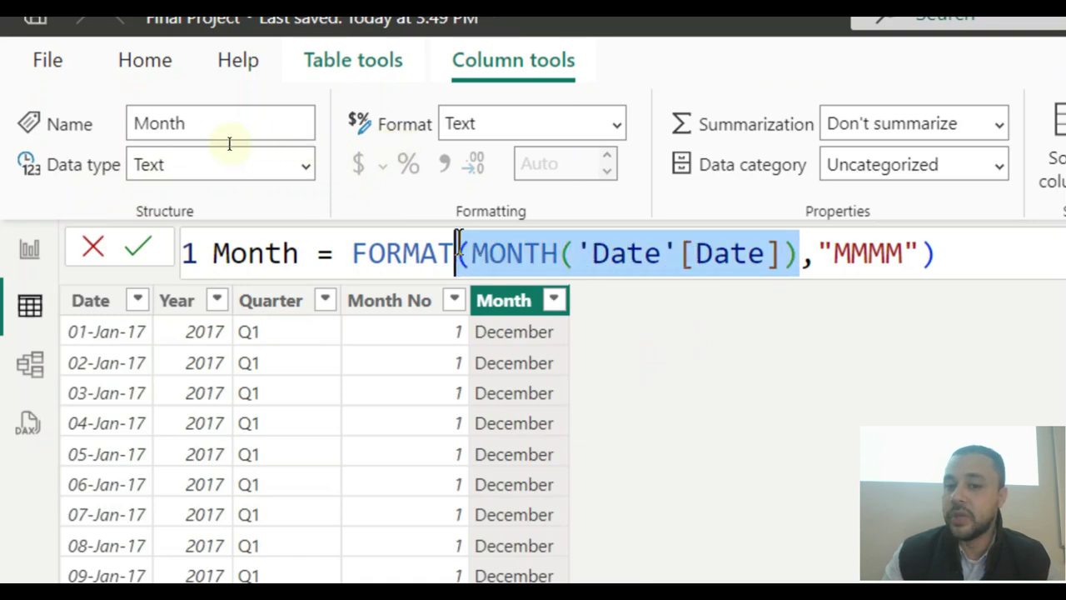
pyautogui.press('BackSpace')
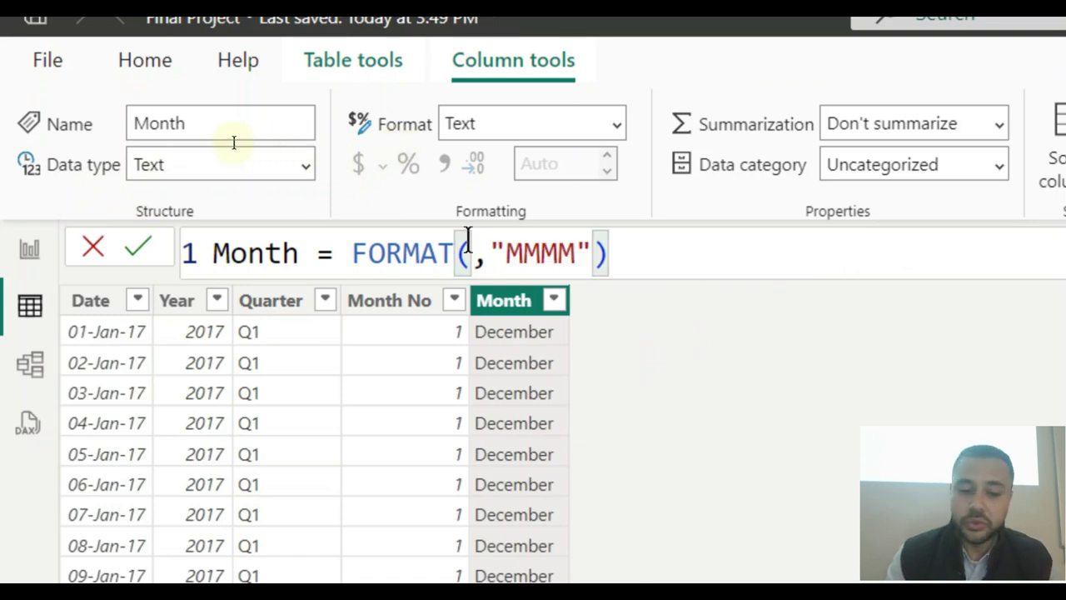
pyautogui.write('date')
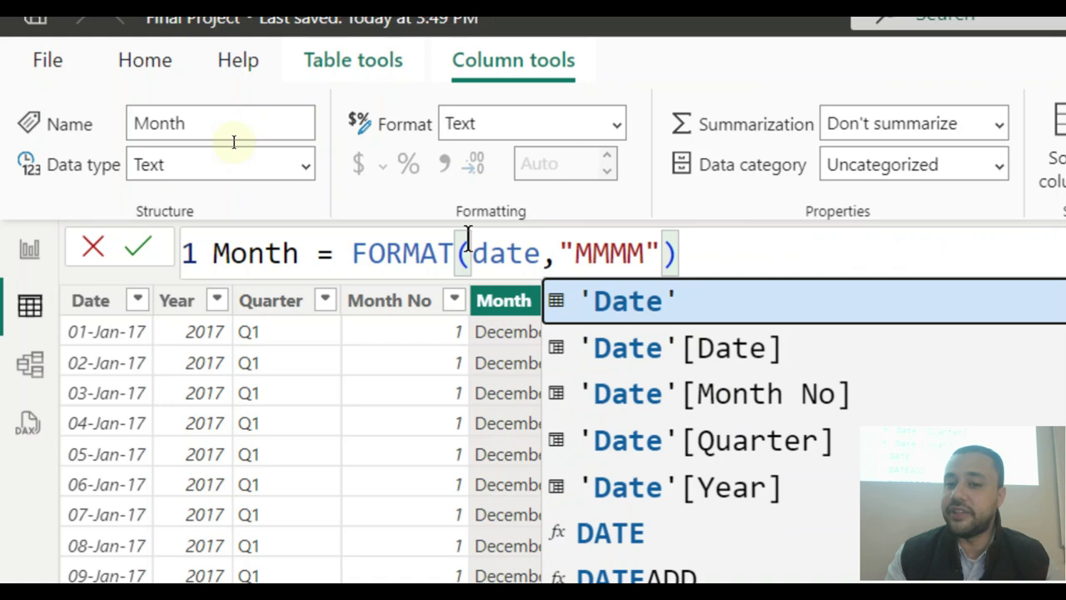
pyautogui.press('Down')
pyautogui.press('Tab')
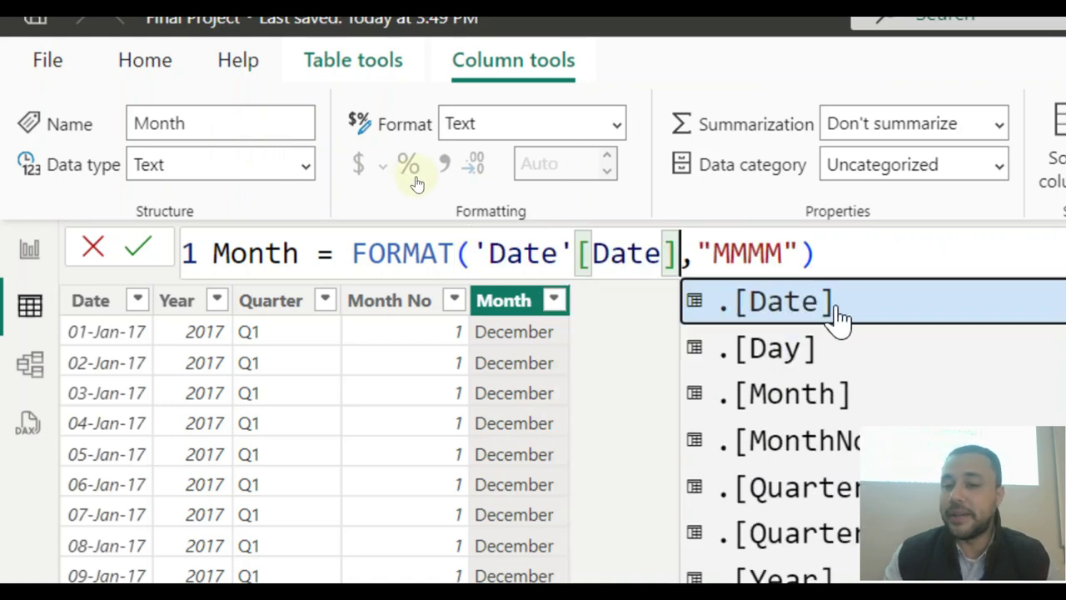
pyautogui.click(802, 408)
pyautogui.press('Return')
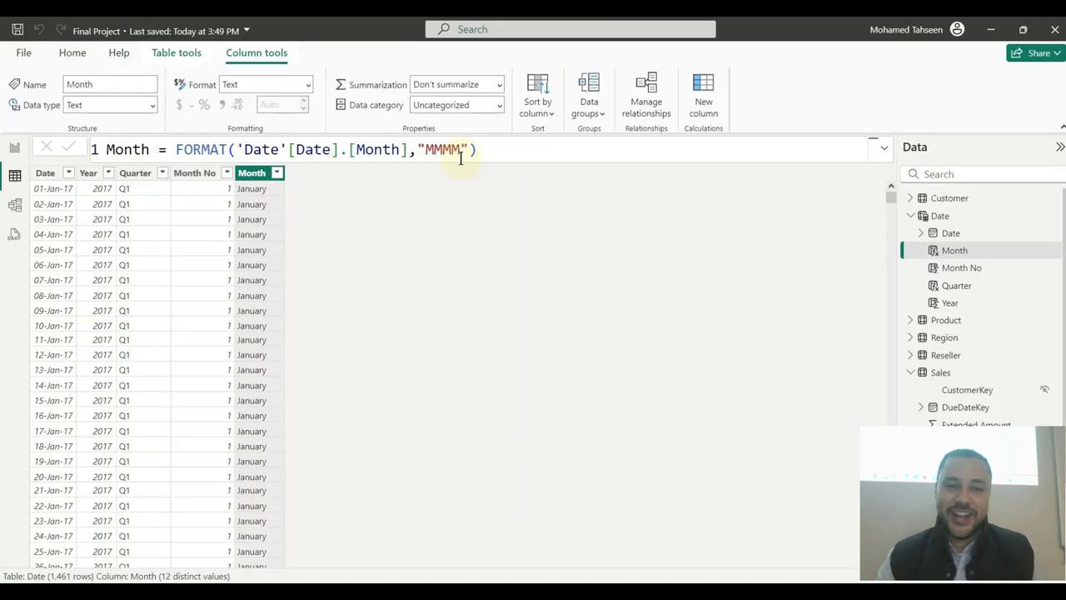
pyautogui.click(358, 212)
pyautogui.click(365, 244)
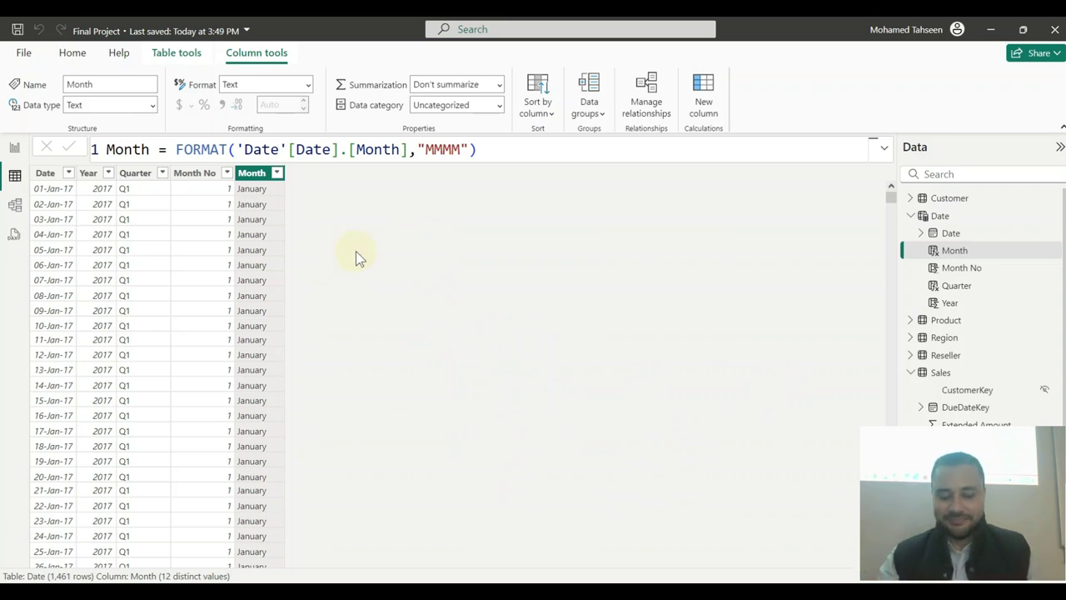
pyautogui.click(365, 223)
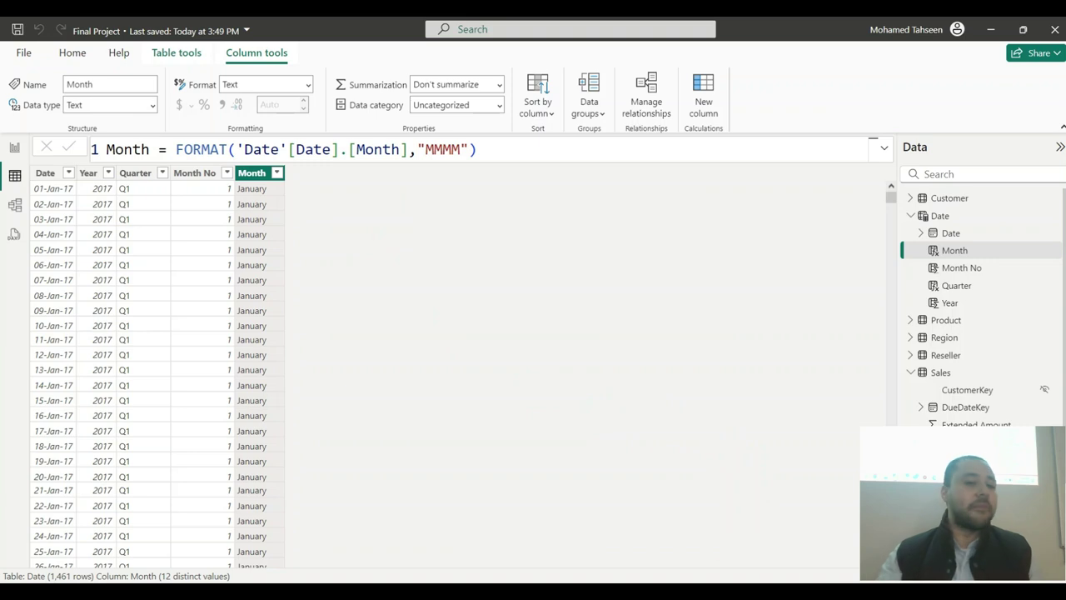
# - Check the list of required Date table columns in Final Project.pdf, and return to the Date table in Power BI
pyautogui.moveTo(726, 593)
pyautogui.click(724, 525)
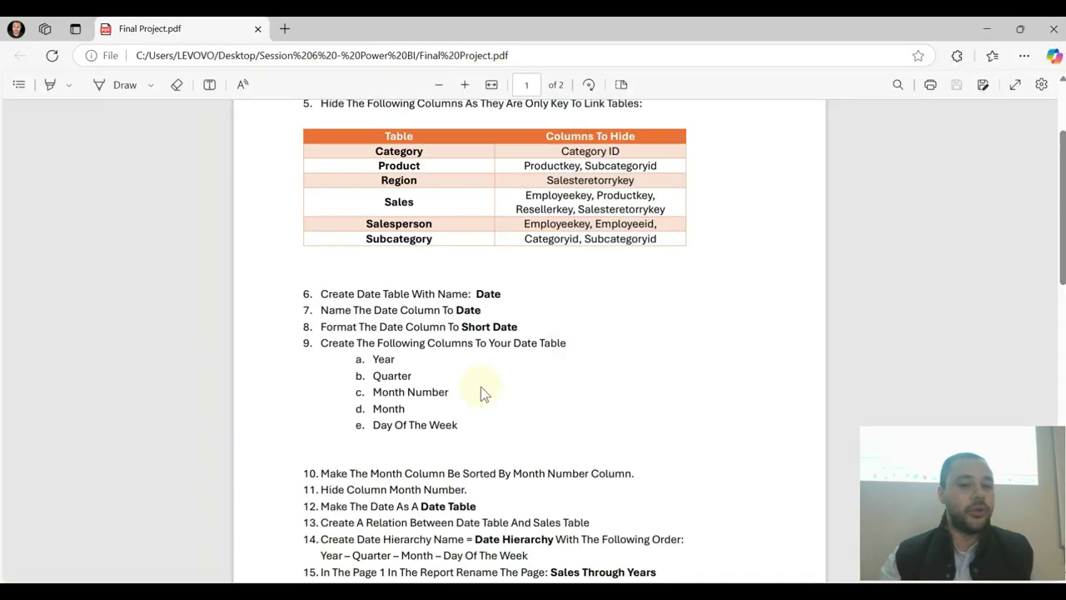
pyautogui.click(987, 29)
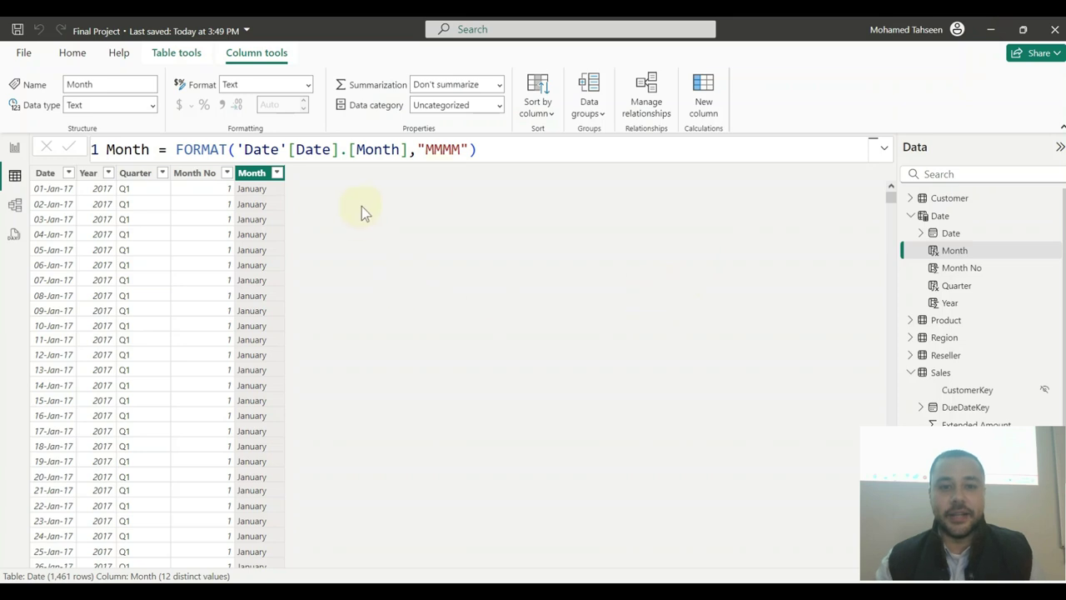
pyautogui.moveTo(514, 149); pyautogui.dragTo(185, 153)
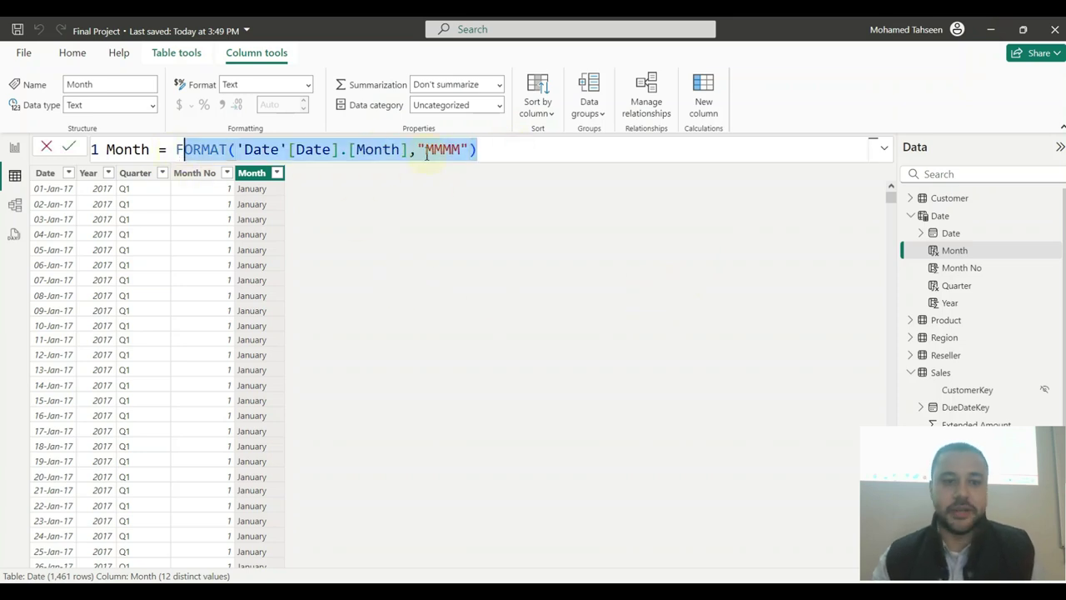
pyautogui.click(354, 208)
# - Add a new calculated column to the Date table and name it "Day Of week"
pyautogui.click(716, 92)
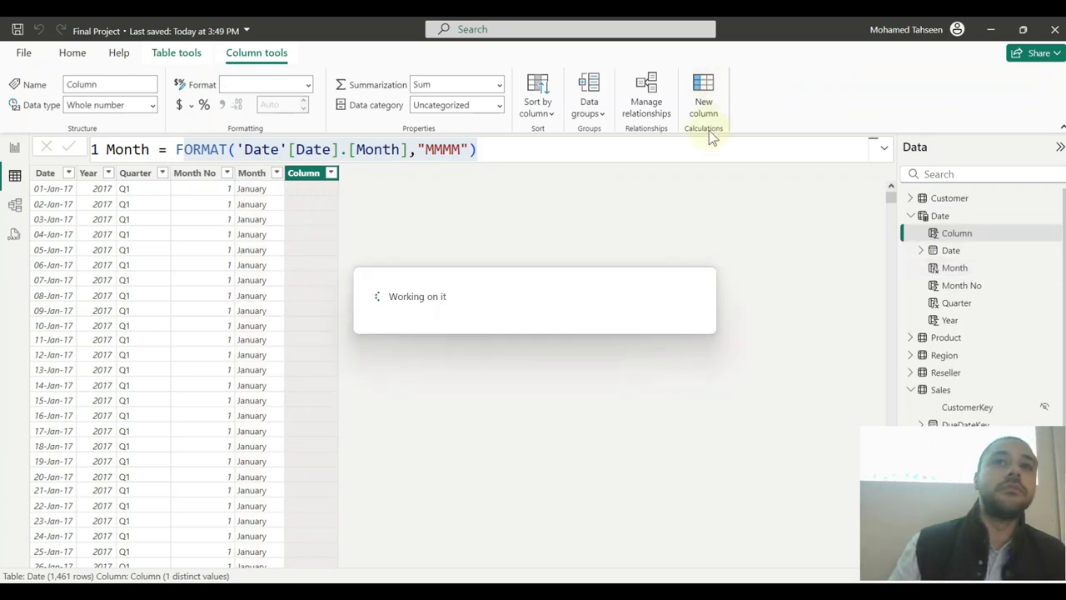
pyautogui.doubleClick(131, 150)
pyautogui.write('Day og')
pyautogui.press('BackSpace')
pyautogui.press('BackSpace')
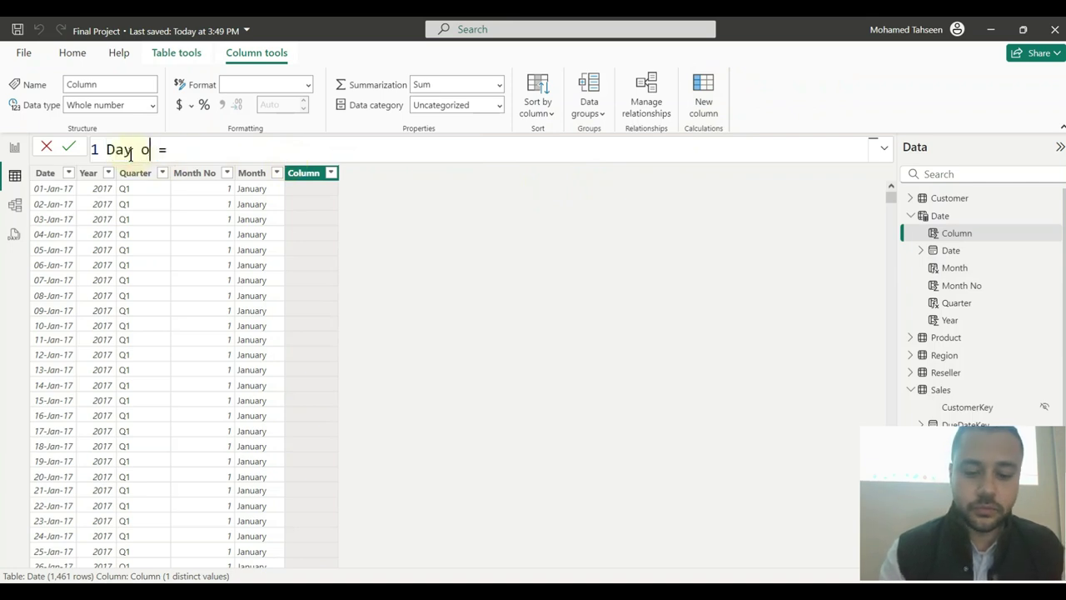
pyautogui.write('Of Week')
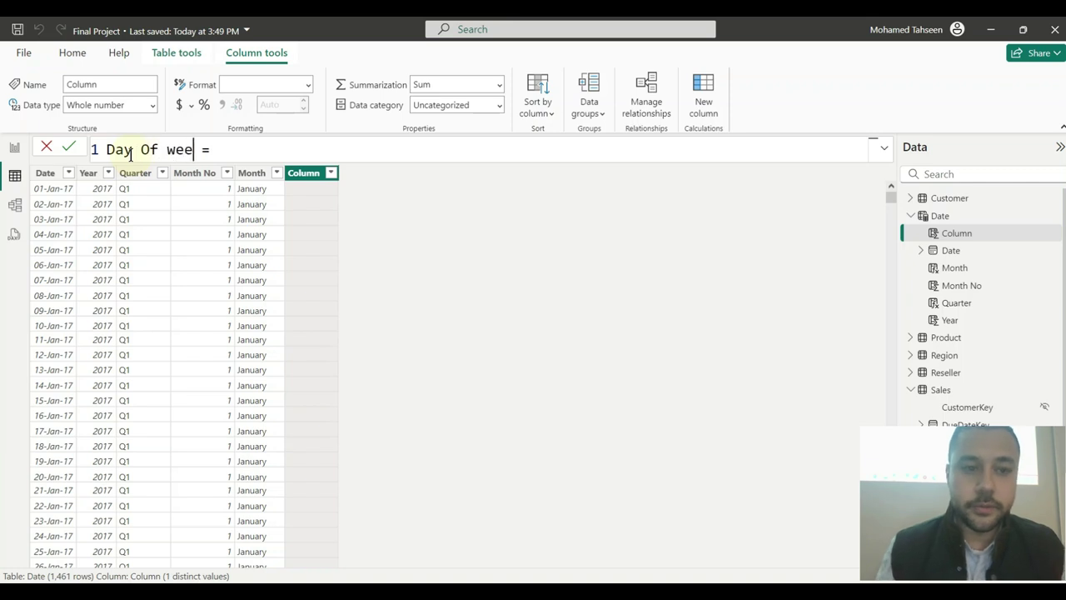
# - Start the Day Of week formula with the FORMAT function and 'Date'[Date] as its value
pyautogui.click(260, 150)
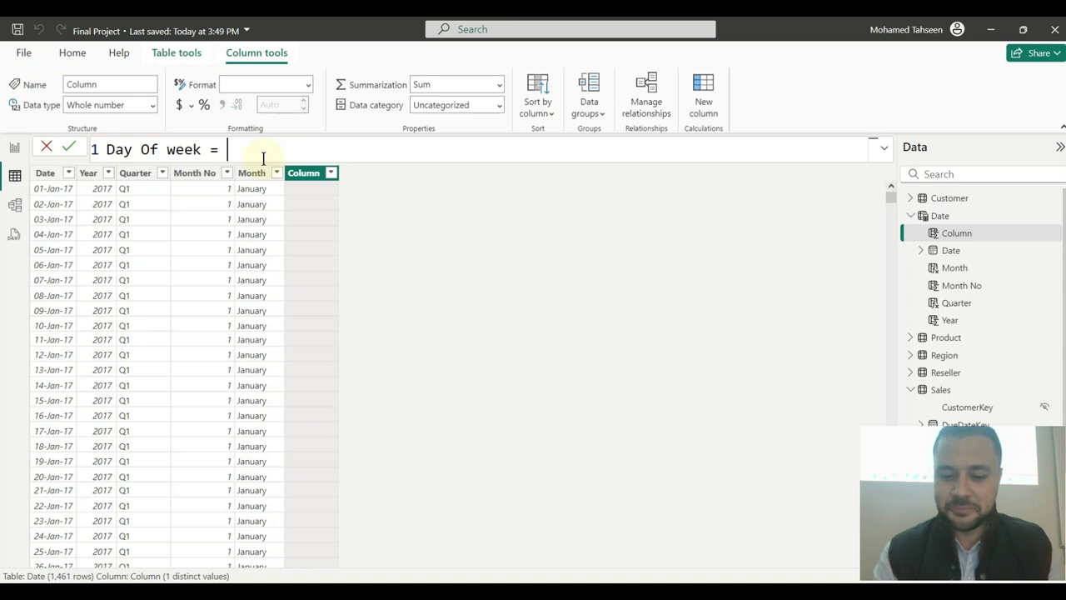
pyautogui.write('fo')
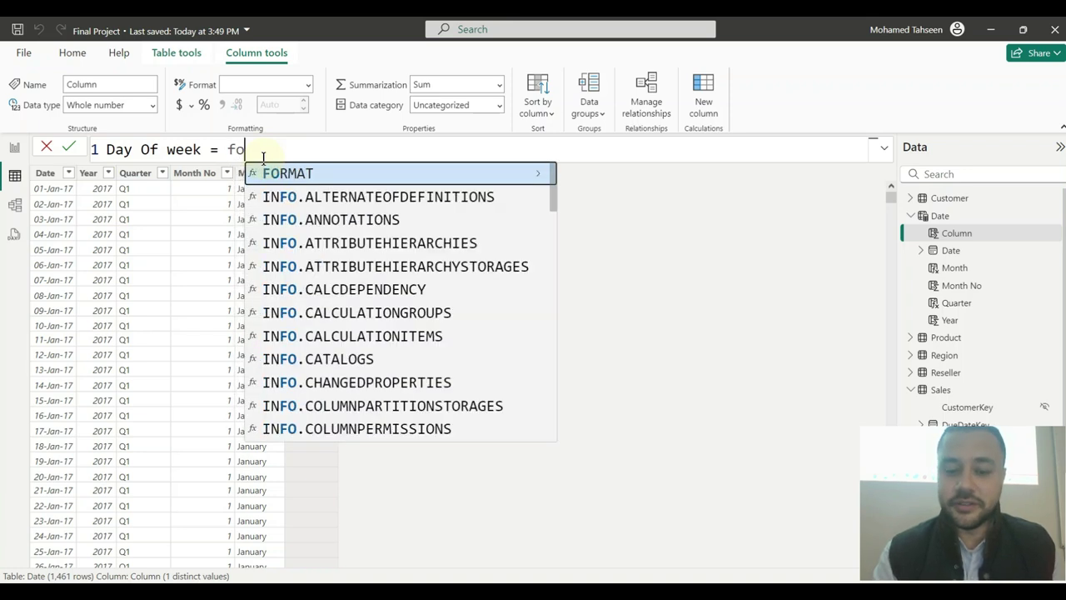
pyautogui.press('BackSpace')
pyautogui.press('BackSpace')
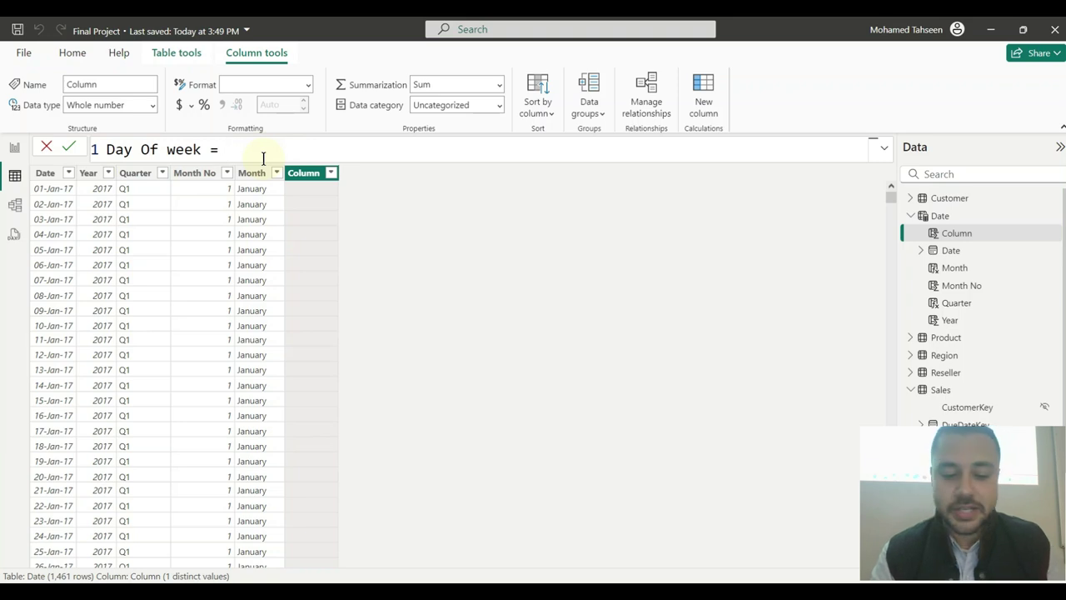
pyautogui.write('forma')
pyautogui.press('Tab')
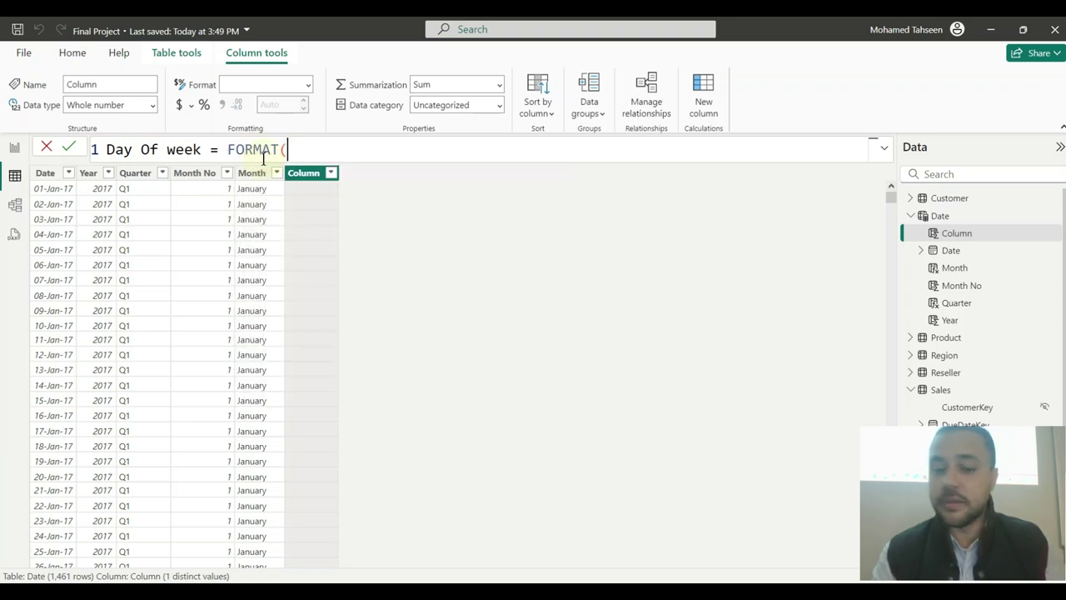
pyautogui.write('date')
pyautogui.press('Down')
pyautogui.press('Tab')
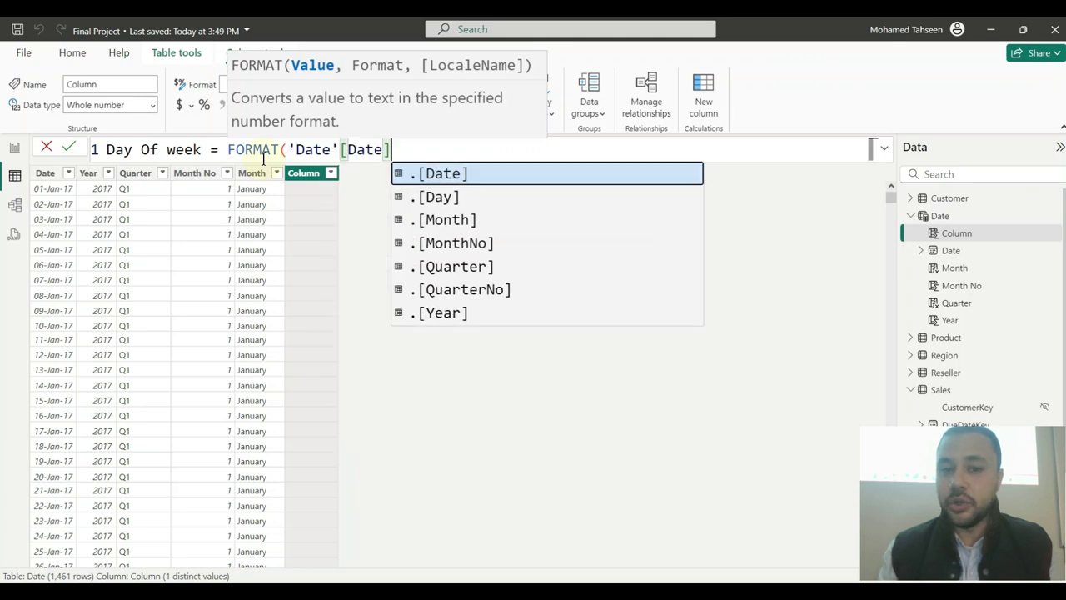
# - Extend the value to 'Date'[Date].[Day], set the format to "DDDD", and commit the Day Of week formula
pyautogui.click(454, 200)
pyautogui.write(',')
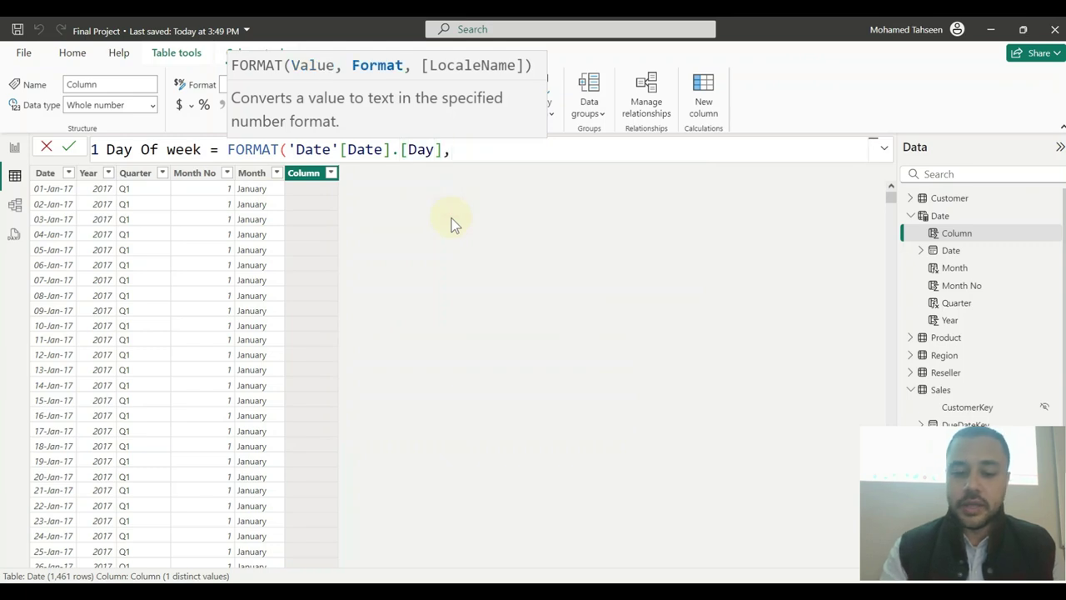
pyautogui.write('"DDDD"')
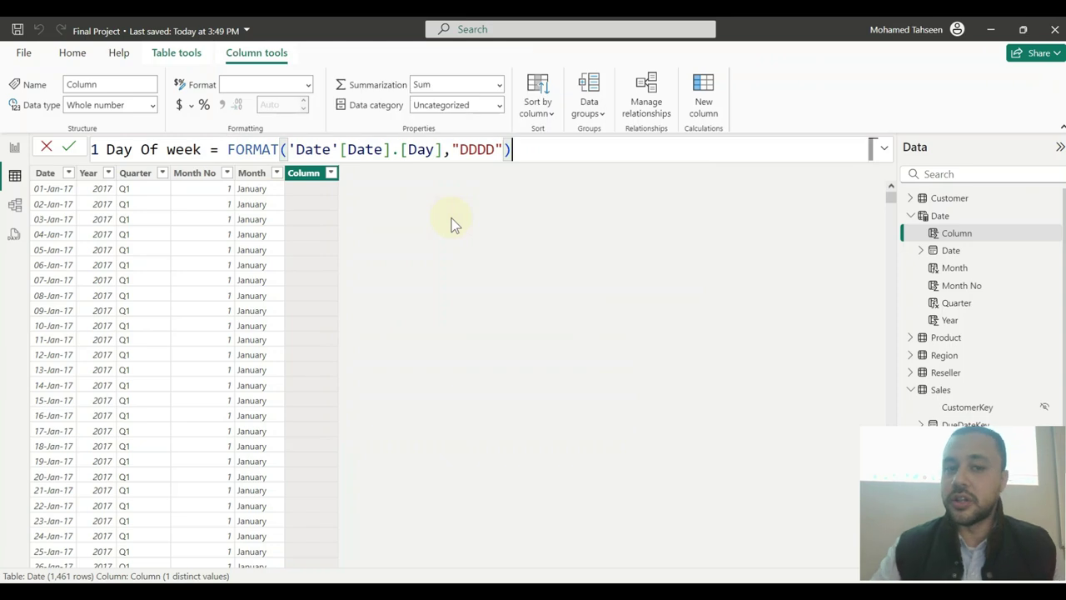
pyautogui.write(')')
pyautogui.press('Return')
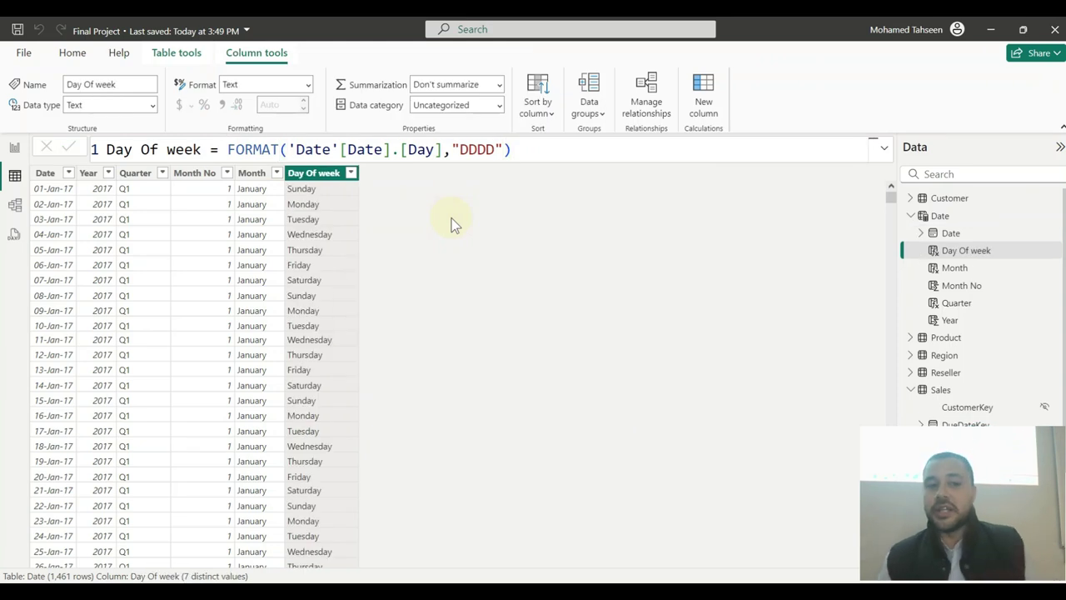
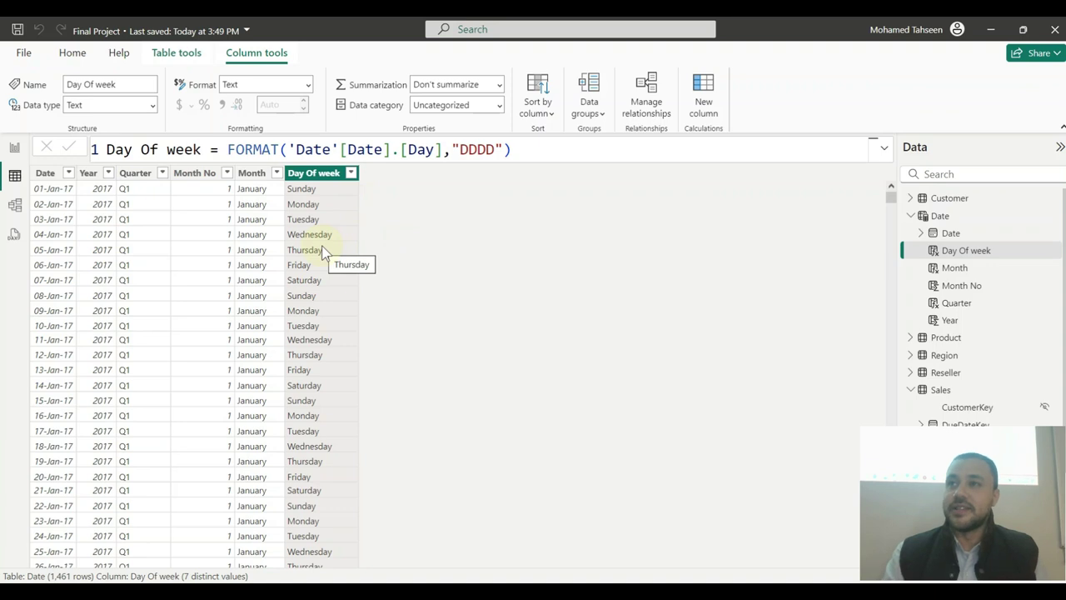
# - Review the remaining Date table tasks, items 10 to 18, in Final Project.pdf and return to Power BI
pyautogui.click(419, 253)
pyautogui.moveTo(726, 593)
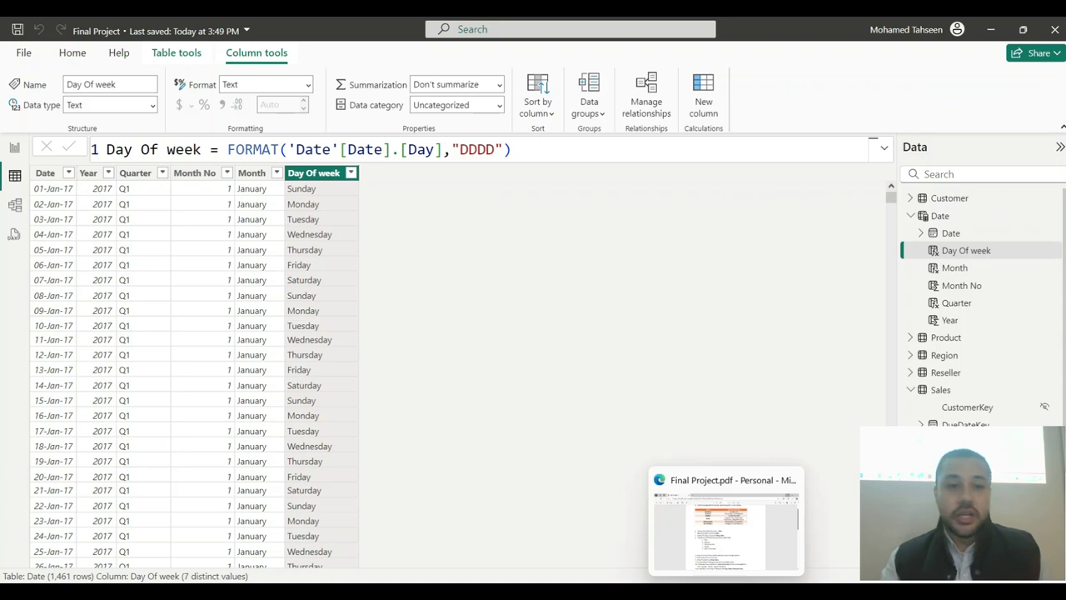
pyautogui.click(138, 172)
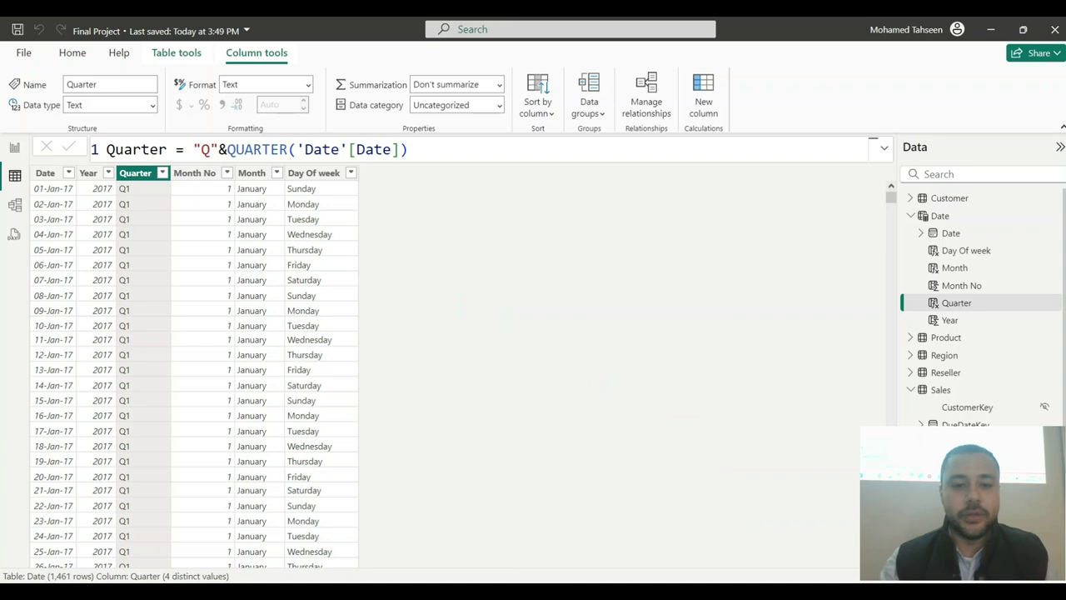
pyautogui.hotkey('alt', 'Tab')
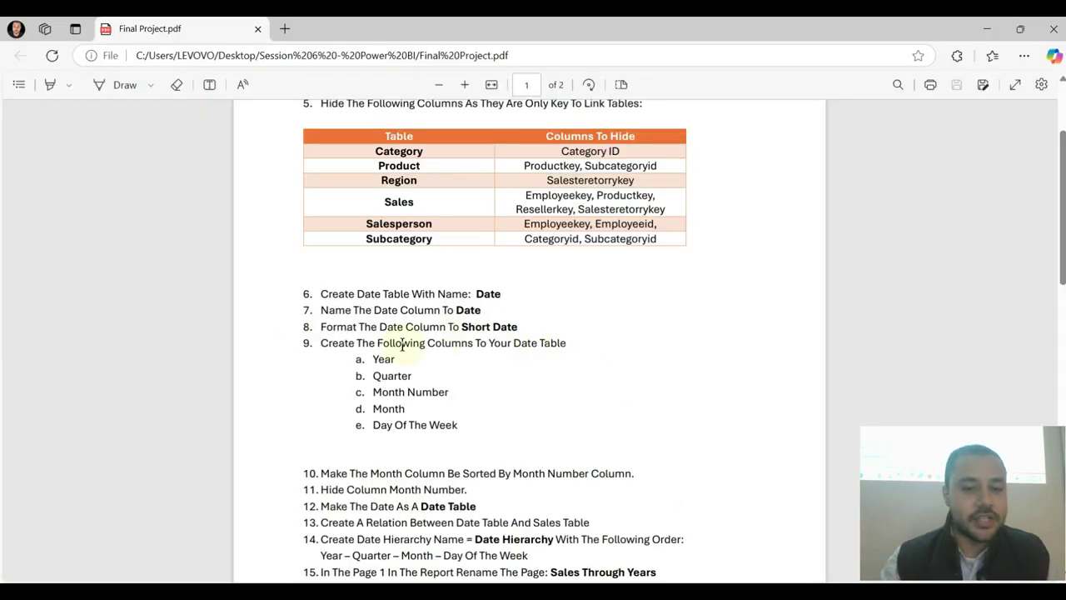
pyautogui.scroll(-2, 463, 395)
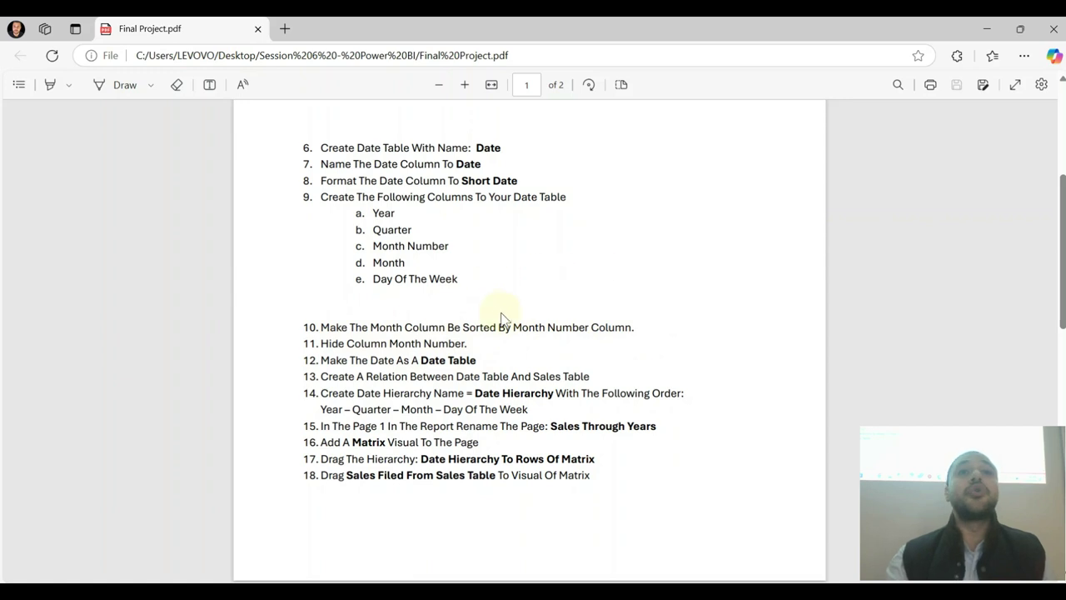
pyautogui.click(986, 33)
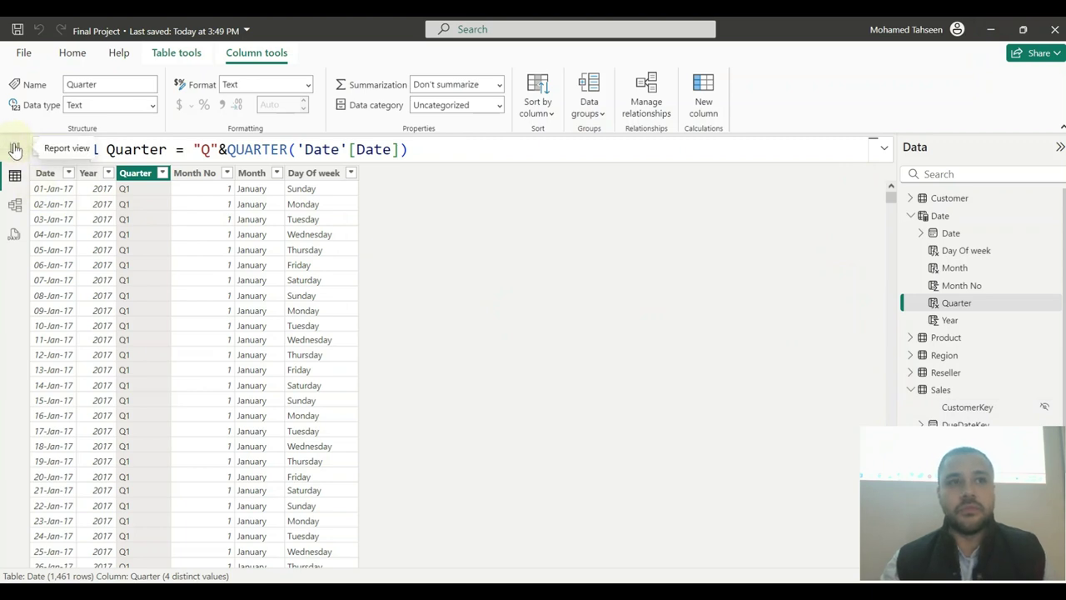
# - Open the model view with the Data and Properties panes collapsed, and move the Date table card level with the Reseller card
pyautogui.click(15, 148)
pyautogui.click(15, 177)
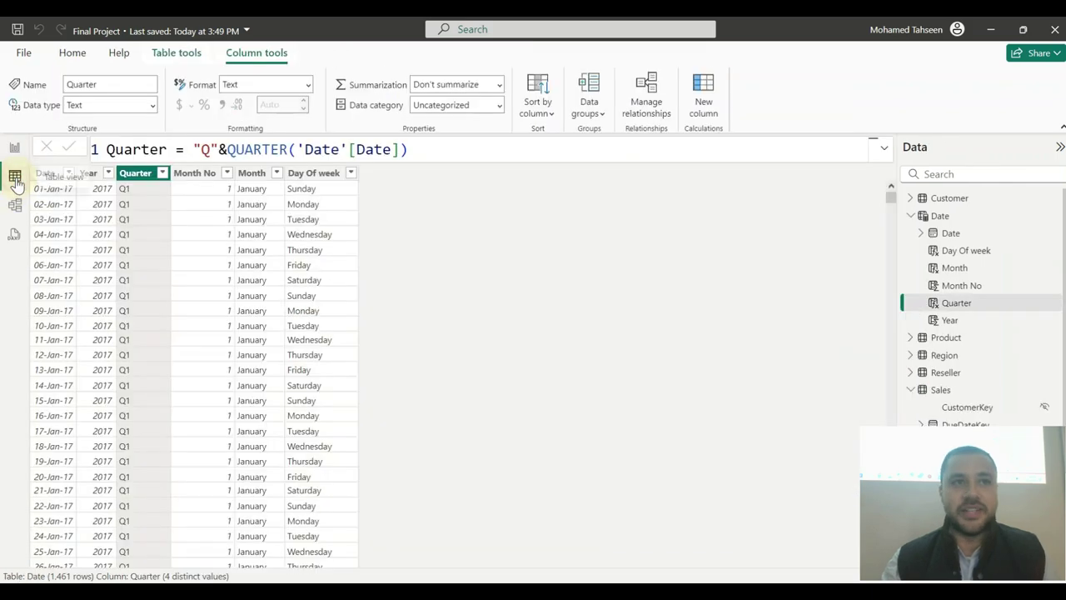
pyautogui.click(10, 206)
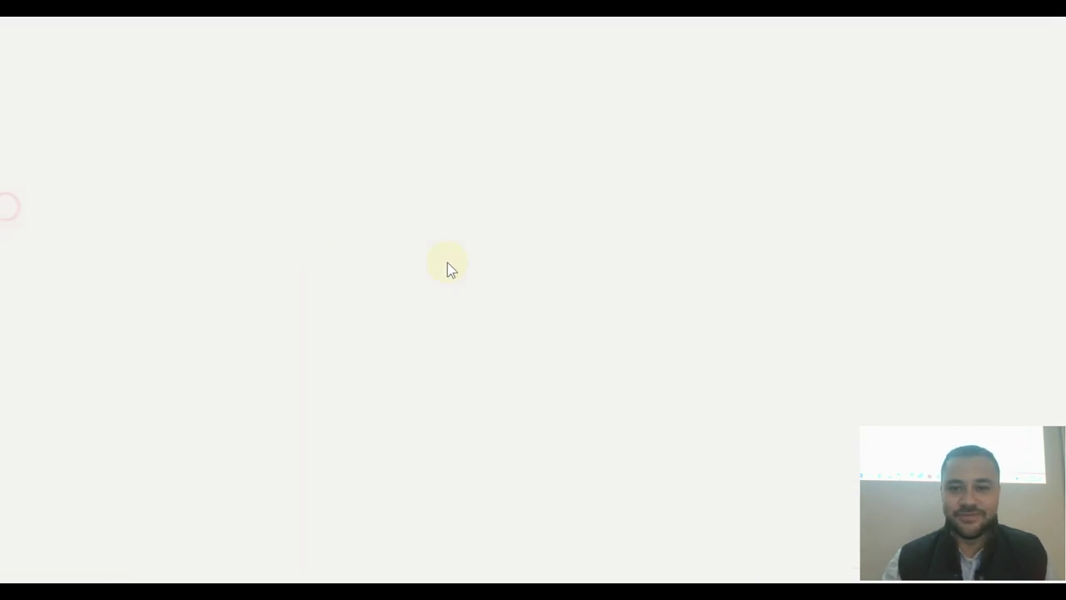
pyautogui.click(1028, 409)
pyautogui.click(805, 352)
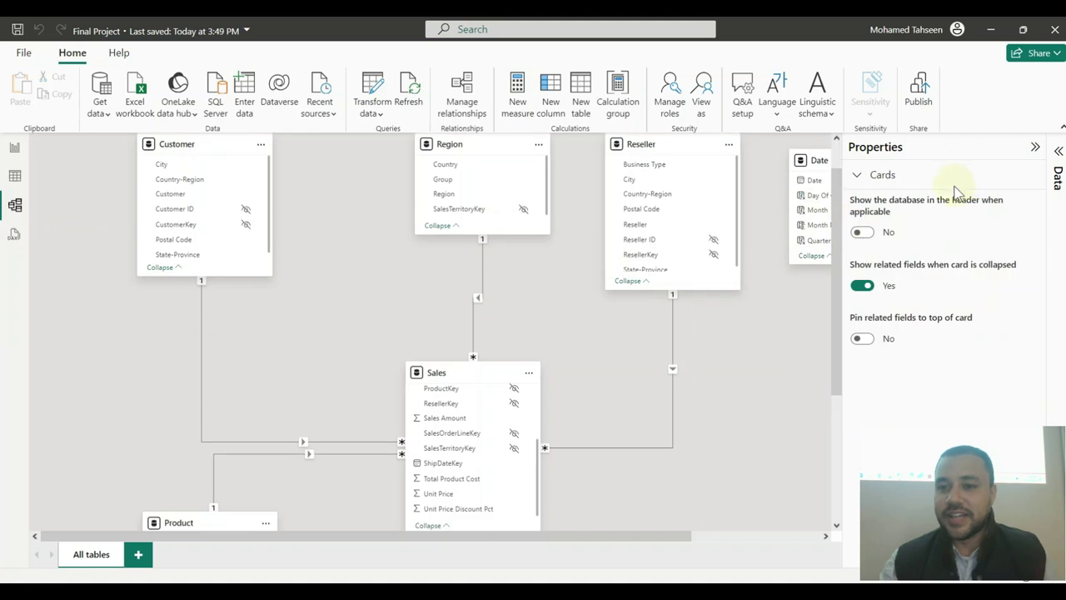
pyautogui.click(1034, 146)
pyautogui.click(849, 304)
pyautogui.moveTo(850, 167); pyautogui.dragTo(878, 144)
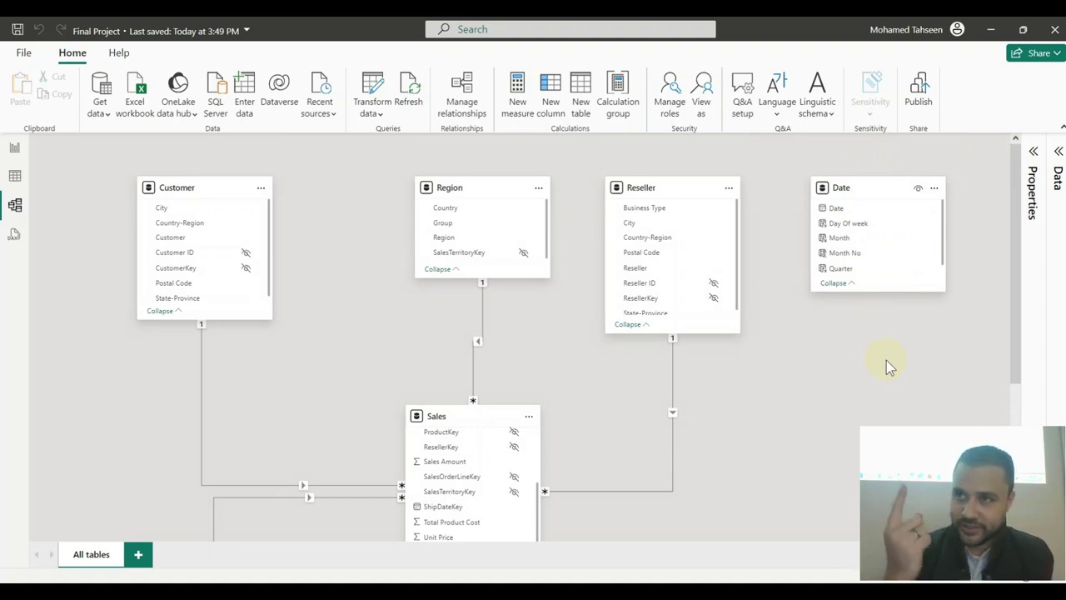
# - Create a new calculated table in the model and name it "Date table 2"
pyautogui.click(581, 100)
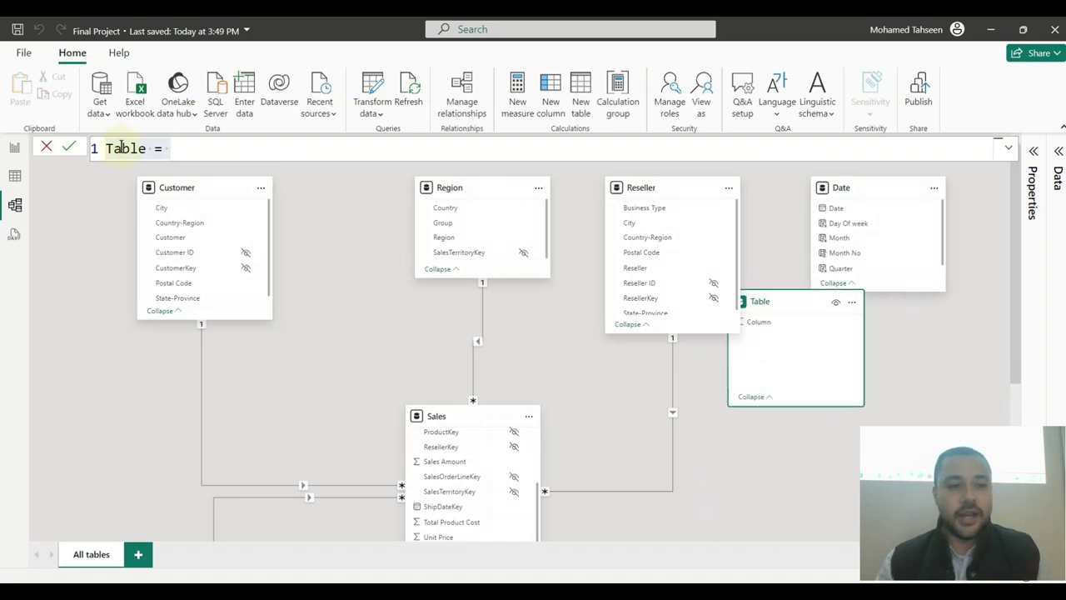
pyautogui.doubleClick(123, 148)
pyautogui.write('Date tab')
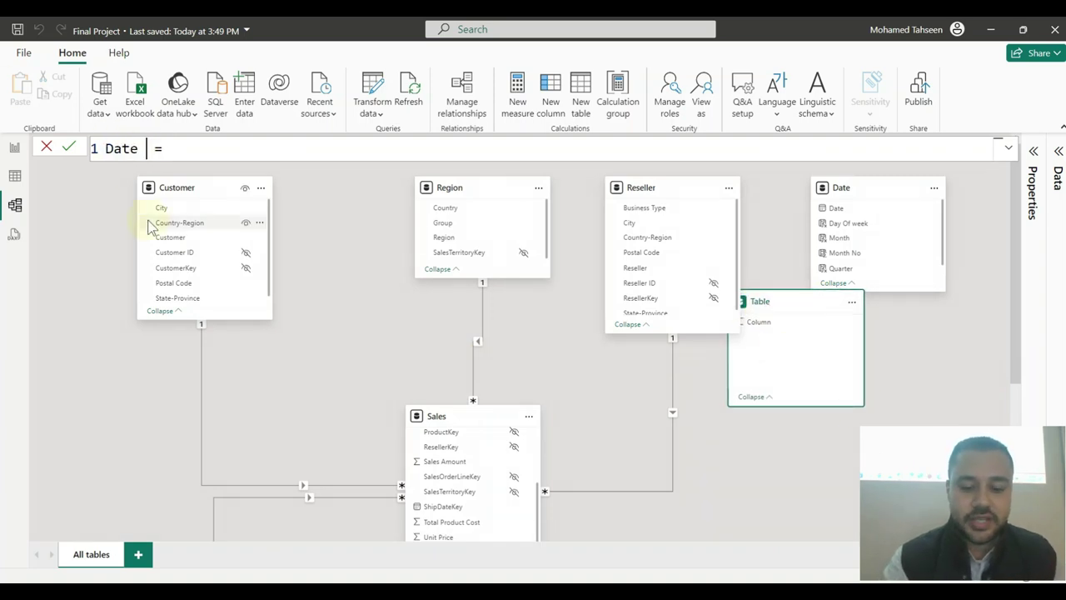
pyautogui.write('le 2')
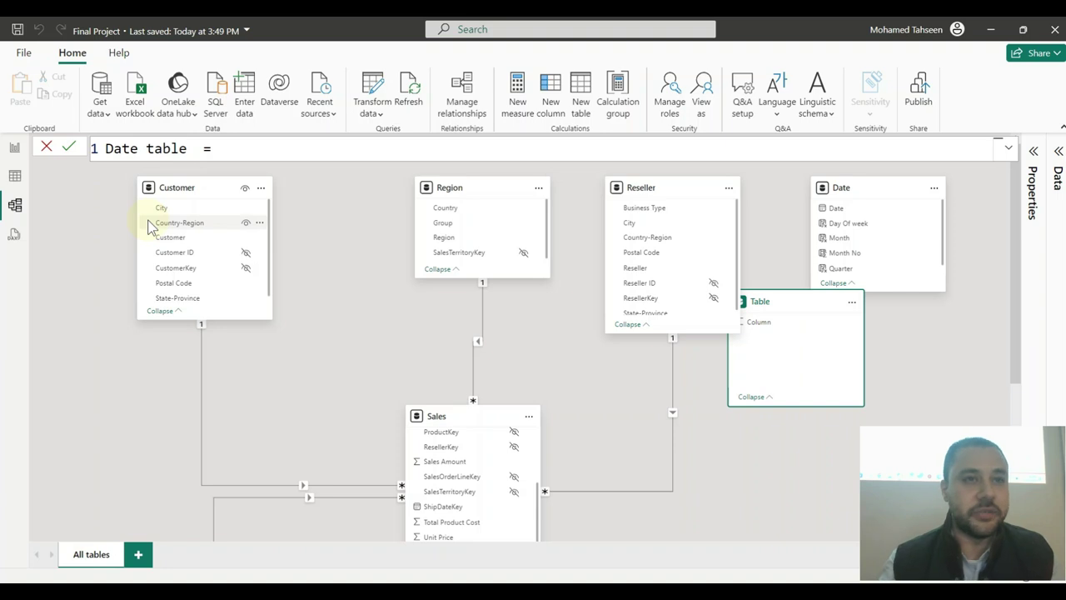
# - Start the Date table 2 formula with ADDCOLUMNS over CALENDARAUTO() and name the first added column "Year"
pyautogui.click(225, 148)
pyautogui.write('add')
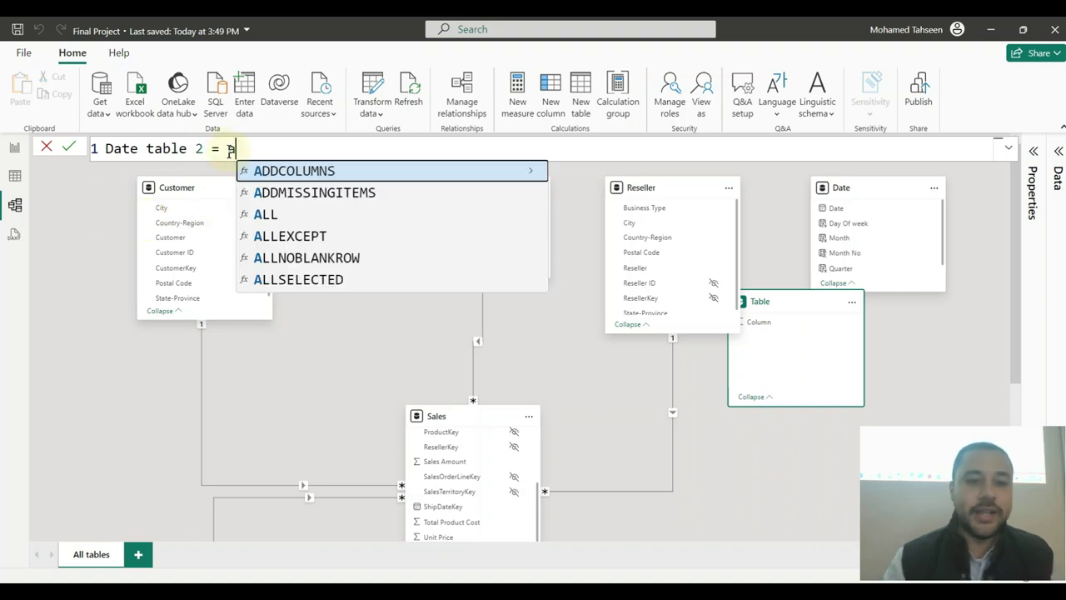
pyautogui.press('Tab')
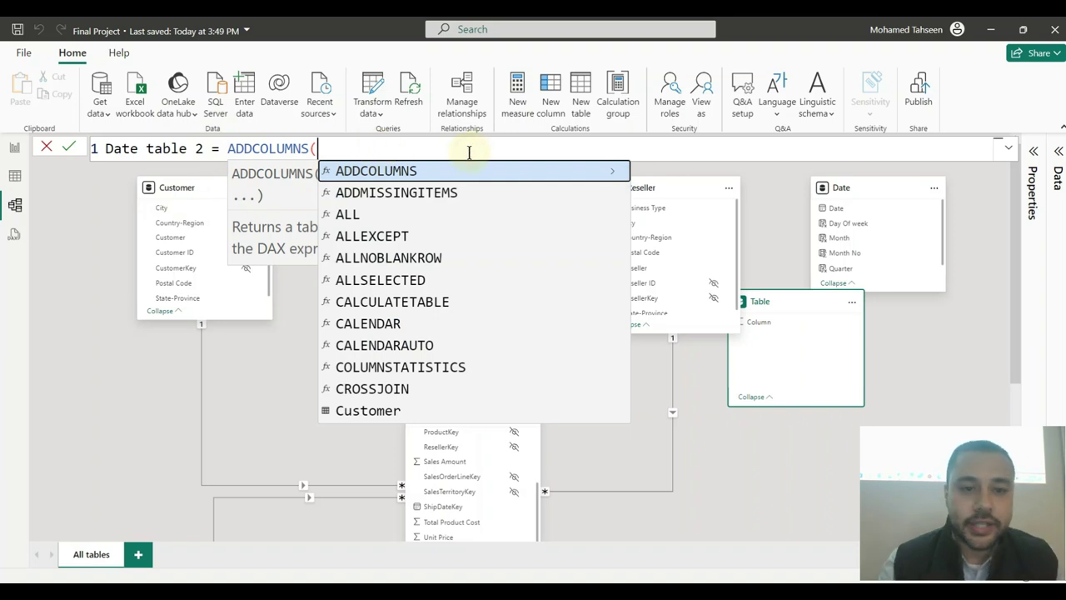
pyautogui.press('Escape')
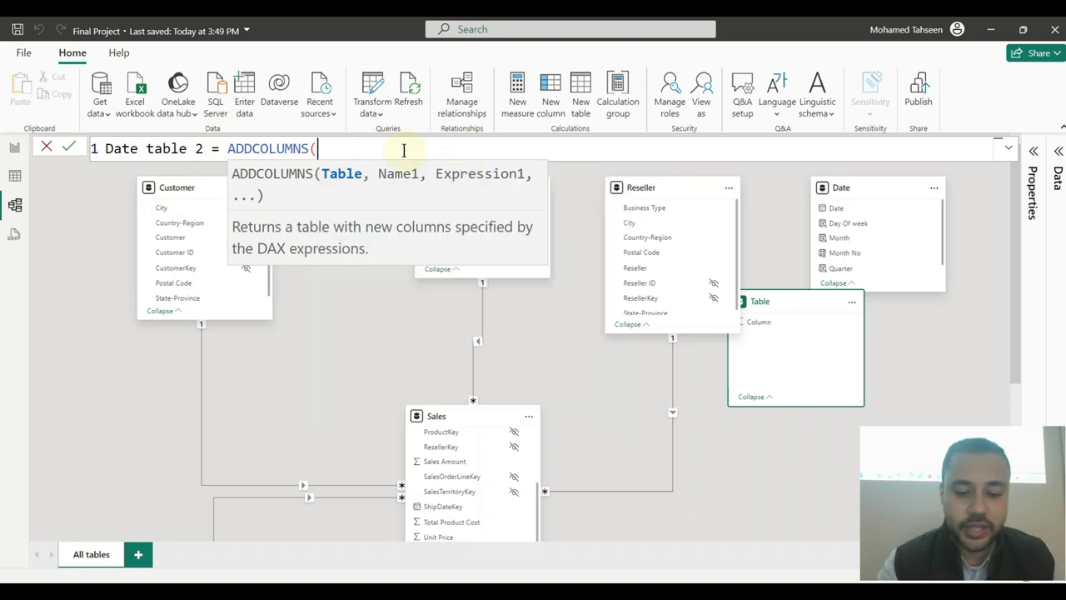
pyautogui.write('cale')
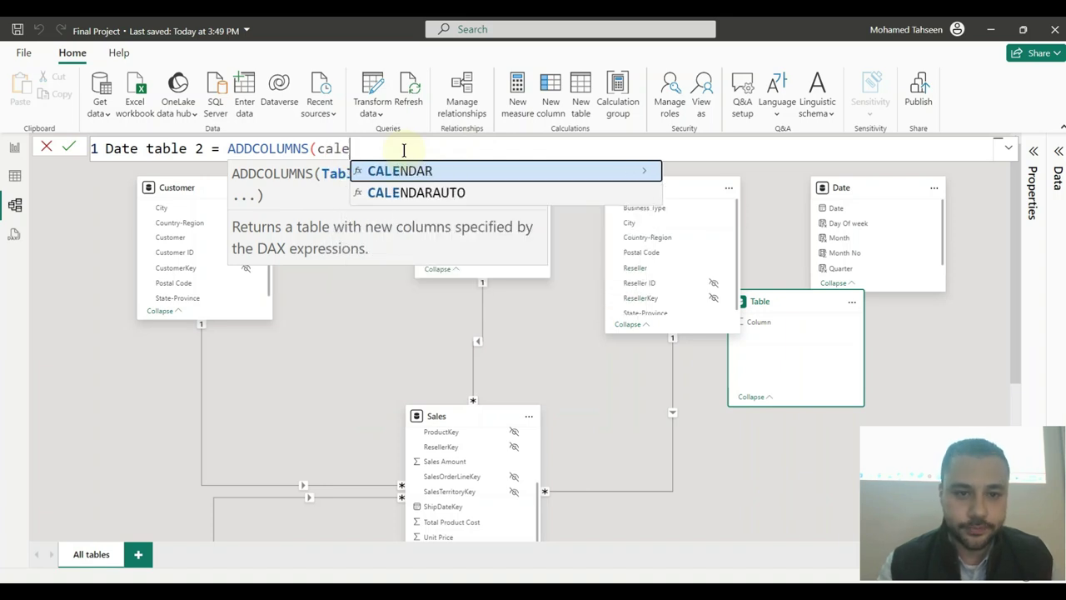
pyautogui.press('Down')
pyautogui.press('Tab')
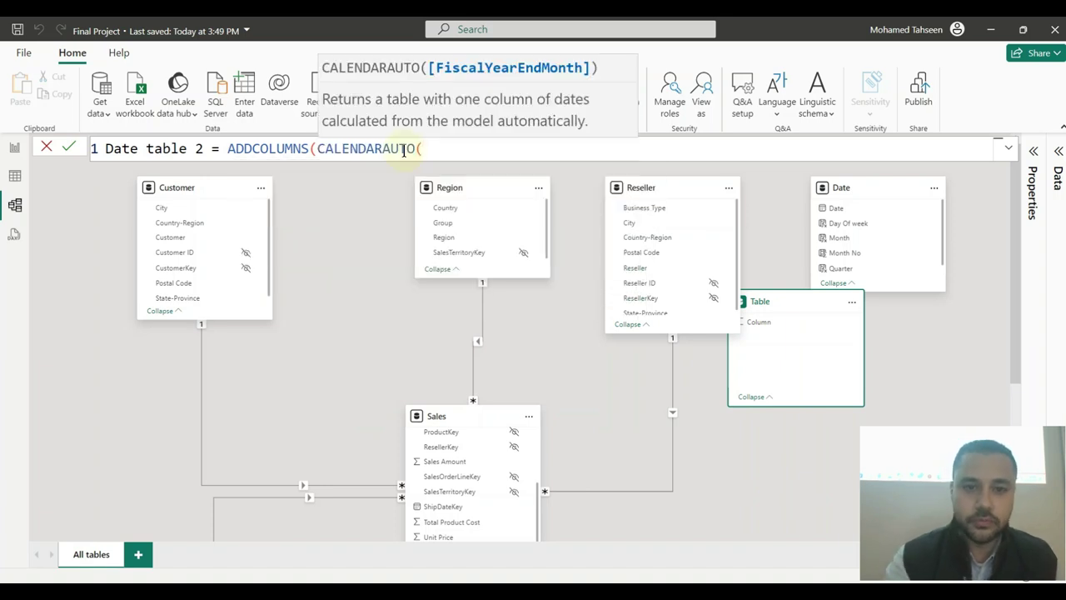
pyautogui.write(')')
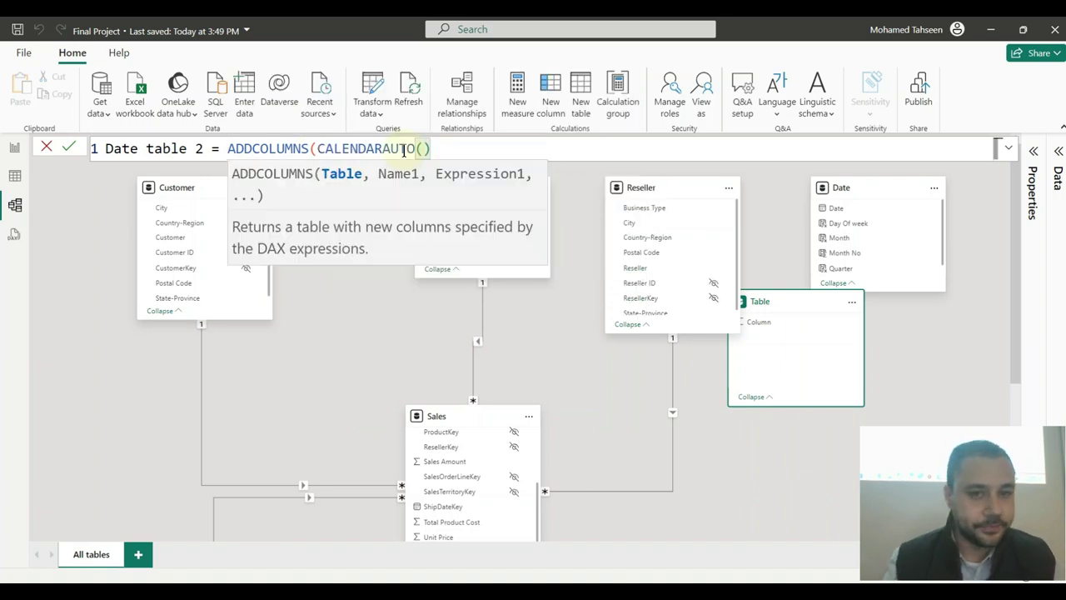
pyautogui.write(',')
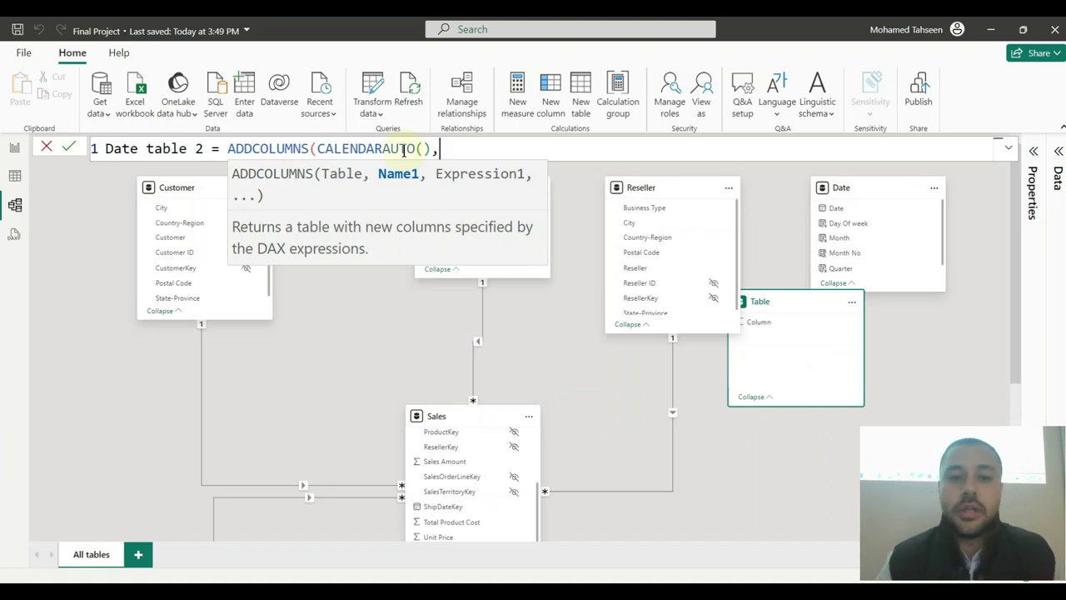
pyautogui.write('"')
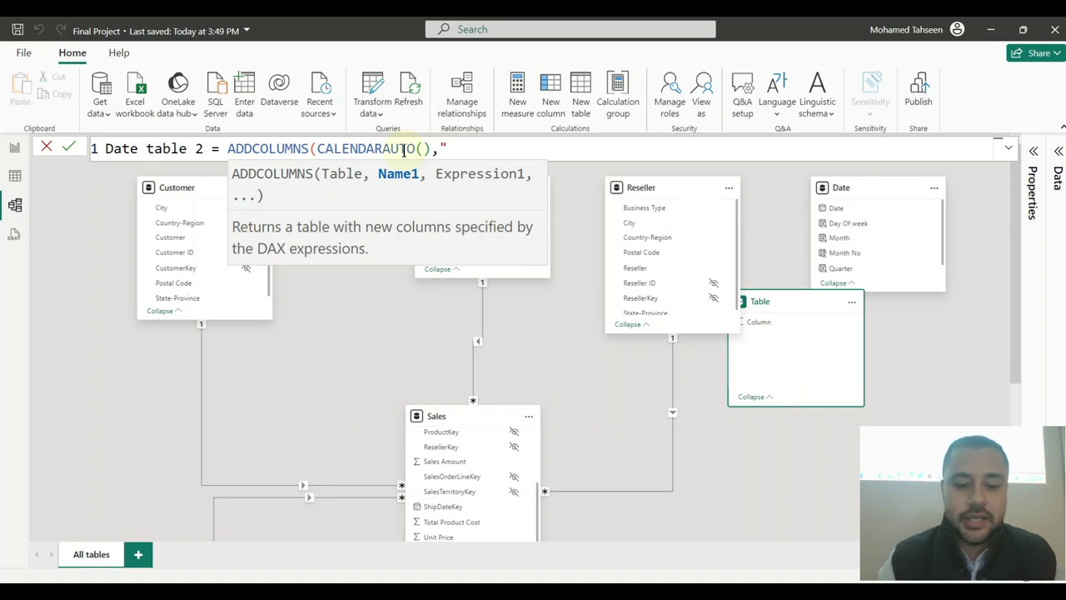
pyautogui.write('Year",')
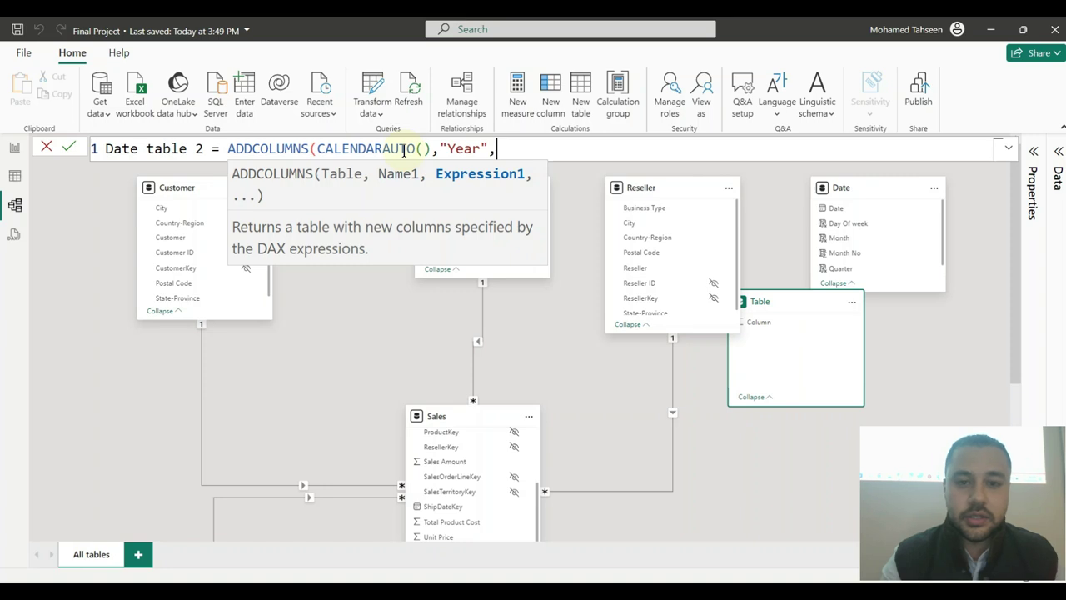
pyautogui.write('year')
pyautogui.press('Down')
pyautogui.press('Down')
pyautogui.press('Down')
pyautogui.press('Down')
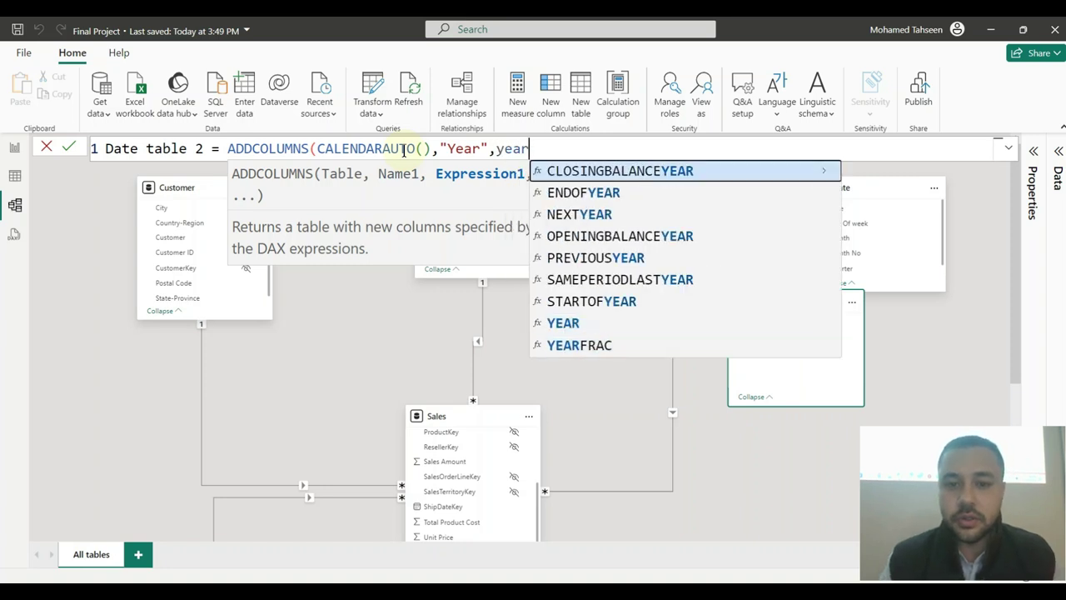
pyautogui.press('Tab')
pyautogui.press('BackSpace')
pyautogui.press('BackSpace')
pyautogui.press('BackSpace')
pyautogui.press('BackSpace')
pyautogui.press('BackSpace')
pyautogui.press('BackSpace')
pyautogui.press('BackSpace')
pyautogui.press('BackSpace')
pyautogui.press('BackSpace')
pyautogui.press('BackSpace')
pyautogui.press('BackSpace')
pyautogui.press('BackSpace')
pyautogui.press('BackSpace')
pyautogui.press('BackSpace')
pyautogui.press('BackSpace')
pyautogui.press('BackSpace')
pyautogui.press('BackSpace')
pyautogui.press('BackSpace')
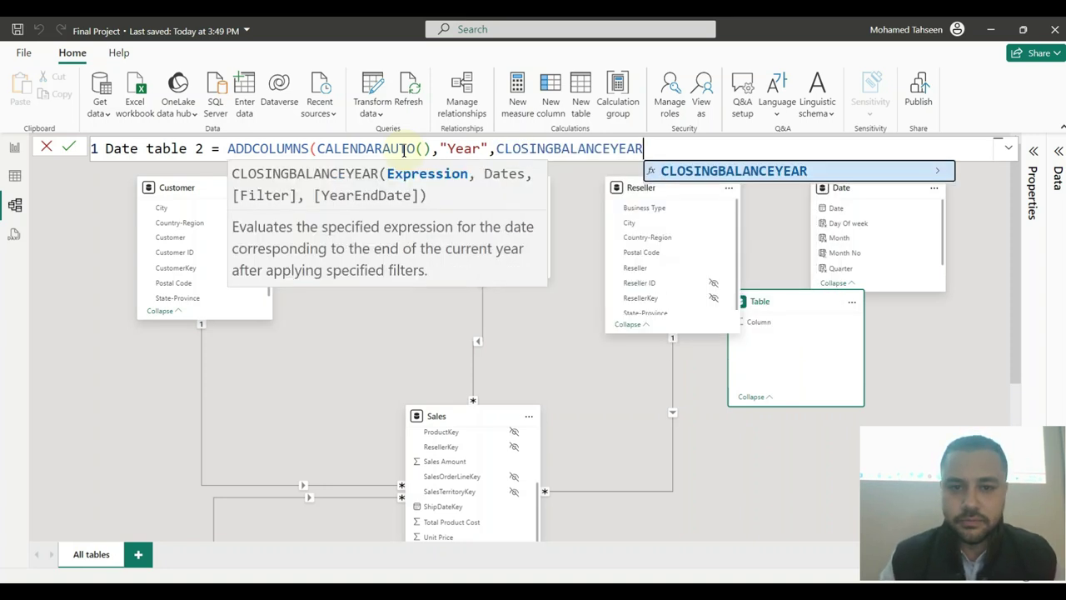
pyautogui.press('BackSpace')
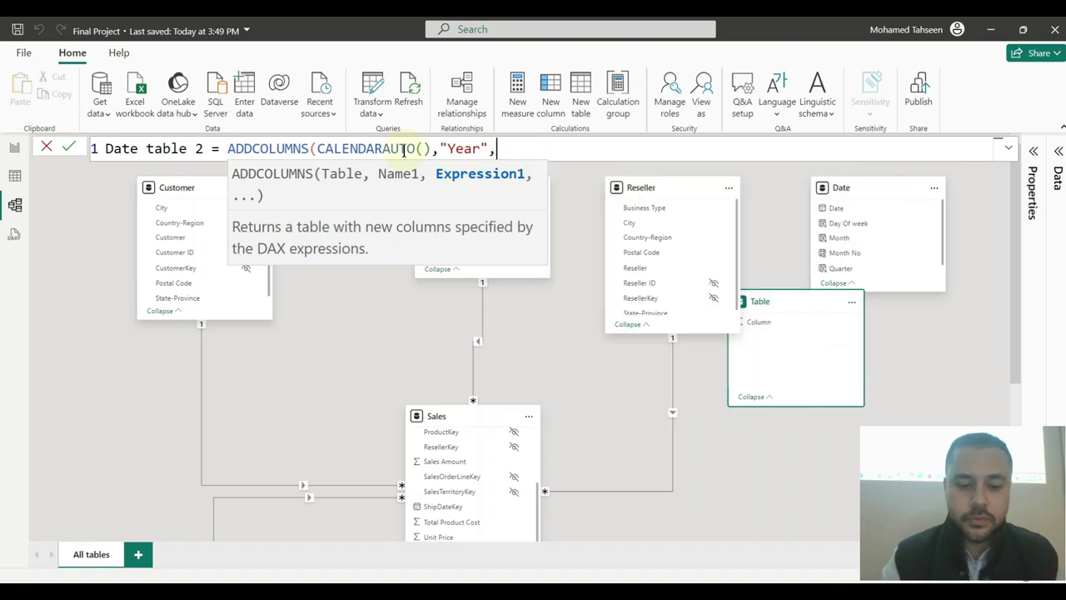
# - Give the "Year" column the expression YEAR([Date]) and end it with a comma
pyautogui.write('year')
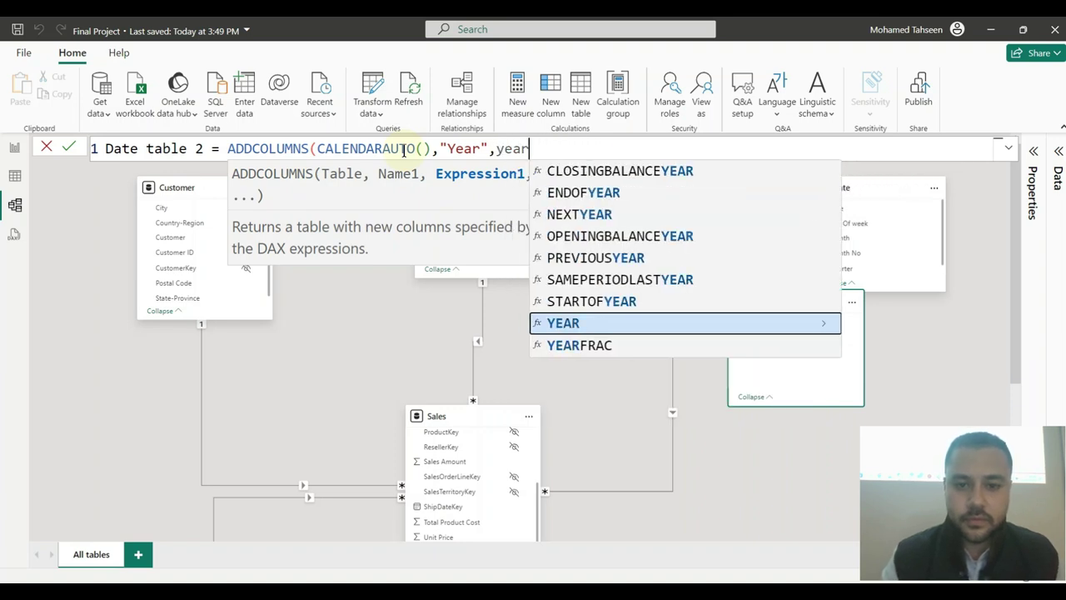
pyautogui.press('Tab')
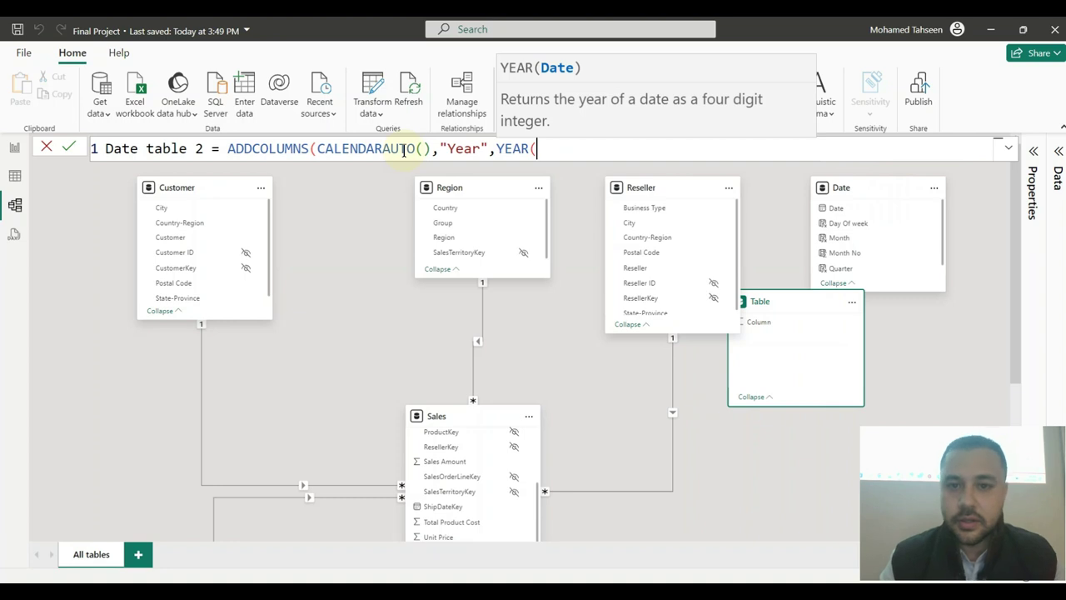
pyautogui.write('da')
pyautogui.press('Up')
pyautogui.press('Up')
pyautogui.press('Up')
pyautogui.press('Up')
pyautogui.press('Up')
pyautogui.press('Down')
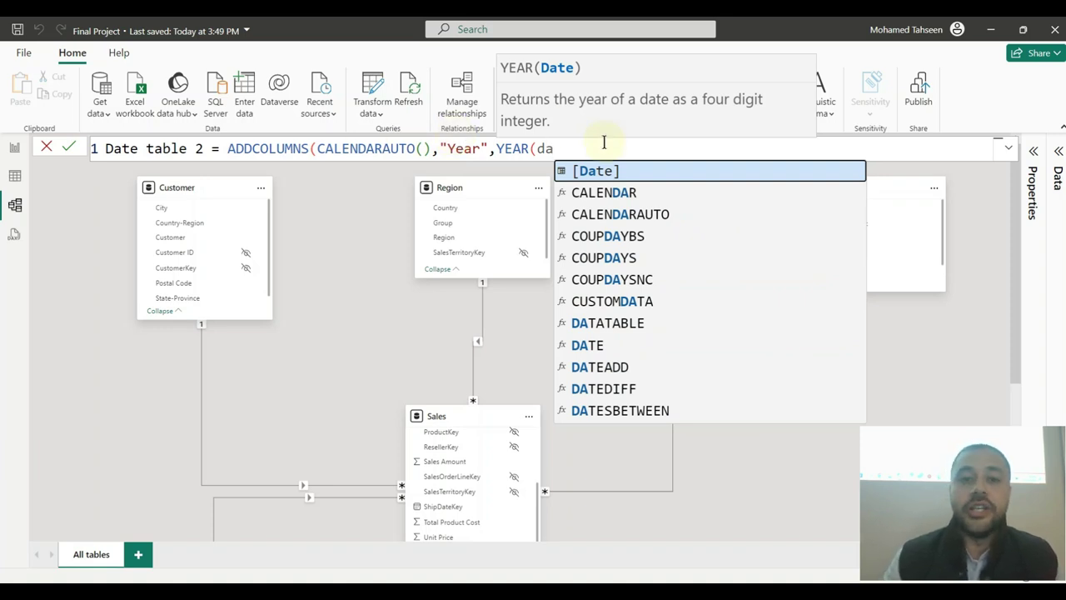
pyautogui.press('BackSpace')
pyautogui.press('BackSpace')
pyautogui.press('BackSpace')
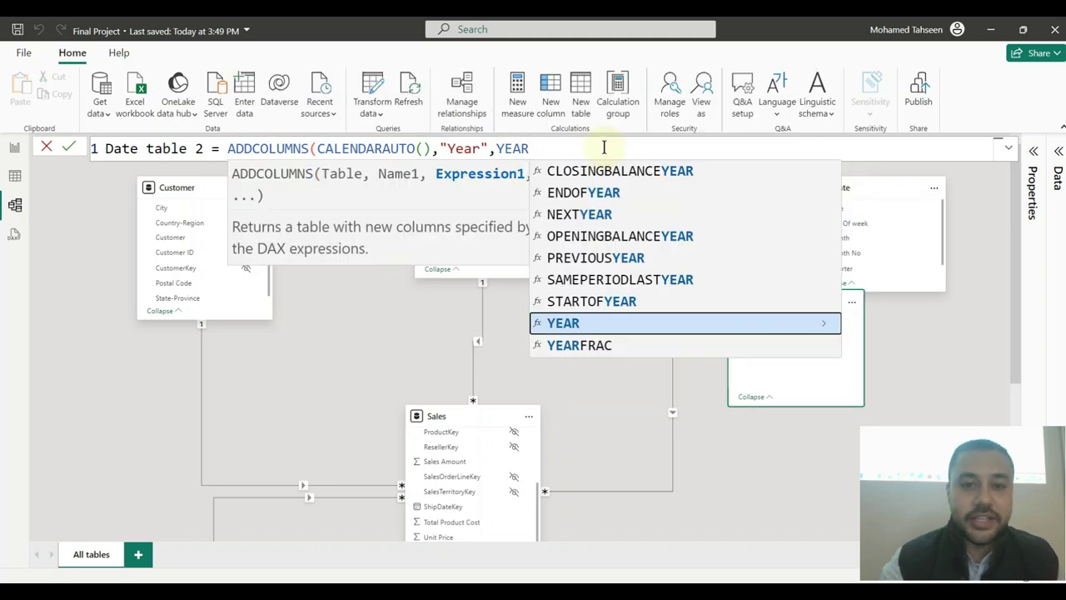
pyautogui.write('(date')
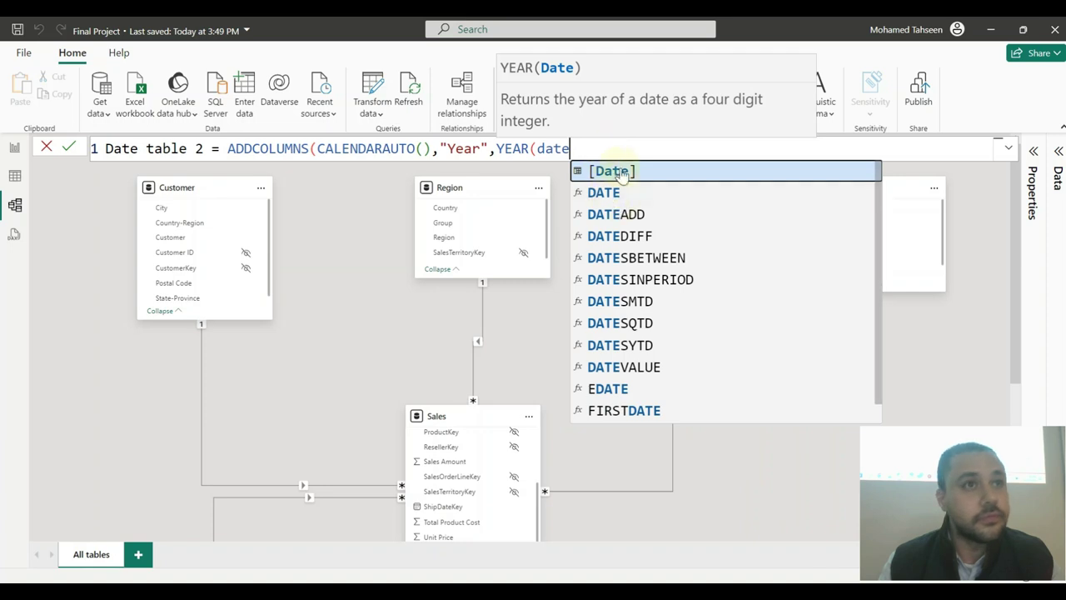
pyautogui.click(614, 172)
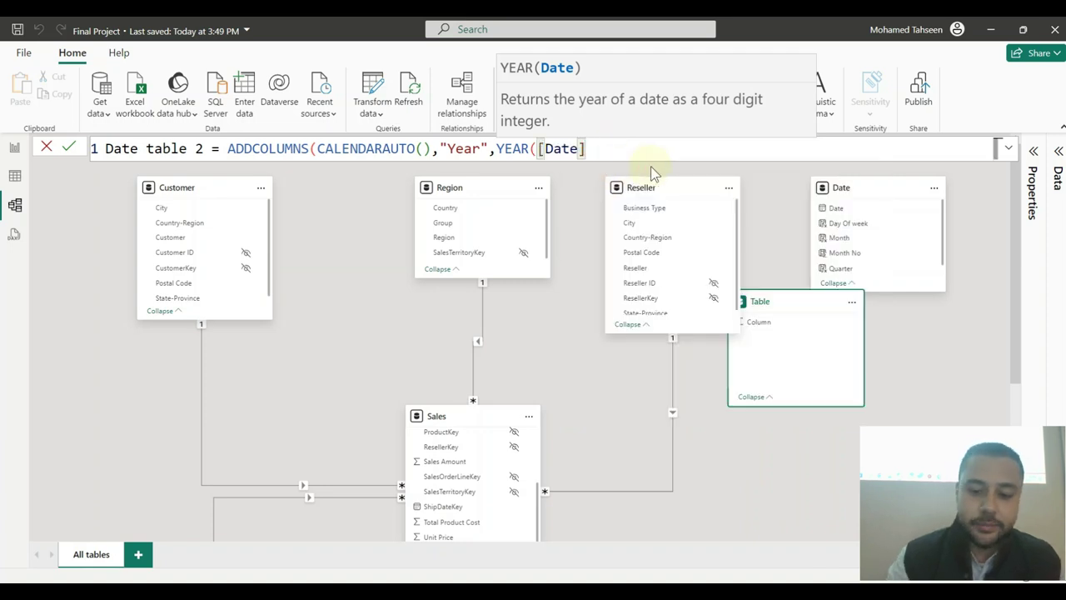
pyautogui.write('),')
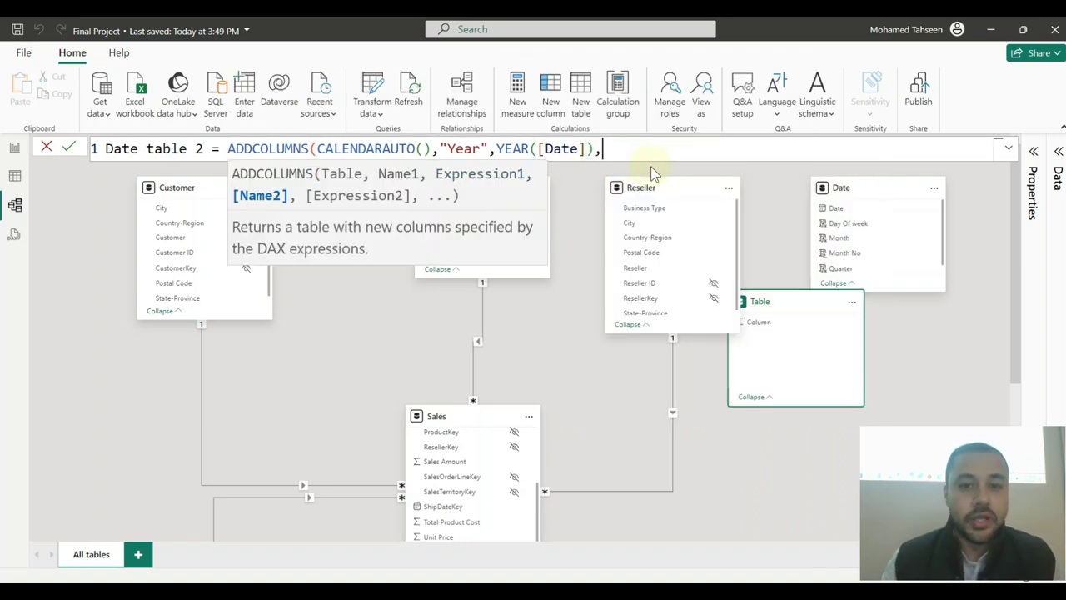
# - Break the formula so the "Year" column sits on its own line, with empty lines below for more columns
pyautogui.hotkey('shift', 'Return')
pyautogui.hotkey('shift', 'Return')
pyautogui.hotkey('shift', 'Return')
pyautogui.hotkey('shift', 'Return')
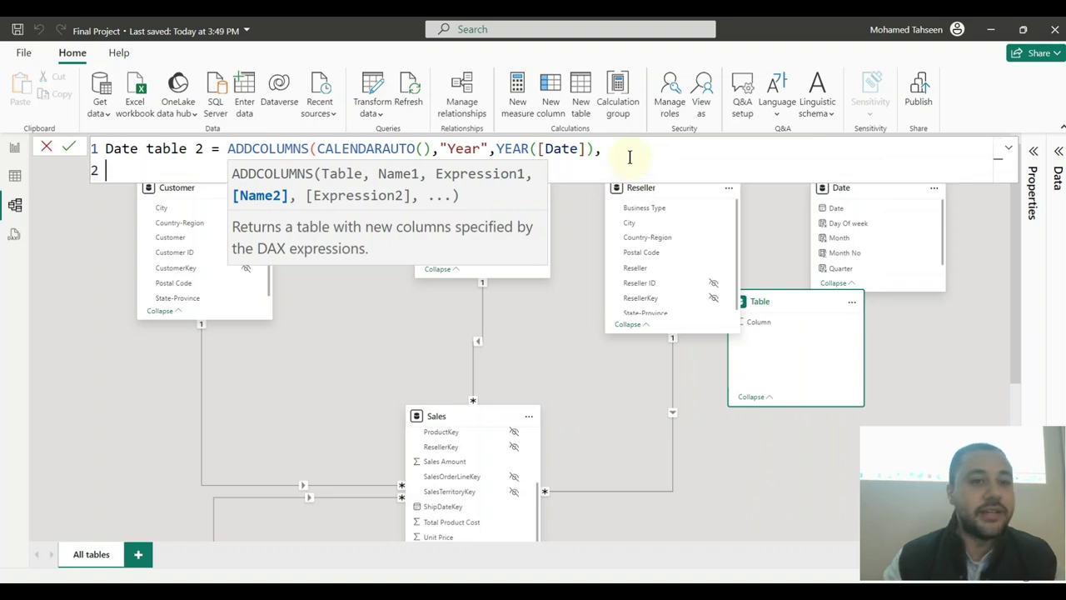
pyautogui.click(439, 150)
pyautogui.hotkey('shift', 'Return')
pyautogui.hotkey('shift', 'Return')
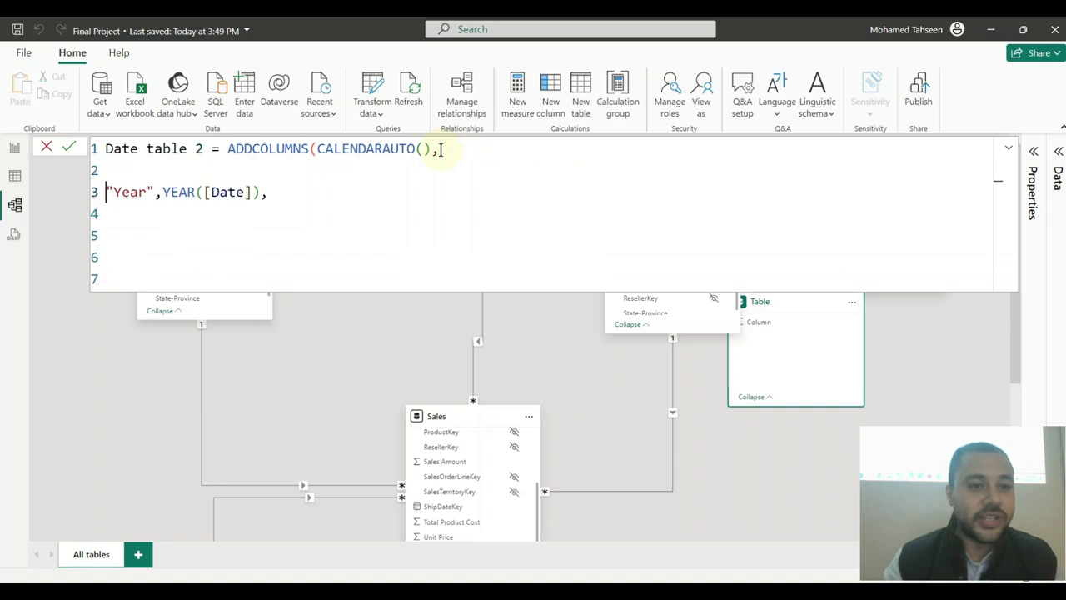
pyautogui.press('BackSpace')
pyautogui.click(184, 201)
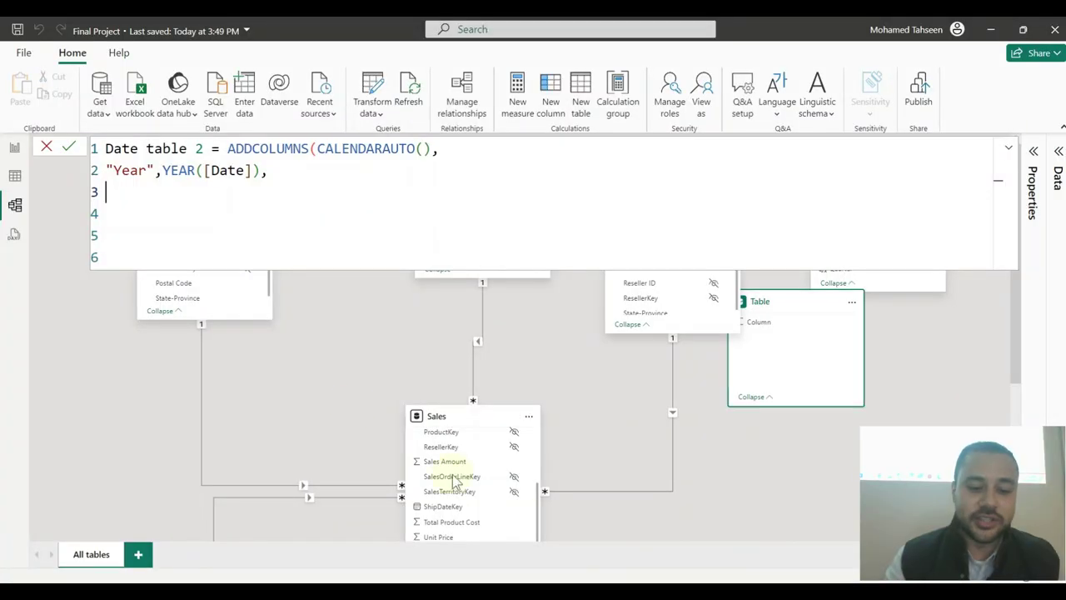
# - Add a "Quarter" column with the expression QUARTER([Date]) on the line below the Year column
pyautogui.write('"')
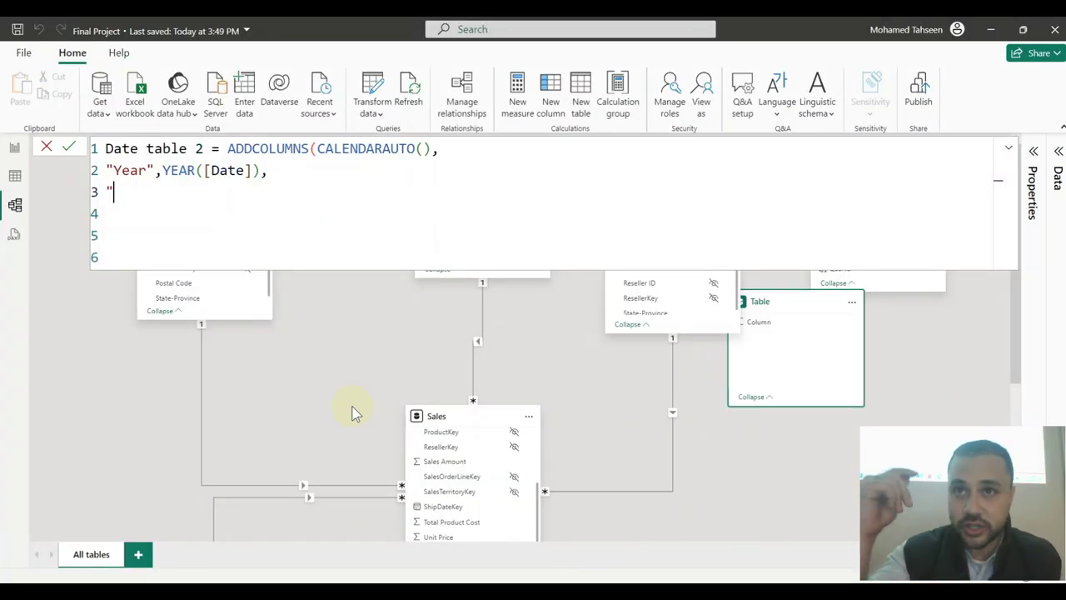
pyautogui.write('Quarter"')
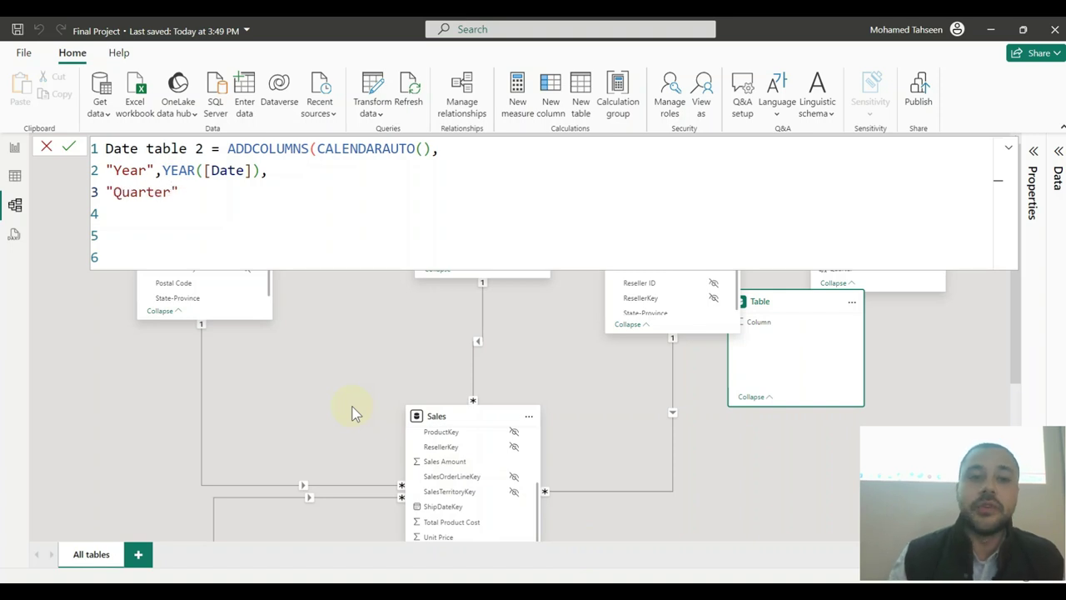
pyautogui.write(',')
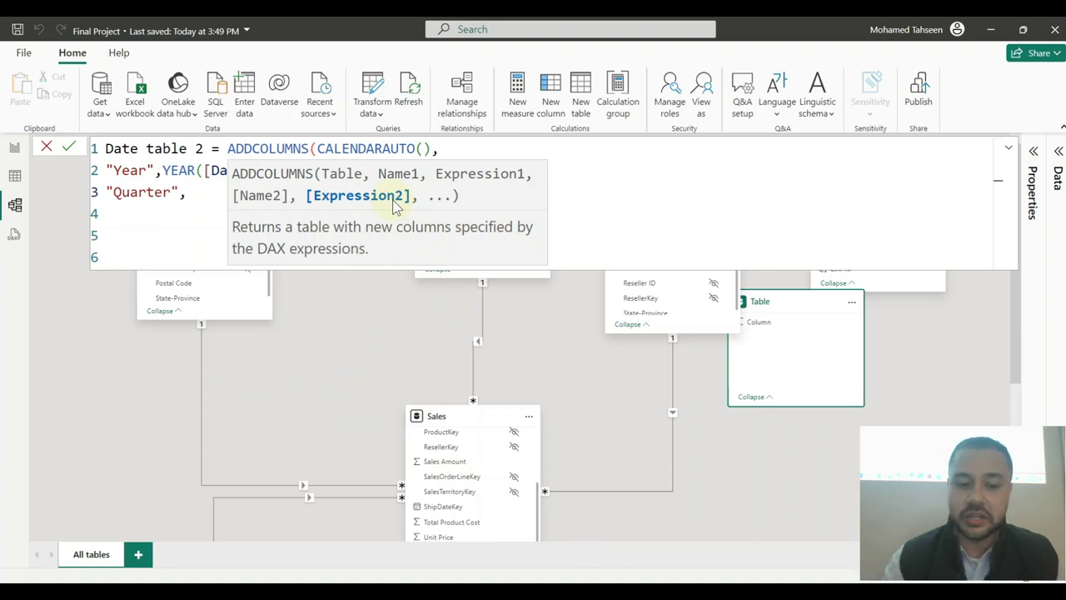
pyautogui.write('quart')
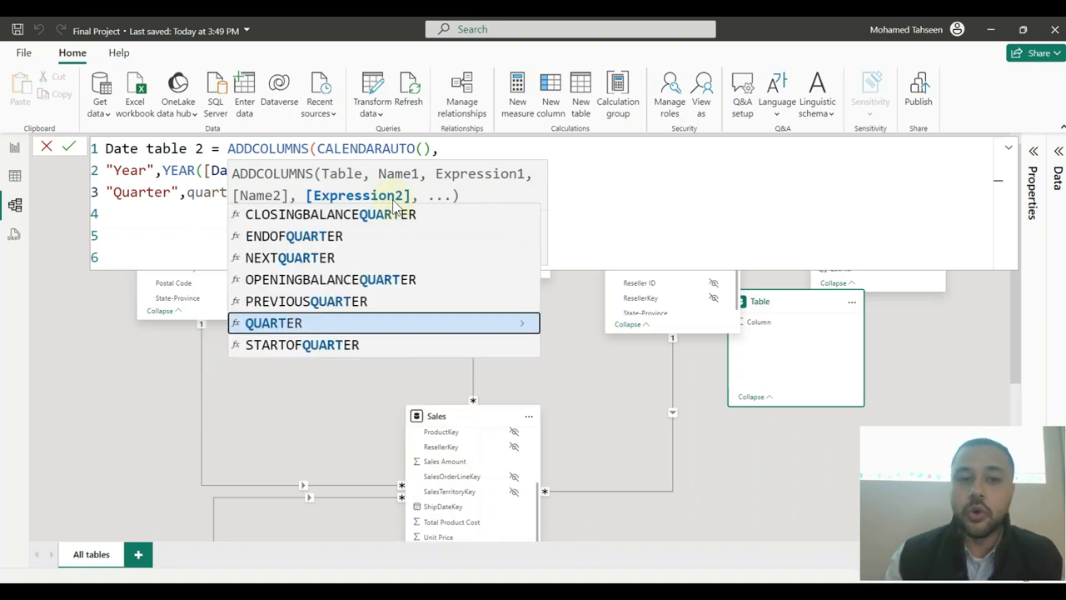
pyautogui.press('Tab')
pyautogui.write('date')
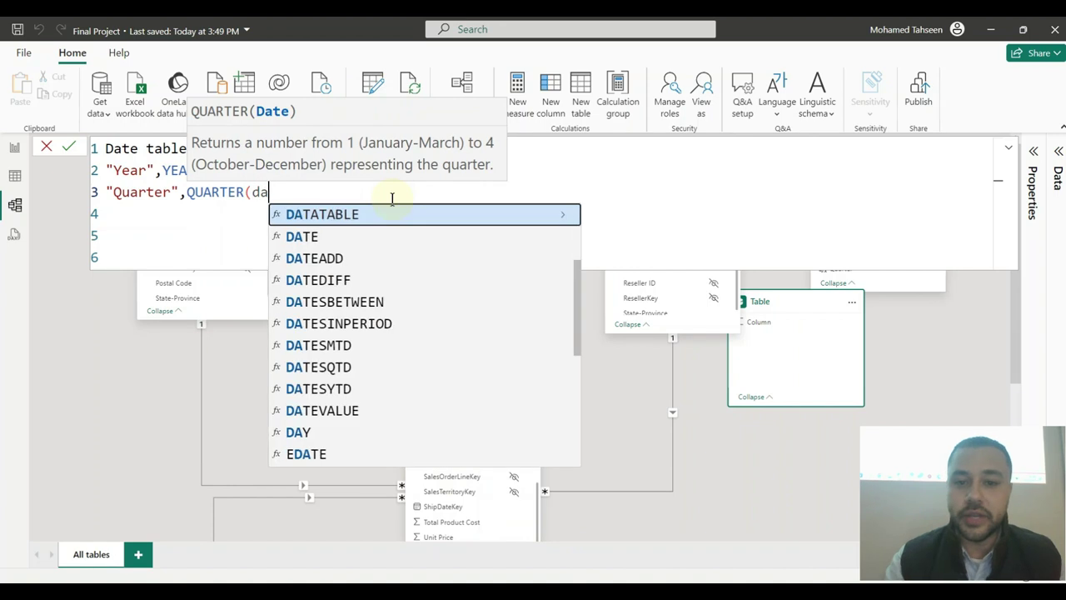
pyautogui.click(400, 214)
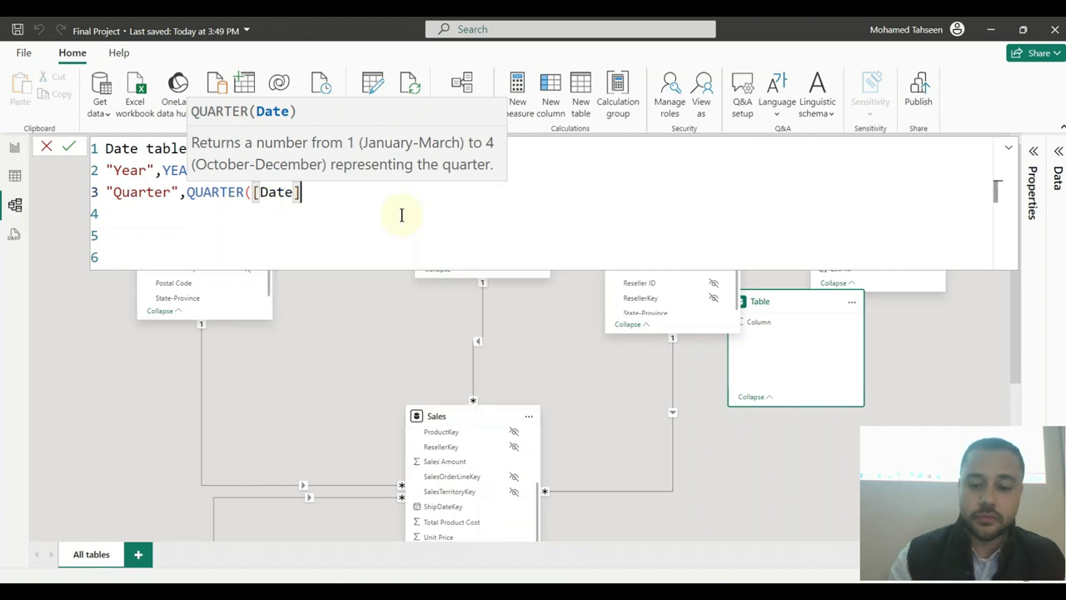
pyautogui.write(')')
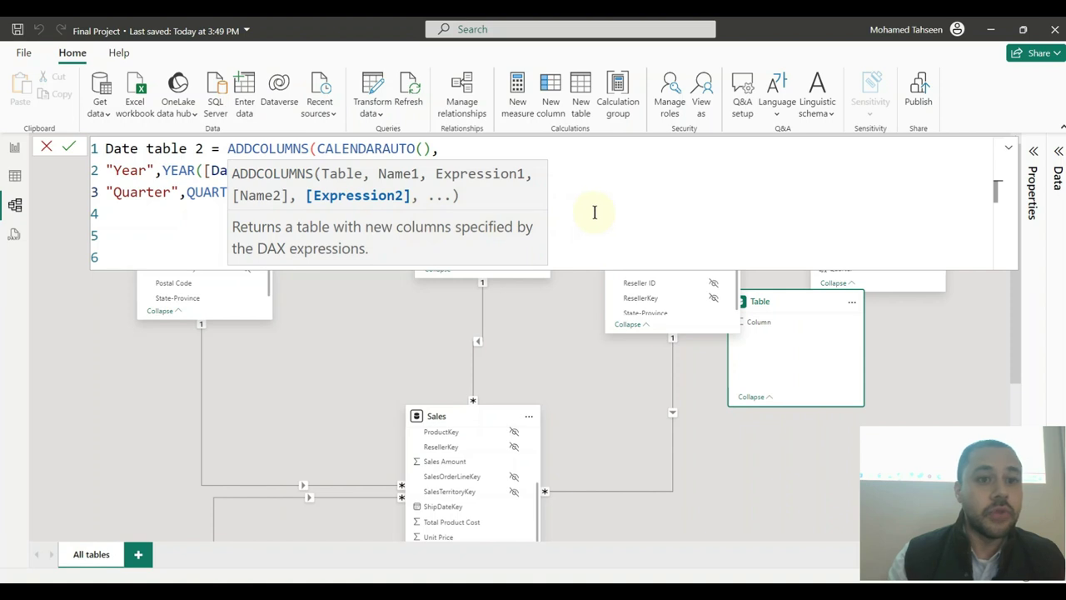
# - Prefix the Quarter expression with "Q"&, end it with a comma, and start a new line for the next column
pyautogui.doubleClick(194, 193)
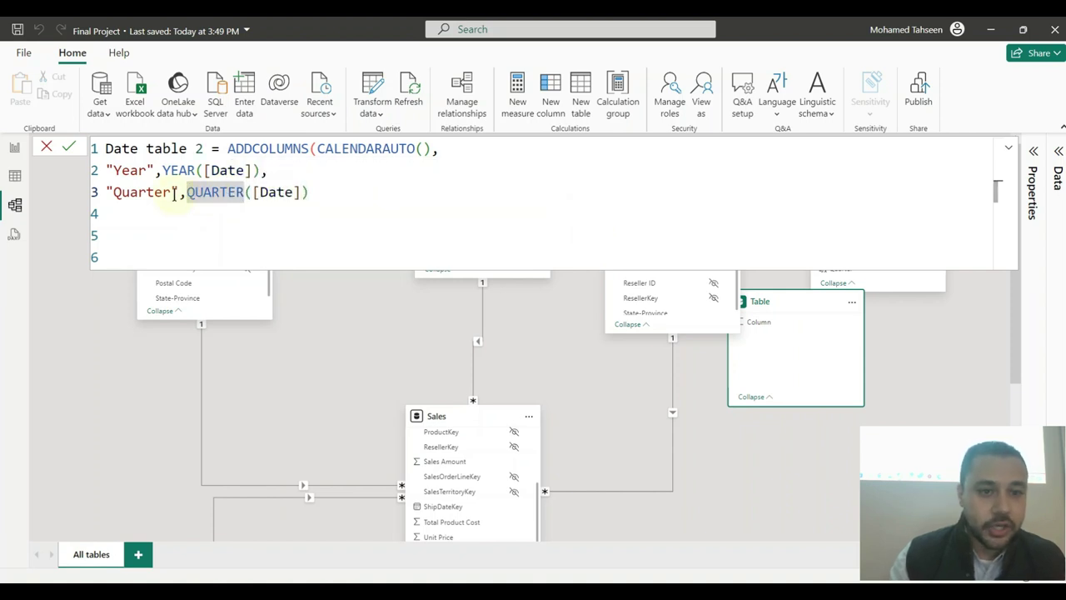
pyautogui.click(190, 194)
pyautogui.write('"Q"')
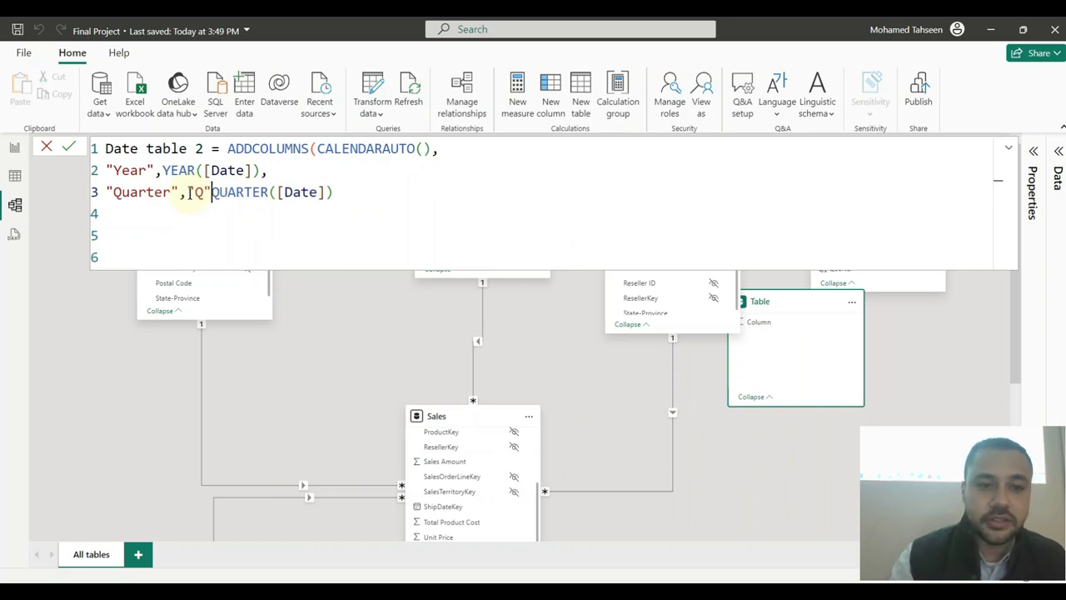
pyautogui.write('&')
pyautogui.click(362, 192)
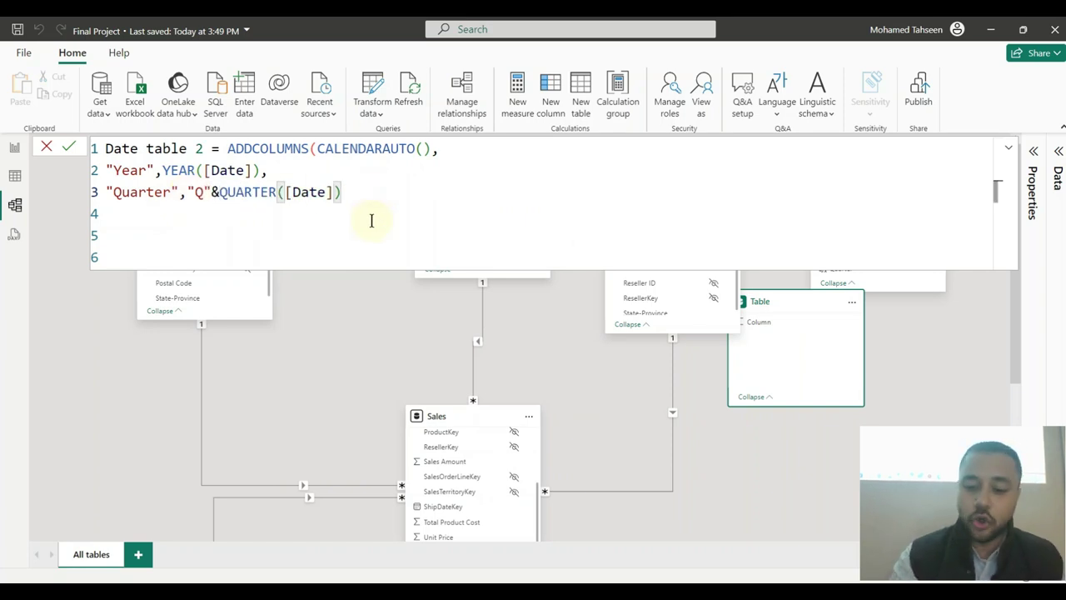
pyautogui.write(',')
pyautogui.hotkey('shift', 'Return')
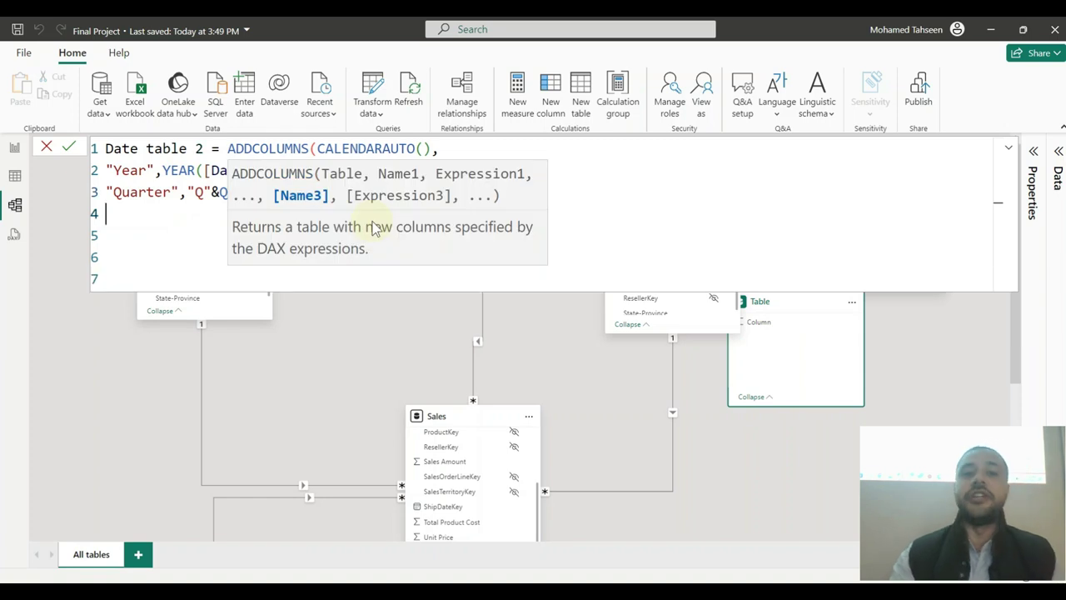
pyautogui.click(508, 273)
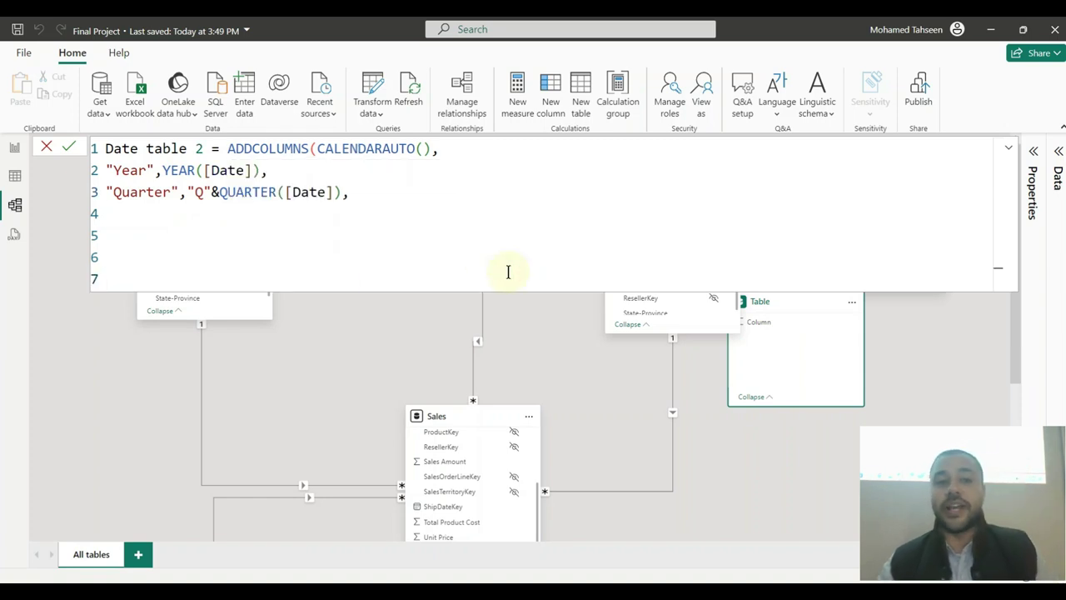
pyautogui.click(291, 219)
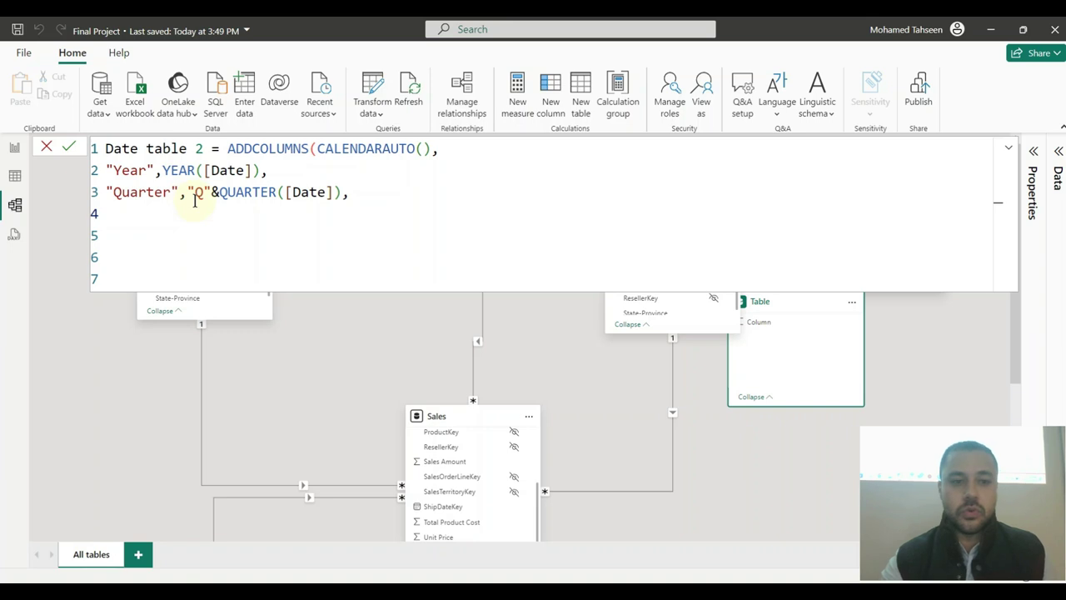
# - Clear everything after "Date table 2 =" and restart the formula with ADDCOLUMNS(, leaving the cursor on a new second line
pyautogui.keyDown('ctrl'); pyautogui.scroll(5, 194, 200); pyautogui.keyUp('ctrl')
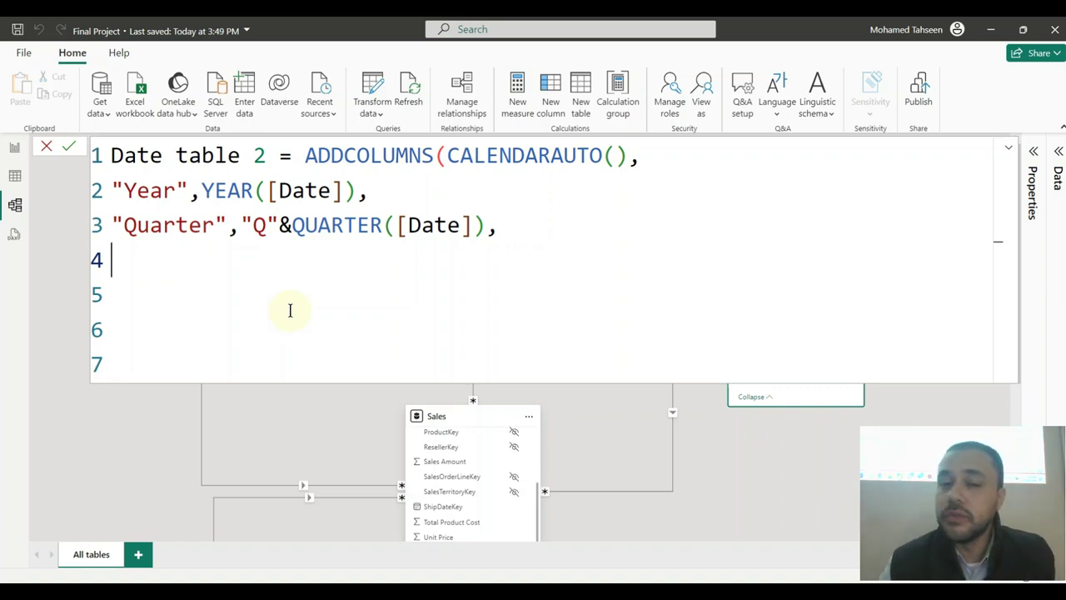
pyautogui.moveTo(510, 244); pyautogui.dragTo(304, 155)
pyautogui.press('BackSpace')
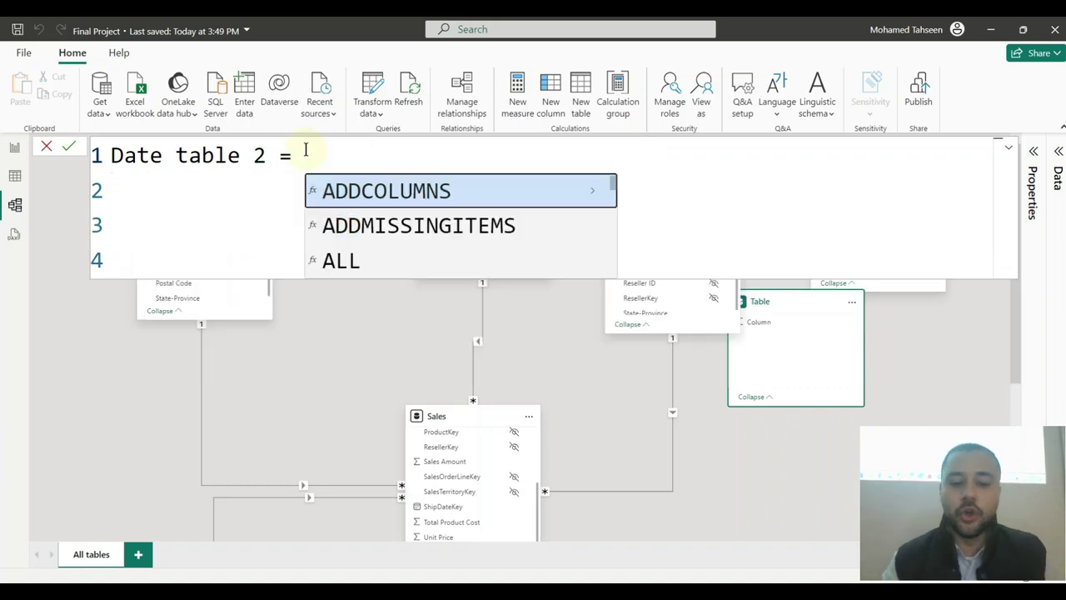
pyautogui.write('add')
pyautogui.press('Tab')
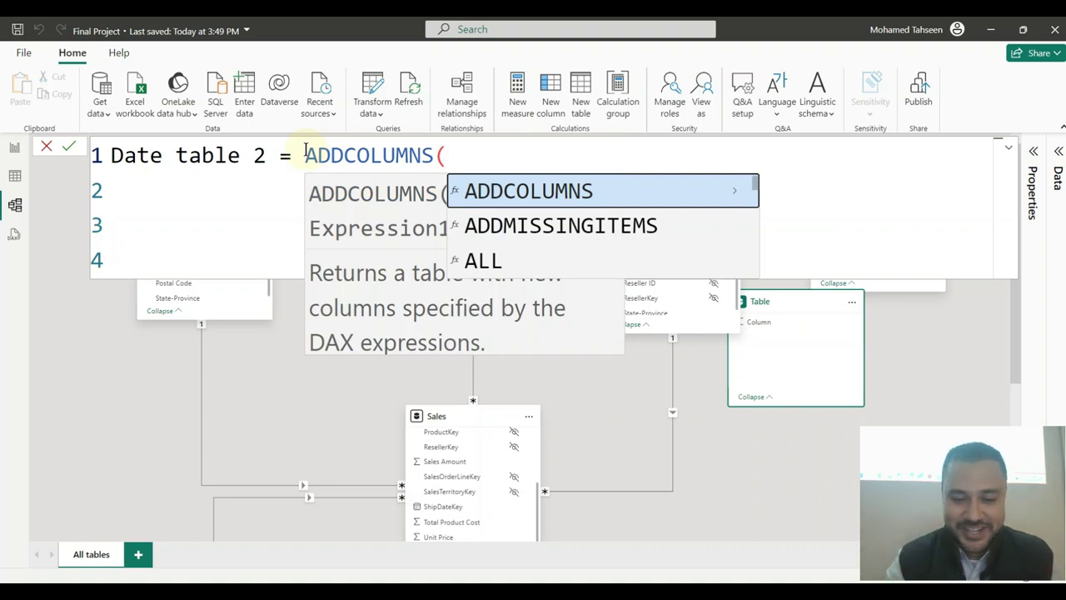
pyautogui.hotkey('shift', 'Return')
pyautogui.hotkey('shift', 'Return')
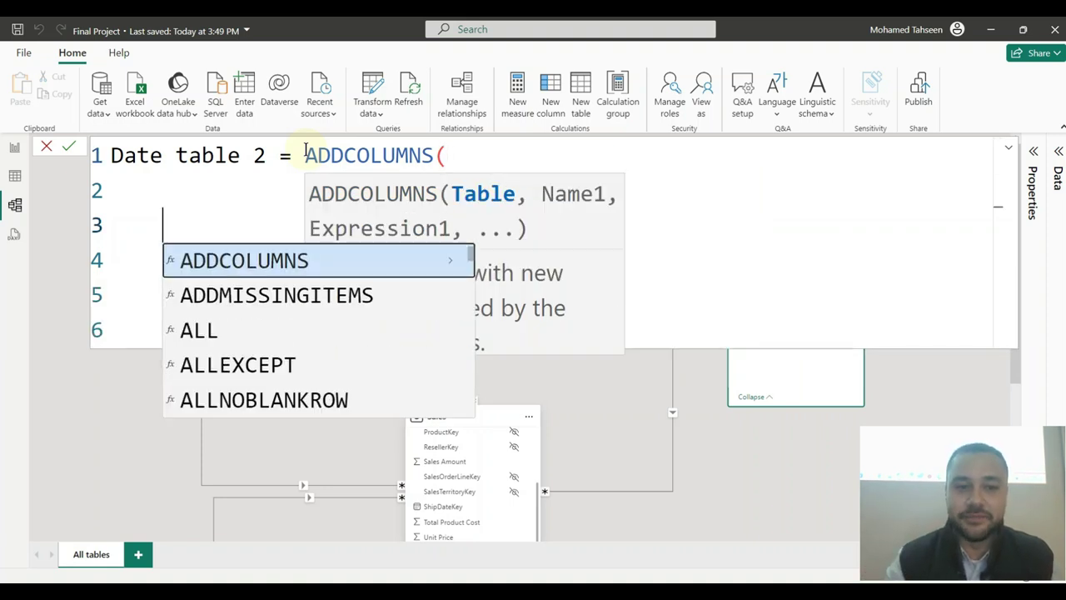
pyautogui.press('BackSpace')
pyautogui.press('BackSpace')
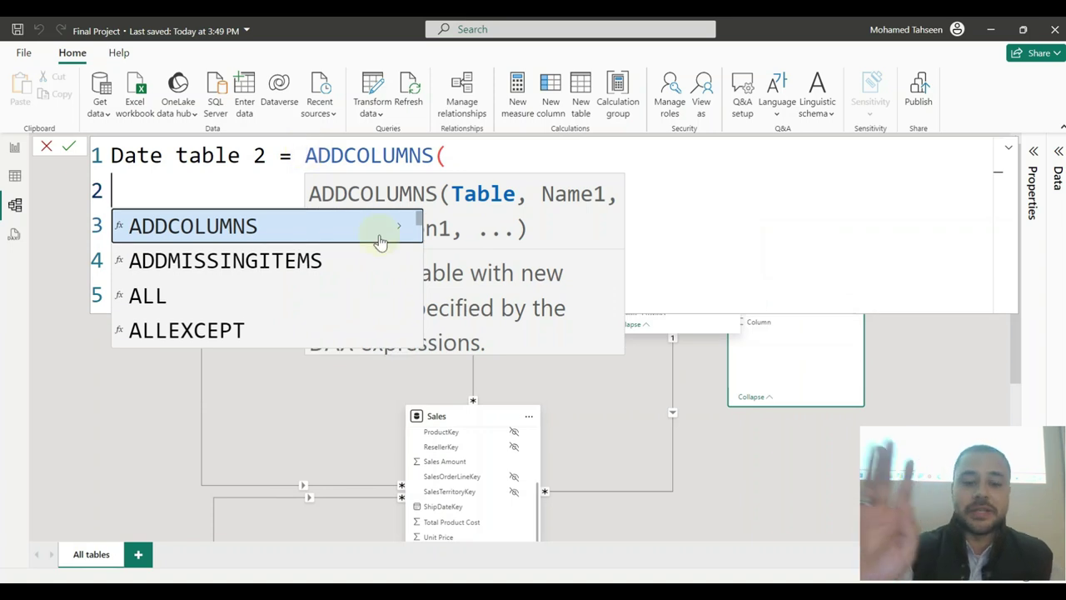
# - Enter CALENDARAUTO(), as the table argument on the second line and start a new line below it
pyautogui.write('cal')
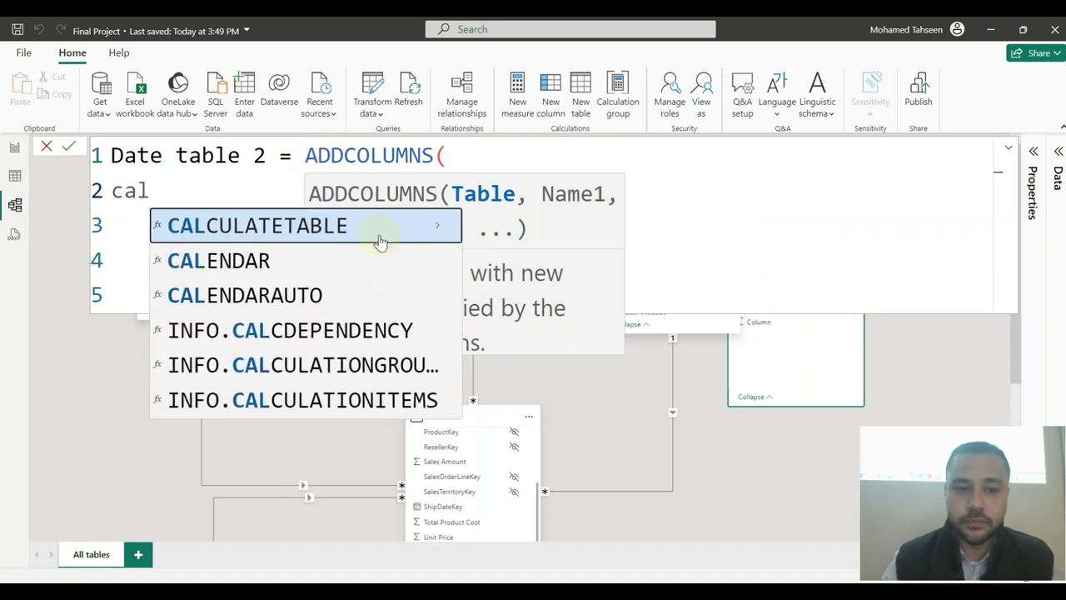
pyautogui.press('Down')
pyautogui.press('Down')
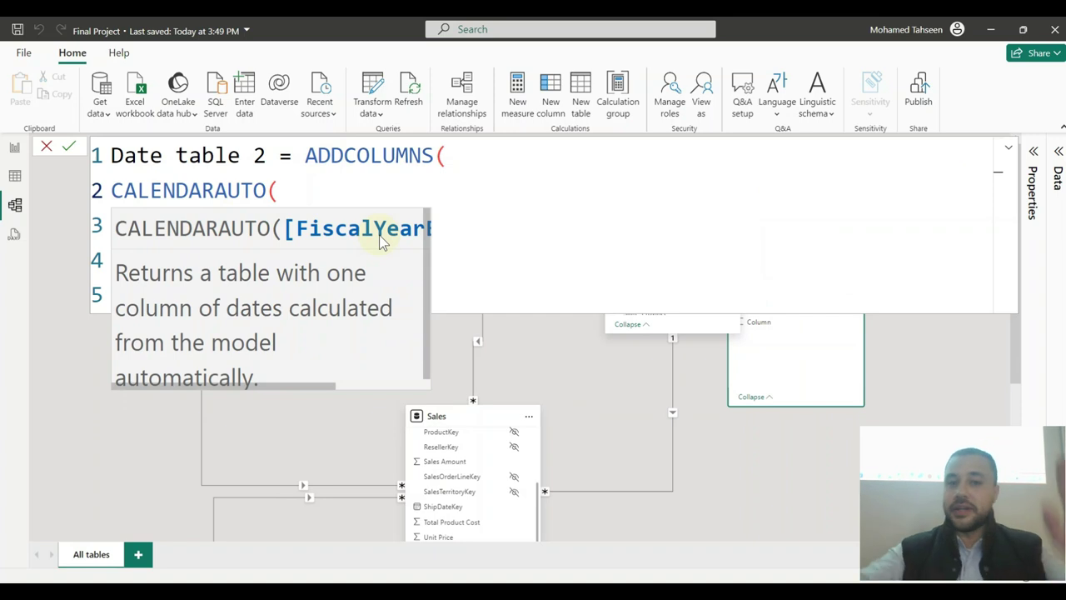
pyautogui.write('),')
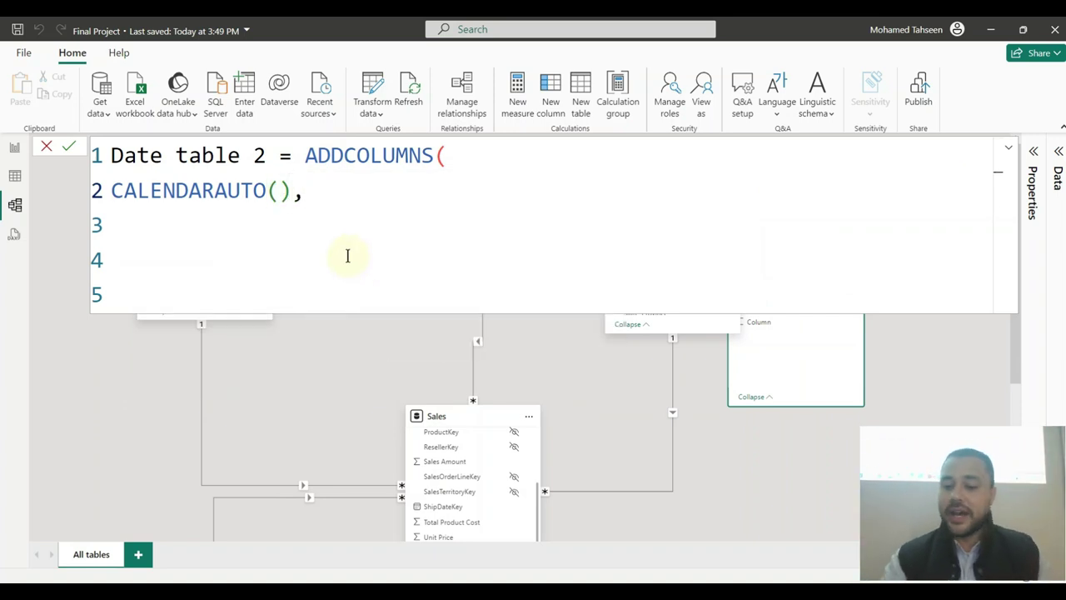
pyautogui.hotkey('shift', 'Return')
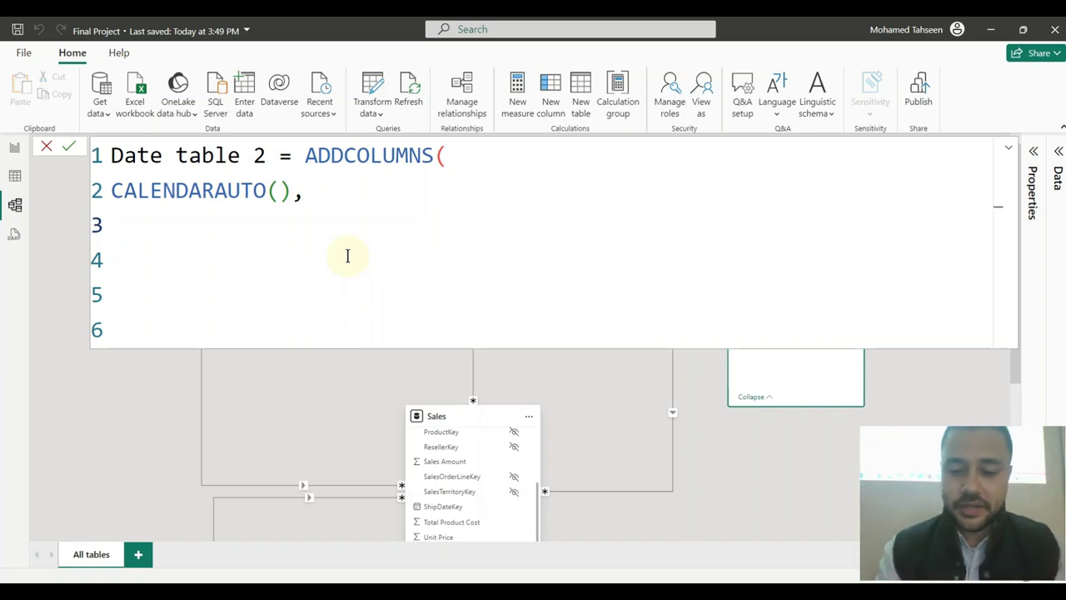
# - Add a "Year" column with the expression YEAR([Date]), end it with a comma, and start the next line
pyautogui.write('"Y')
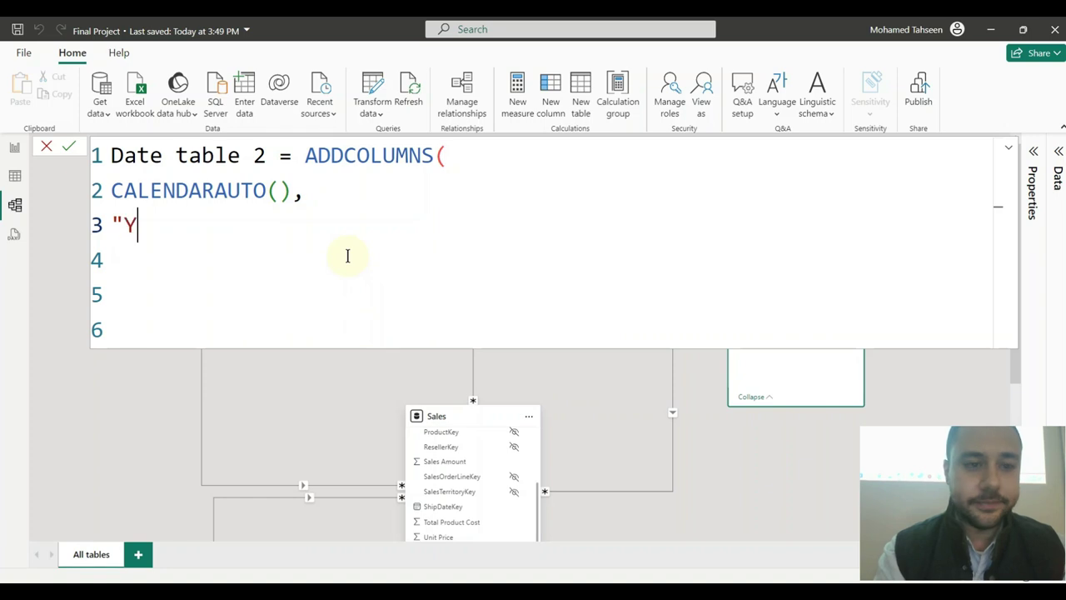
pyautogui.write('ear"')
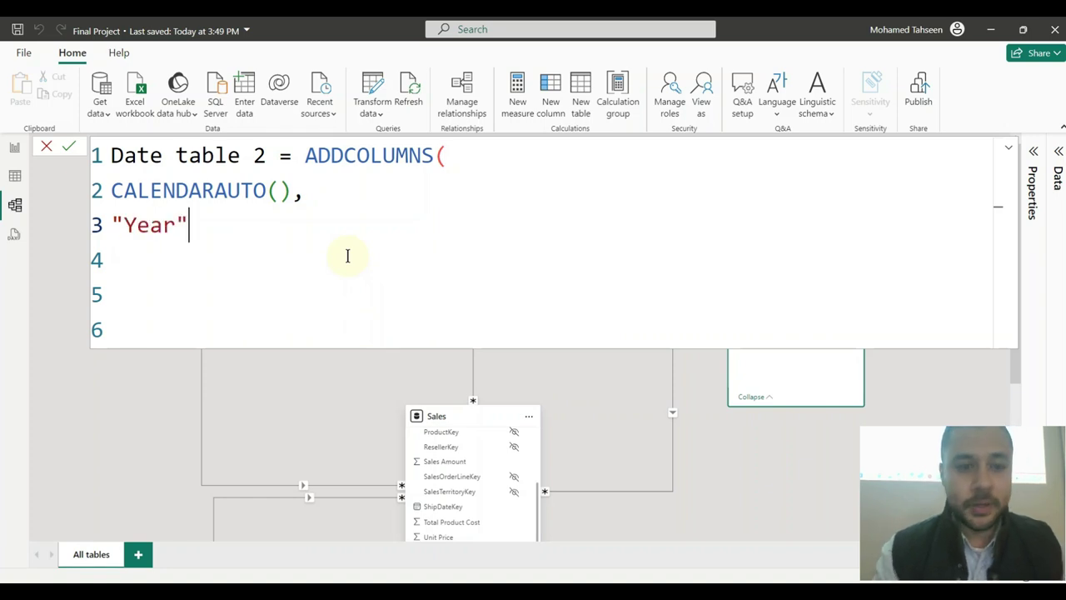
pyautogui.write(',')
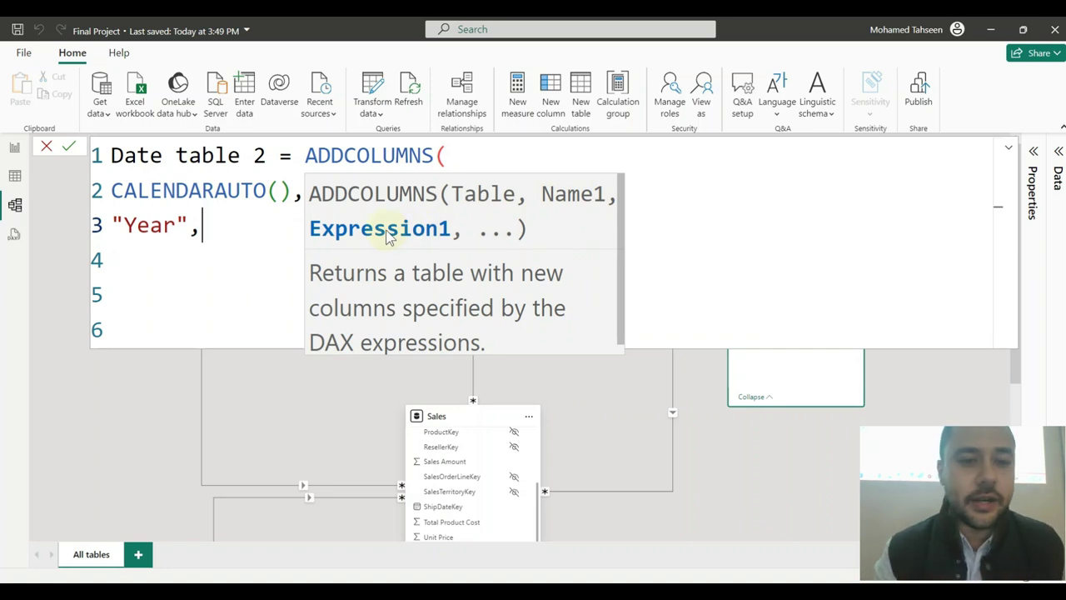
pyautogui.write('year')
pyautogui.press('Tab')
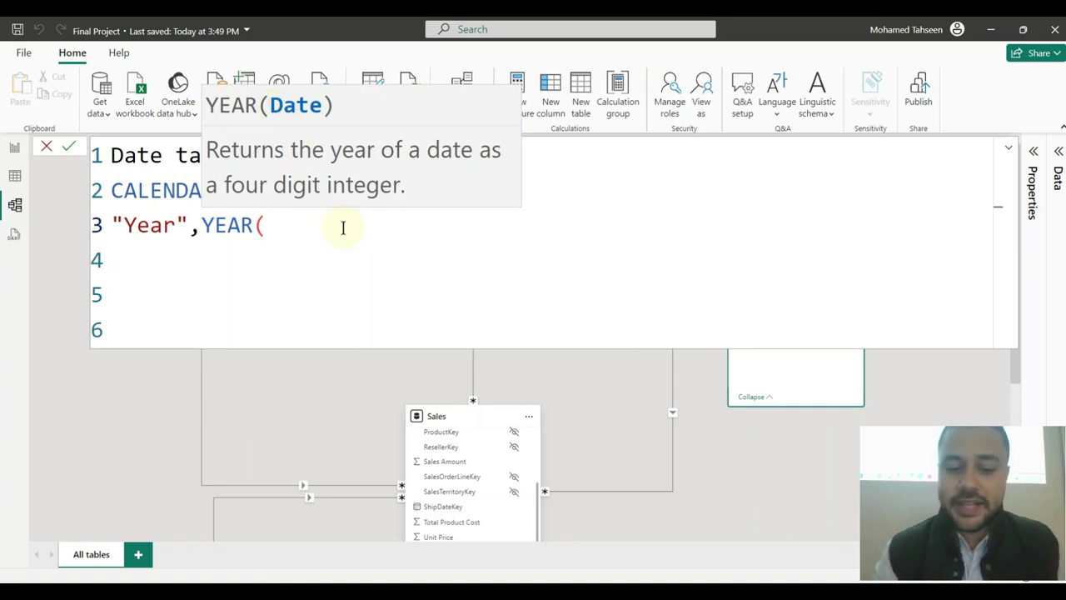
pyautogui.write('date')
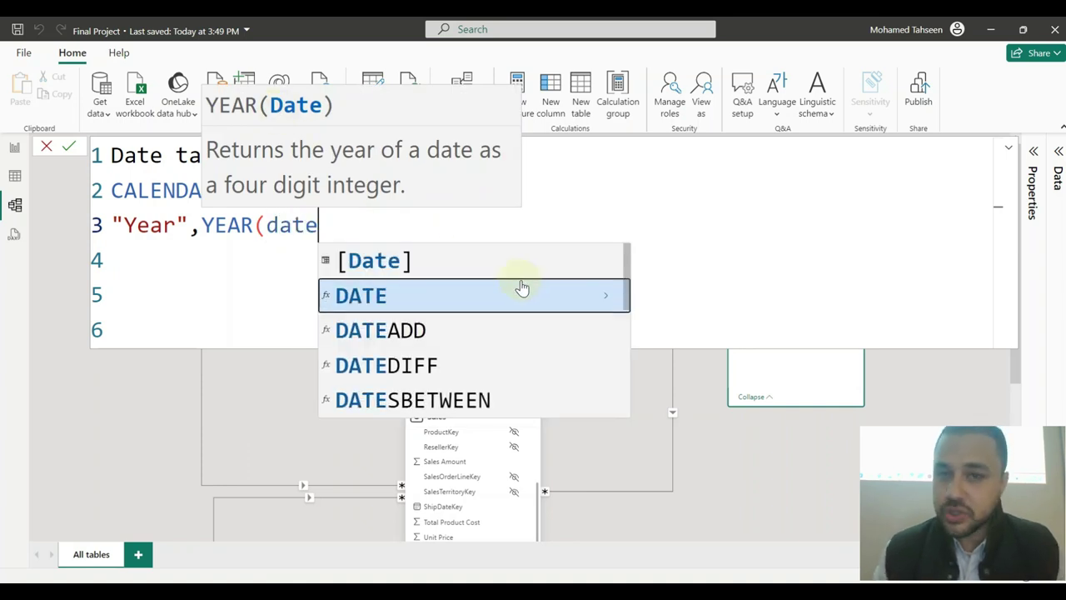
pyautogui.click(402, 262)
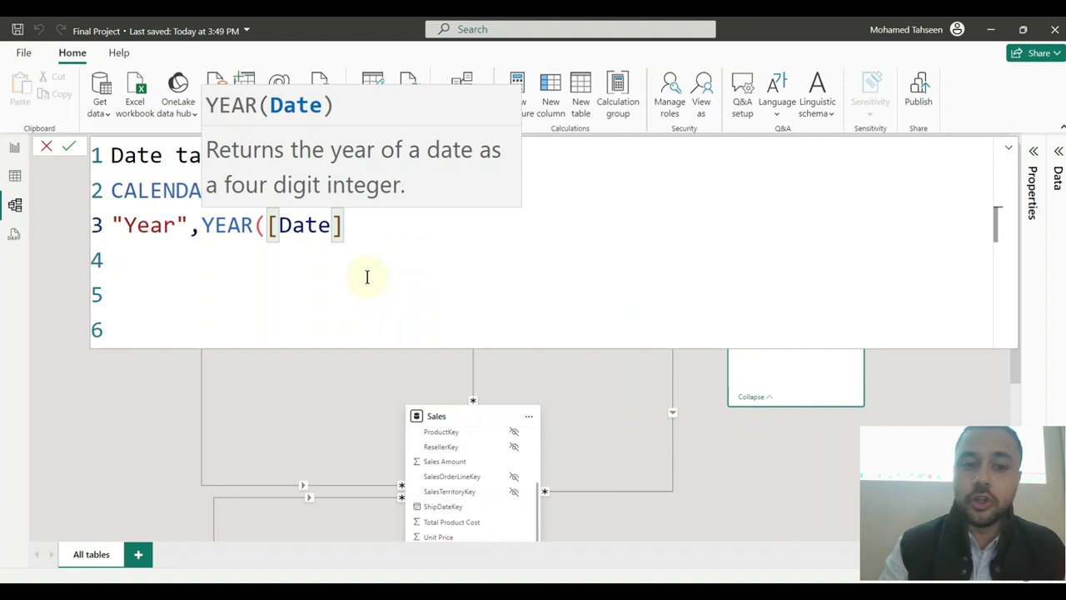
pyautogui.write(')')
pyautogui.write(',')
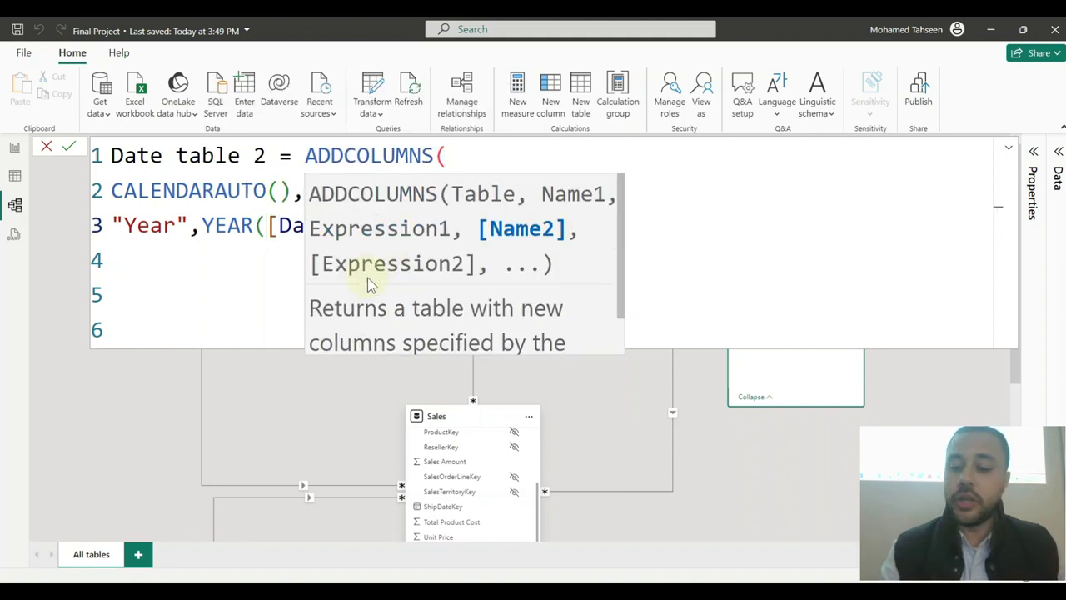
pyautogui.press('Return')
pyautogui.click(345, 266)
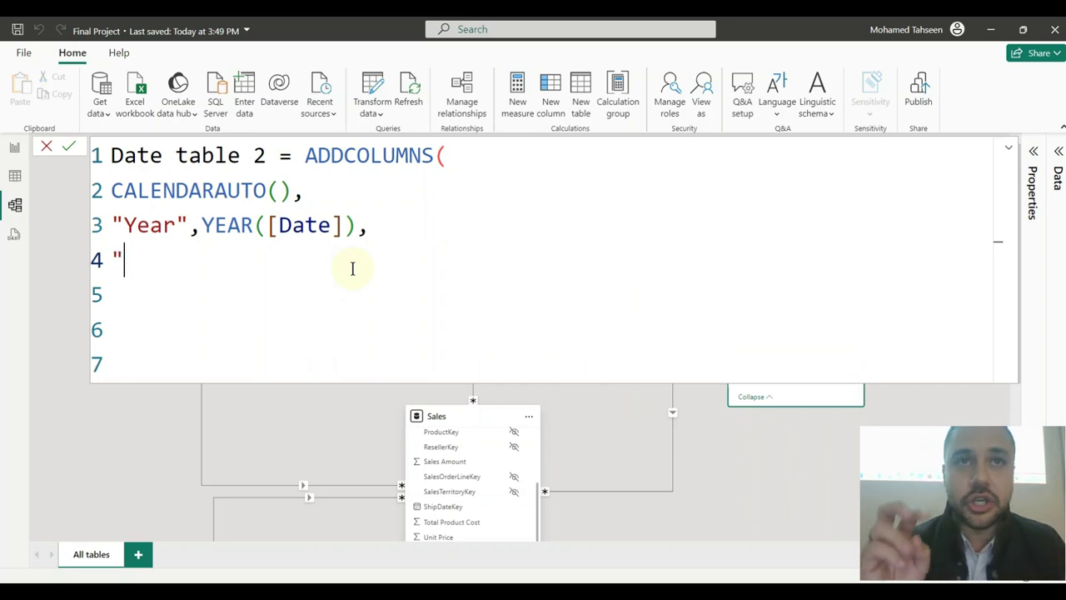
# - Add a "Quarter" column with the expression QUARTER([Date]) below the Year column
pyautogui.write('"Qua')
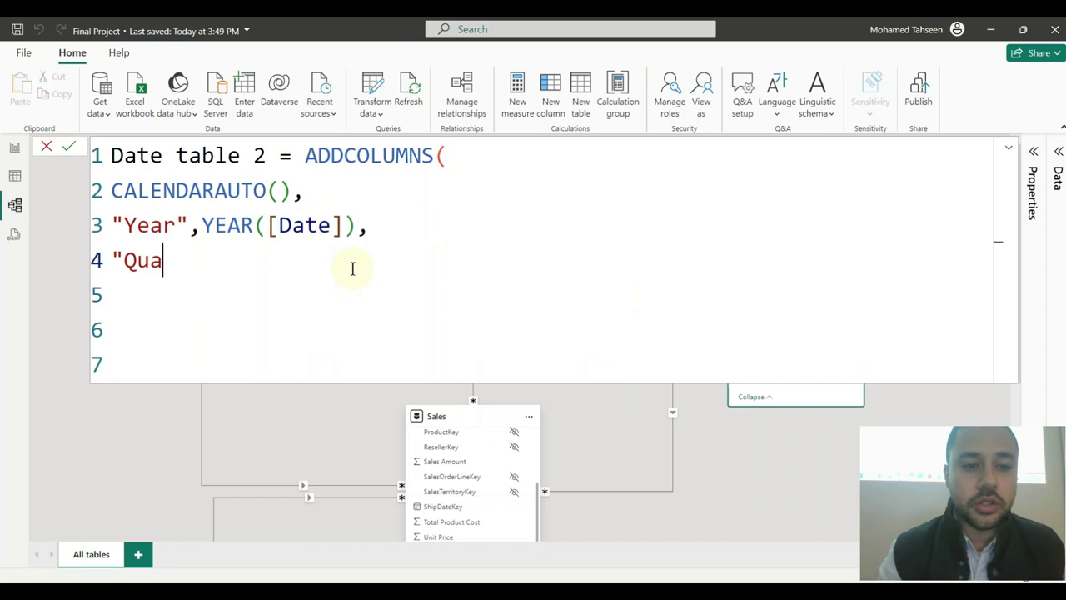
pyautogui.write('rter",')
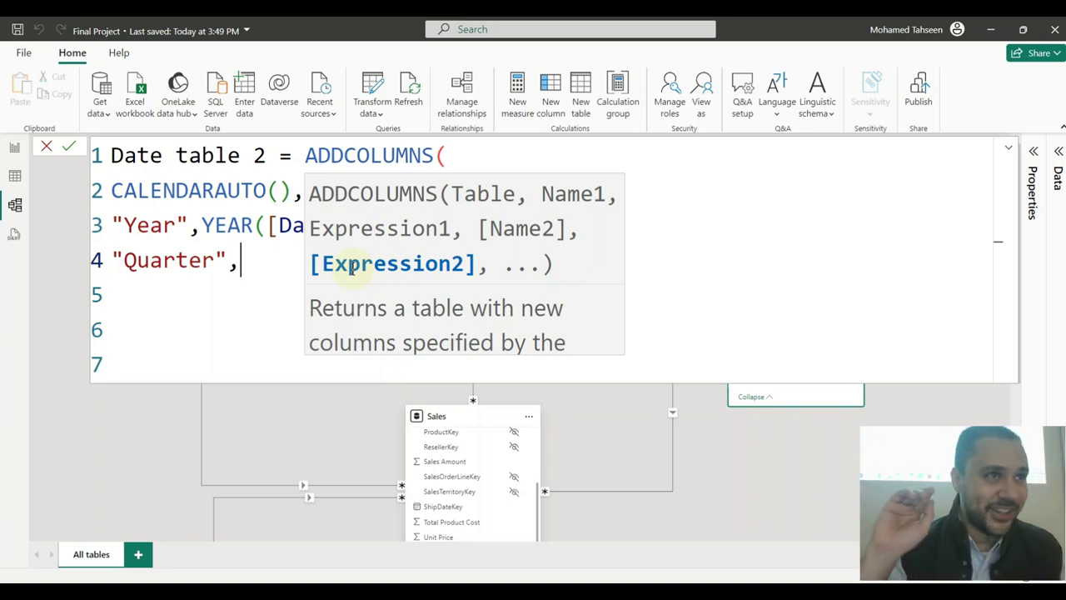
pyautogui.write('quart')
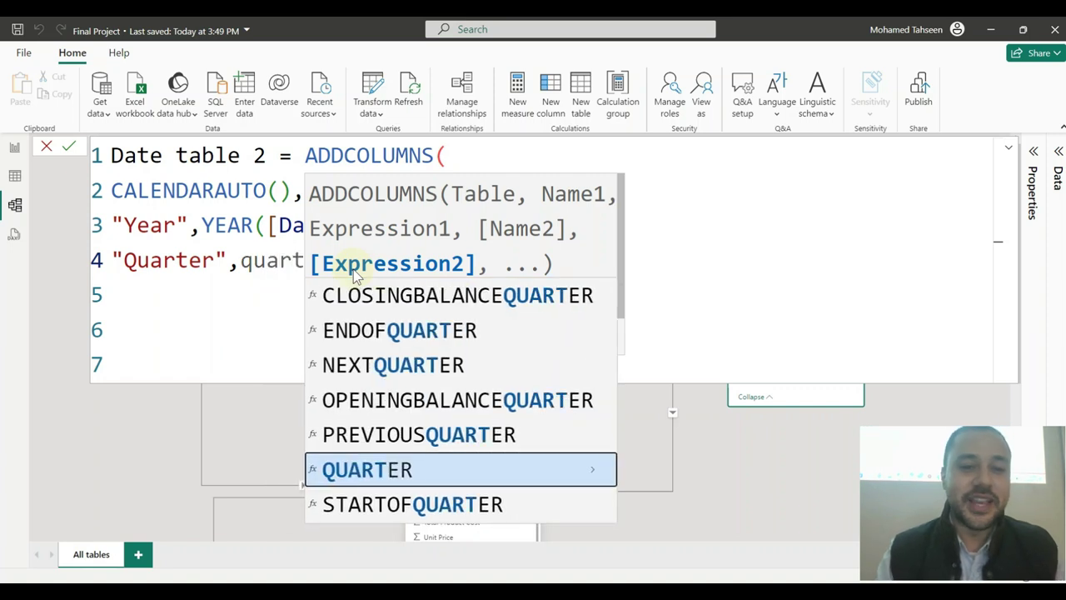
pyautogui.press('Tab')
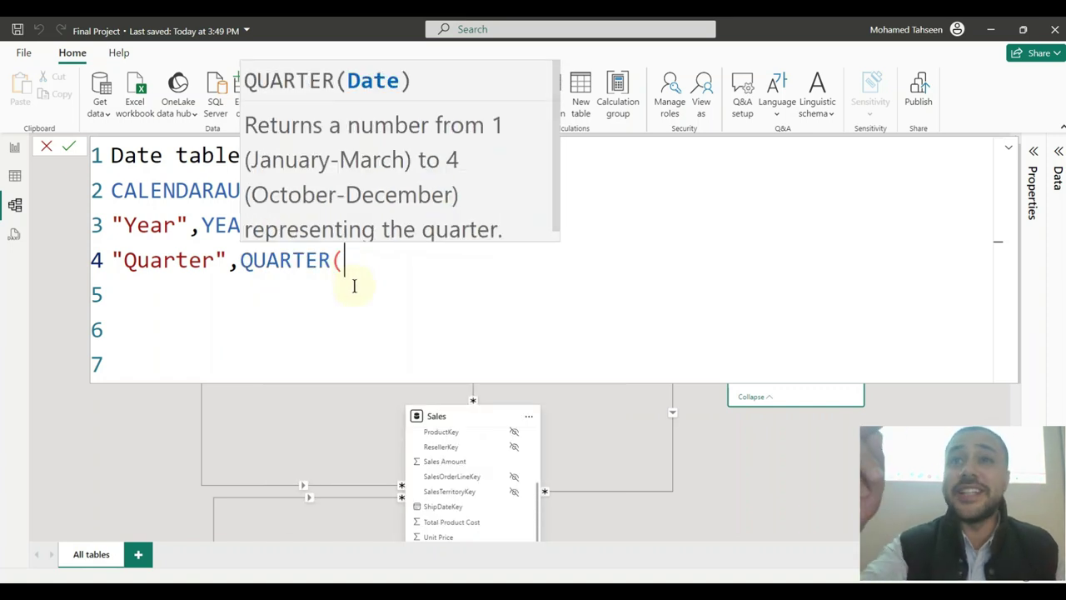
pyautogui.write('d')
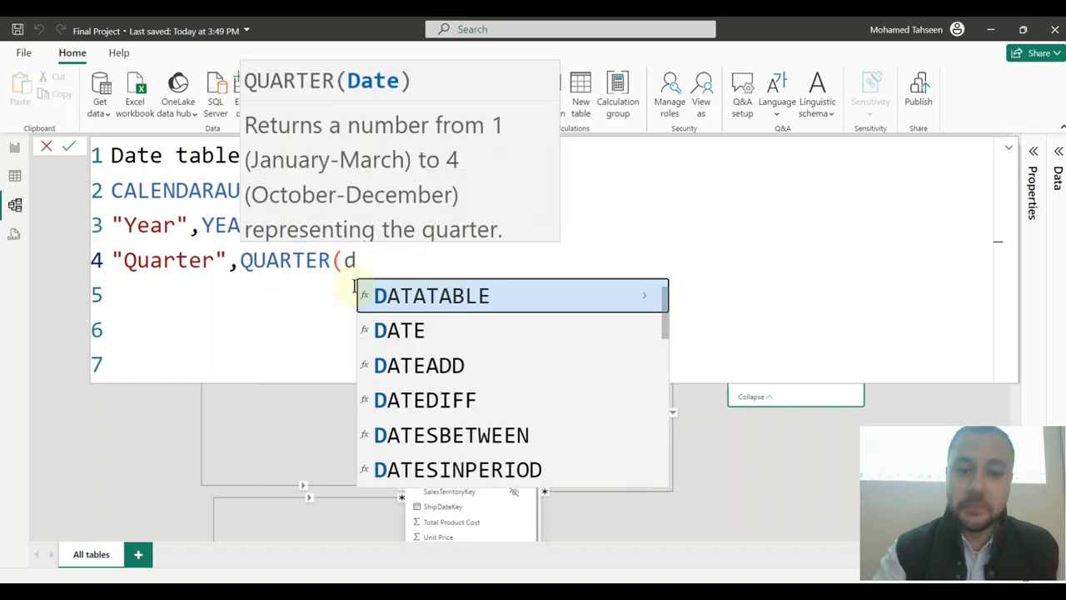
pyautogui.write('ate')
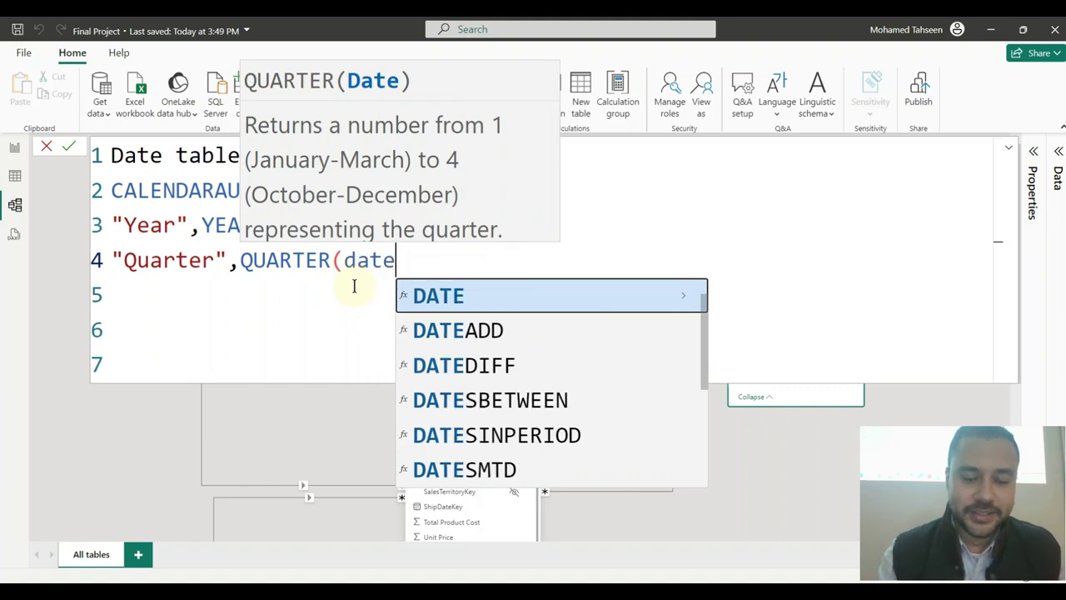
pyautogui.click(453, 292)
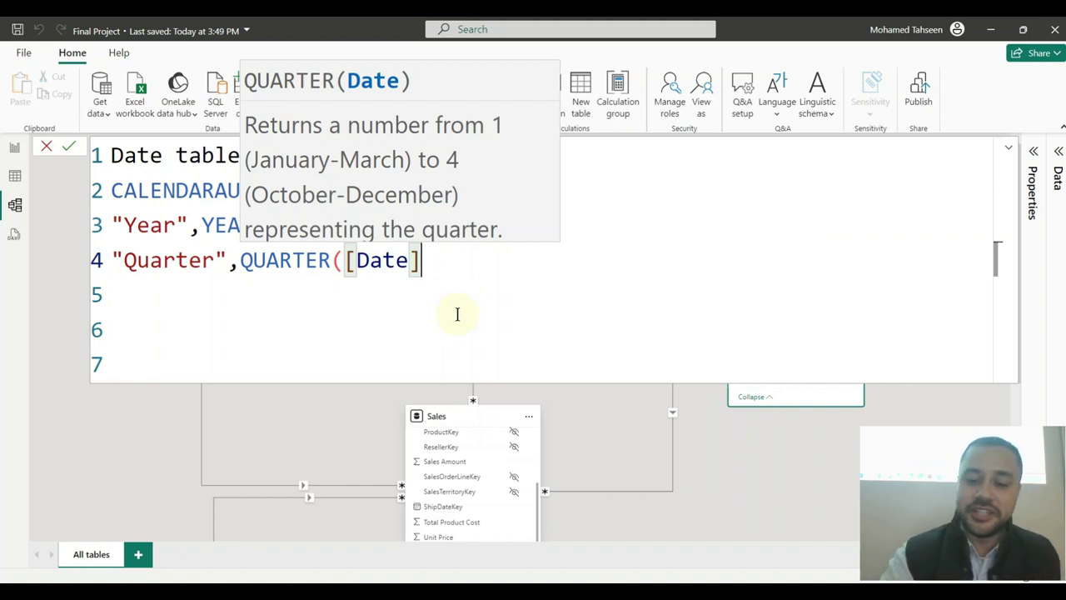
pyautogui.write(')')
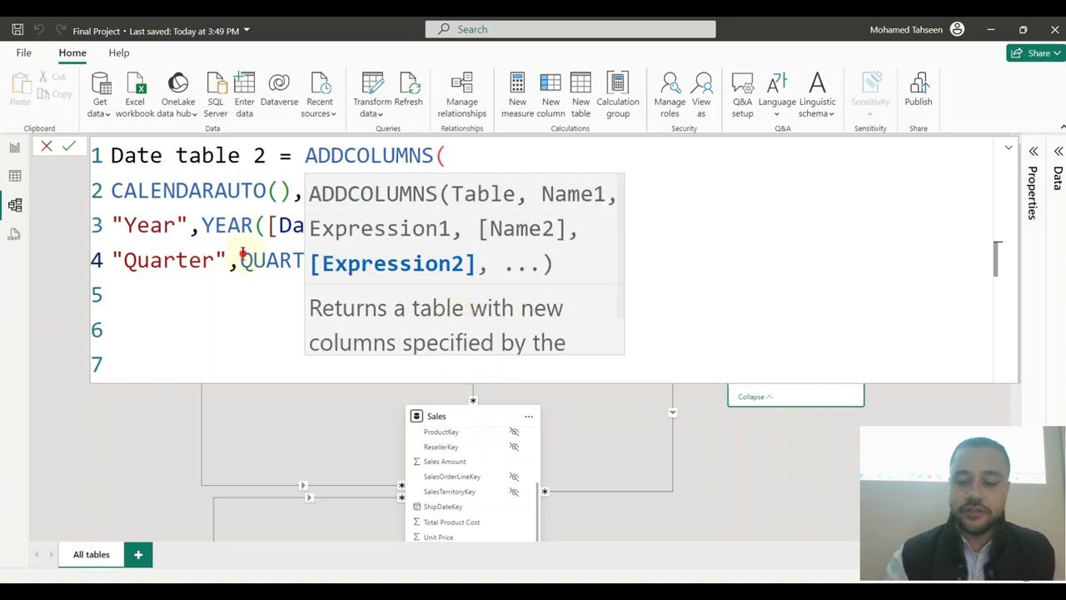
# - Put "Q"& in front of the QUARTER expression, end the line with a comma, and start a new line
pyautogui.click(242, 258)
pyautogui.write('"Q"')
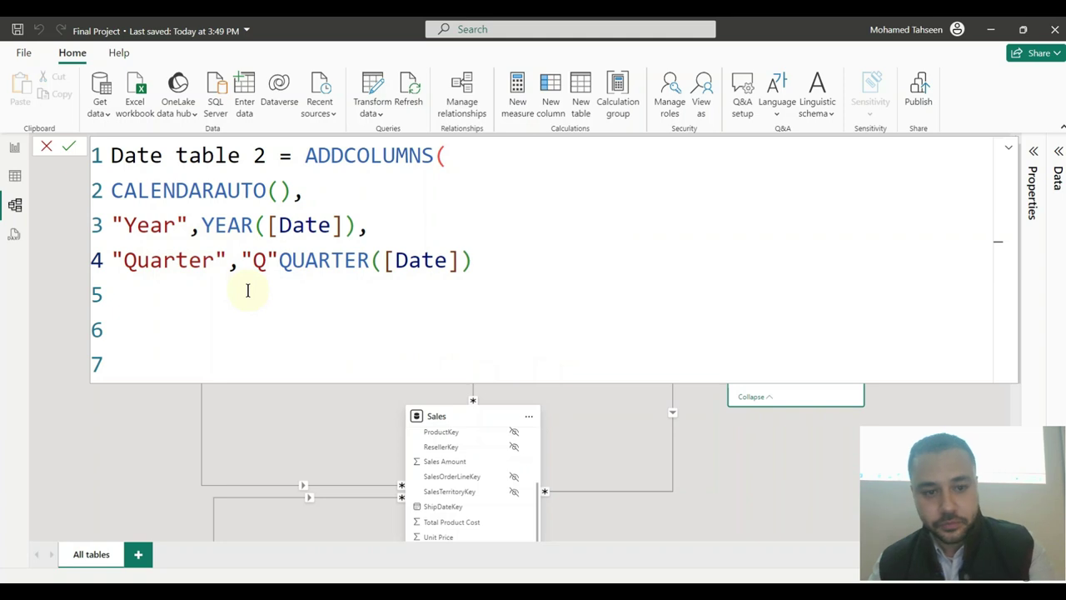
pyautogui.write('&')
pyautogui.click(496, 261)
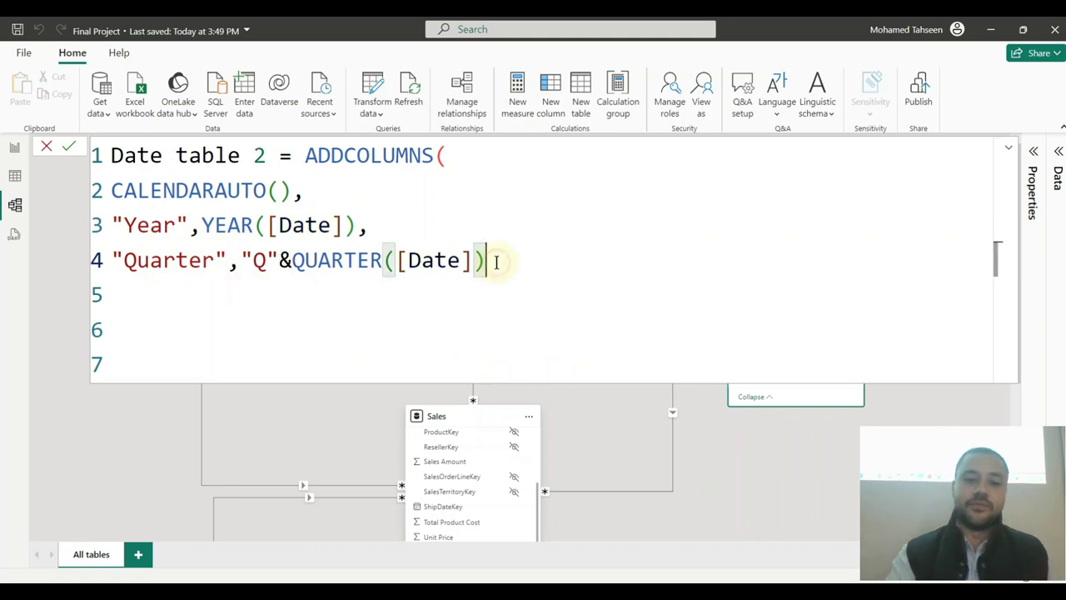
pyautogui.write(',')
pyautogui.press('Return')
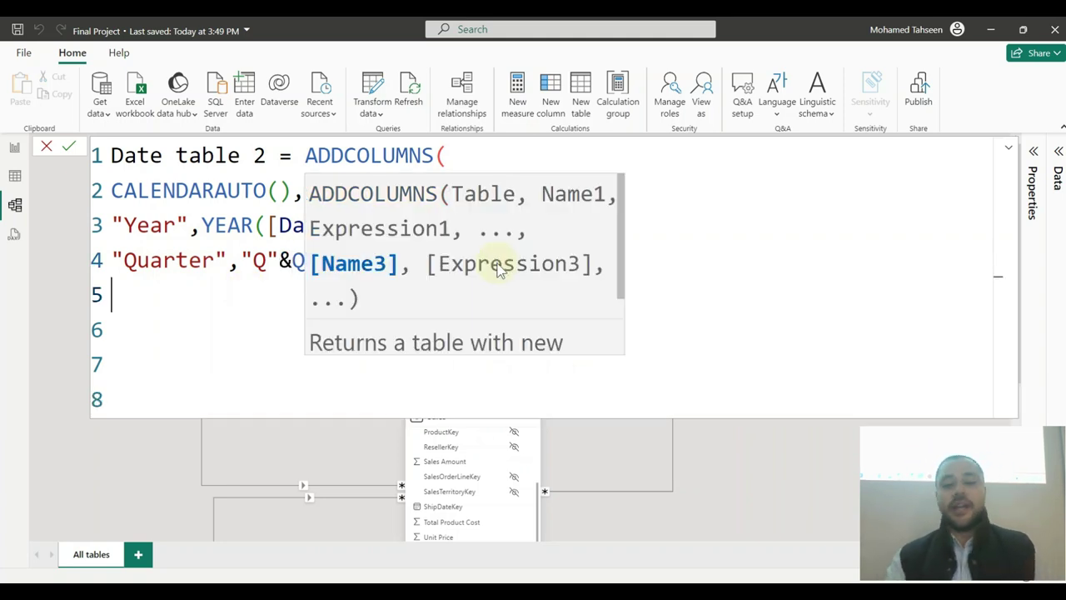
# - Check the required columns in Final Project.pdf, then return to Power BI and add a "Month No" column with the expression MONTH([Date])
pyautogui.hotkey('alt', 'Tab')
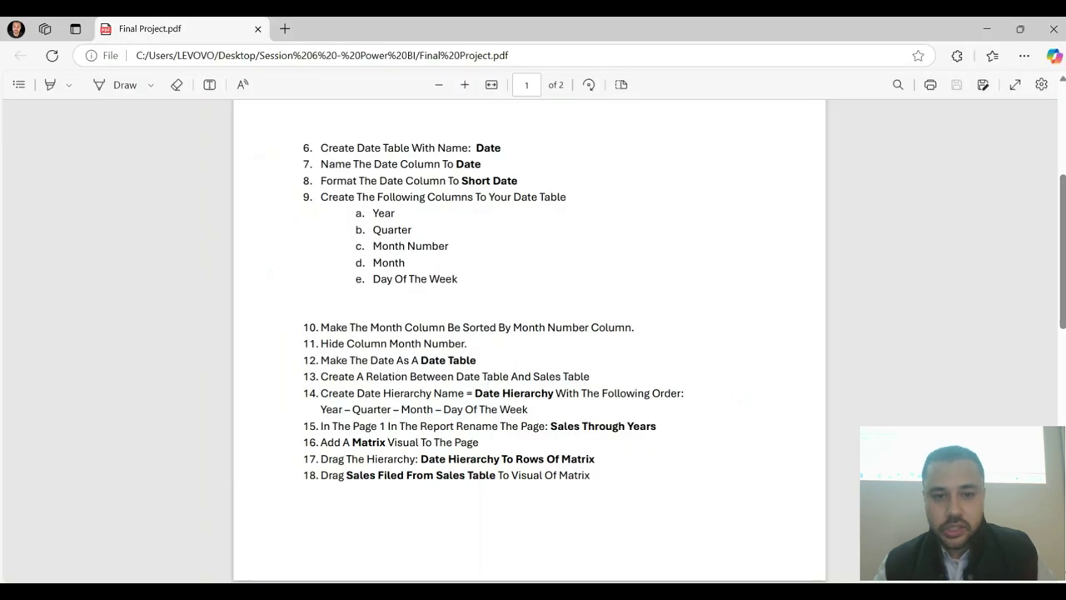
pyautogui.hotkey('alt', 'Tab')
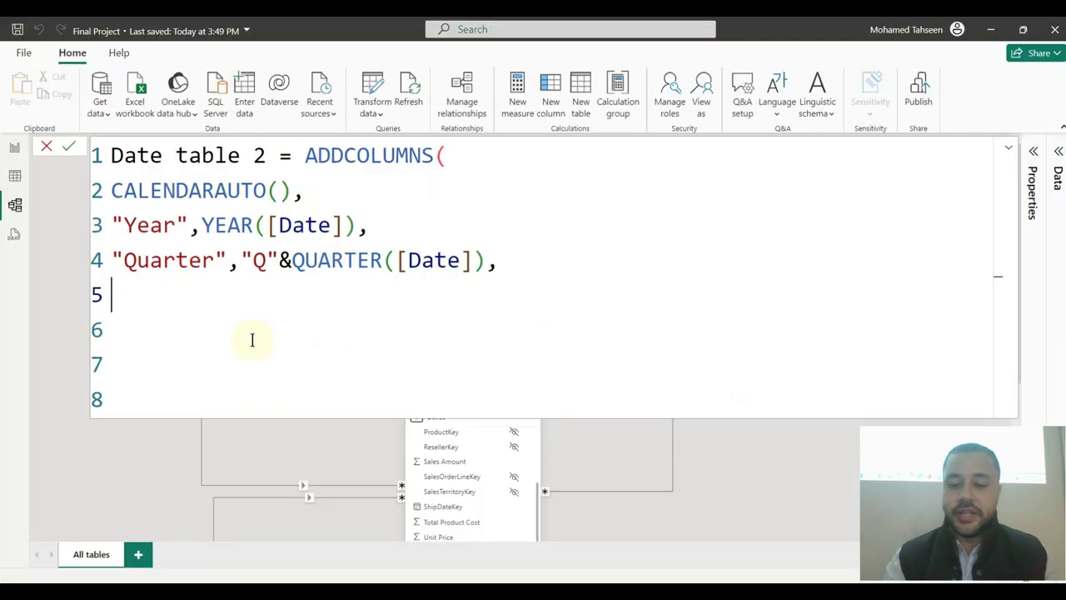
pyautogui.write('"')
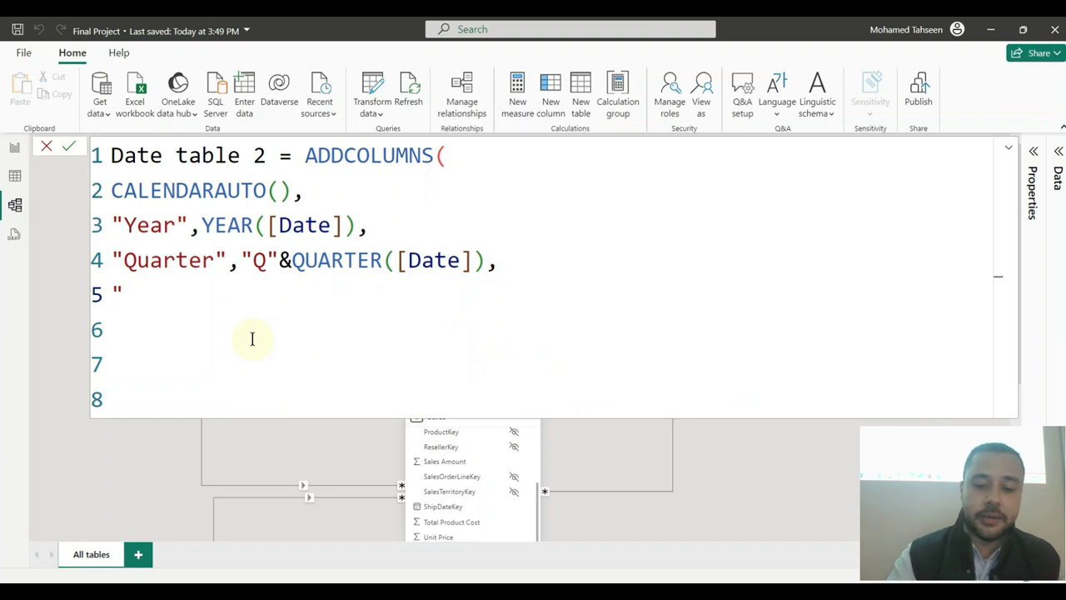
pyautogui.write('Month ')
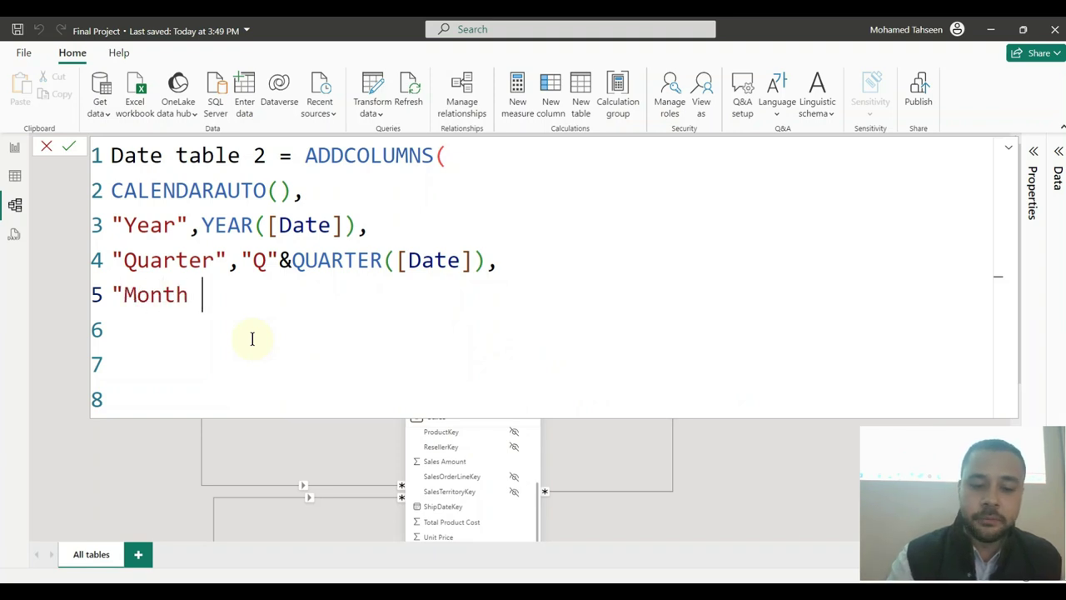
pyautogui.write('No",')
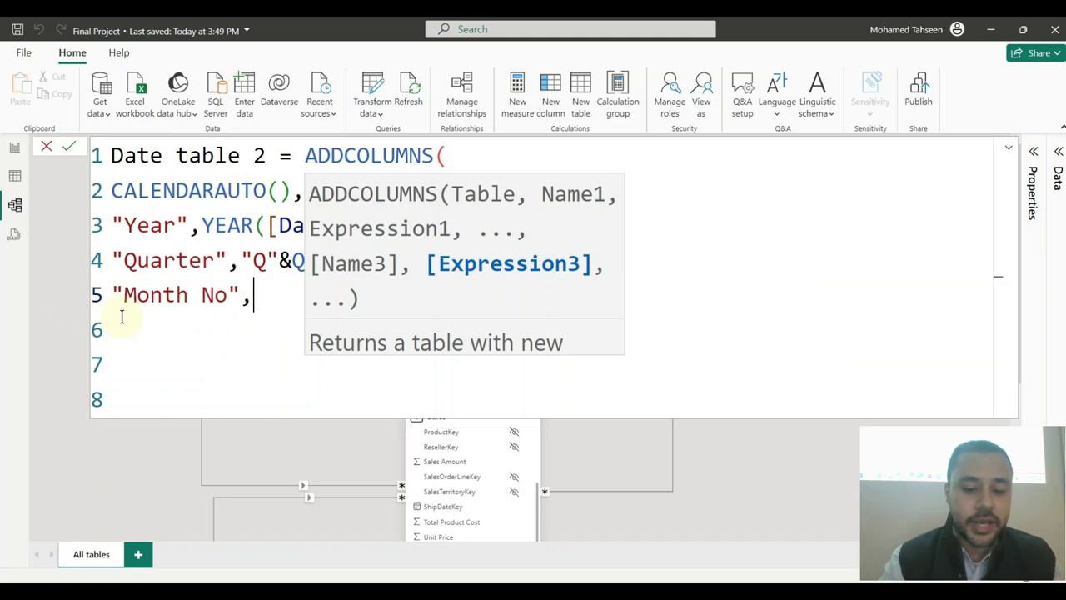
pyautogui.write('mont')
pyautogui.press('Tab')
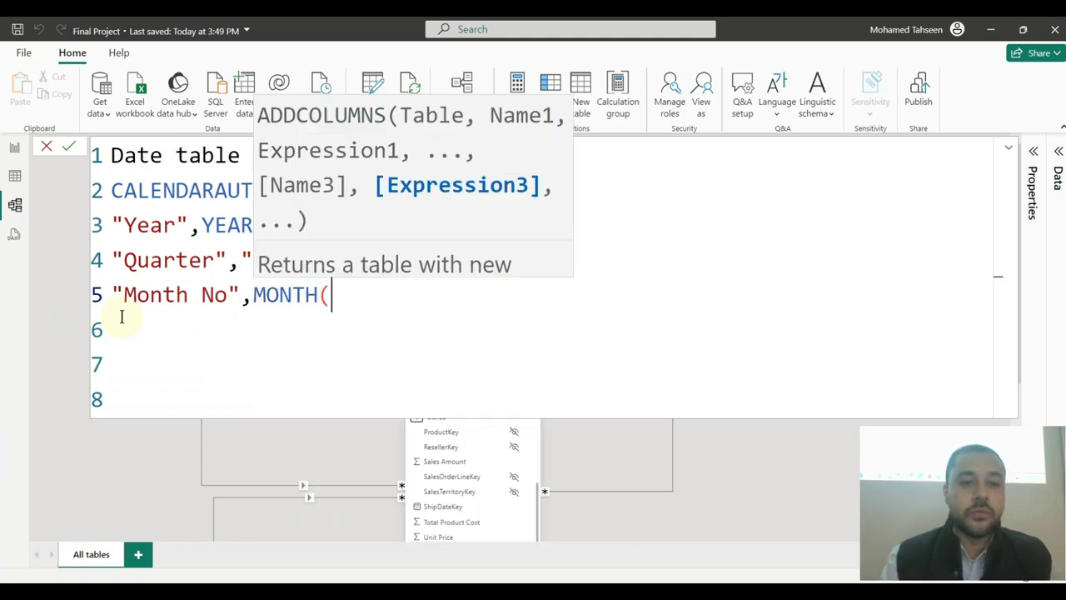
pyautogui.write('date')
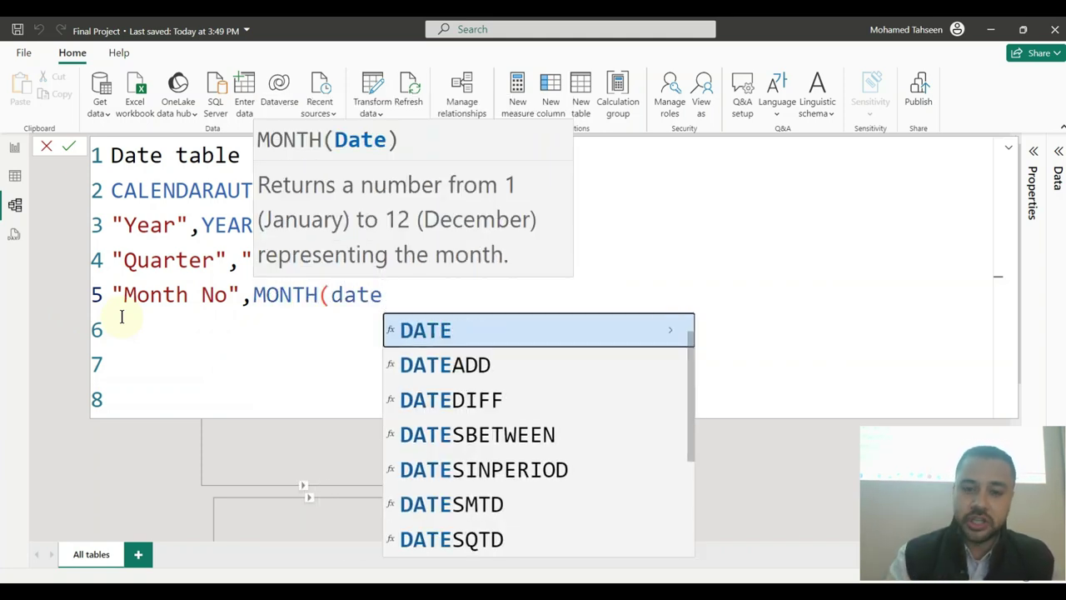
pyautogui.press('Tab')
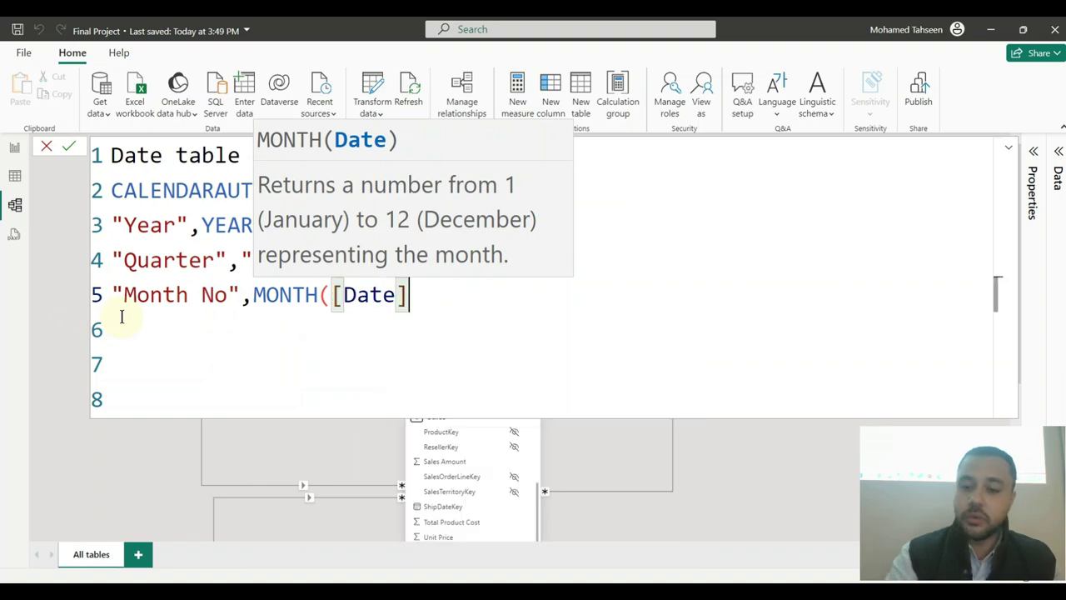
pyautogui.write(')')
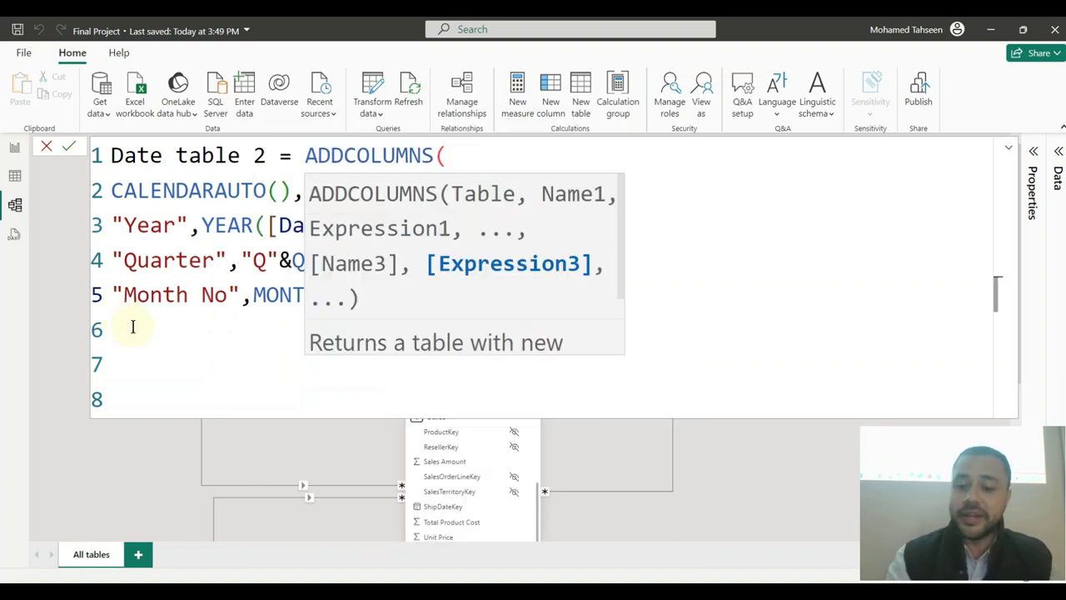
# - Open the next column's name with a quotation mark below Month No and switch to Final Project.pdf to check the required columns
pyautogui.hotkey('shift', 'Return')
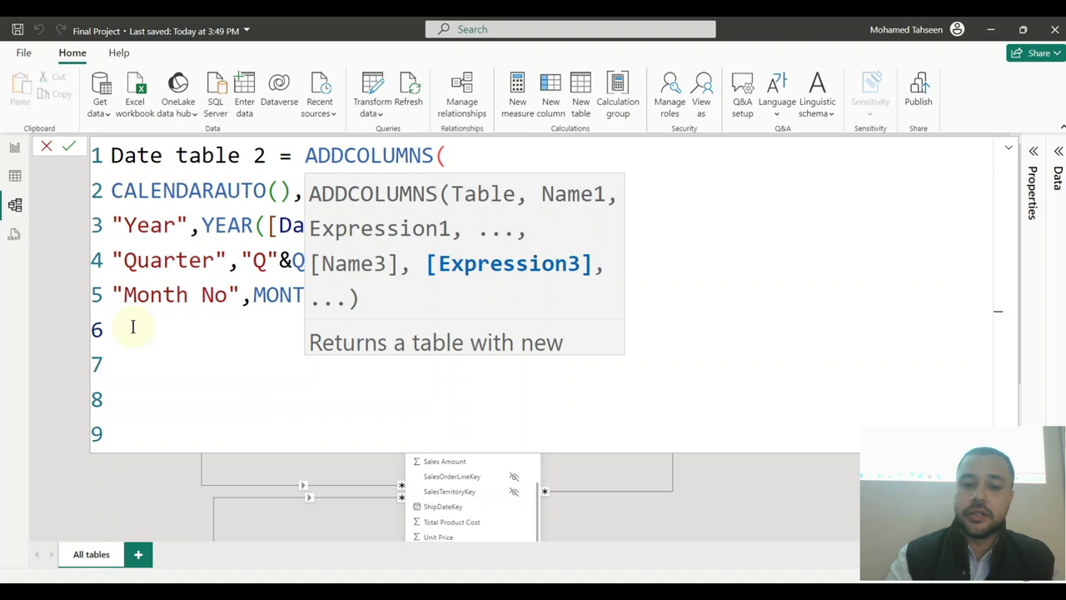
pyautogui.write('"')
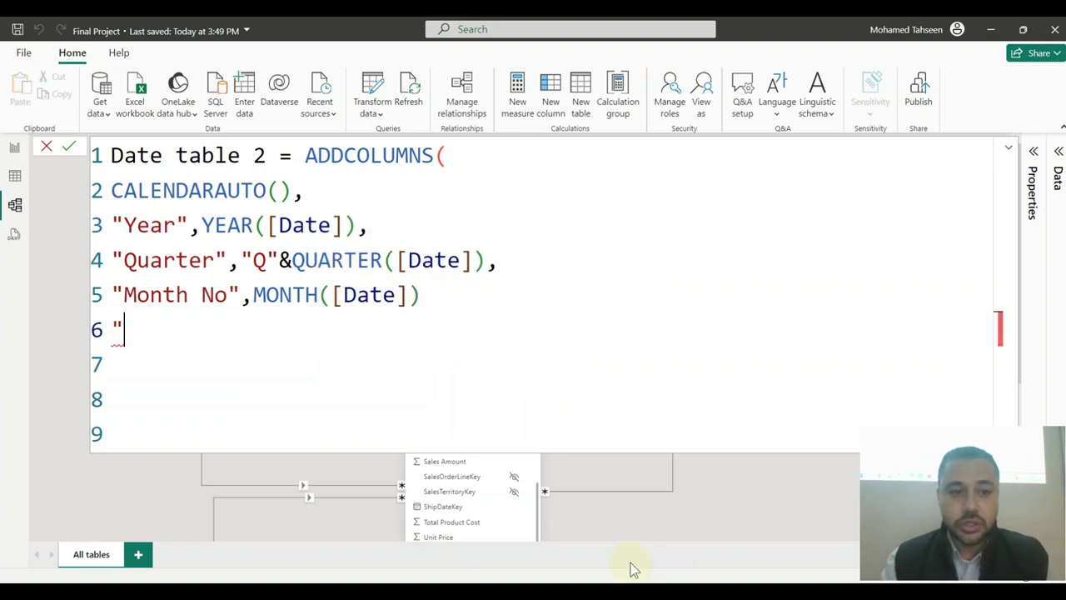
pyautogui.hotkey('alt', 'Tab')
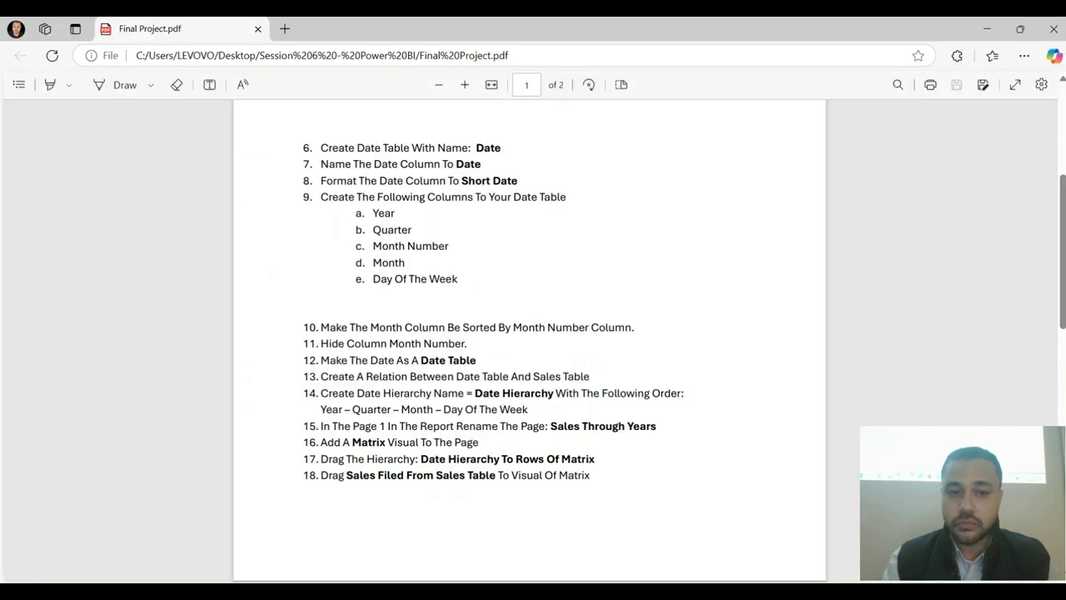
# - Switch to Power BI Desktop and begin a "Month" column in the Date table 2 formula, adding the comma separators after the Month No line and the name
pyautogui.hotkey('alt', 'Tab')
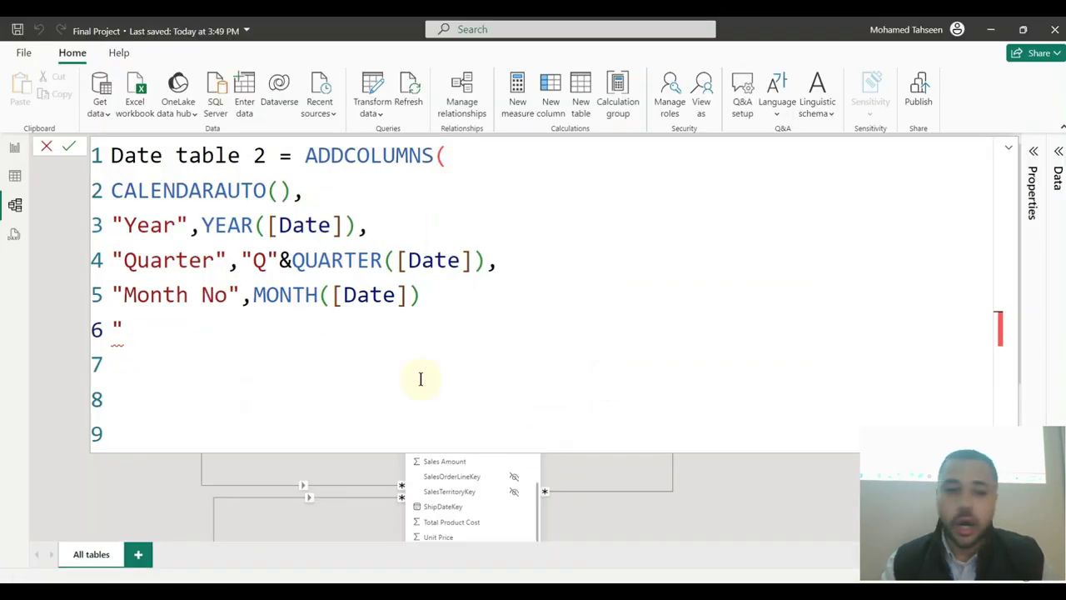
pyautogui.write('Month"')
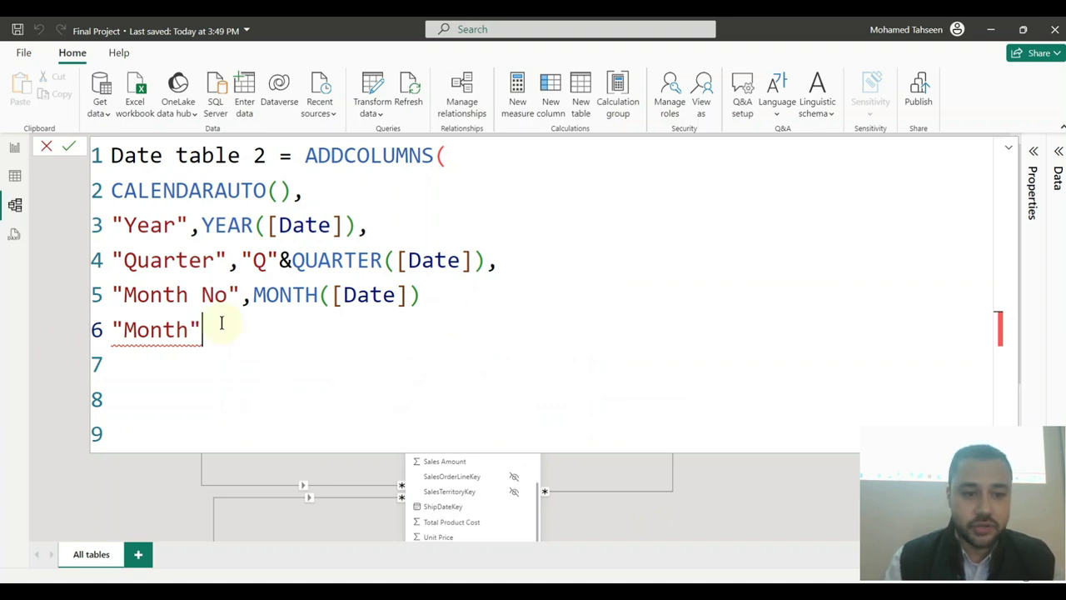
pyautogui.click(430, 305)
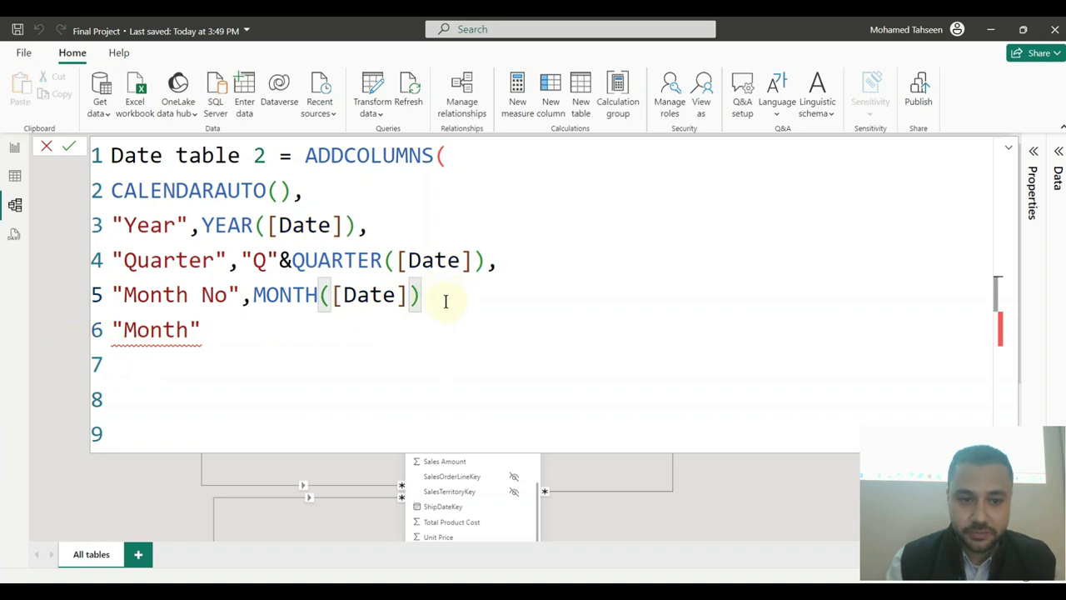
pyautogui.write(',')
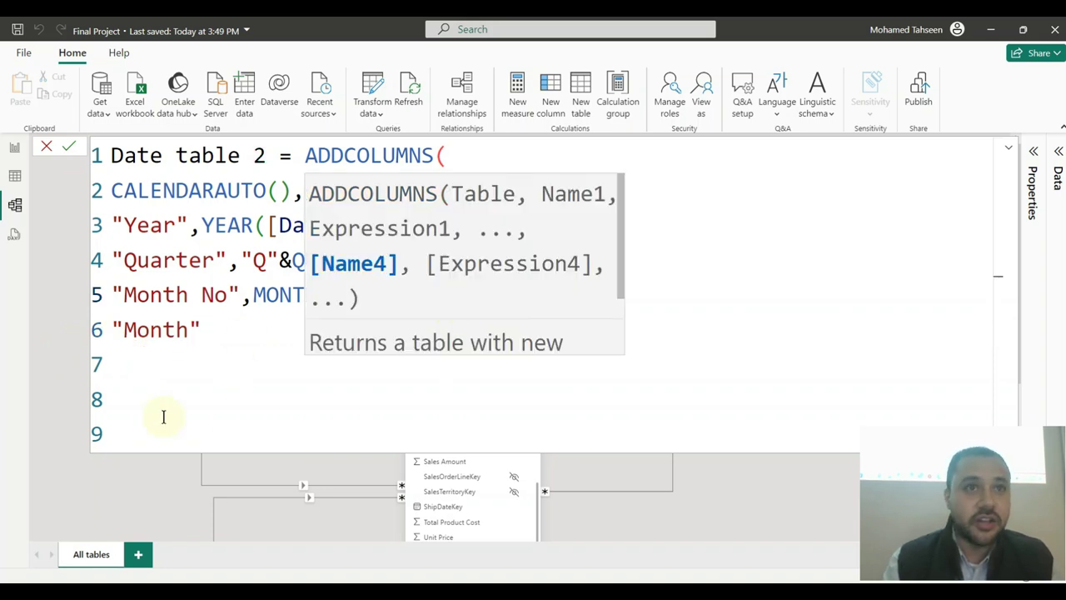
pyautogui.click(219, 326)
pyautogui.write(',')
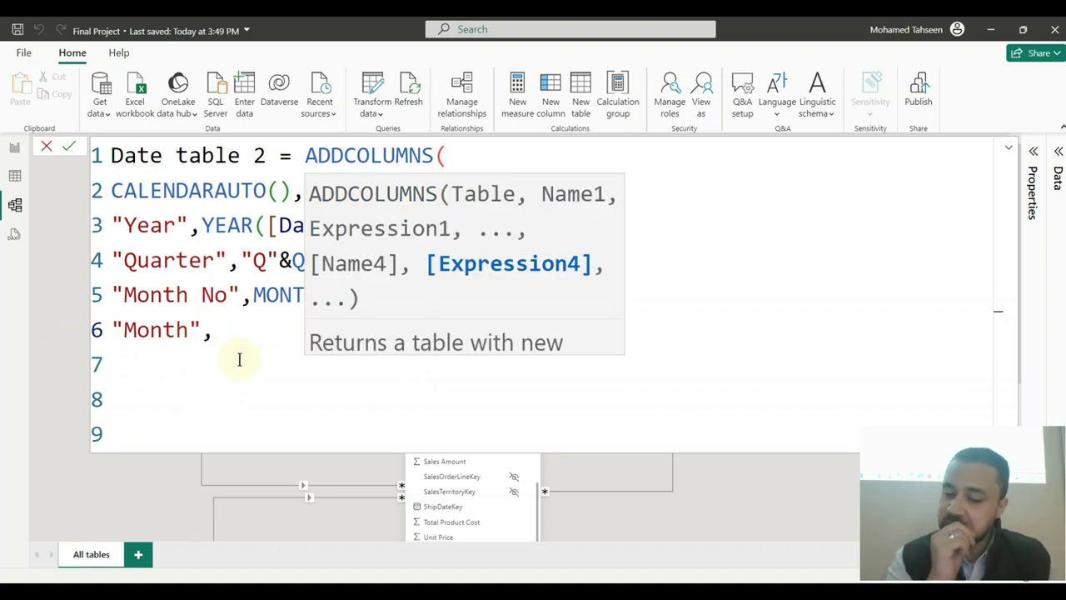
# - Define the Month column expression as FORMAT([Date],"MMMM") and end the line with a comma
pyautogui.write('form')
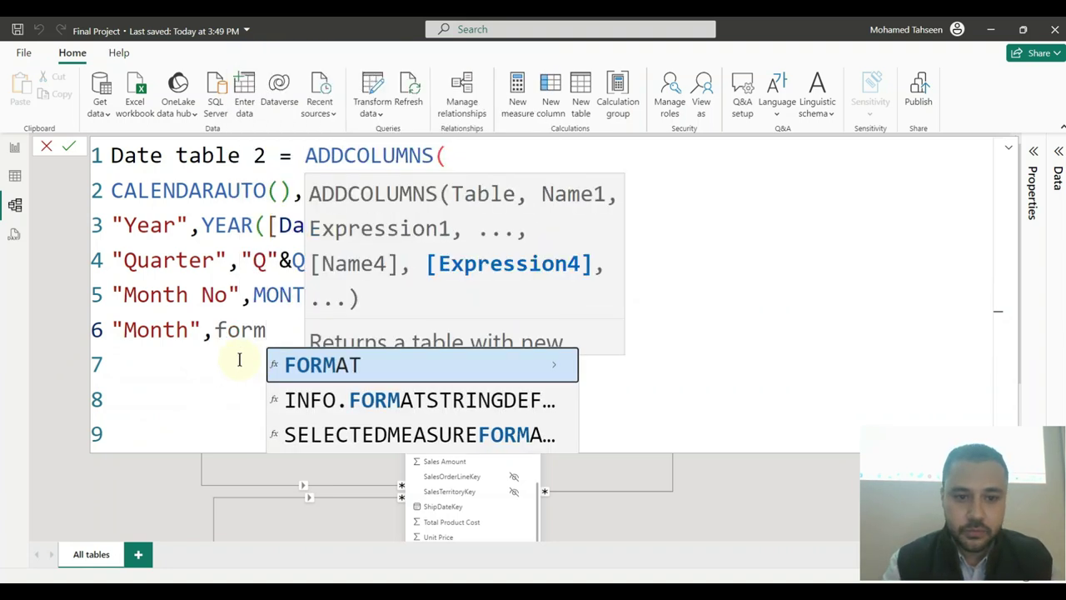
pyautogui.press('Tab')
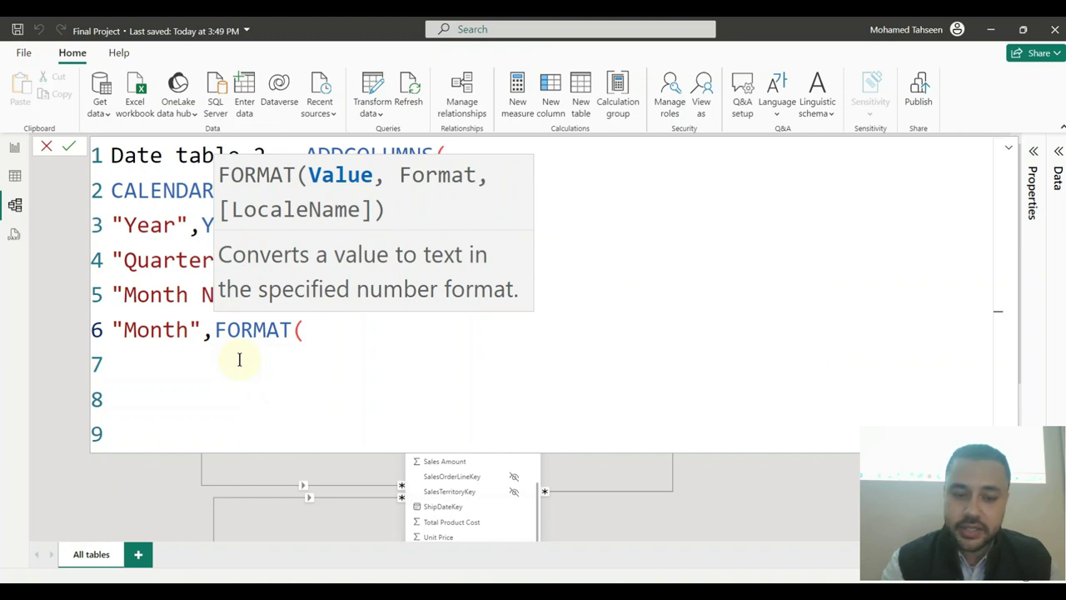
pyautogui.write('date')
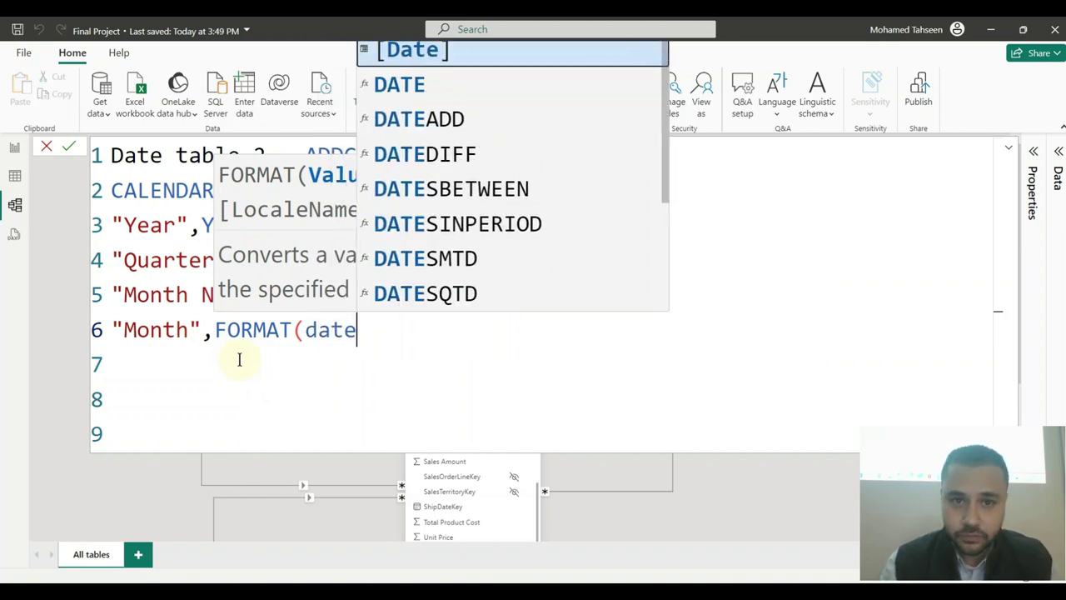
pyautogui.click(459, 52)
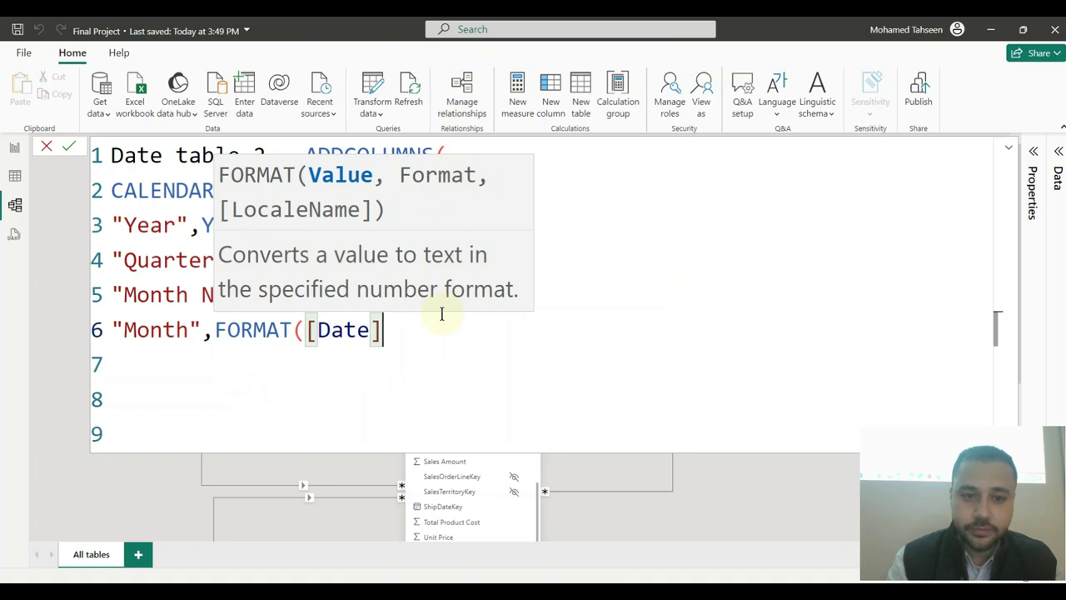
pyautogui.write(',')
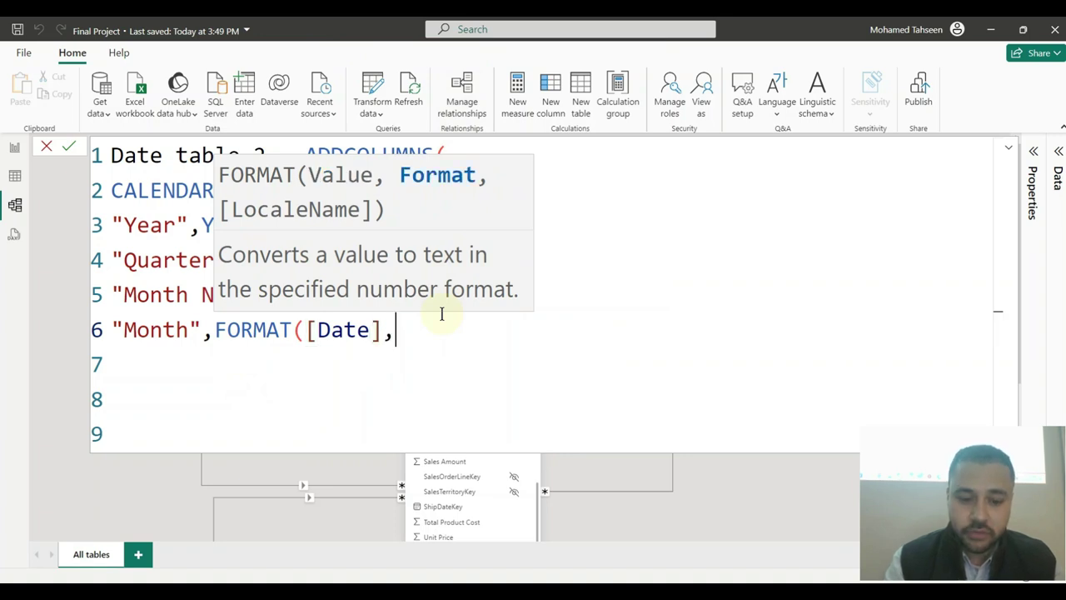
pyautogui.write('"MMMM"')
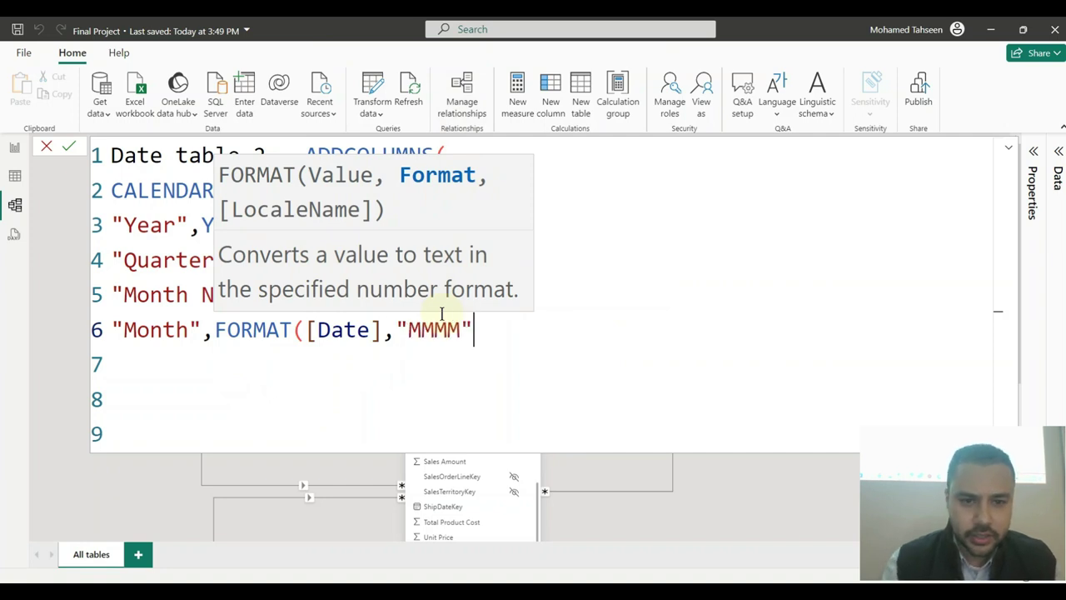
pyautogui.write(')')
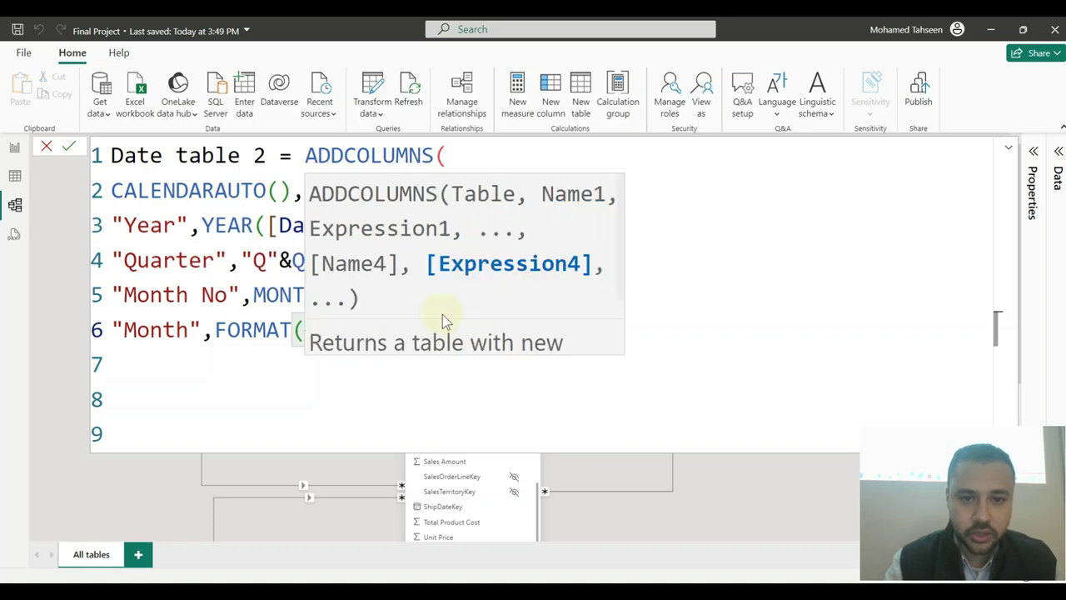
pyautogui.write(',')
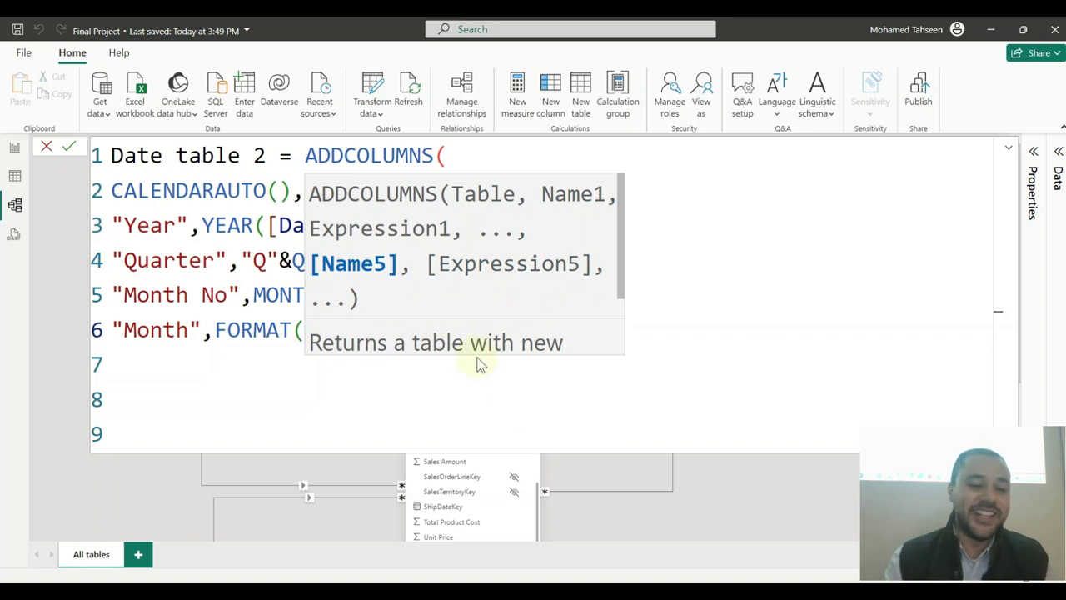
pyautogui.click(468, 438)
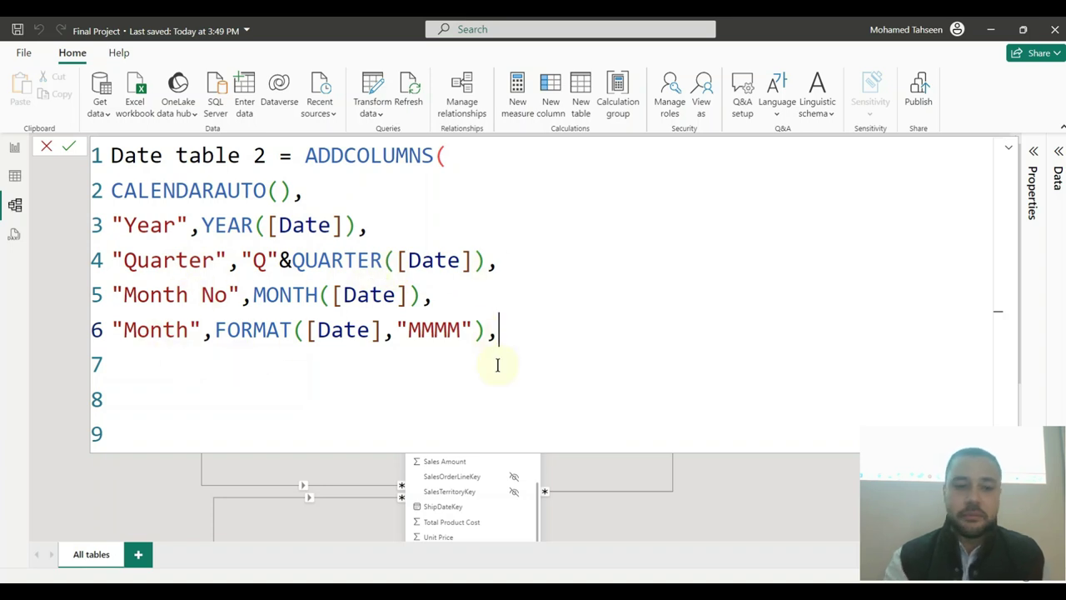
# - Add a "Day" column on a new formula line with the expression FORMAT([Date],"DDDD")
pyautogui.press('Return')
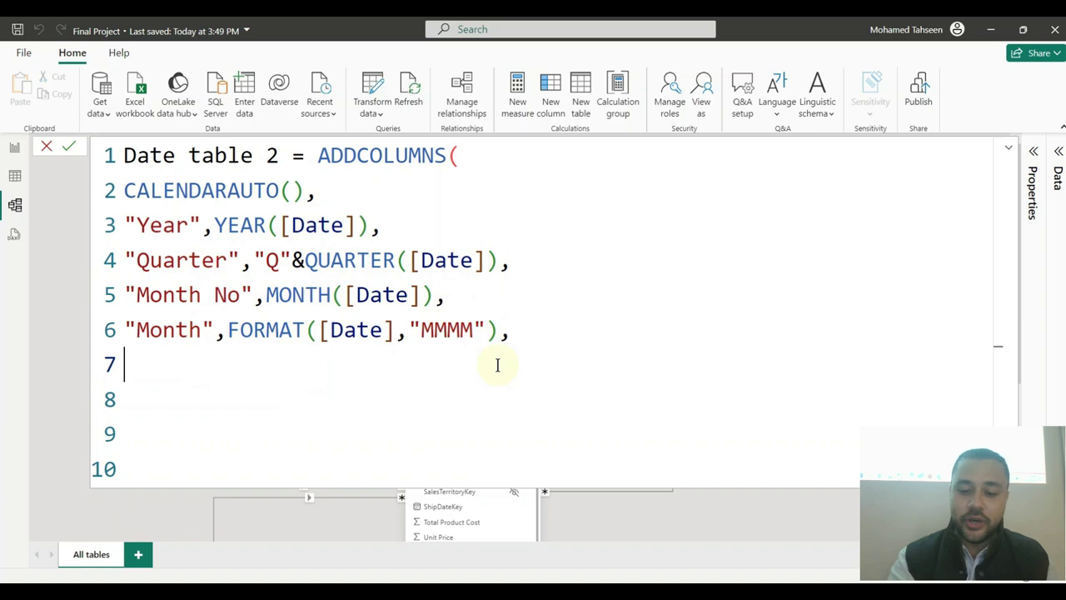
pyautogui.write('"Day"')
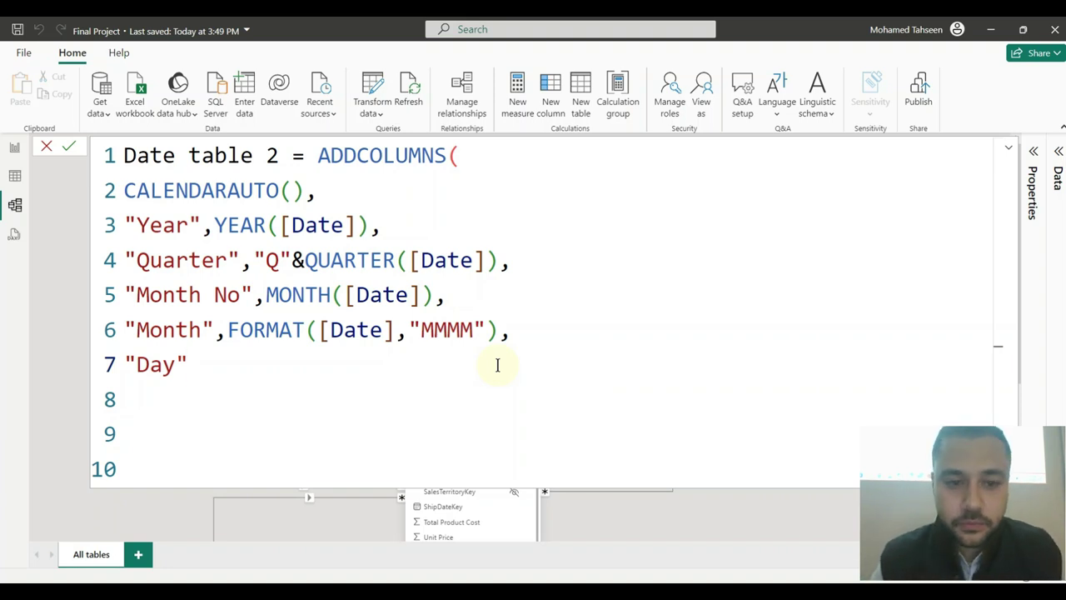
pyautogui.write('form')
pyautogui.press('BackSpace')
pyautogui.press('BackSpace')
pyautogui.press('BackSpace')
pyautogui.press('BackSpace')
pyautogui.write(',form')
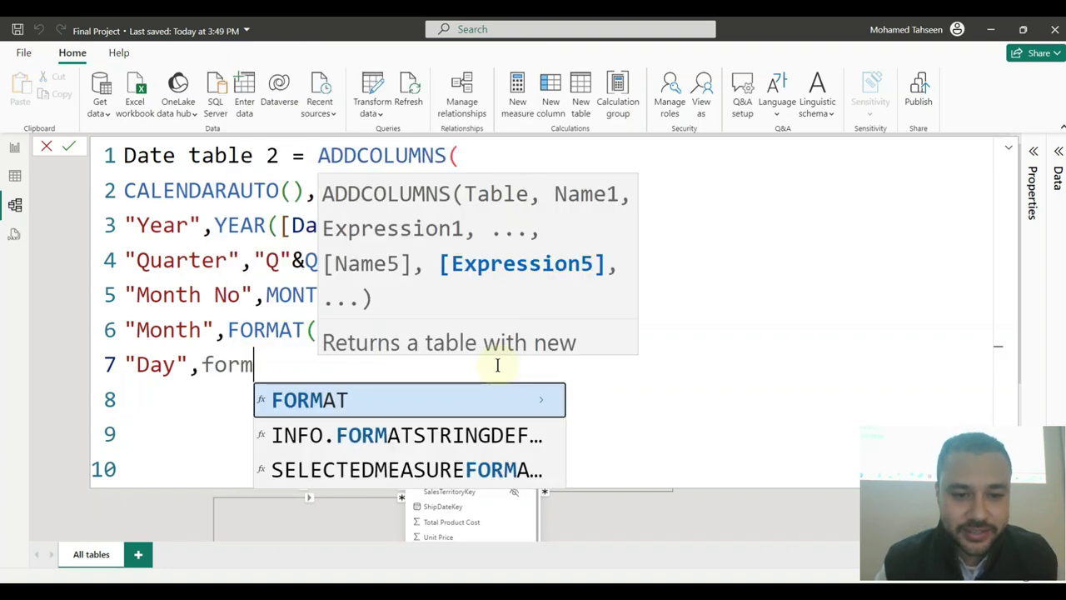
pyautogui.press('Tab')
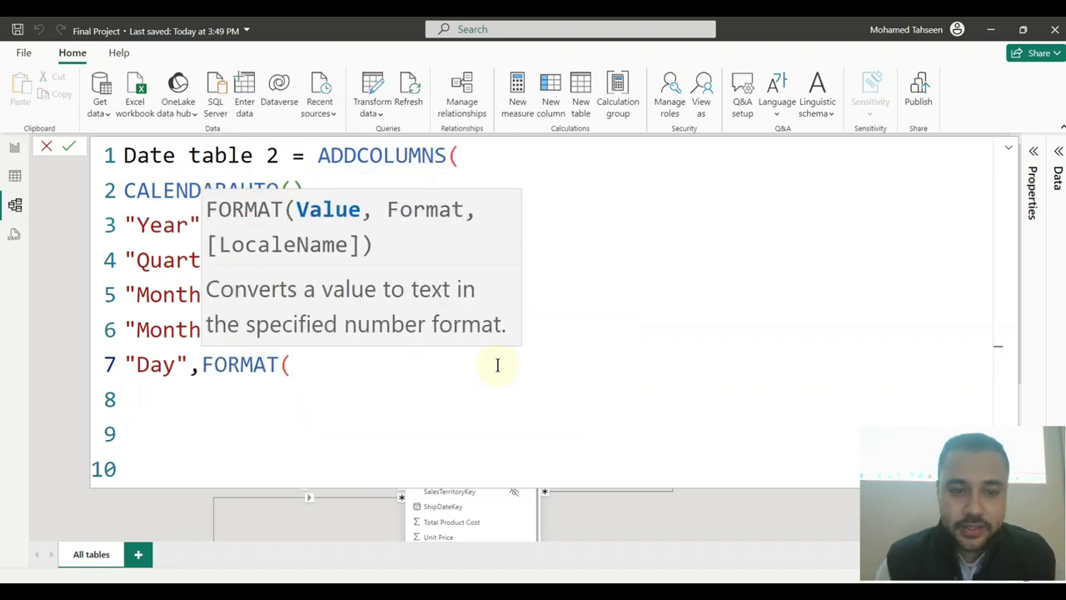
pyautogui.write('date')
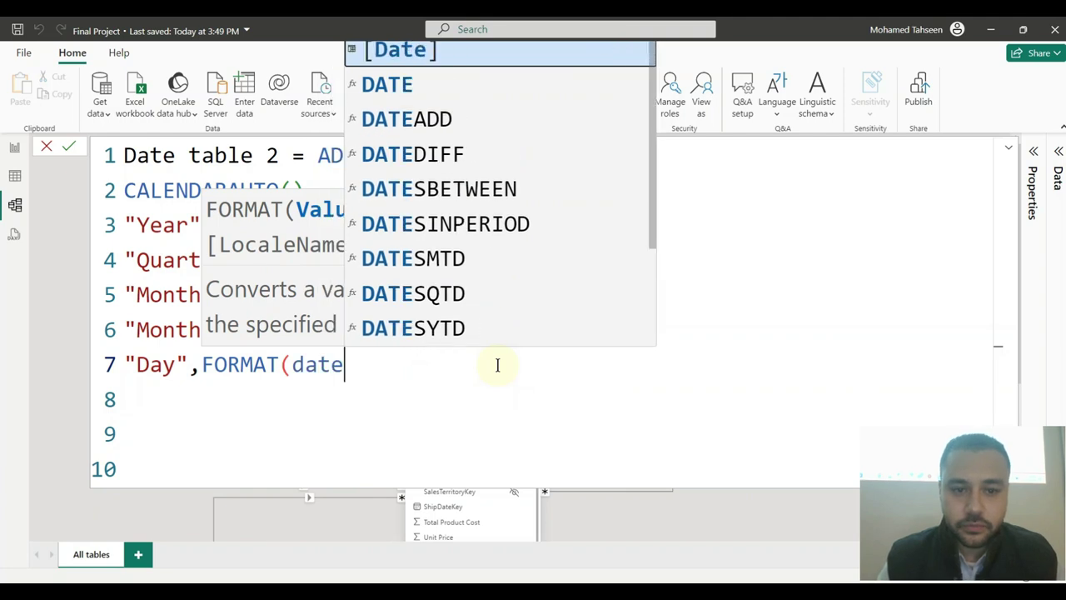
pyautogui.press('Tab')
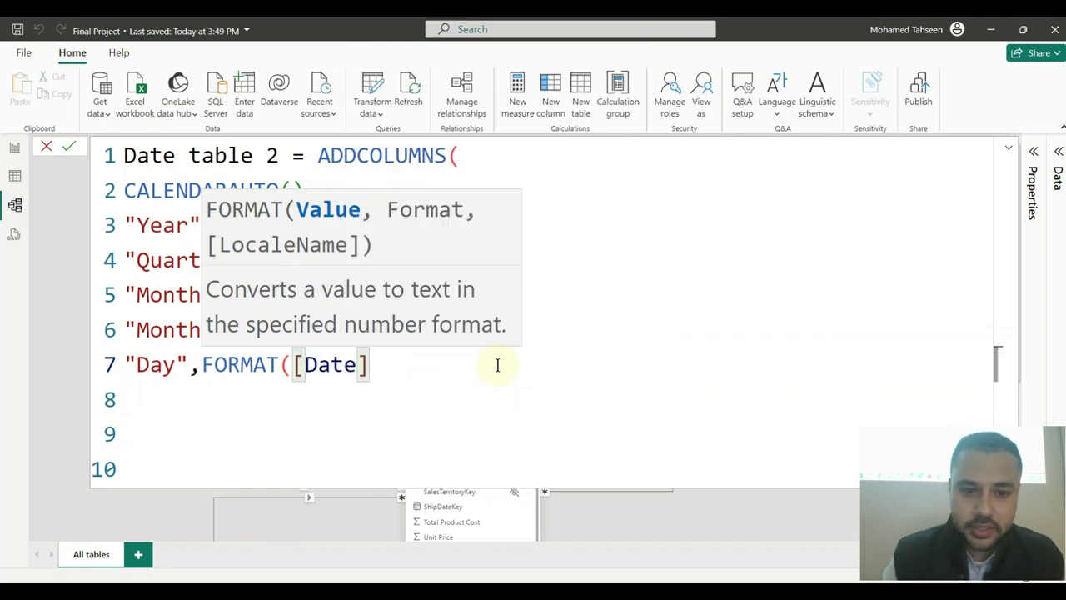
pyautogui.write(',')
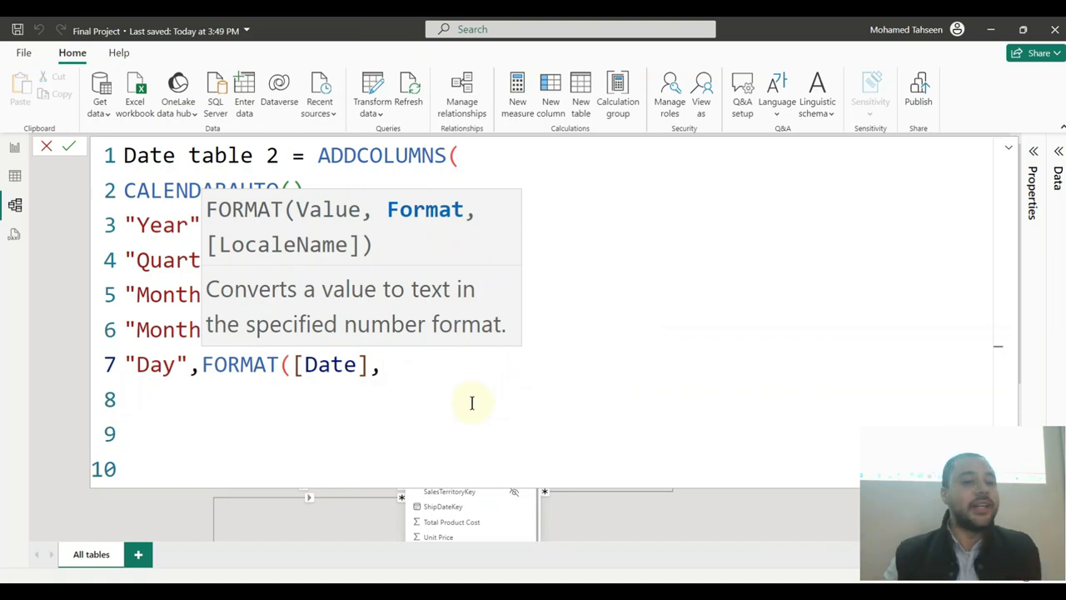
pyautogui.write('"DDDD")')
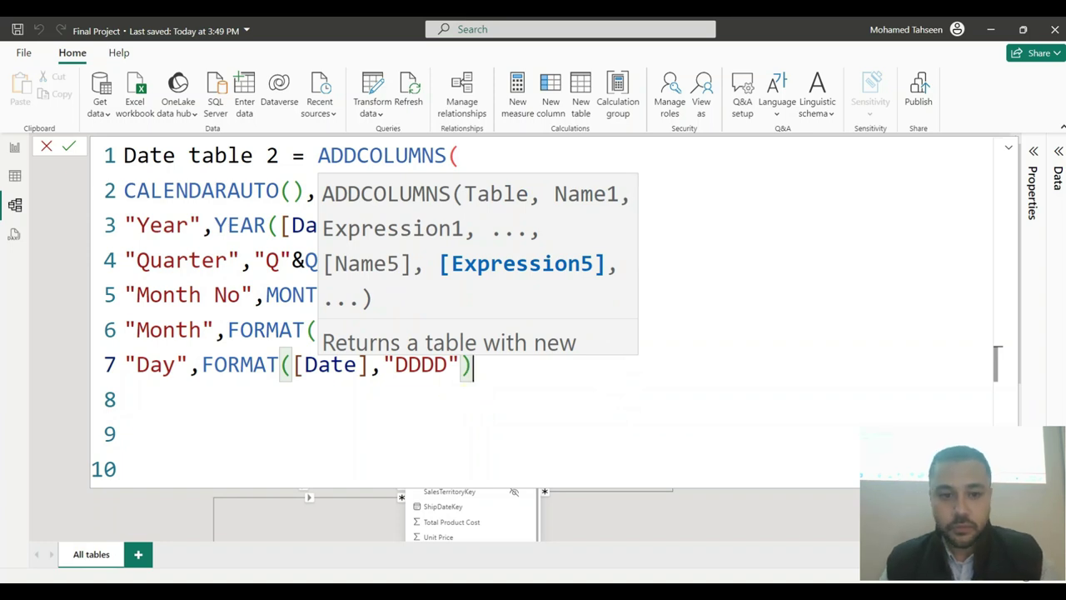
# - Close the ADDCOLUMNS expression with a parenthesis on line 9 and submit the formula
pyautogui.hotkey('alt', 'Tab')
pyautogui.hotkey('alt', 'Tab')
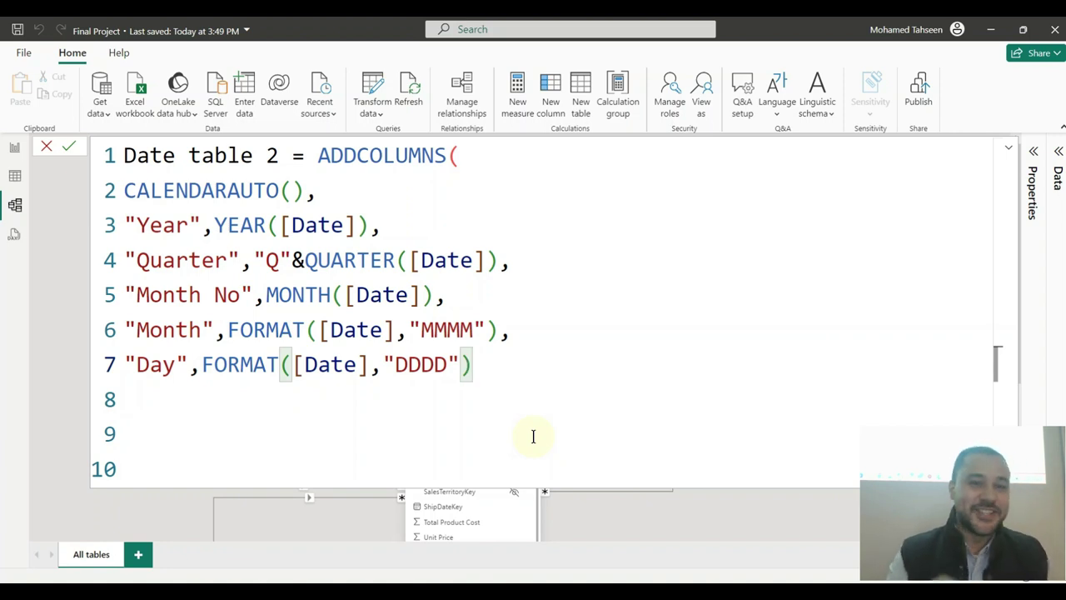
pyautogui.click(299, 438)
pyautogui.write(')')
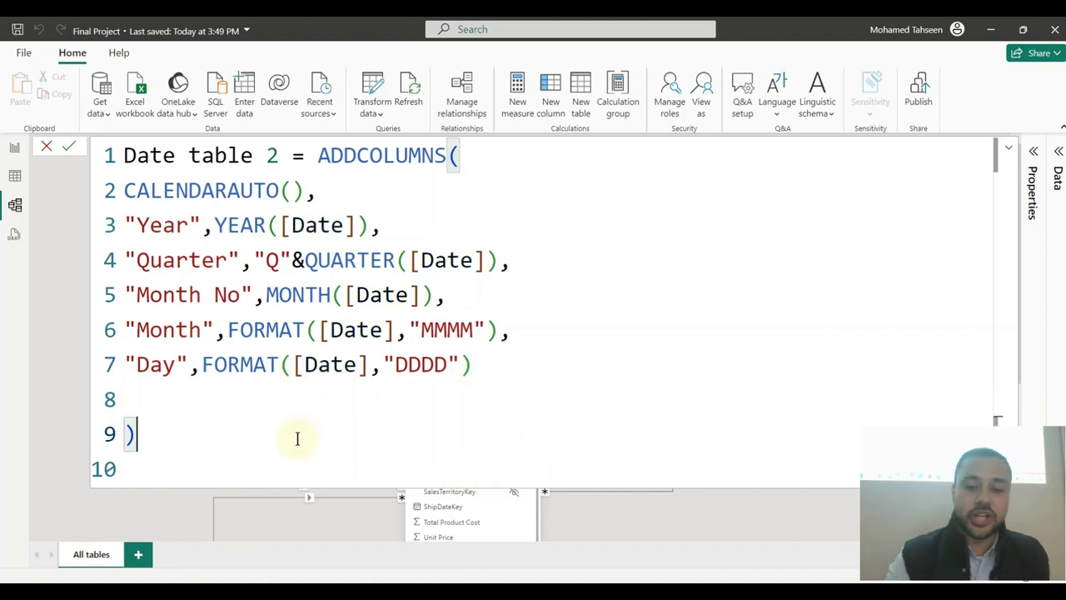
pyautogui.press('BackSpace')
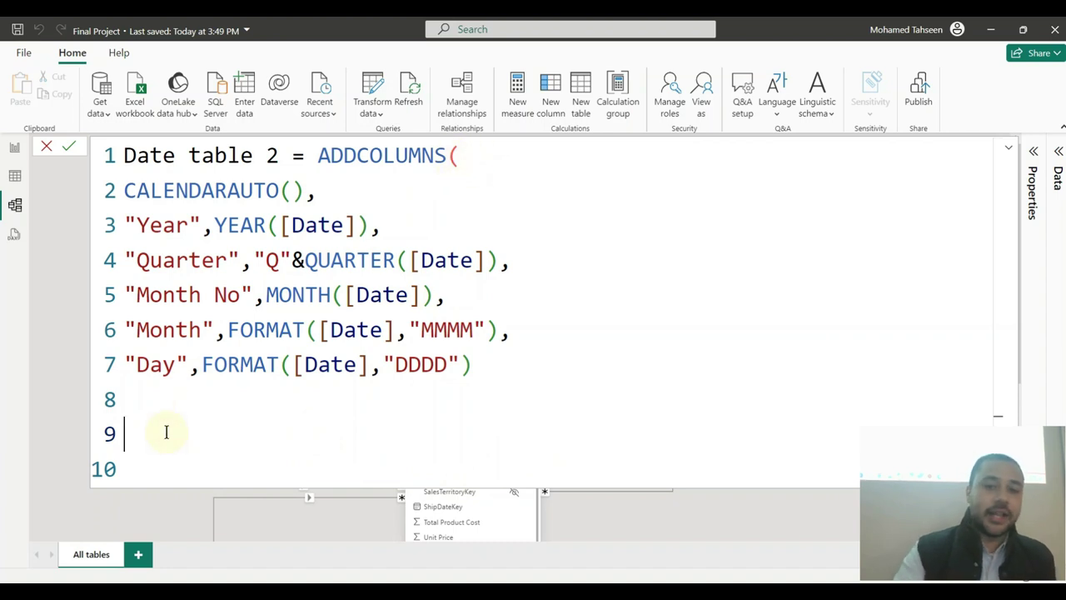
pyautogui.write(')')
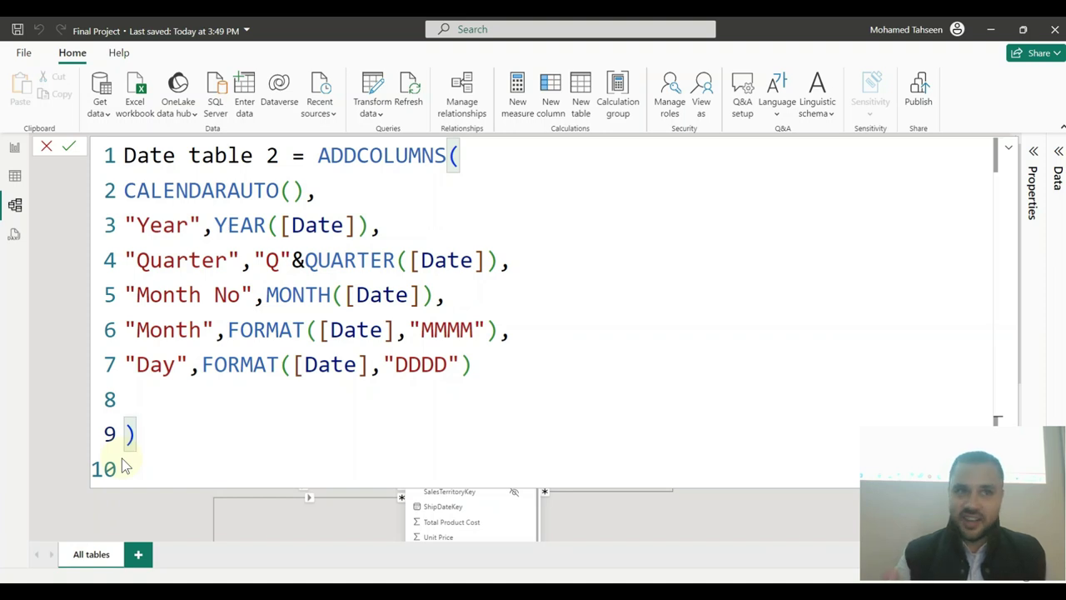
pyautogui.press('Return')
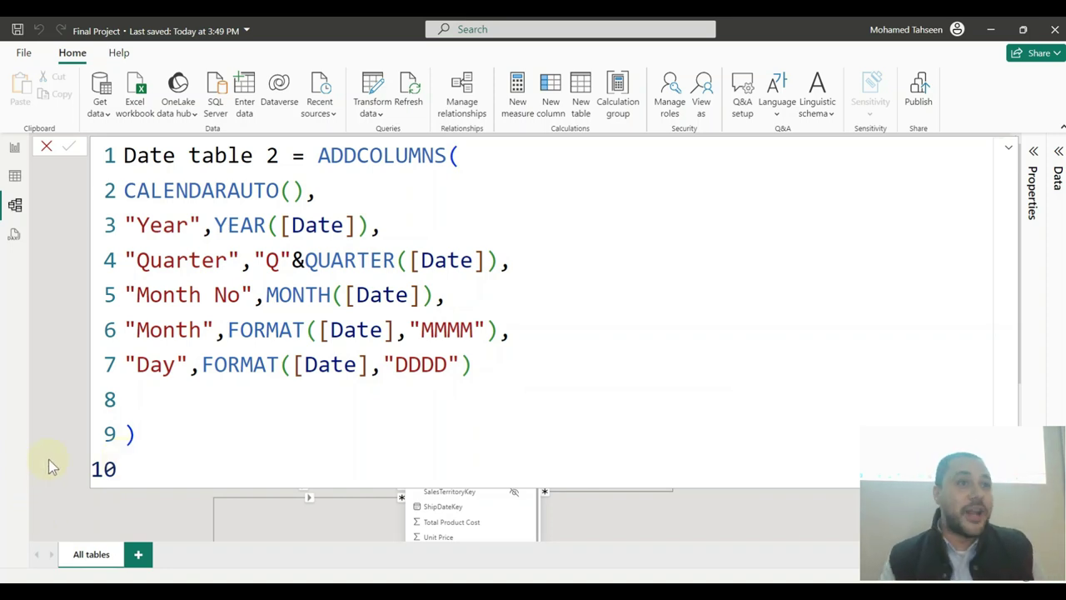
pyautogui.click(163, 331)
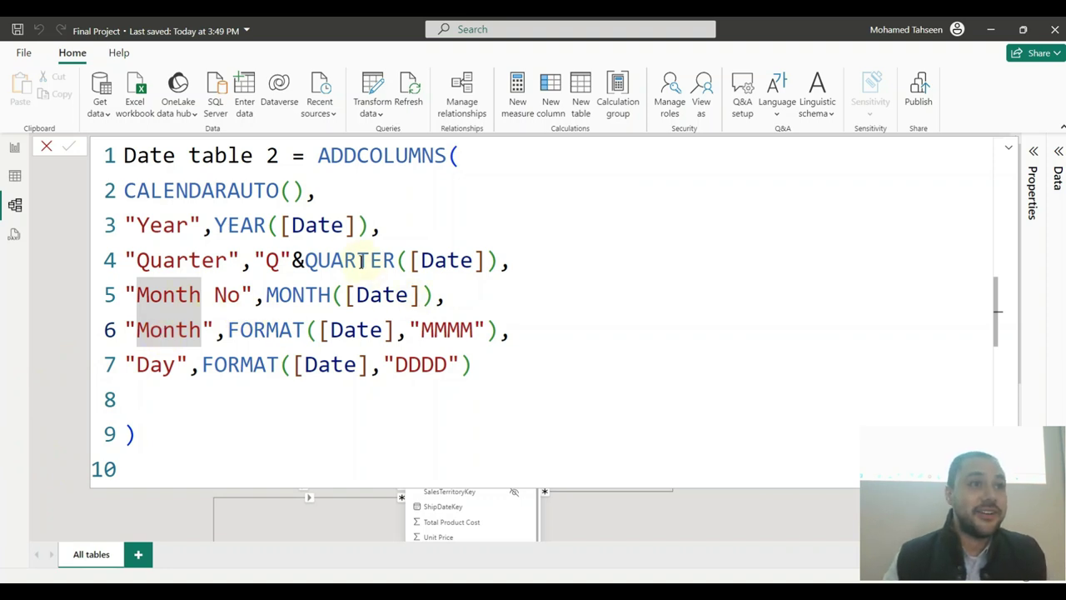
pyautogui.click(305, 294)
pyautogui.click(245, 400)
pyautogui.click(226, 425)
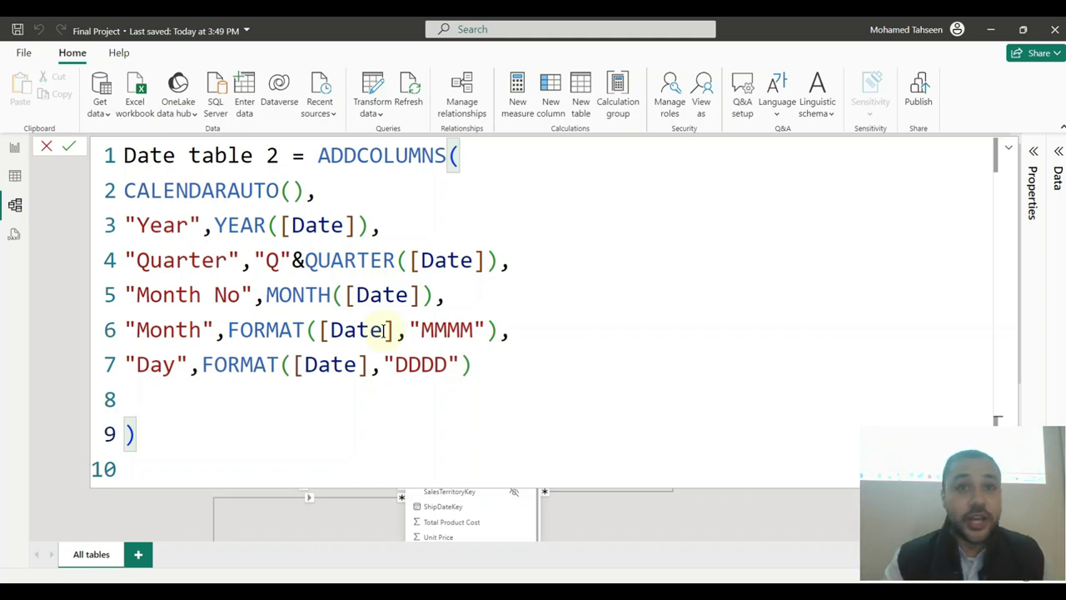
# - Commit the Date table 2 formula and move the table's card slightly down in the model diagram
pyautogui.press('Return')
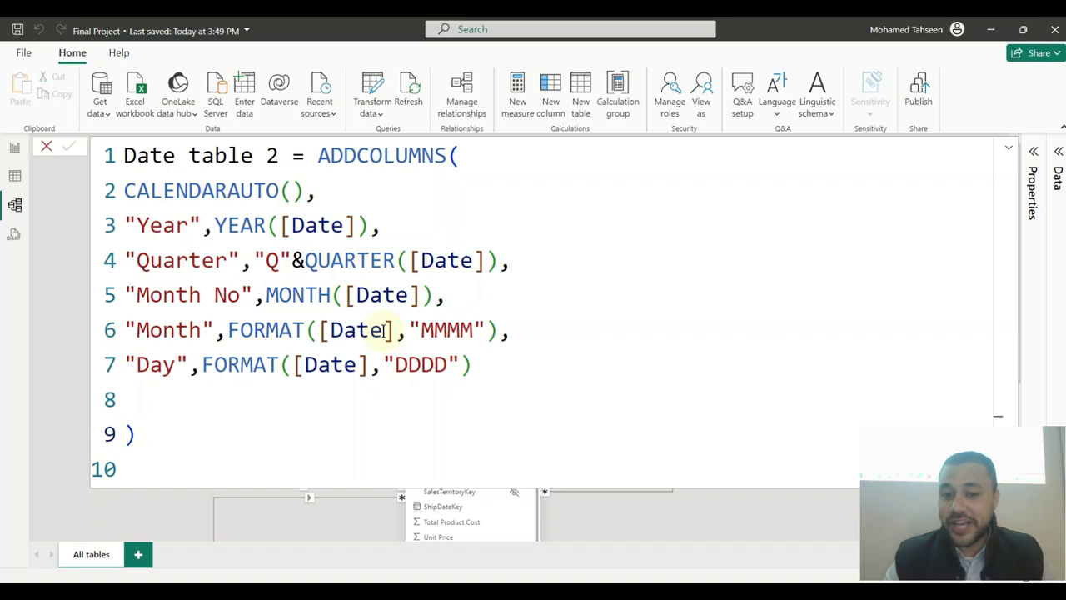
pyautogui.click(776, 513)
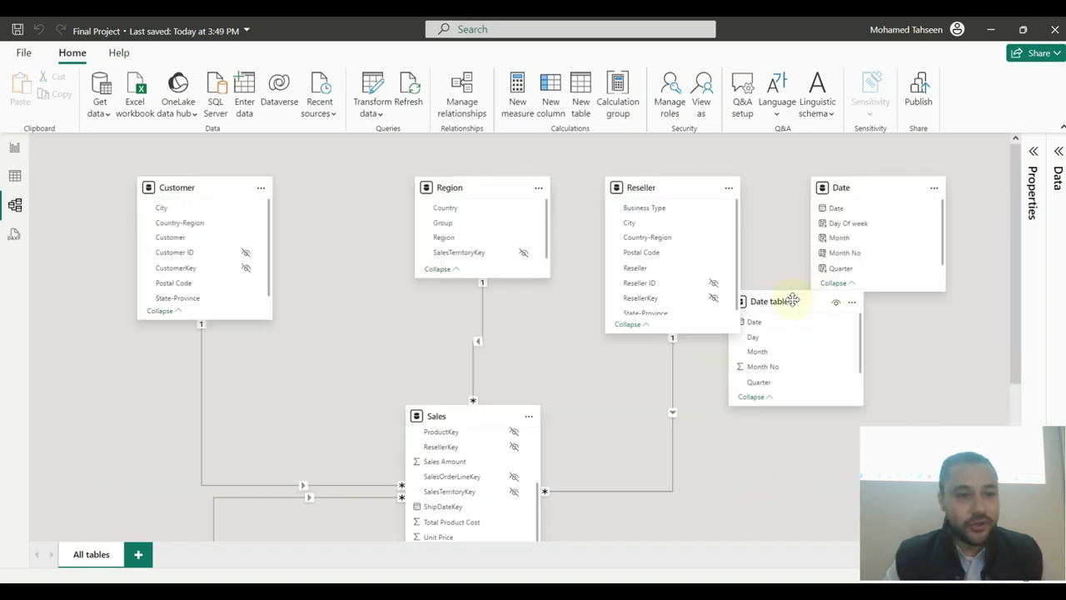
pyautogui.moveTo(792, 301); pyautogui.dragTo(792, 340)
# - Open Date table 2 in the Table view and collapse the formula bar to examine its rows and columns
pyautogui.click(14, 176)
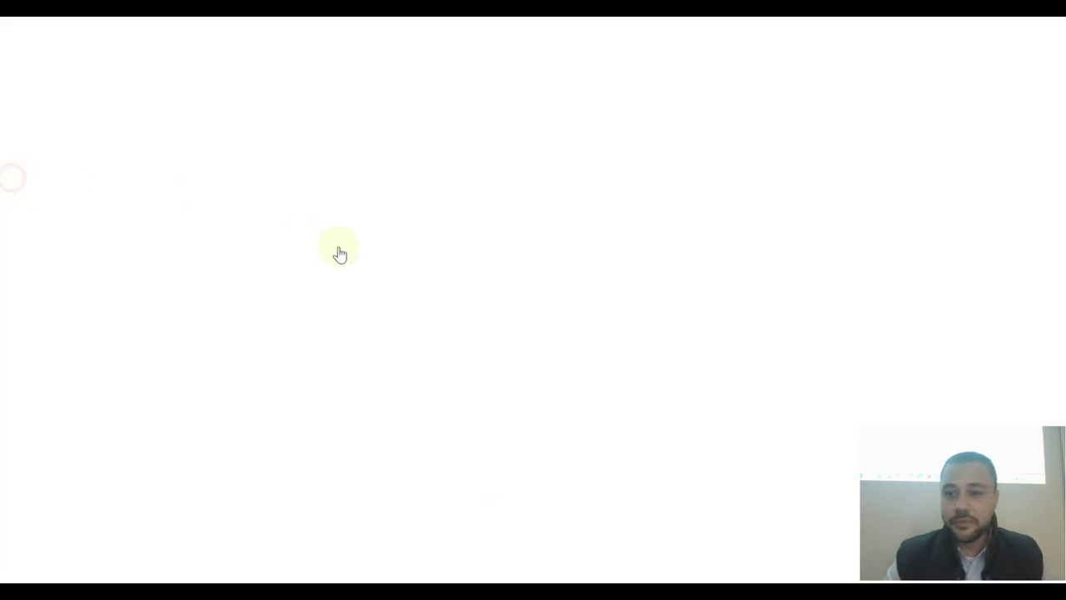
pyautogui.click(945, 337)
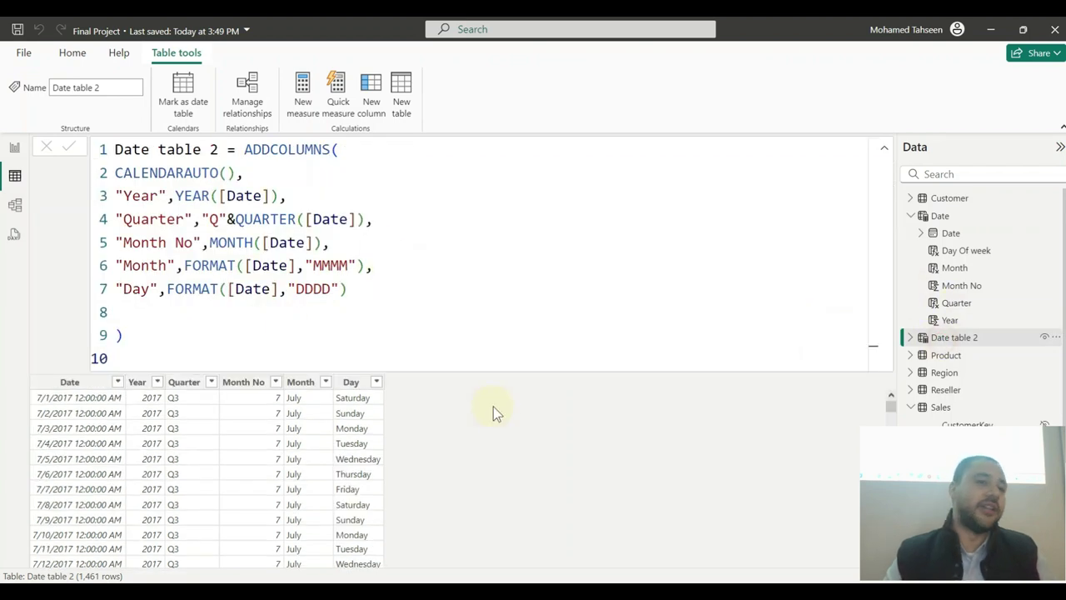
pyautogui.click(884, 151)
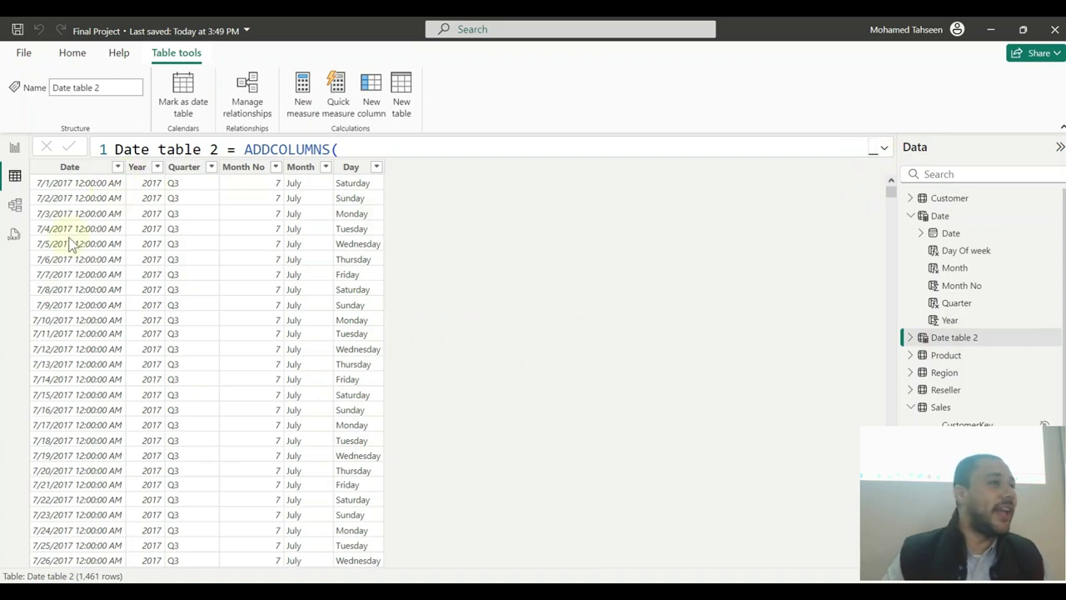
pyautogui.click(949, 340)
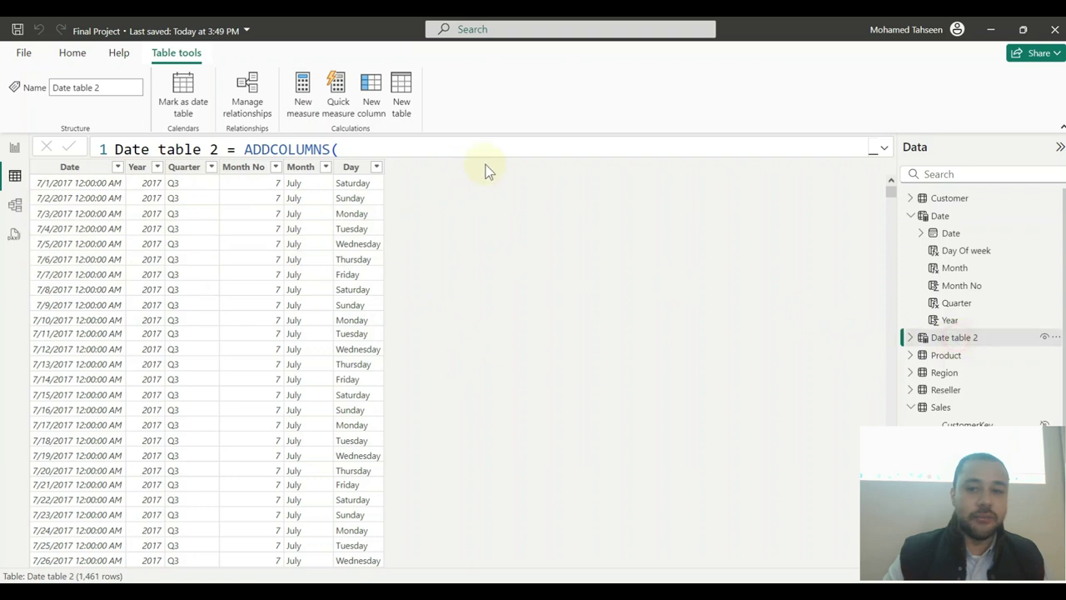
# - Expand the Date table 2 formula, then switch to Chrome and replace the Join conversation tab with a new tab
pyautogui.click(886, 151)
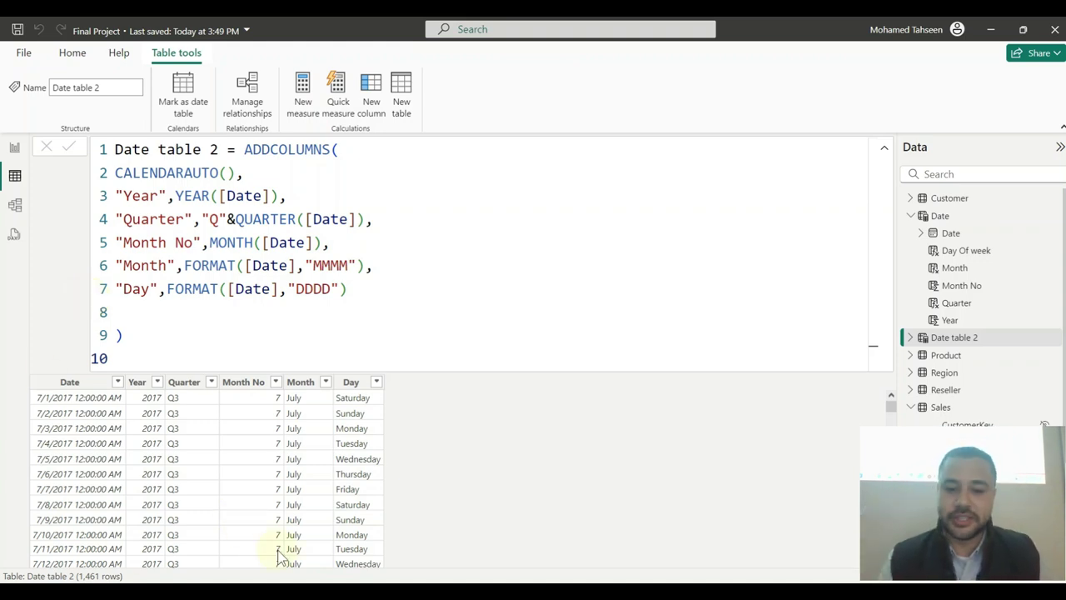
pyautogui.hotkey('alt', 'Tab')
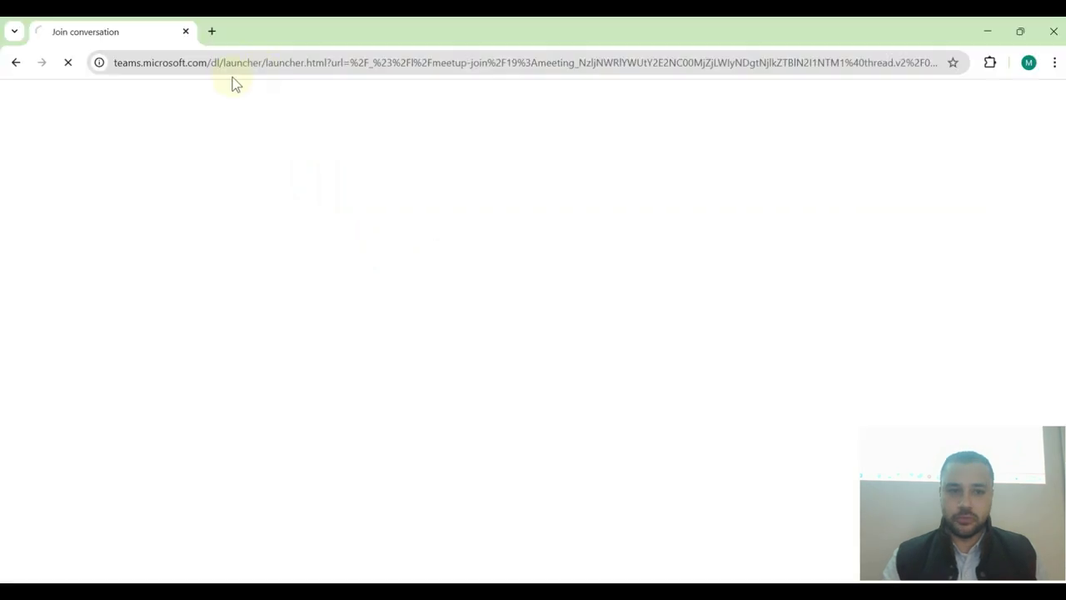
pyautogui.click(209, 32)
pyautogui.click(186, 32)
pyautogui.click(196, 54)
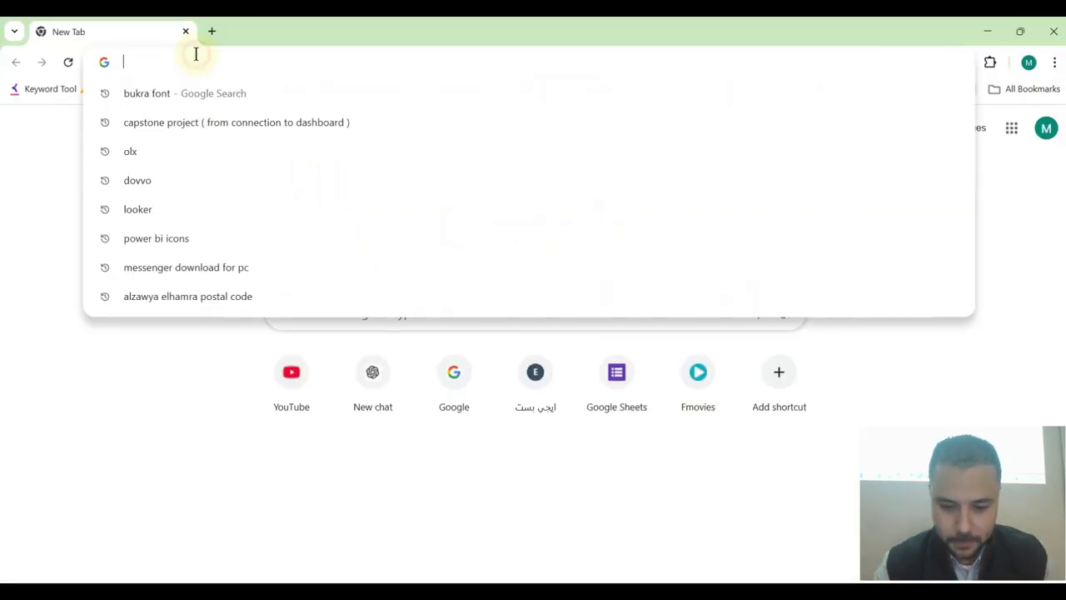
pyautogui.write('forma')
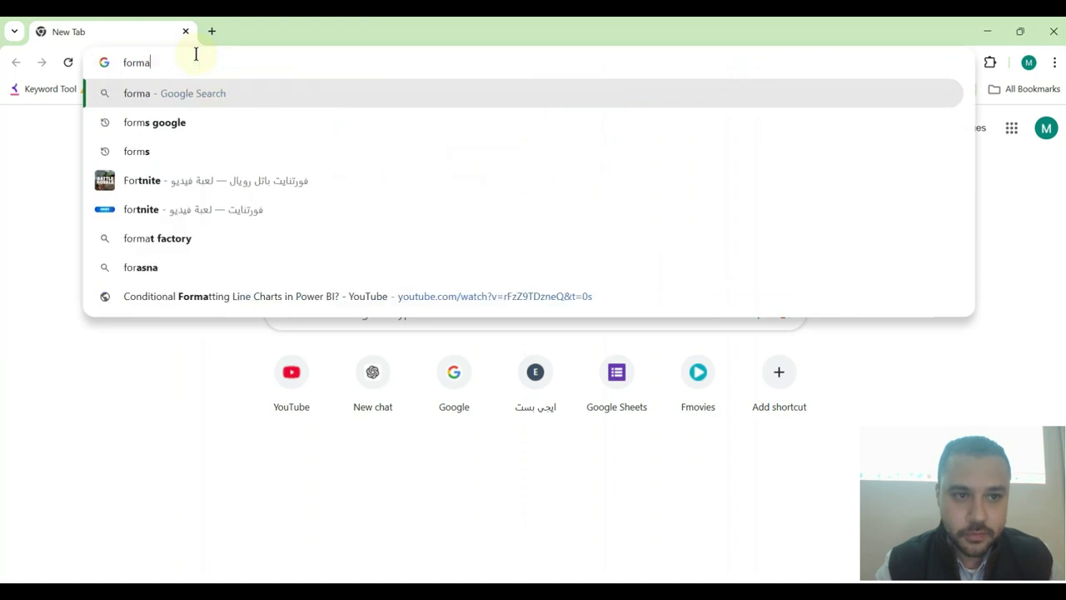
pyautogui.press('BackSpace')
pyautogui.press('BackSpace')
pyautogui.press('BackSpace')
pyautogui.press('BackSpace')
pyautogui.press('BackSpace')
pyautogui.write('a')
pyautogui.press('BackSpace')
pyautogui.press('BackSpace')
# - Search the web for "dax formula" and open the Microsoft Learn DAX overview article
pyautogui.write('dax formula')
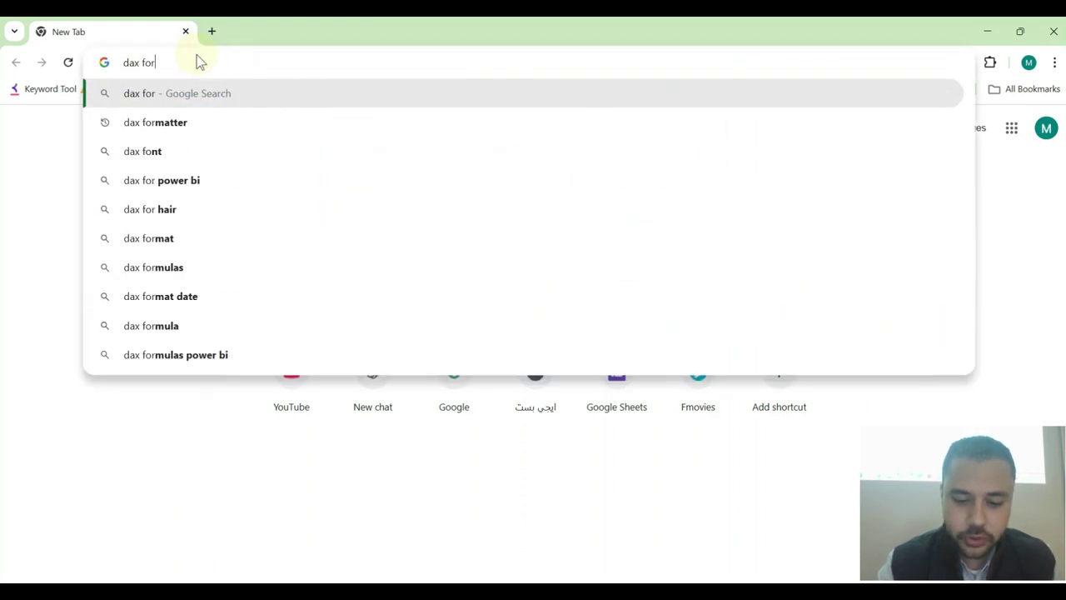
pyautogui.press('Return')
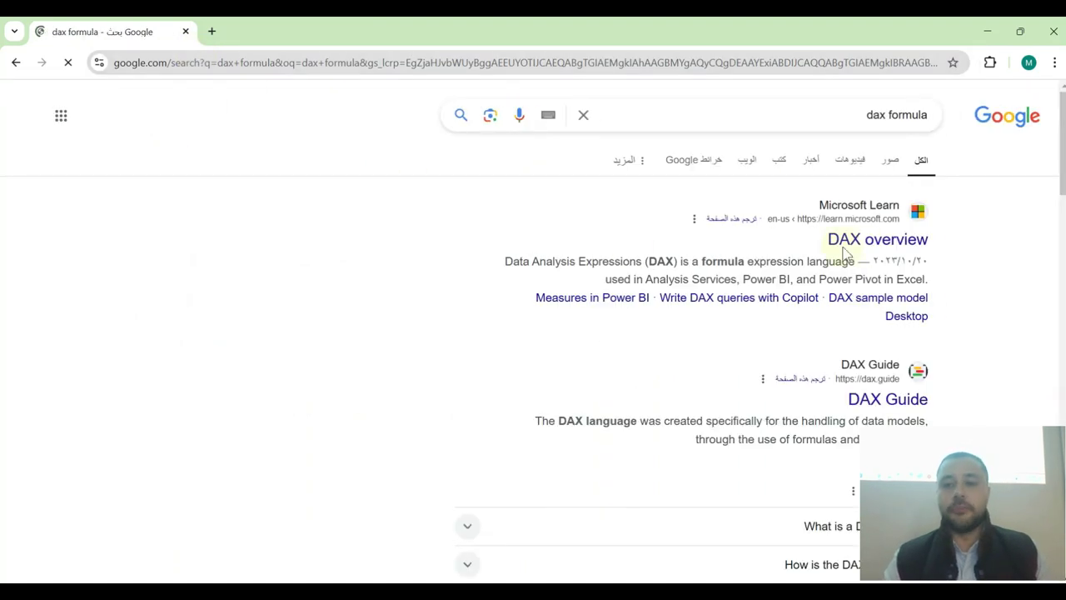
pyautogui.click(816, 265)
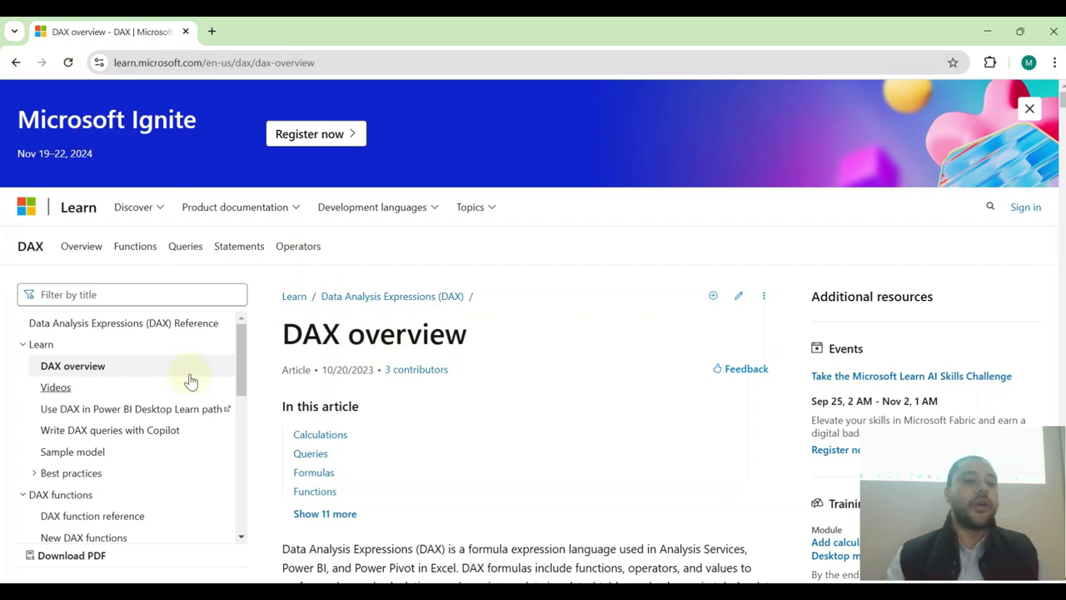
# - Filter the DAX documentation contents by "add" and open the ADDCOLUMNS function reference
pyautogui.click(167, 297)
pyautogui.write('ad')
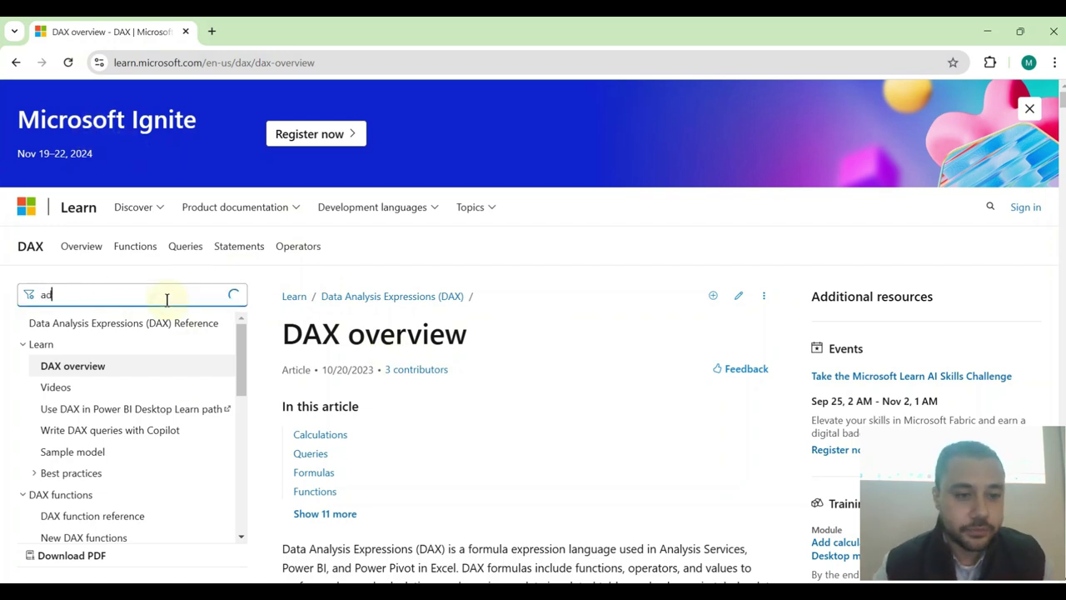
pyautogui.write('d')
pyautogui.click(140, 331)
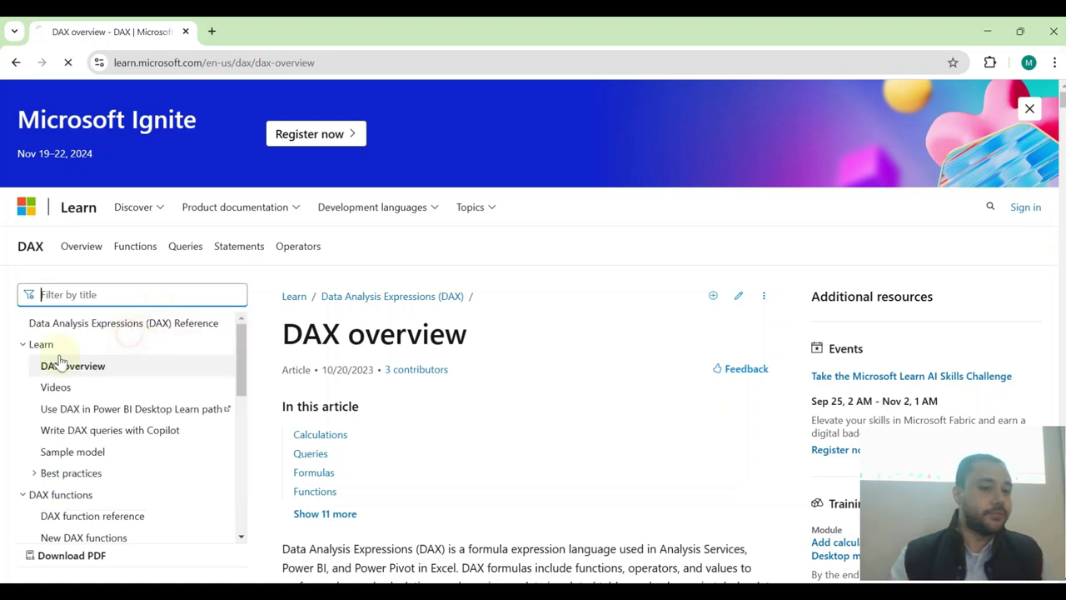
# - Read the syntax, parameters and return value sections of the ADDCOLUMNS reference, highlighting the syntax arguments and the return value text
pyautogui.scroll(-5, 510, 394)
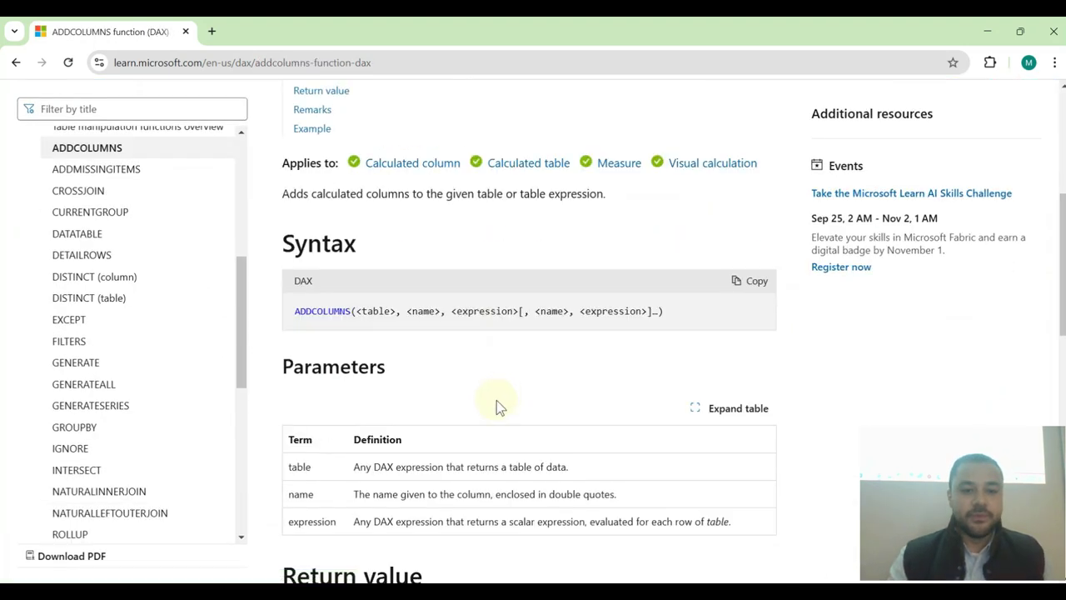
pyautogui.scroll(2, 383, 346)
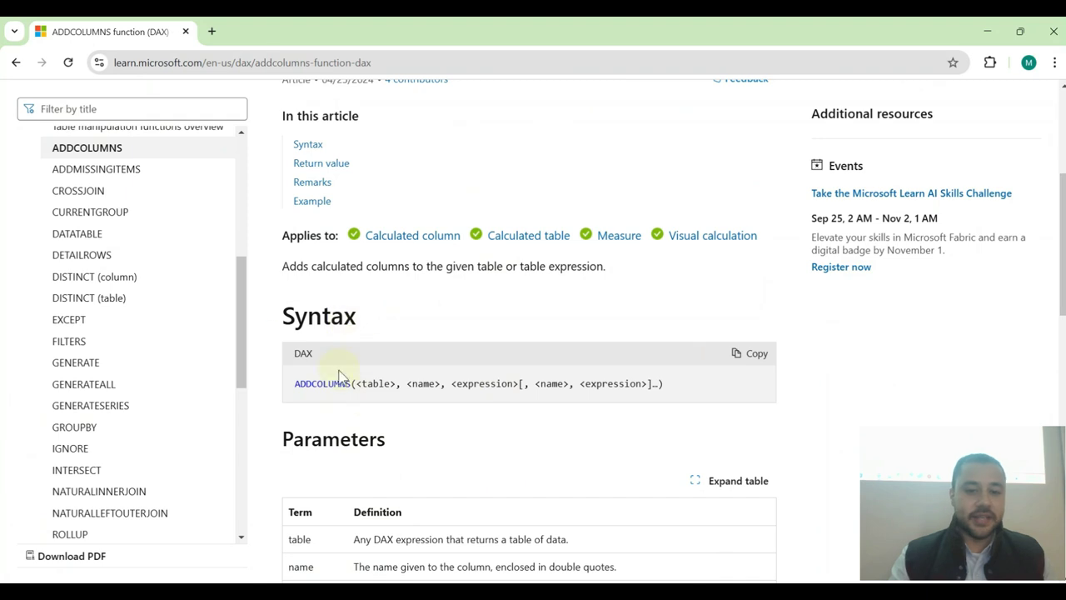
pyautogui.moveTo(371, 388); pyautogui.dragTo(703, 401)
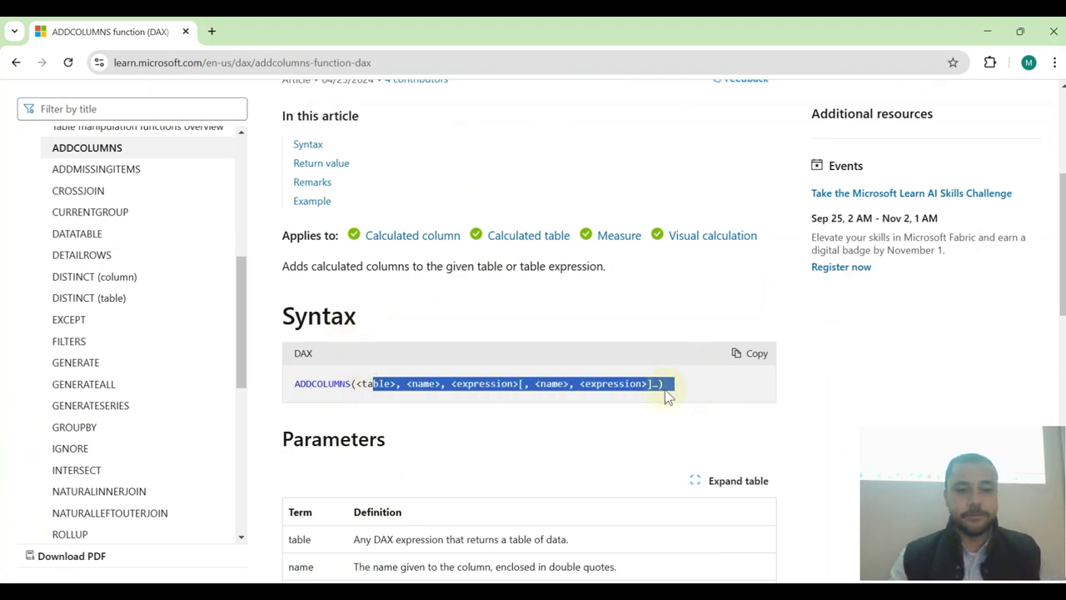
pyautogui.scroll(-3, 488, 366)
pyautogui.scroll(-1, 489, 366)
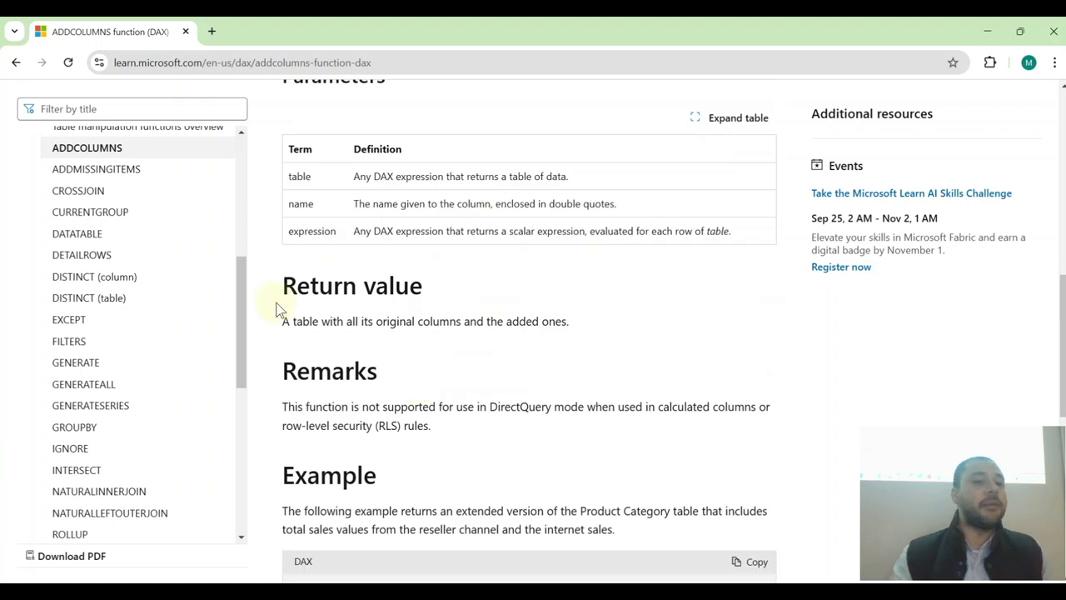
pyautogui.moveTo(283, 323); pyautogui.dragTo(423, 337)
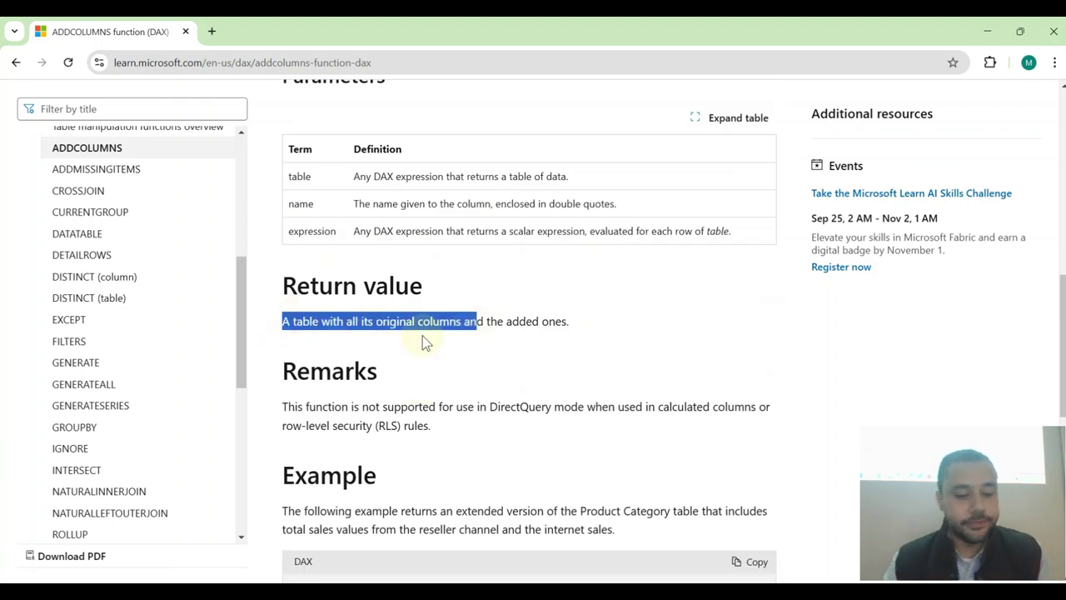
pyautogui.click(400, 345)
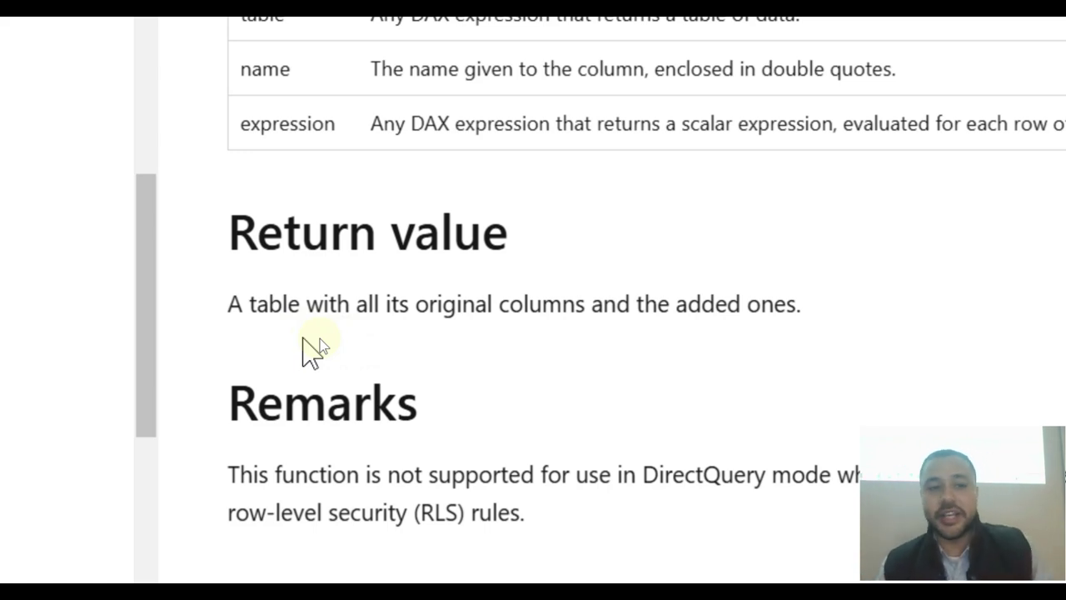
# - Return to the "dax formula" search results and reach the ADDCOLUMNS reference again through DAX overview, filtering by "add"
pyautogui.click(15, 62)
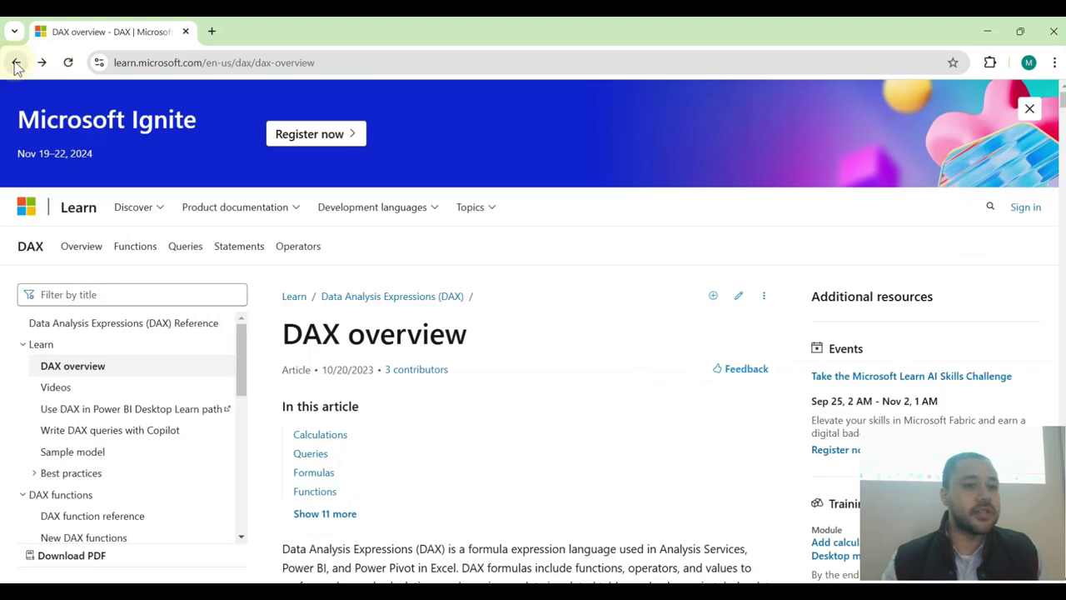
pyautogui.click(15, 62)
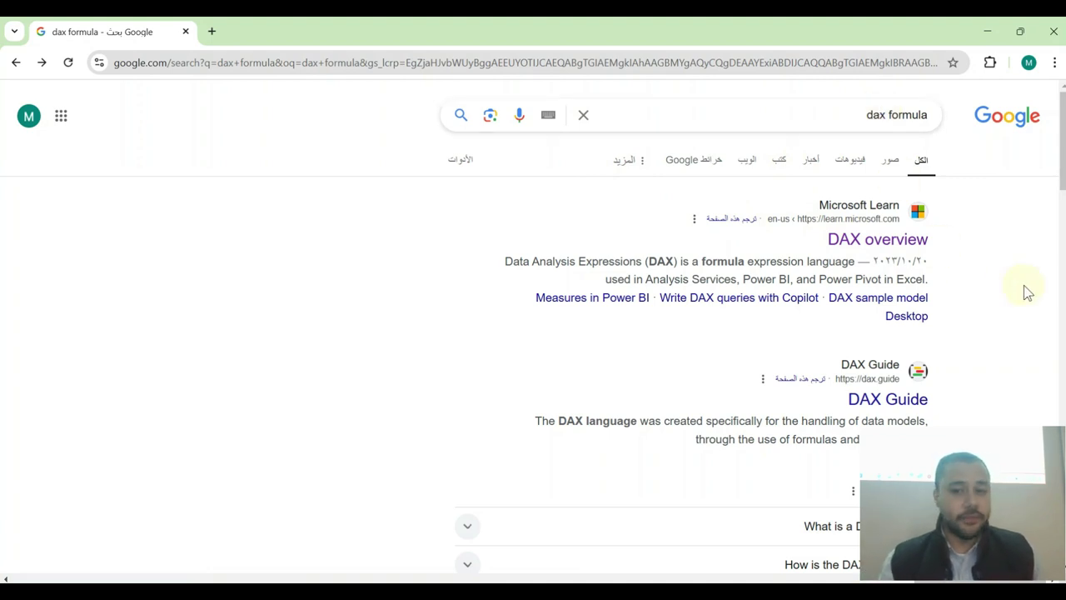
pyautogui.click(885, 241)
pyautogui.click(105, 296)
pyautogui.write('add')
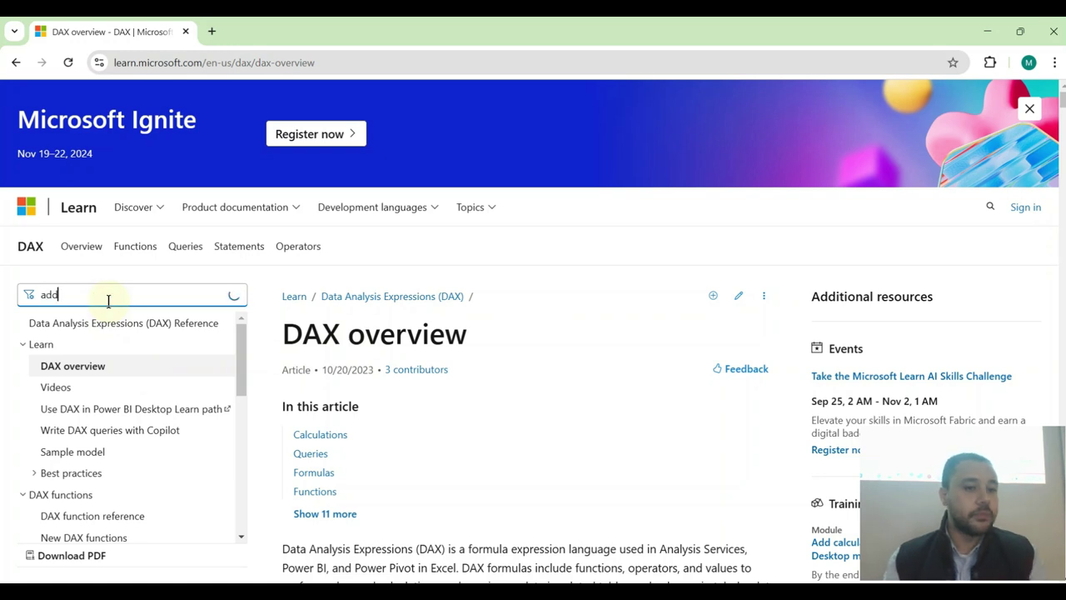
pyautogui.click(103, 333)
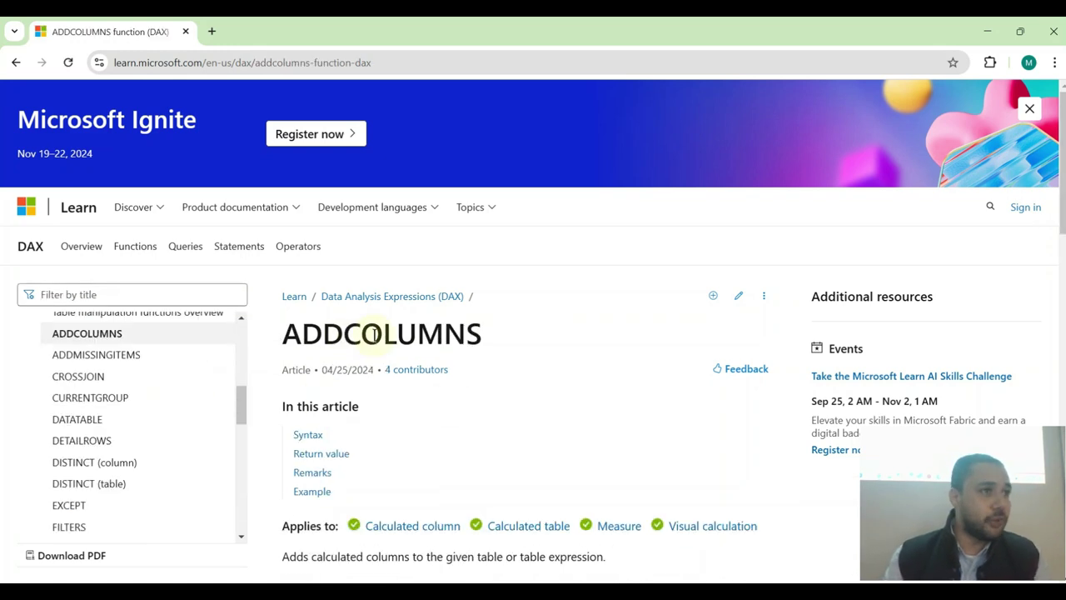
# - Review the ADDCOLUMNS parameters and return value again, then minimize Chrome to return to Power BI
pyautogui.scroll(-5, 374, 350)
pyautogui.scroll(-2, 349, 357)
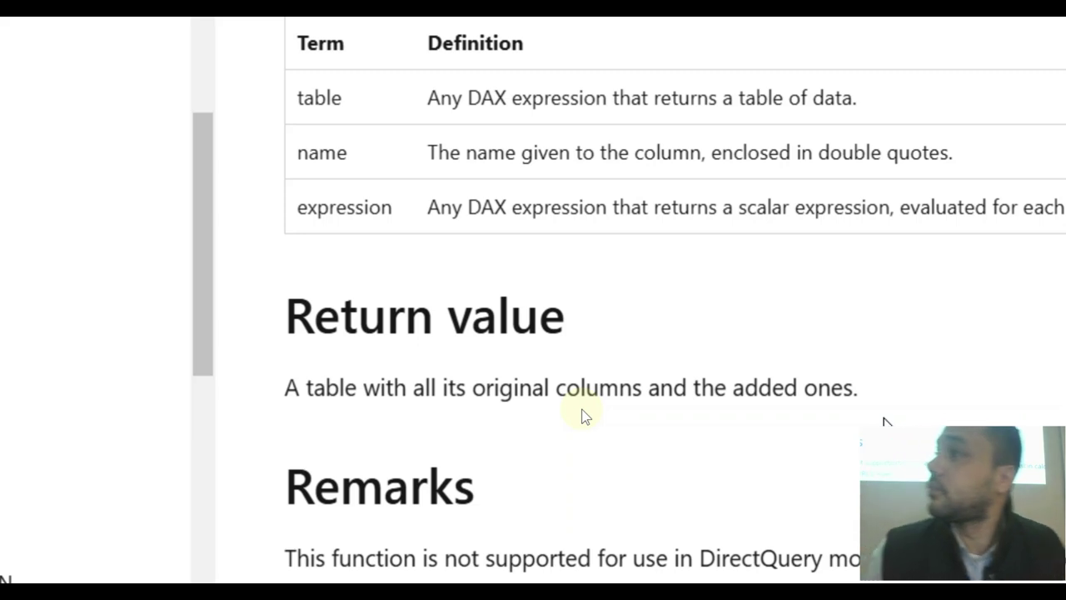
pyautogui.scroll(1, 605, 238)
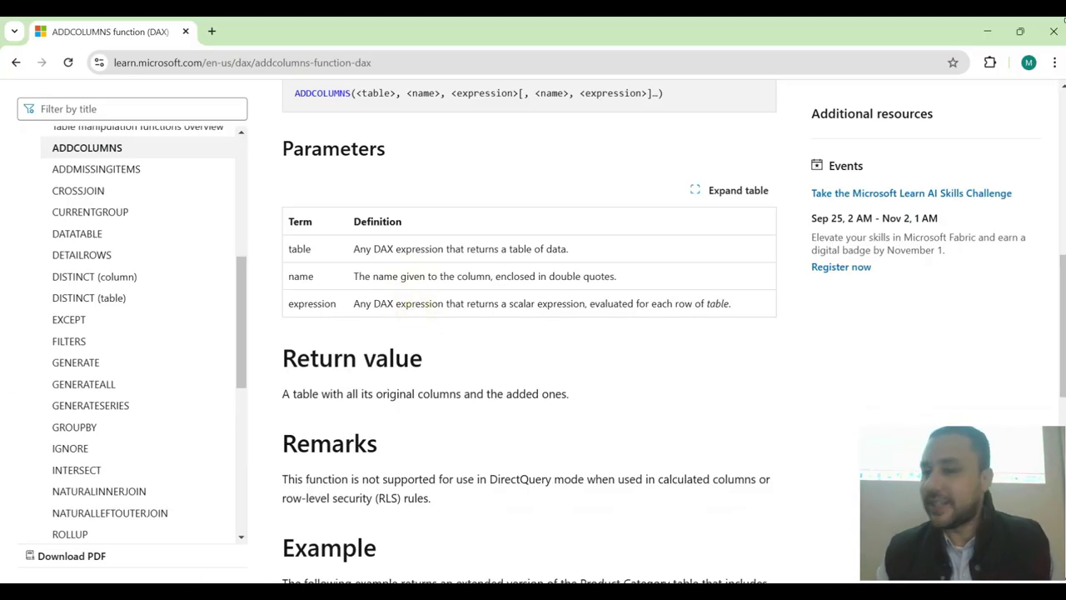
pyautogui.click(989, 35)
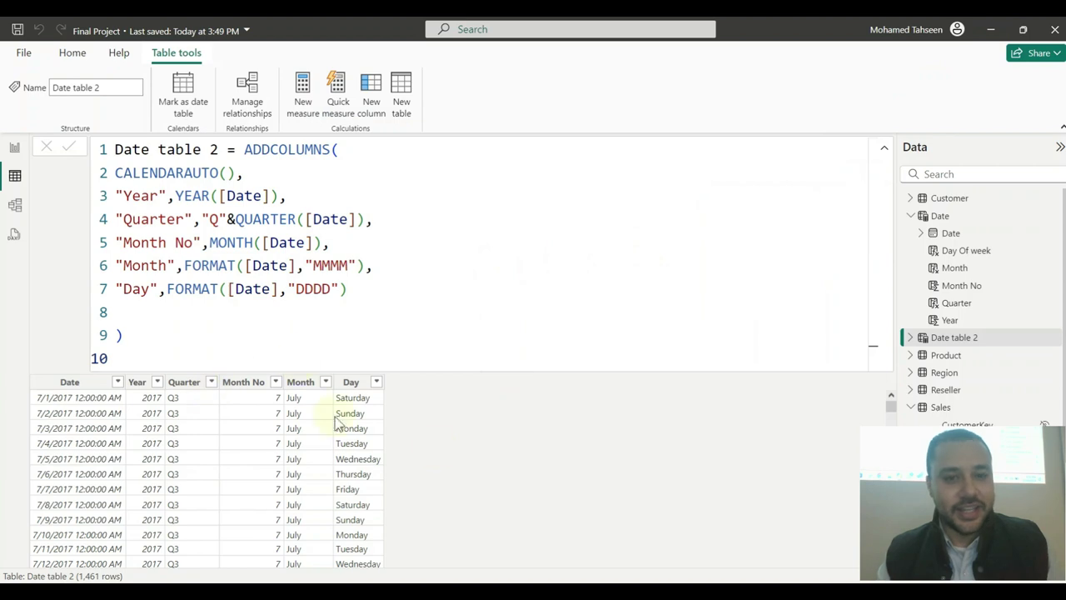
# - Expand the Date table 2 formula and select its entire text for copying
pyautogui.click(884, 149)
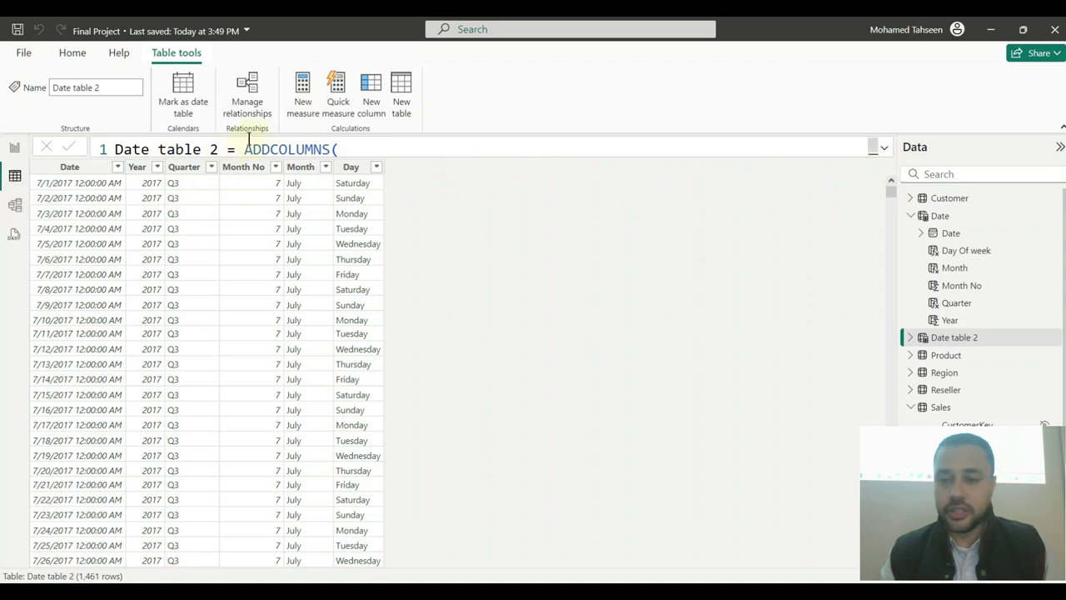
pyautogui.click(885, 147)
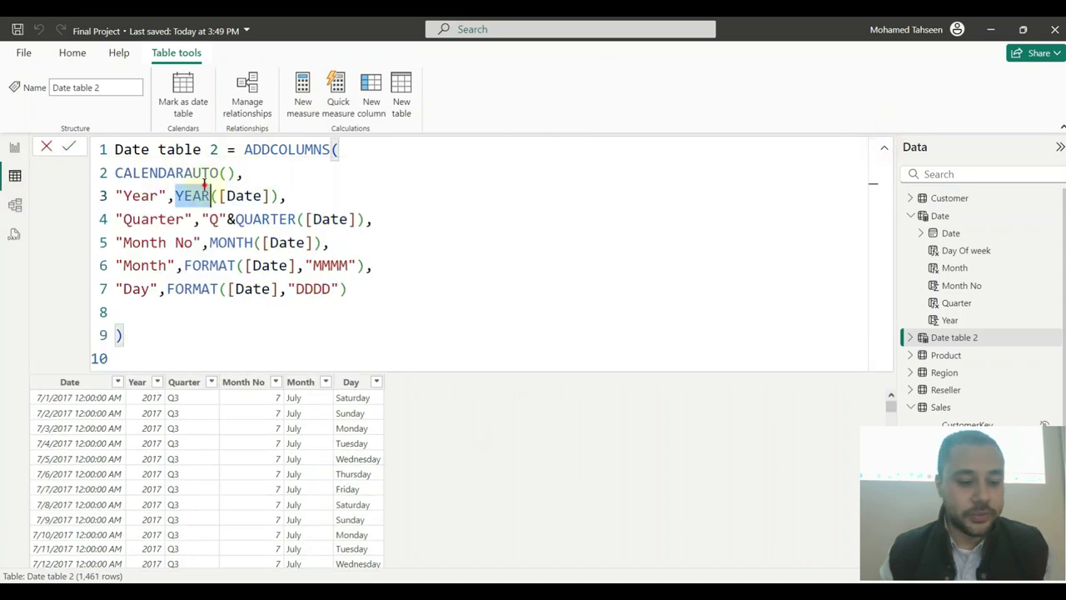
pyautogui.tripleClick(204, 191)
pyautogui.hotkey('ctrl', 'a')
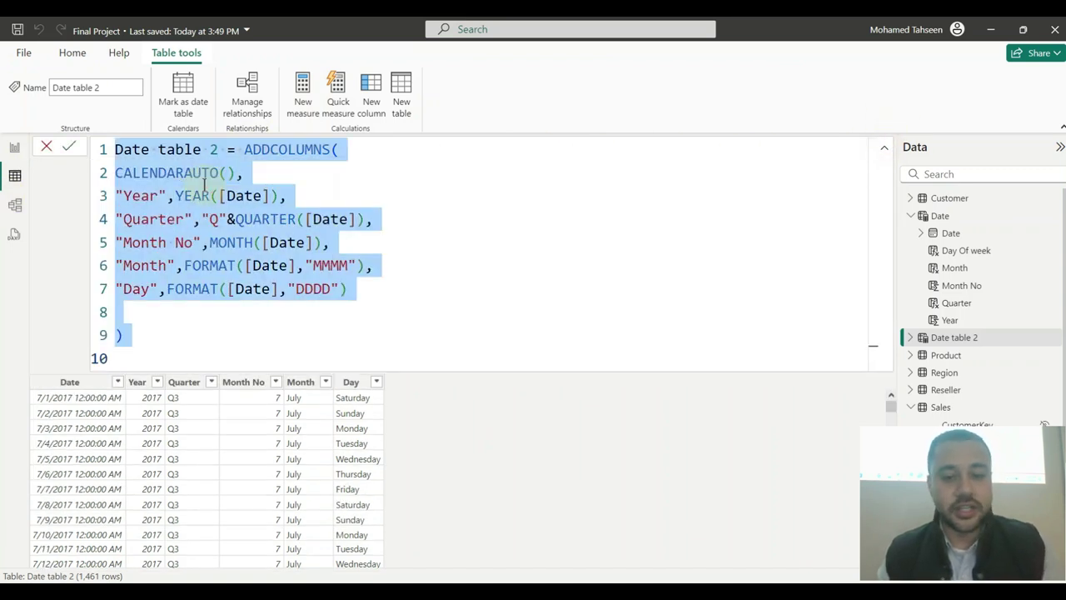
# - Switch to WhatsApp, find the Data Analysis group in the chat list and open its conversation
pyautogui.hotkey('alt', 'Tab')
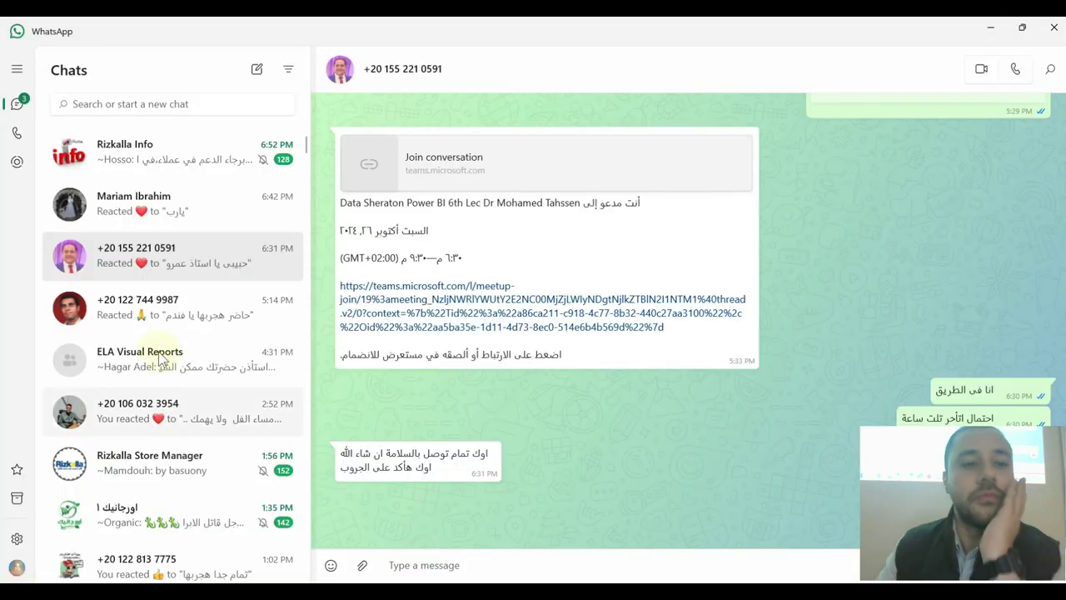
pyautogui.scroll(-3, 160, 358)
pyautogui.scroll(-3, 158, 357)
pyautogui.scroll(2, 159, 356)
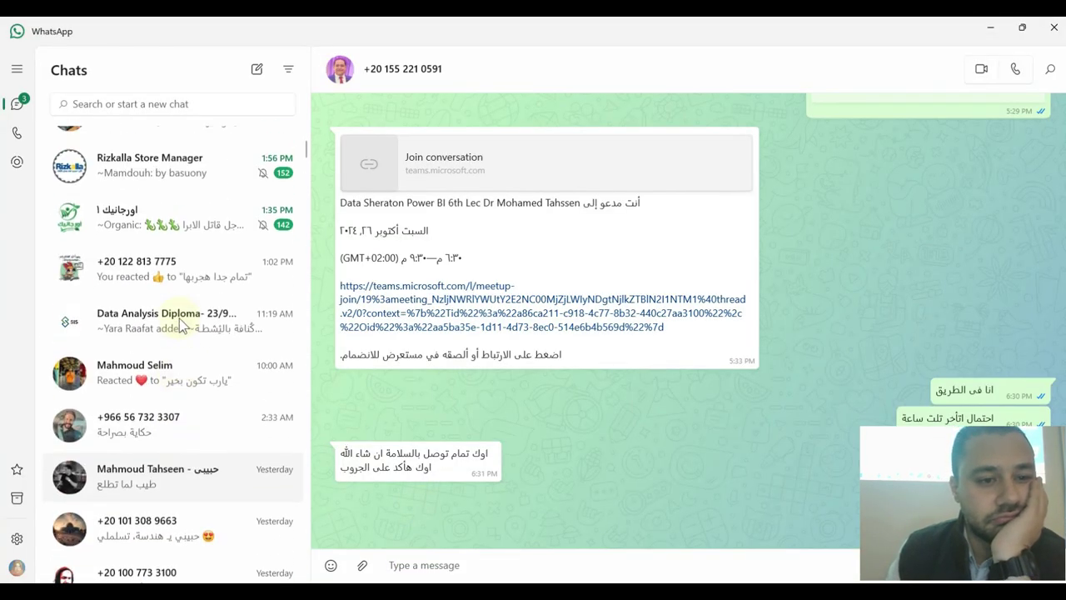
pyautogui.scroll(-8, 159, 359)
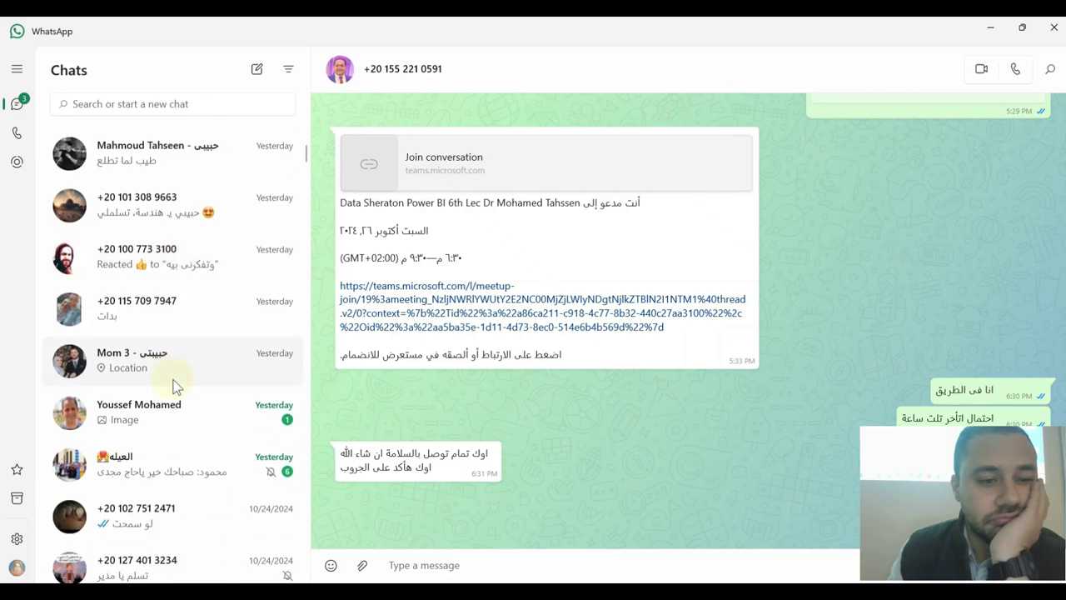
pyautogui.scroll(-7, 173, 379)
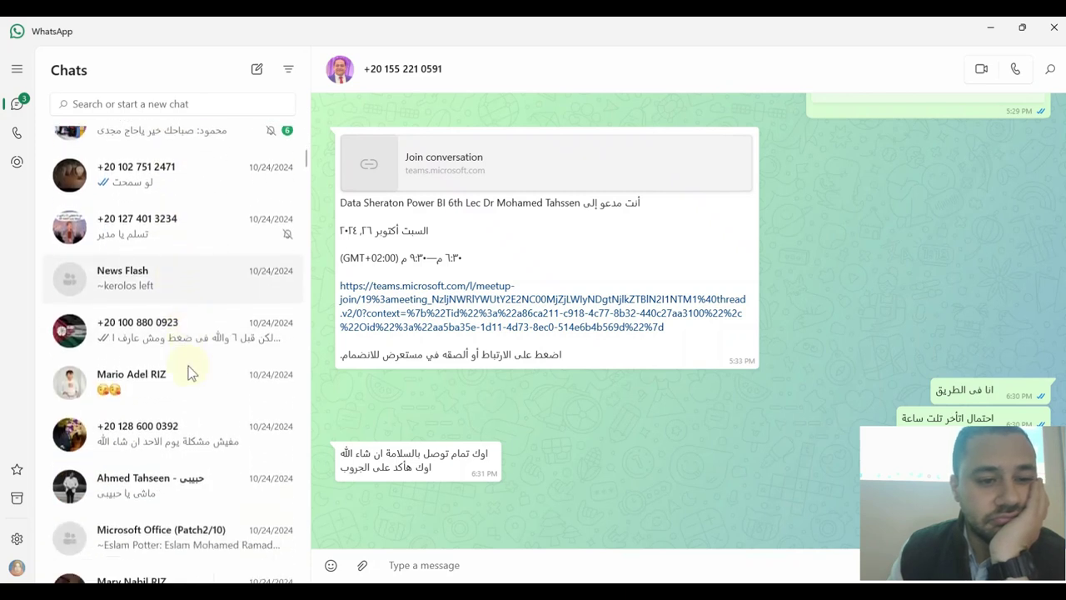
pyautogui.scroll(-8, 204, 341)
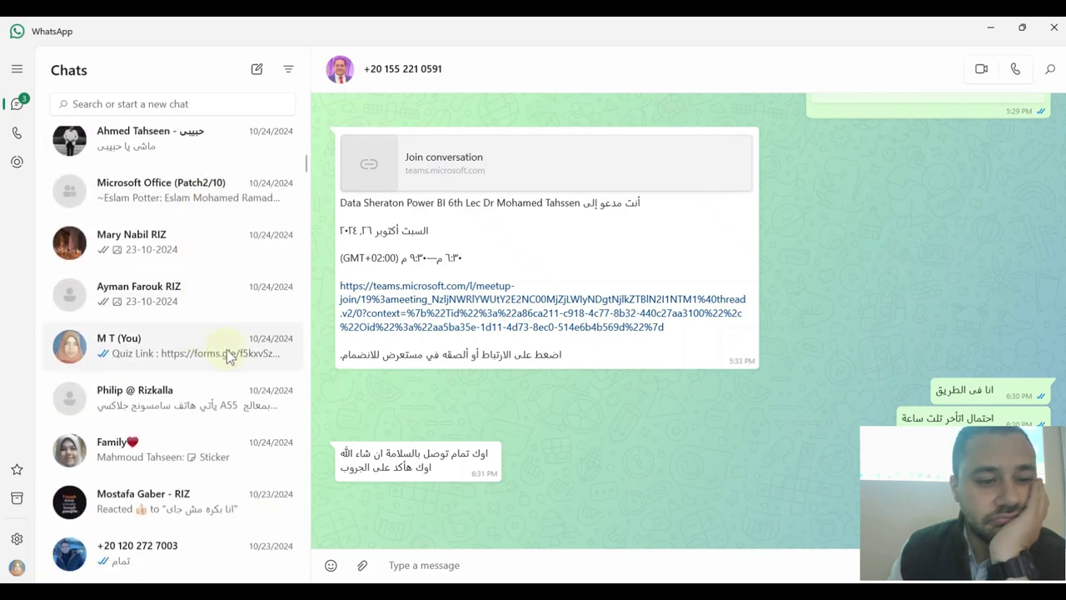
pyautogui.scroll(-8, 226, 354)
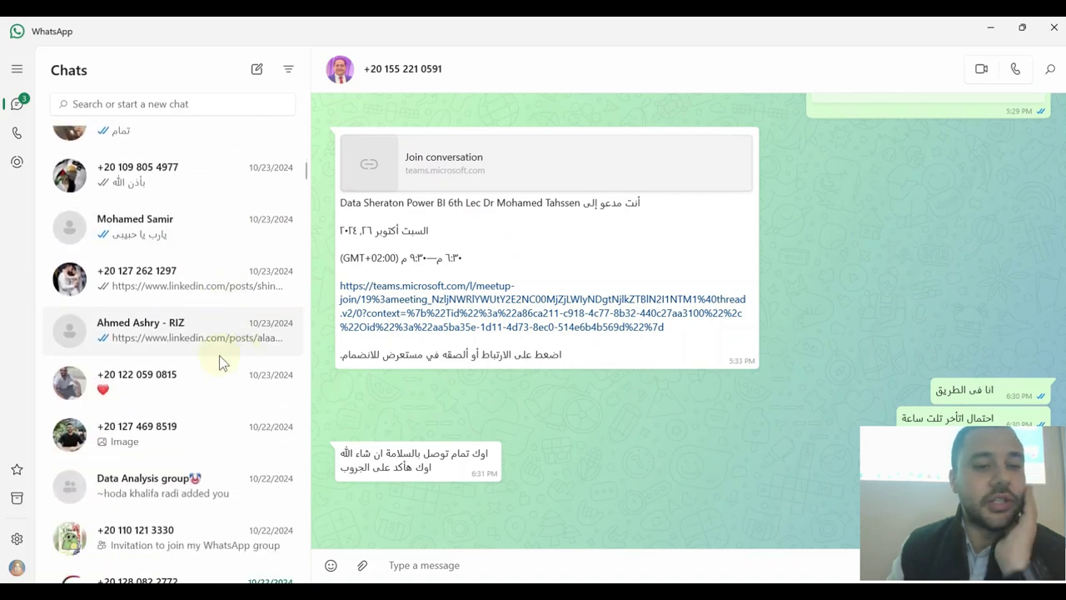
pyautogui.click(204, 408)
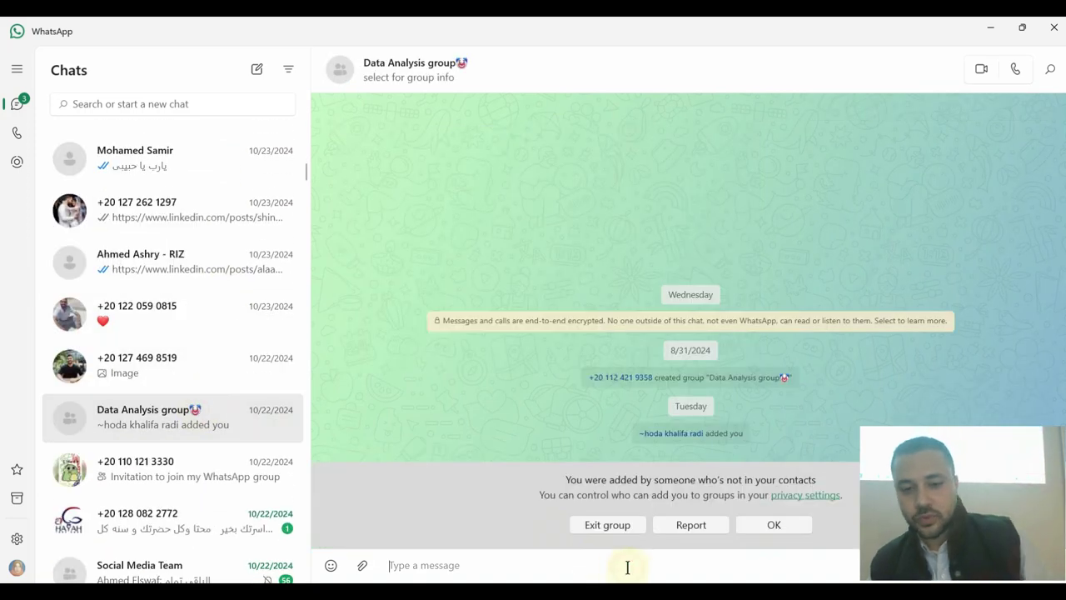
# - Paste the Date table 2 formula into the Data Analysis group chat, send it and return to Power BI
pyautogui.click(627, 568)
pyautogui.hotkey('ctrl', 'v')
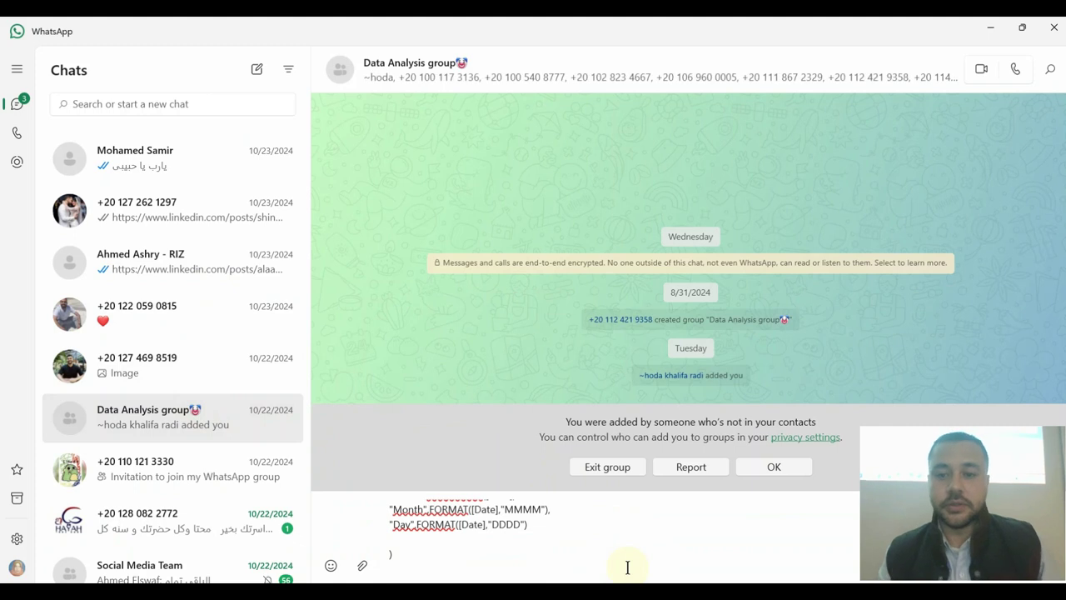
pyautogui.press('Return')
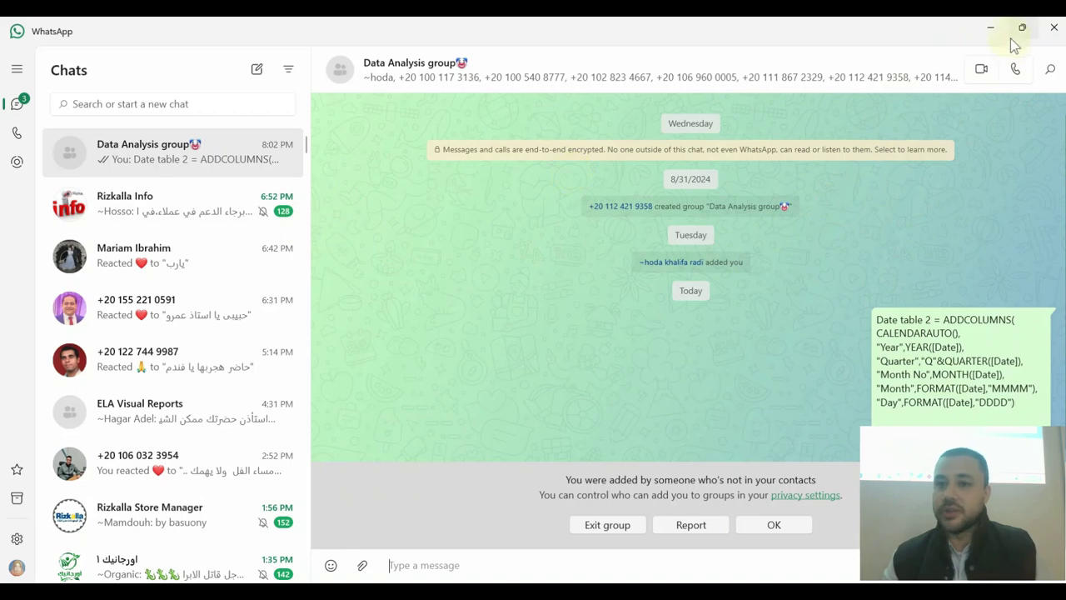
pyautogui.click(996, 29)
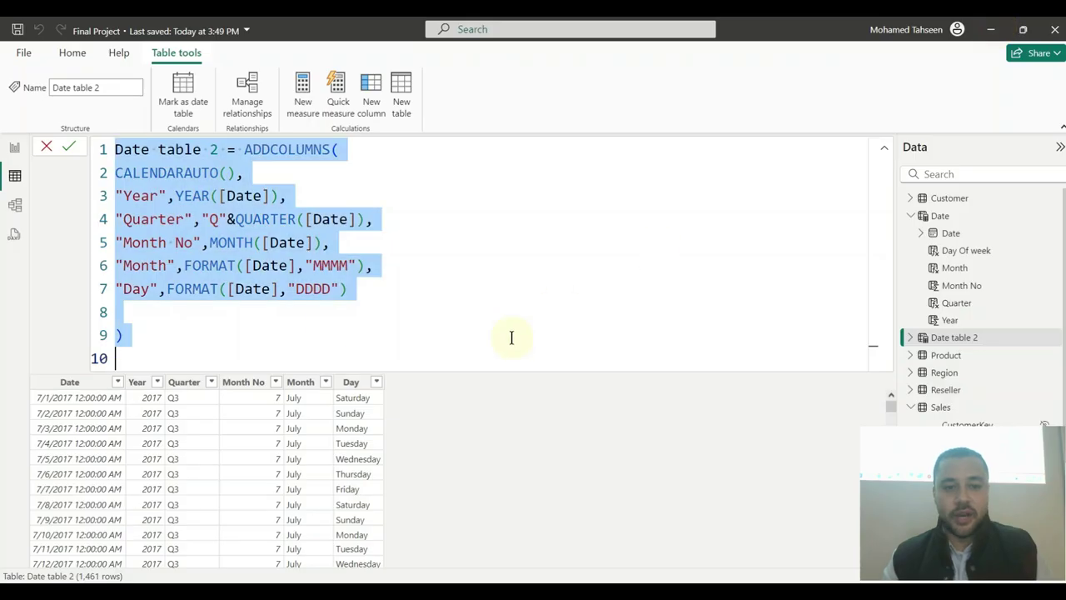
# - Collapse the Date table 2 formula, then review the date tables in the report view with their field lists collapsed
pyautogui.click(571, 408)
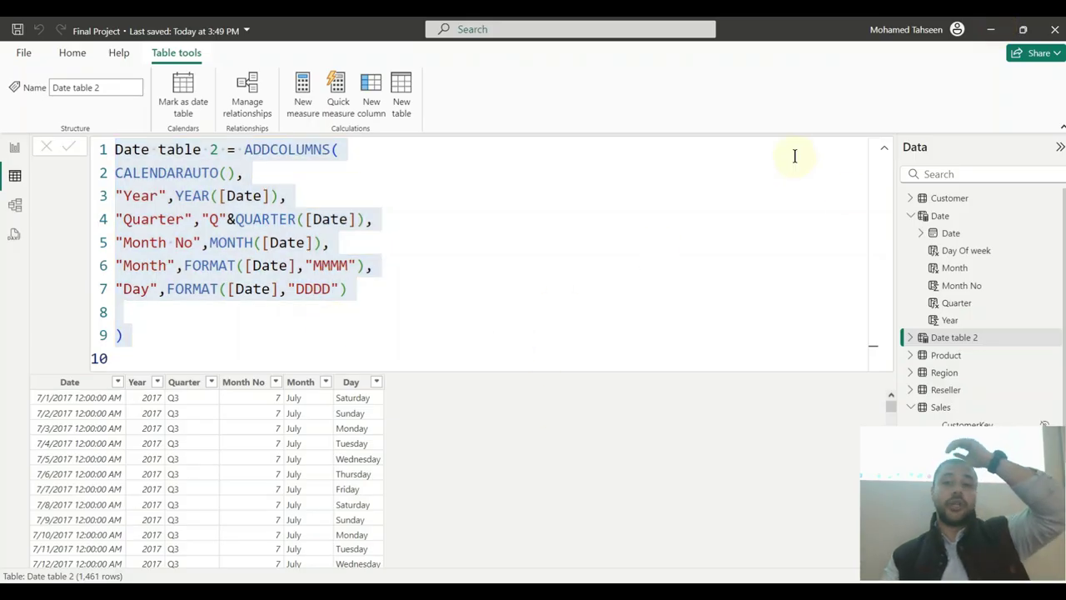
pyautogui.click(885, 152)
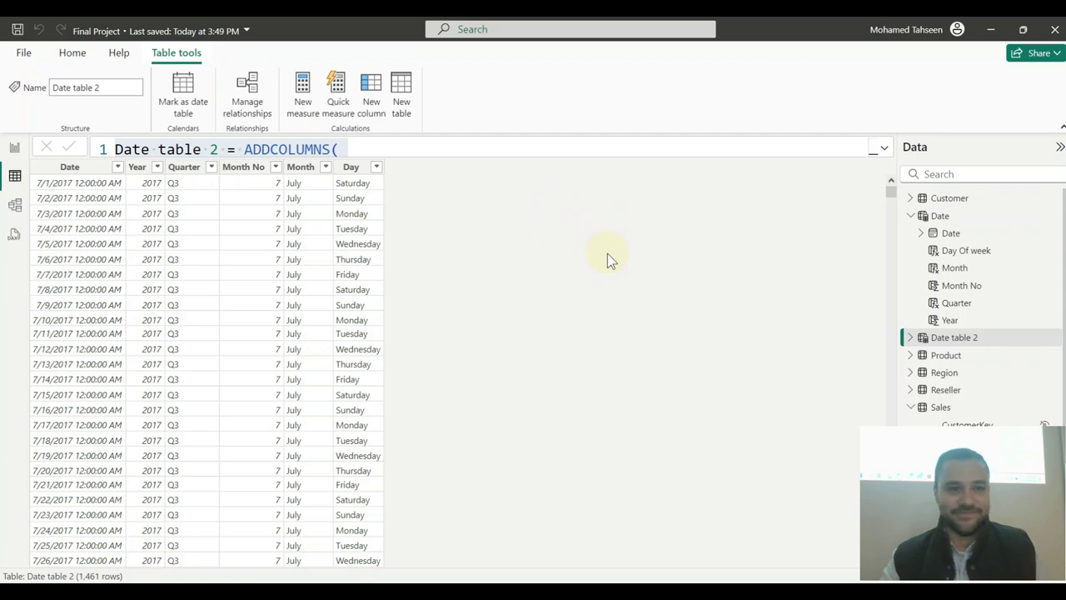
pyautogui.click(14, 148)
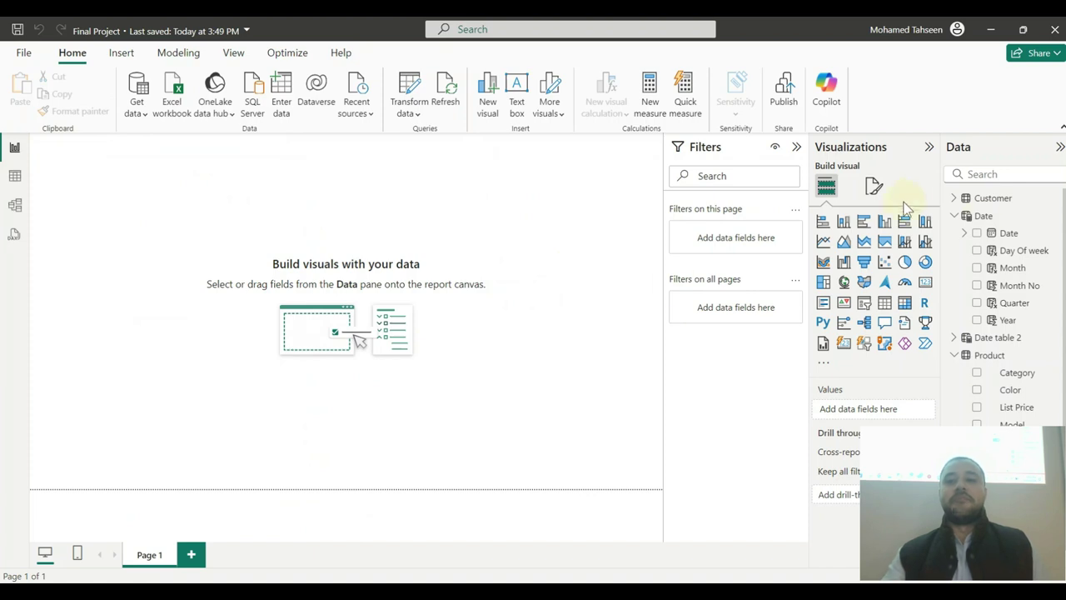
pyautogui.click(953, 337)
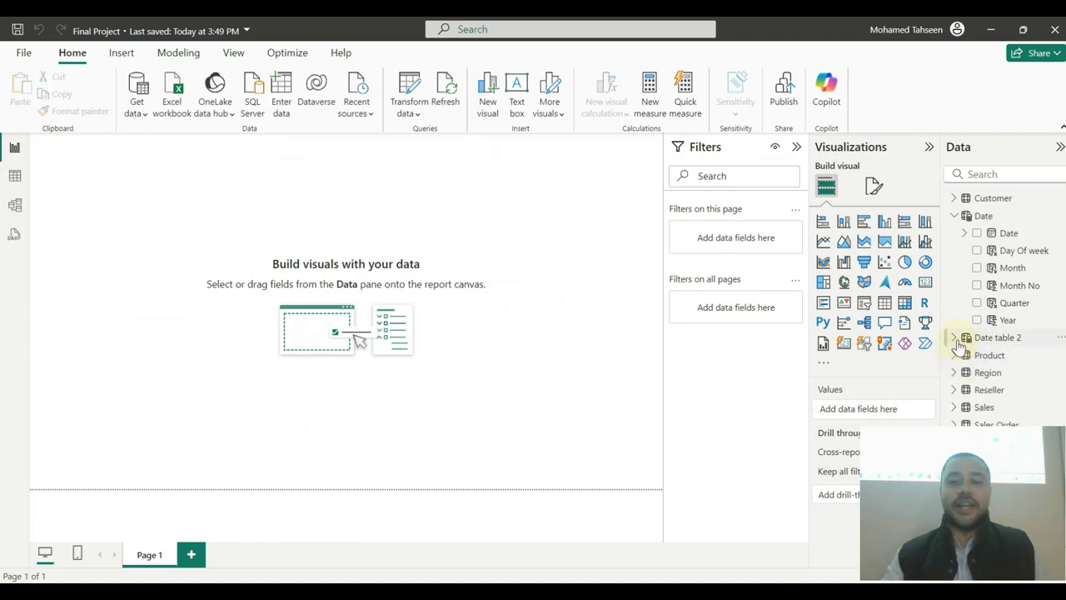
pyautogui.click(953, 216)
pyautogui.click(953, 234)
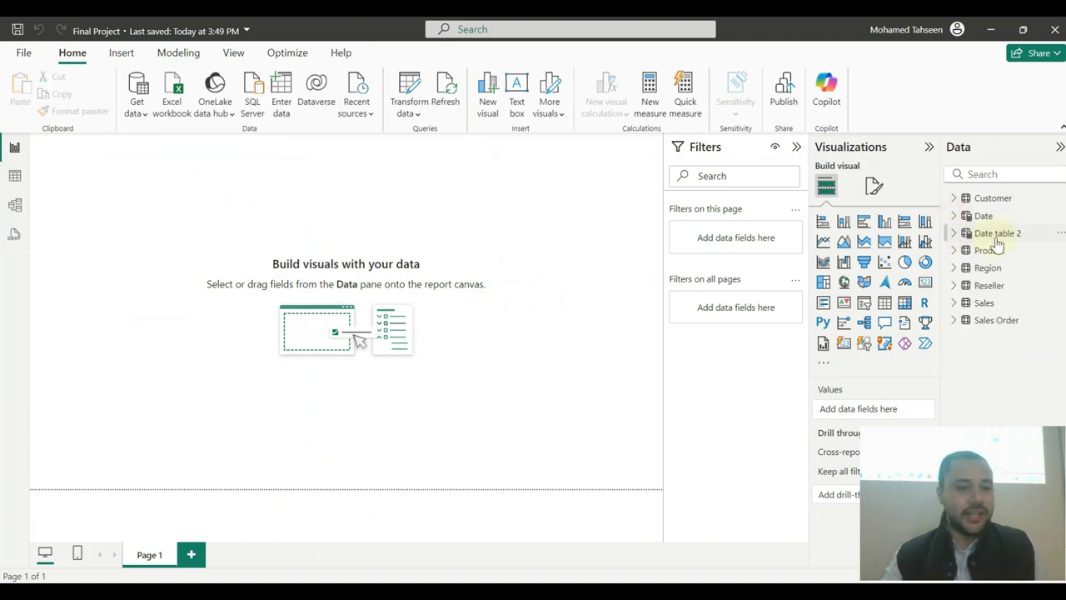
# - Return to the table view, collapse the Date and Sales field lists, and delete the original Date table from the model
pyautogui.click(14, 175)
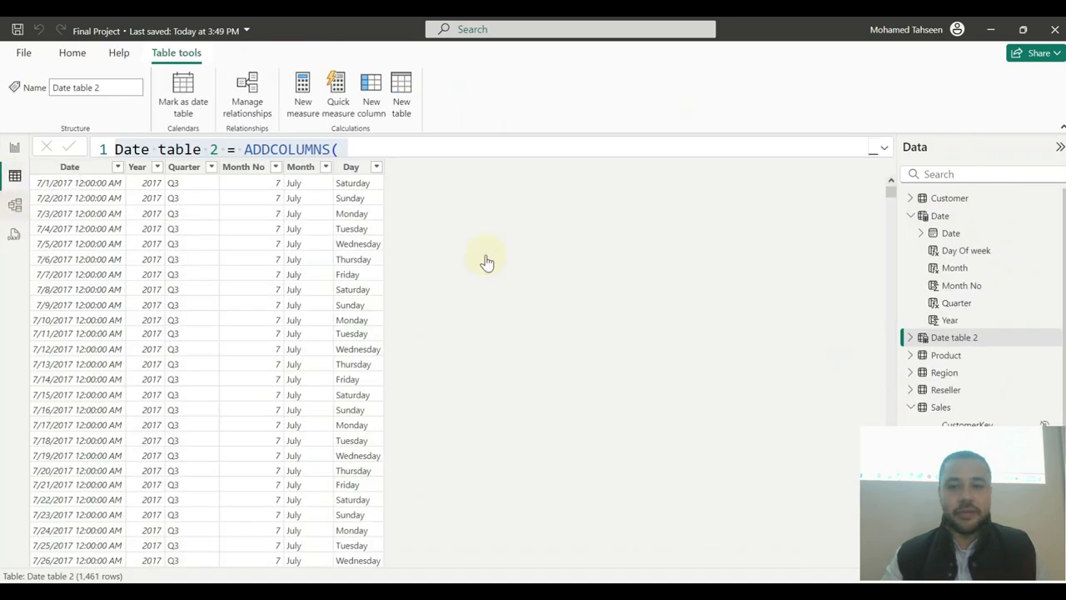
pyautogui.click(911, 216)
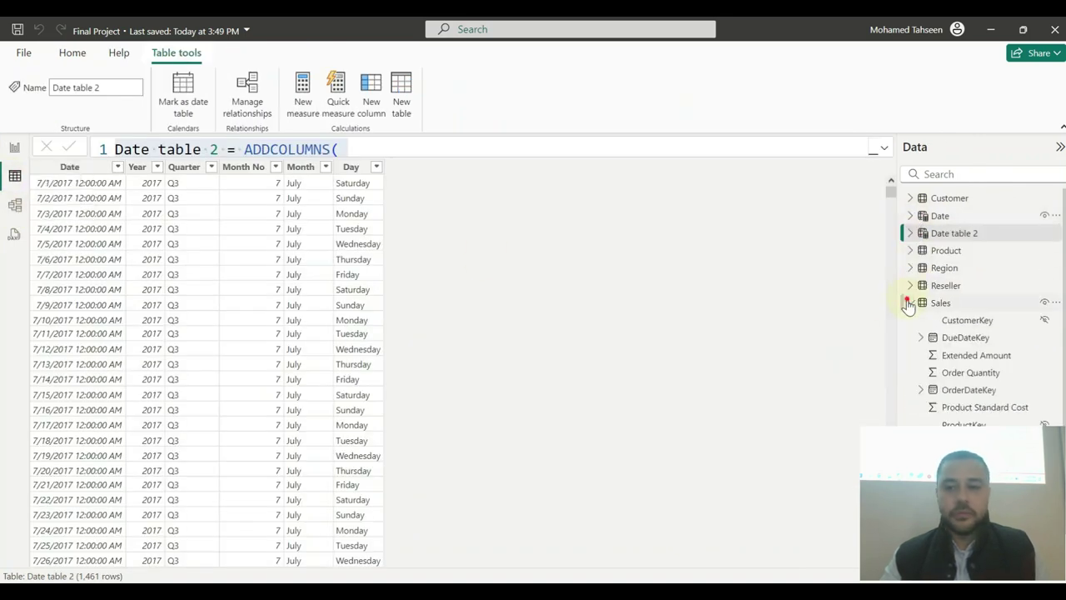
pyautogui.click(909, 303)
pyautogui.click(1061, 232)
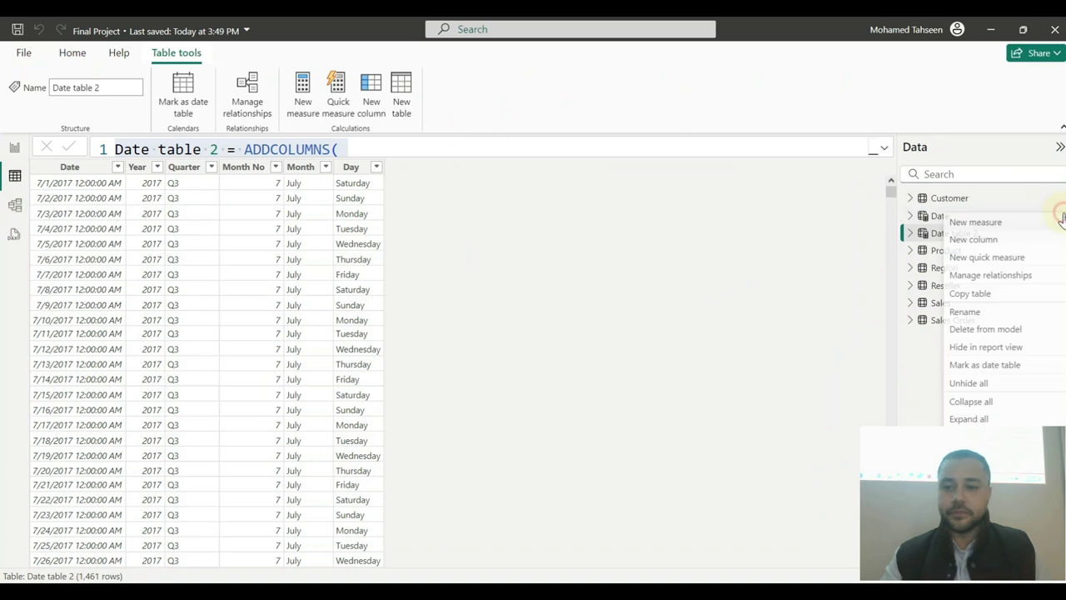
pyautogui.click(1014, 333)
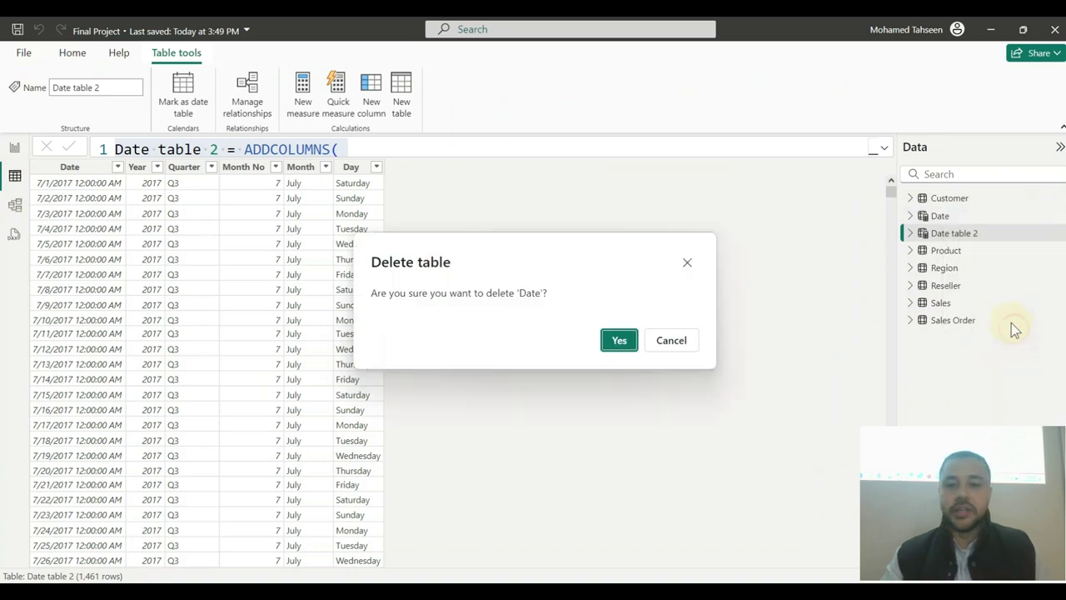
pyautogui.click(613, 342)
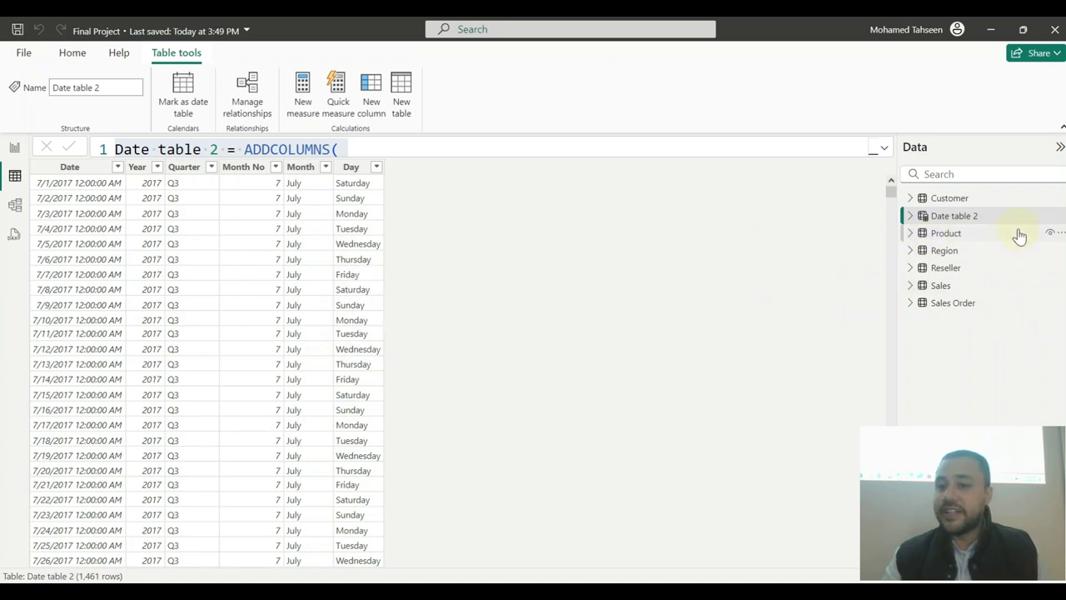
# - Mark Date table 2 as a date table using its Date column and save the setting
pyautogui.click(984, 218)
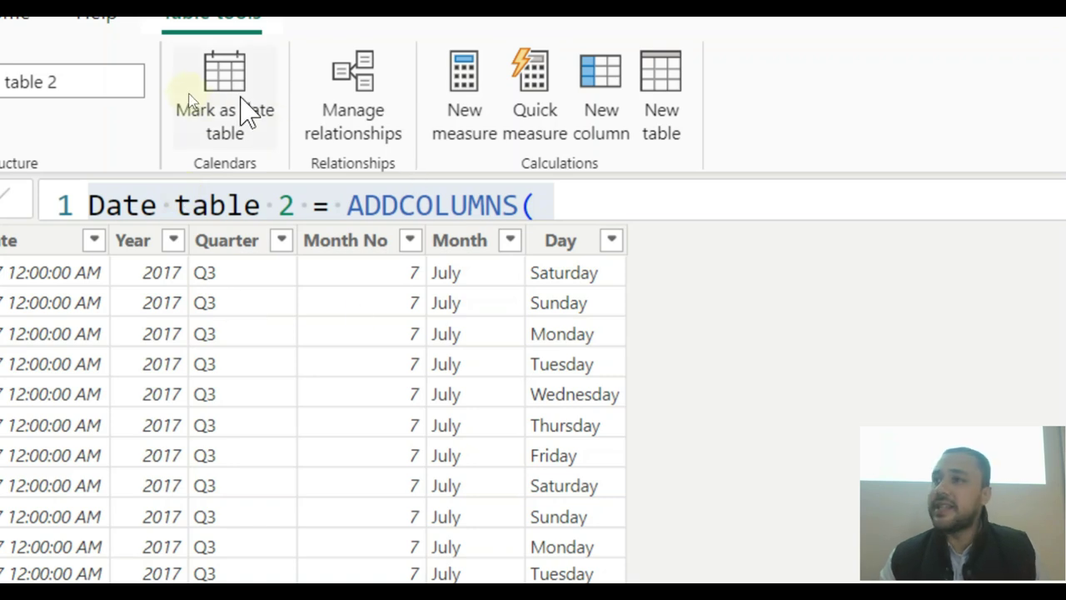
pyautogui.click(238, 133)
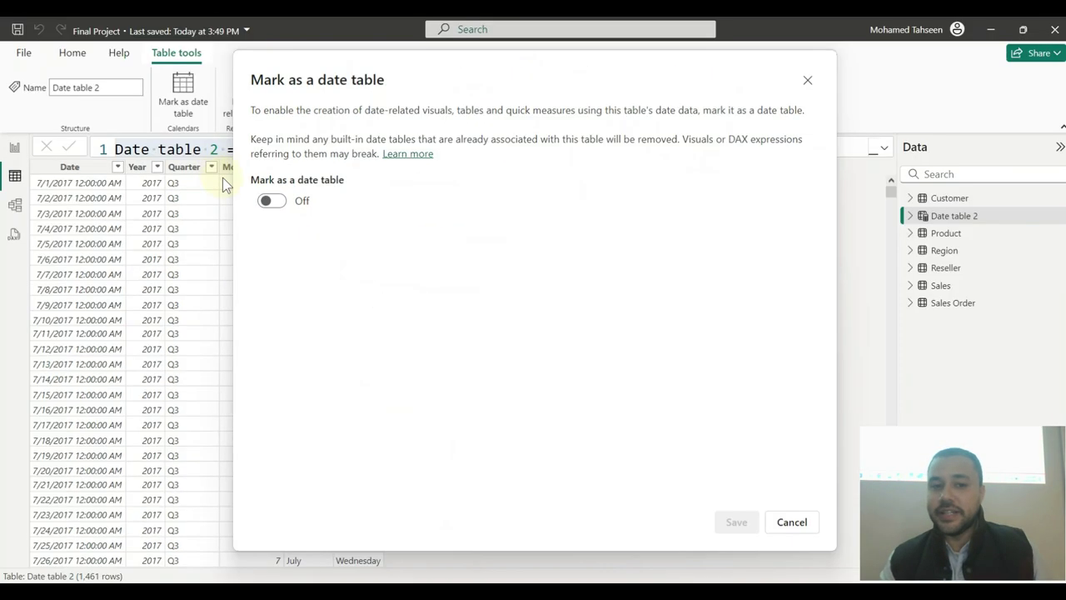
pyautogui.click(270, 201)
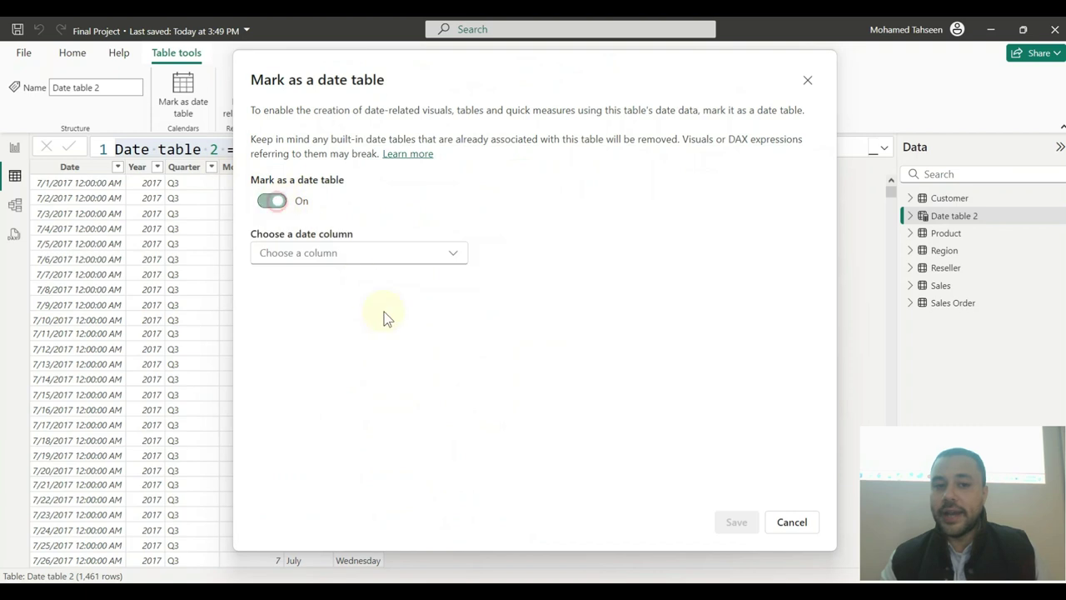
pyautogui.click(331, 256)
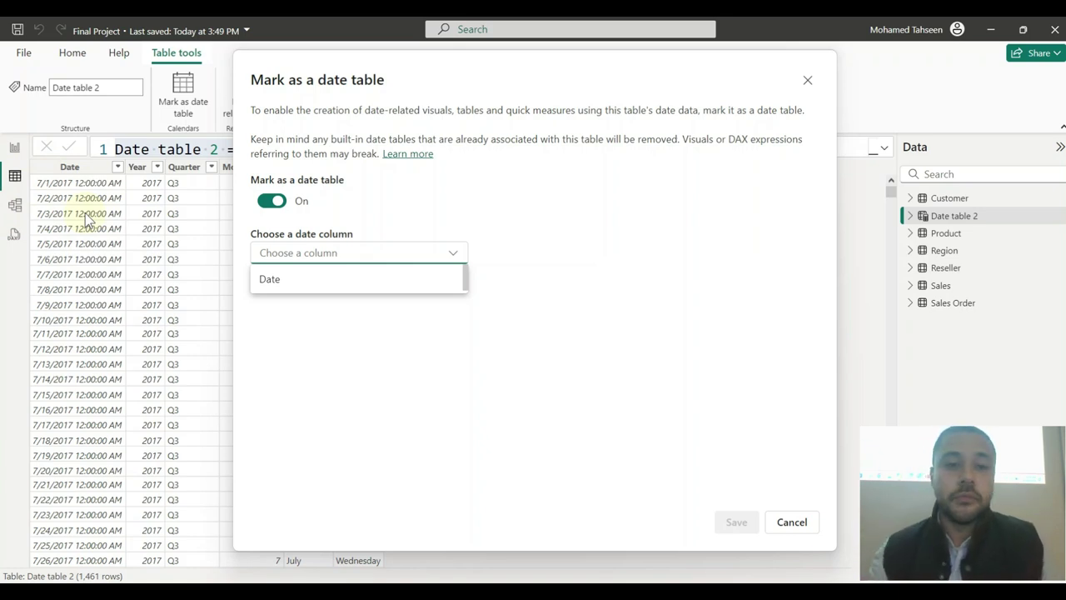
pyautogui.click(311, 278)
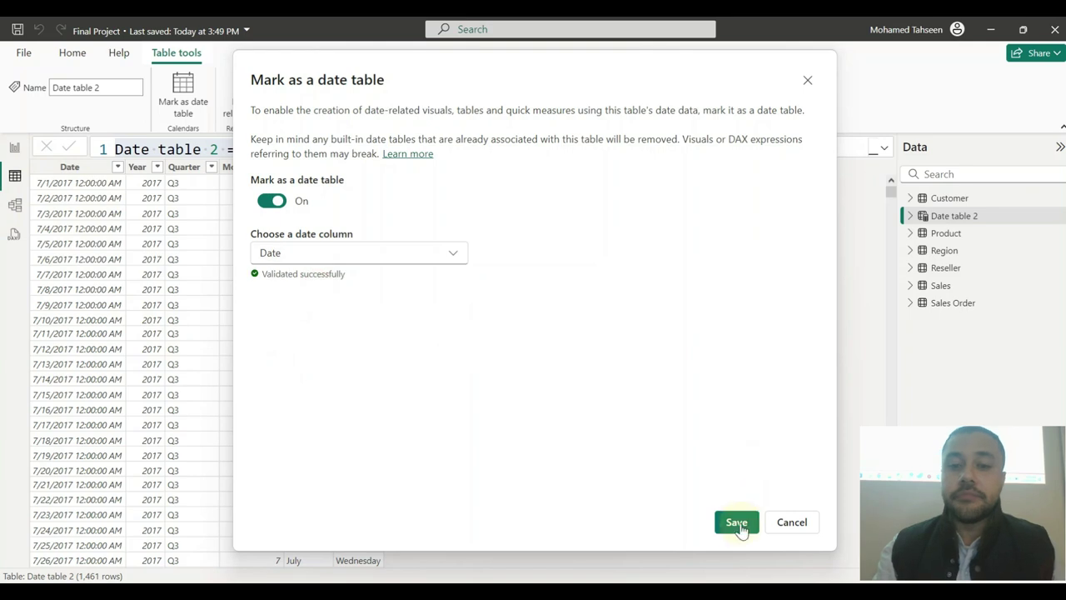
pyautogui.click(739, 521)
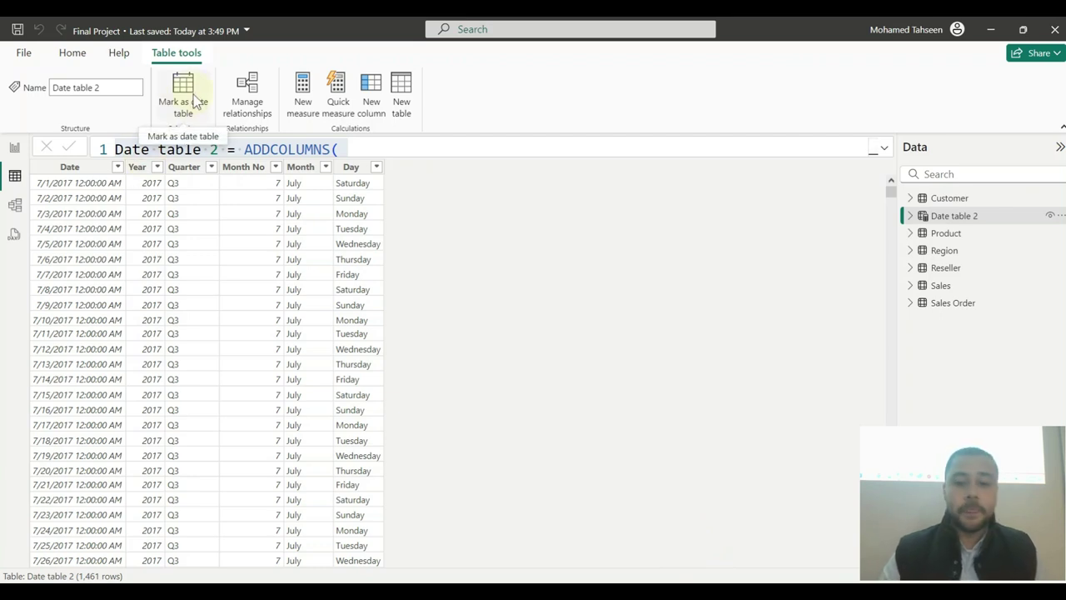
# - Switch to the Final Project PDF in Edge, review the date table requirements from item 10 onward, and return to Power BI
pyautogui.hotkey('alt', 'Tab')
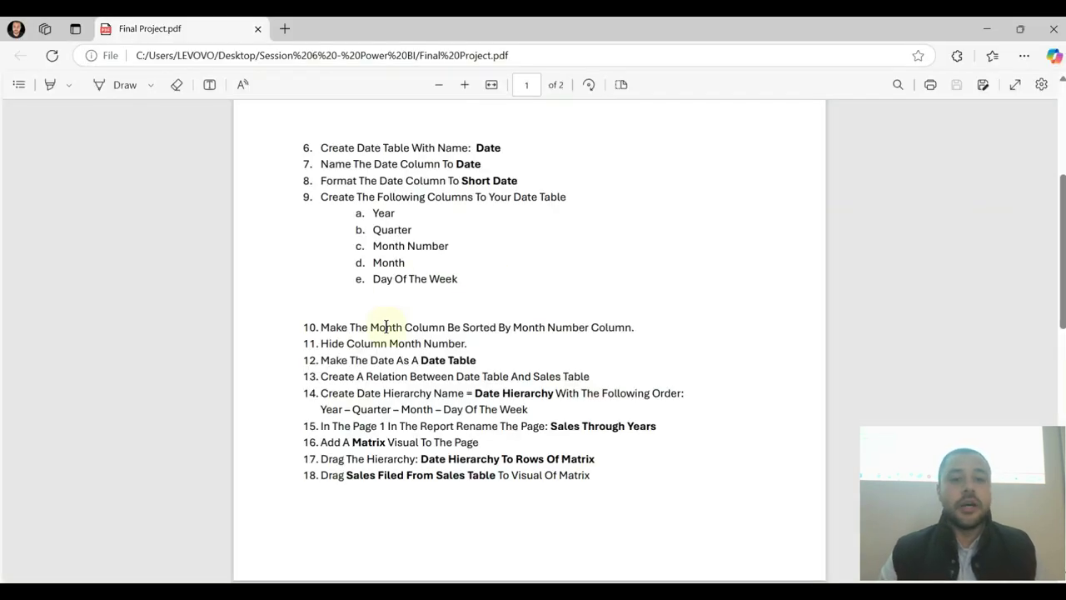
pyautogui.scroll(-2, 374, 308)
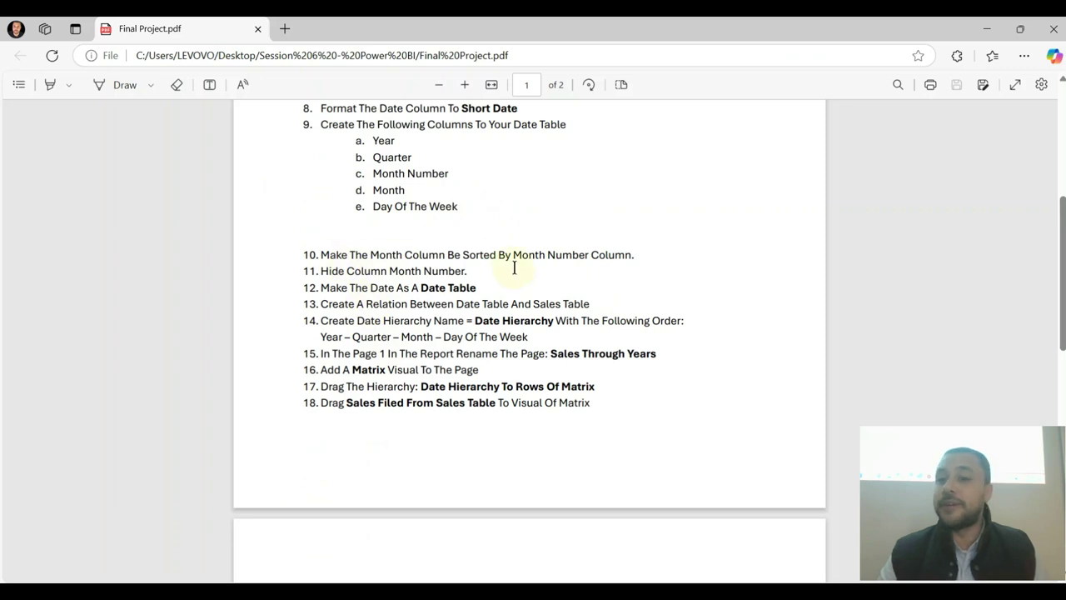
pyautogui.click(984, 32)
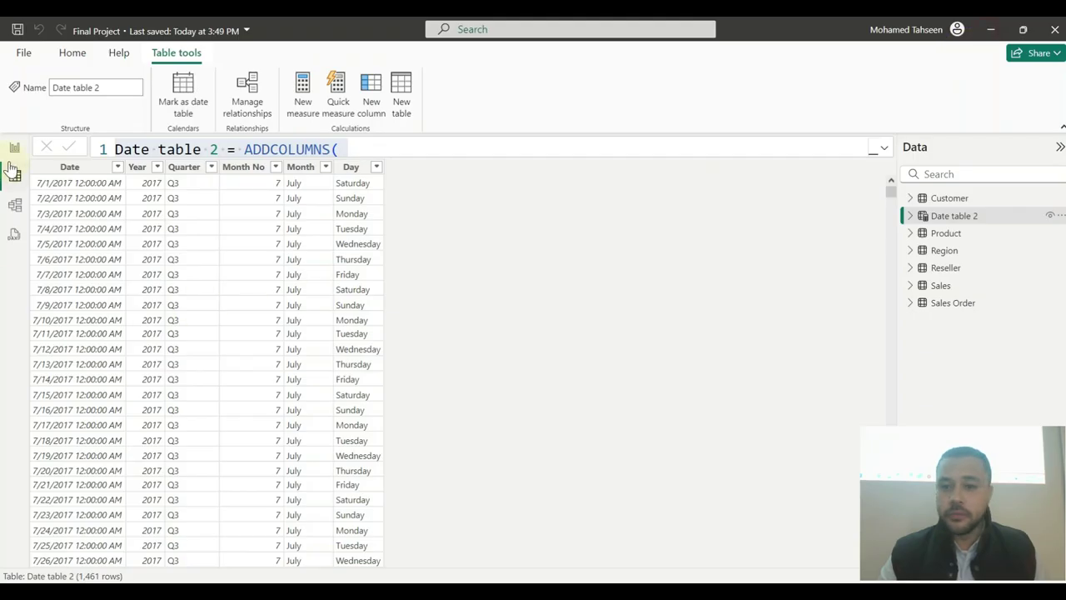
# - Expand the fields of Date table 2, select the Month No column and set it to sort by Month No
pyautogui.click(910, 216)
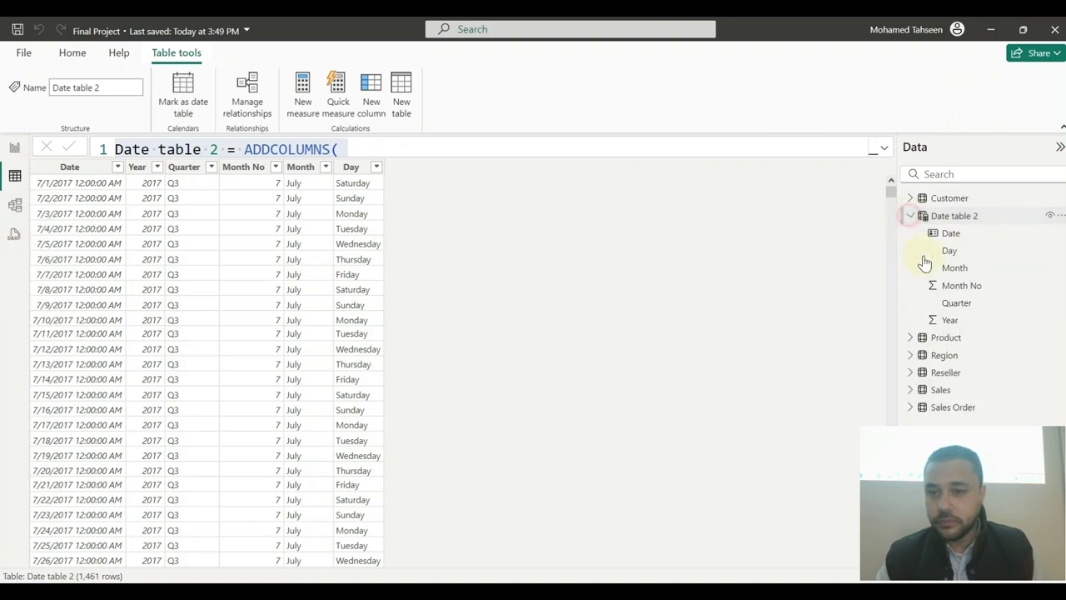
pyautogui.click(964, 284)
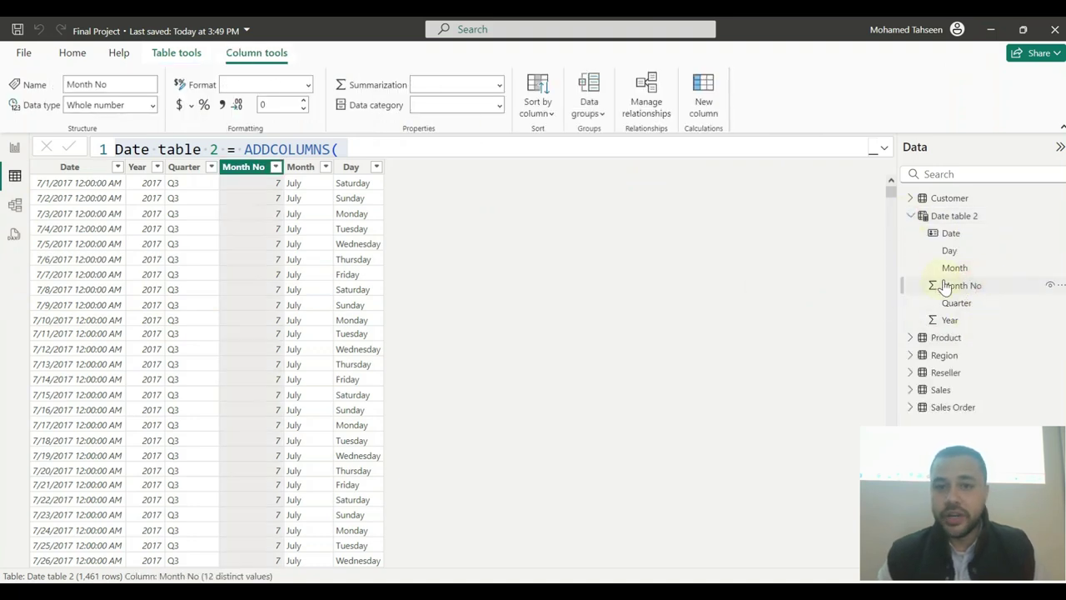
pyautogui.click(541, 104)
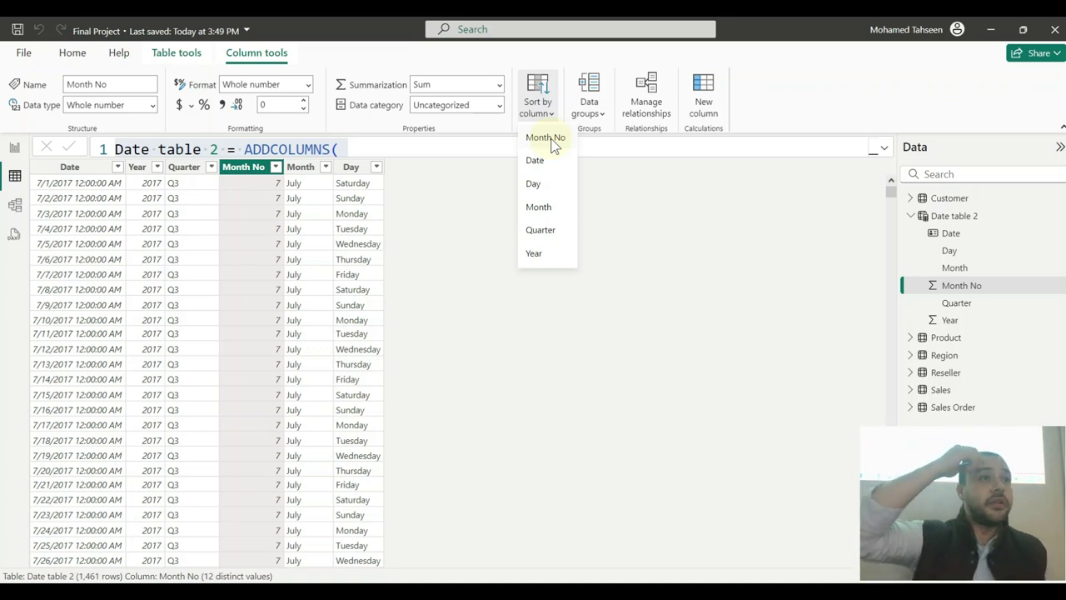
pyautogui.click(982, 288)
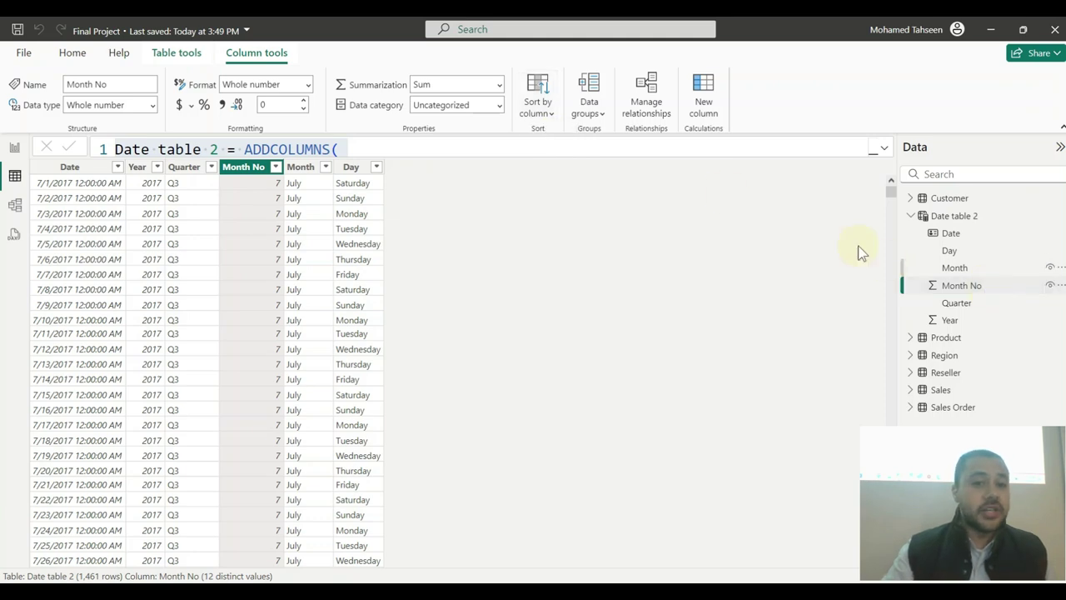
pyautogui.click(548, 111)
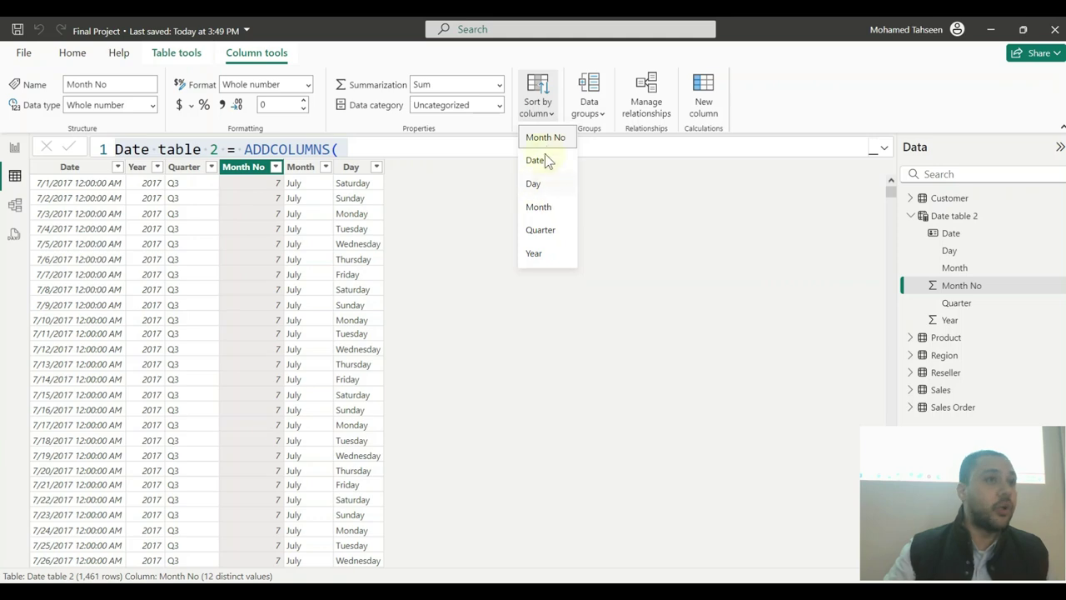
pyautogui.click(543, 139)
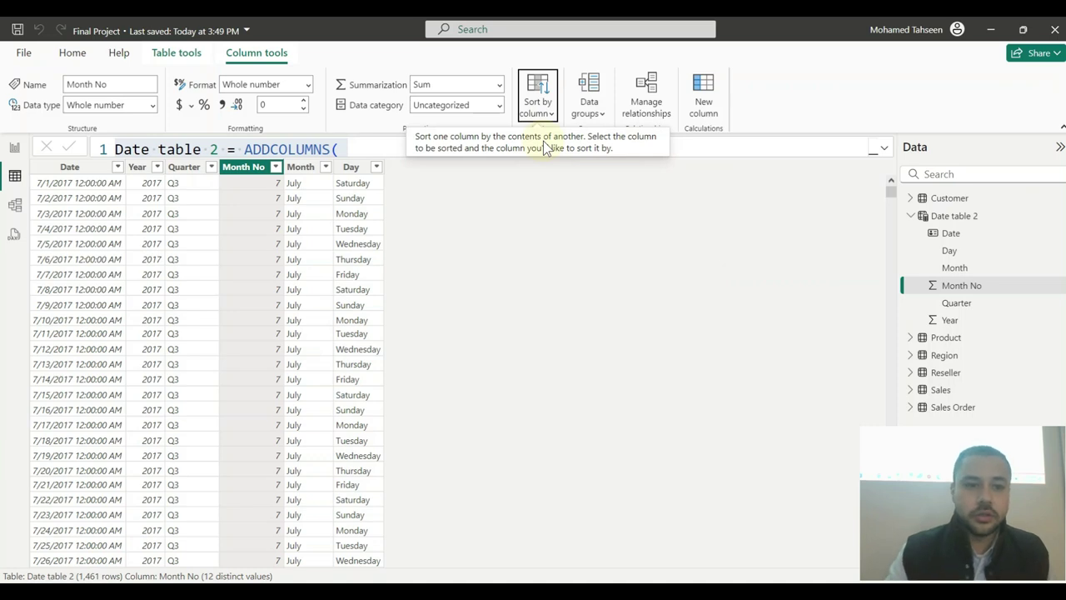
pyautogui.click(539, 94)
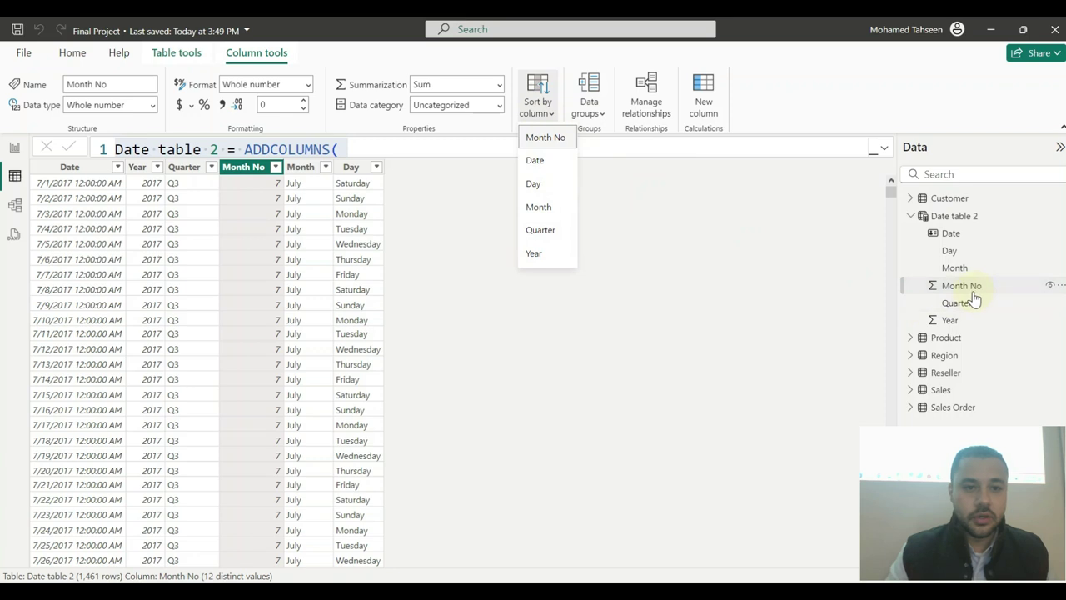
pyautogui.click(549, 137)
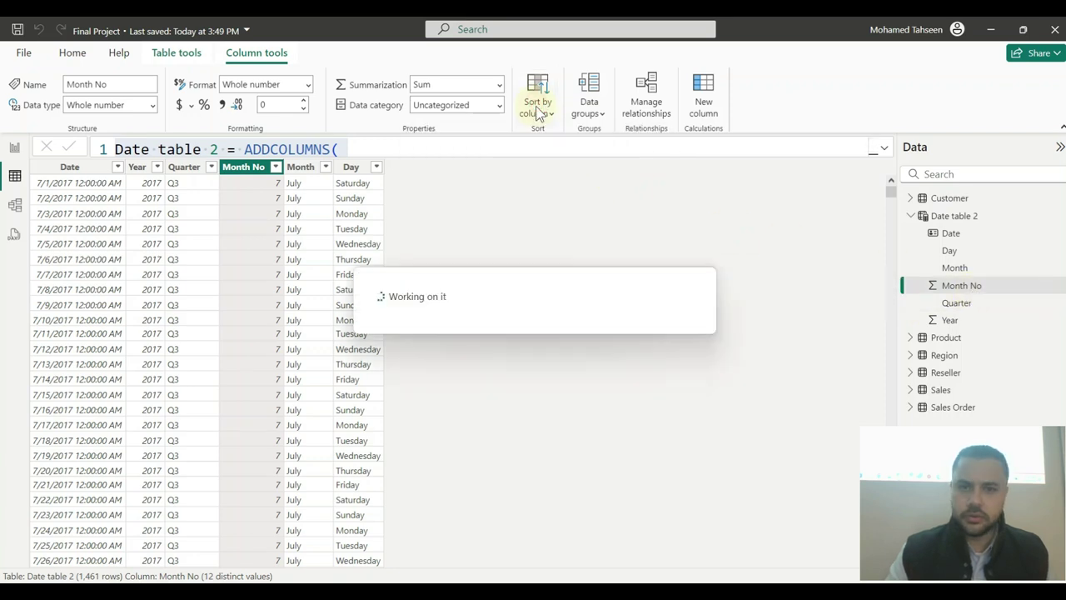
# - Inspect the sort-by-column choices and the sorting and filter options of the Month No column without applying any
pyautogui.click(537, 113)
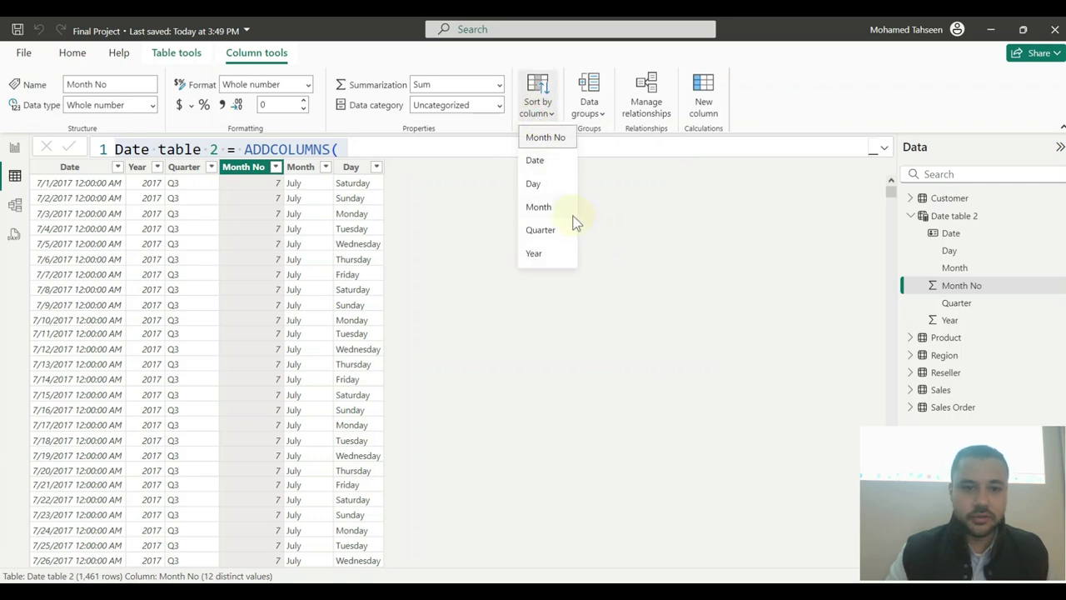
pyautogui.click(295, 167)
pyautogui.click(275, 167)
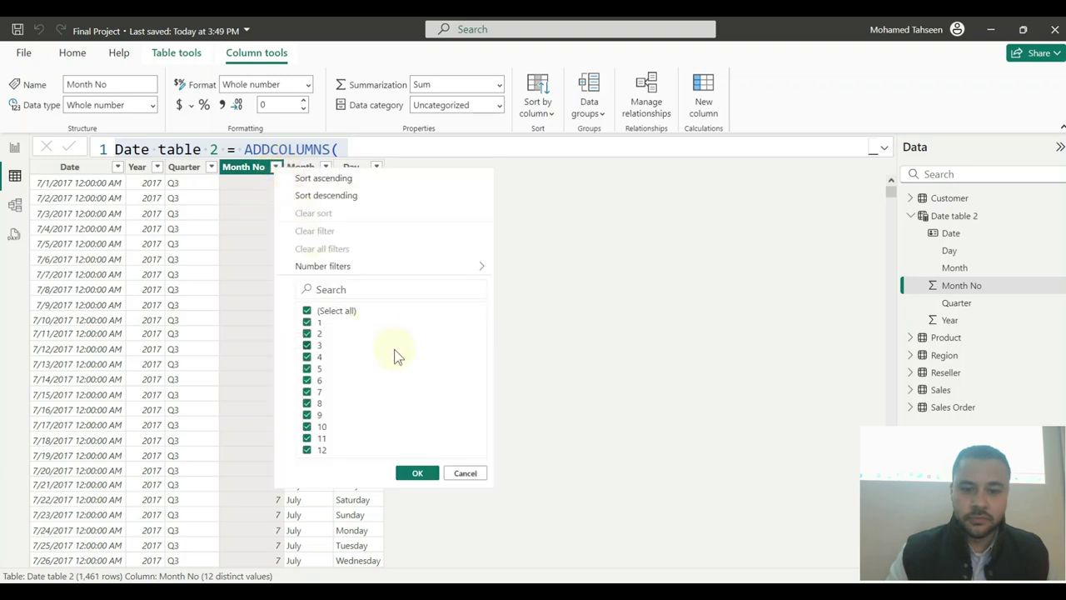
pyautogui.click(465, 472)
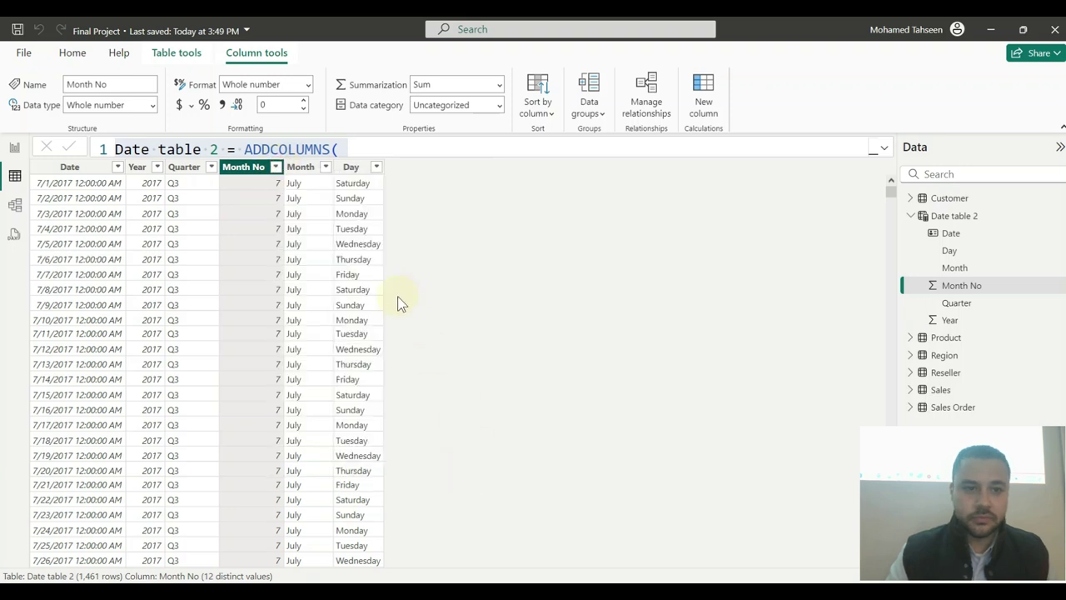
pyautogui.click(276, 166)
pyautogui.click(583, 205)
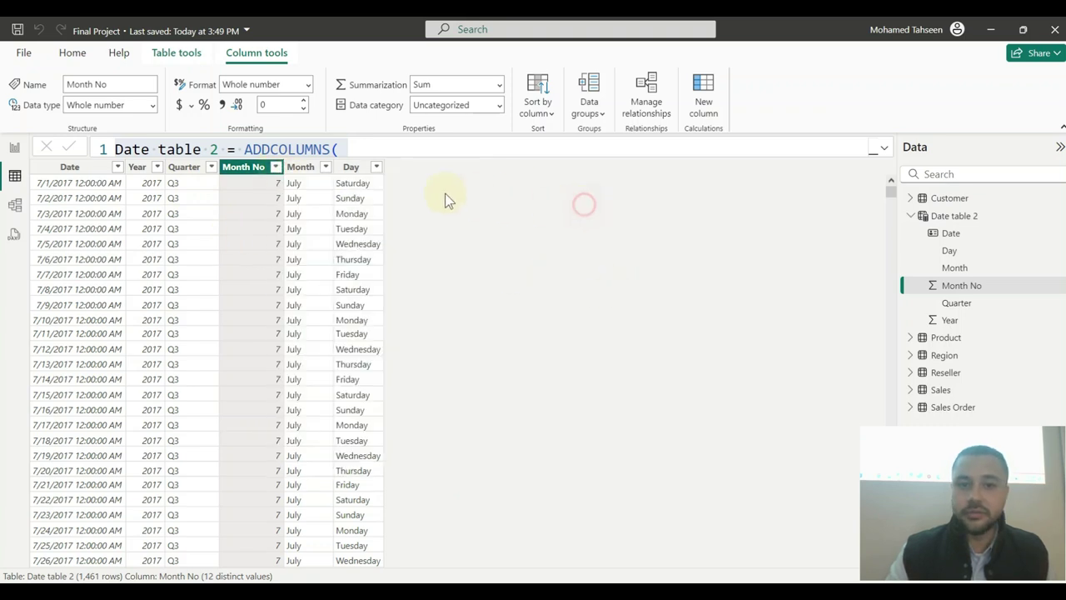
# - Reapply Month No as the sort column for the Month No field and check the available sort-by choices again
pyautogui.click(540, 113)
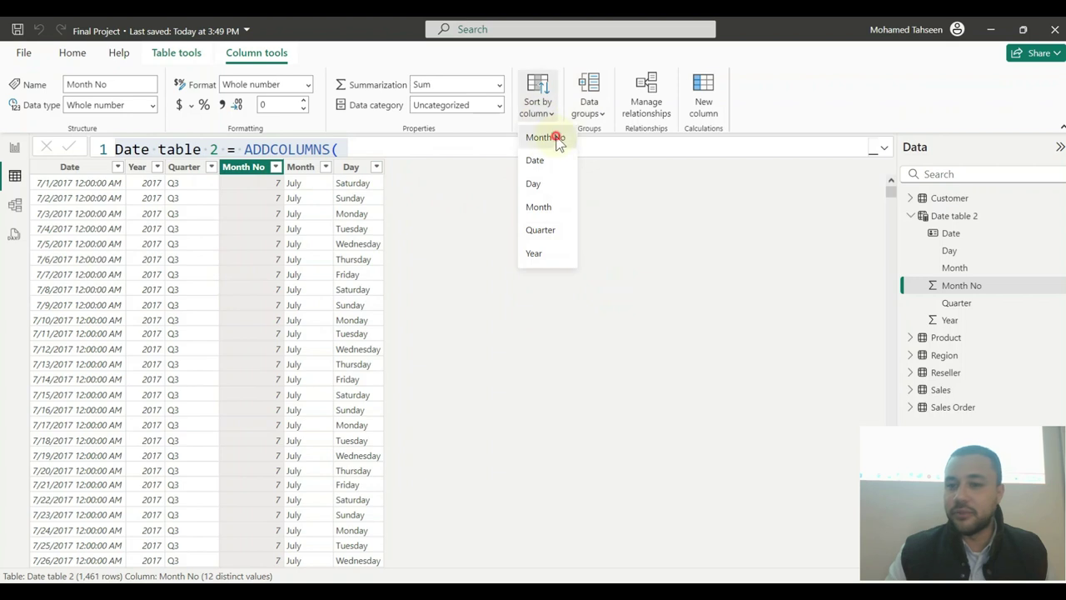
pyautogui.press('Escape')
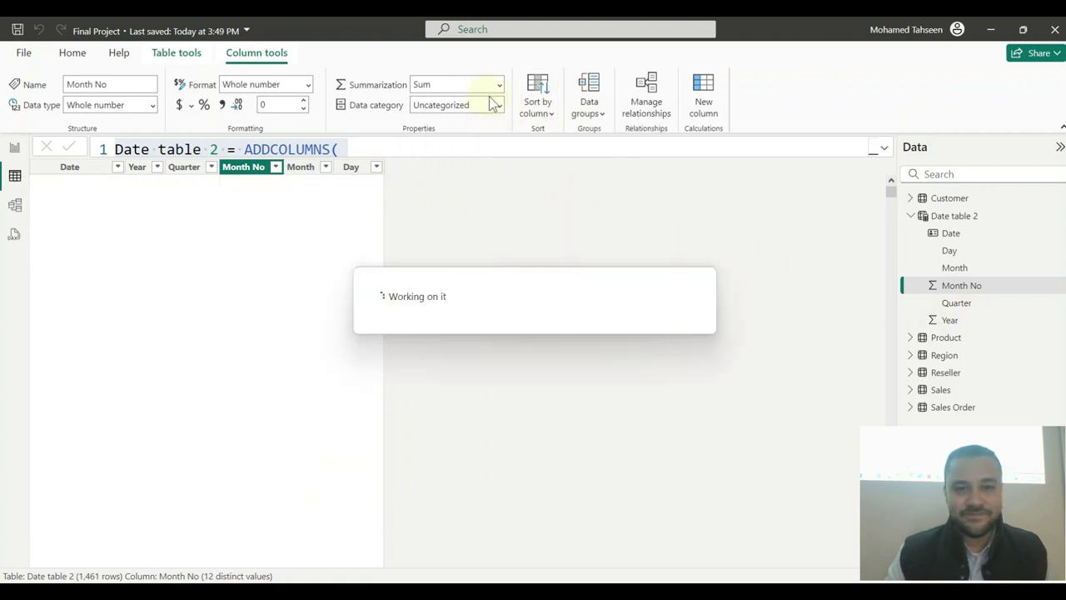
pyautogui.click(539, 111)
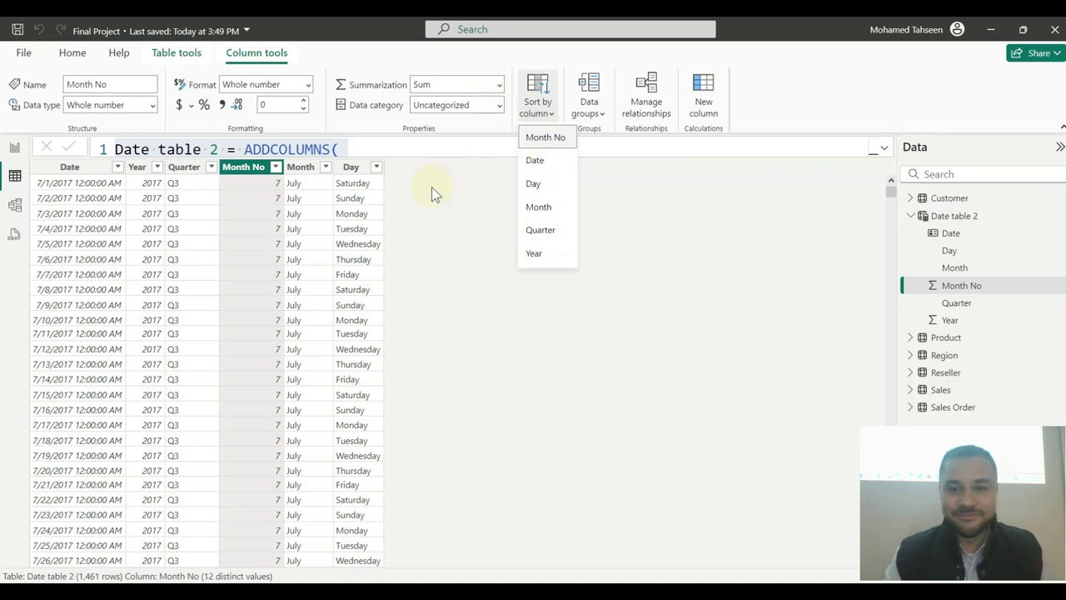
pyautogui.press('Escape')
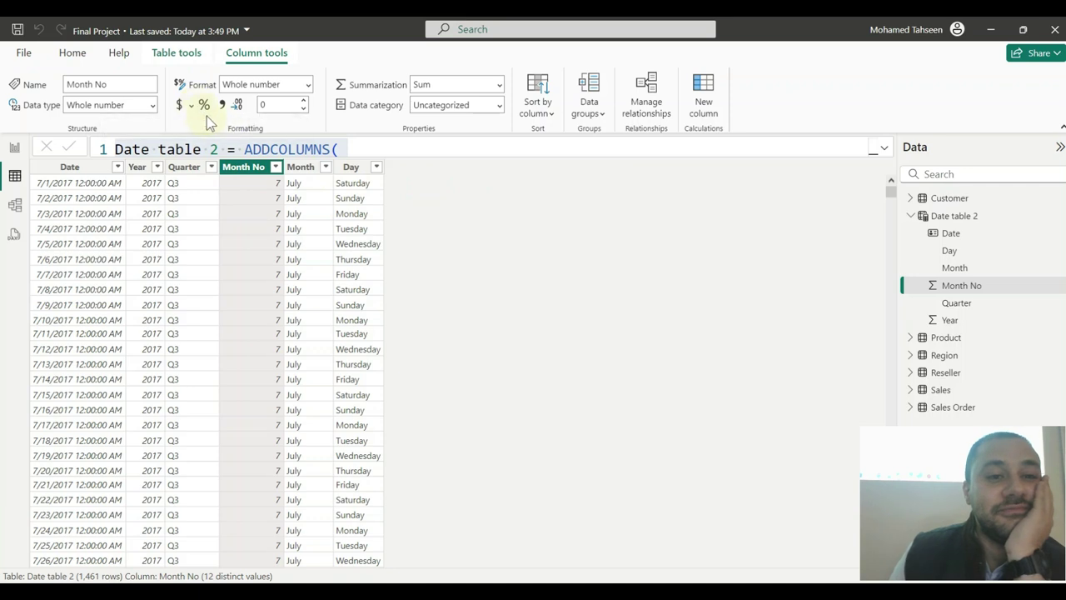
# - Sort the rows of Date table 2 in ascending order by the Month No column
pyautogui.click(101, 172)
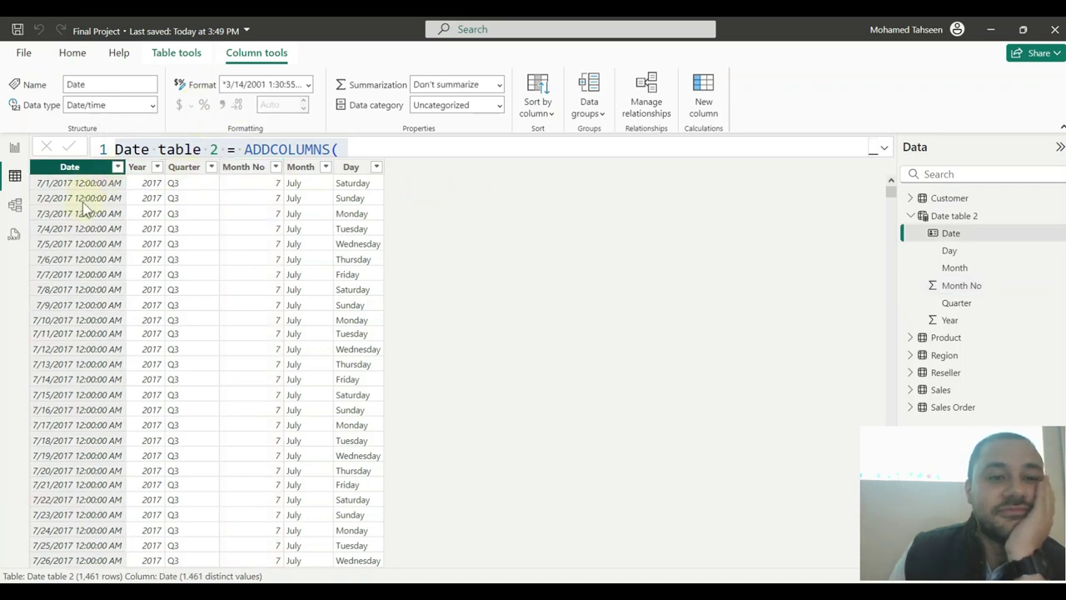
pyautogui.click(276, 166)
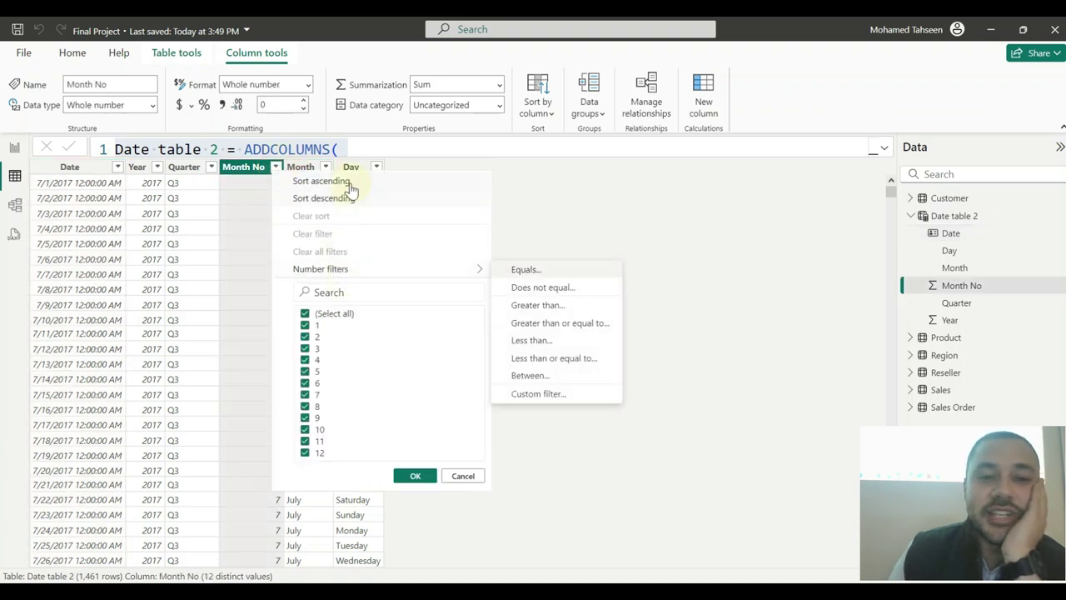
pyautogui.click(349, 182)
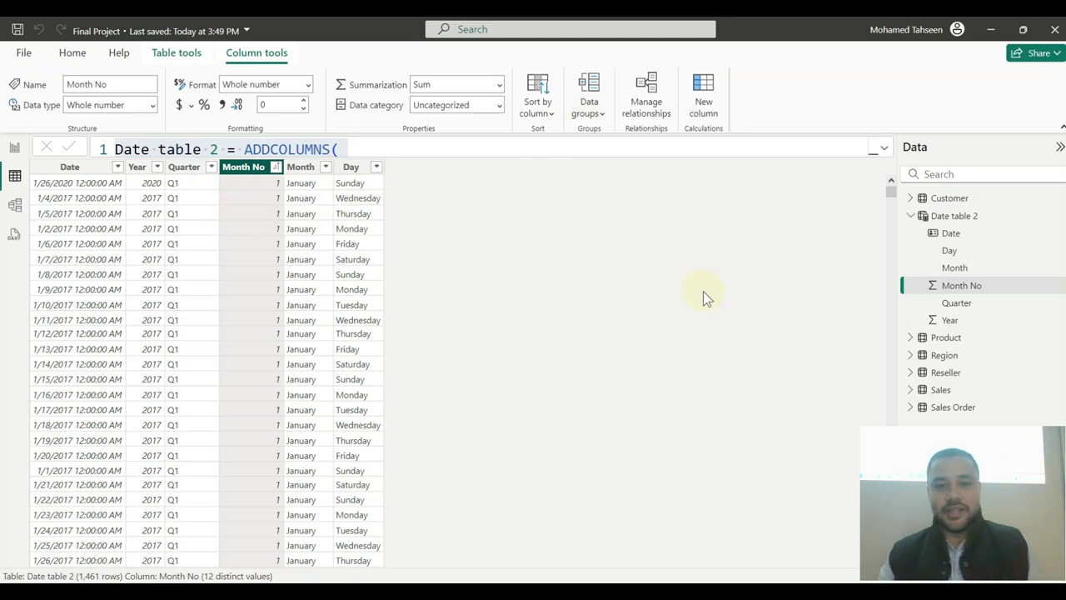
# - Review the sort-by-column choices and the sorting and filter options of the Month No column without applying any
pyautogui.click(541, 106)
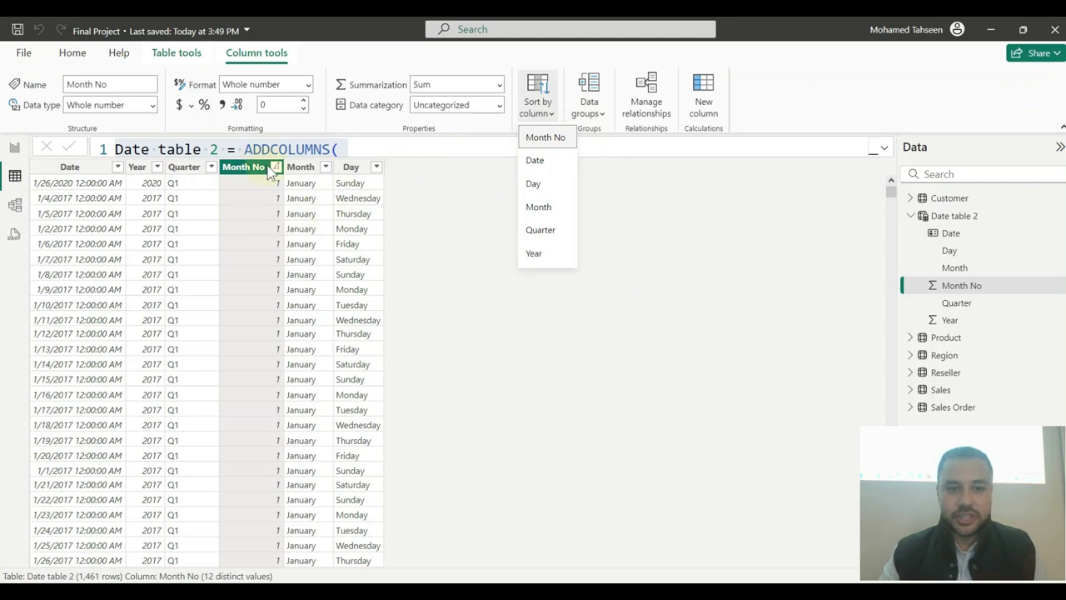
pyautogui.click(422, 226)
pyautogui.click(276, 167)
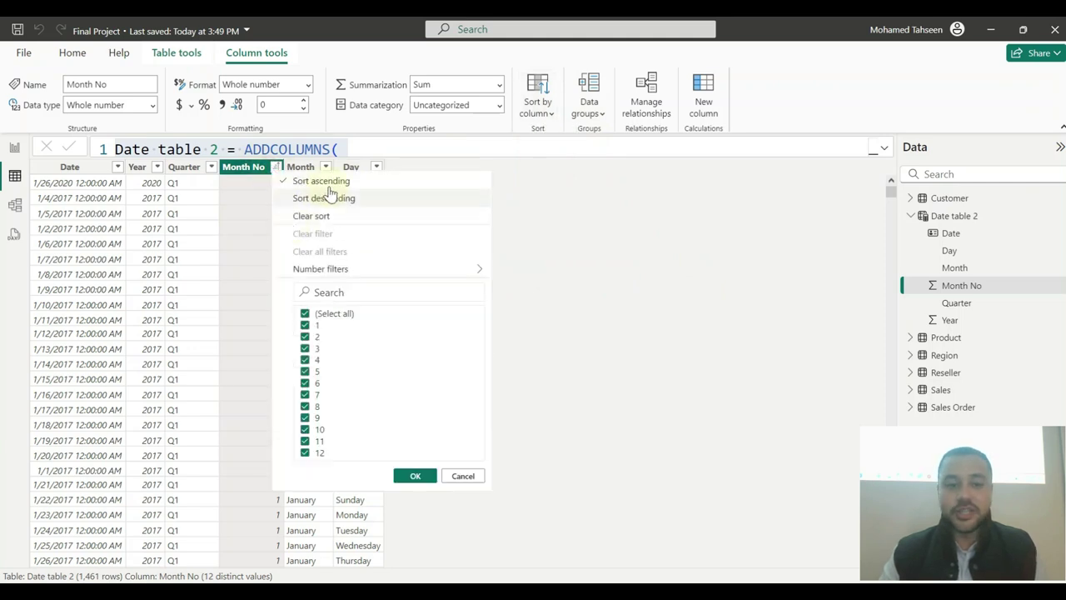
pyautogui.click(615, 240)
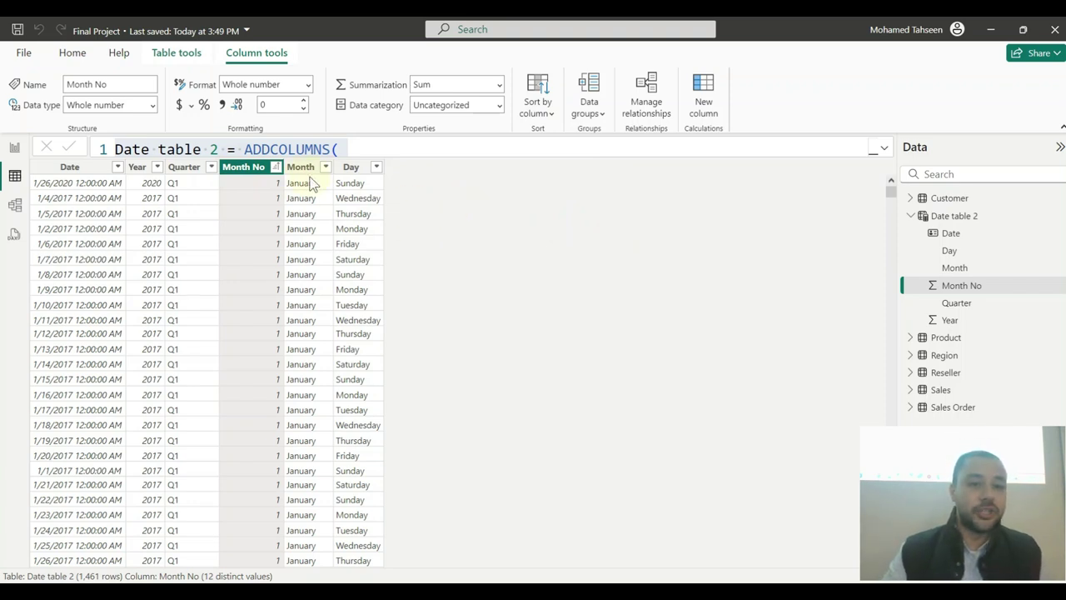
pyautogui.click(275, 167)
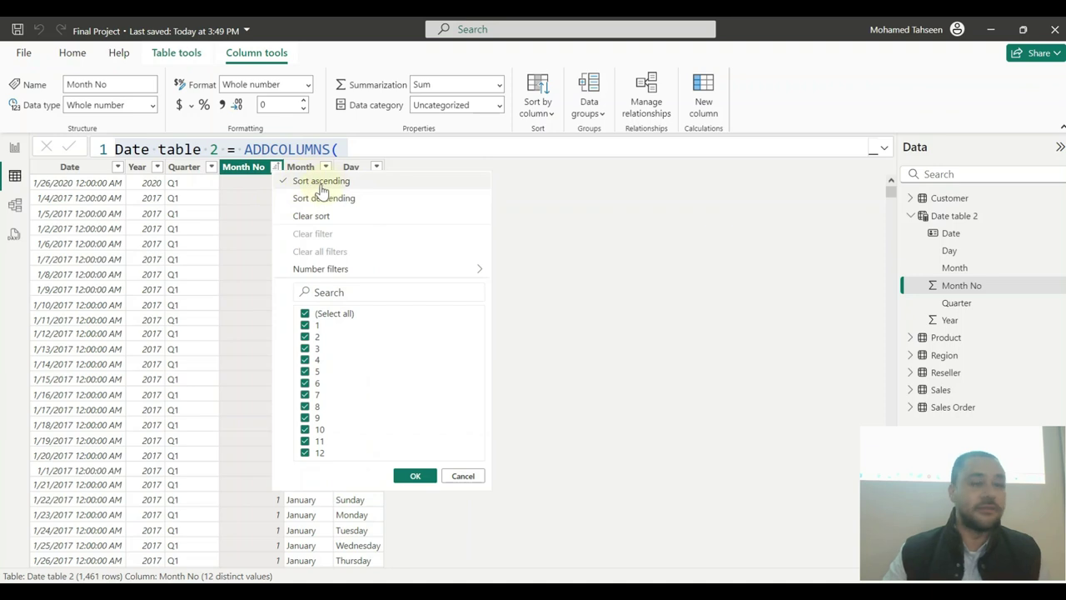
pyautogui.click(659, 249)
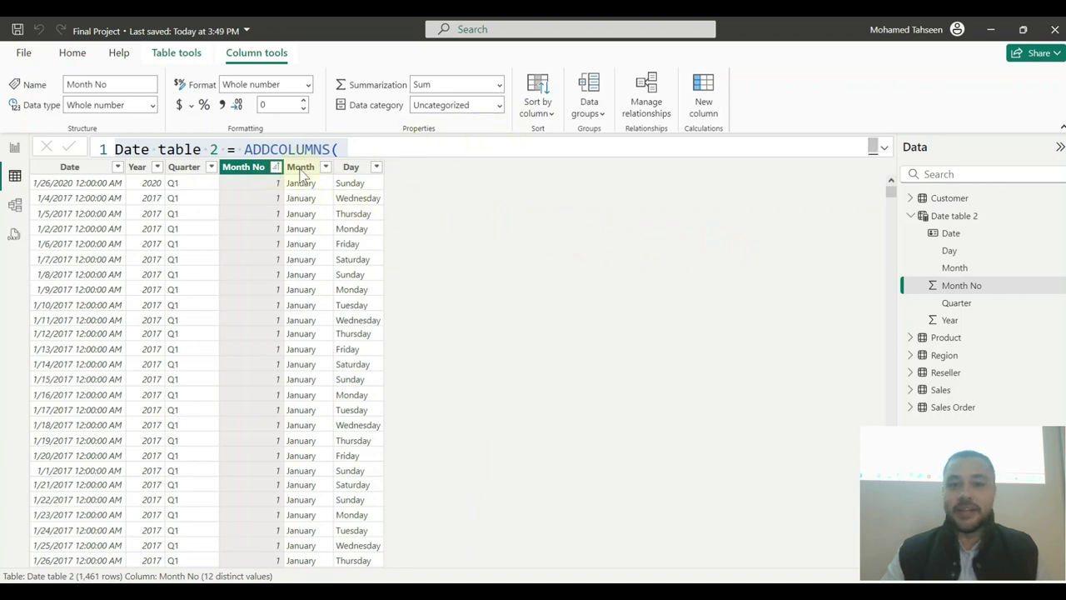
# - Reapply Month No as the sort-by column of the Month No field, together with its ascending order
pyautogui.click(538, 109)
pyautogui.click(558, 139)
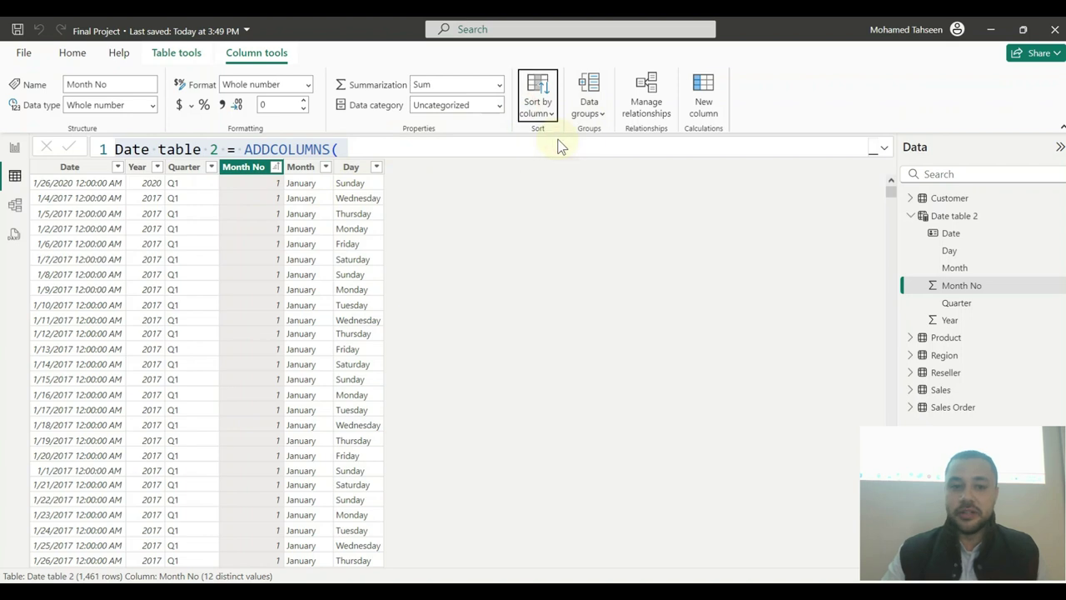
pyautogui.click(275, 169)
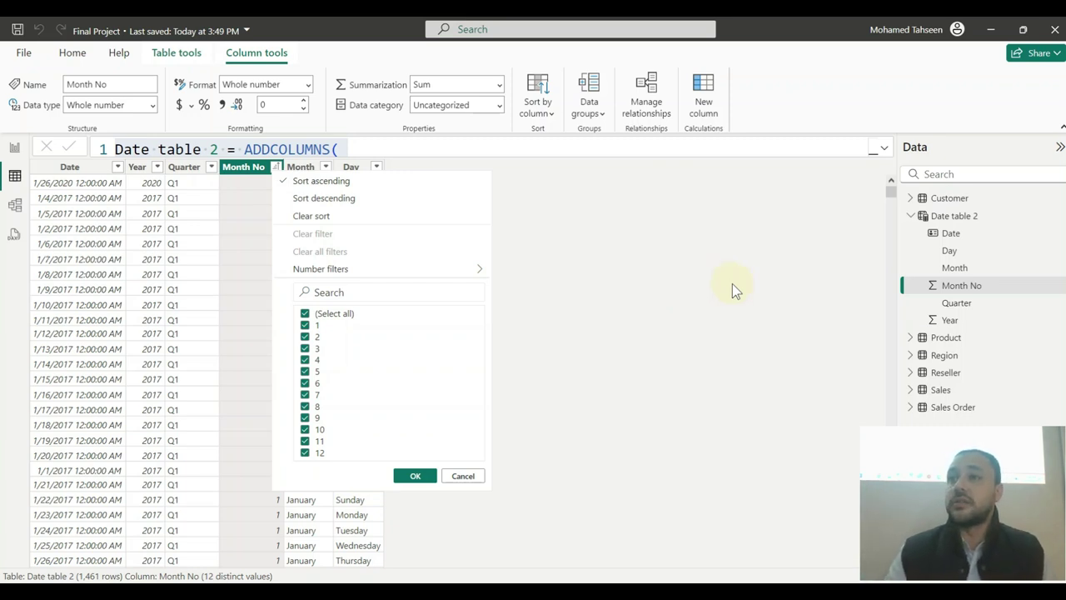
pyautogui.click(360, 185)
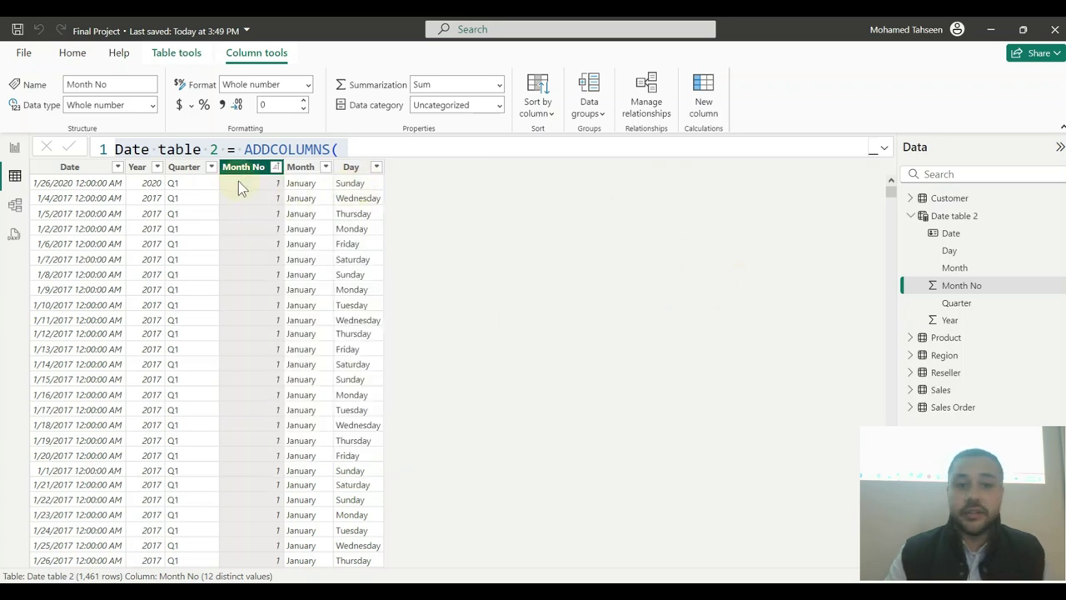
pyautogui.click(538, 104)
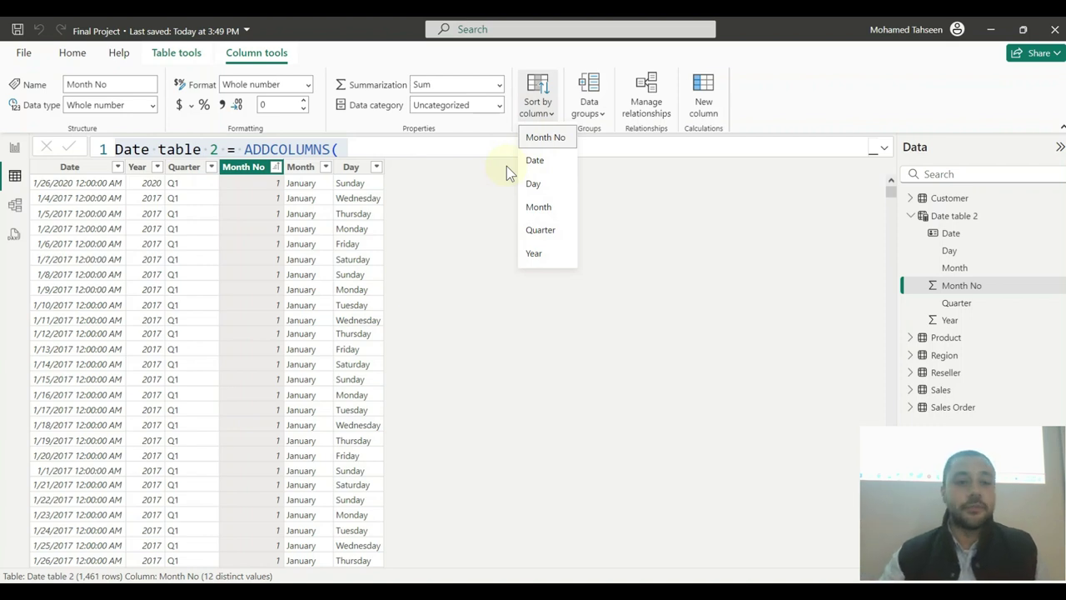
pyautogui.click(481, 200)
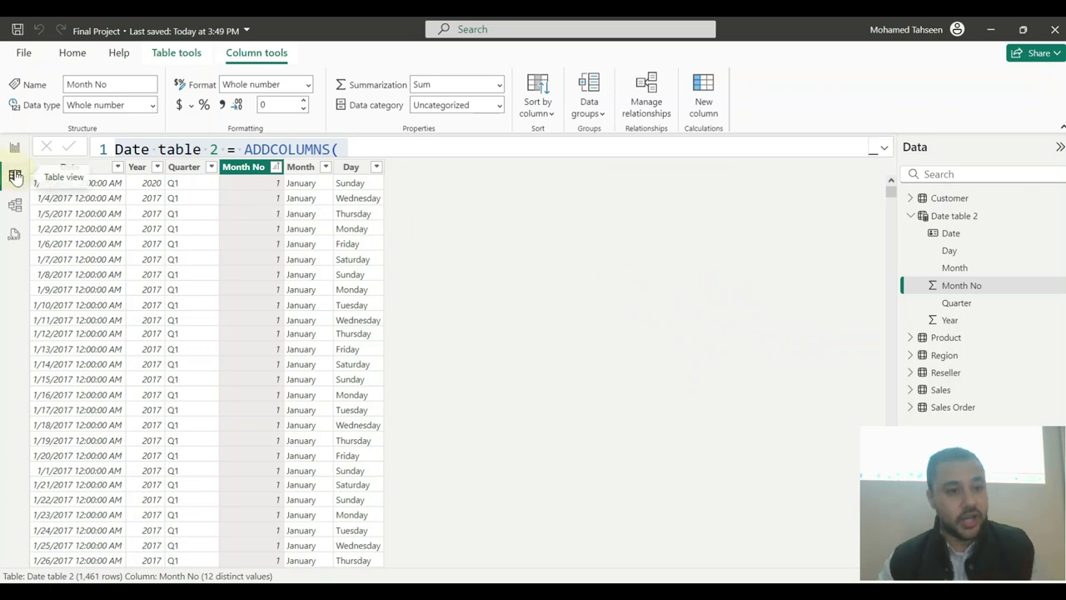
# - Move Date table 2 clear of the Reseller table in the model diagram and select OrderDateKey in the Sales table
pyautogui.click(14, 206)
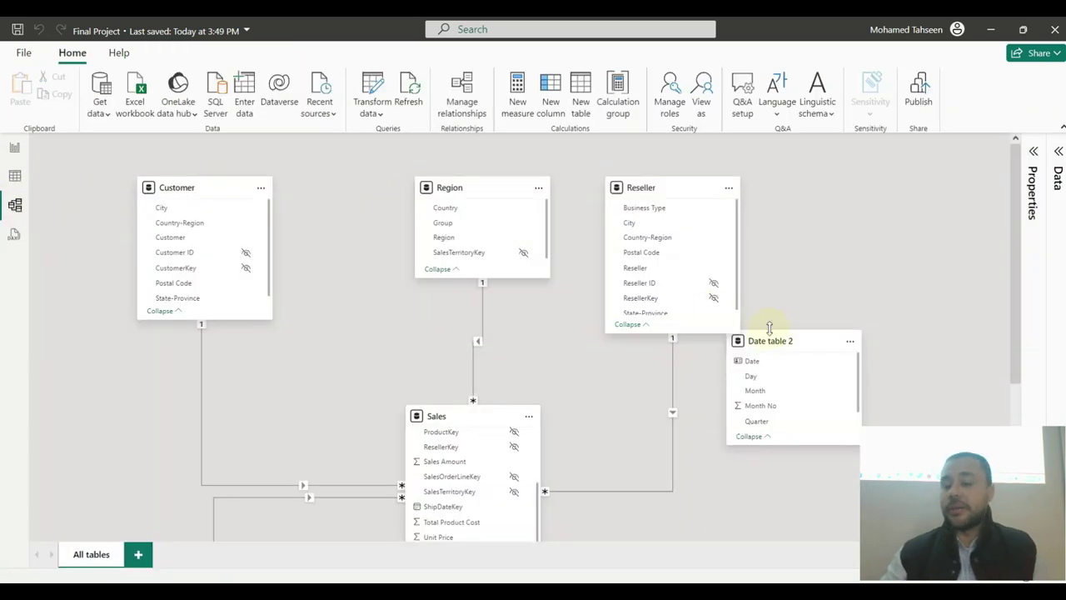
pyautogui.scroll(-2, 467, 366)
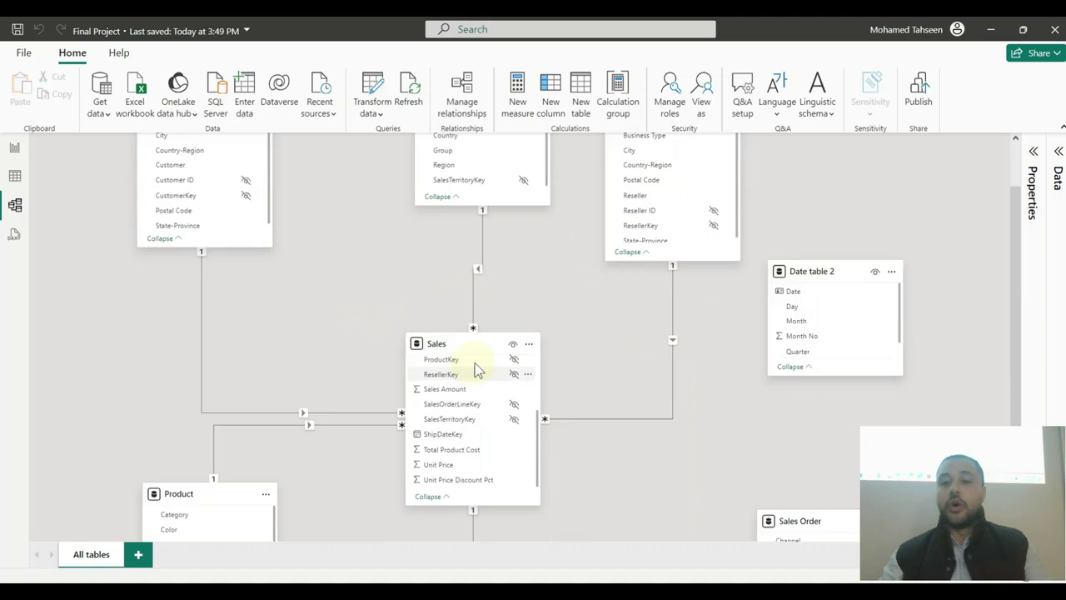
pyautogui.scroll(-2, 483, 350)
pyautogui.moveTo(730, 288); pyautogui.dragTo(754, 209)
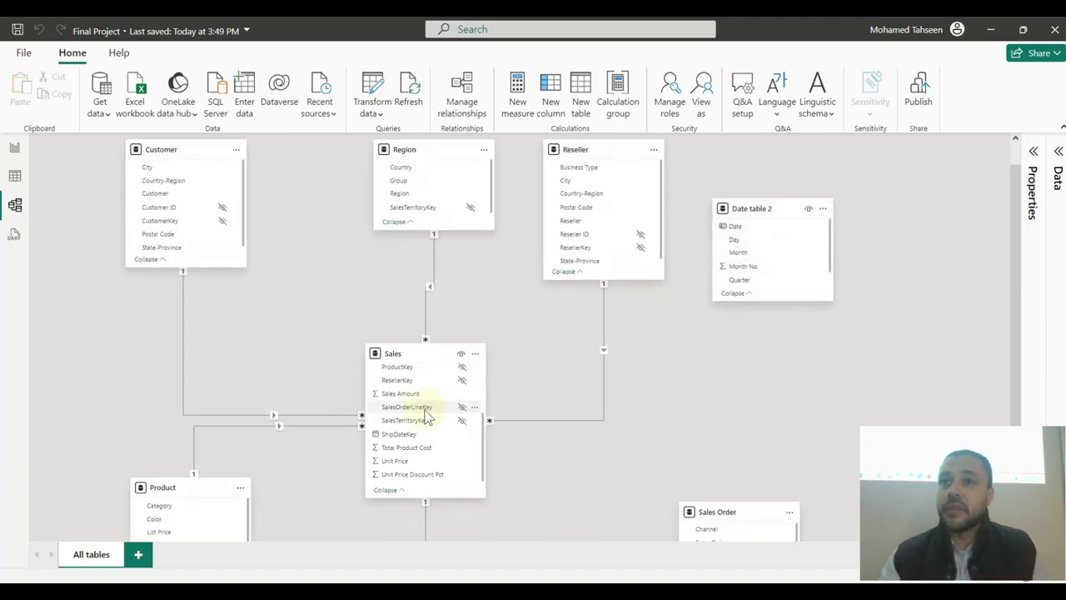
pyautogui.scroll(3, 425, 421)
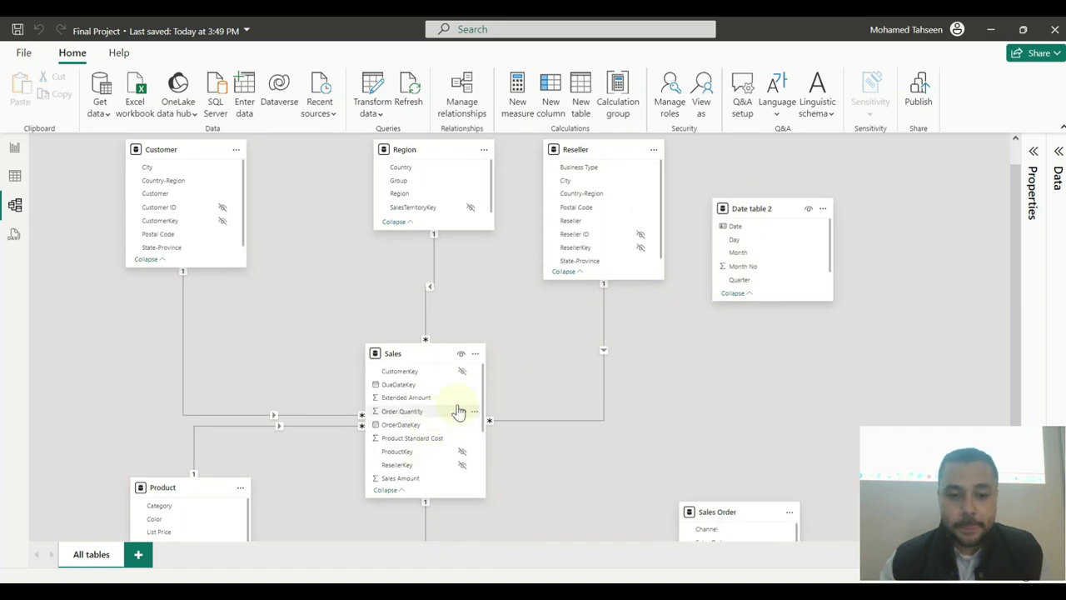
pyautogui.click(404, 424)
# - Examine the OrderDateKey column of the Sales table in the data grid, including its sorting and filter options
pyautogui.click(13, 176)
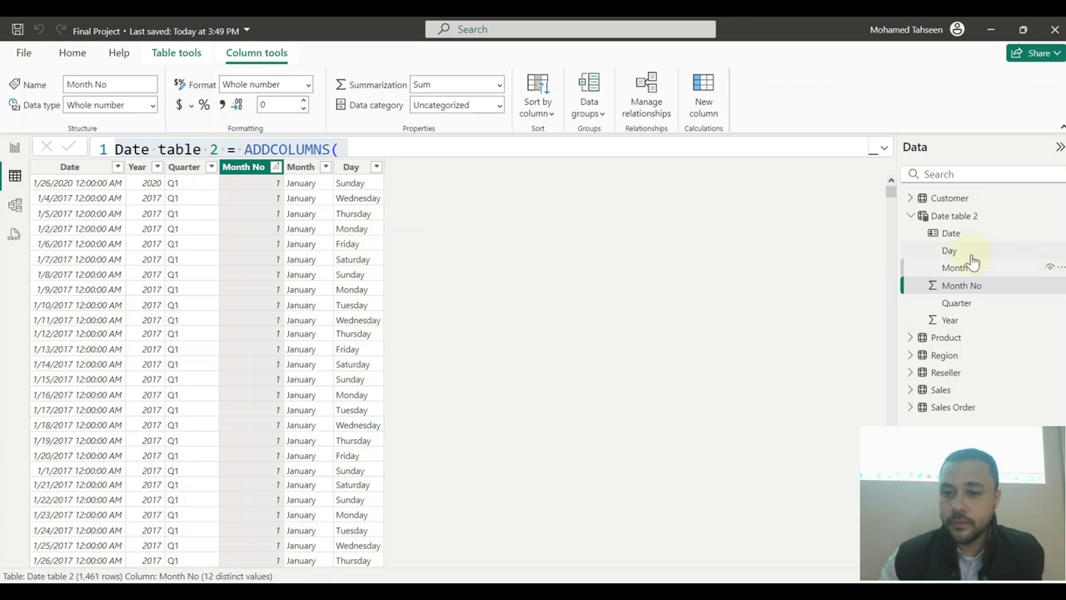
pyautogui.click(905, 223)
pyautogui.click(910, 217)
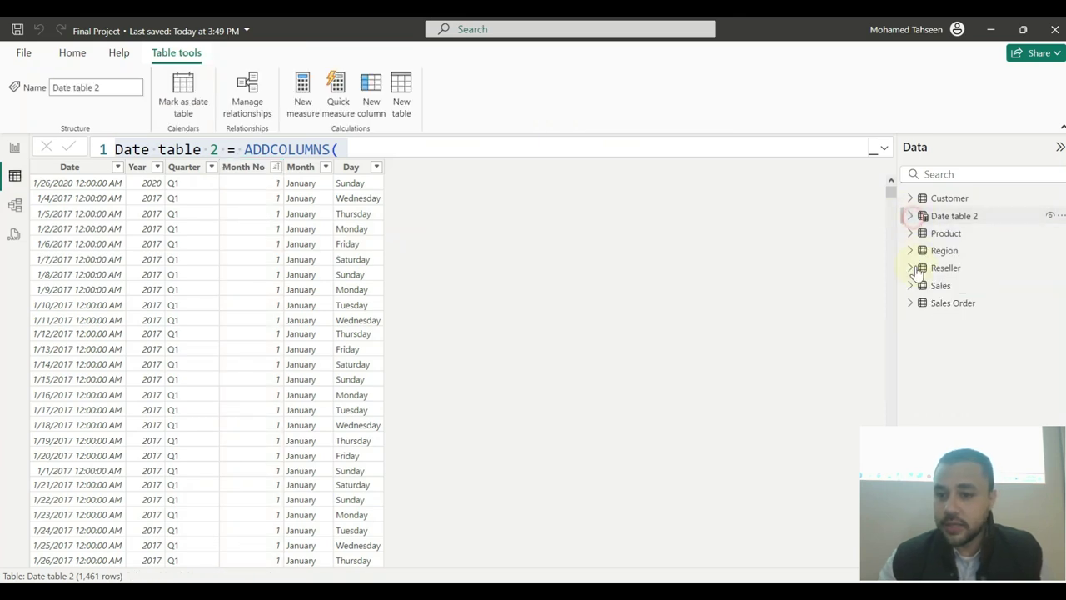
pyautogui.click(911, 285)
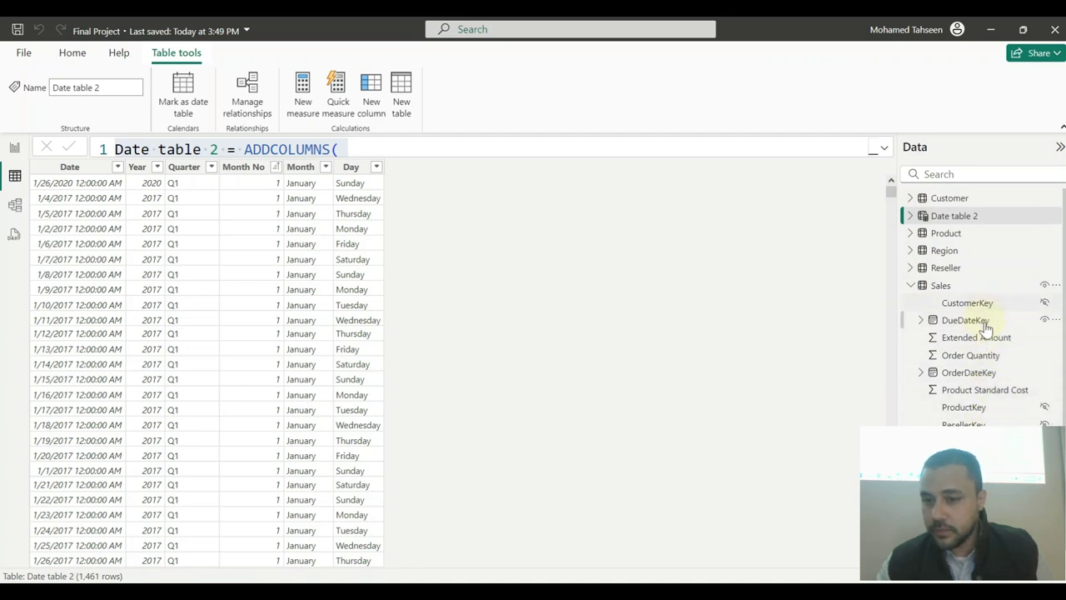
pyautogui.click(969, 372)
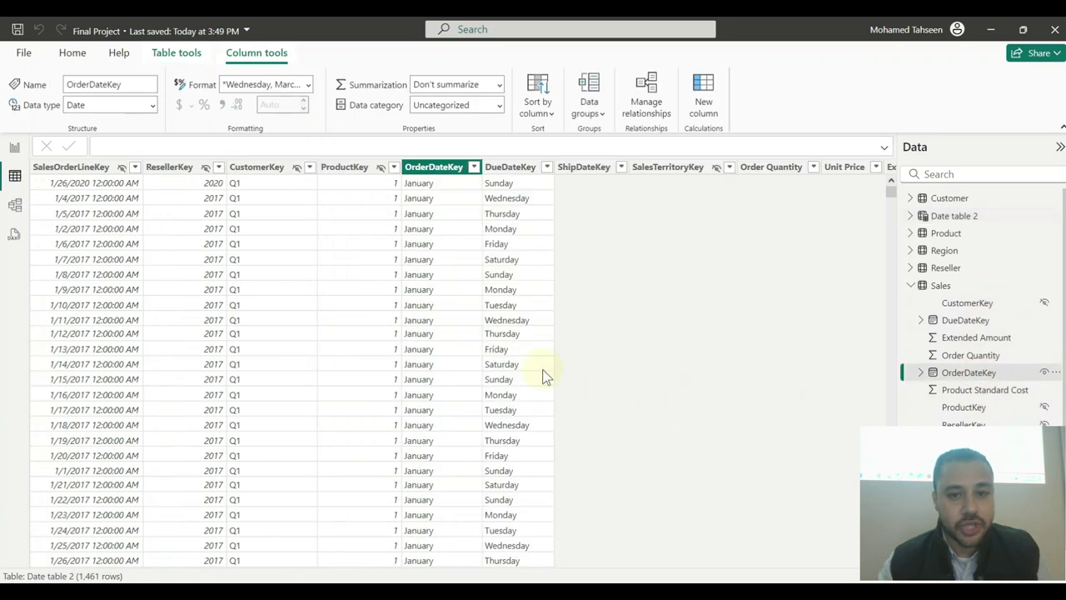
pyautogui.click(517, 167)
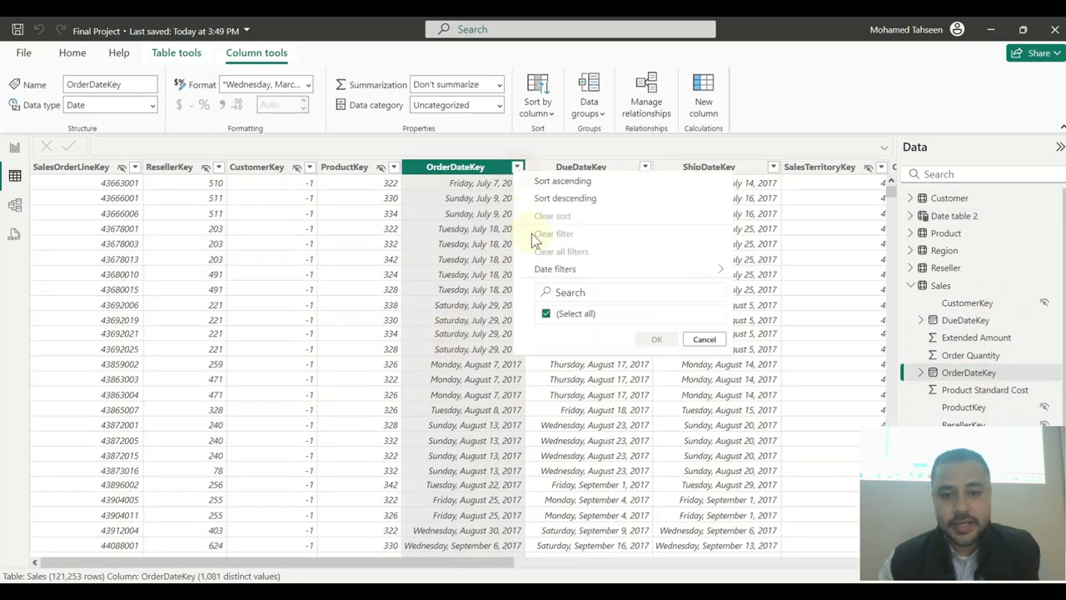
# - Create an active one-to-many relationship from Date in Date table 2 to OrderDateKey in Sales with single cross-filter direction
pyautogui.click(14, 147)
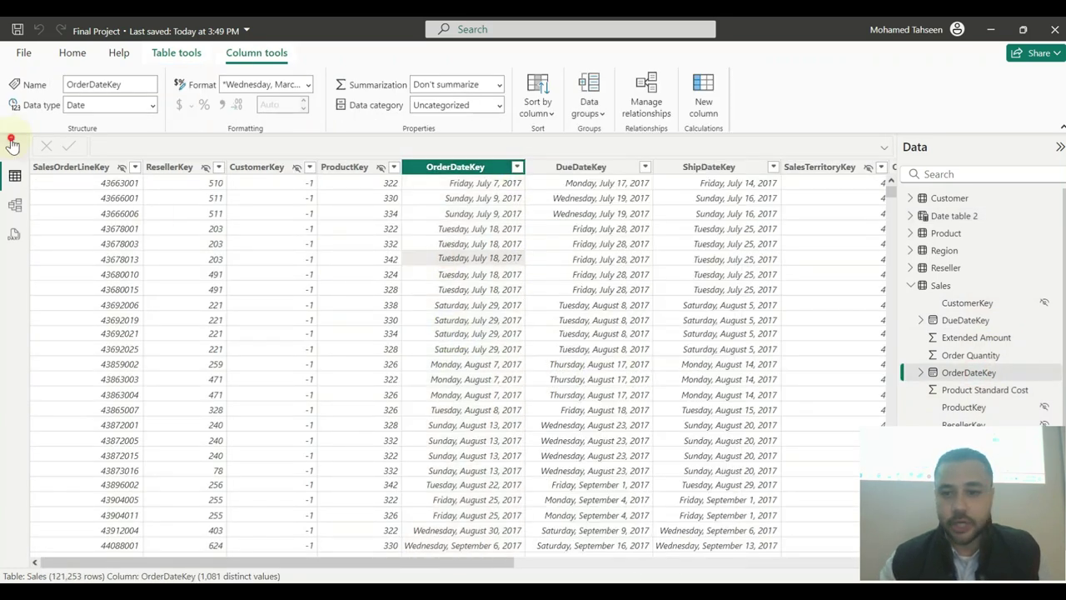
pyautogui.click(14, 147)
pyautogui.click(15, 204)
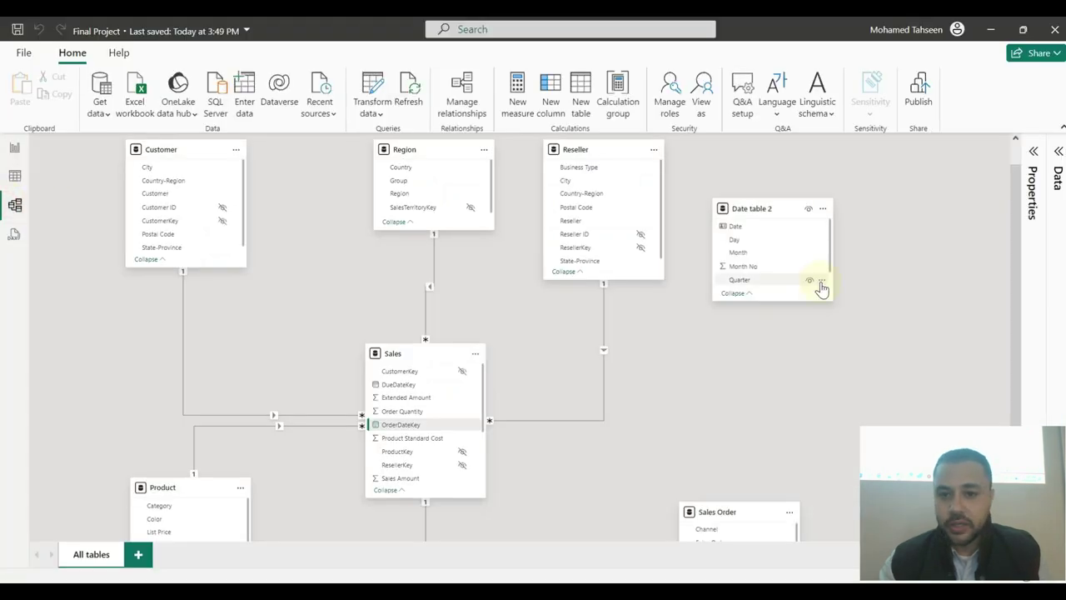
pyautogui.moveTo(766, 226); pyautogui.dragTo(421, 425)
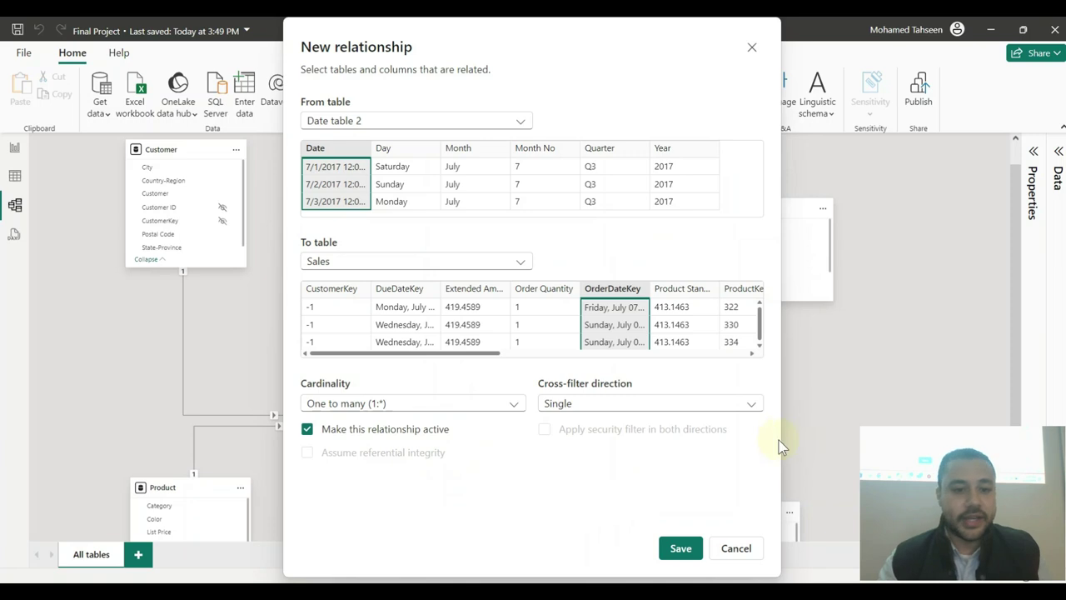
pyautogui.click(680, 548)
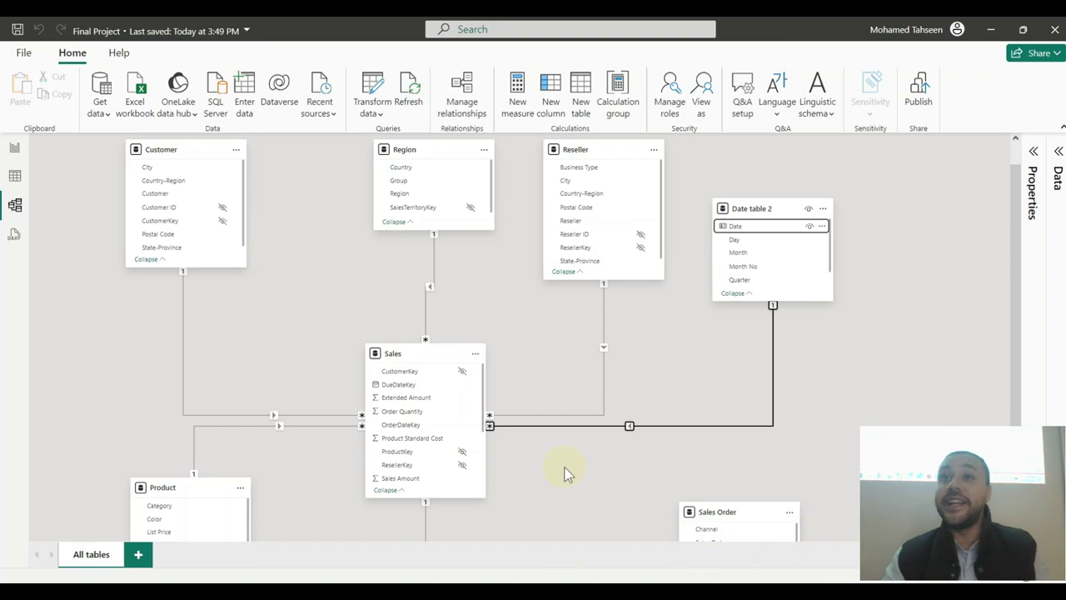
# - Rearrange the model diagram by moving Sales up, Product beside Sales, and Sales Order below Date table 2
pyautogui.scroll(-2, 521, 321)
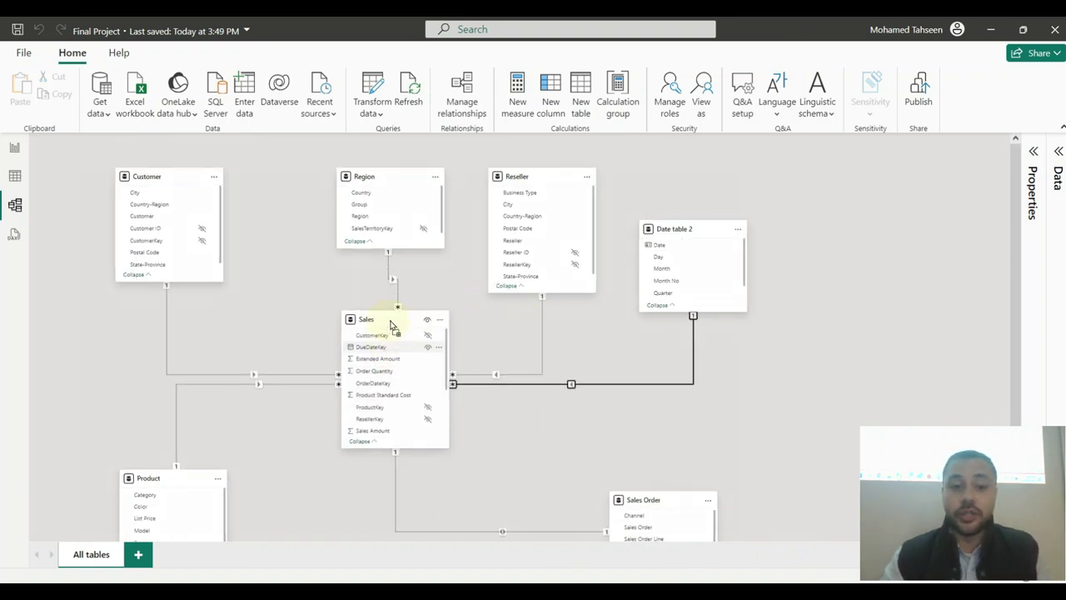
pyautogui.moveTo(174, 472); pyautogui.dragTo(190, 373)
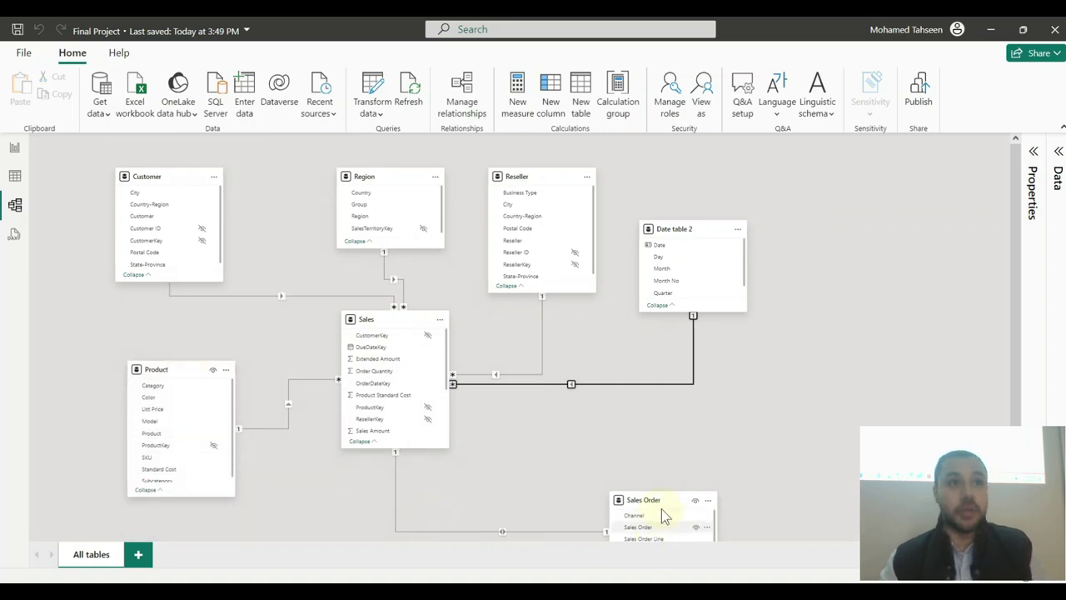
pyautogui.moveTo(664, 495); pyautogui.dragTo(716, 393)
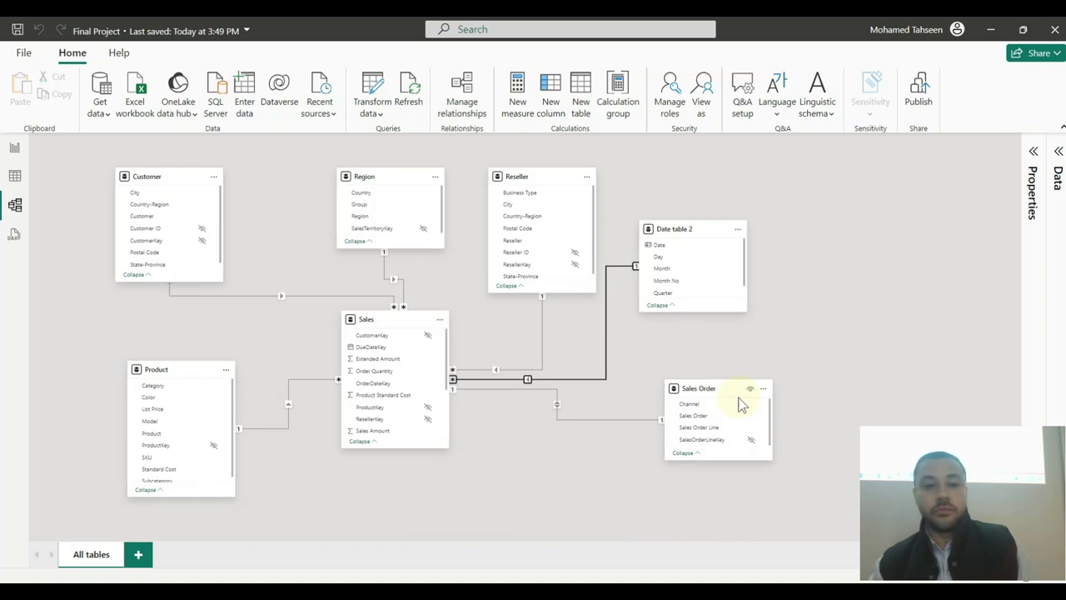
# - Mark Date table 2 as a date table using its Date column
pyautogui.click(15, 177)
pyautogui.click(1020, 218)
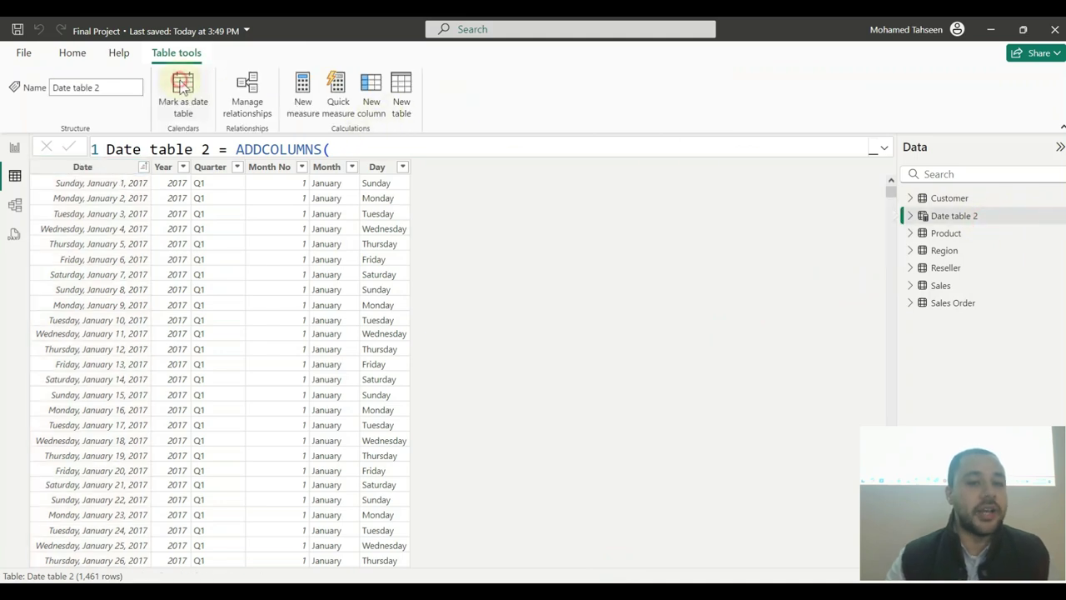
pyautogui.click(182, 88)
pyautogui.click(275, 200)
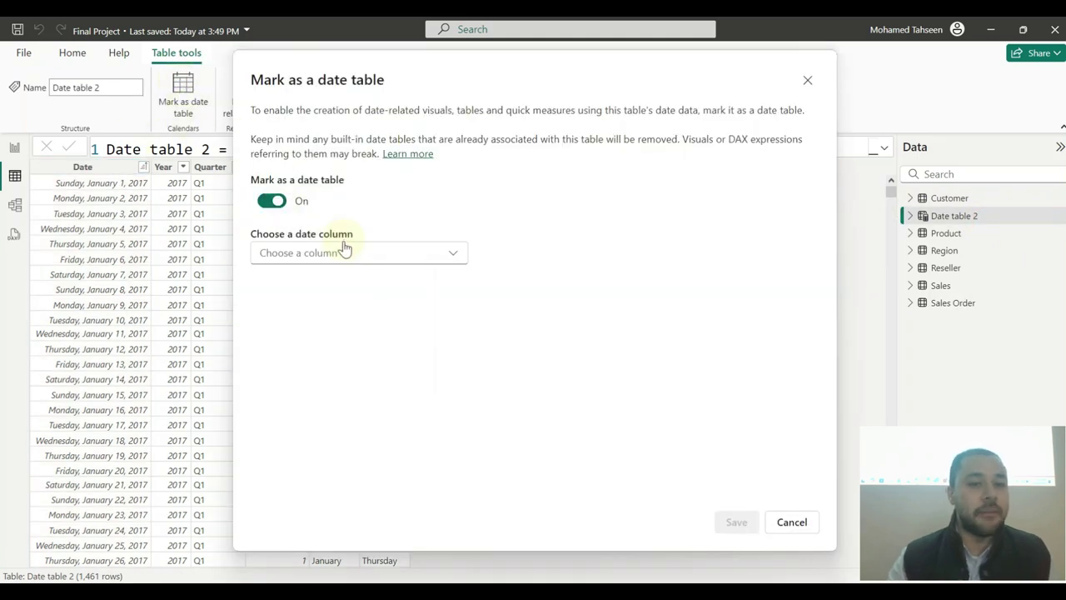
pyautogui.click(363, 253)
pyautogui.click(383, 275)
pyautogui.click(737, 522)
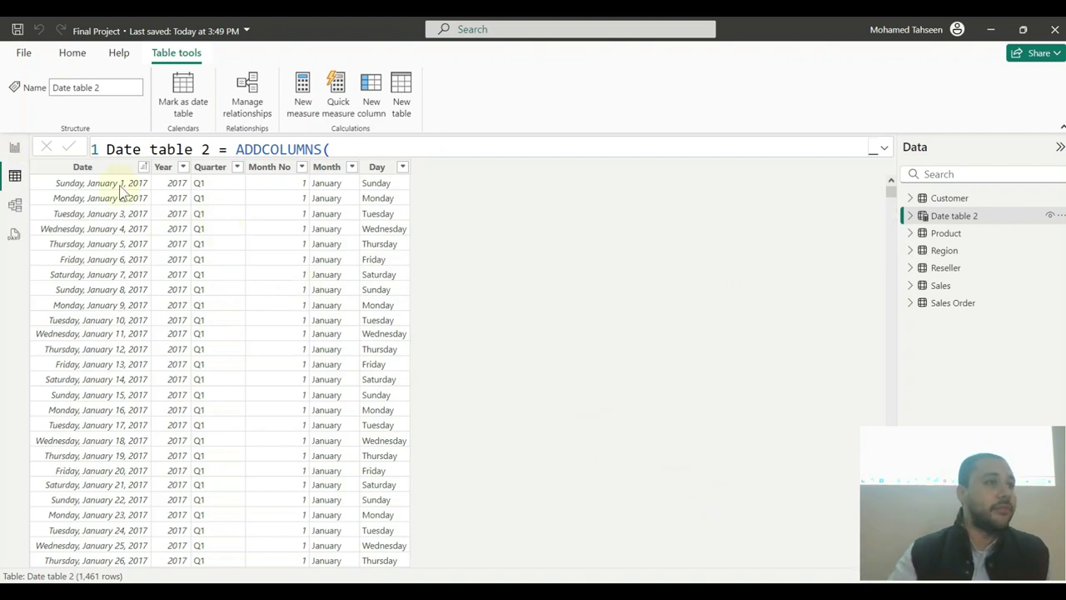
# - Check the sort order and filter options of the Date column in Date table 2
pyautogui.click(142, 169)
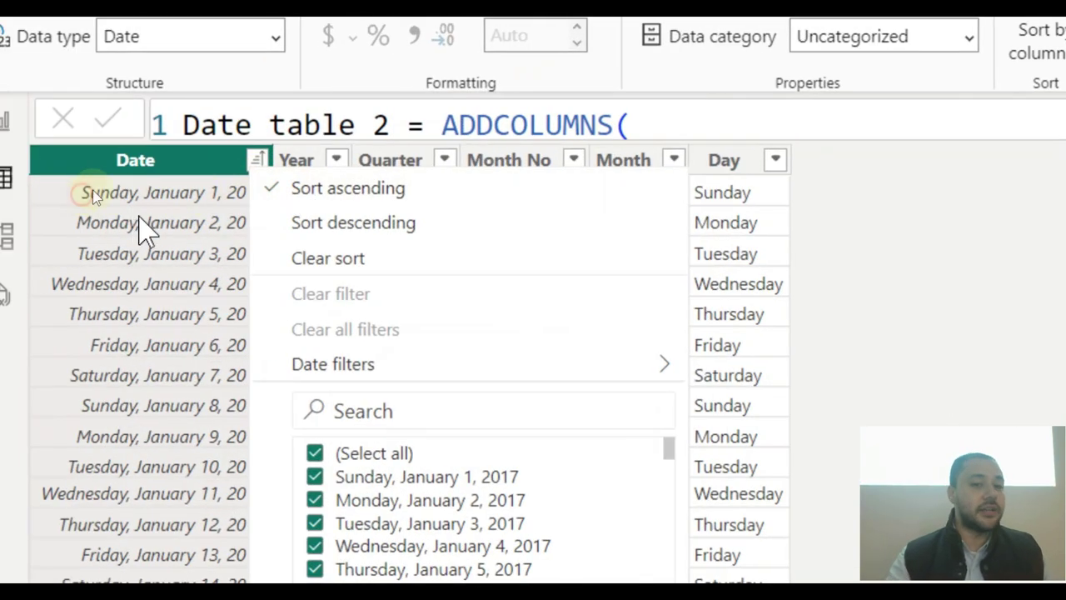
pyautogui.click(60, 195)
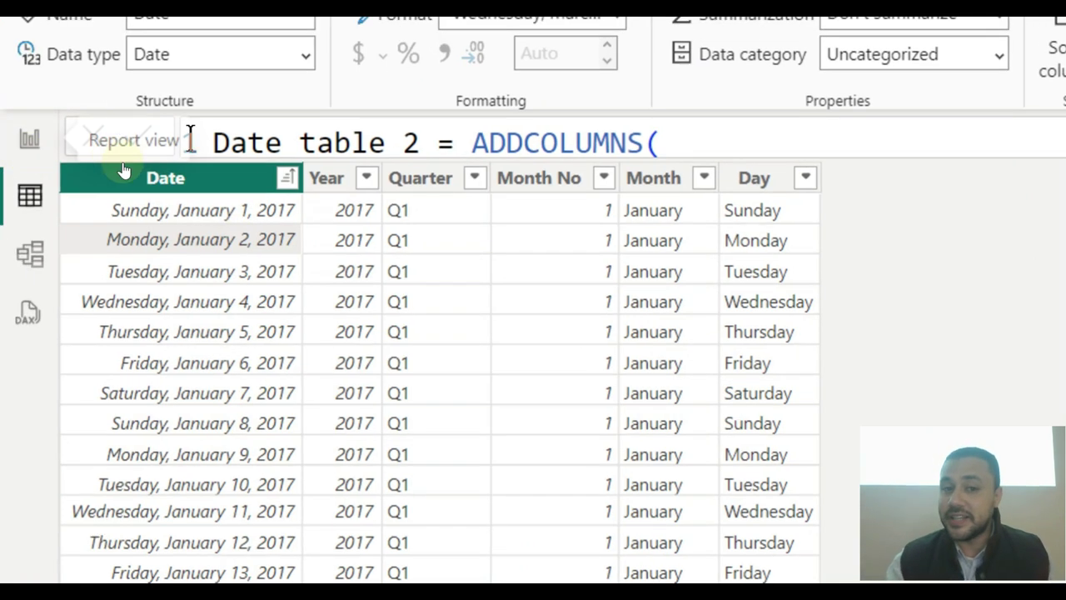
pyautogui.click(111, 157)
pyautogui.click(286, 178)
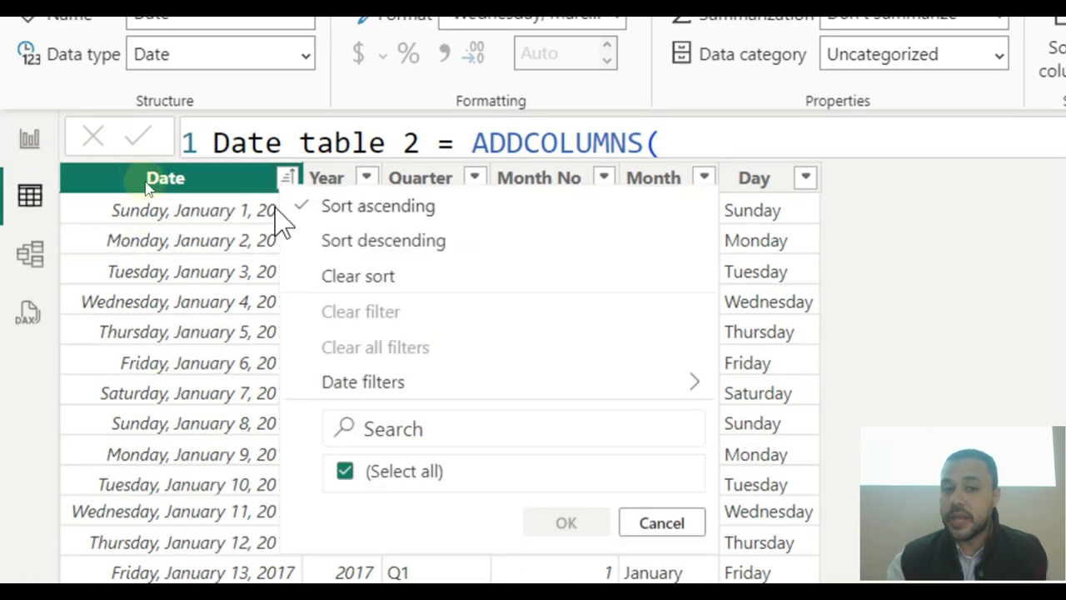
# - Compare the sort options of the Date and Month No columns, and inspect the Sum of Unit Price by Month chart in the report
pyautogui.click(283, 287)
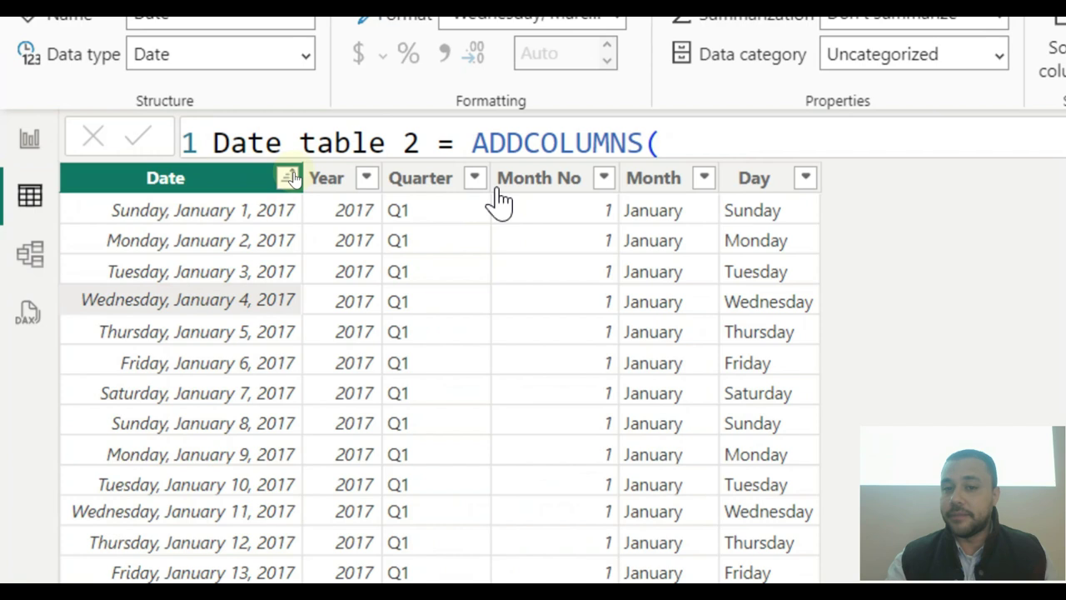
pyautogui.click(603, 177)
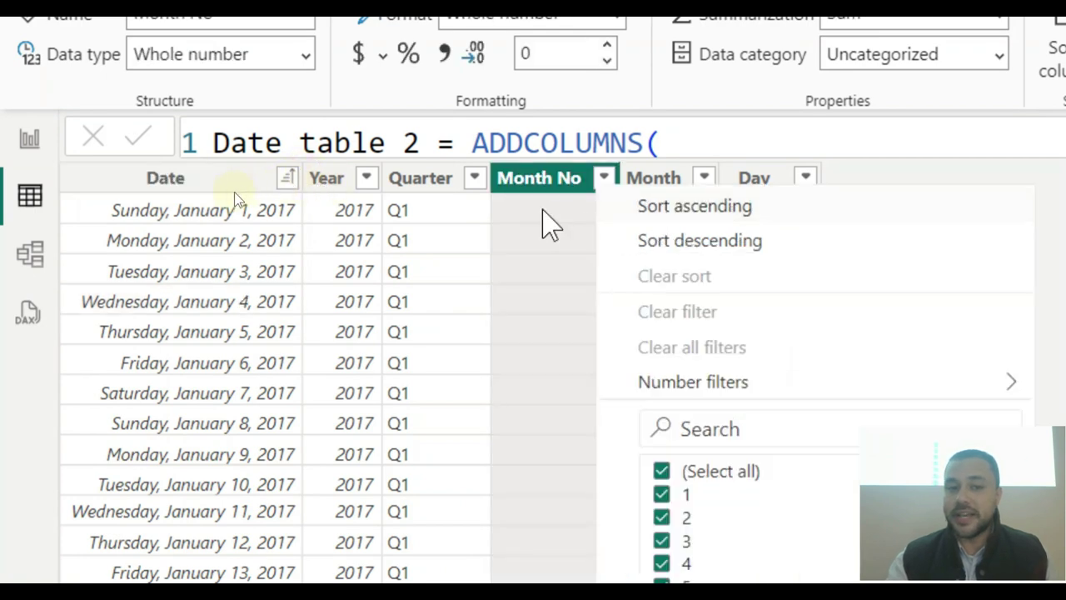
pyautogui.click(291, 182)
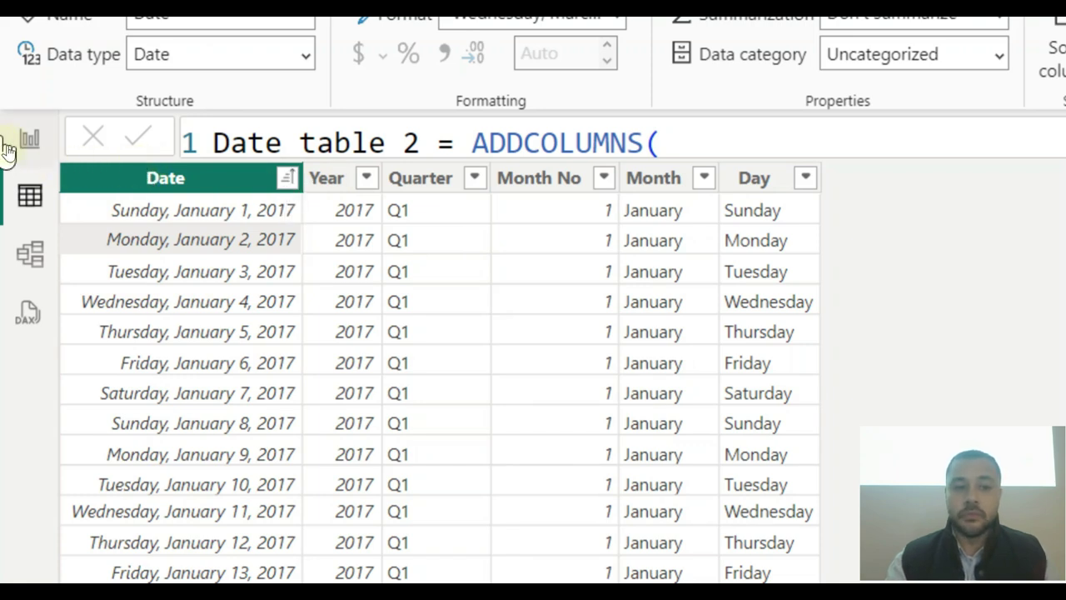
pyautogui.click(8, 148)
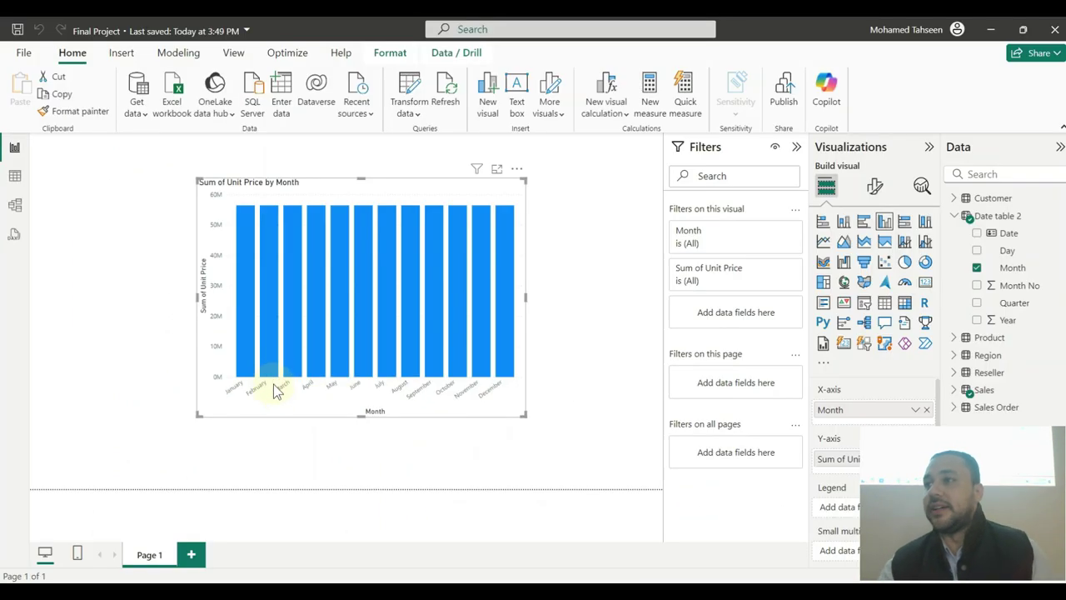
pyautogui.moveTo(277, 376)
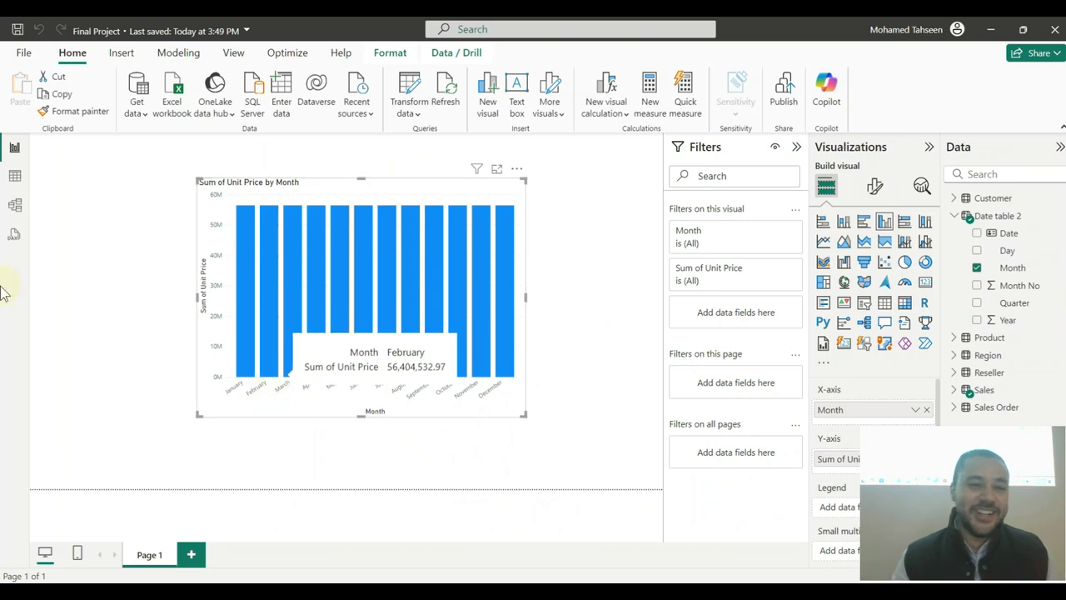
# - Show the model diagram with the formula editor collapsed so that all the tables can be seen
pyautogui.click(9, 208)
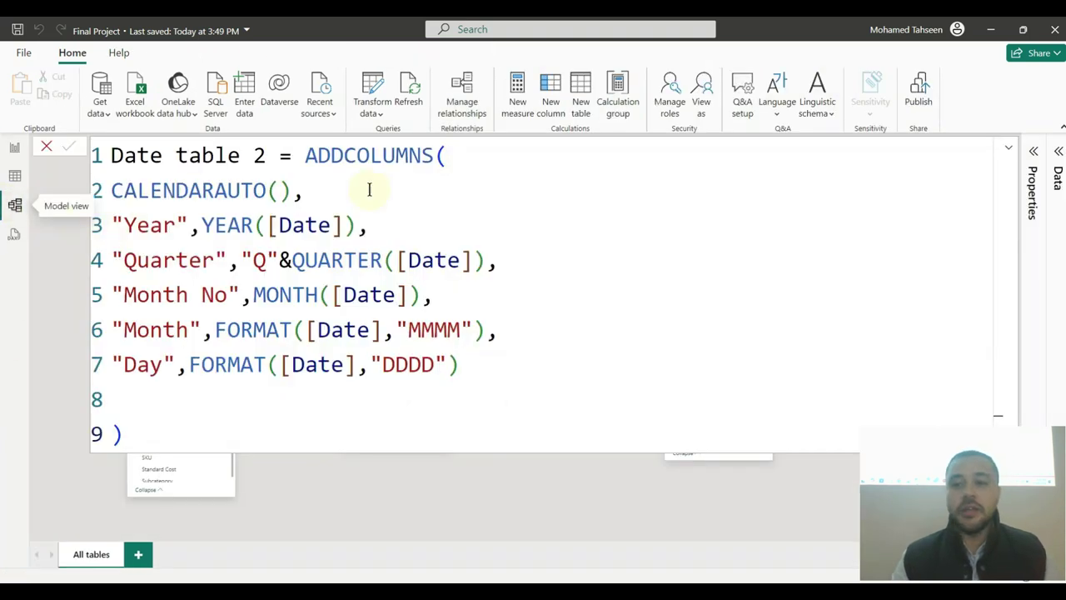
pyautogui.click(1006, 150)
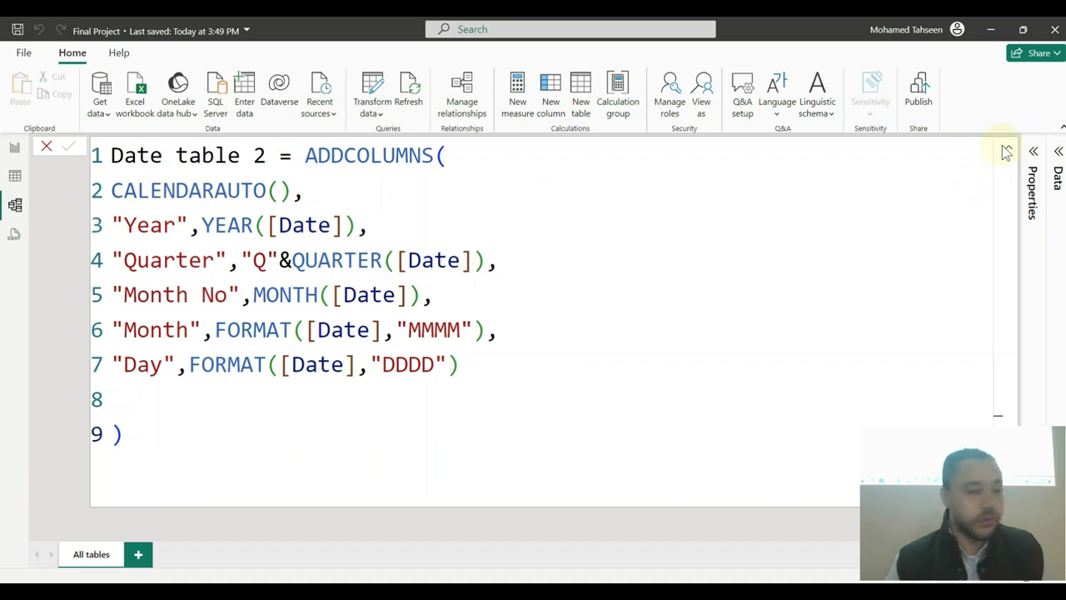
pyautogui.click(1009, 149)
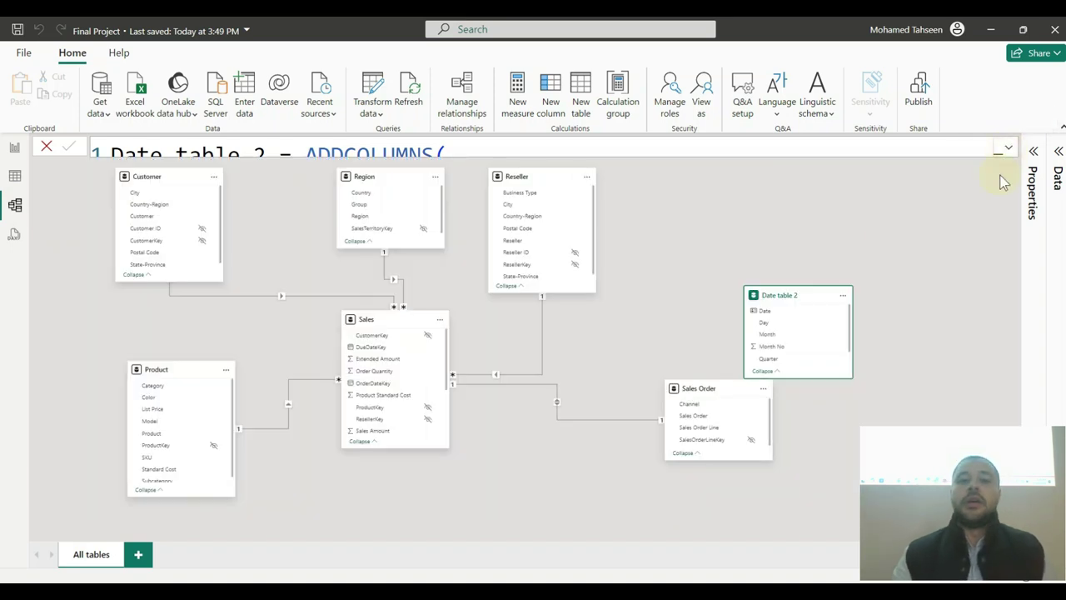
pyautogui.click(783, 235)
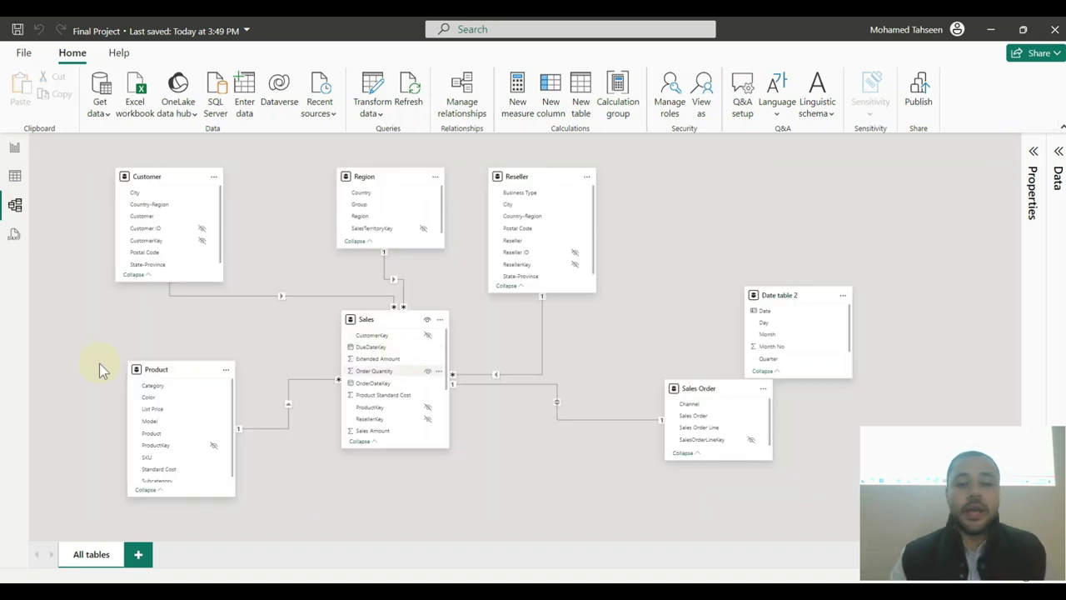
# - Switch to the Final Project PDF in the browser and review the tasks about the date table and its relation
pyautogui.hotkey('alt', 'Tab')
pyautogui.scroll(-1, 419, 350)
pyautogui.scroll(1, 421, 350)
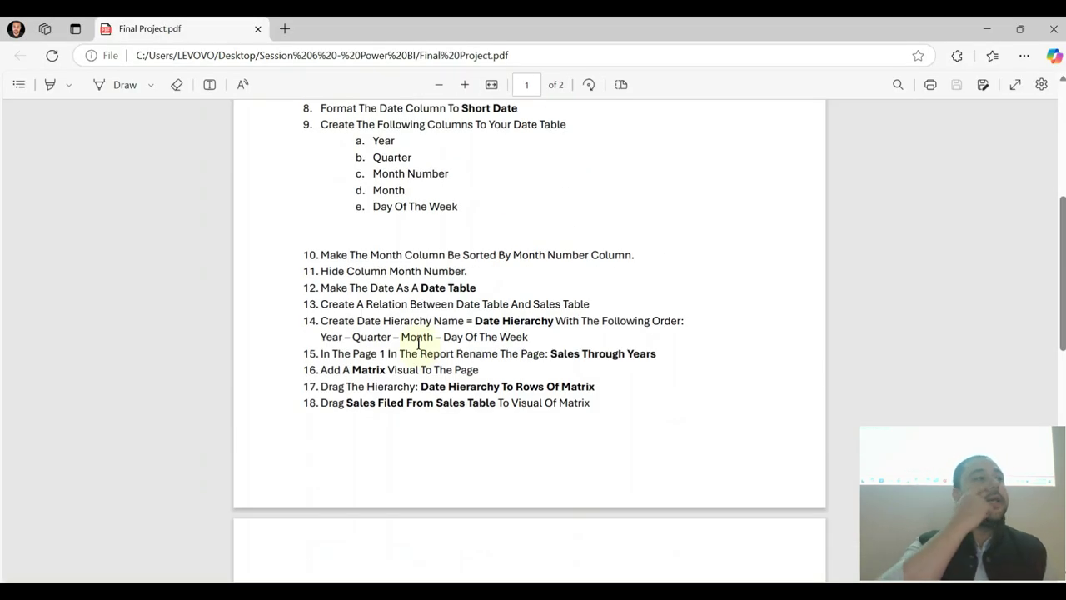
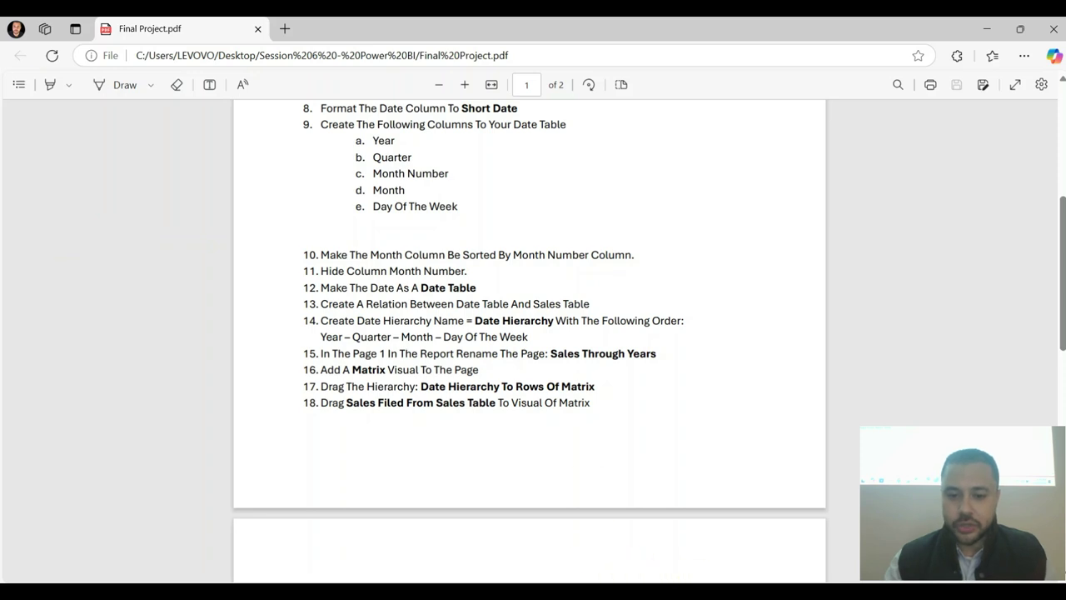
# - Back in Power BI, create an active one-to-many, single-direction relationship from Date in Date table 2 to OrderDateKey in Sales, and reposition both tables in the diagram
pyautogui.hotkey('alt', 'Tab')
pyautogui.click(797, 297)
pyautogui.moveTo(724, 252); pyautogui.dragTo(396, 390)
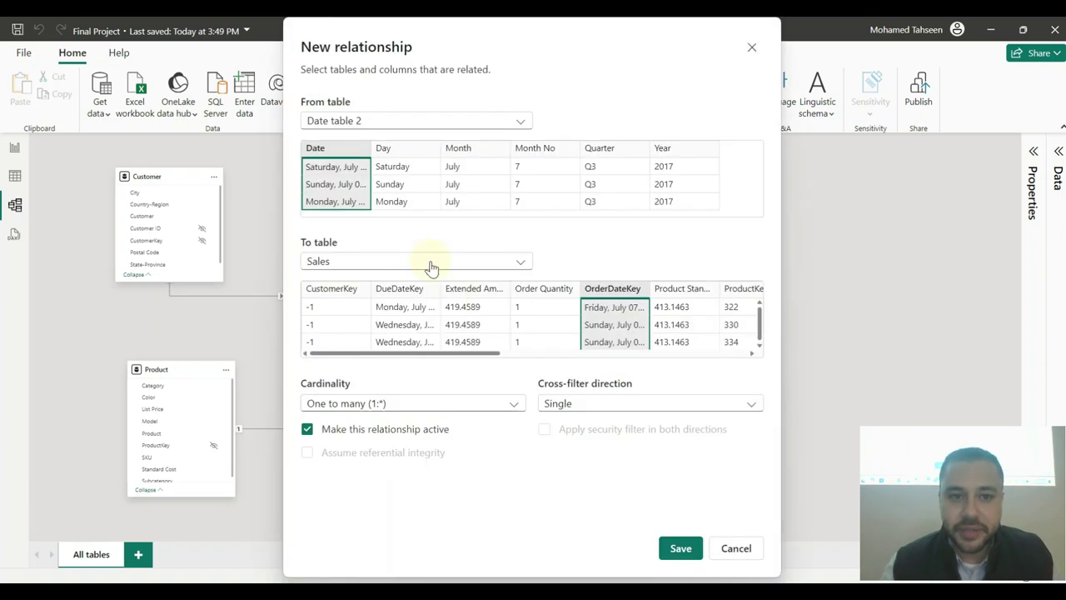
pyautogui.click(678, 545)
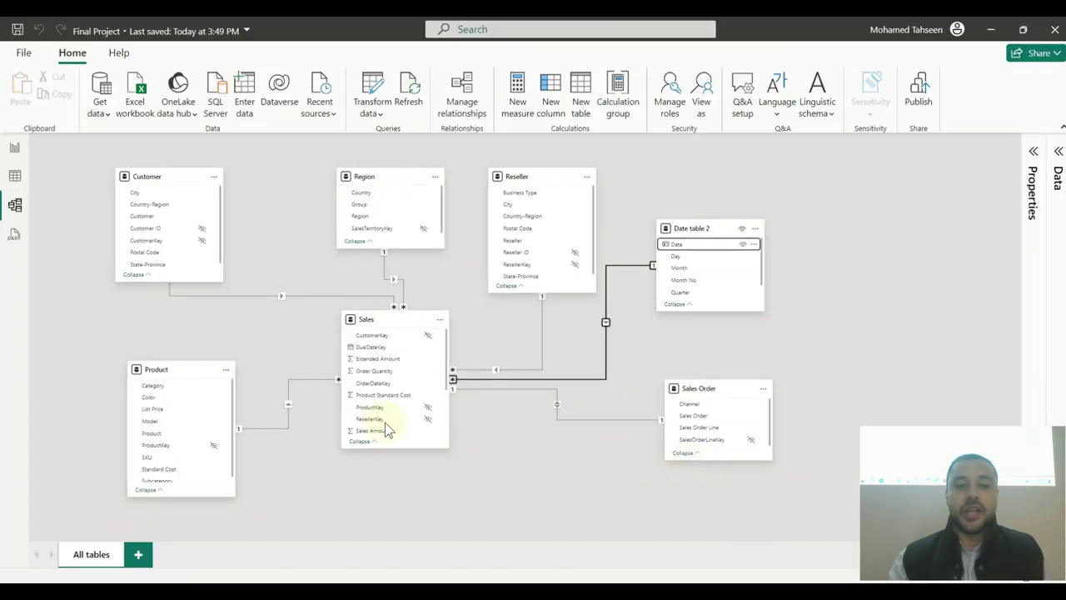
pyautogui.moveTo(378, 329); pyautogui.dragTo(406, 379)
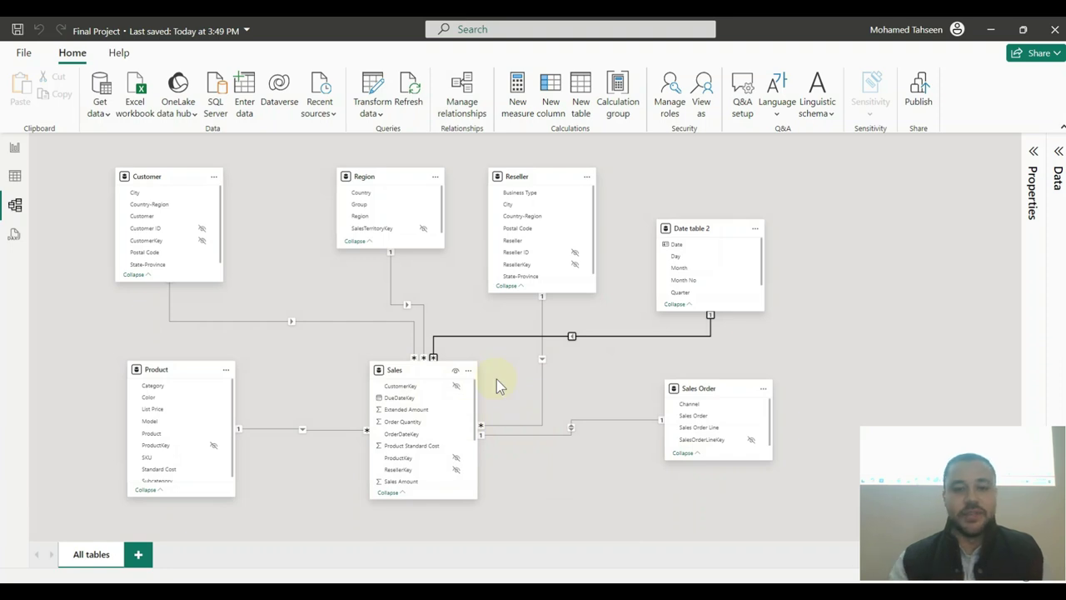
# - Check the hierarchy requirement in the Final Project PDF and create a hierarchy from the Year column of Date table 2 in Power BI
pyautogui.hotkey('alt', 'Tab')
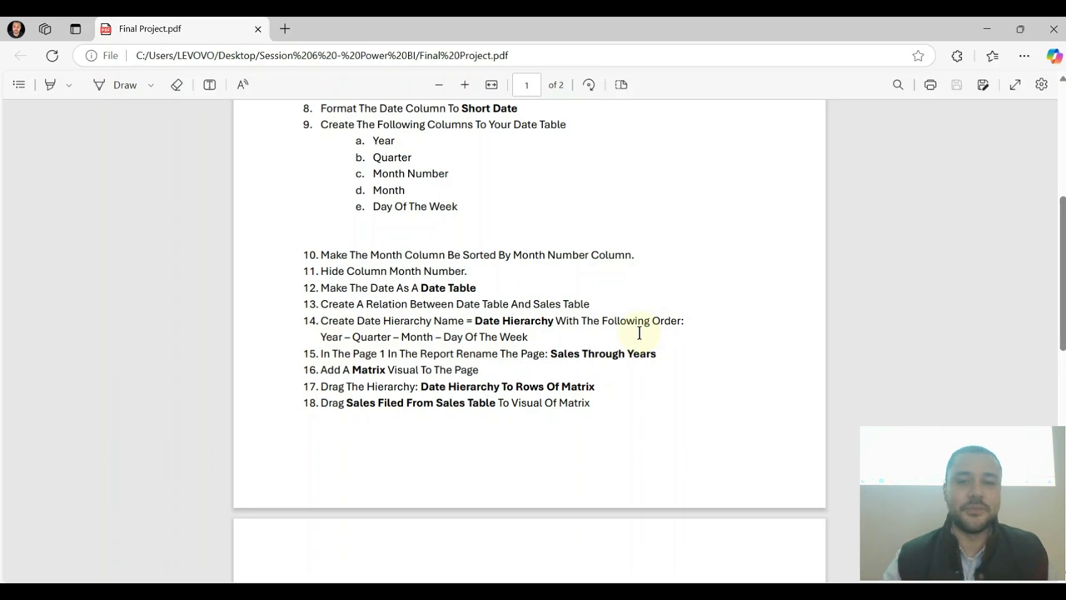
pyautogui.click(998, 30)
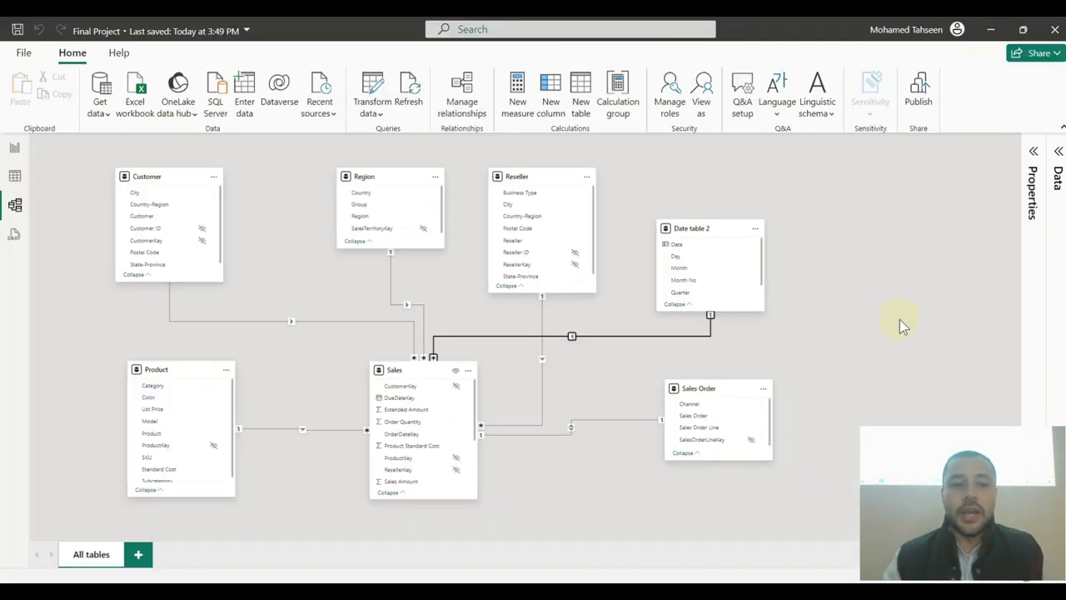
pyautogui.click(14, 180)
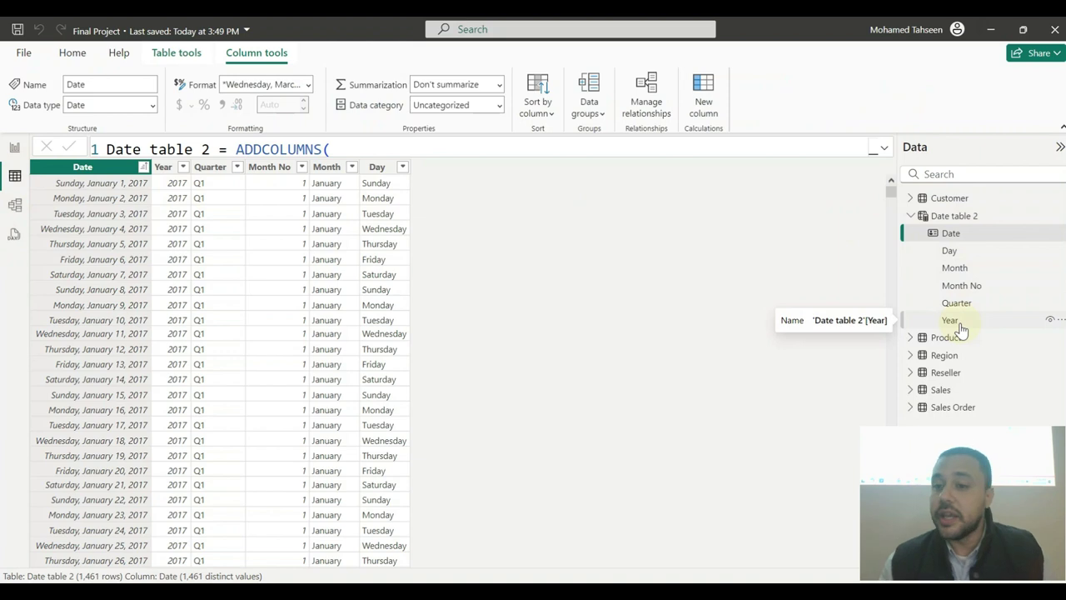
pyautogui.click(1061, 323)
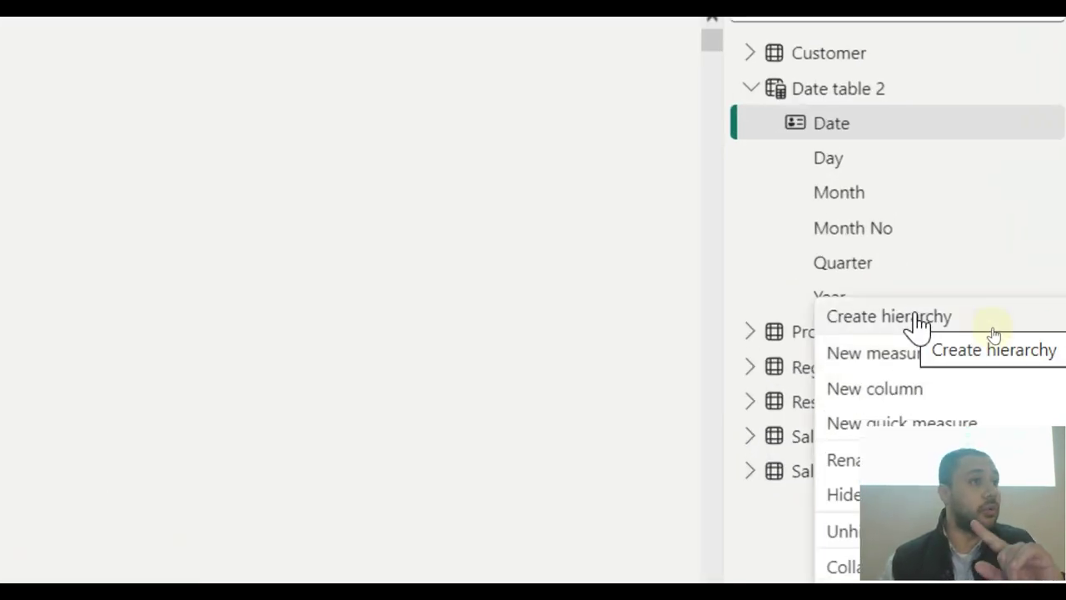
pyautogui.click(916, 319)
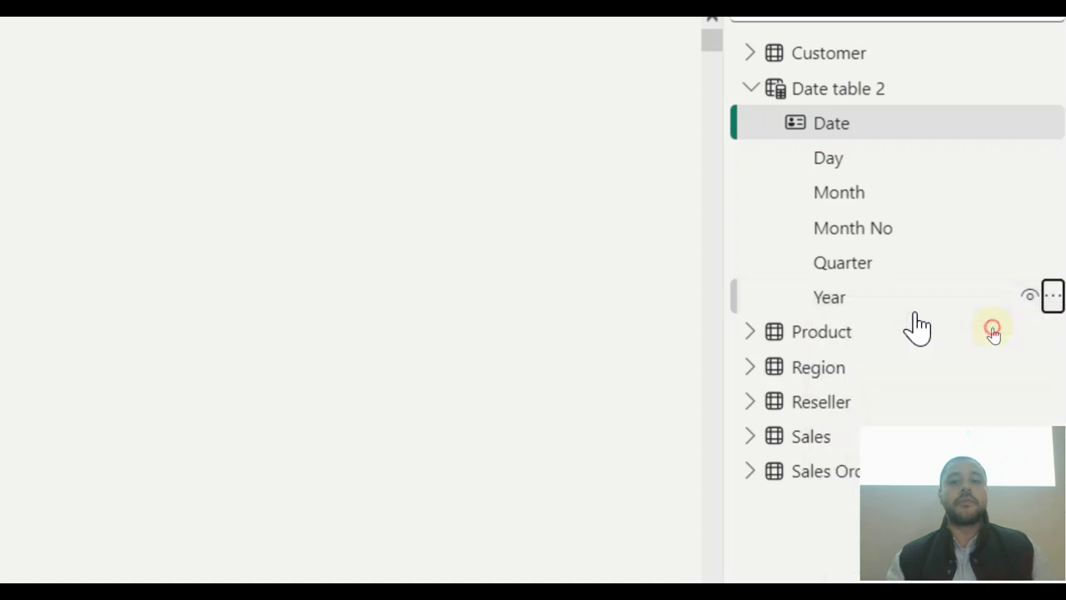
pyautogui.scroll(-1, 838, 550)
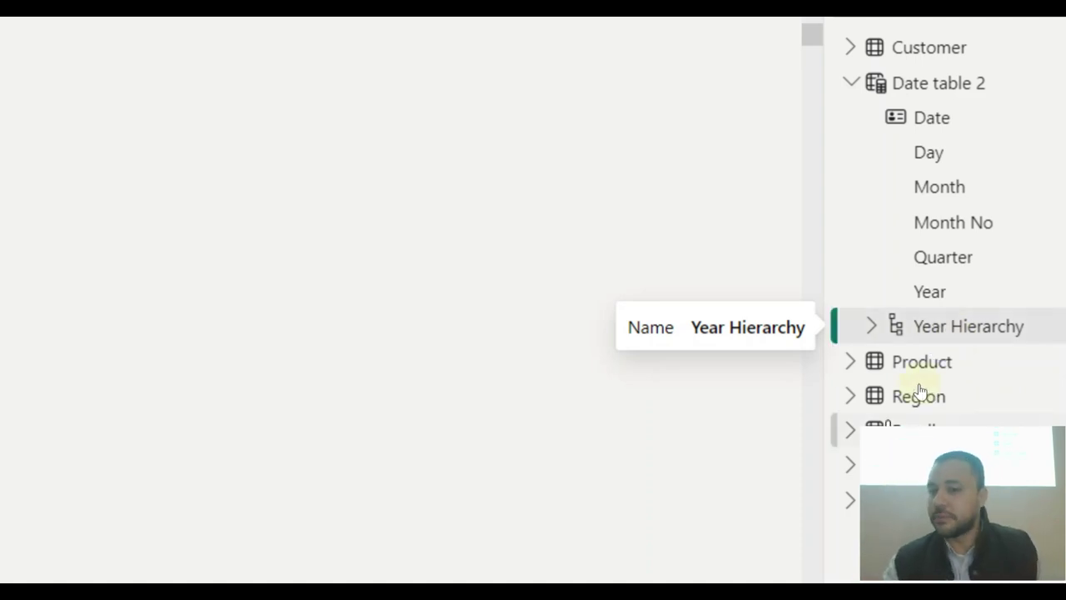
# - Add Quarter, Month and Day, in that order, below Year in the Year Hierarchy of Date table 2
pyautogui.click(873, 325)
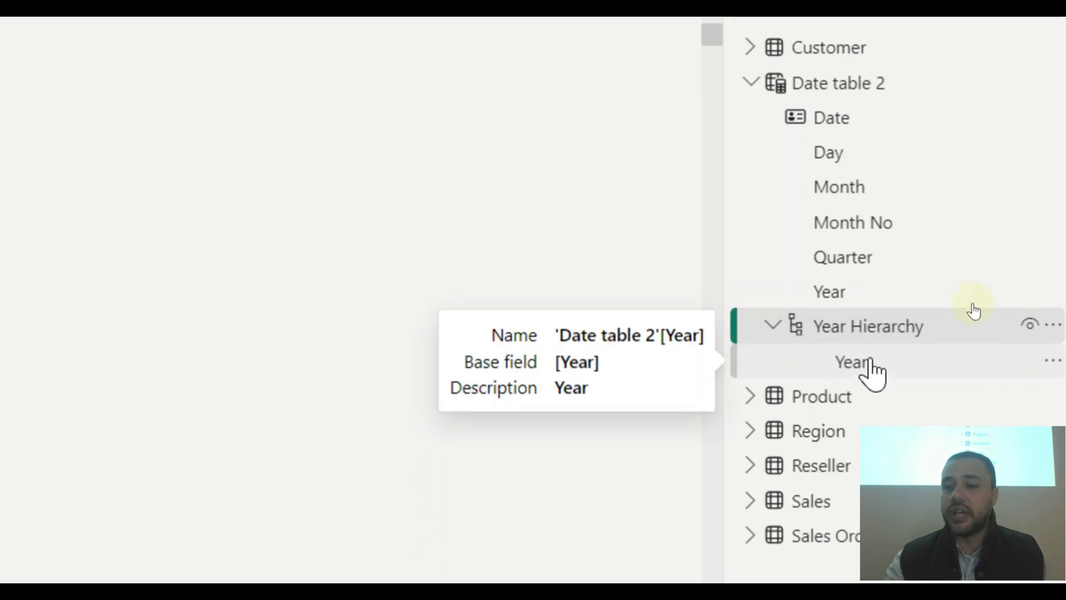
pyautogui.click(1051, 257)
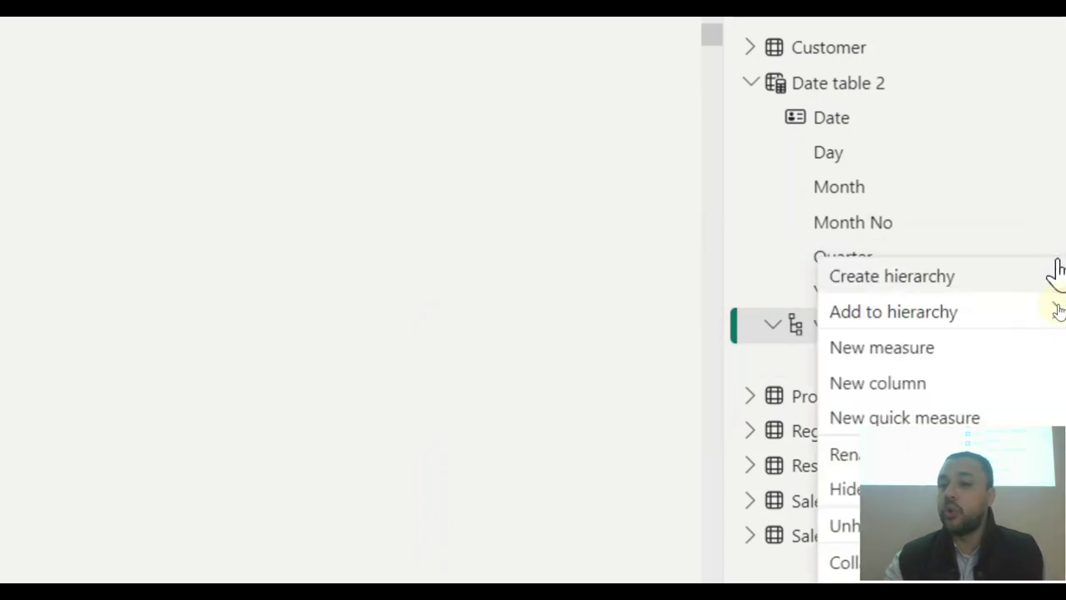
pyautogui.moveTo(930, 322)
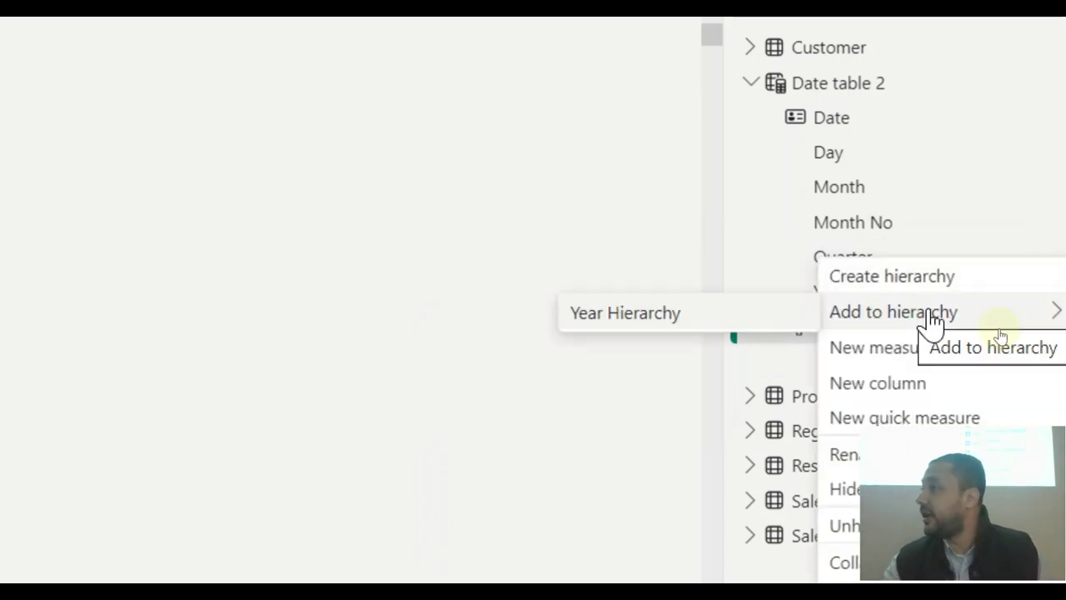
pyautogui.click(799, 316)
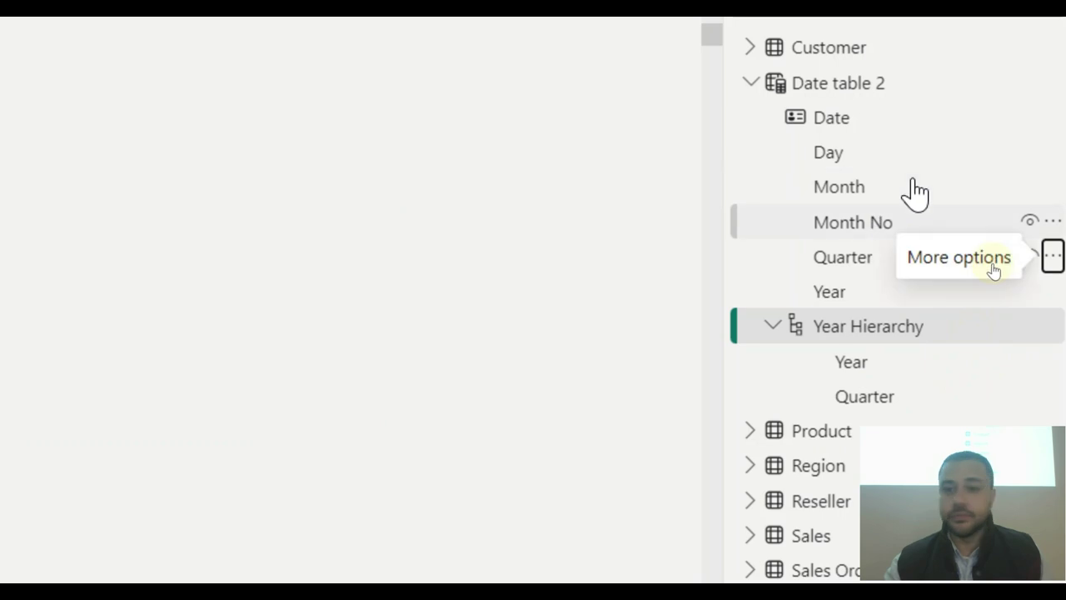
pyautogui.click(1053, 188)
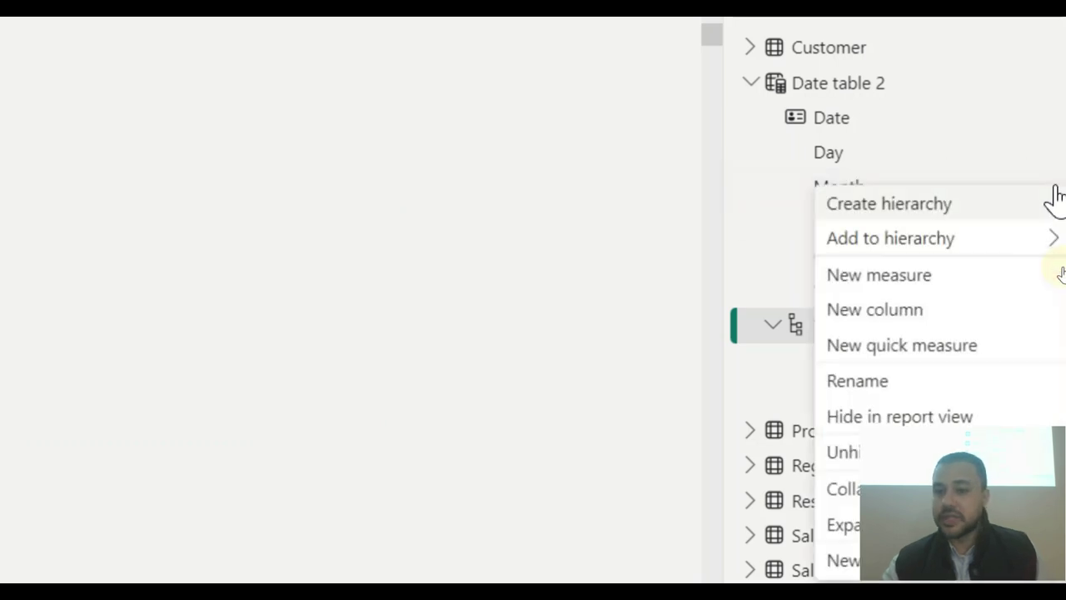
pyautogui.moveTo(941, 246)
pyautogui.click(773, 250)
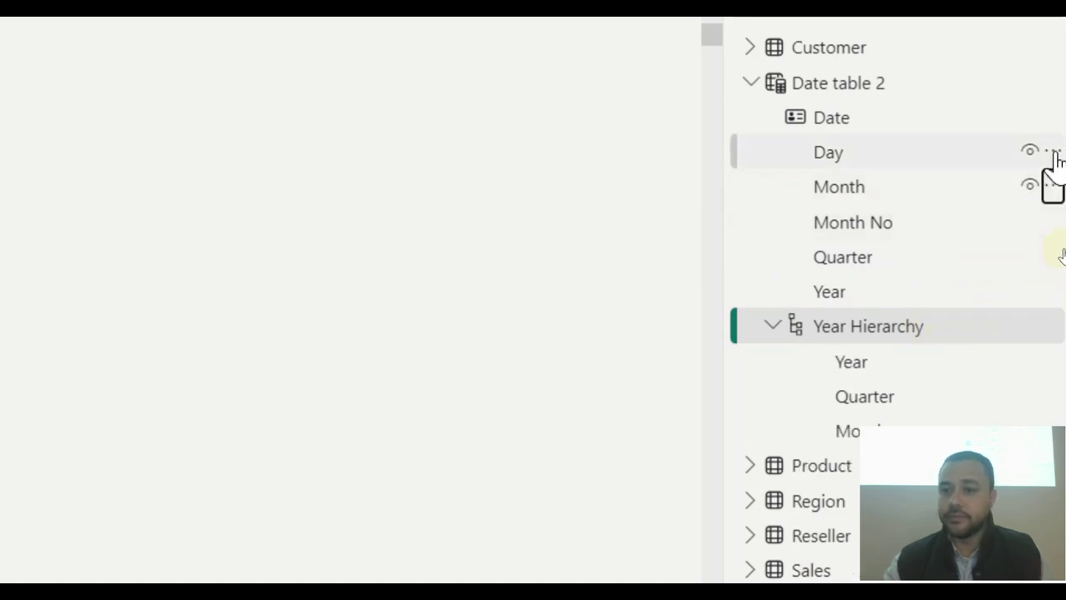
pyautogui.click(1052, 153)
pyautogui.moveTo(940, 220)
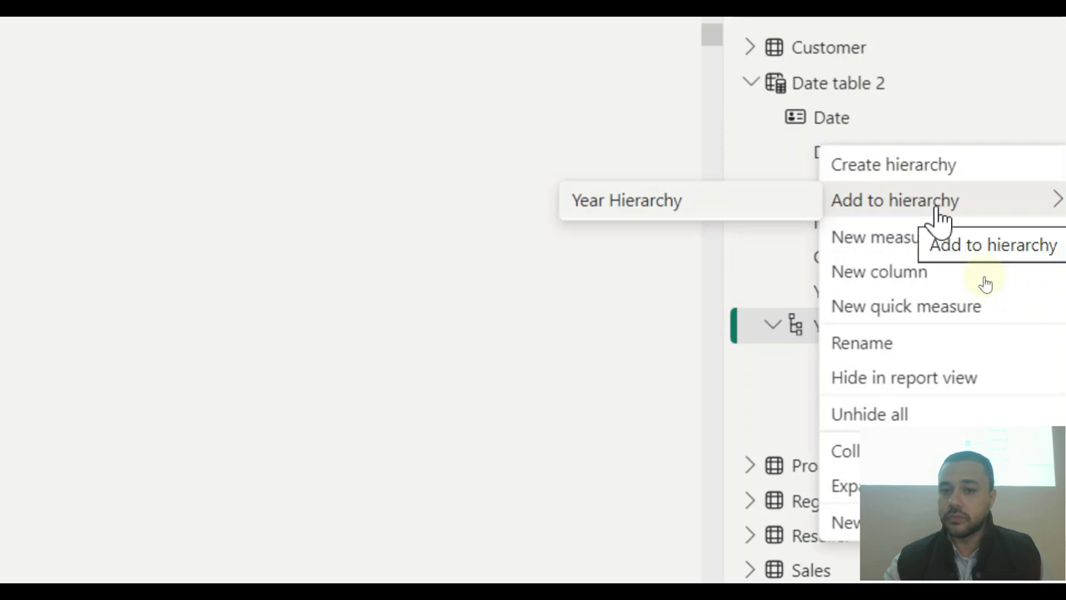
pyautogui.click(766, 201)
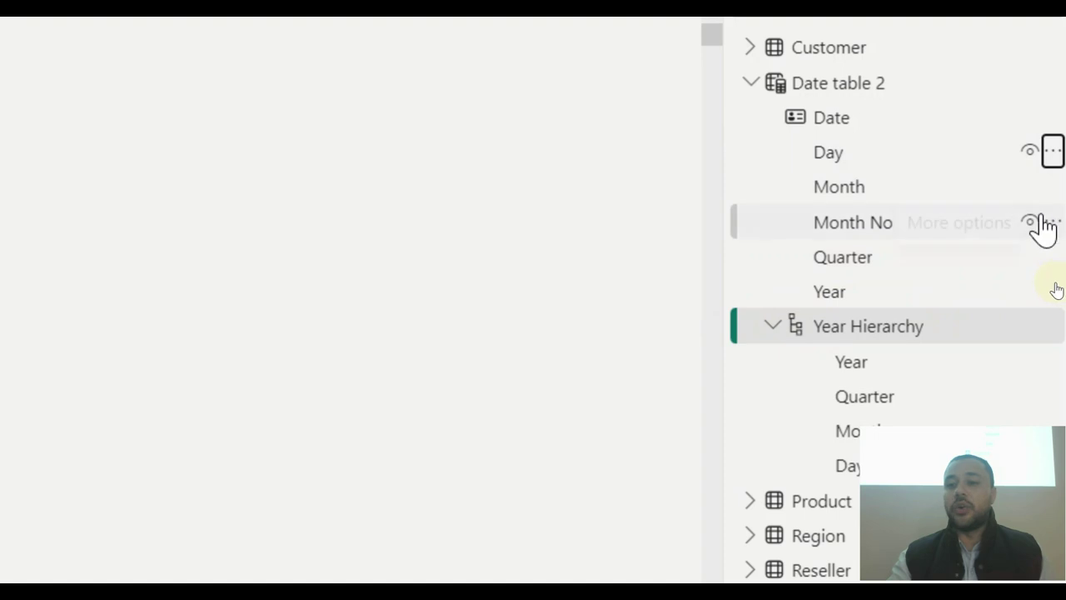
# - Hide the Month No column of Date table 2 and check the levels of the Year Hierarchy
pyautogui.click(1037, 223)
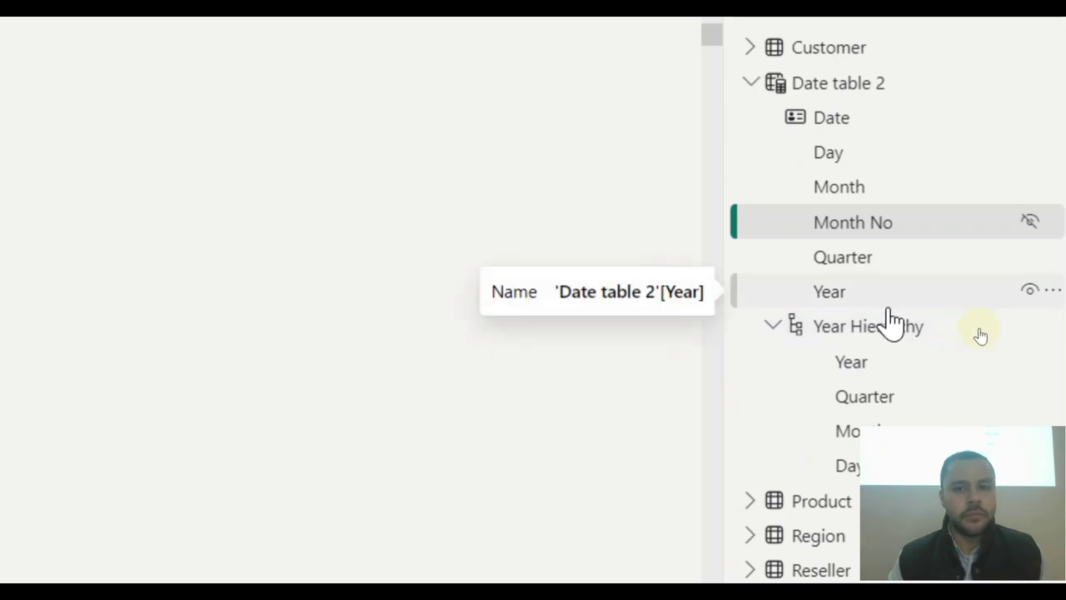
pyautogui.scroll(-2, 833, 375)
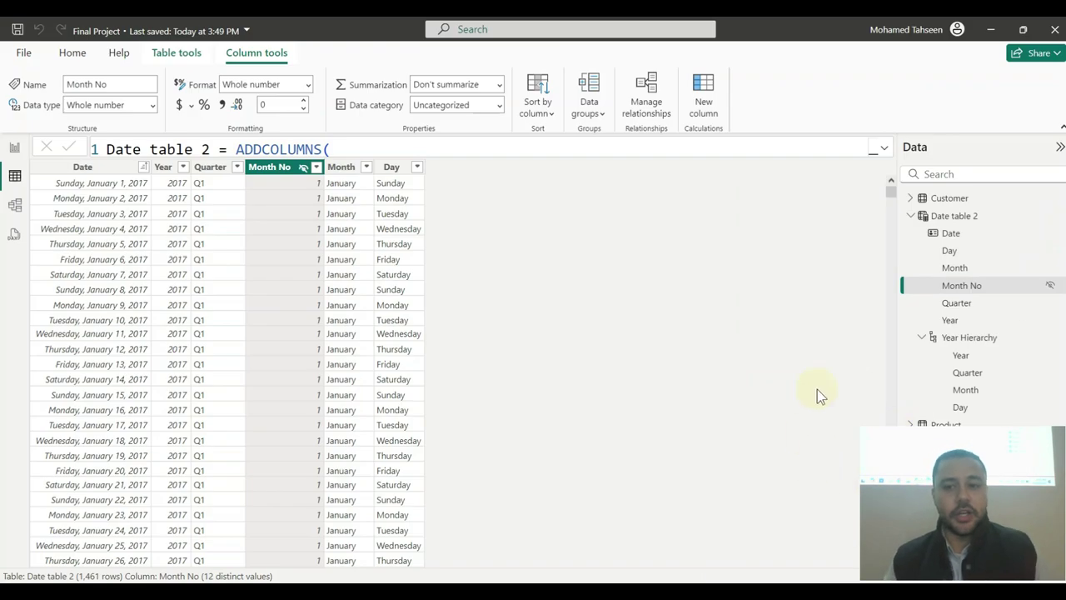
pyautogui.click(911, 215)
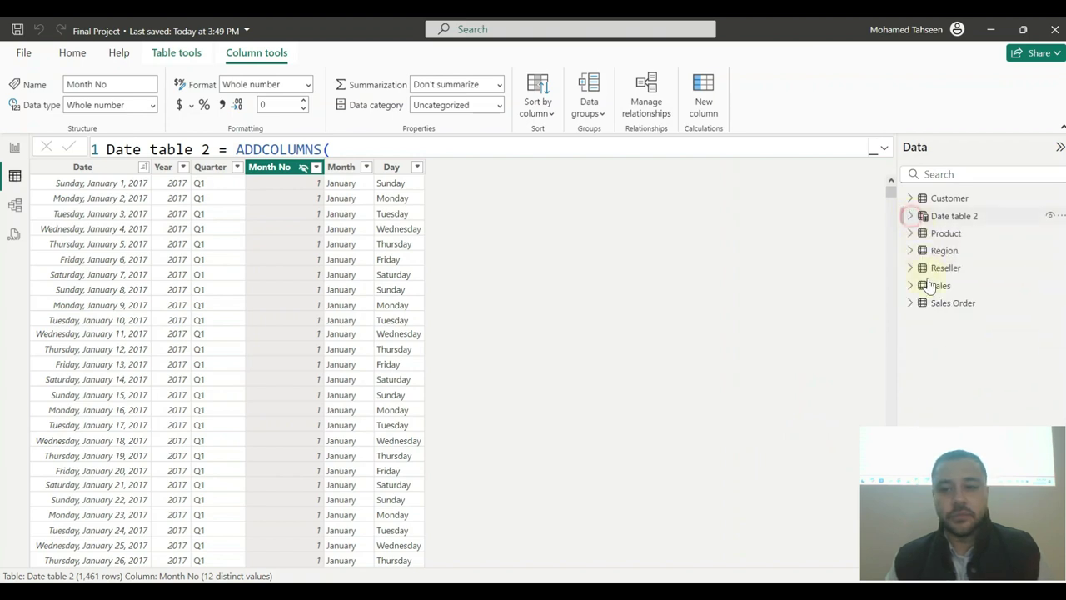
pyautogui.click(910, 215)
pyautogui.click(922, 337)
pyautogui.click(922, 338)
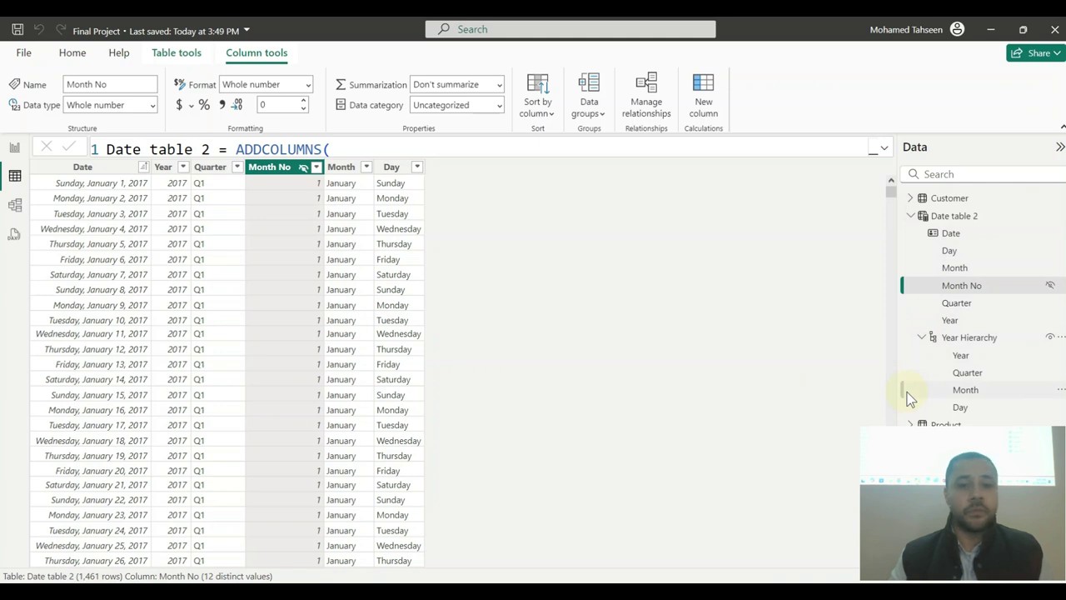
# - Review tasks 14 and 15 in the Final Project PDF about the date hierarchy and the page name, and return to Power BI
pyautogui.hotkey('alt', 'Tab')
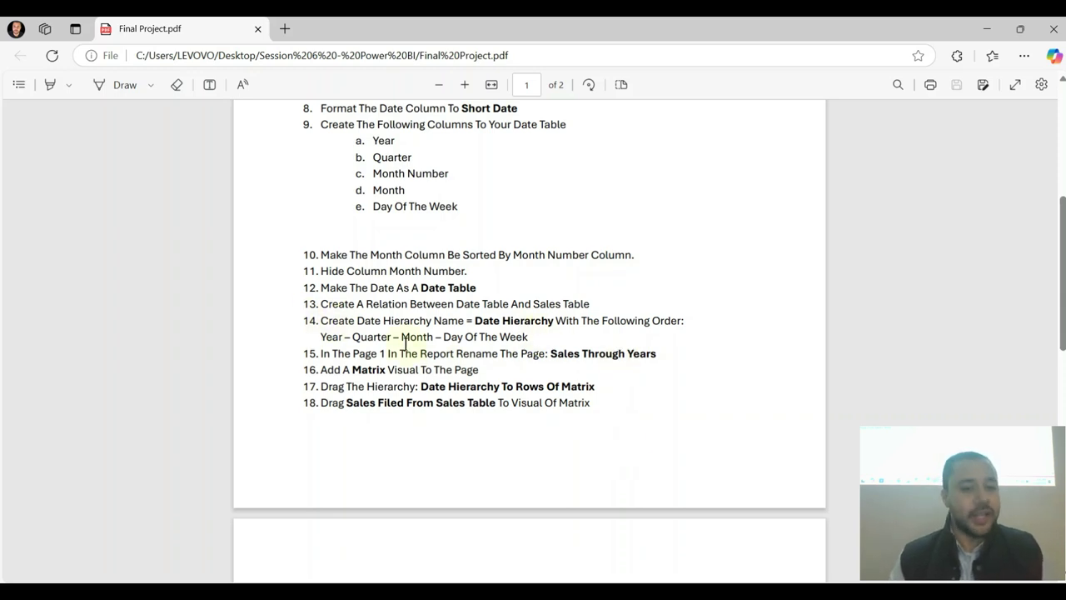
pyautogui.moveTo(321, 324); pyautogui.dragTo(585, 327)
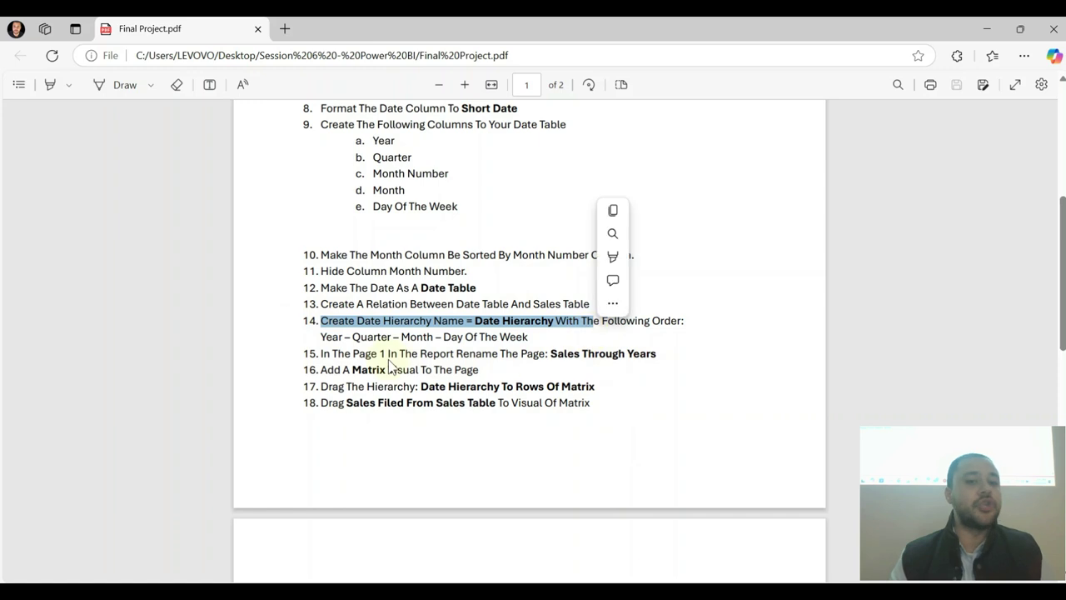
pyautogui.click(357, 356)
pyautogui.moveTo(323, 353); pyautogui.dragTo(655, 357)
pyautogui.click(987, 28)
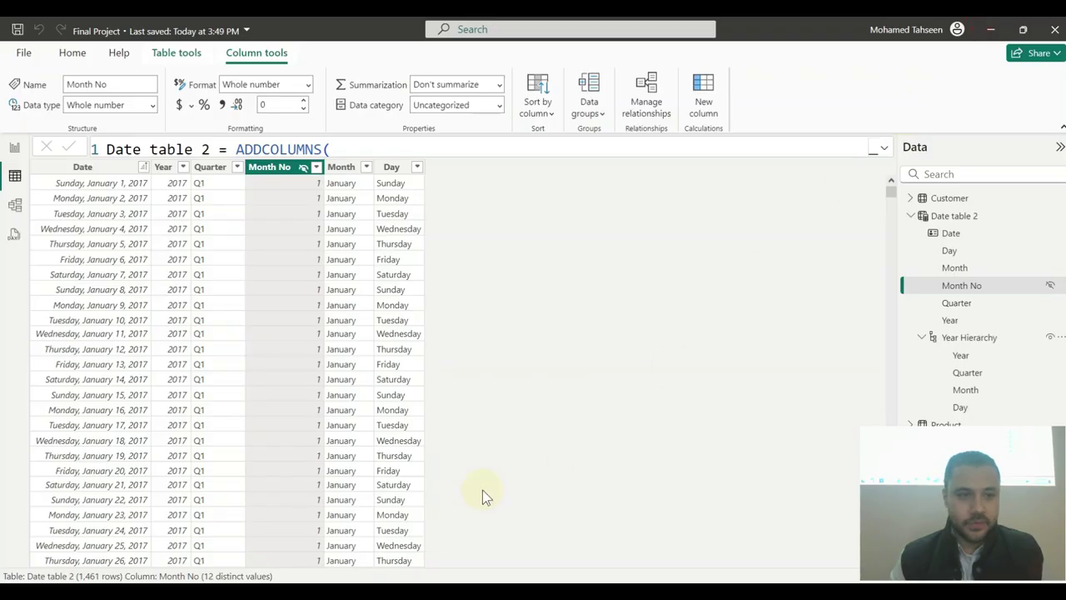
# - Rename the report's Page 1 as Sales through Years
pyautogui.click(14, 148)
pyautogui.click(146, 554)
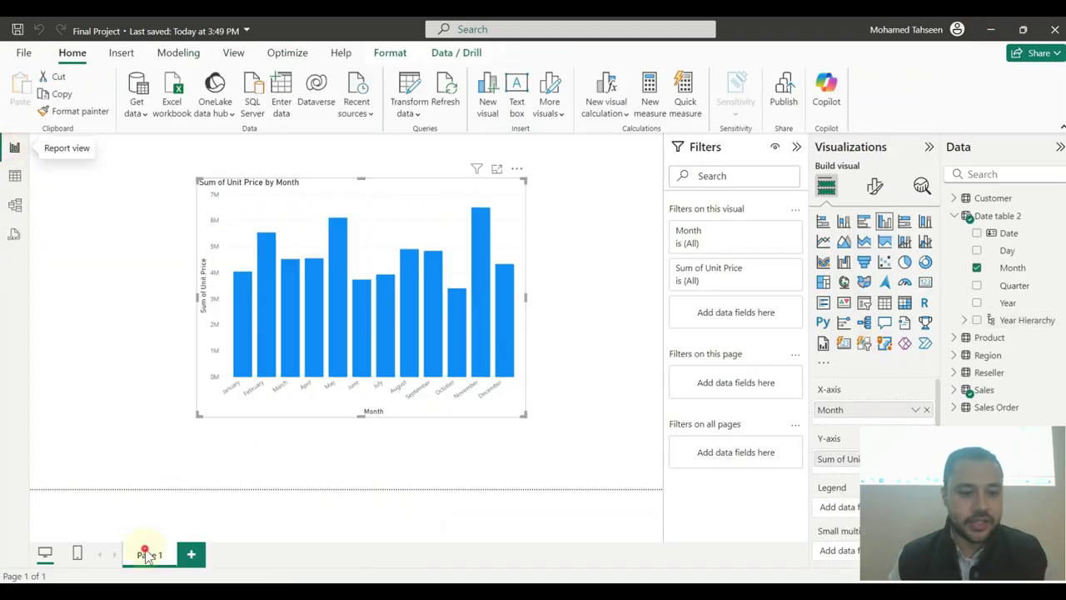
pyautogui.doubleClick(147, 555)
pyautogui.write('Sales')
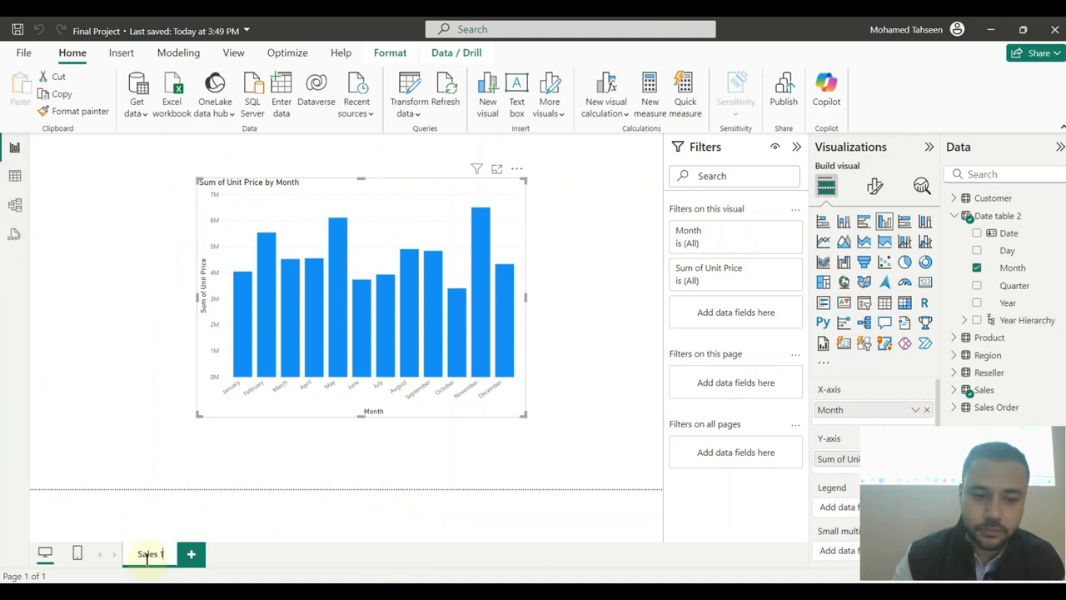
pyautogui.press('Return')
pyautogui.write('thro')
pyautogui.write('ugh Yea')
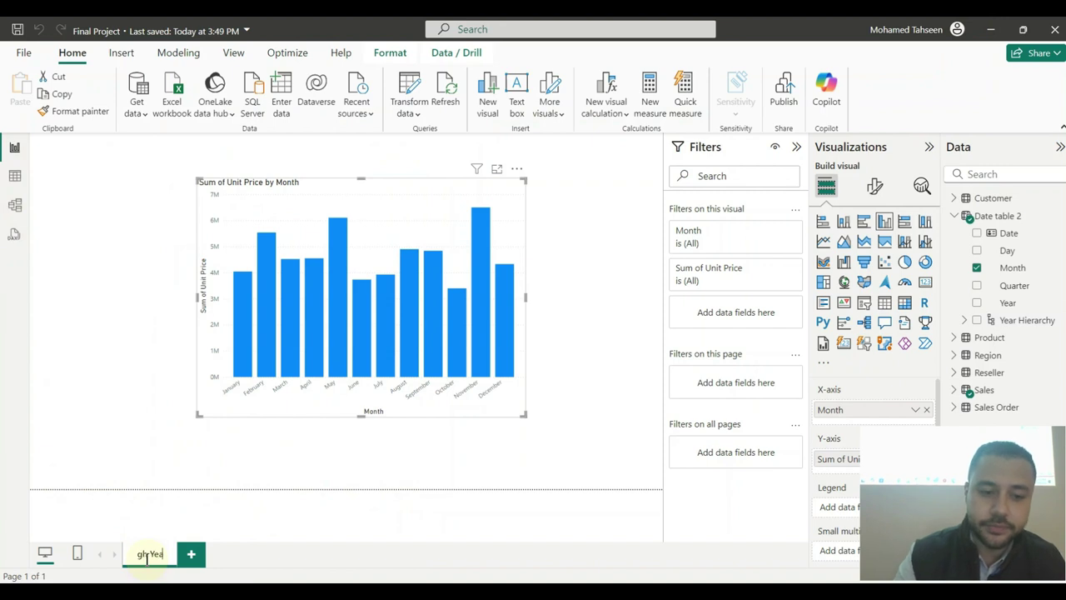
pyautogui.write('rs')
pyautogui.press('Return')
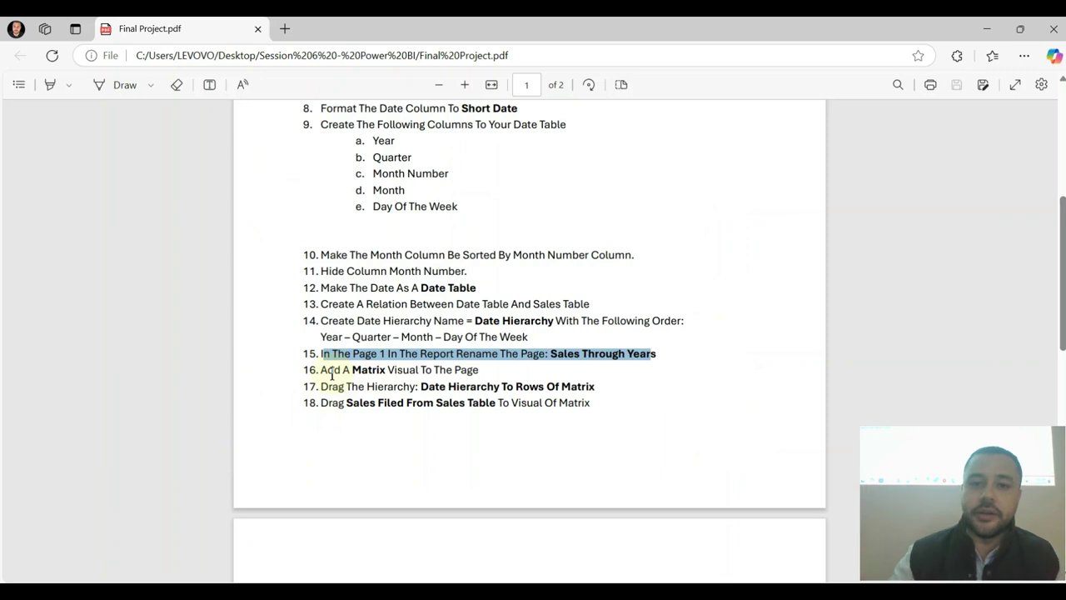
# - In Power BI, delete the Sum of Unit Price by Month chart from the report page and add an empty matrix visual
pyautogui.hotkey('alt', 'Tab')
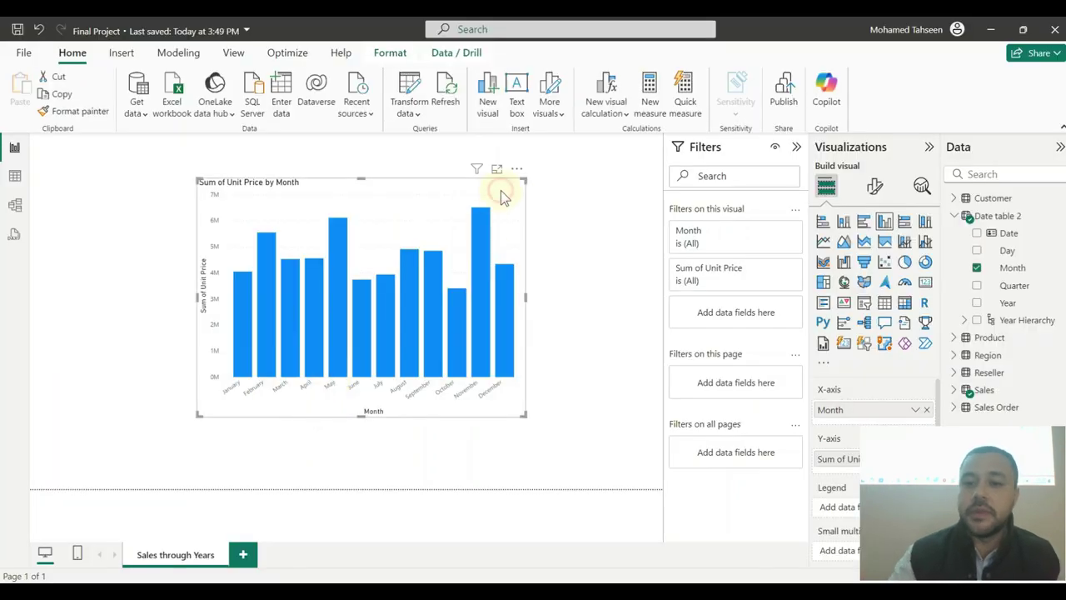
pyautogui.press('Delete')
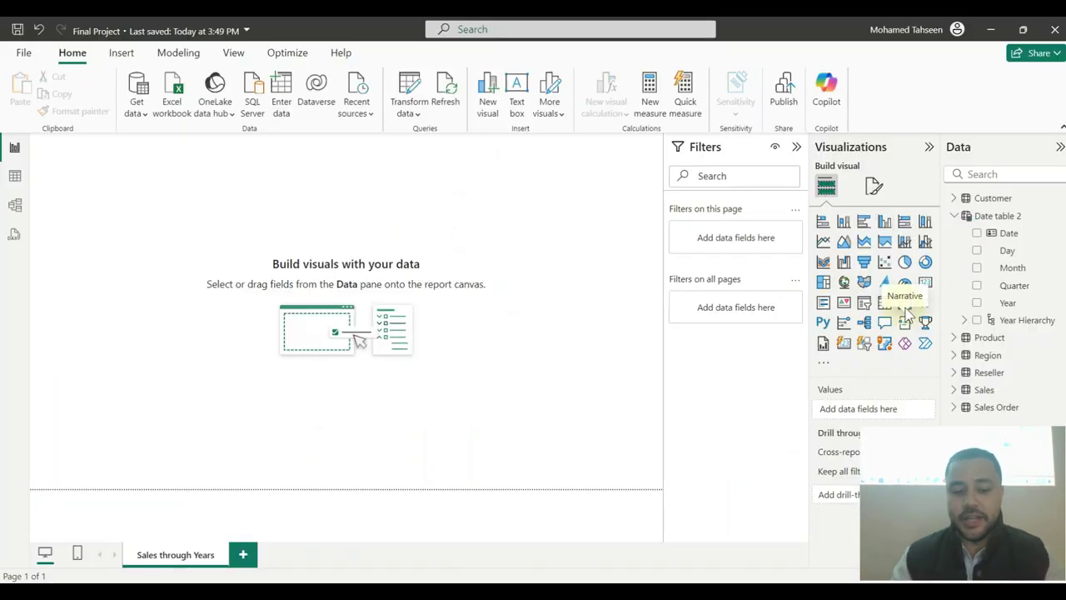
pyautogui.press('super')
pyautogui.press('Escape')
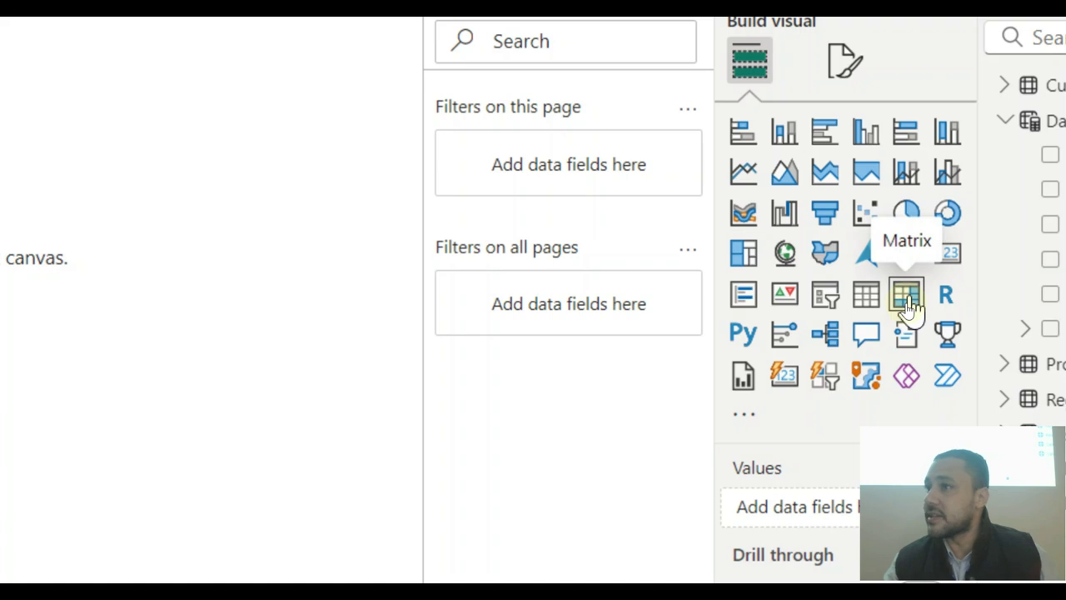
pyautogui.click(907, 300)
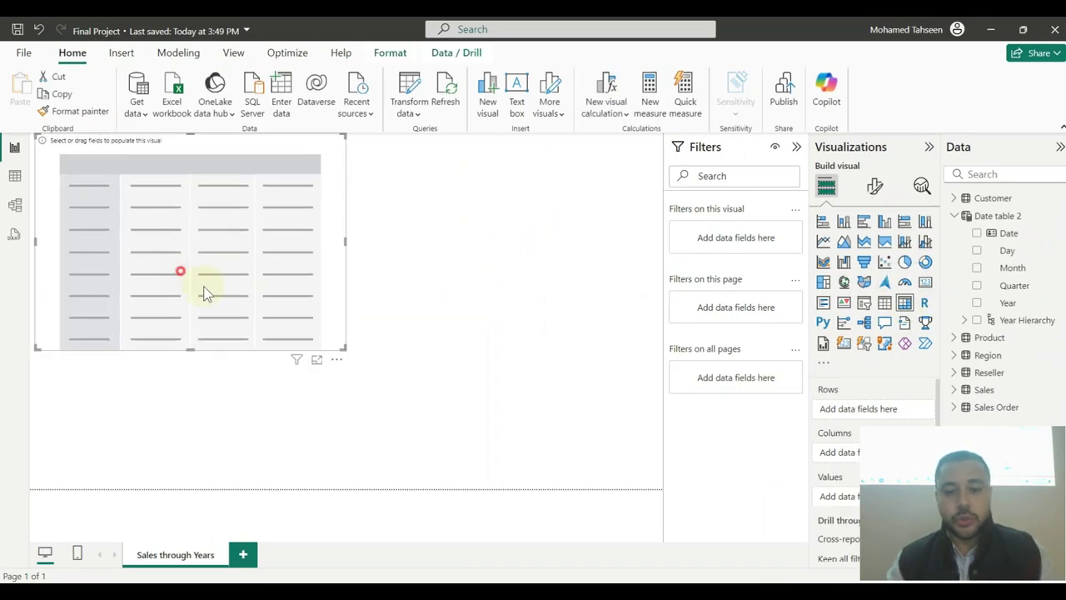
# - Check the matrix tasks in the Final Project PDF and put the Year Hierarchy in the rows of the matrix in Power BI
pyautogui.hotkey('alt', 'Tab')
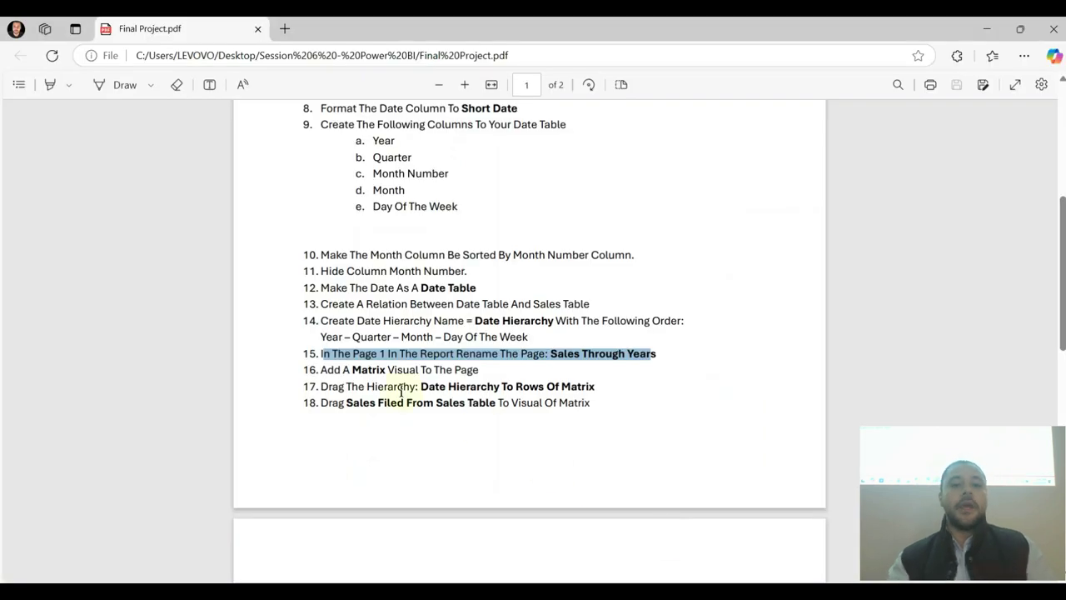
pyautogui.moveTo(324, 370); pyautogui.dragTo(460, 370)
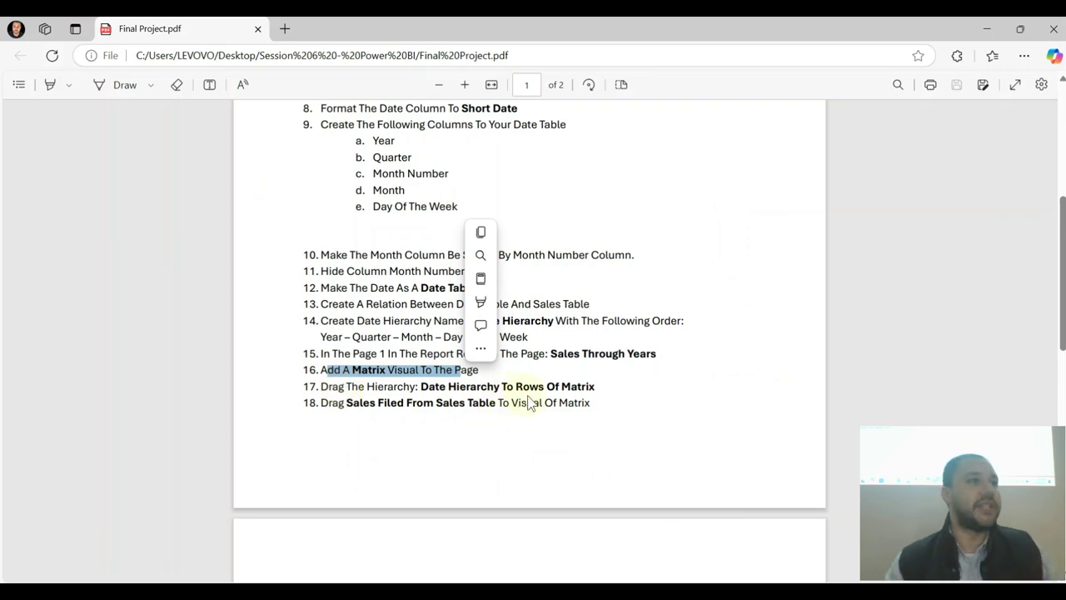
pyautogui.hotkey('ctrl', 'c')
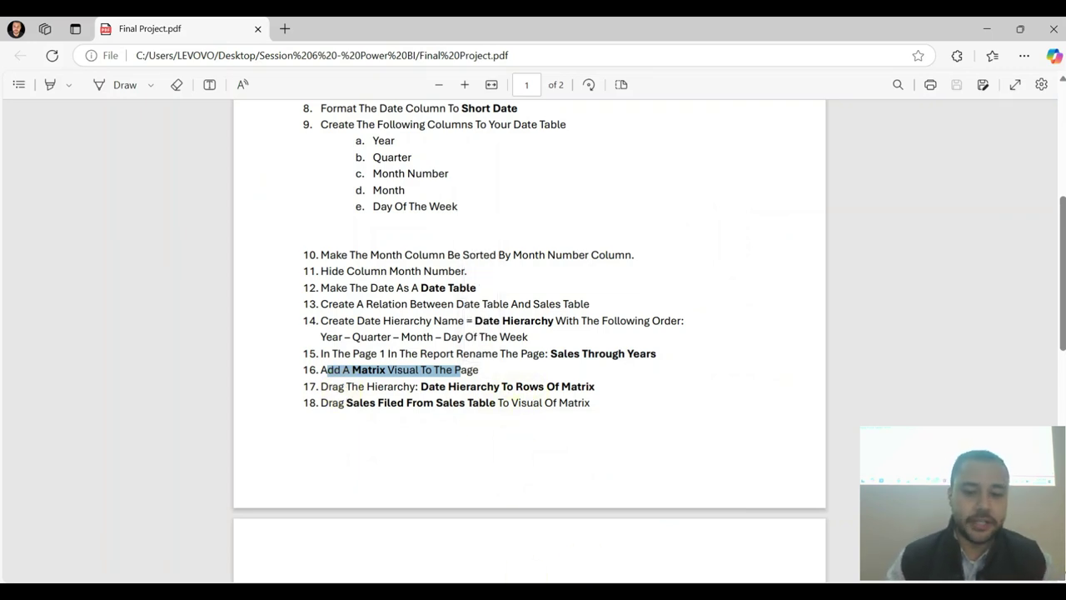
pyautogui.hotkey('alt', 'Tab')
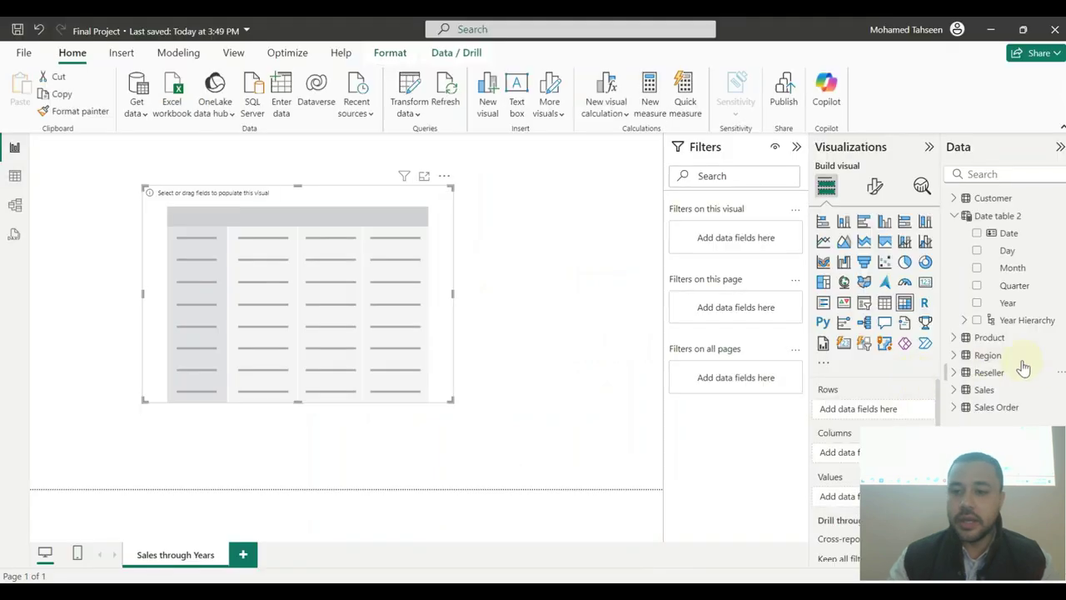
pyautogui.moveTo(1024, 329); pyautogui.dragTo(883, 410)
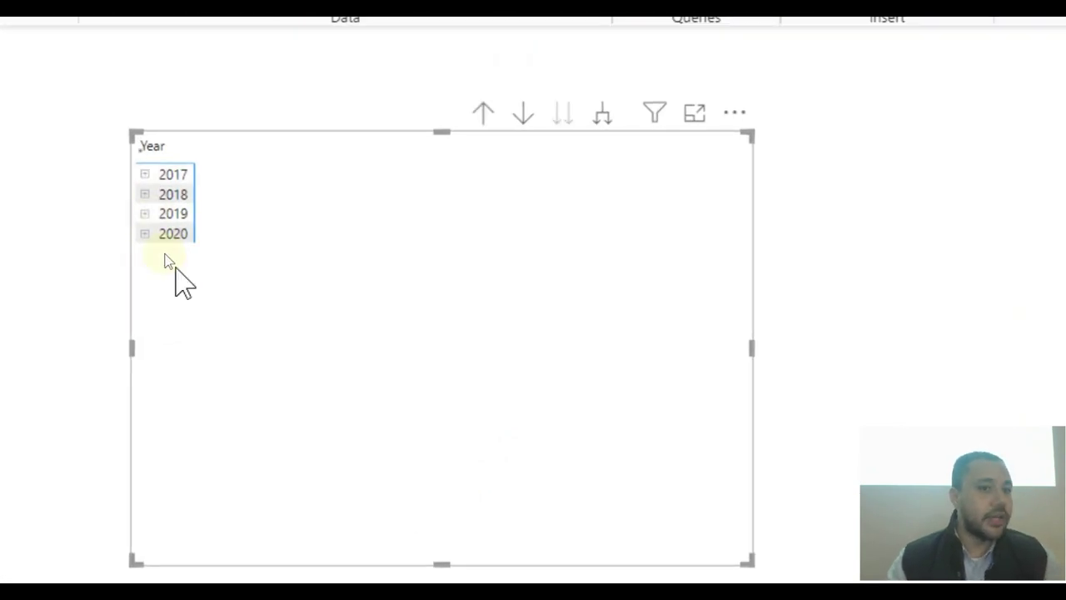
# - Expand 2017 and Q1 in the matrix to examine the hierarchy levels, and collapse them again
pyautogui.click(154, 194)
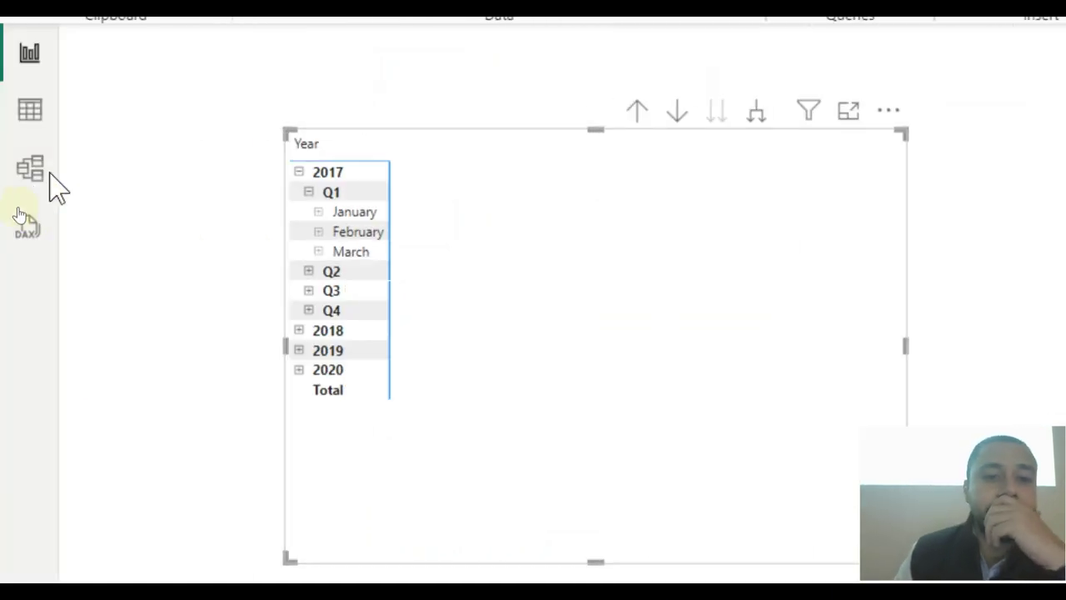
pyautogui.click(308, 192)
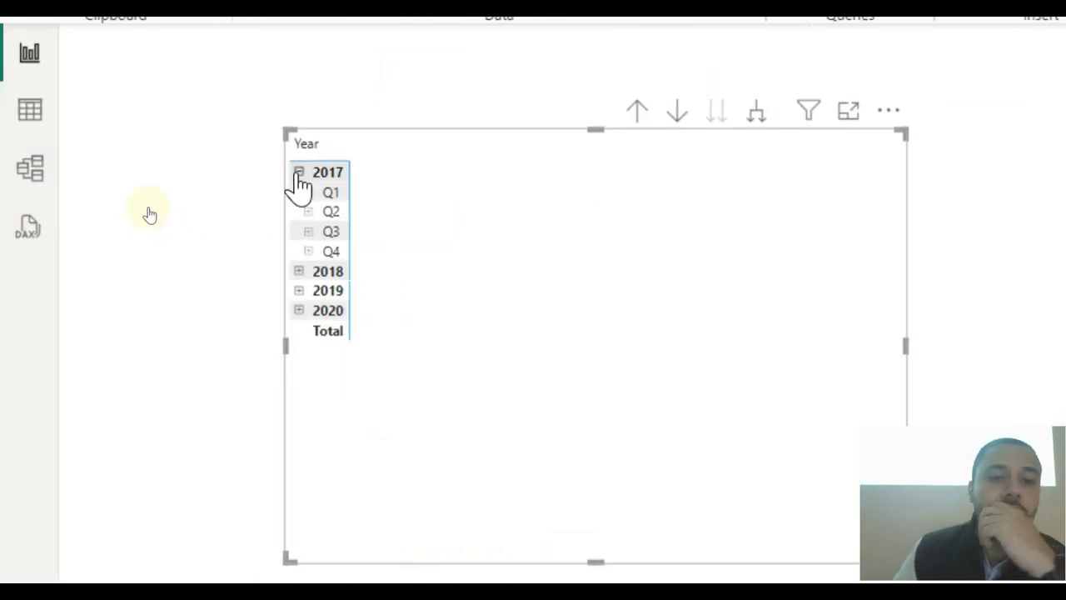
pyautogui.click(298, 172)
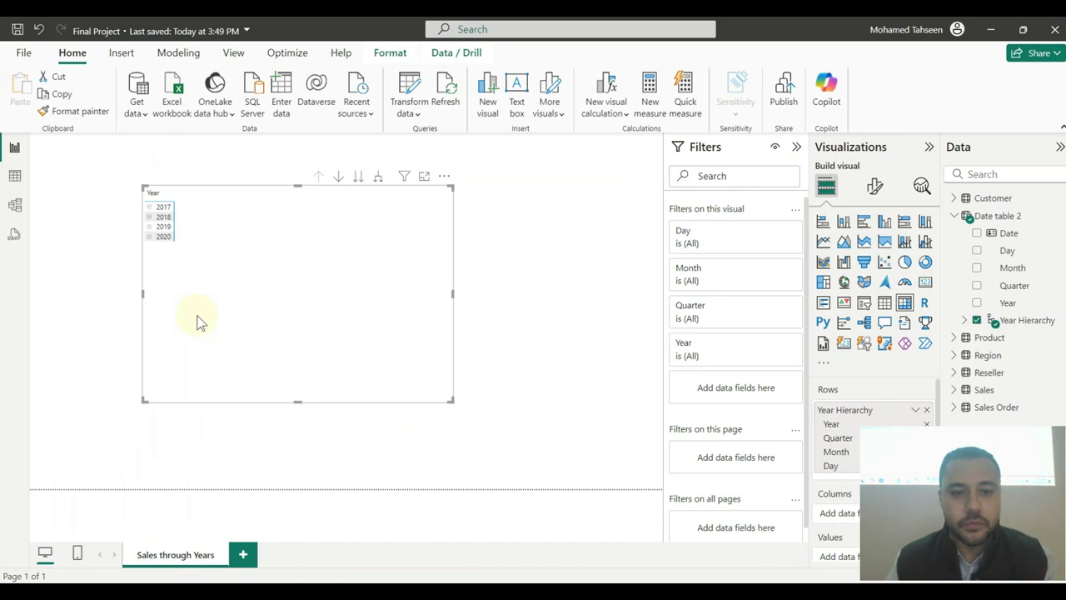
# - Check task 18 in the Final Project PDF and add Sales Amount from the Sales table to the matrix values in Power BI
pyautogui.hotkey('alt', 'Tab')
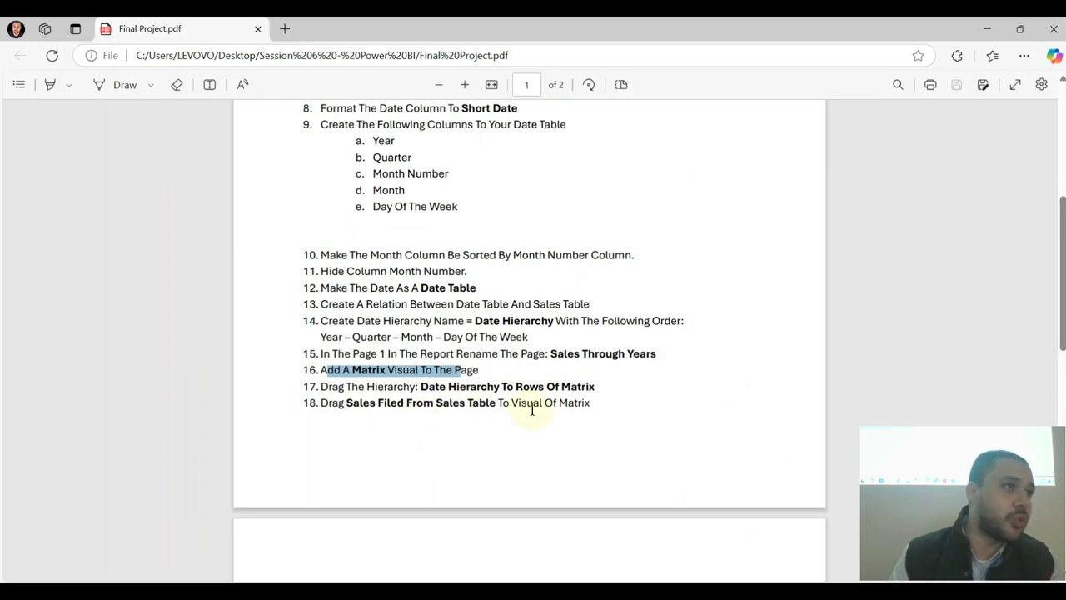
pyautogui.hotkey('alt', 'Tab')
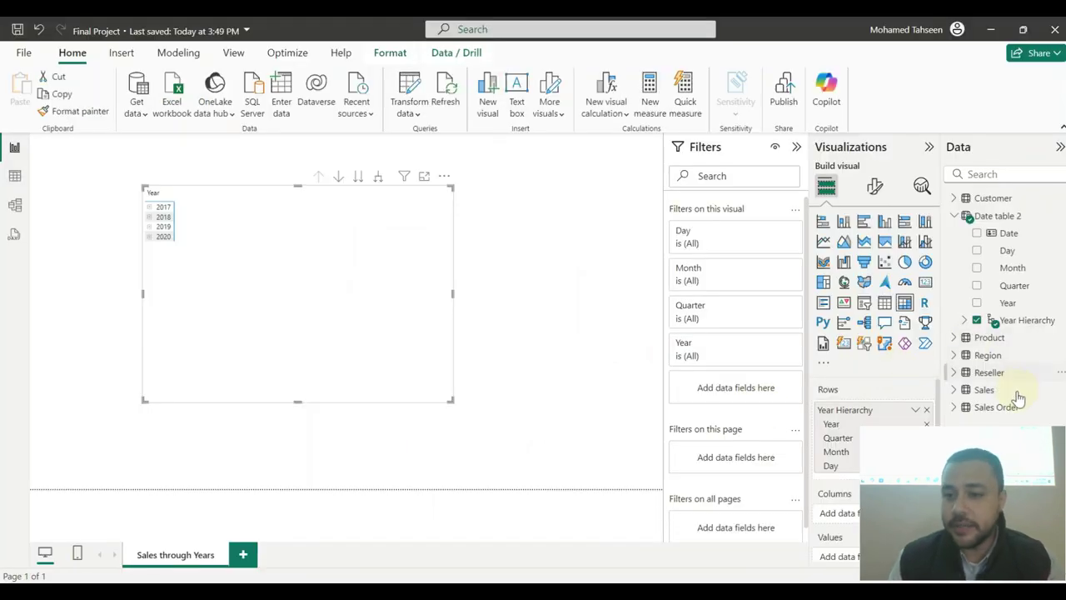
pyautogui.click(954, 390)
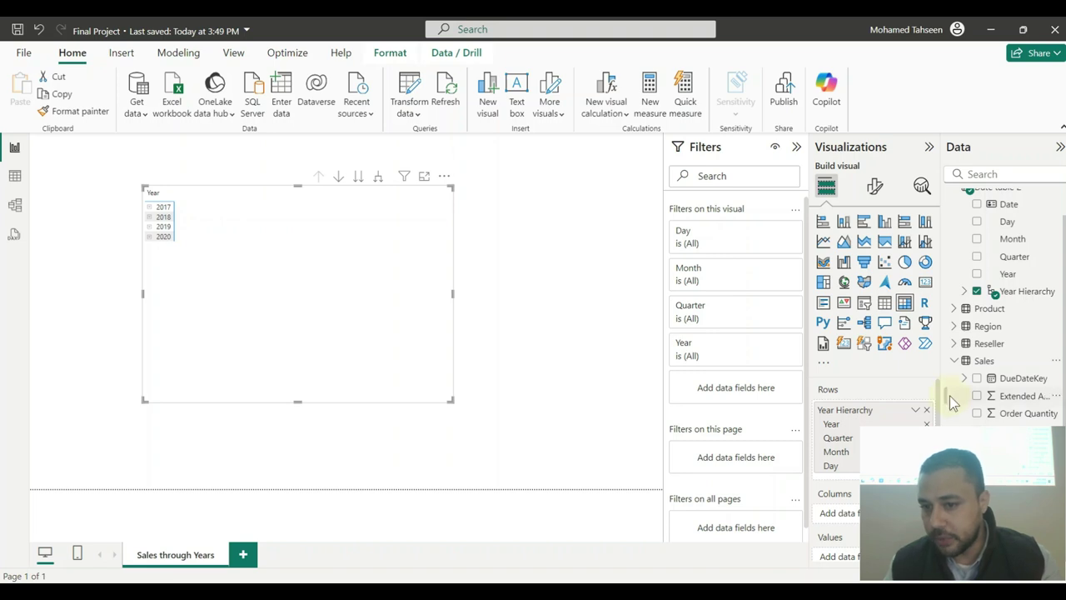
pyautogui.moveTo(939, 369); pyautogui.dragTo(898, 369)
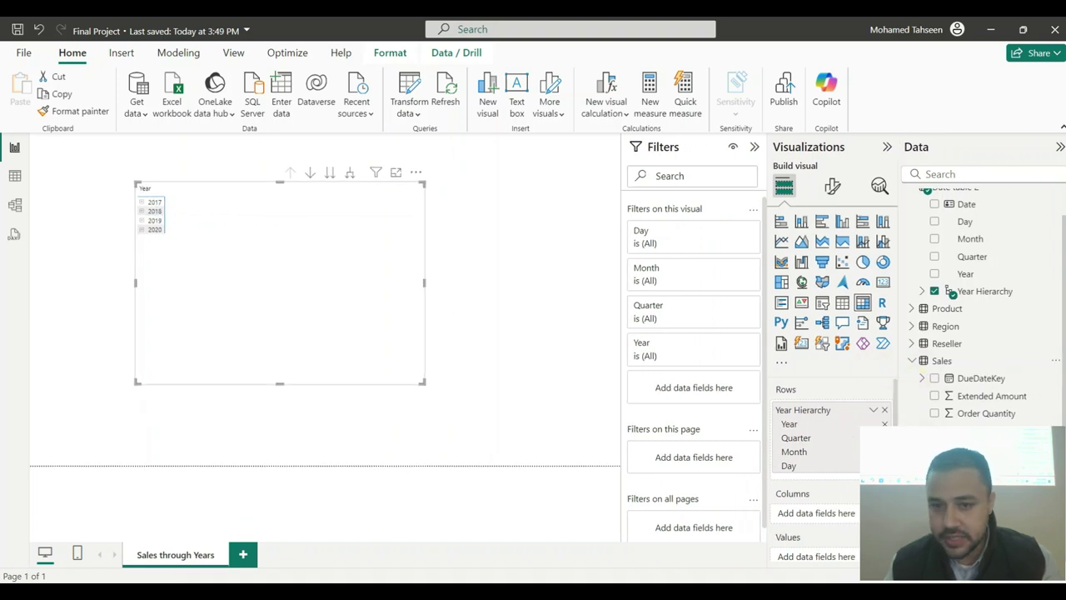
pyautogui.scroll(-3, 833, 492)
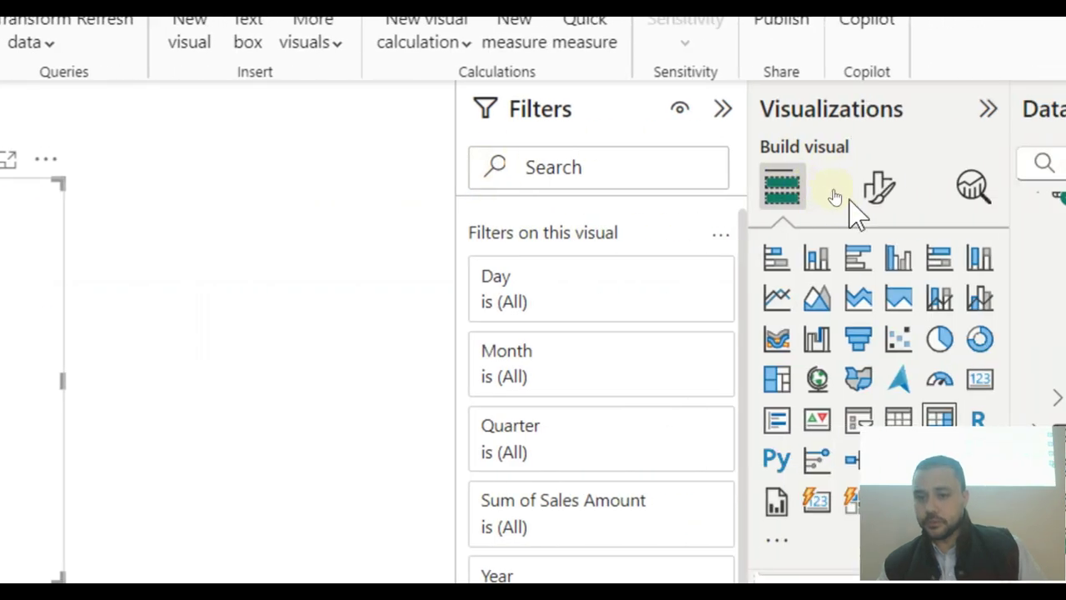
# - Set the font size of the matrix values to 20
pyautogui.click(870, 193)
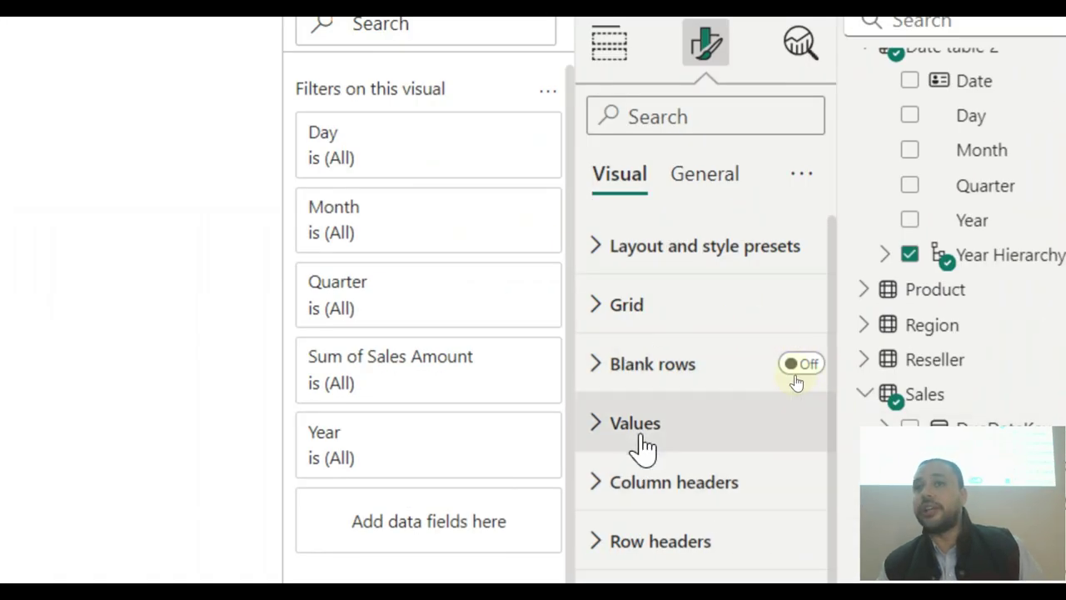
pyautogui.click(607, 423)
pyautogui.scroll(-2, 815, 491)
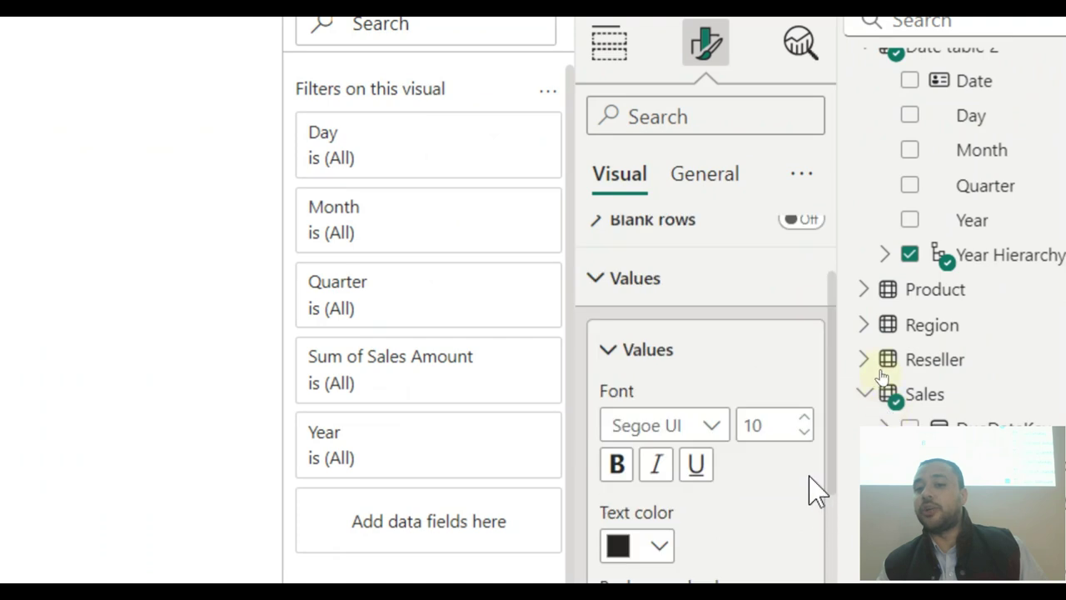
pyautogui.click(802, 419)
pyautogui.click(801, 418)
pyautogui.click(802, 419)
pyautogui.click(802, 419)
pyautogui.click(802, 419)
pyautogui.click(802, 419)
pyautogui.click(802, 419)
pyautogui.click(802, 419)
pyautogui.click(802, 419)
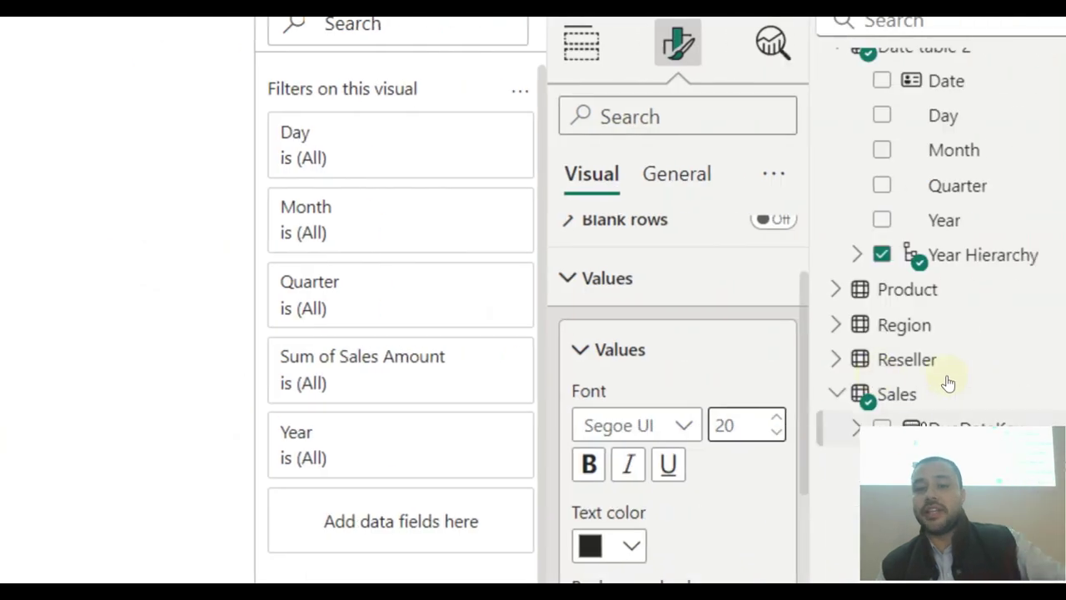
pyautogui.click(580, 348)
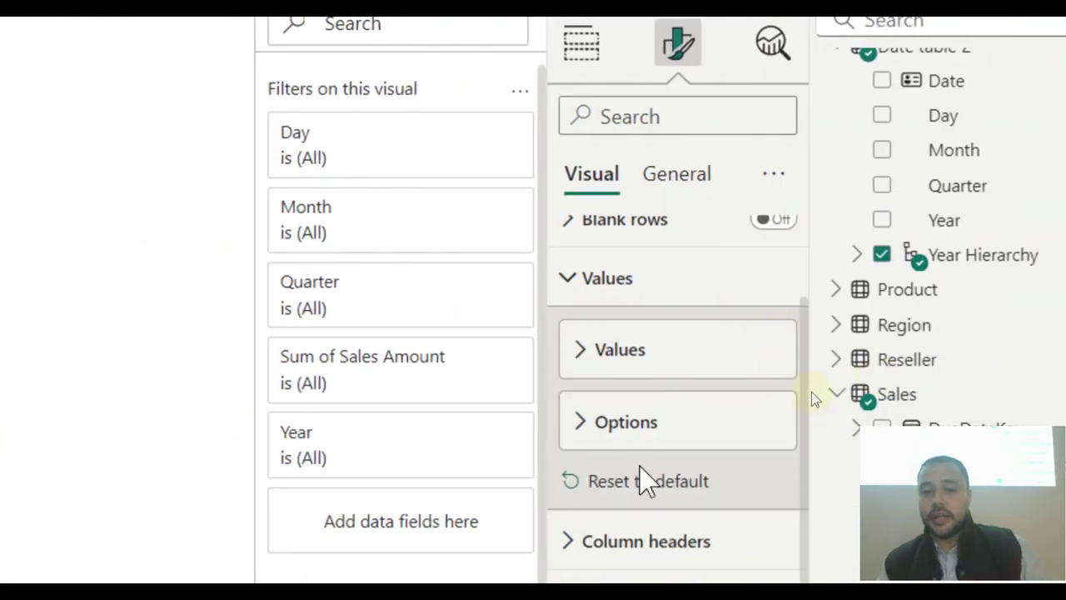
pyautogui.click(567, 282)
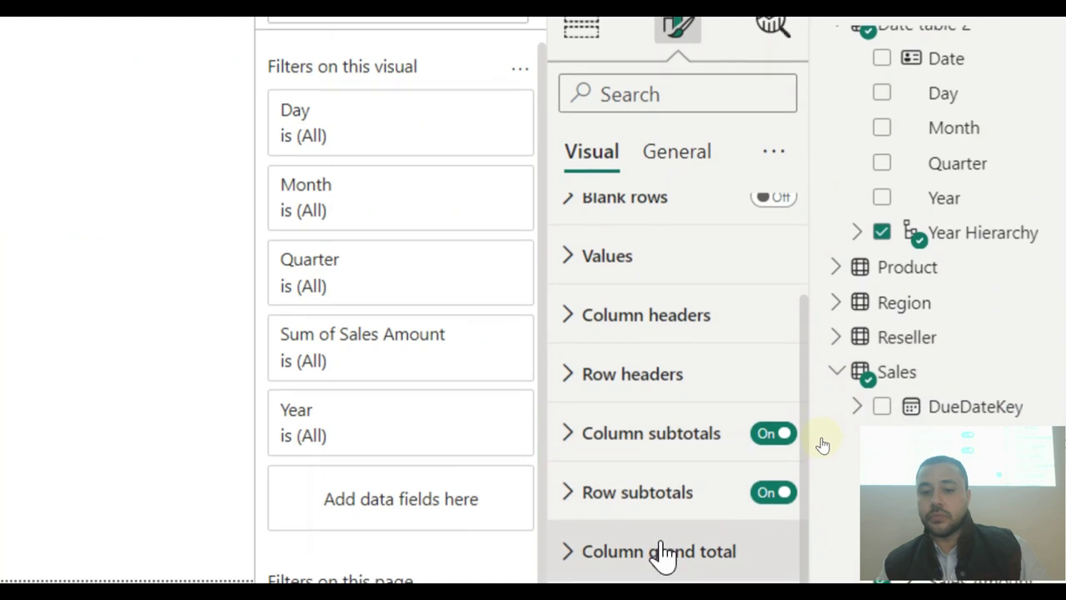
# - Set the text size of the matrix column headers to 16
pyautogui.click(777, 337)
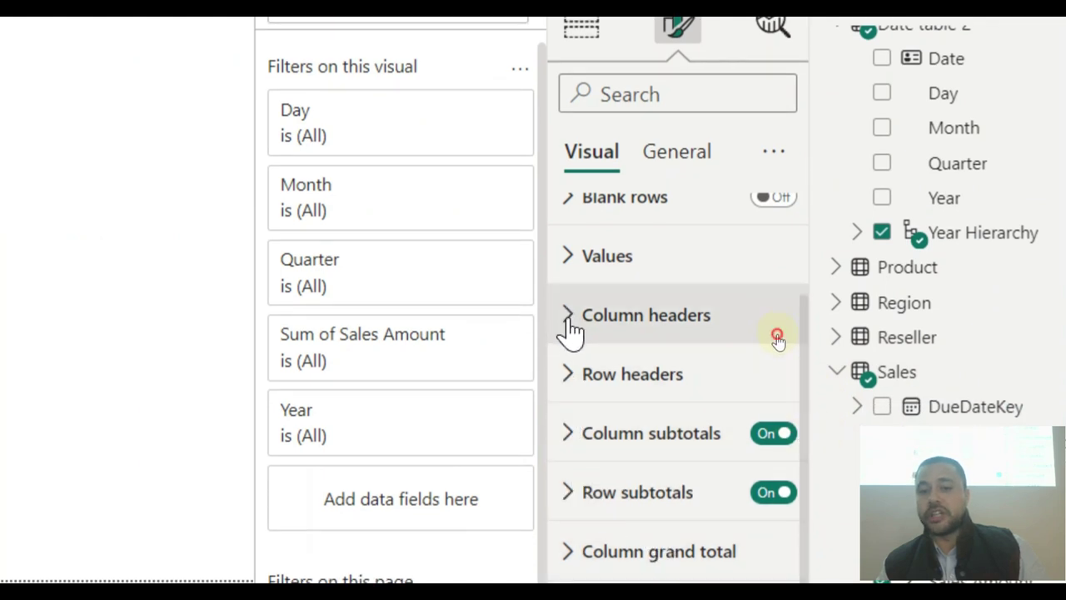
pyautogui.click(779, 457)
pyautogui.click(778, 457)
pyautogui.click(778, 457)
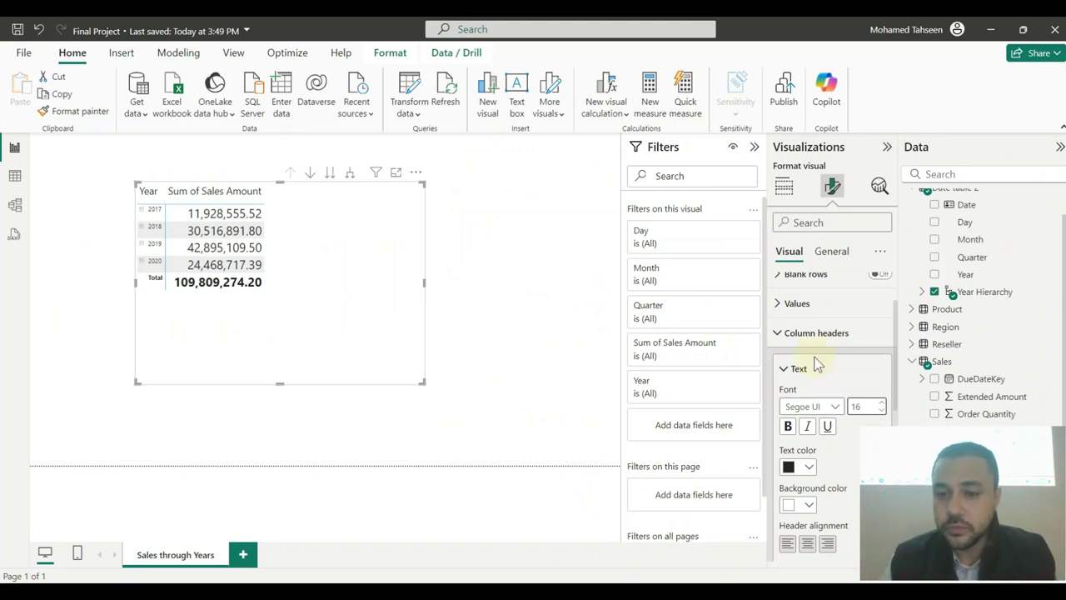
pyautogui.click(782, 334)
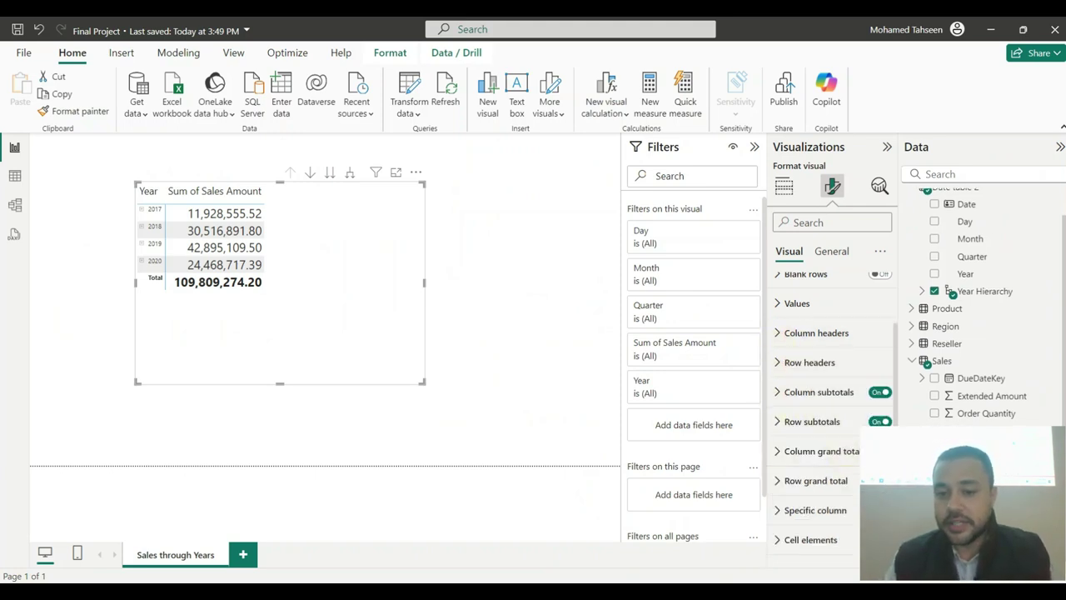
# - Look through the matrix formatting options, including the font settings of the row grand total
pyautogui.scroll(-1, 843, 518)
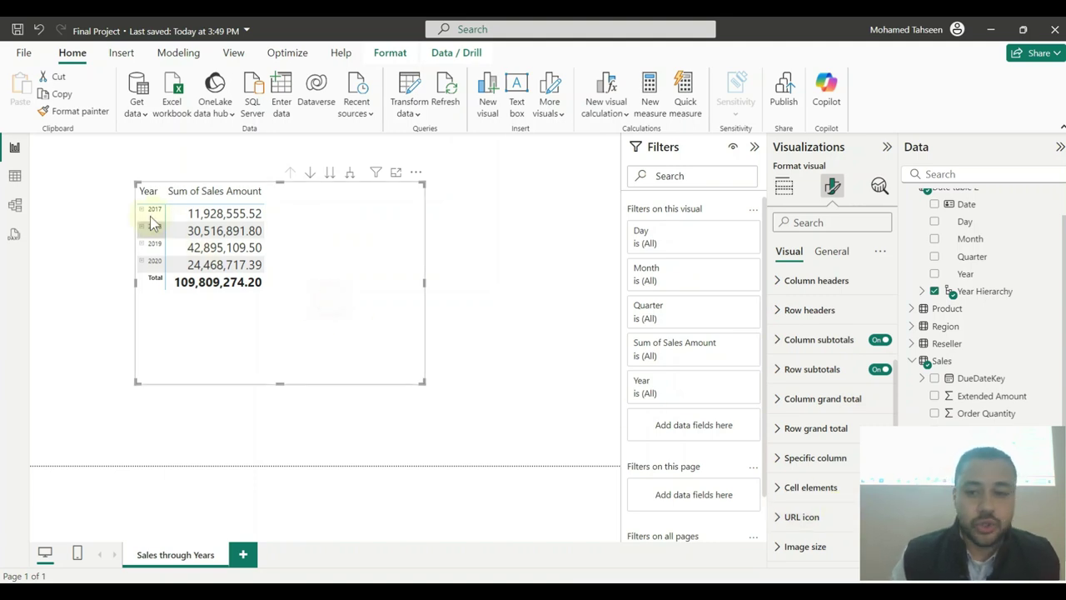
pyautogui.scroll(2, 850, 342)
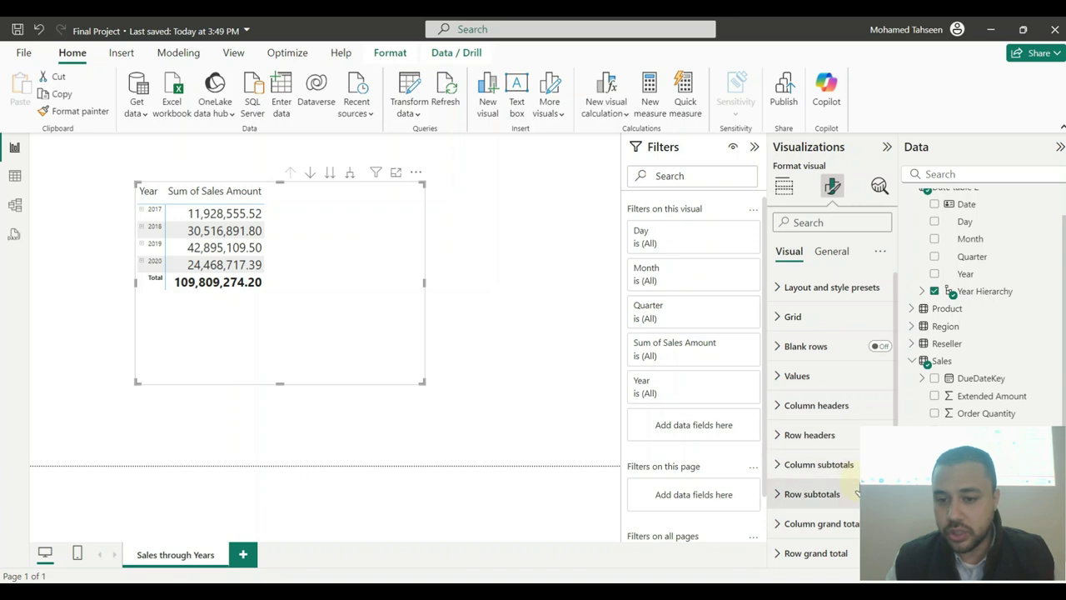
pyautogui.scroll(-1, 857, 492)
pyautogui.scroll(-1, 851, 485)
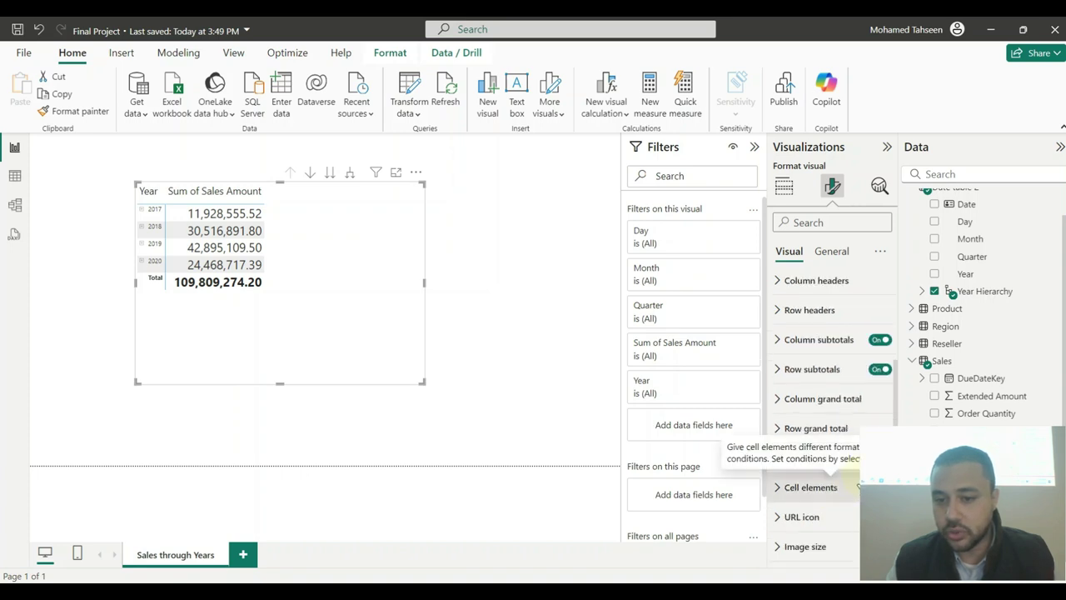
pyautogui.click(773, 429)
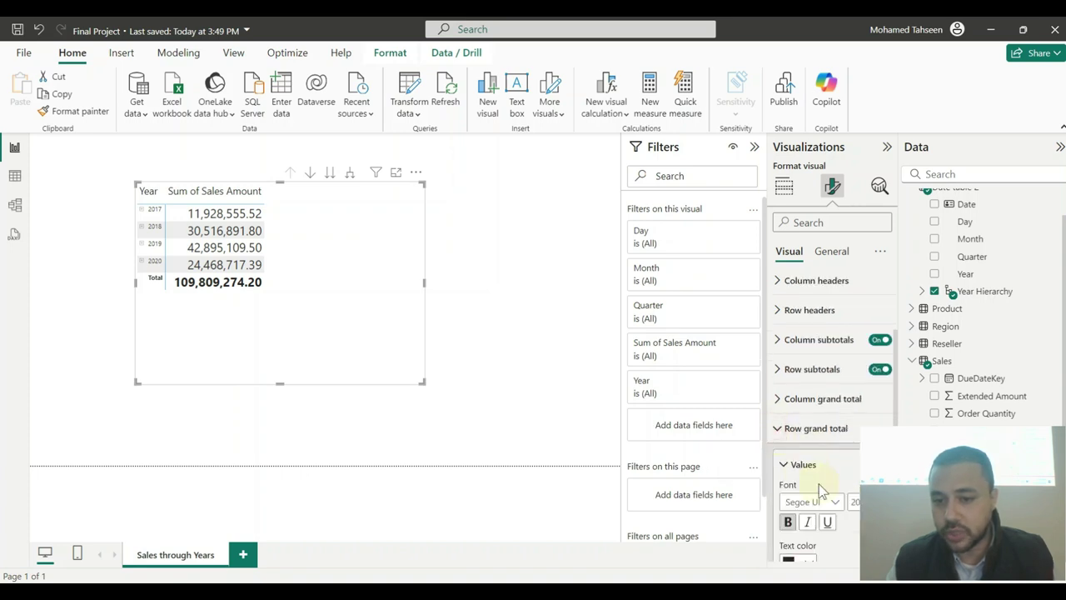
pyautogui.click(784, 428)
pyautogui.scroll(2, 828, 509)
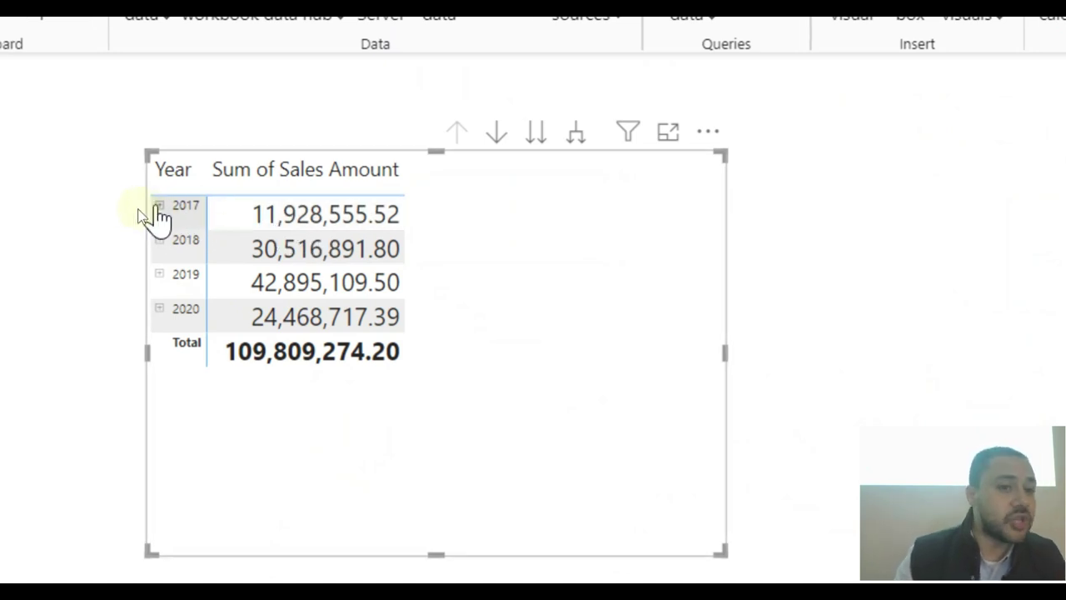
# - Expand and collapse 2017 in the matrix, and expand 2018 down to the months of Q1
pyautogui.click(160, 206)
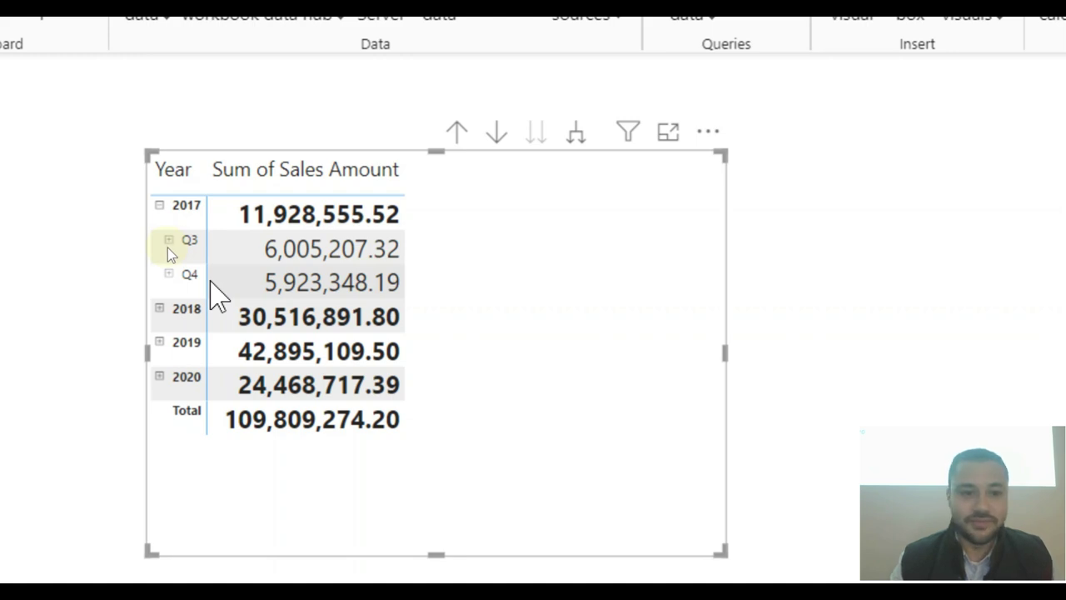
pyautogui.click(159, 205)
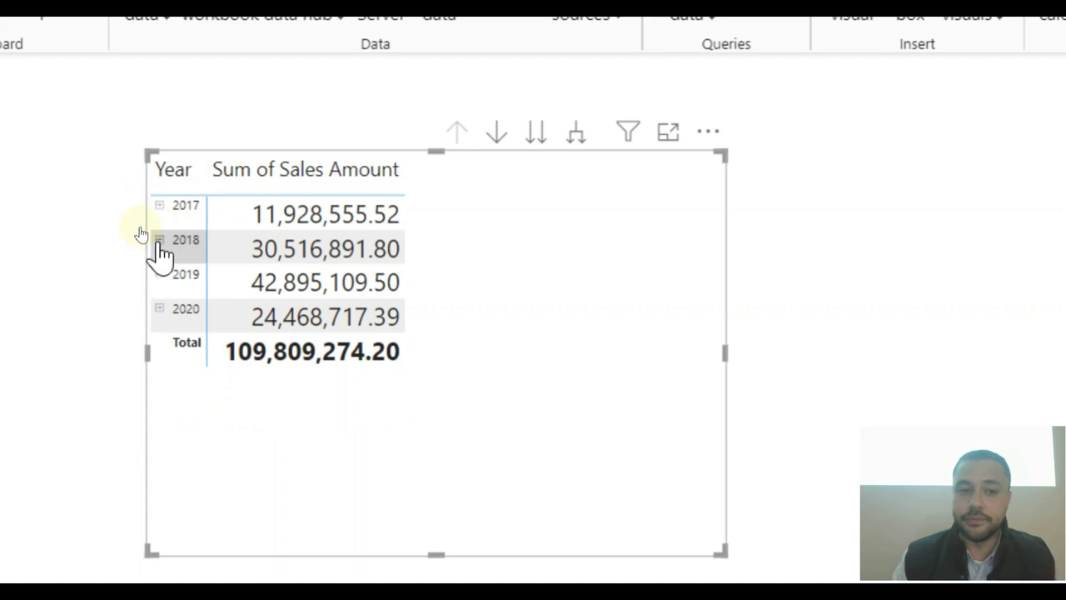
pyautogui.click(159, 240)
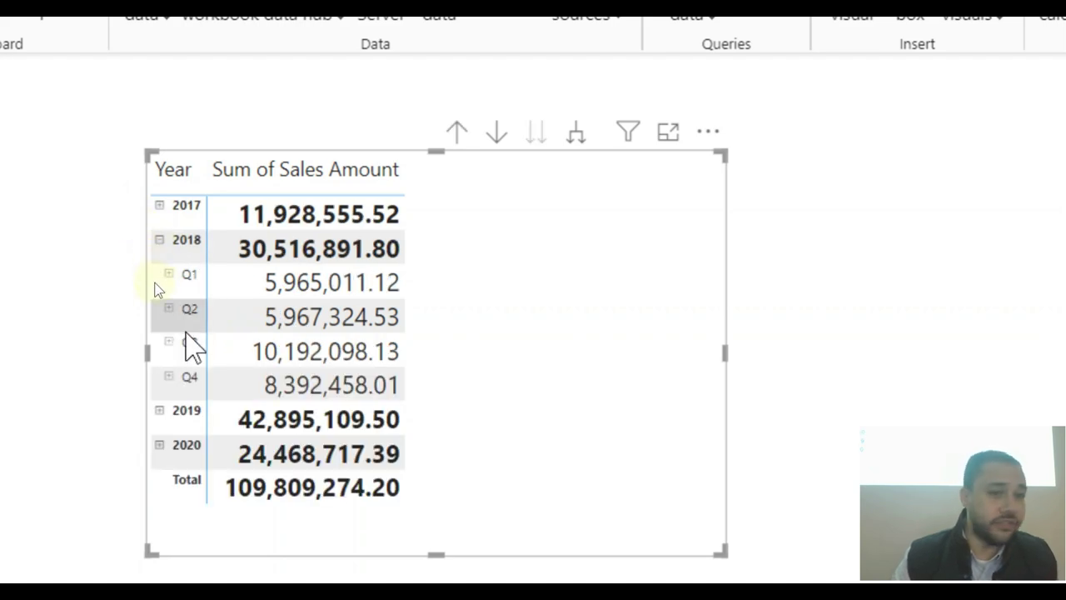
pyautogui.click(169, 274)
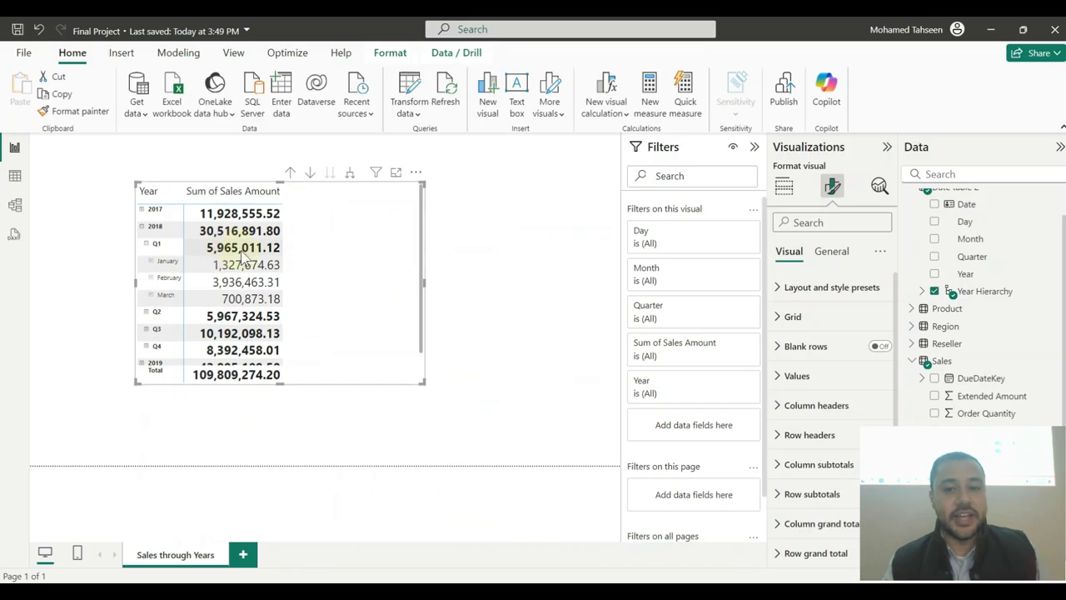
# - Replace the Year Hierarchy in the matrix rows with separate Year and Quarter fields, and restore the Year Hierarchy in their place
pyautogui.click(784, 190)
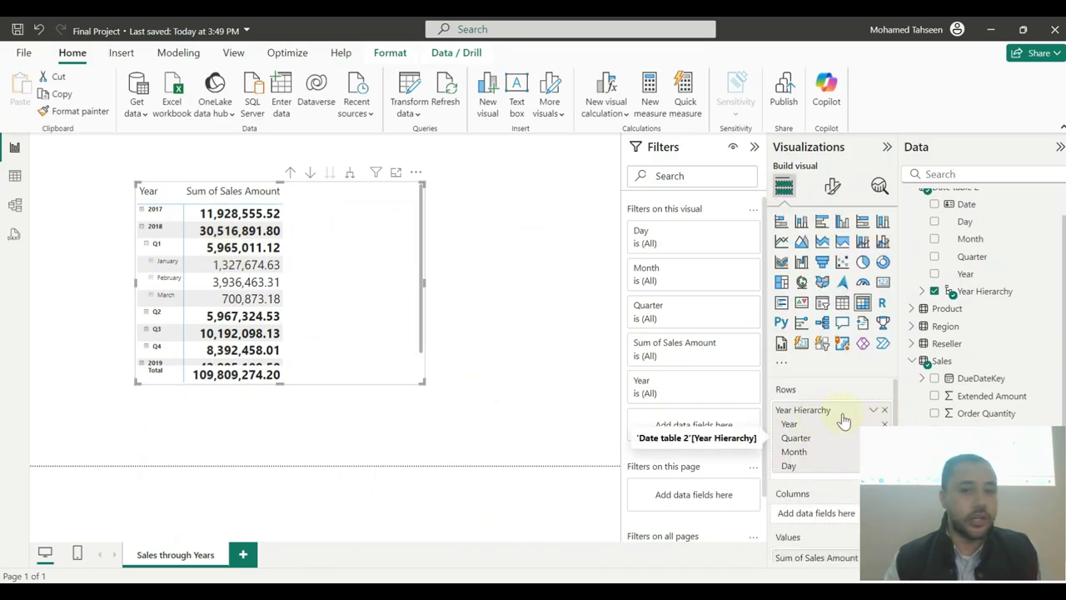
pyautogui.click(886, 409)
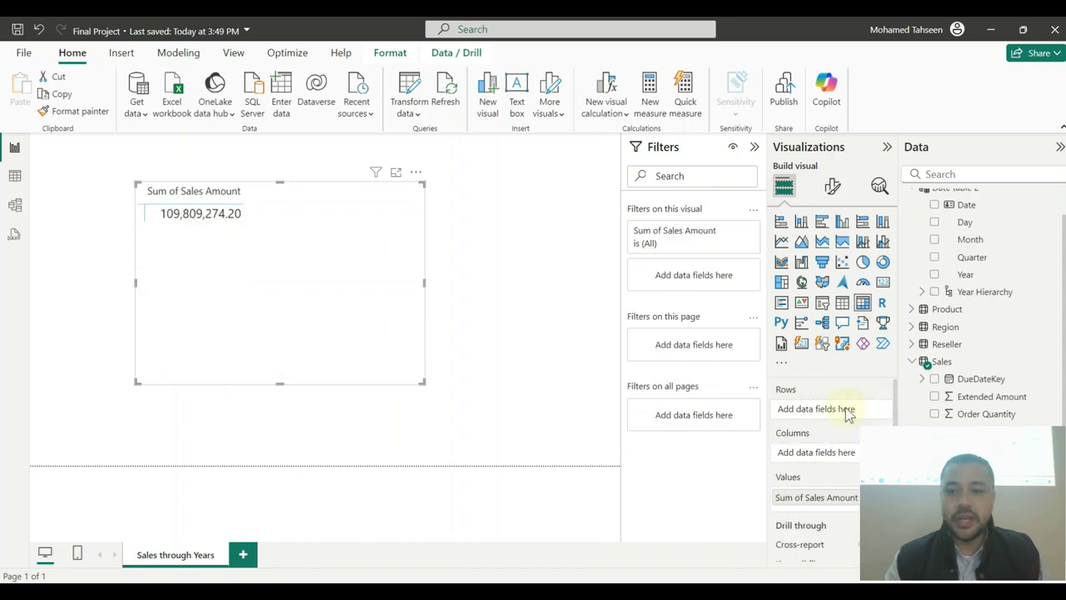
pyautogui.click(911, 361)
pyautogui.moveTo(969, 302); pyautogui.dragTo(866, 408)
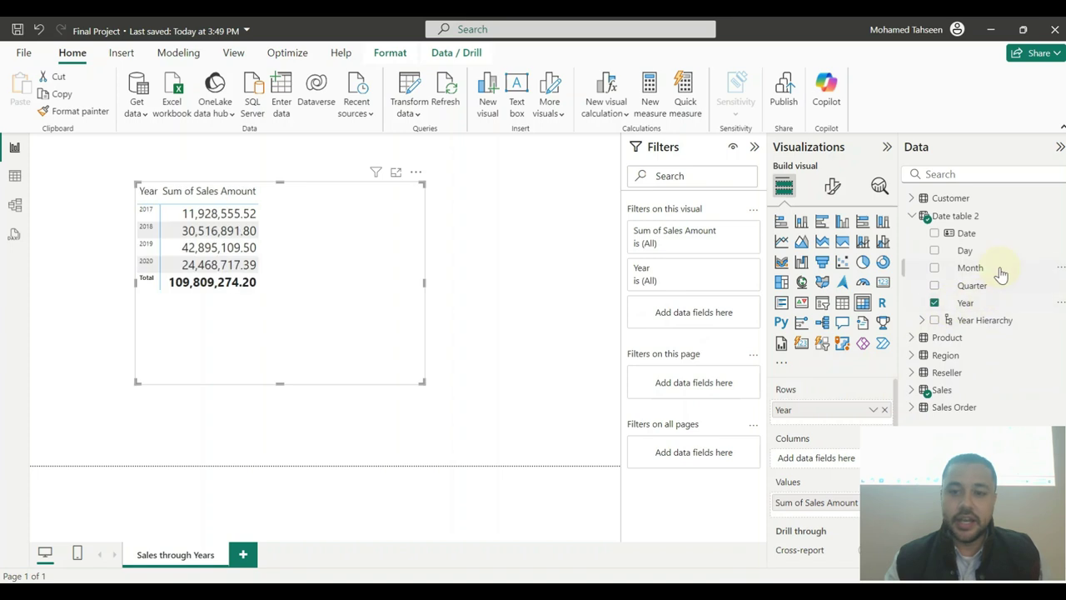
pyautogui.moveTo(987, 289); pyautogui.dragTo(861, 413)
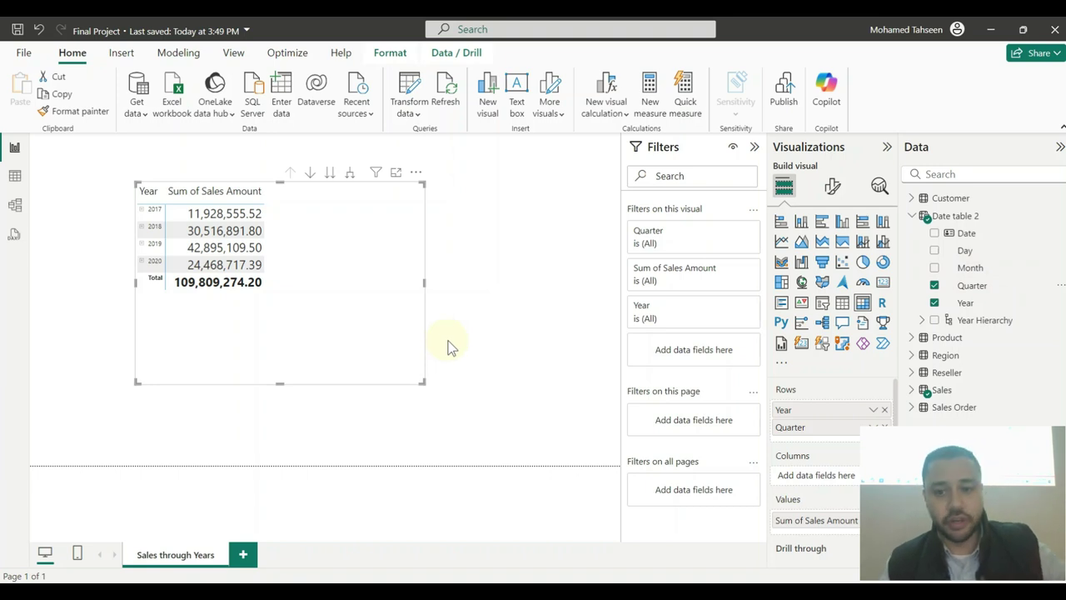
pyautogui.click(882, 411)
pyautogui.moveTo(979, 330); pyautogui.dragTo(829, 409)
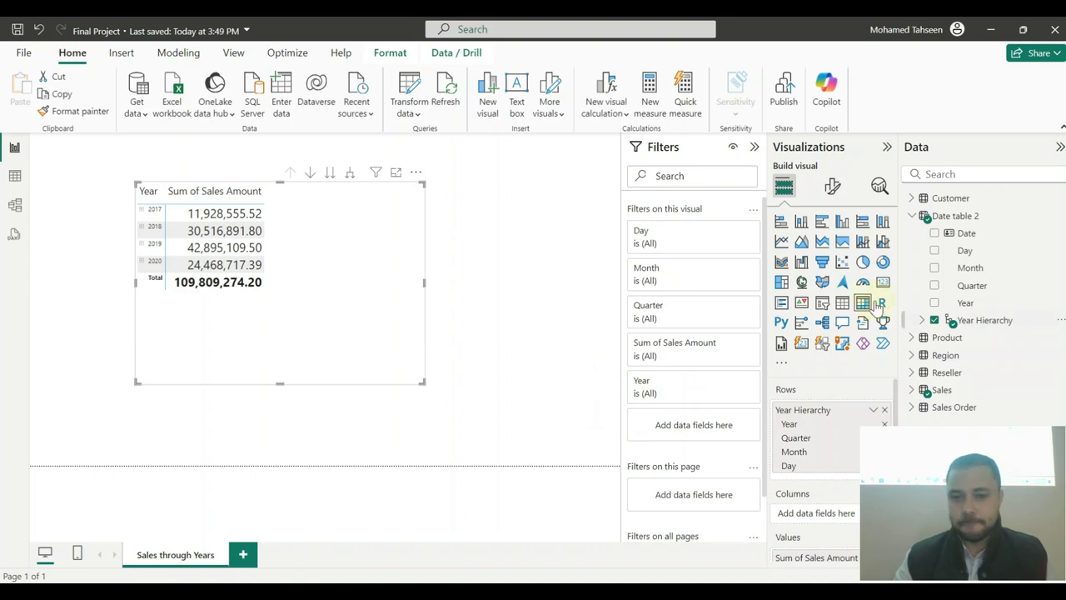
# - Convert the matrix to a table visual and move it to the upper-left corner of the report page
pyautogui.click(842, 304)
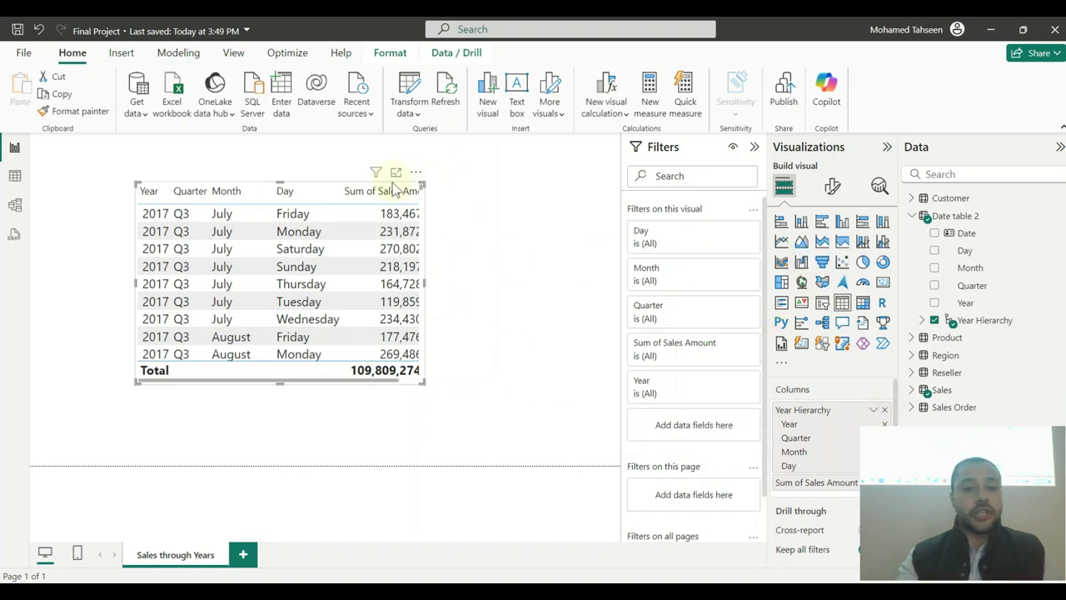
pyautogui.click(496, 215)
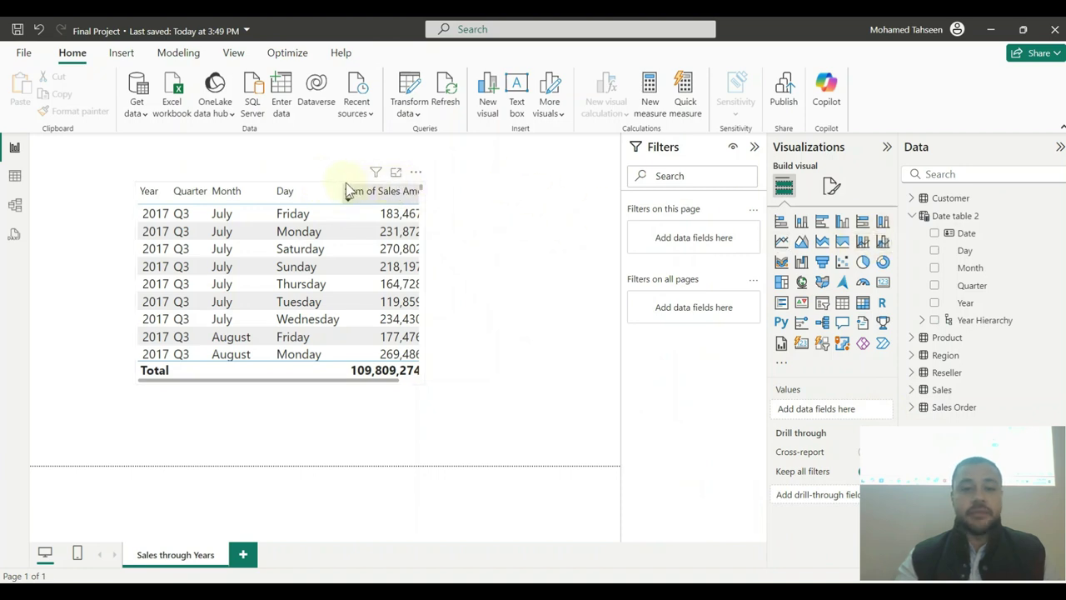
pyautogui.click(320, 187)
pyautogui.click(318, 179)
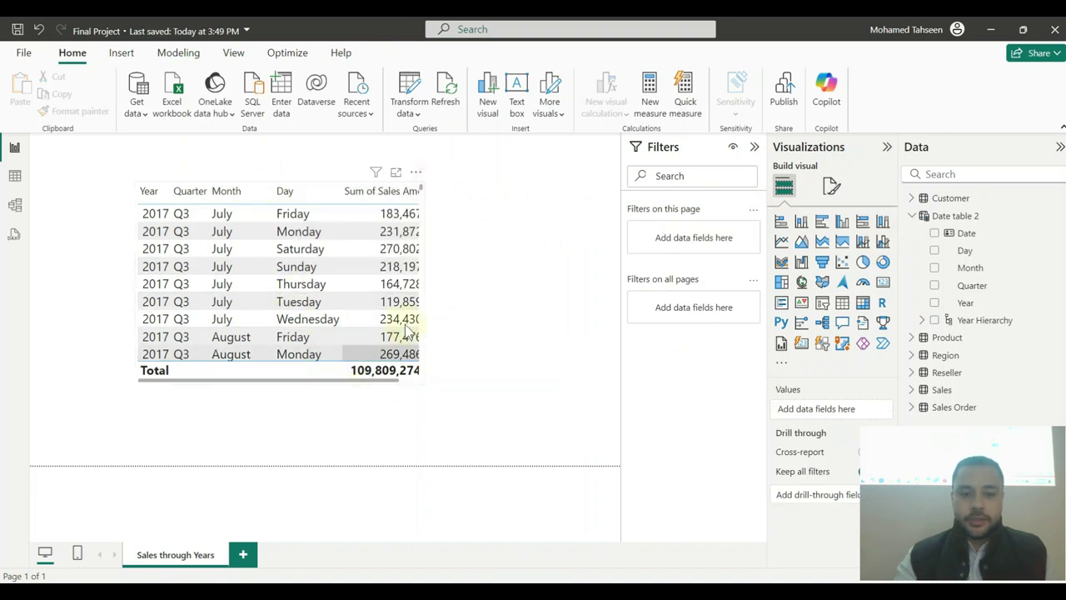
pyautogui.click(417, 380)
pyautogui.moveTo(417, 383); pyautogui.dragTo(187, 332)
pyautogui.click(519, 364)
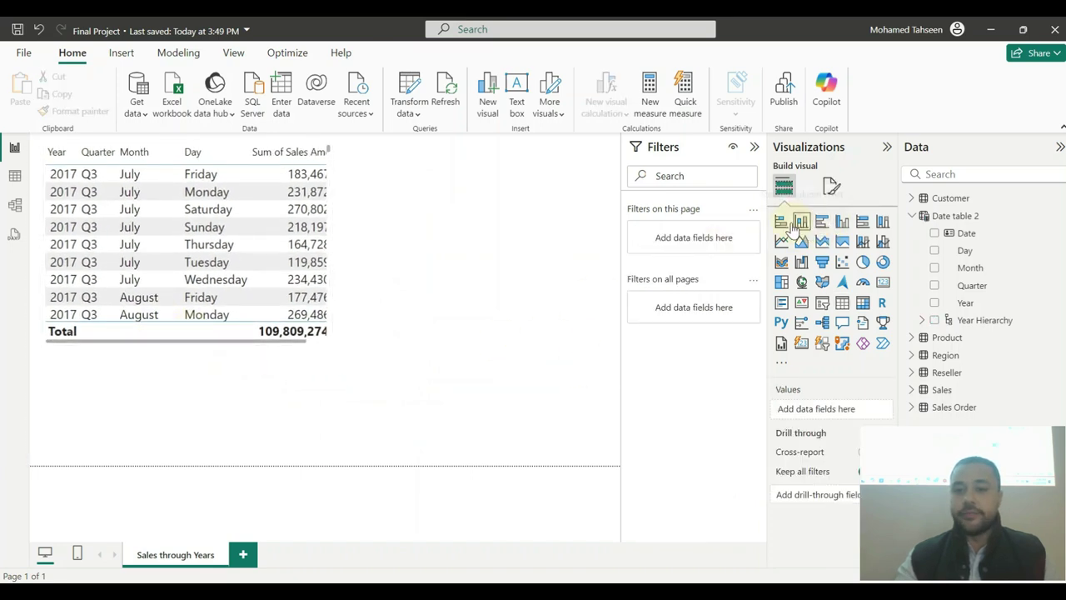
# - Add a clustered column chart to the page, place it beside the table and increase its height
pyautogui.click(842, 221)
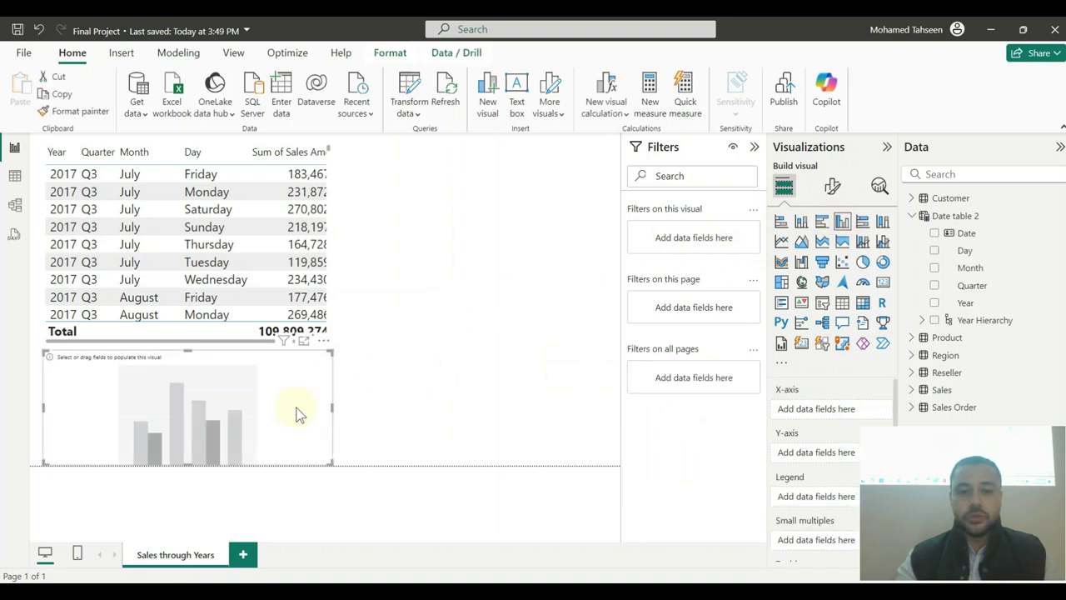
pyautogui.moveTo(300, 414); pyautogui.dragTo(573, 262)
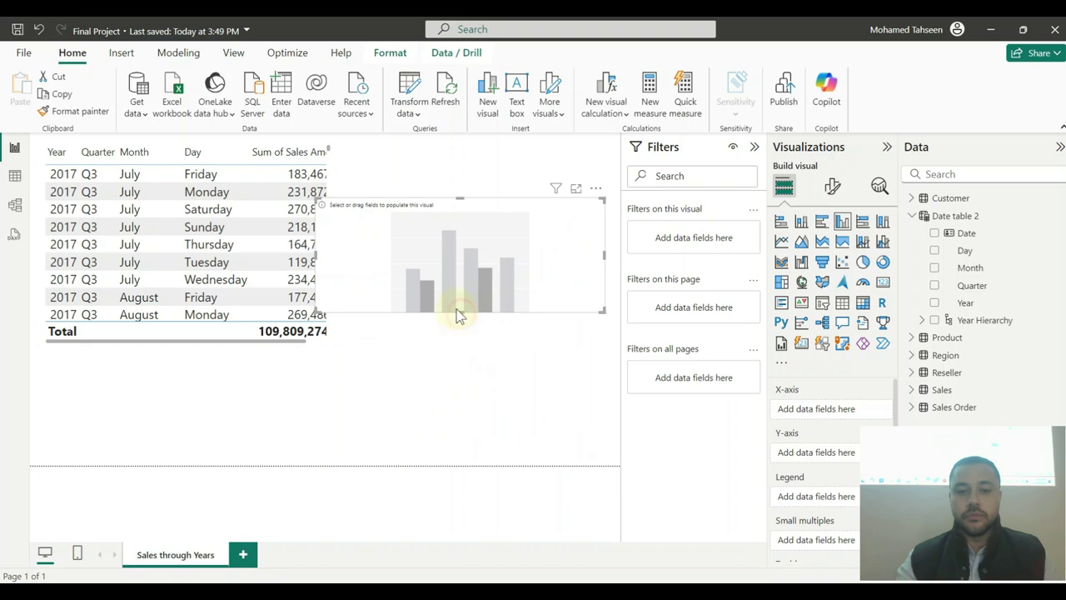
pyautogui.moveTo(459, 313); pyautogui.dragTo(458, 415)
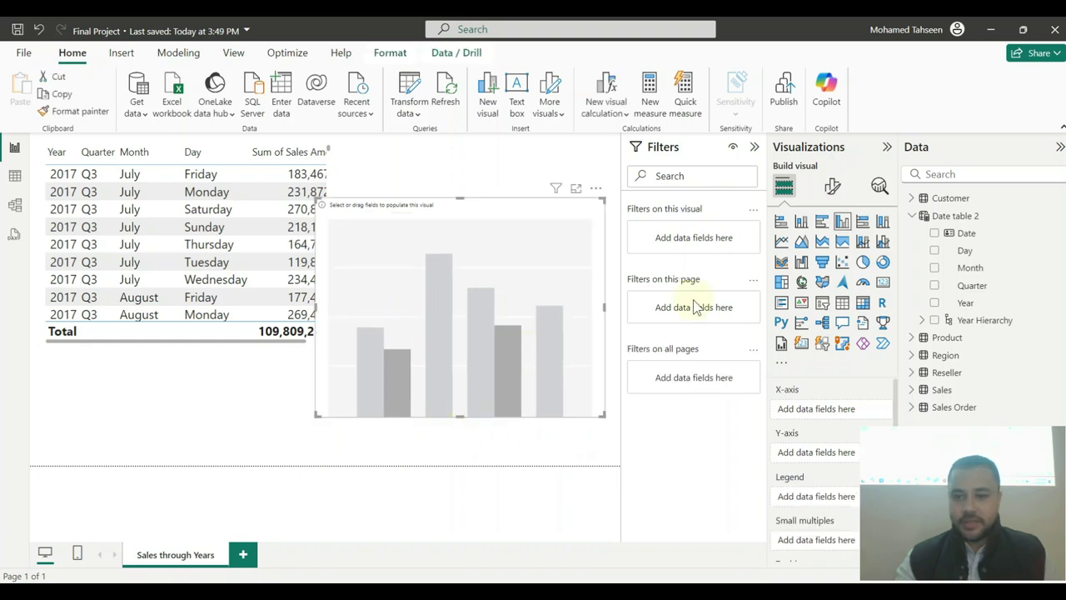
# - Add the Year Hierarchy from Date table 2 and Sales Amount from the Sales table to the column chart
pyautogui.moveTo(981, 325); pyautogui.dragTo(540, 345)
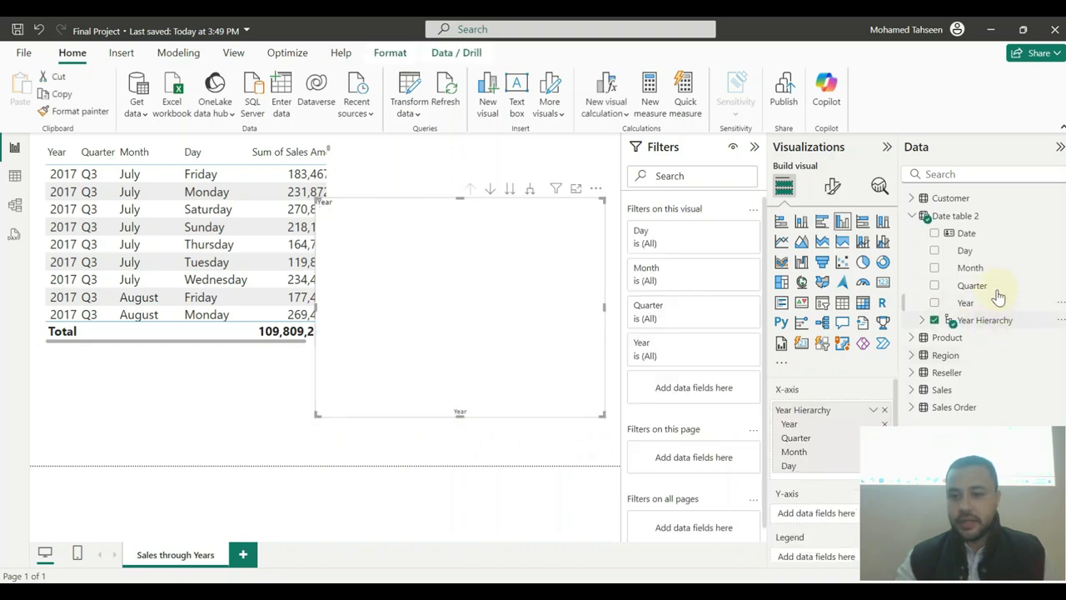
pyautogui.click(911, 389)
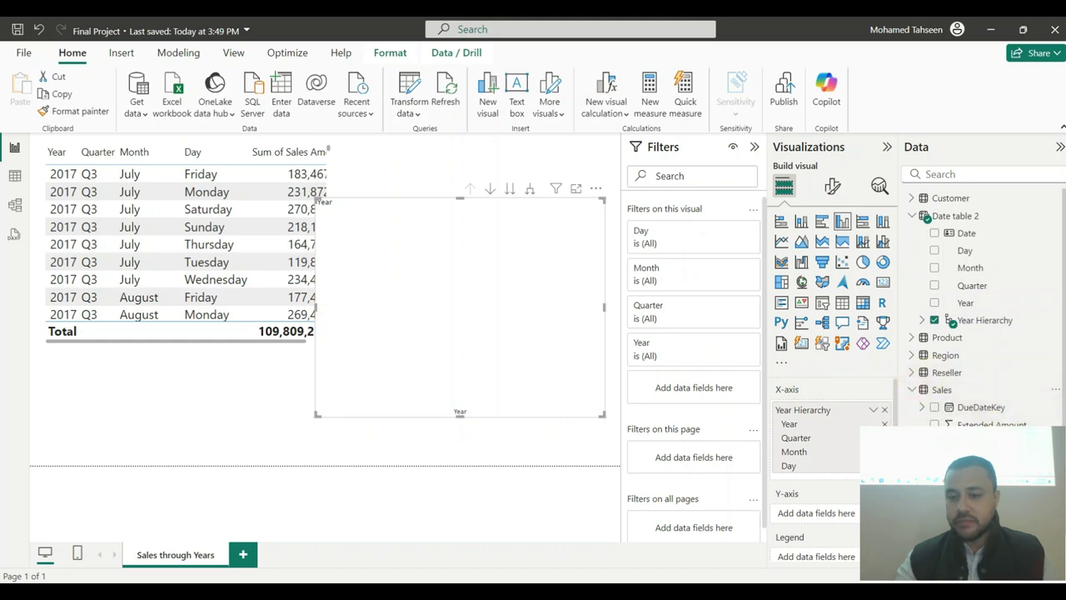
pyautogui.moveTo(950, 468); pyautogui.dragTo(497, 239)
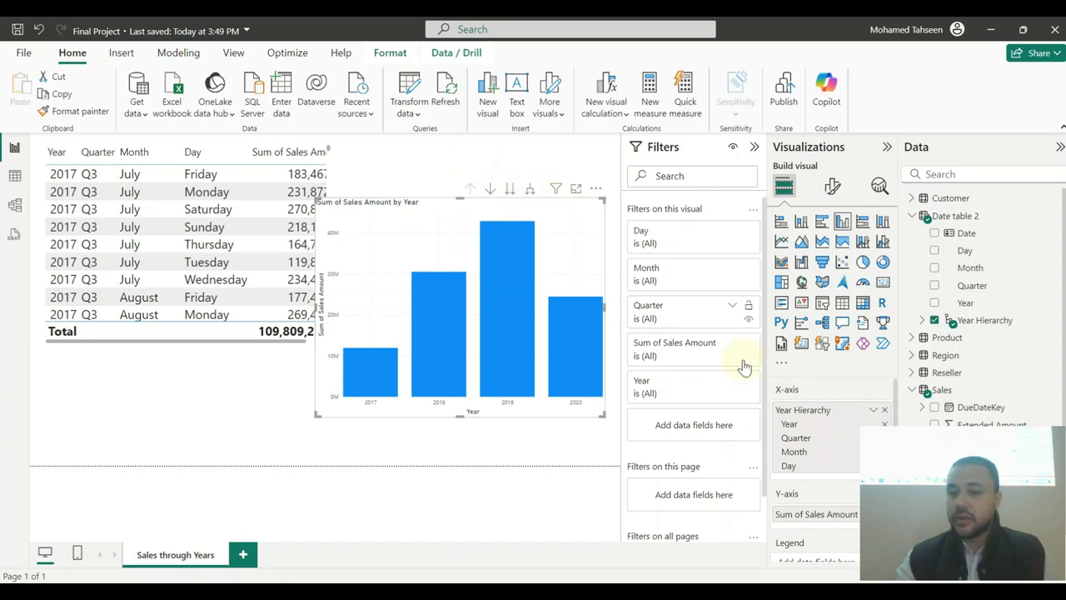
# - Remove the Year Hierarchy from the column chart's X-axis and add it back to the chart
pyautogui.click(885, 410)
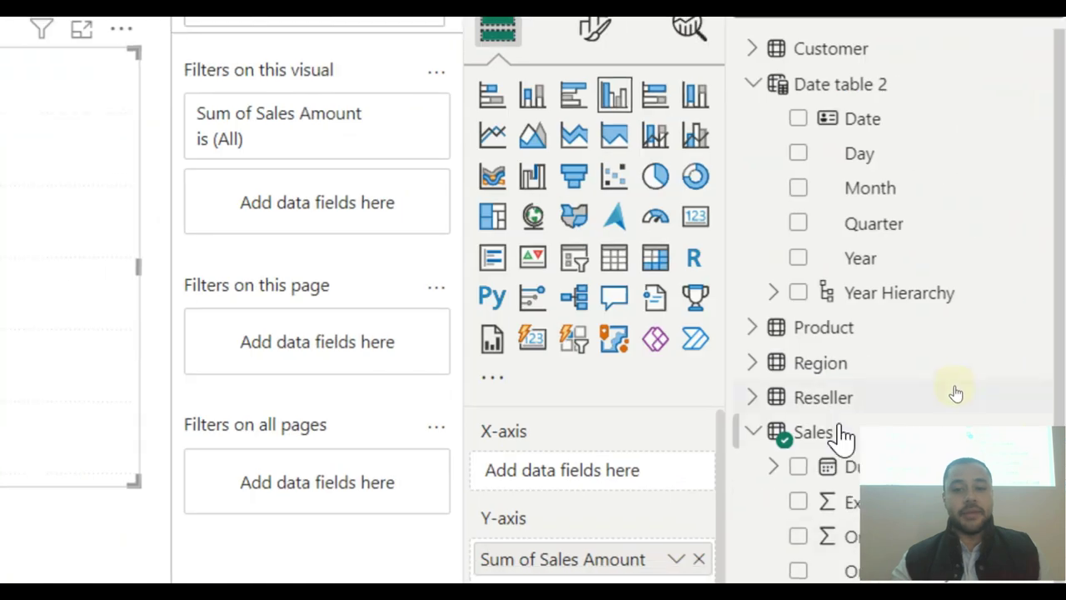
pyautogui.moveTo(883, 296); pyautogui.dragTo(0, 535)
pyautogui.moveTo(153, 540); pyautogui.dragTo(694, 379)
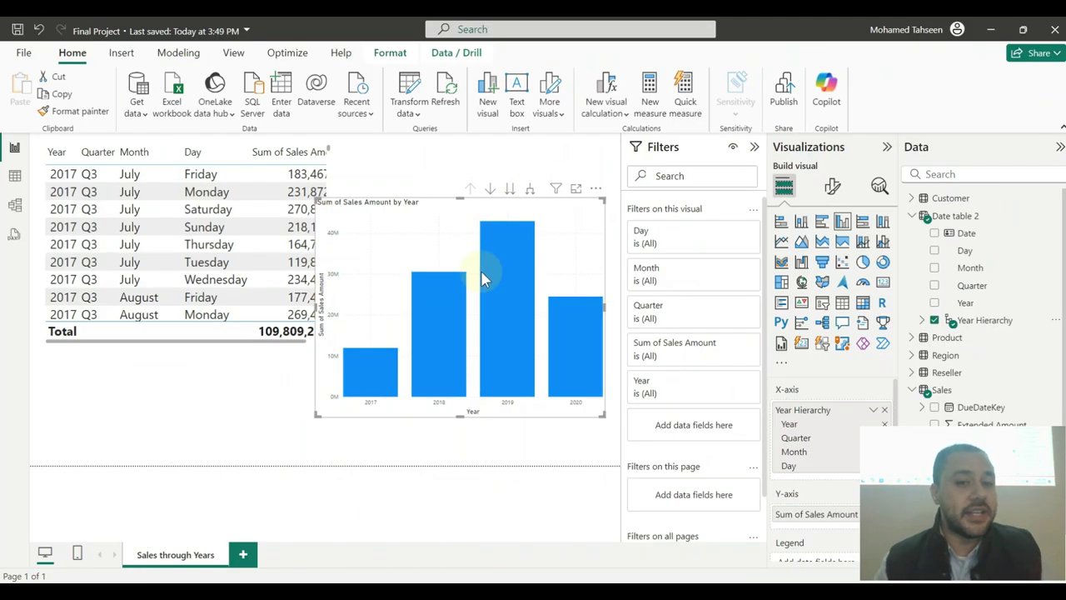
# - Turn on drill-down in the column chart, view the quarters of 2018, return to the years, and drill into 2019, Q3 and July
pyautogui.click(492, 189)
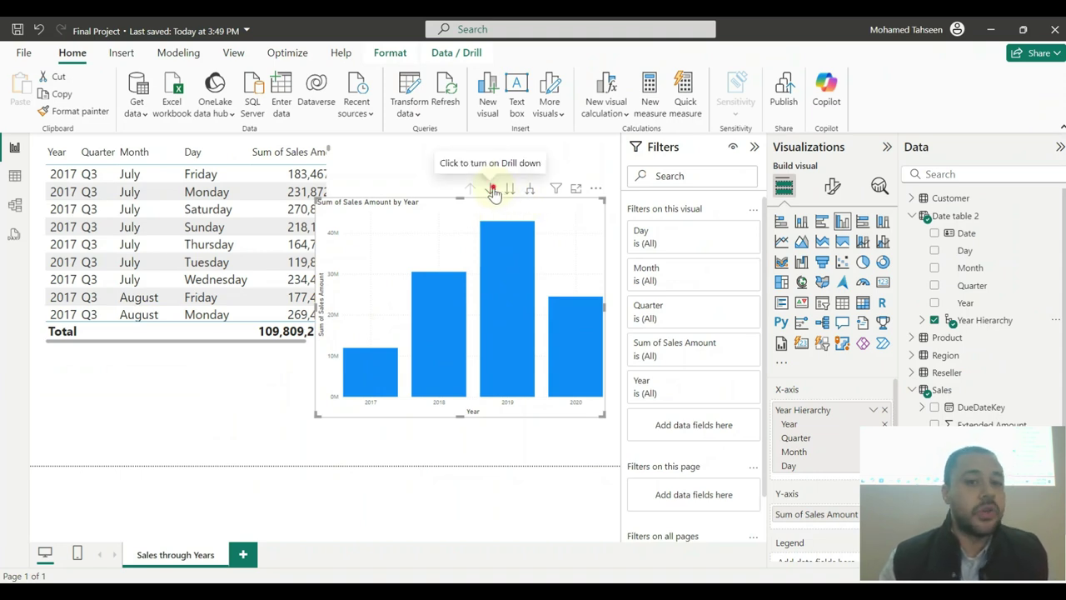
pyautogui.click(444, 304)
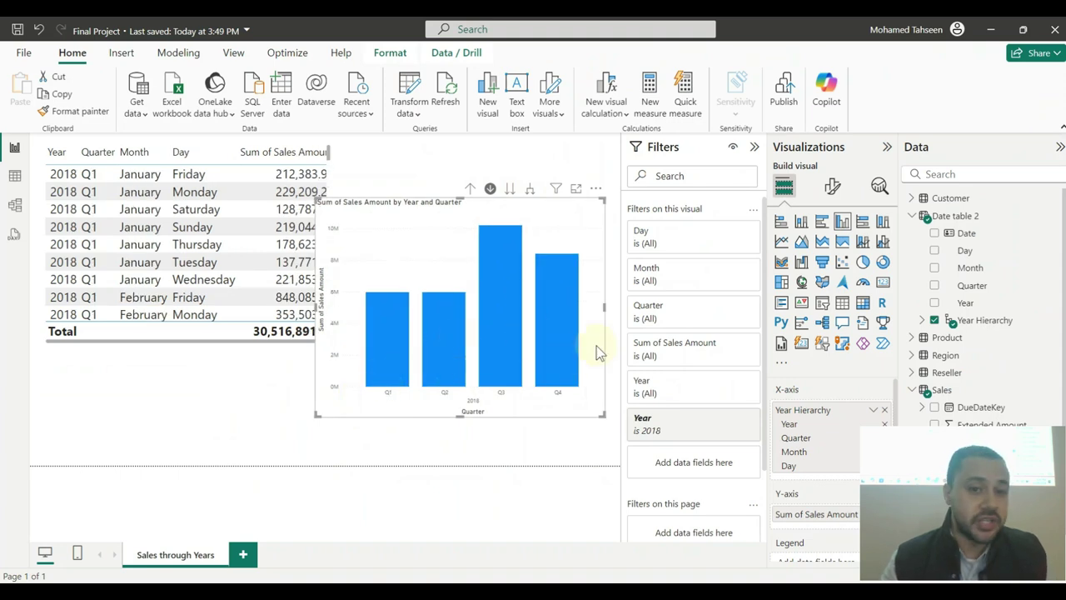
pyautogui.click(469, 188)
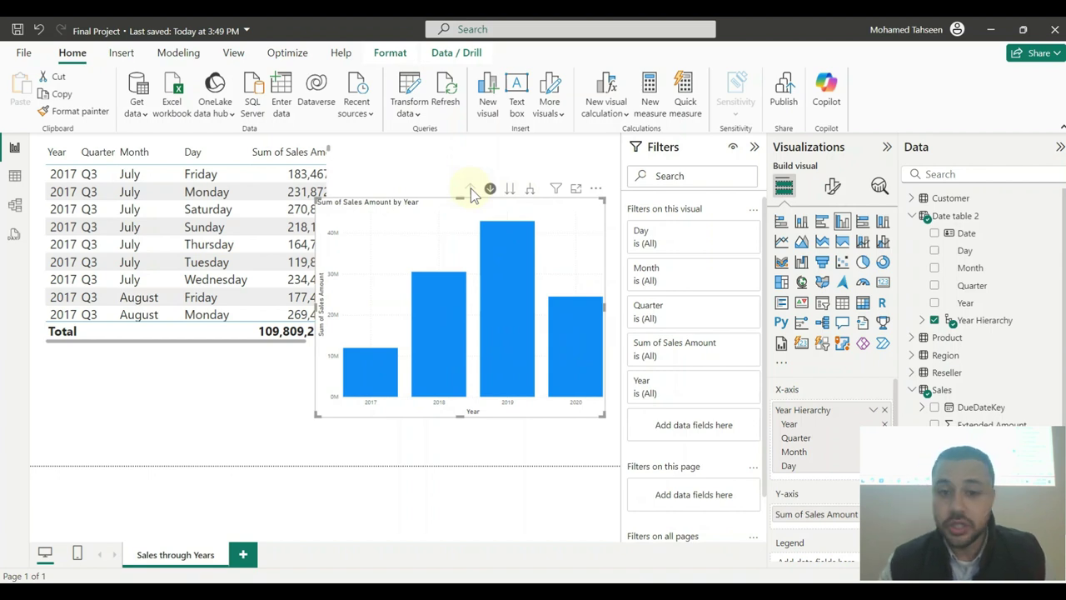
pyautogui.click(504, 292)
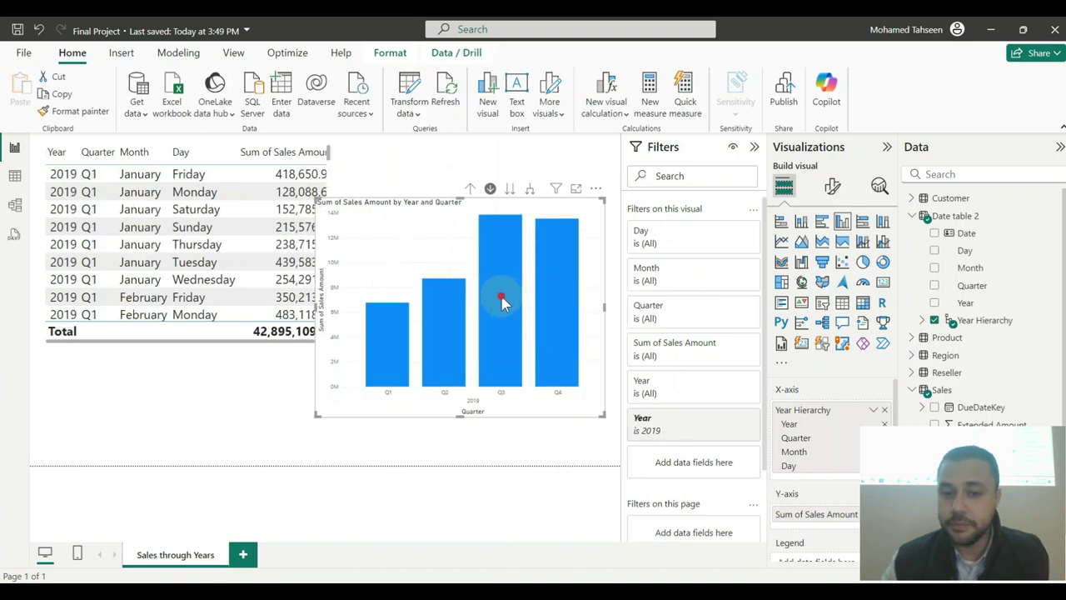
pyautogui.click(502, 301)
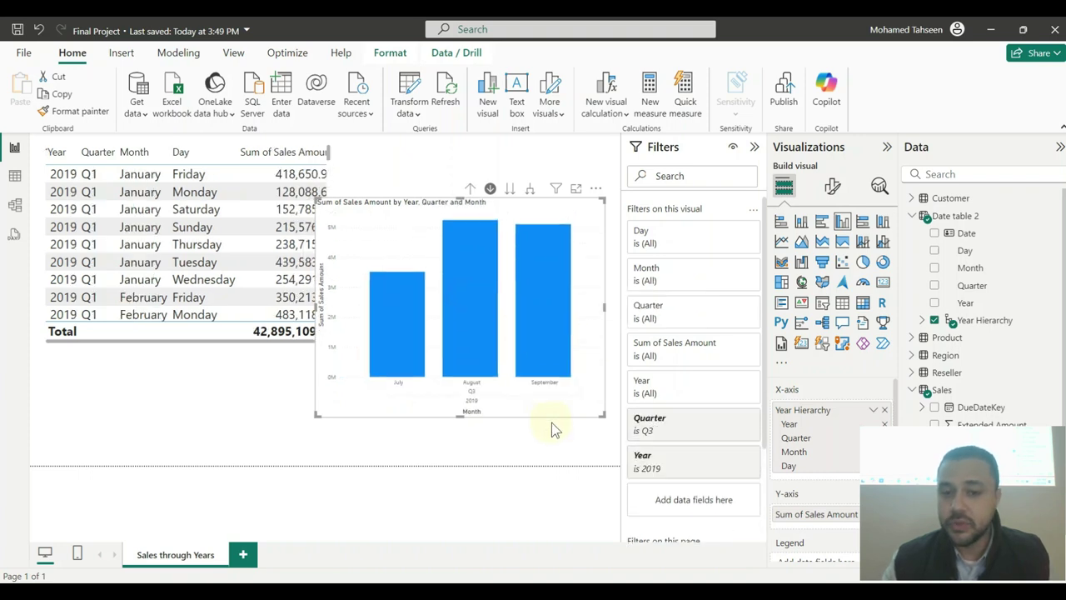
pyautogui.click(398, 333)
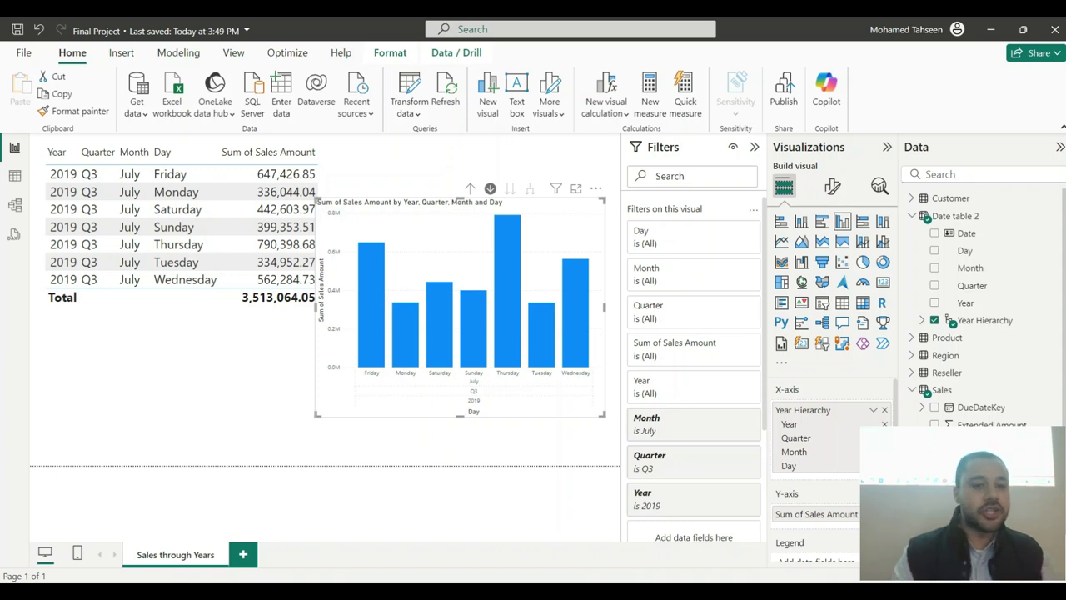
# - Switch to the Final Project PDF, read the tasks from number 19 onward, and return to Power BI
pyautogui.hotkey('alt', 'Tab')
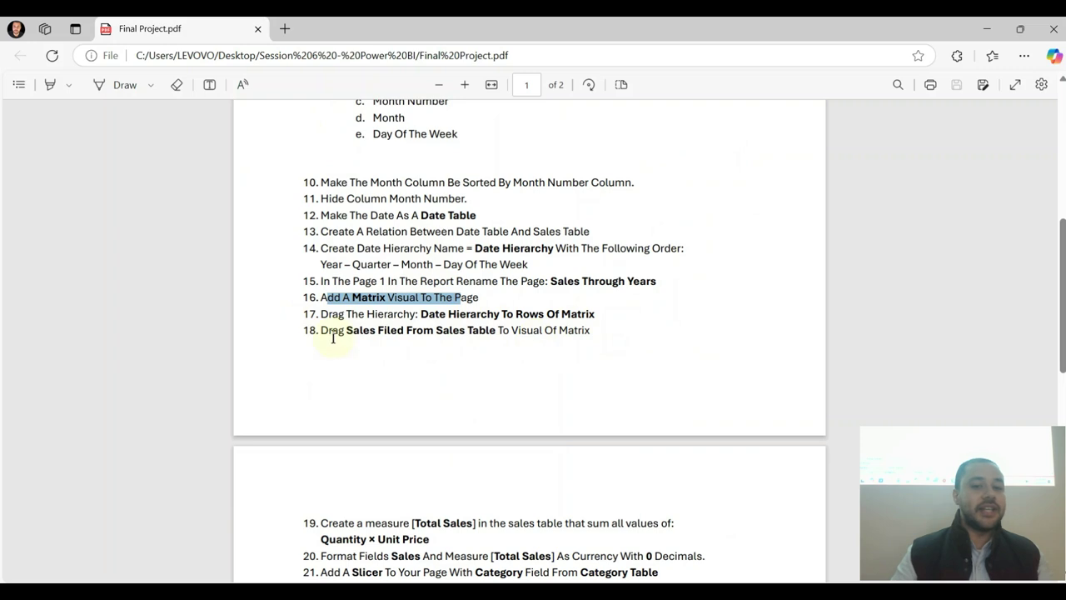
pyautogui.scroll(-1, 585, 385)
pyautogui.scroll(-2, 585, 385)
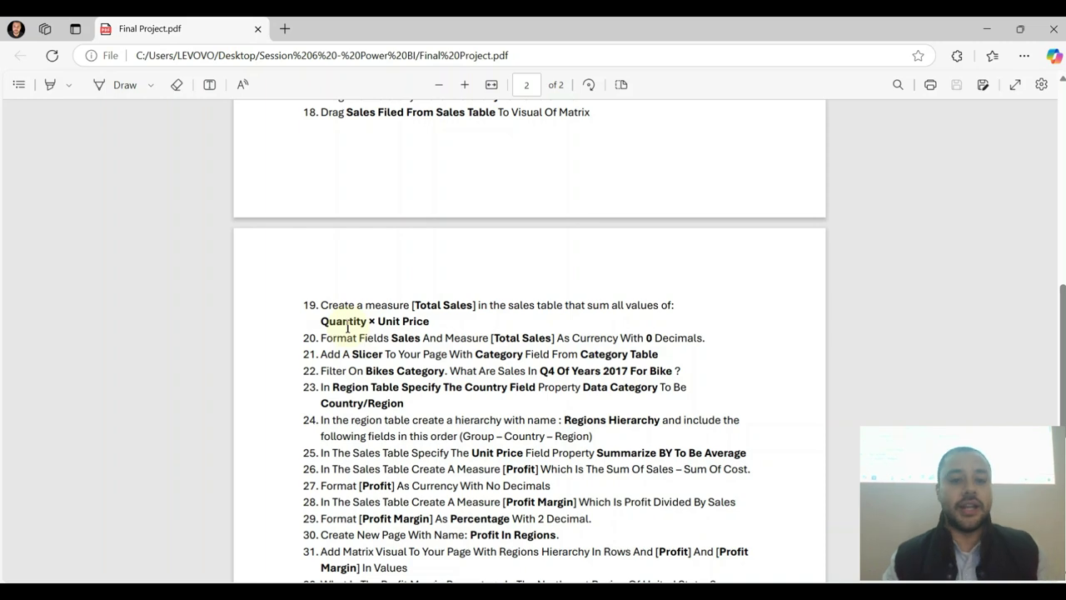
pyautogui.click(986, 28)
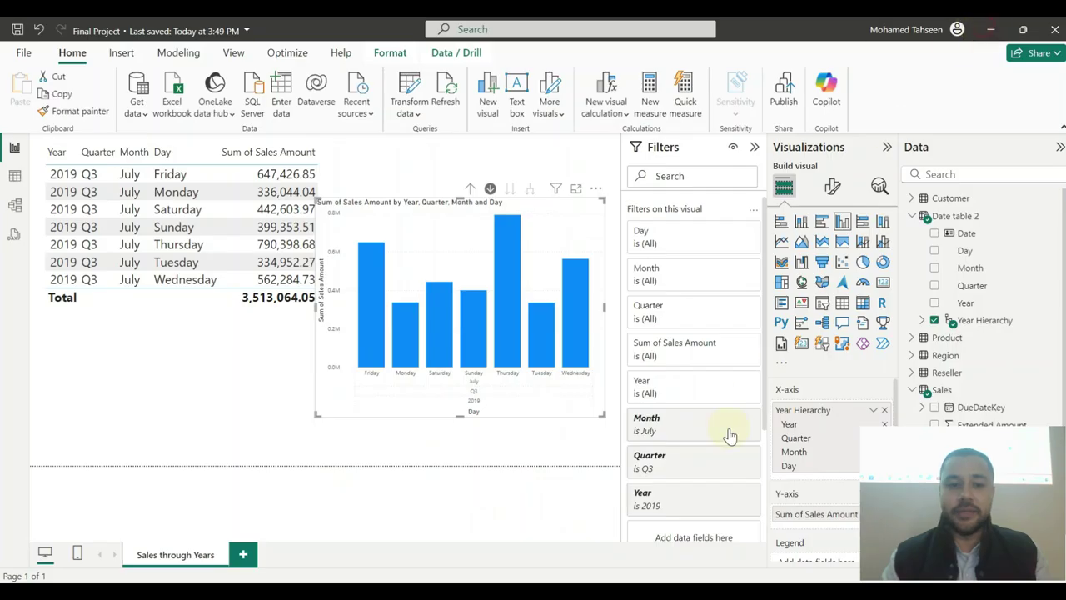
# - Delete the column chart and turn the table back into a matrix, resized smaller to fit its contents
pyautogui.press('Delete')
pyautogui.click(385, 225)
pyautogui.moveTo(331, 341); pyautogui.dragTo(445, 396)
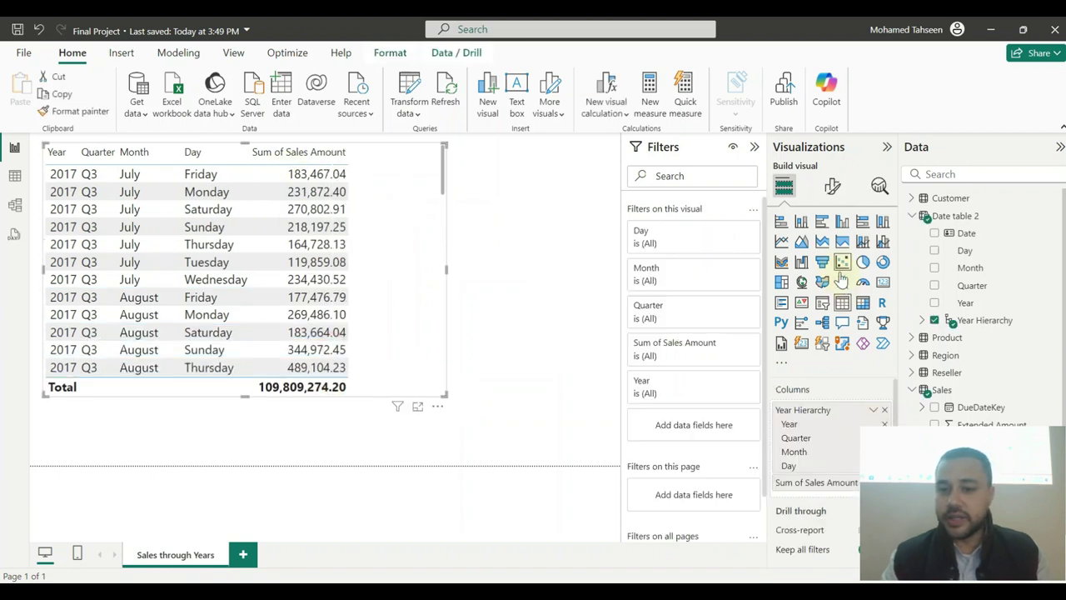
pyautogui.click(863, 303)
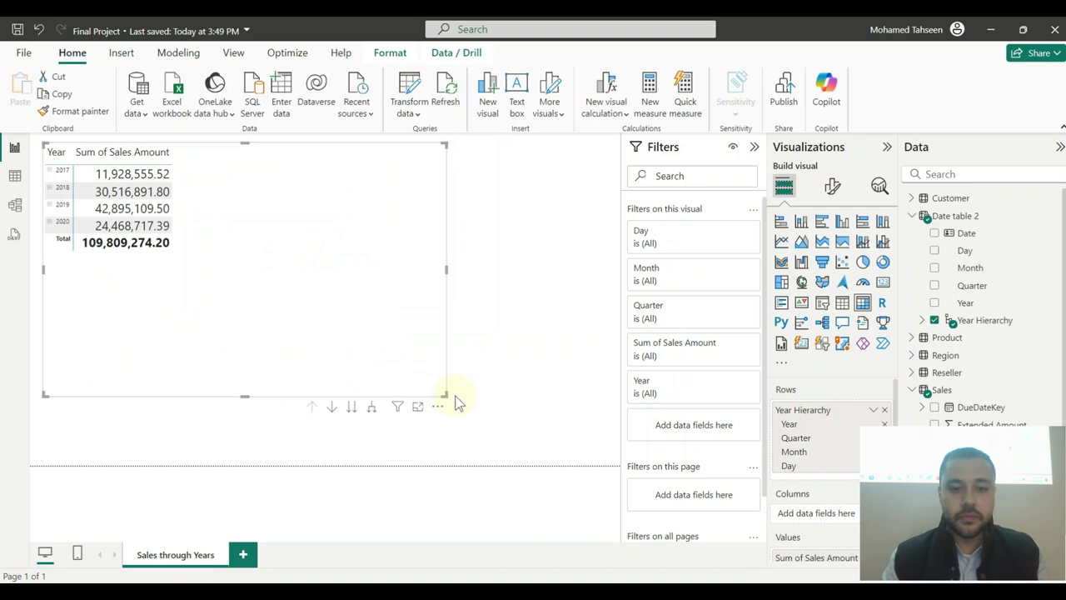
pyautogui.moveTo(446, 393); pyautogui.dragTo(266, 305)
pyautogui.click(331, 369)
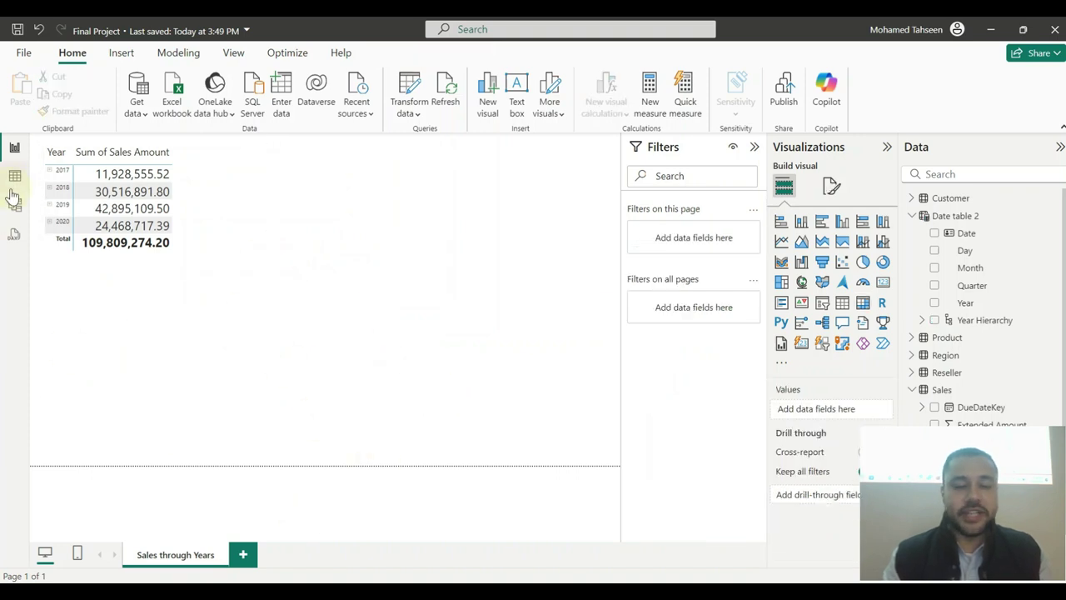
# - Go to Table view, collapse Date table 2, and reread task 19 on the Total Sales measure in the Final Project PDF
pyautogui.click(14, 175)
pyautogui.click(908, 218)
pyautogui.hotkey('alt', 'Tab')
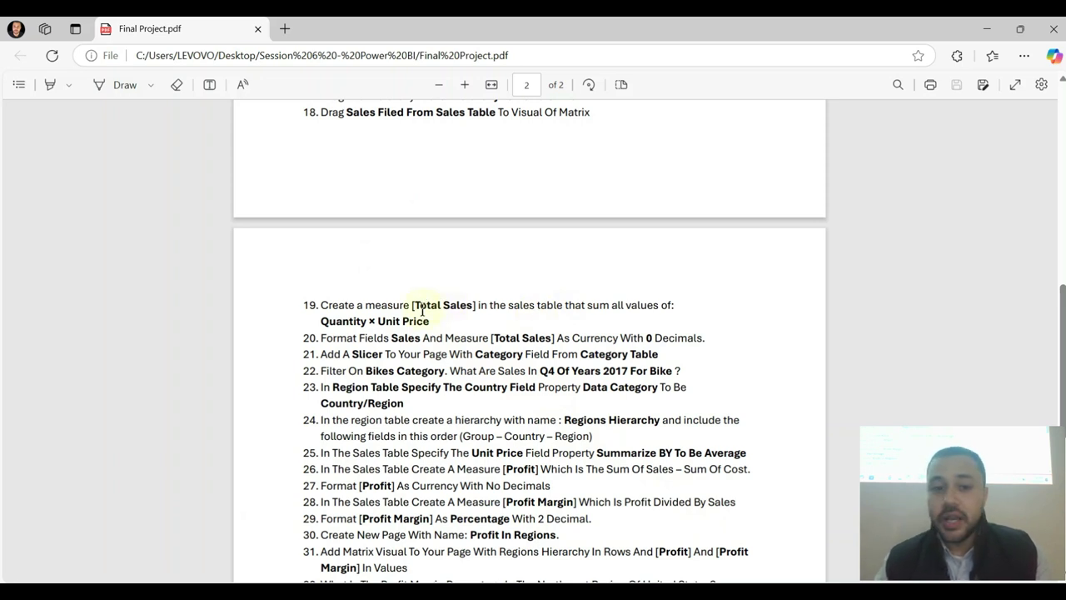
pyautogui.moveTo(321, 324); pyautogui.dragTo(366, 324)
pyautogui.click(710, 139)
pyautogui.click(985, 32)
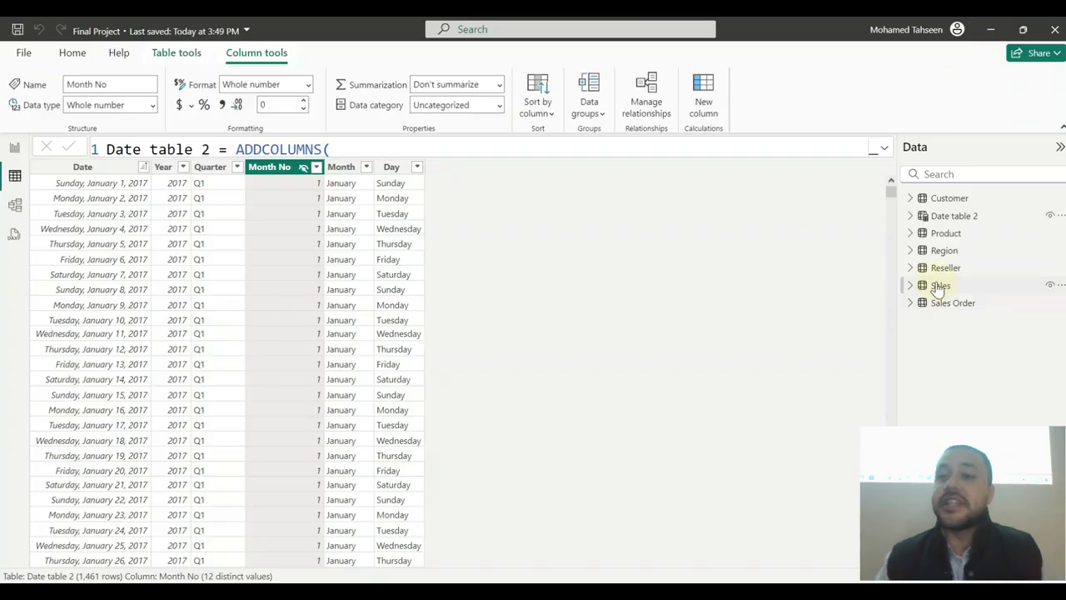
# - Open the Sales table in Table view and examine its Order Quantity and Unit Price columns
pyautogui.click(913, 284)
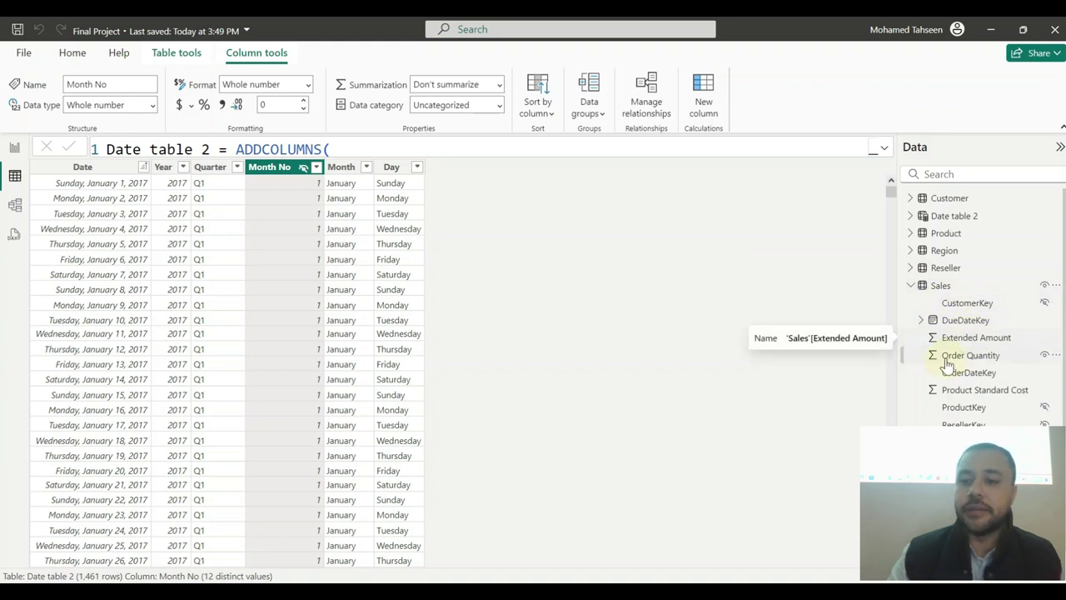
pyautogui.scroll(-1, 976, 400)
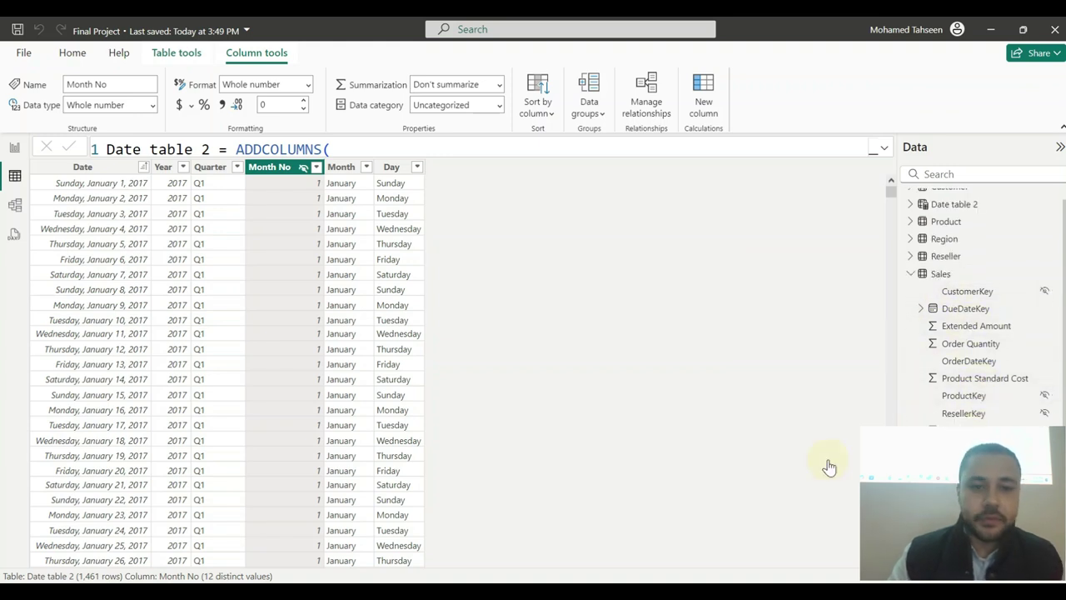
pyautogui.click(940, 273)
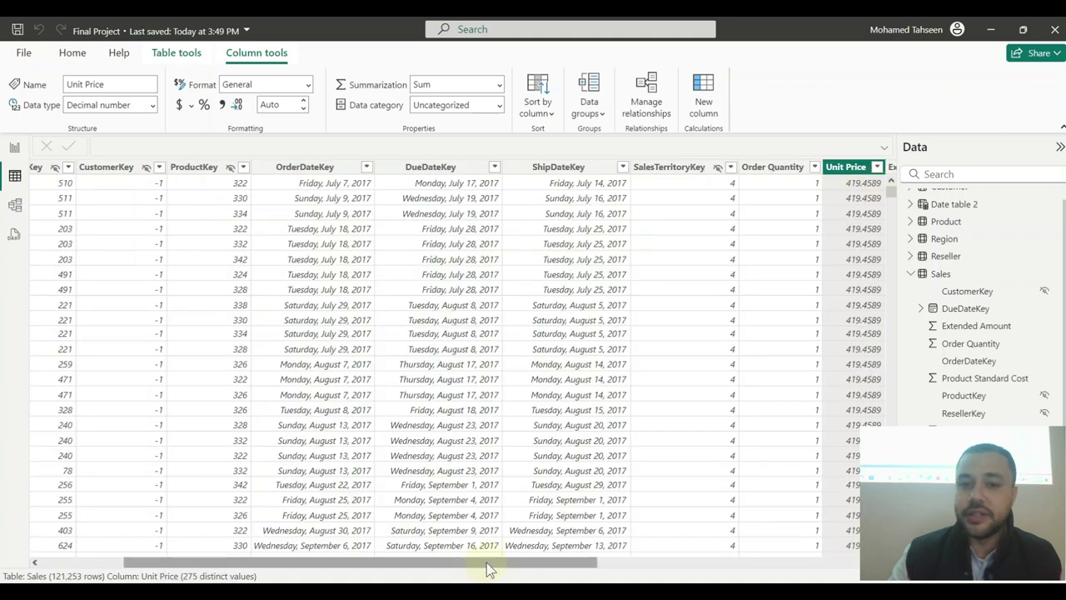
pyautogui.moveTo(488, 563); pyautogui.dragTo(652, 536)
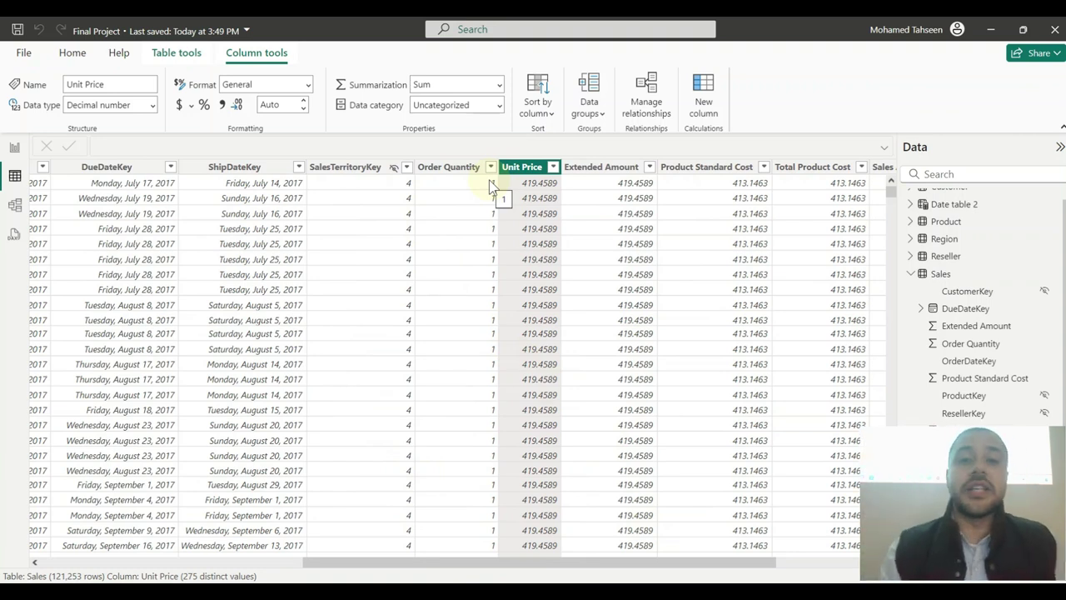
# - Return to the report page and create a new measure named Total Sales
pyautogui.click(14, 147)
pyautogui.click(360, 223)
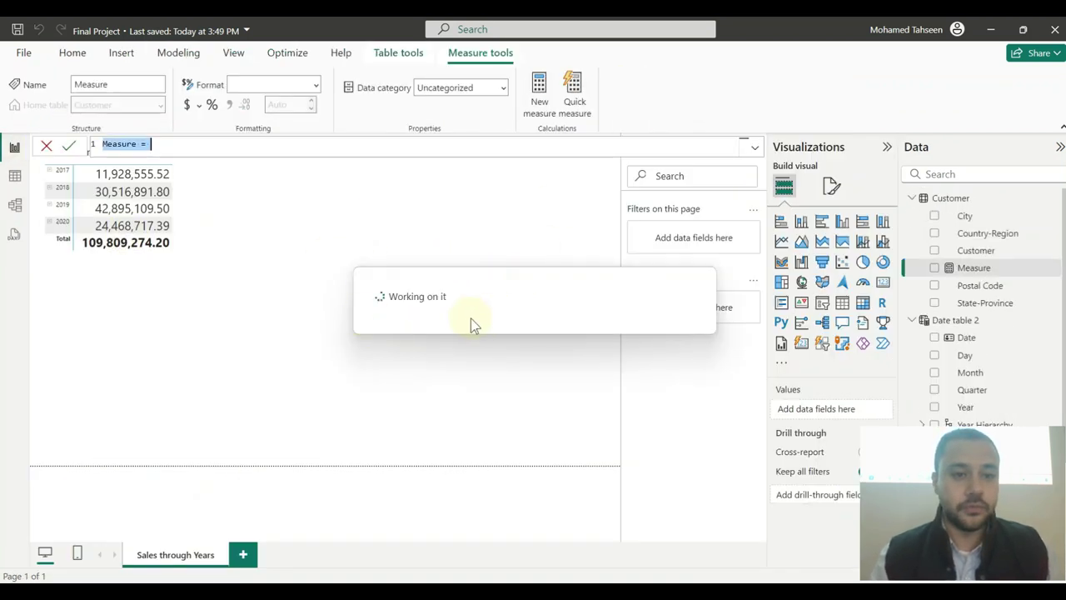
pyautogui.write('Total Sales')
pyautogui.click(255, 147)
# - Enlarge the formula text and begin the Total Sales formula with SUMX over the sales table
pyautogui.write('su')
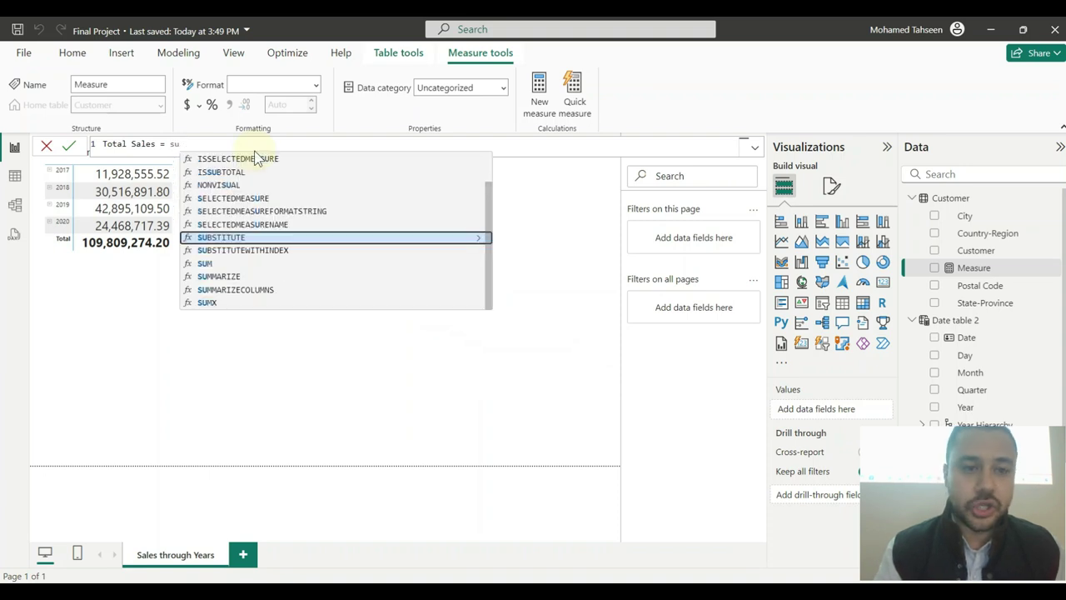
pyautogui.keyDown('ctrl'); pyautogui.scroll(6, 255, 150); pyautogui.keyUp('ctrl')
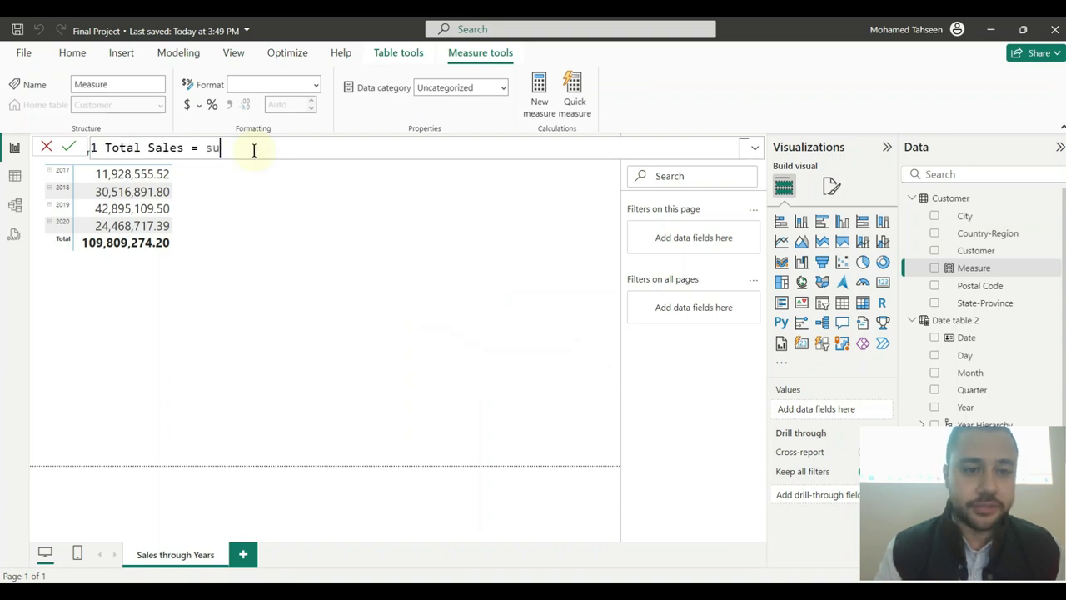
pyautogui.keyDown('ctrl'); pyautogui.scroll(4, 254, 150); pyautogui.keyUp('ctrl')
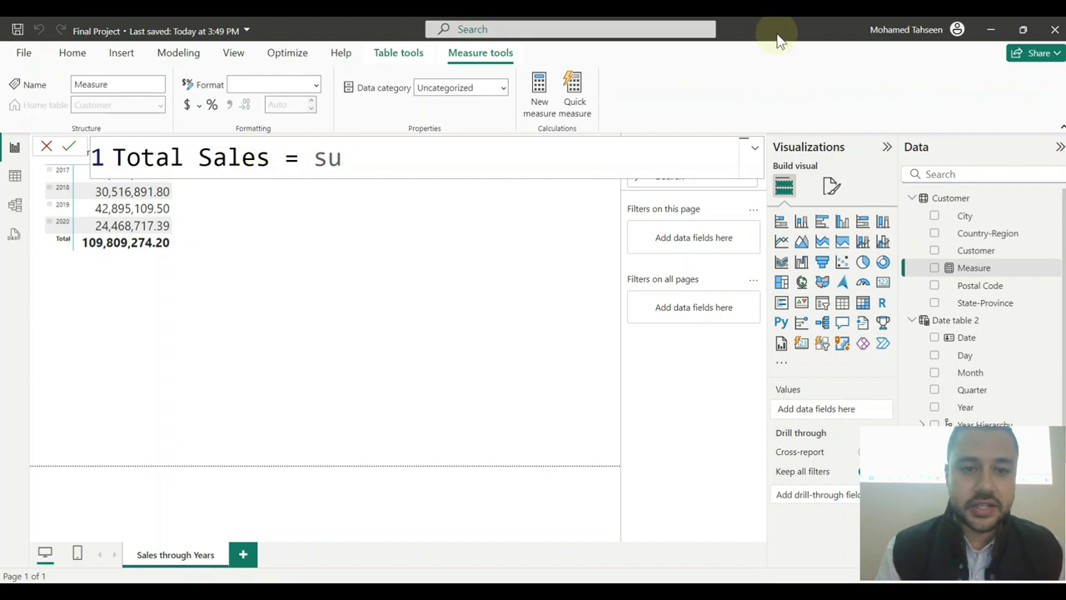
pyautogui.press('BackSpace')
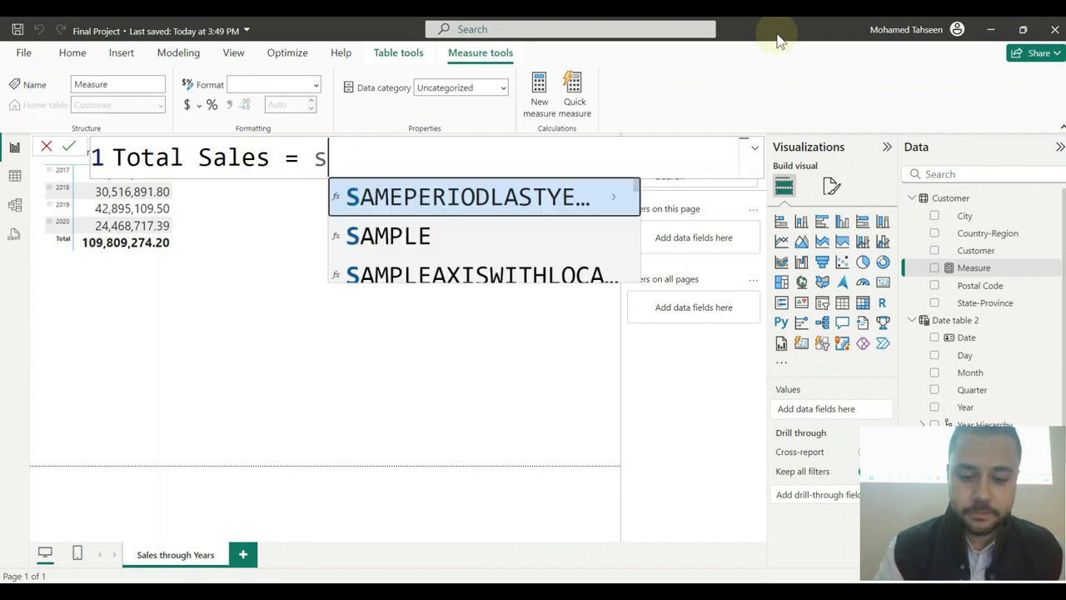
pyautogui.write('umx(')
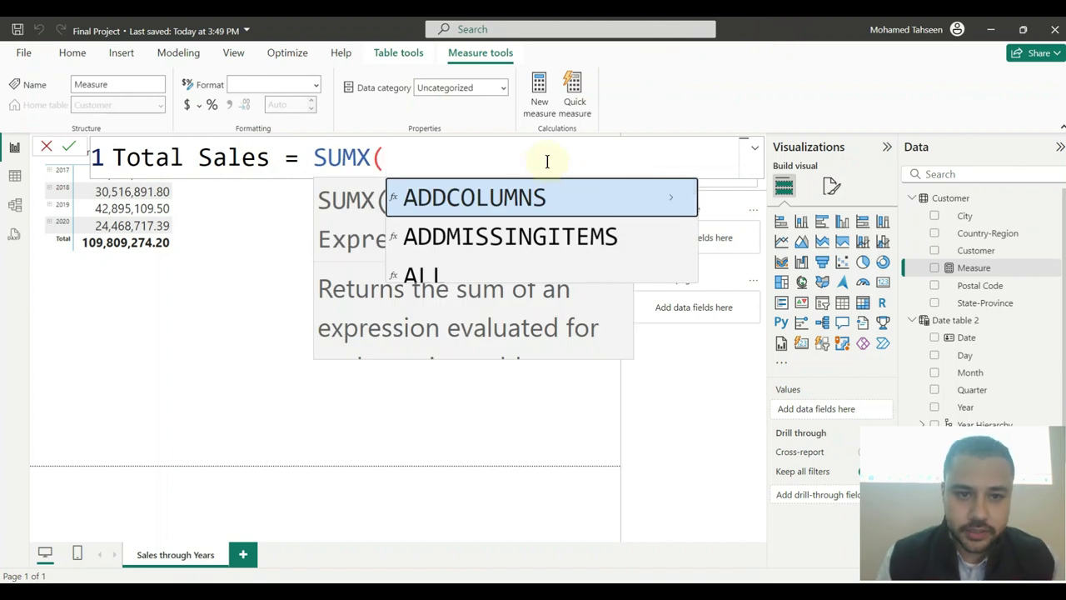
pyautogui.press('Escape')
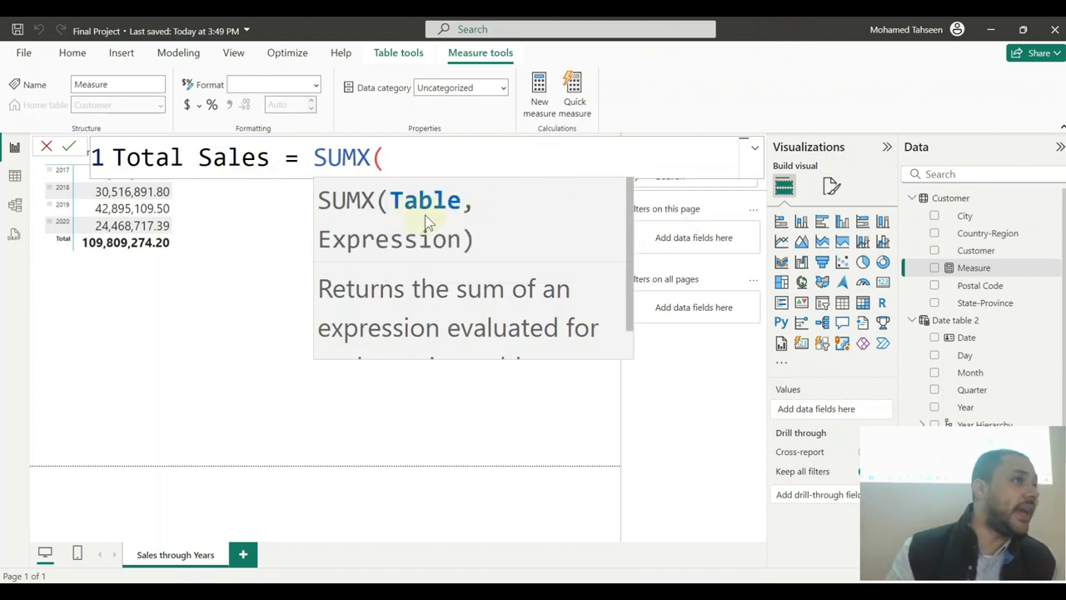
pyautogui.write('sales')
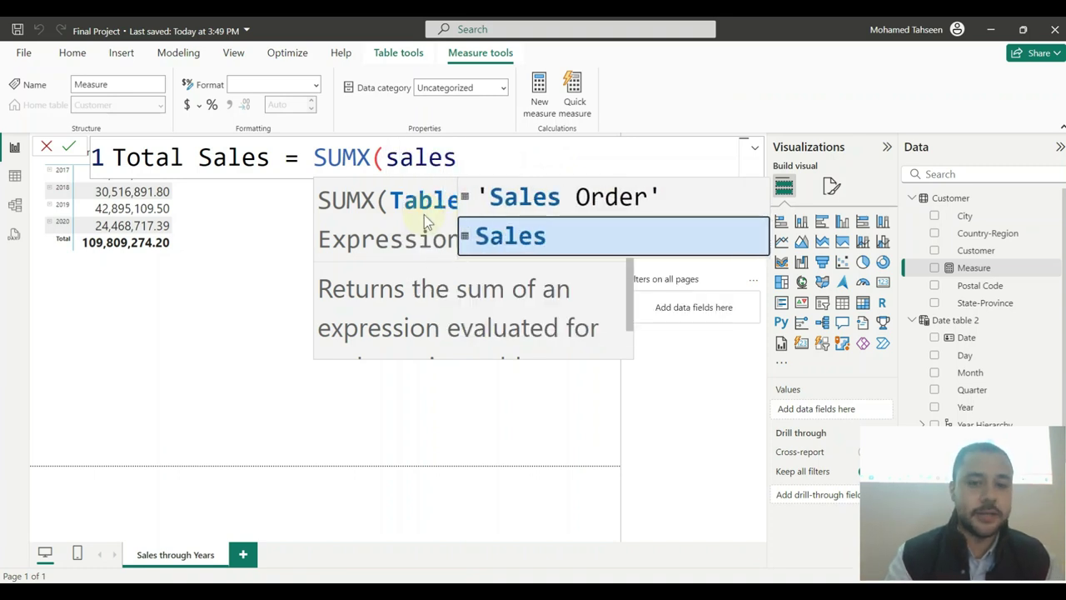
pyautogui.write(',')
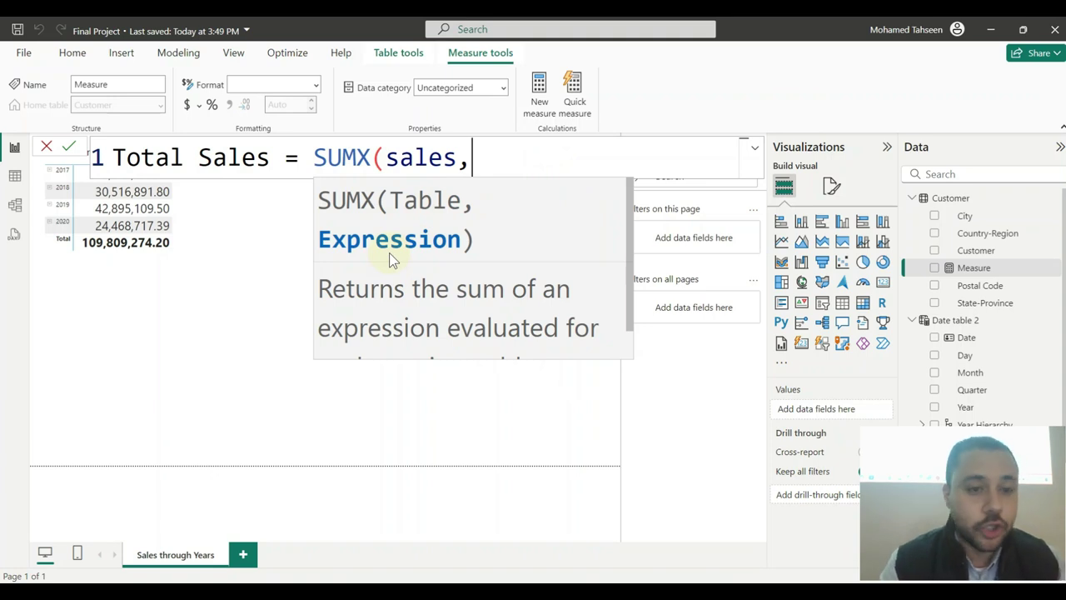
# - Complete the SUMX expression with Sales[Order Quantity]*Sales[Unit Price] and commit the measure
pyautogui.write('quan')
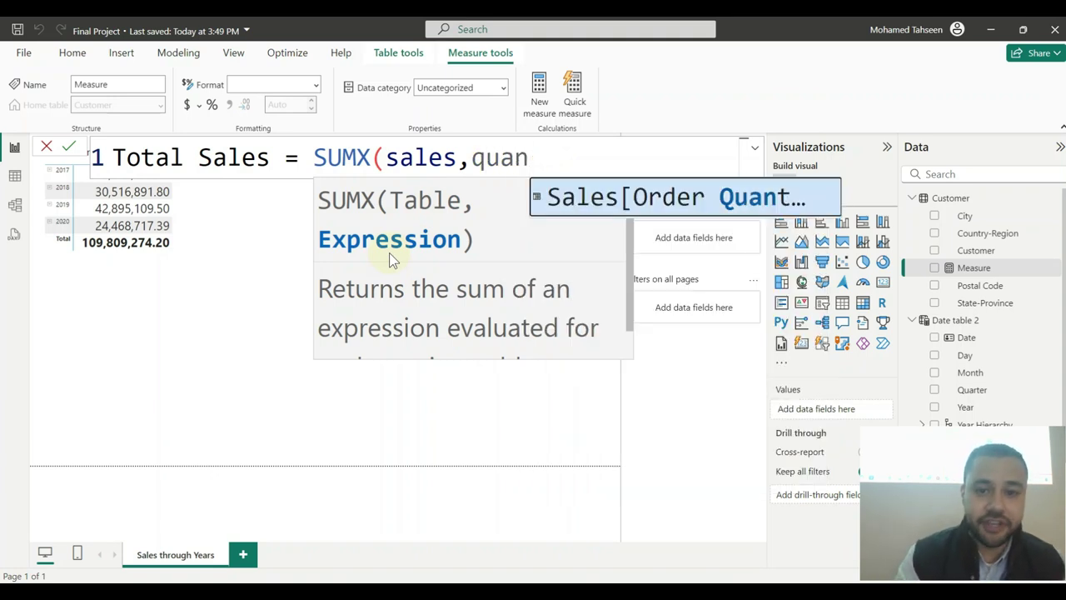
pyautogui.press('Tab')
pyautogui.write('*')
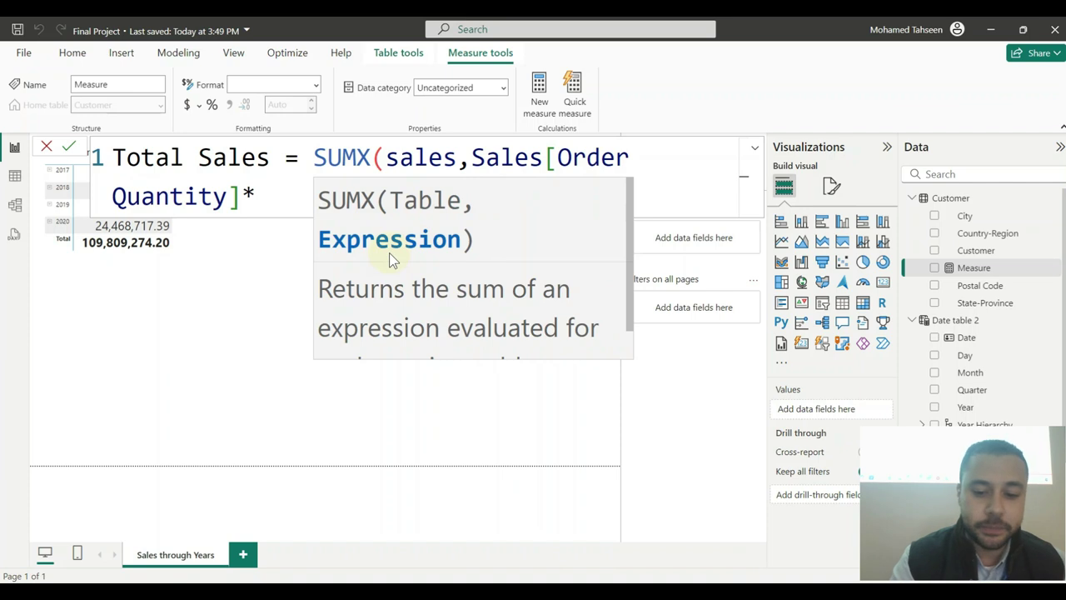
pyautogui.write('uni')
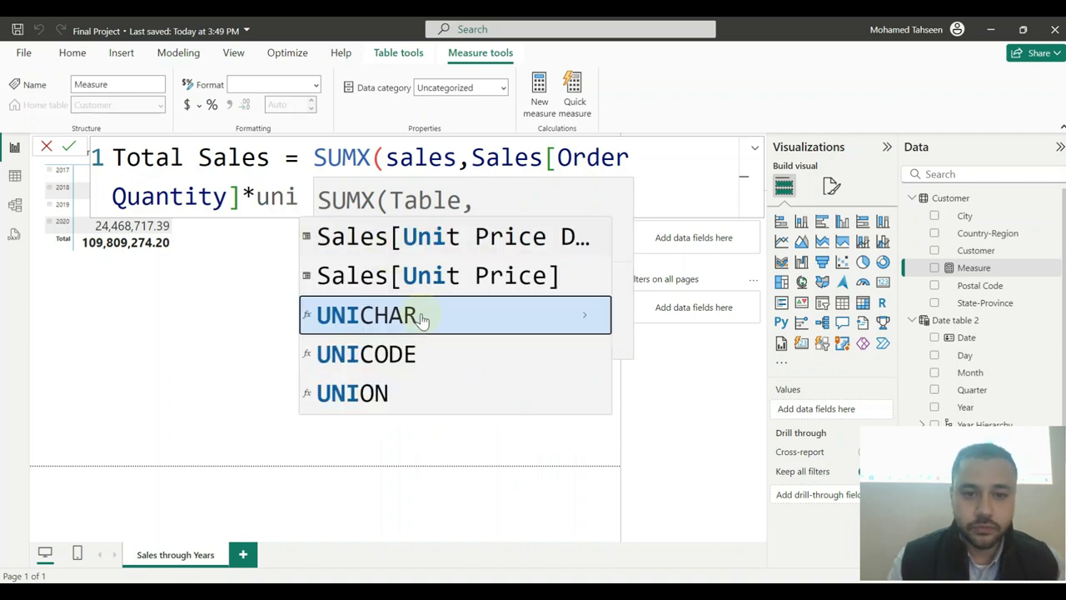
pyautogui.click(456, 275)
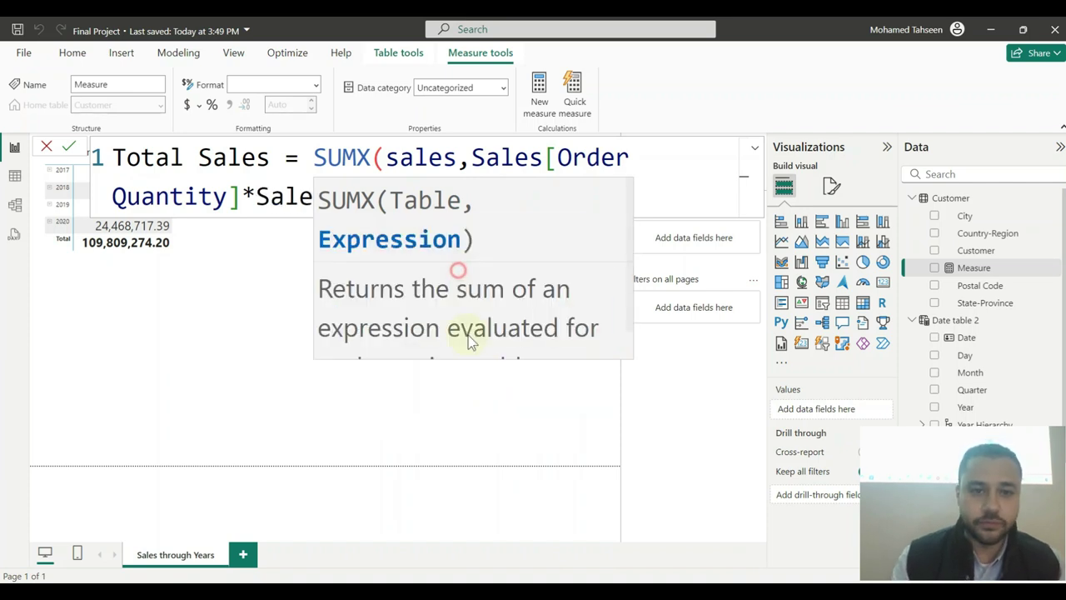
pyautogui.click(560, 204)
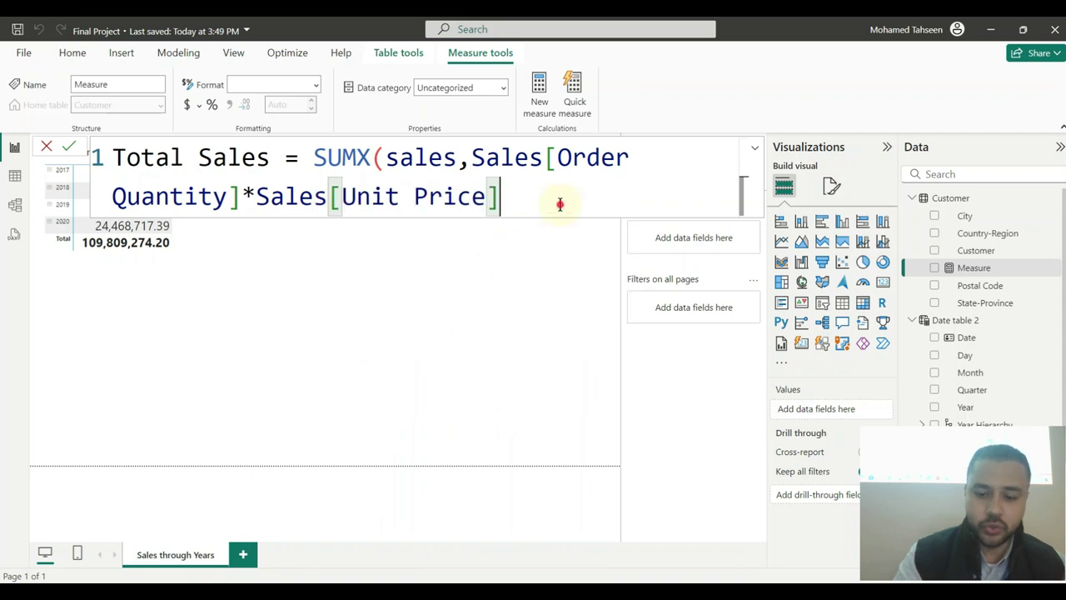
pyautogui.write(')')
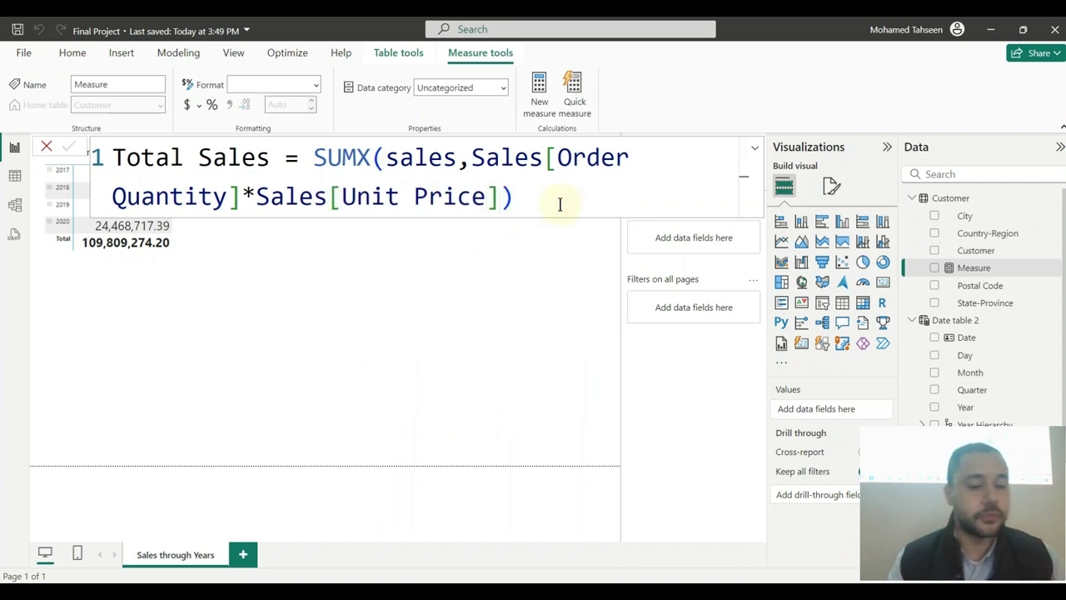
pyautogui.press('Return')
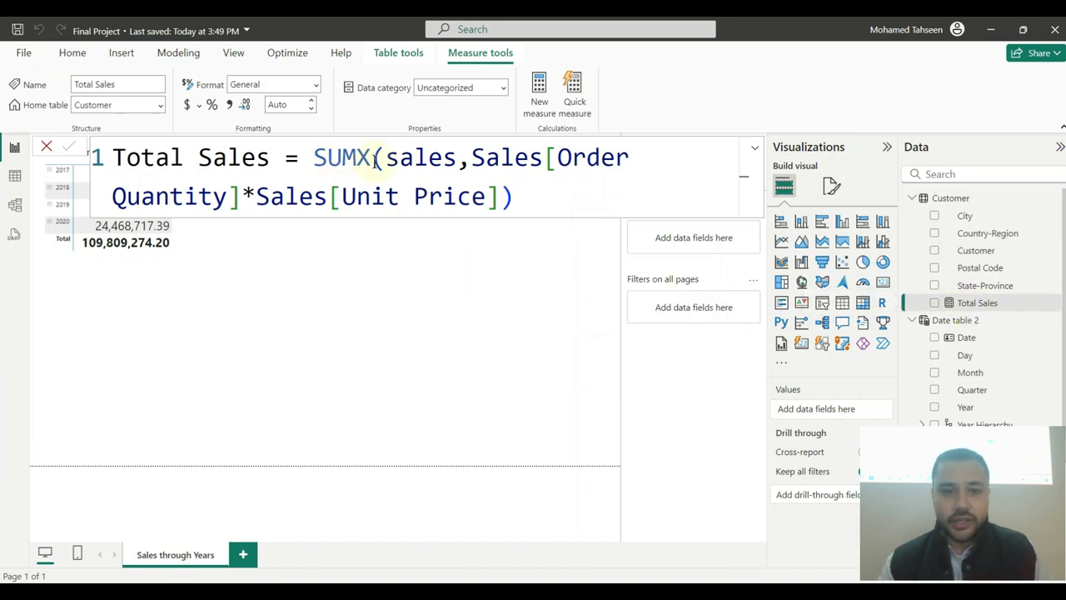
# - Split the Total Sales formula so the multiplication expression starts on a second line, and commit it
pyautogui.click(469, 158)
pyautogui.hotkey('shift', 'Return')
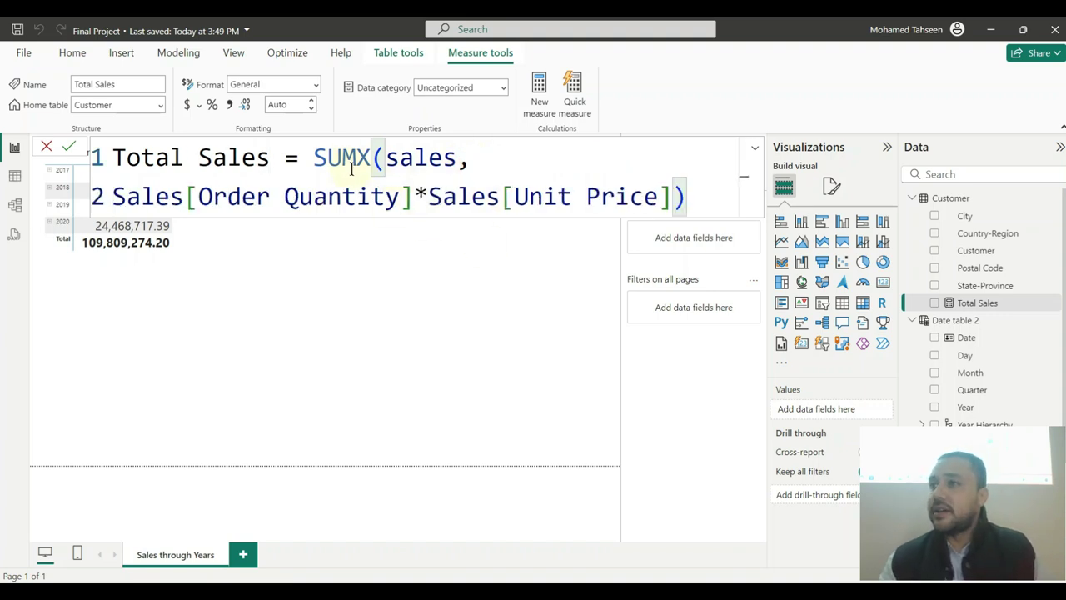
pyautogui.click(414, 158)
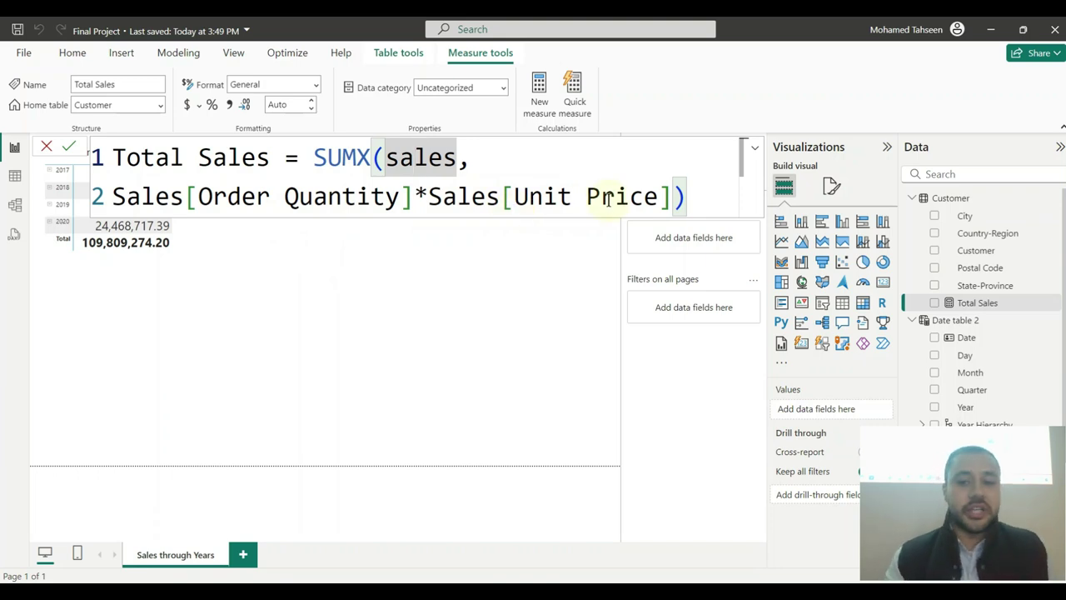
pyautogui.press('Return')
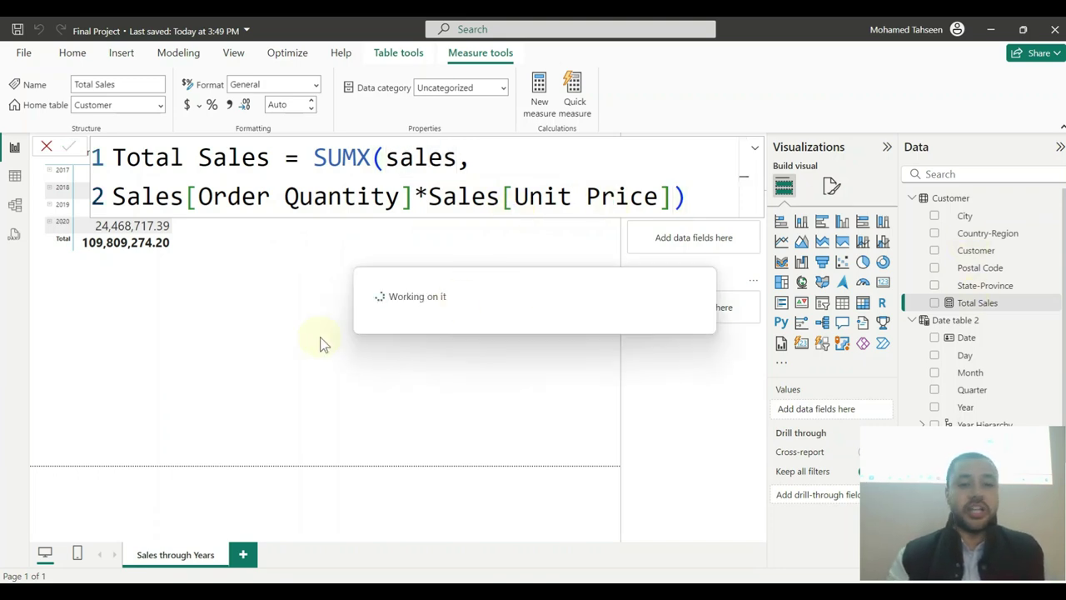
pyautogui.click(391, 347)
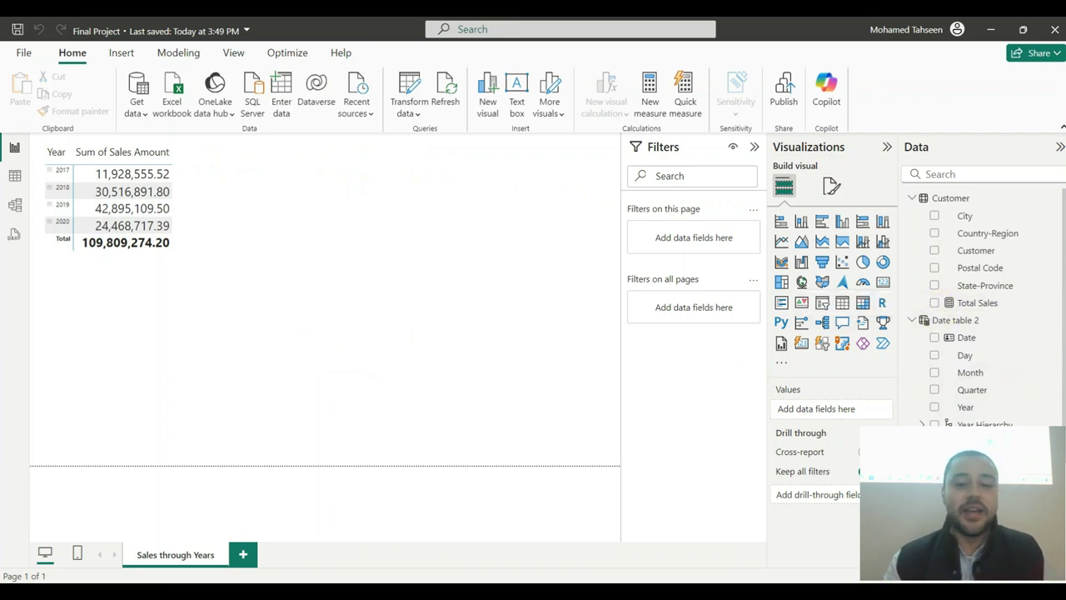
# - Switch to the Final Project PDF, read task 20 on formatting Sales and Total Sales, and return to Power BI
pyautogui.hotkey('alt', 'Tab')
pyautogui.scroll(-1, 453, 393)
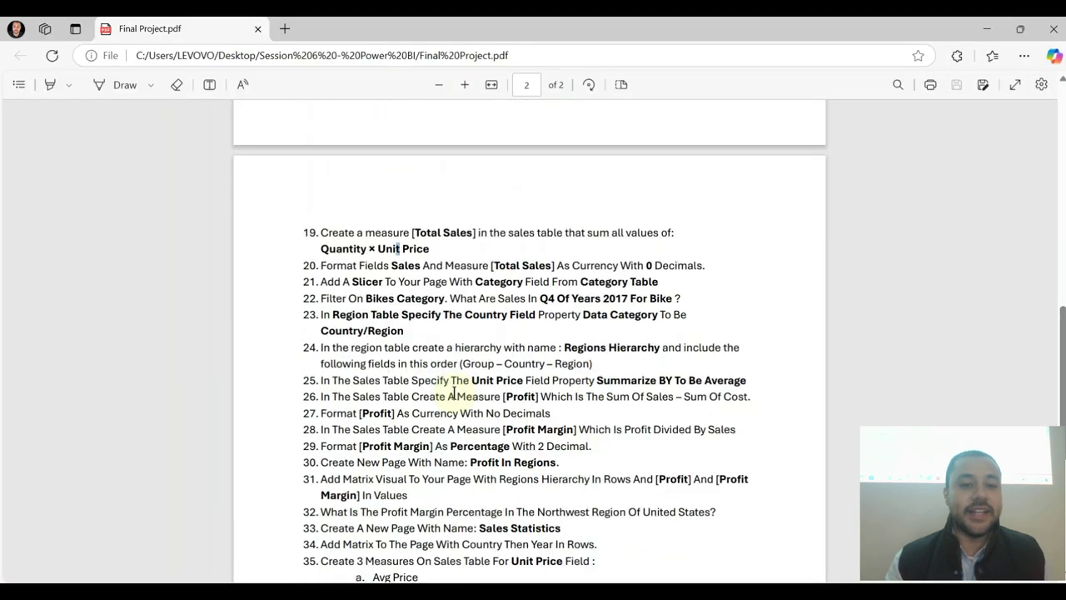
pyautogui.moveTo(356, 267); pyautogui.dragTo(327, 276)
pyautogui.moveTo(395, 268); pyautogui.dragTo(641, 265)
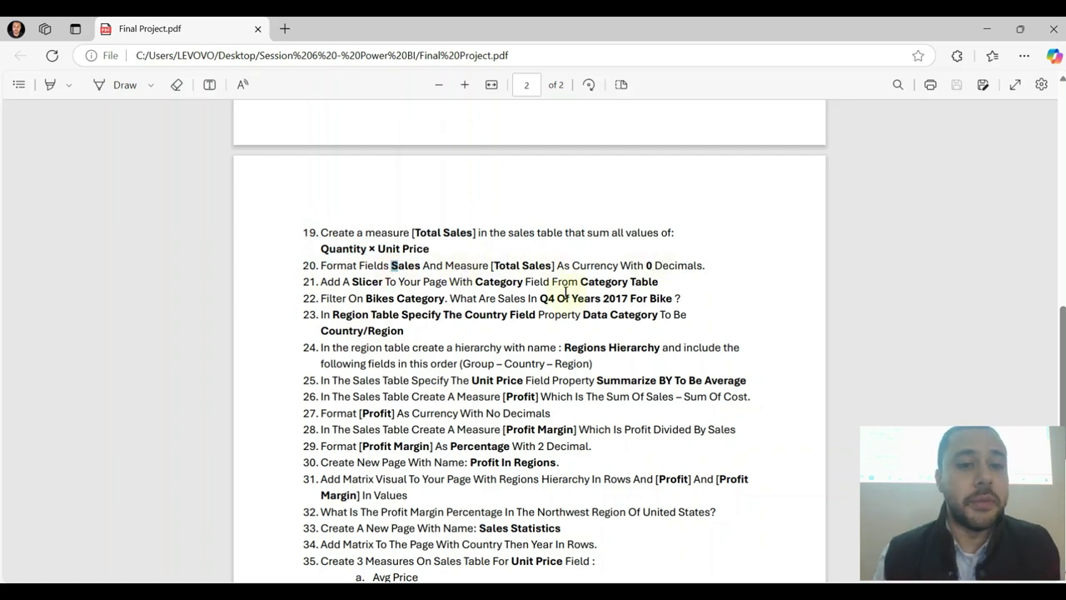
pyautogui.moveTo(322, 265); pyautogui.dragTo(608, 265)
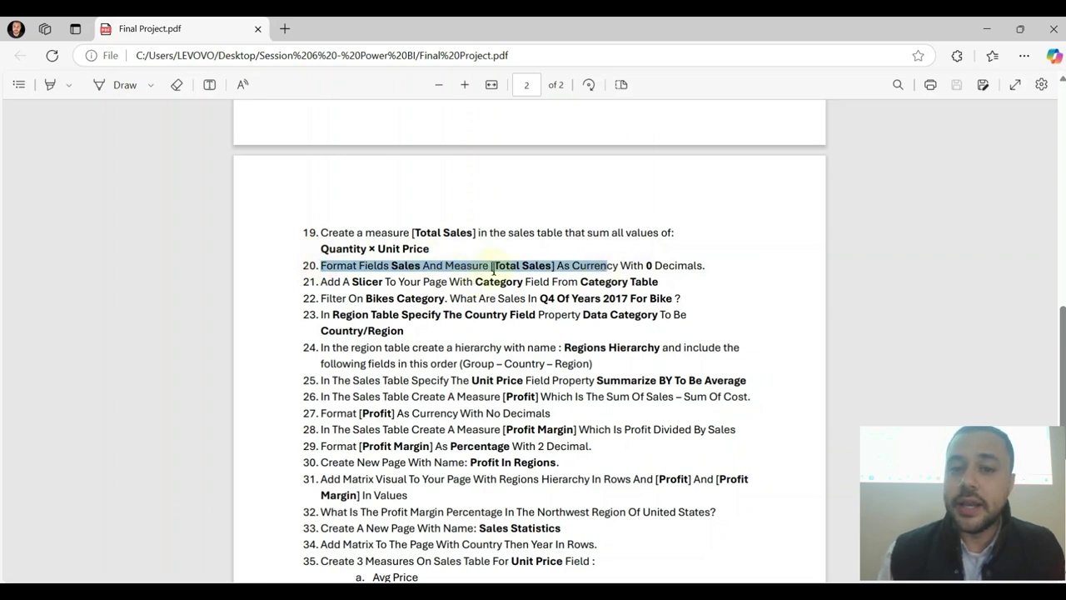
pyautogui.click(996, 27)
# - Format the Total Sales measure as Currency with 0 decimal places
pyautogui.click(991, 304)
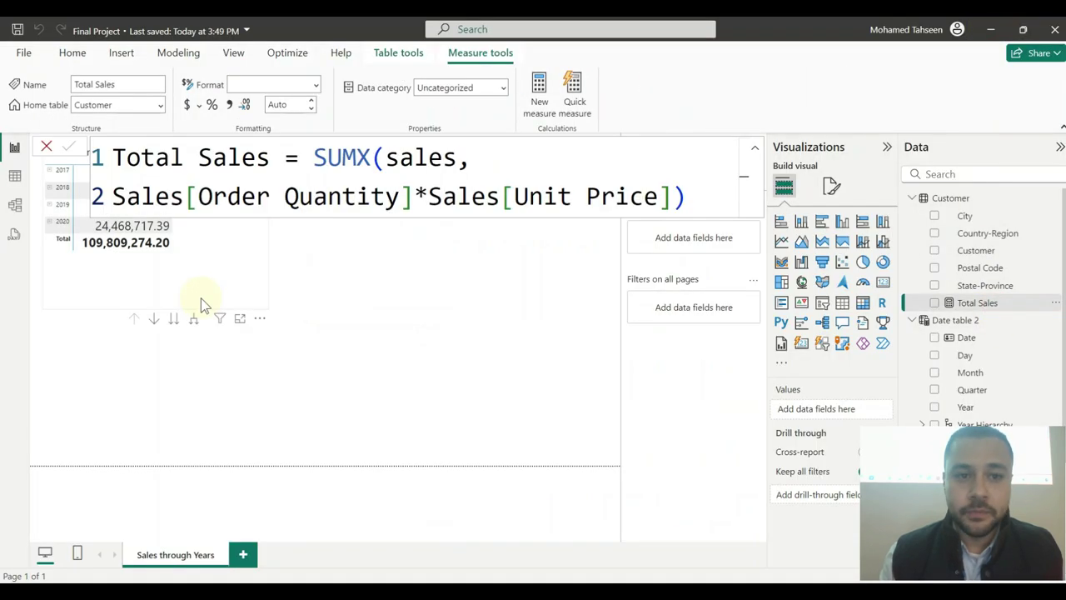
pyautogui.click(317, 86)
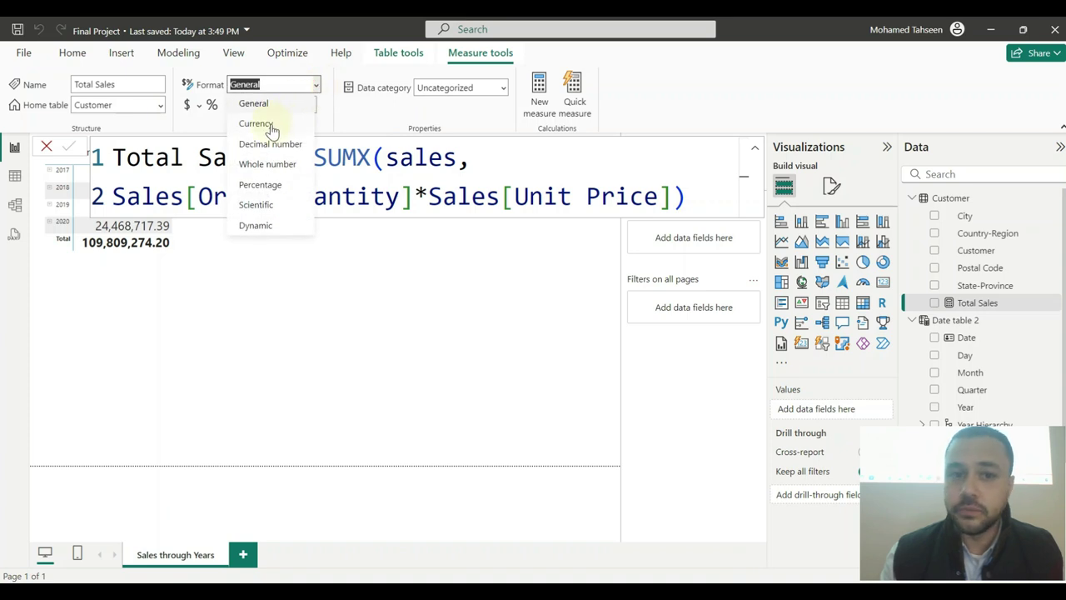
pyautogui.click(271, 125)
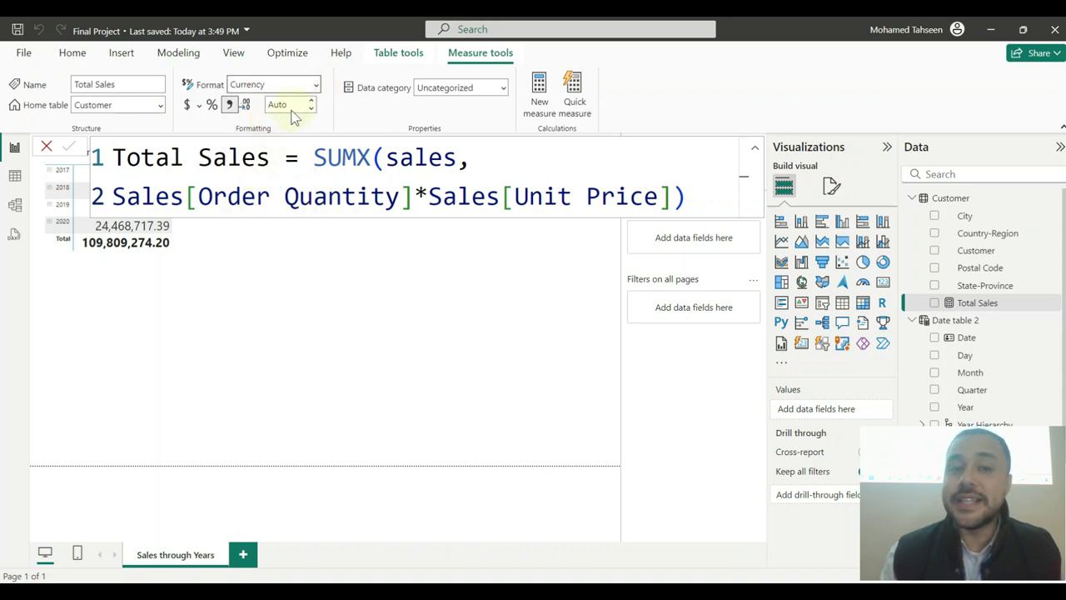
pyautogui.click(286, 106)
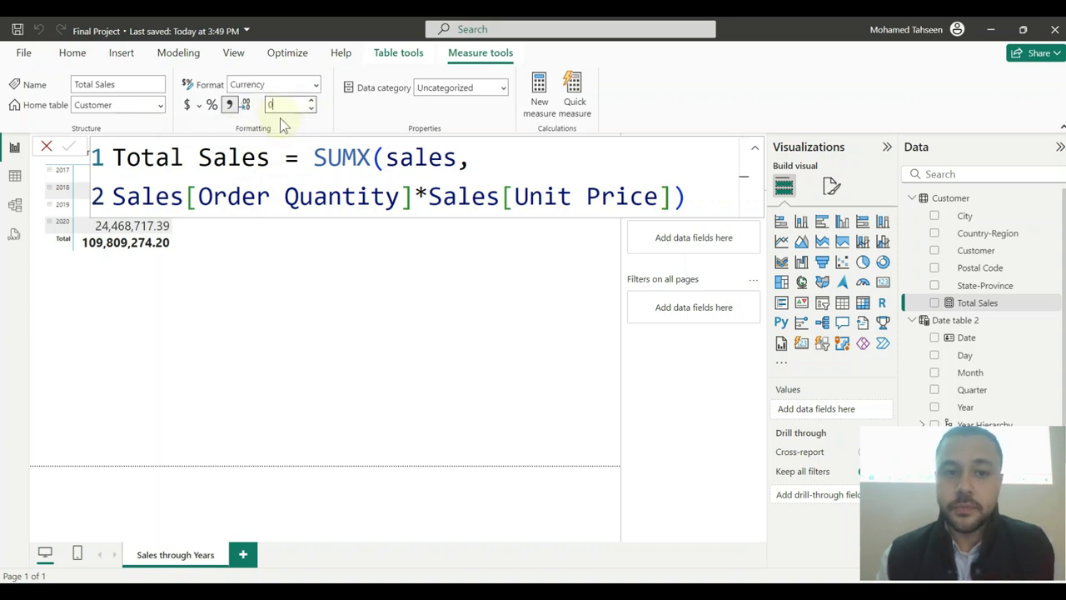
pyautogui.click(311, 108)
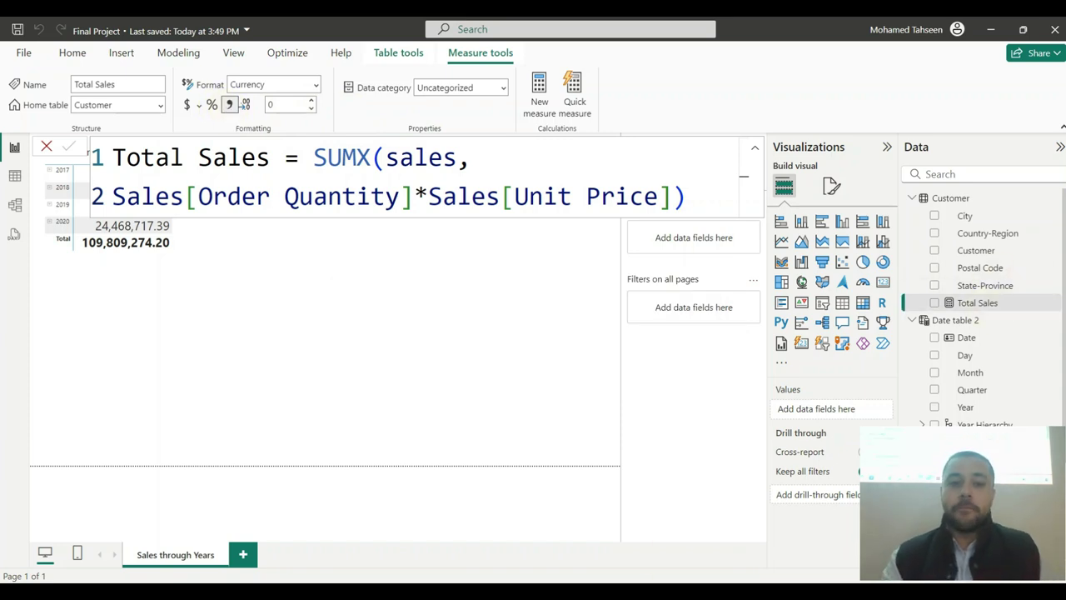
# - Read task 21 on the Category slicer in the Final Project PDF, then return to Power BI and collapse the Customer table
pyautogui.hotkey('alt', 'Tab')
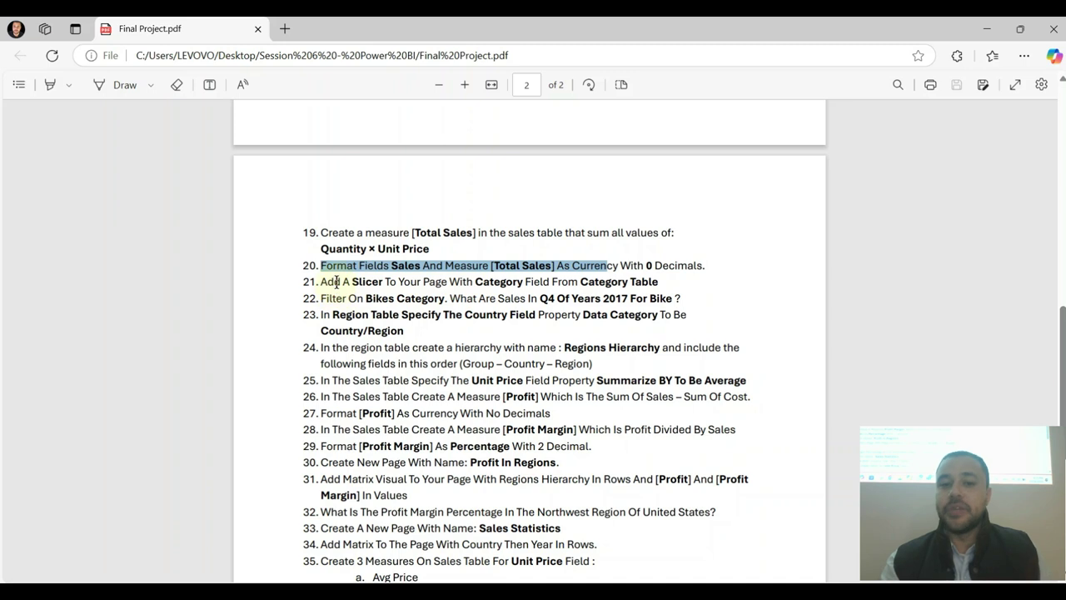
pyautogui.moveTo(326, 282); pyautogui.dragTo(535, 284)
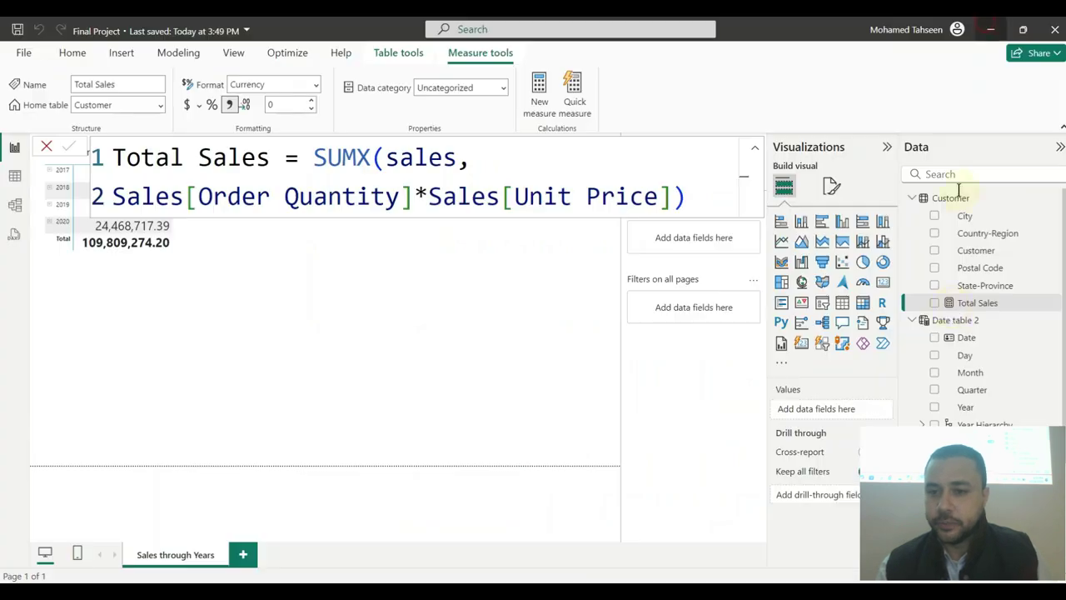
pyautogui.click(987, 29)
pyautogui.click(914, 199)
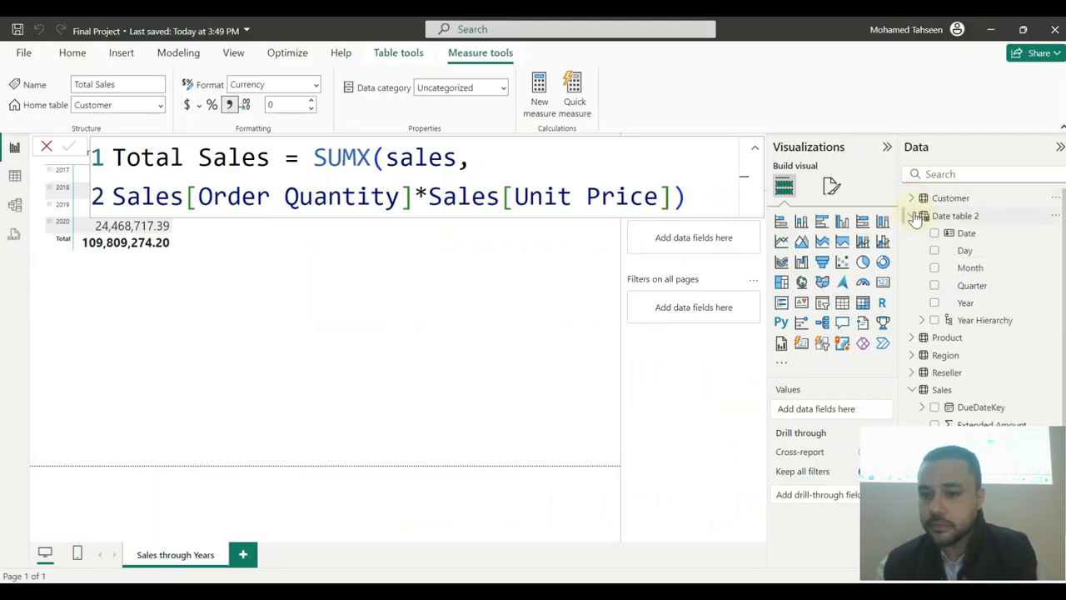
# - Collapse Date table 2 and Sales, then add an empty slicer to the page's upper right, slightly narrower than its default width
pyautogui.click(914, 216)
pyautogui.click(913, 285)
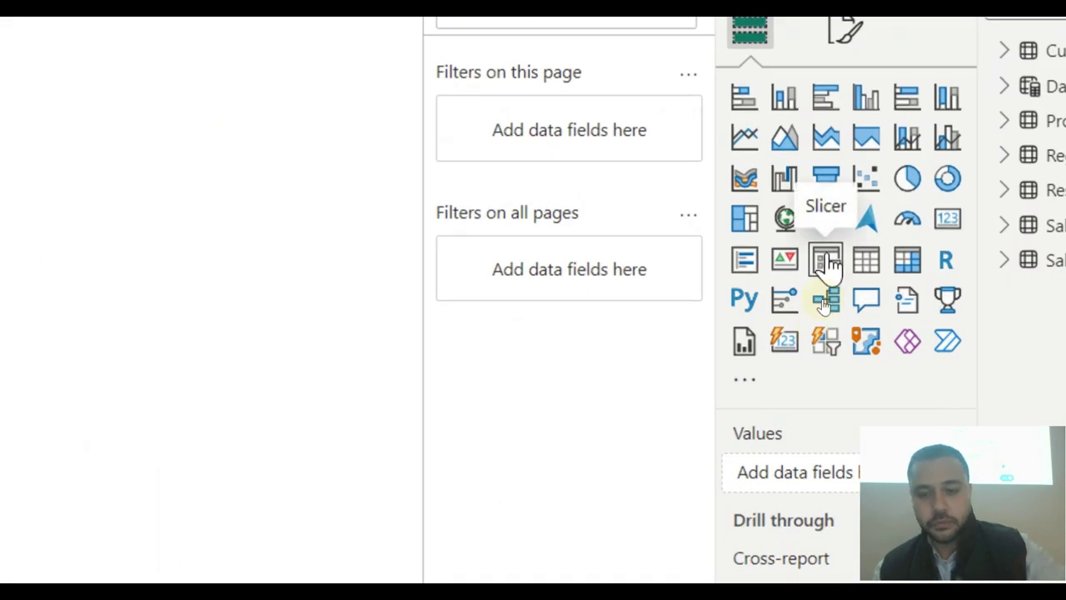
pyautogui.click(827, 263)
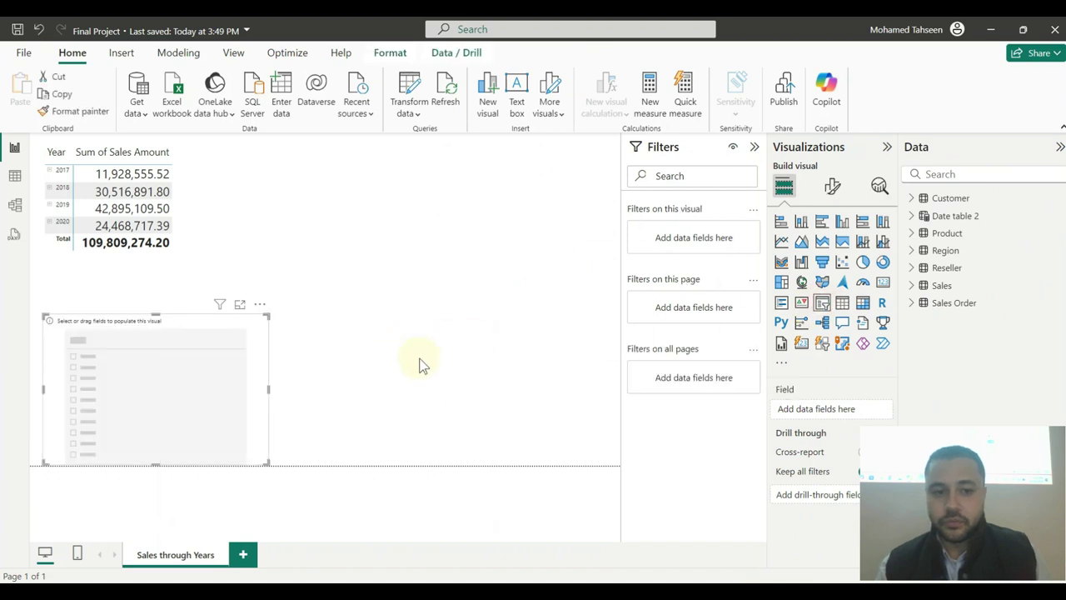
pyautogui.moveTo(204, 359); pyautogui.dragTo(529, 197)
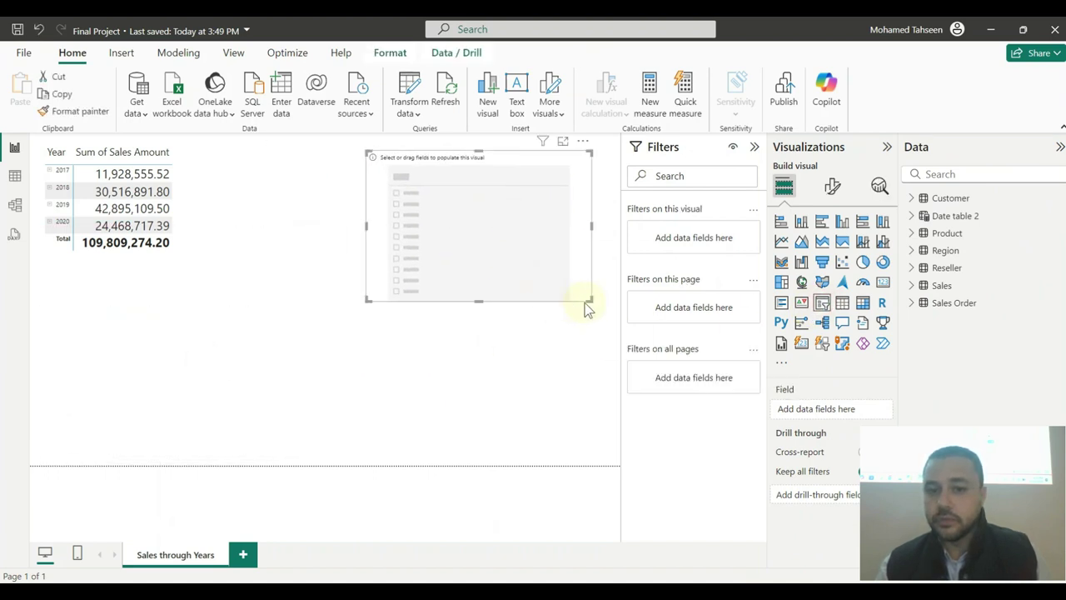
pyautogui.moveTo(583, 305); pyautogui.dragTo(547, 313)
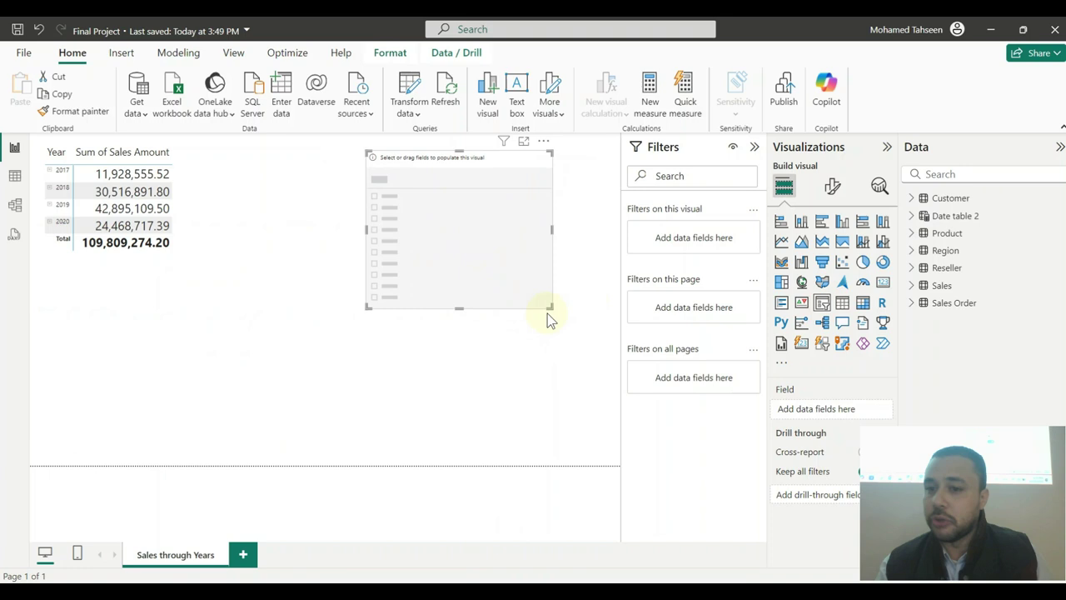
pyautogui.click(820, 346)
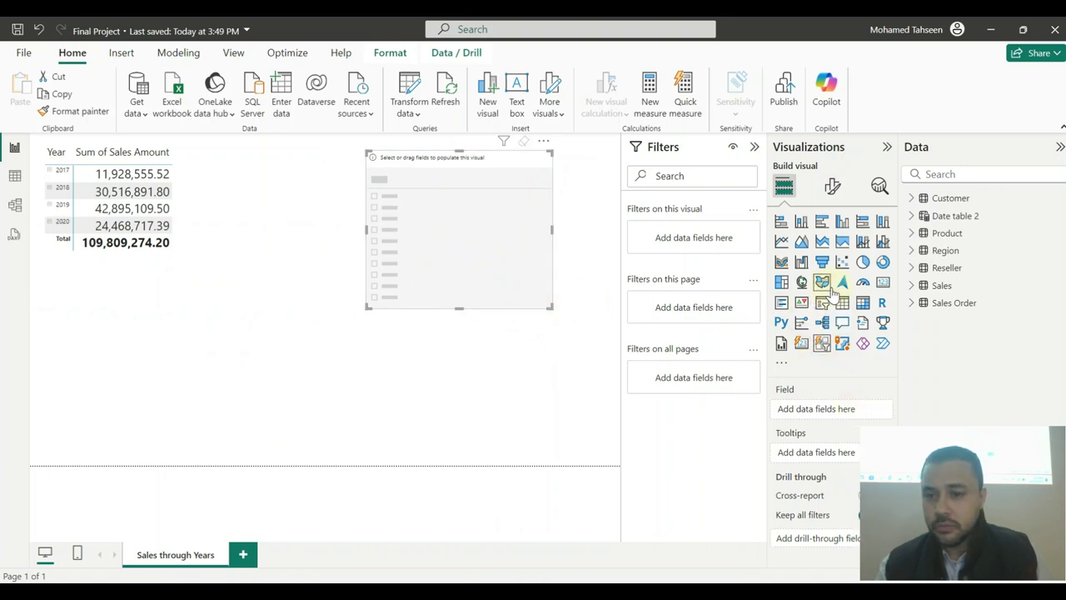
pyautogui.click(823, 303)
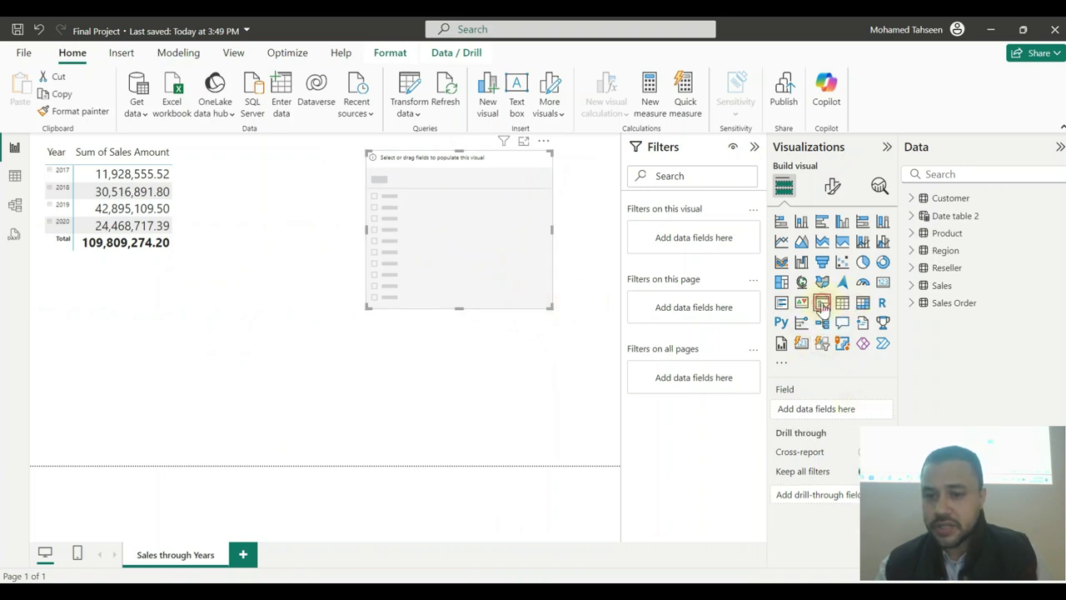
pyautogui.click(825, 345)
pyautogui.click(479, 249)
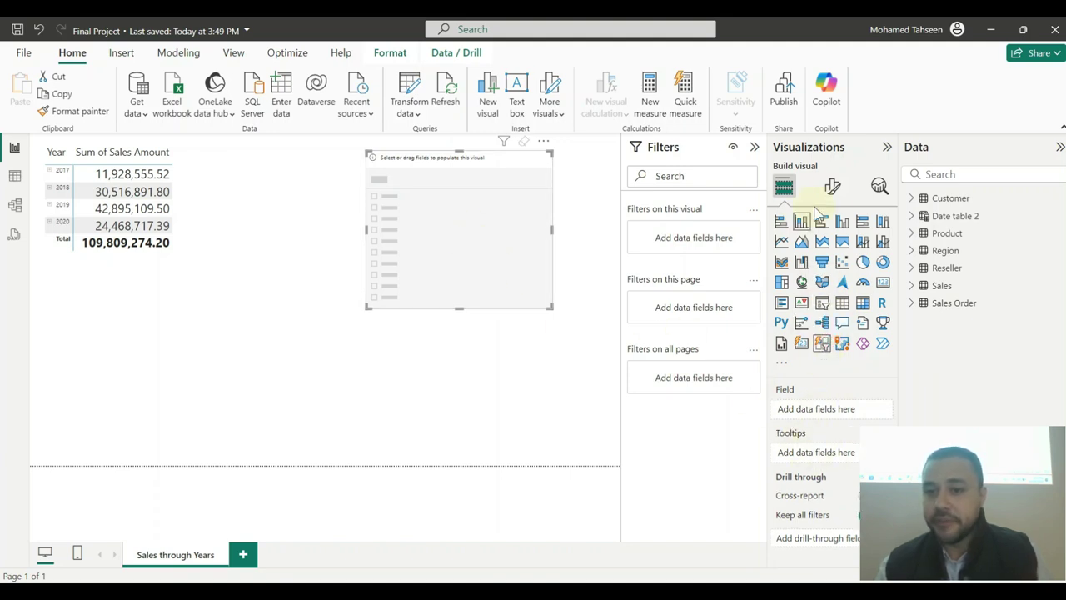
pyautogui.click(833, 186)
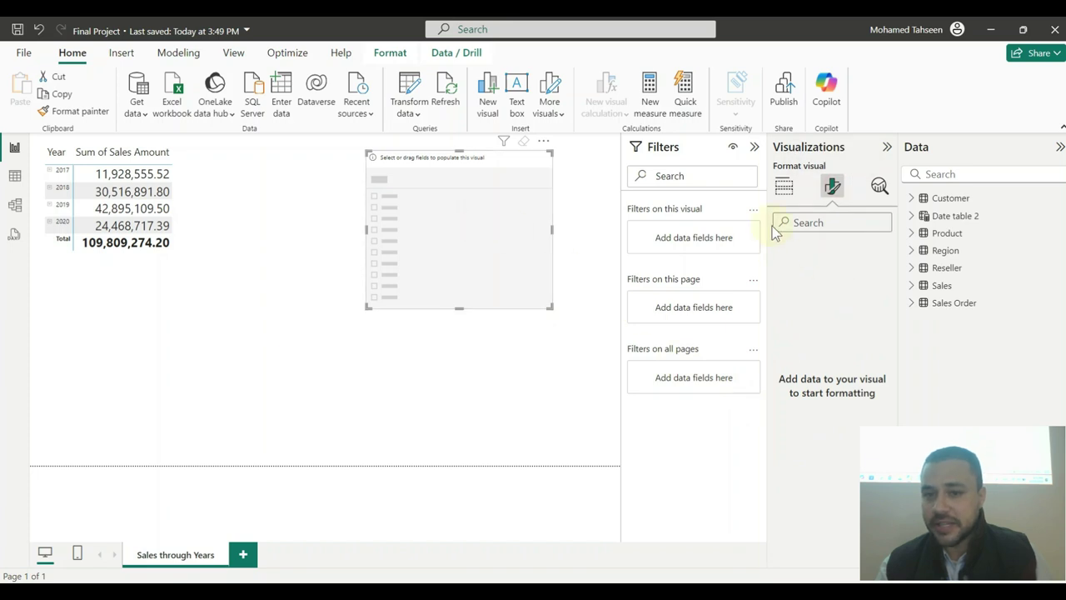
pyautogui.click(783, 186)
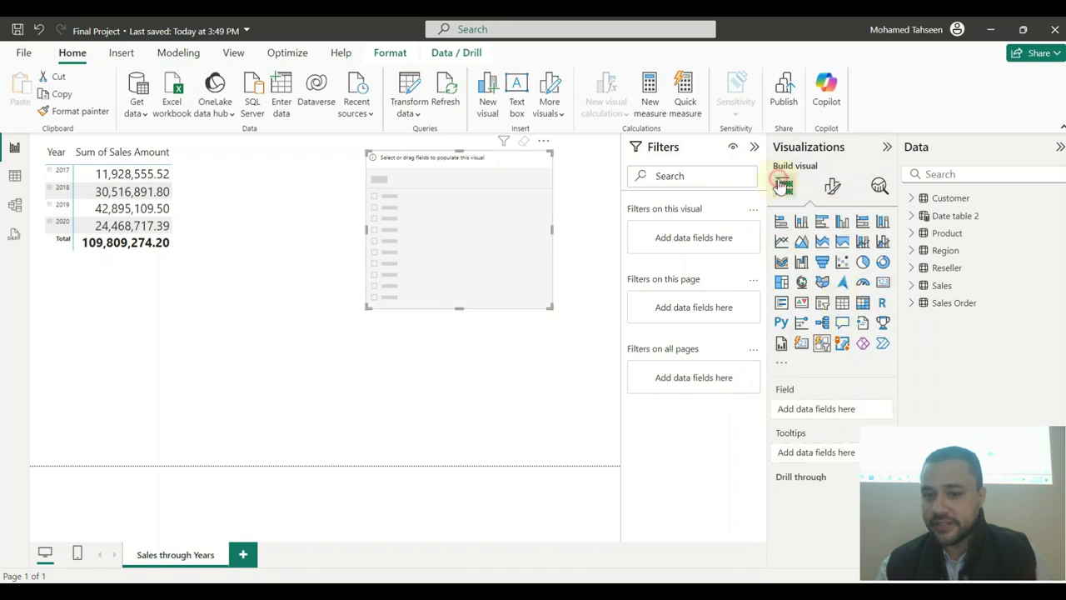
pyautogui.click(824, 305)
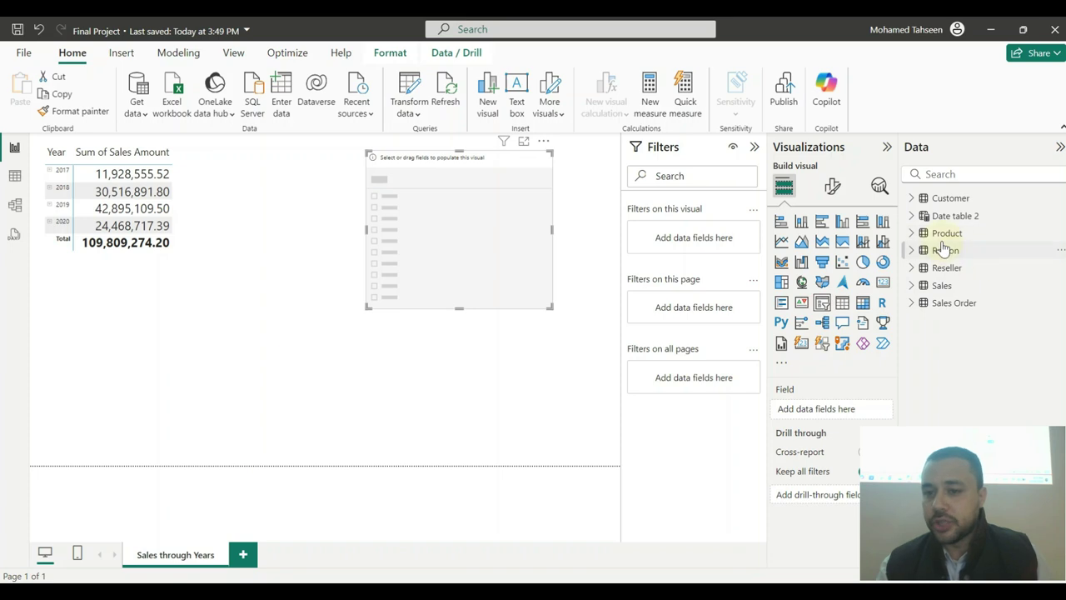
# - Fill the slicer with the Category field from the Product table and set the font size of its values to 18
pyautogui.click(916, 233)
pyautogui.moveTo(973, 250); pyautogui.dragTo(533, 283)
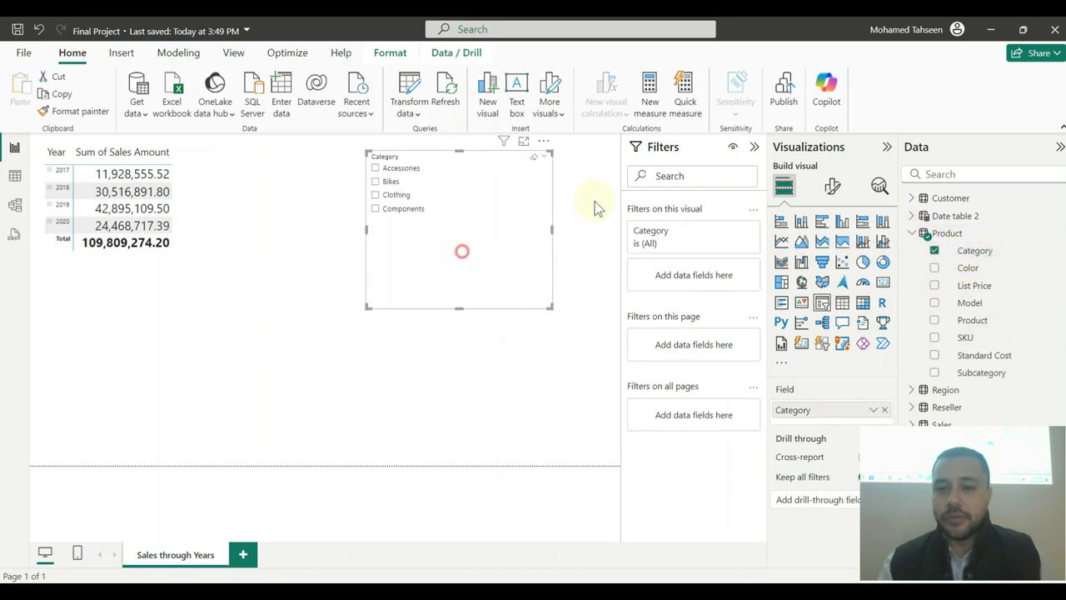
pyautogui.click(832, 185)
pyautogui.click(787, 345)
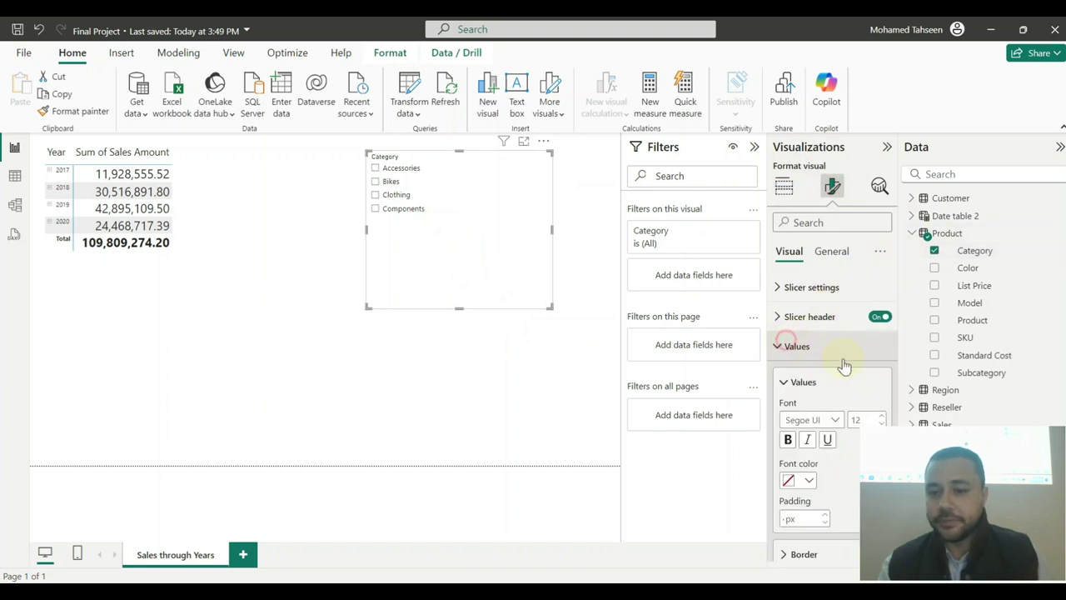
pyautogui.click(882, 415)
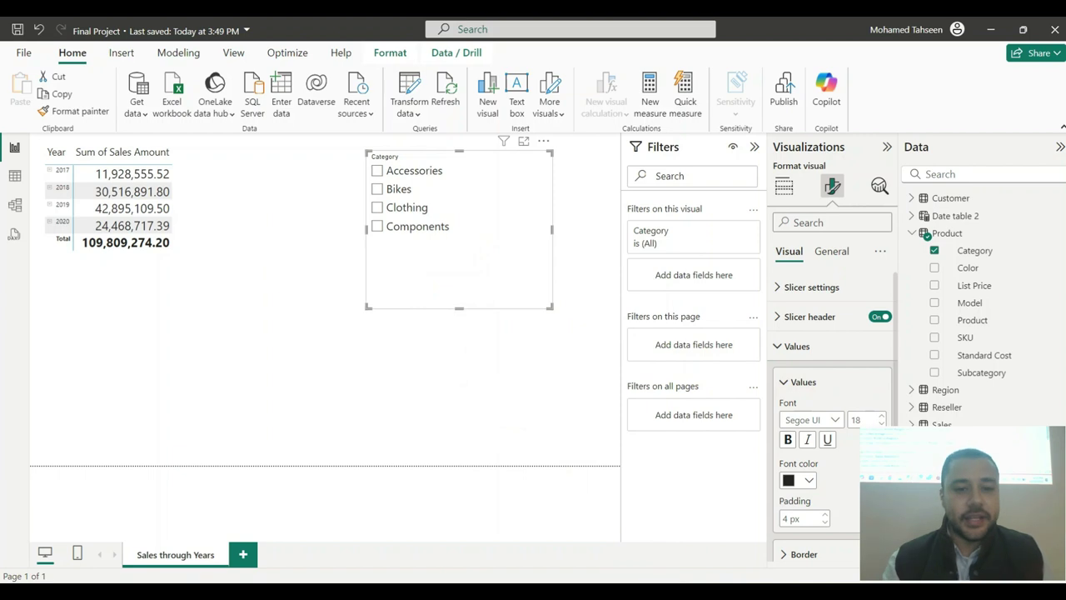
# - Consult task 22 in the Final Project PDF, then filter the Power BI page to Bikes and expand 2017 into quarters in the matrix
pyautogui.hotkey('alt', 'Tab')
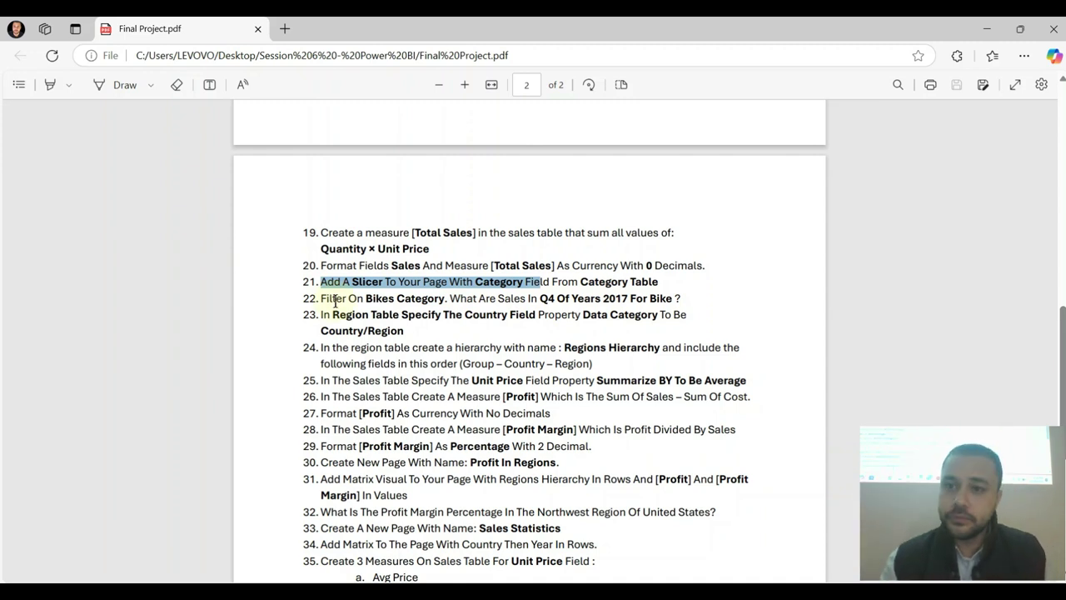
pyautogui.click(980, 38)
pyautogui.click(379, 189)
pyautogui.click(49, 170)
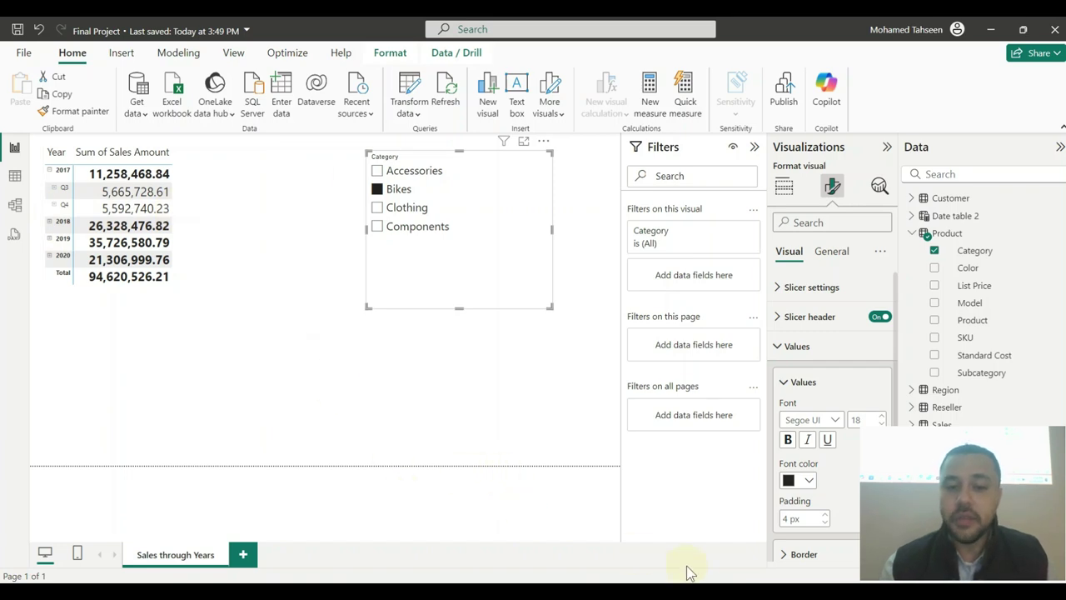
# - Switch to the Final Project PDF, read task 23 on the Country field's data category, and return to Power BI
pyautogui.hotkey('alt', 'Tab')
pyautogui.moveTo(322, 298); pyautogui.dragTo(729, 310)
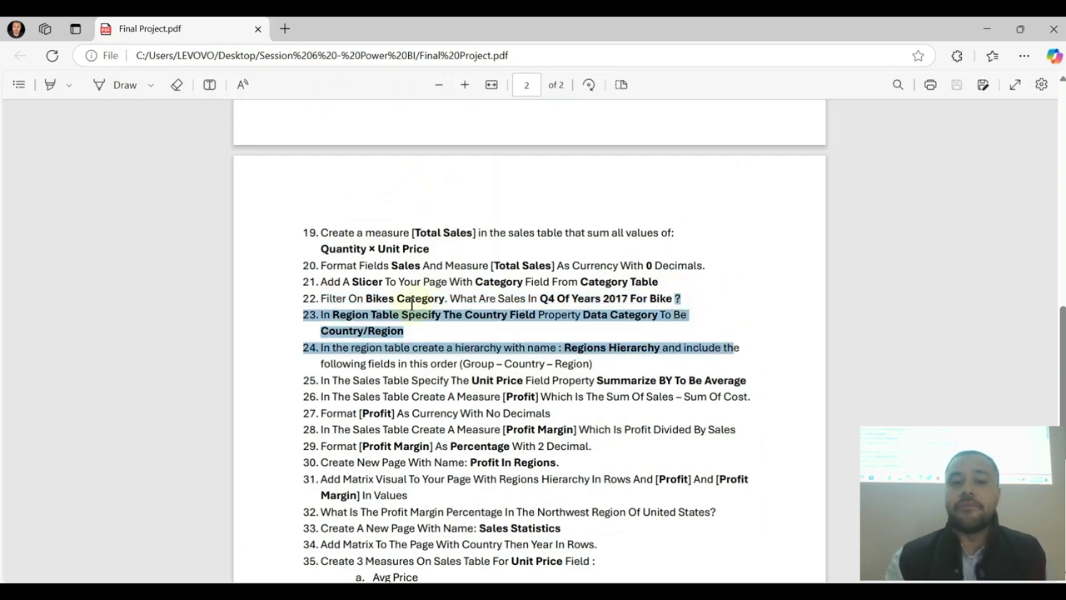
pyautogui.click(395, 325)
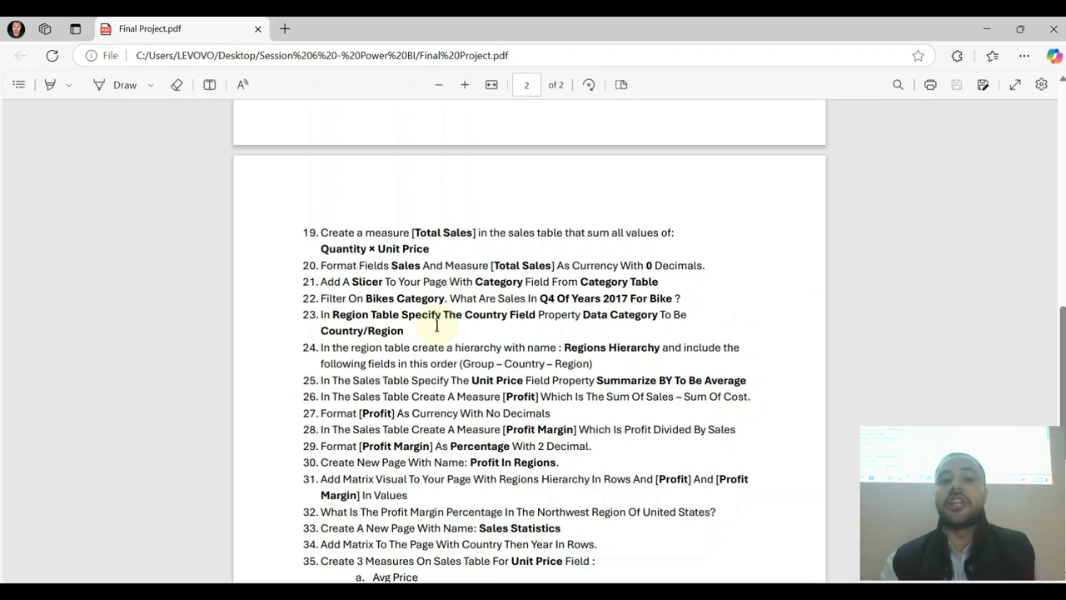
pyautogui.moveTo(334, 314); pyautogui.dragTo(490, 315)
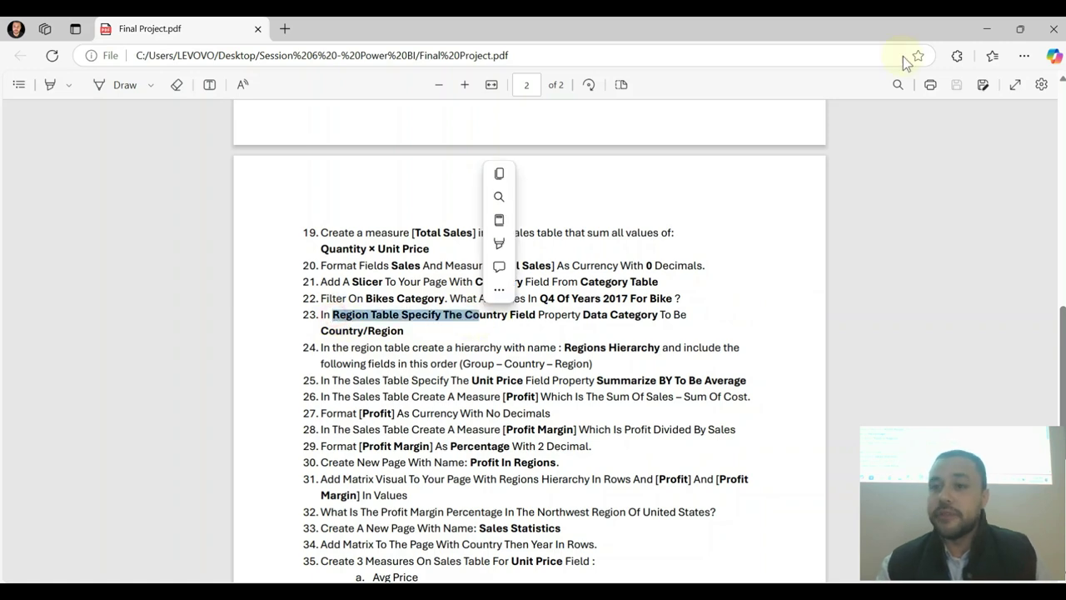
pyautogui.click(986, 29)
# - Show the Region table's data in Table view, with the Product, Customer and Sales tables collapsed in the field list
pyautogui.click(233, 408)
pyautogui.click(911, 233)
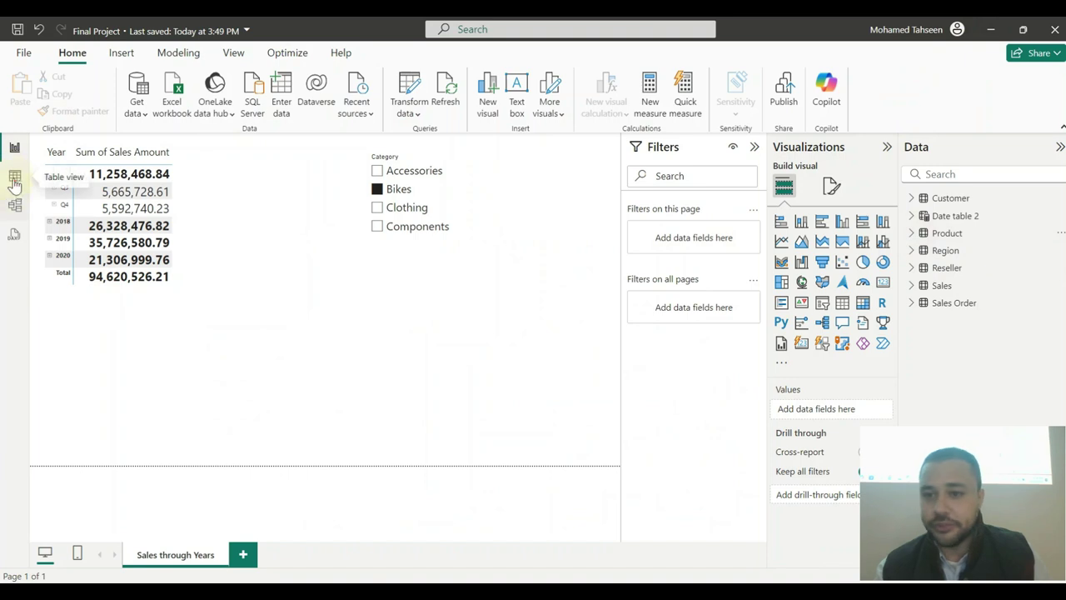
pyautogui.click(15, 179)
pyautogui.click(950, 197)
pyautogui.scroll(1, 924, 249)
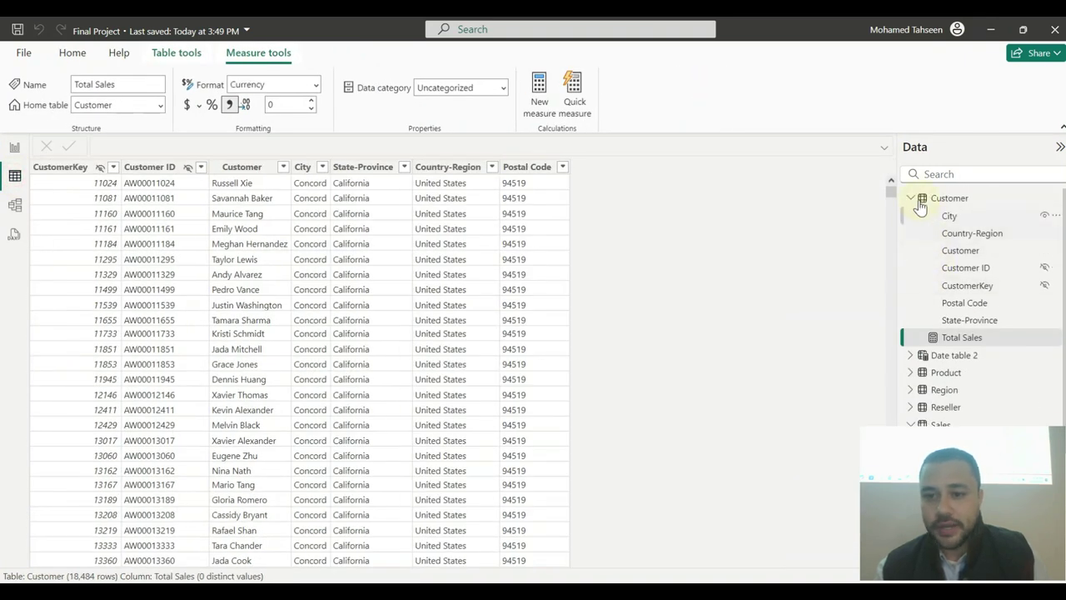
pyautogui.click(916, 200)
pyautogui.click(911, 285)
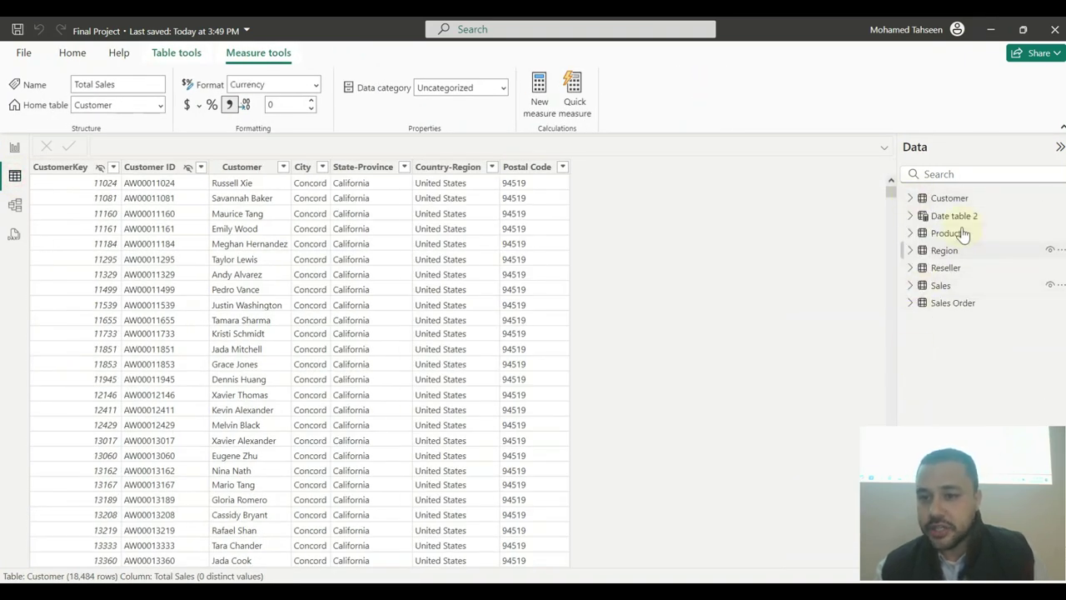
pyautogui.click(942, 250)
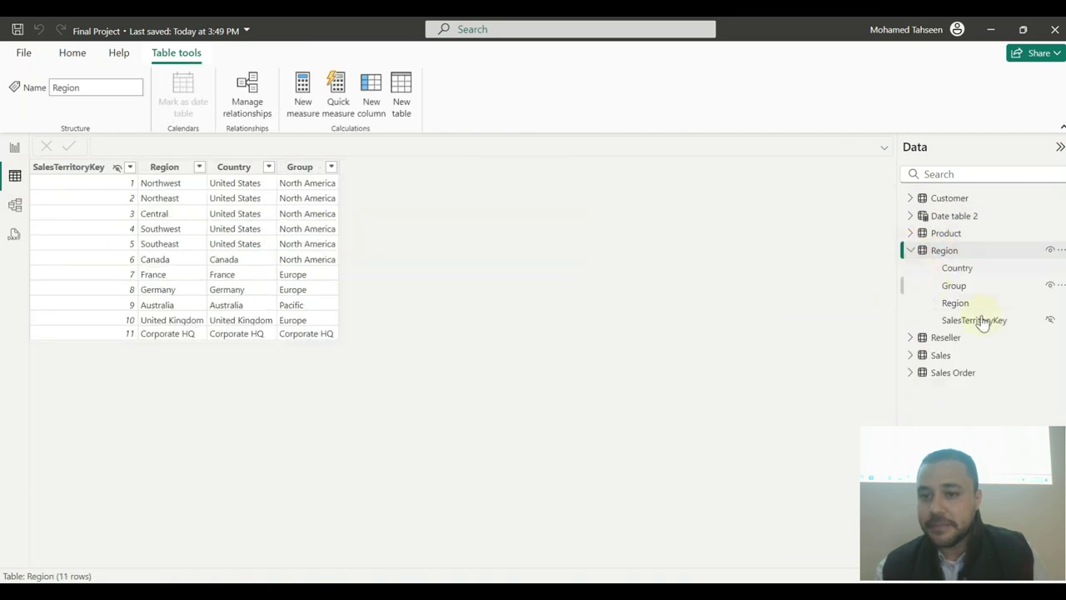
pyautogui.click(958, 303)
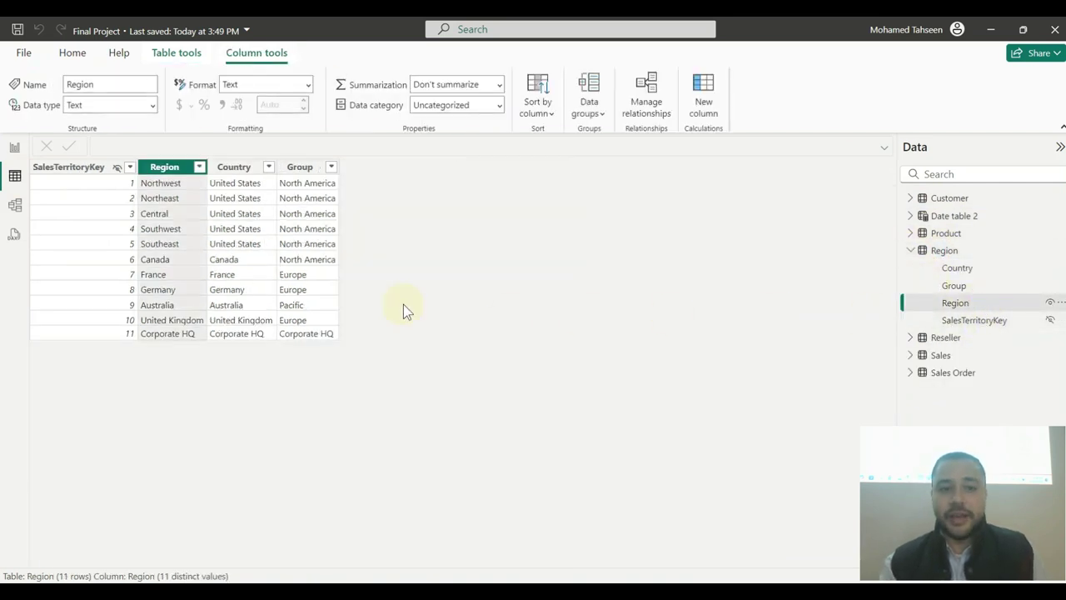
# - Set the data category of the Region table's Country column to County and review the available categories
pyautogui.click(238, 167)
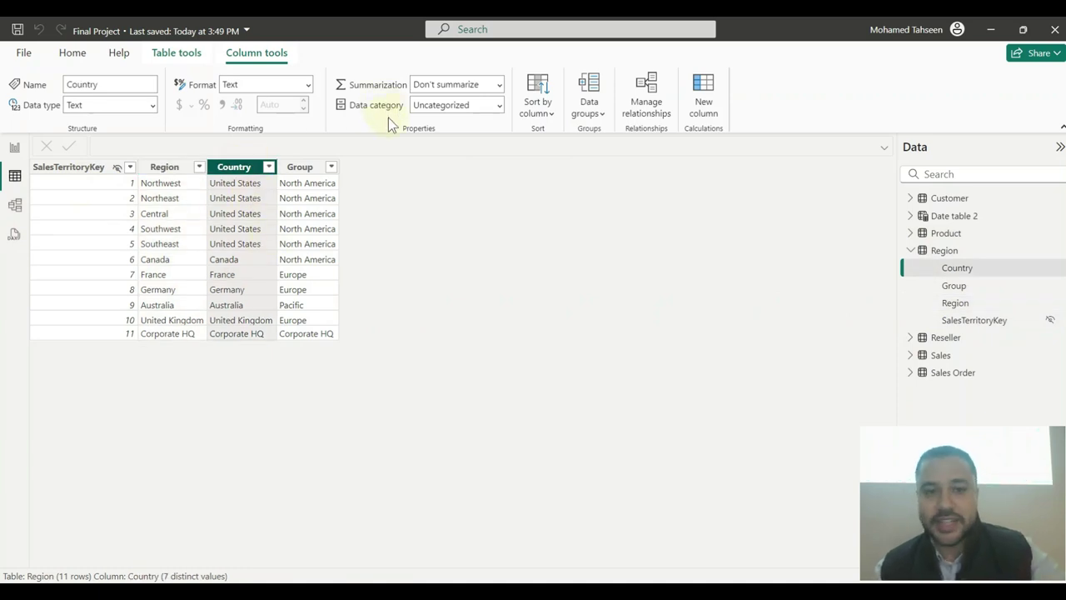
pyautogui.click(450, 105)
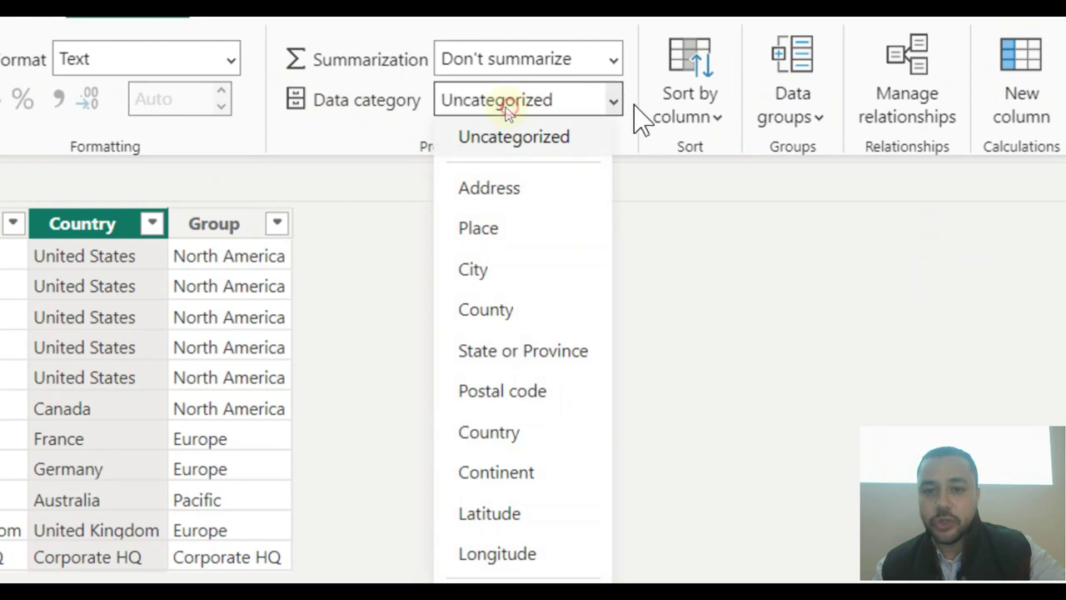
pyautogui.click(614, 101)
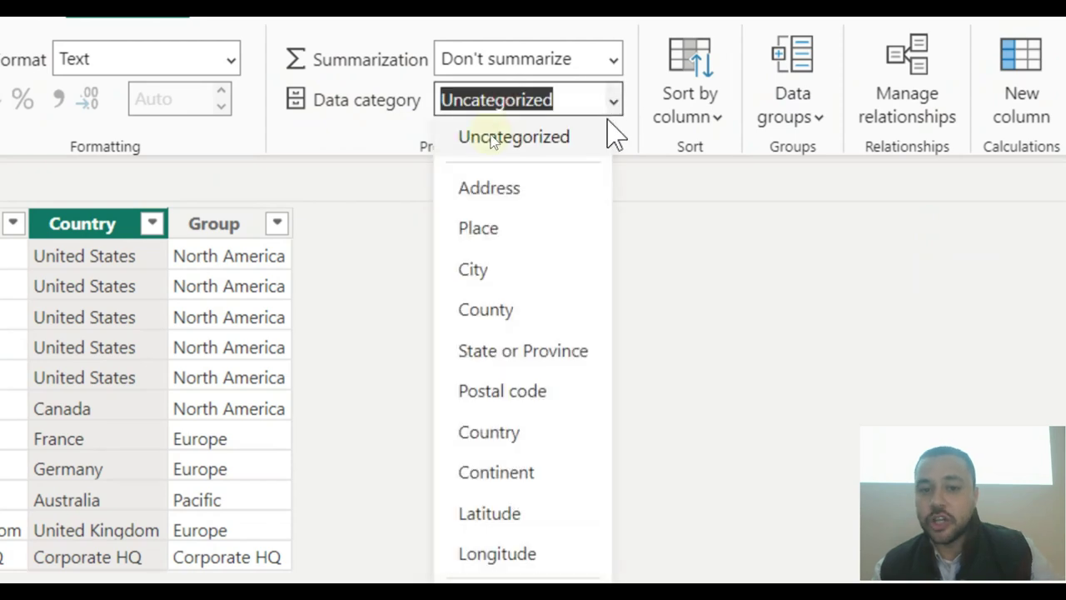
pyautogui.press('Escape')
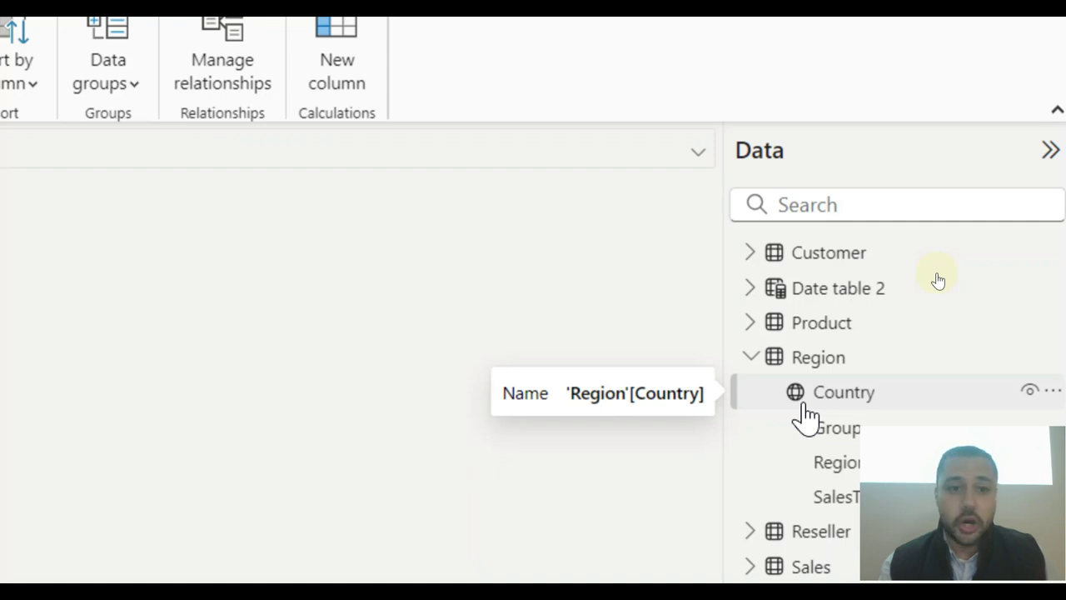
pyautogui.click(805, 405)
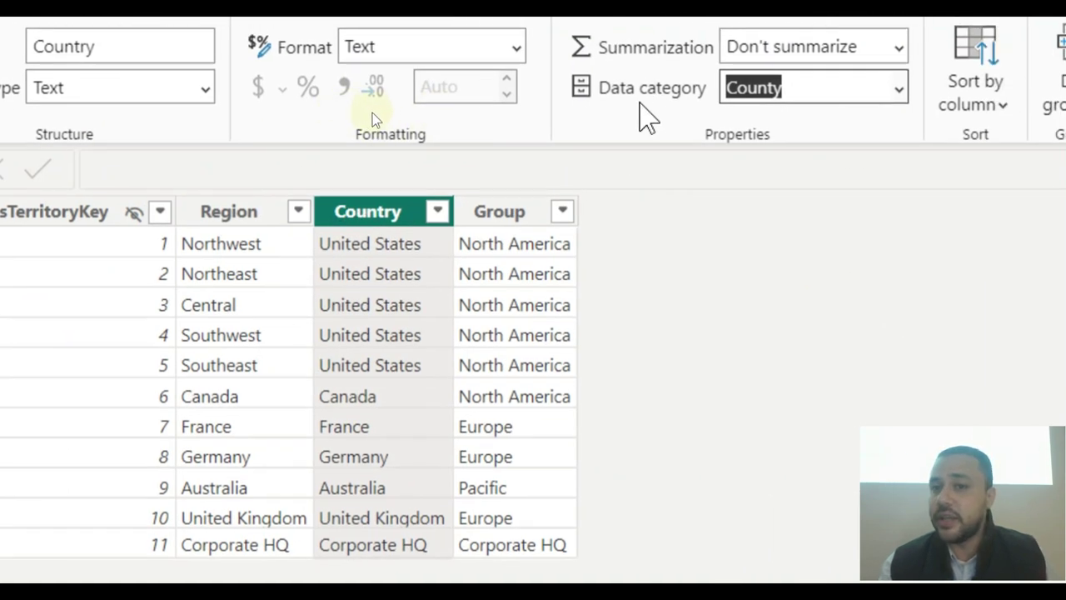
pyautogui.click(899, 90)
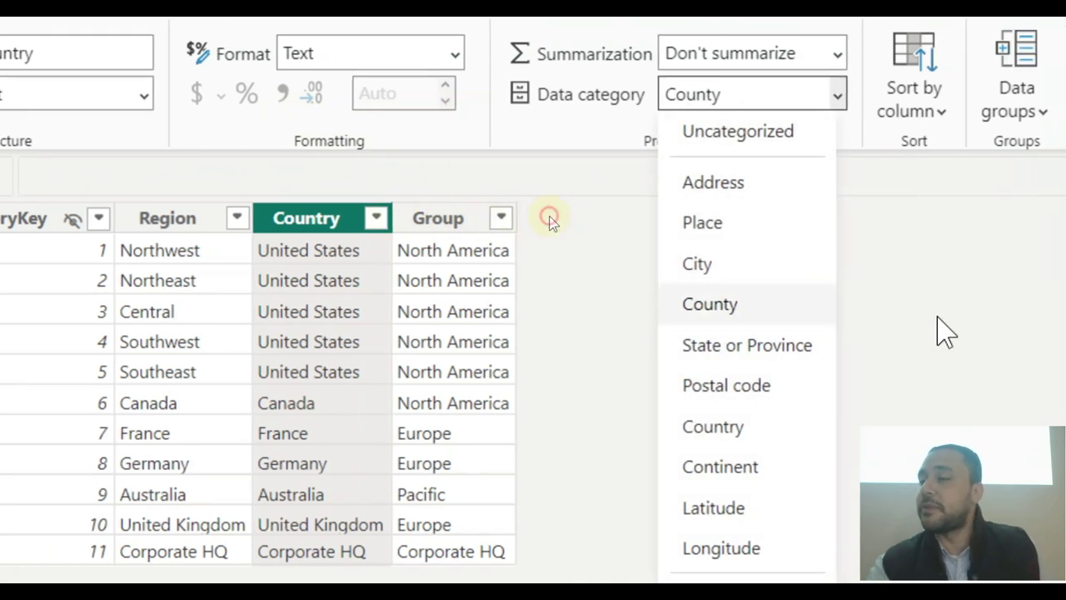
pyautogui.click(549, 221)
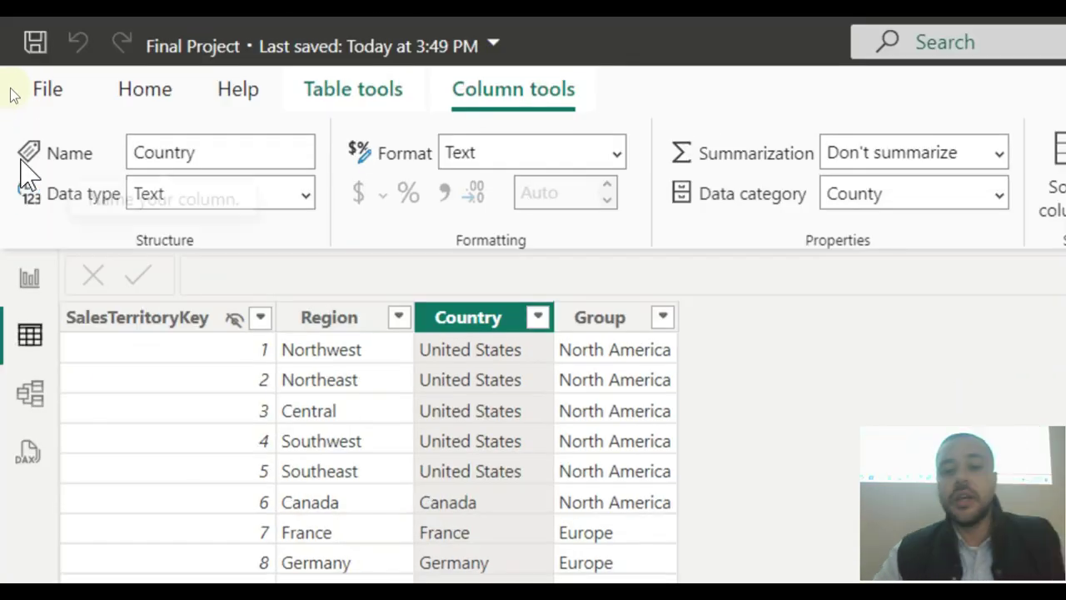
# - Switch to the Final Project PDF, read task 24 on creating the Regions Hierarchy, and return to Power BI
pyautogui.hotkey('alt', 'Tab')
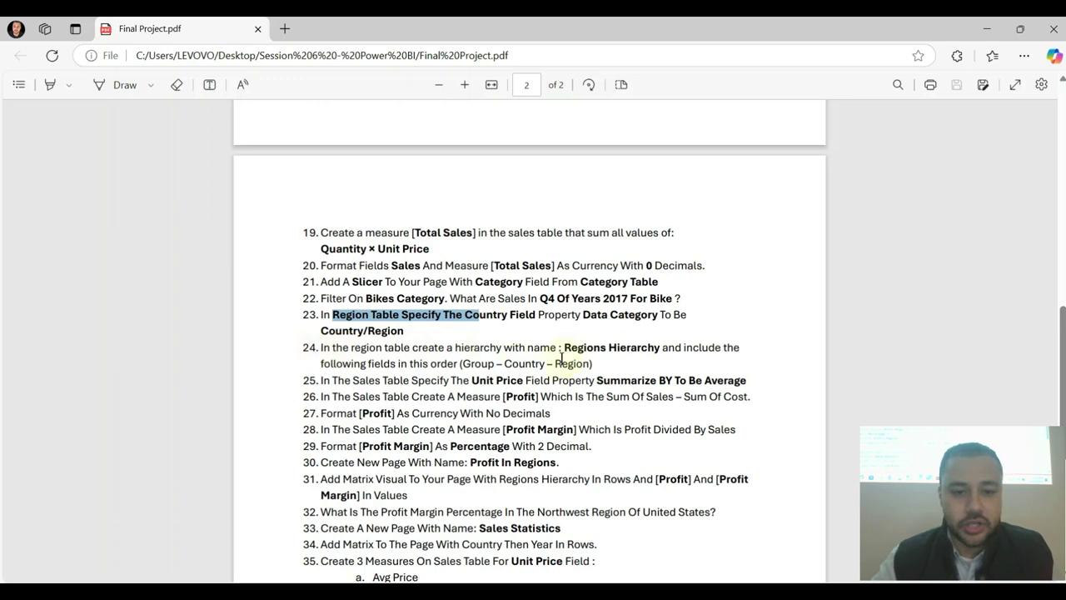
pyautogui.moveTo(320, 349); pyautogui.dragTo(550, 356)
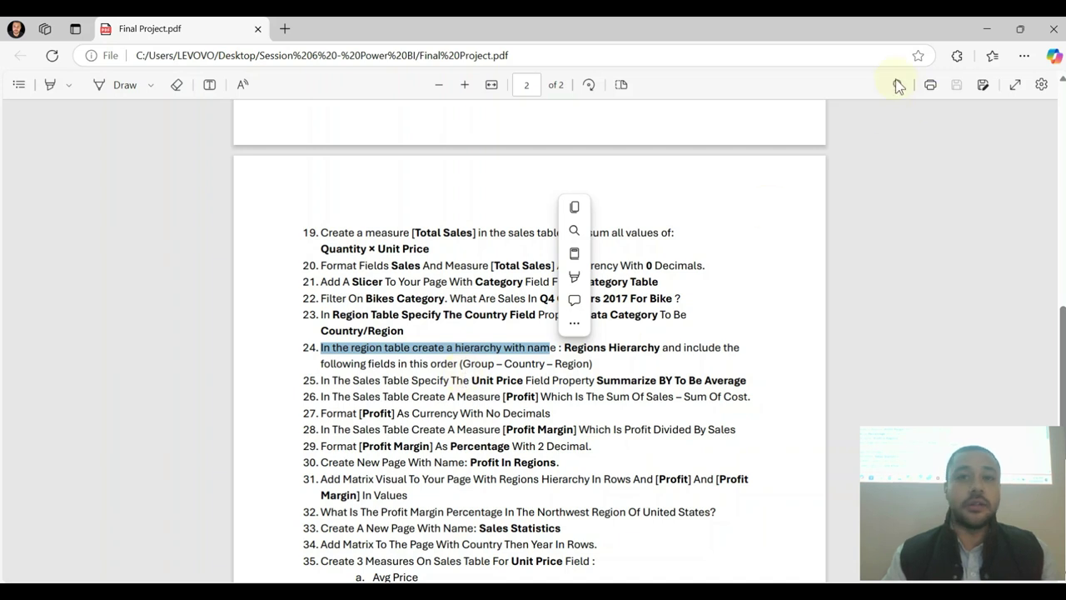
pyautogui.click(991, 30)
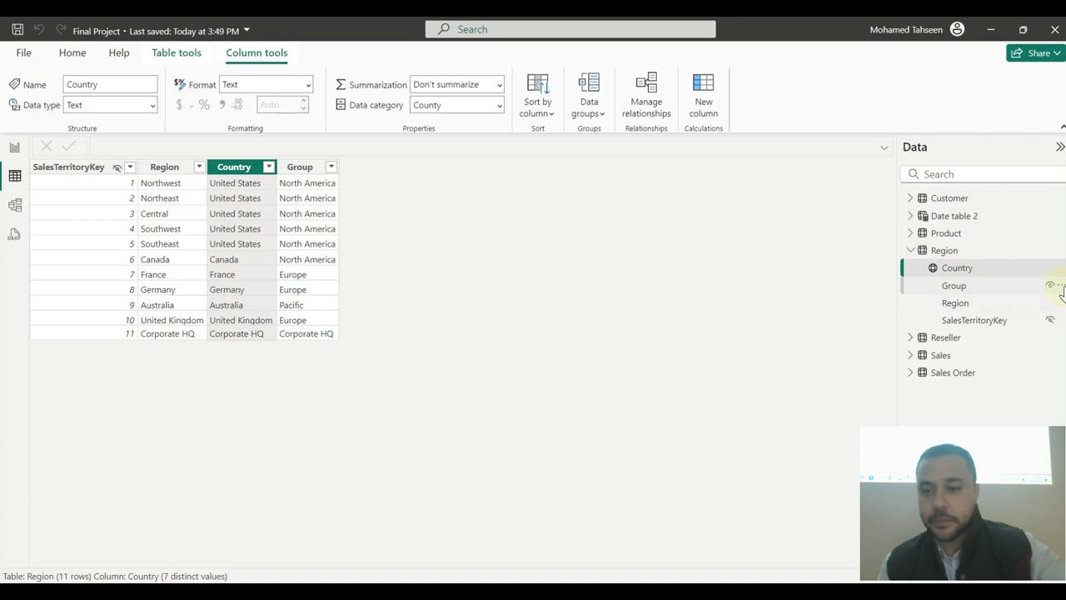
# - Create a hierarchy in the Region table starting from the Group field
pyautogui.click(1059, 286)
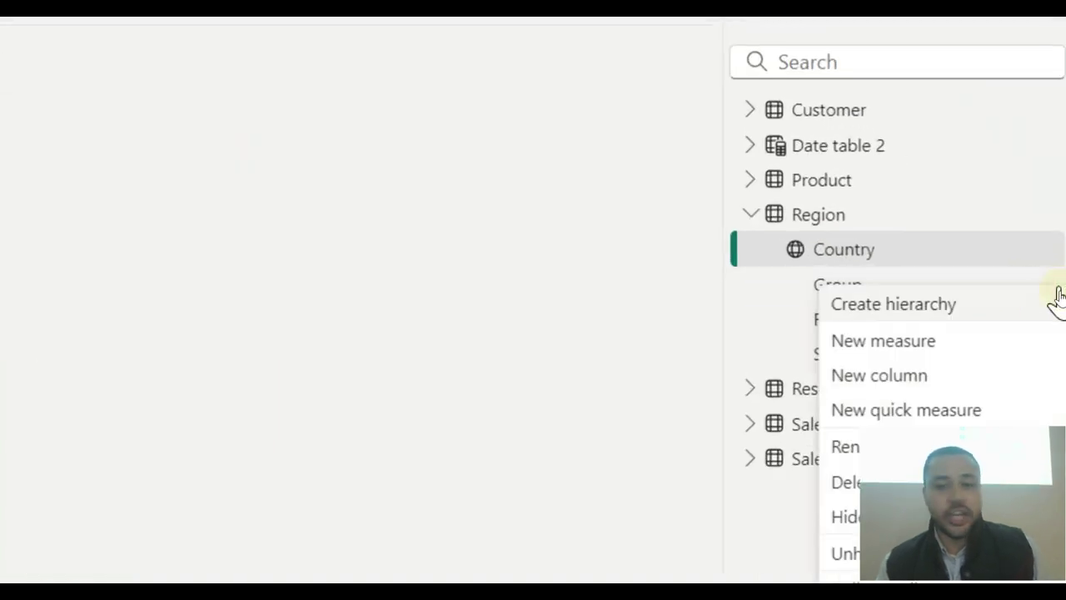
pyautogui.click(966, 301)
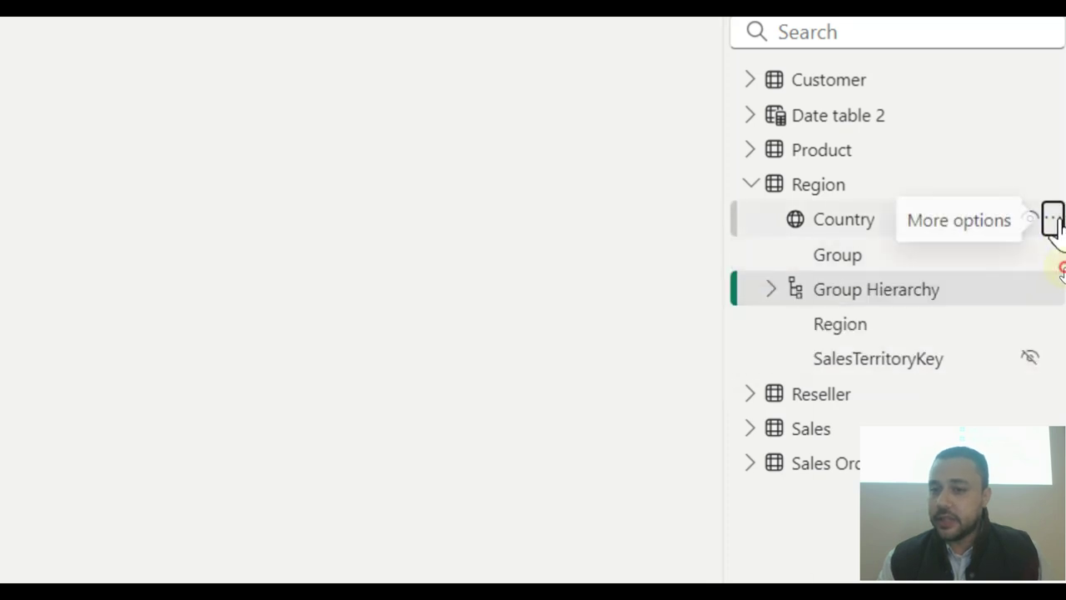
# - Add the Country and Region fields to the Region table's Group Hierarchy in that order, and expand the hierarchy to show its levels
pyautogui.click(1053, 223)
pyautogui.moveTo(958, 274)
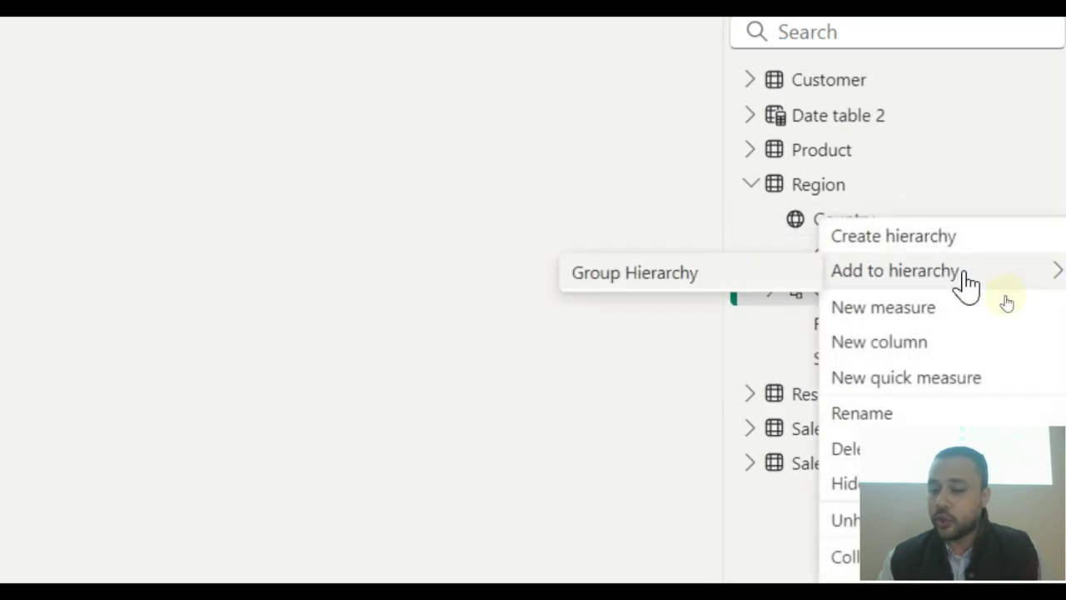
pyautogui.click(646, 279)
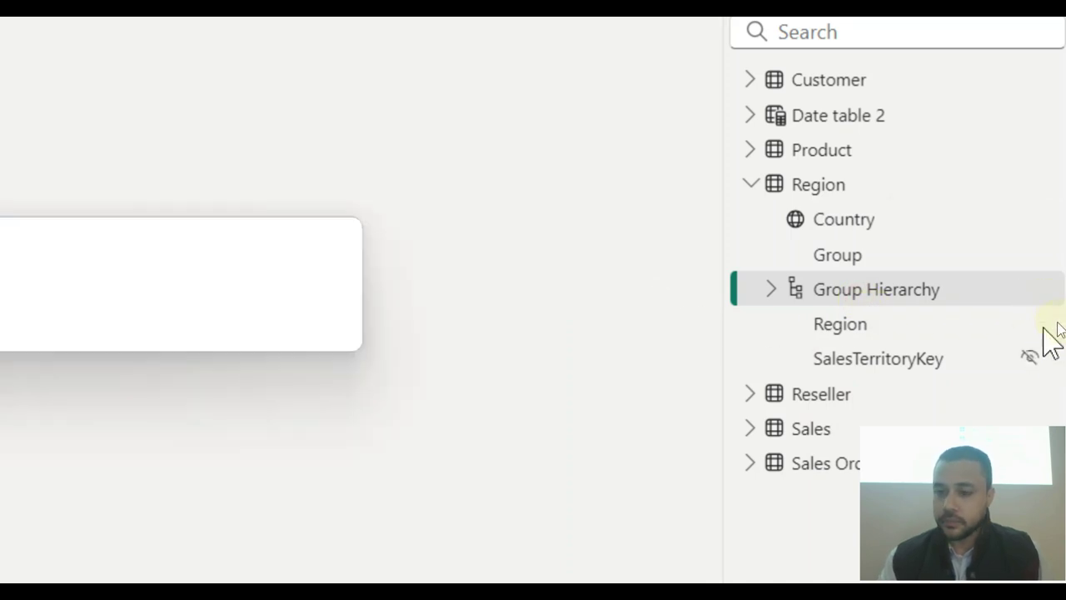
pyautogui.click(1051, 327)
pyautogui.moveTo(905, 383)
pyautogui.click(677, 393)
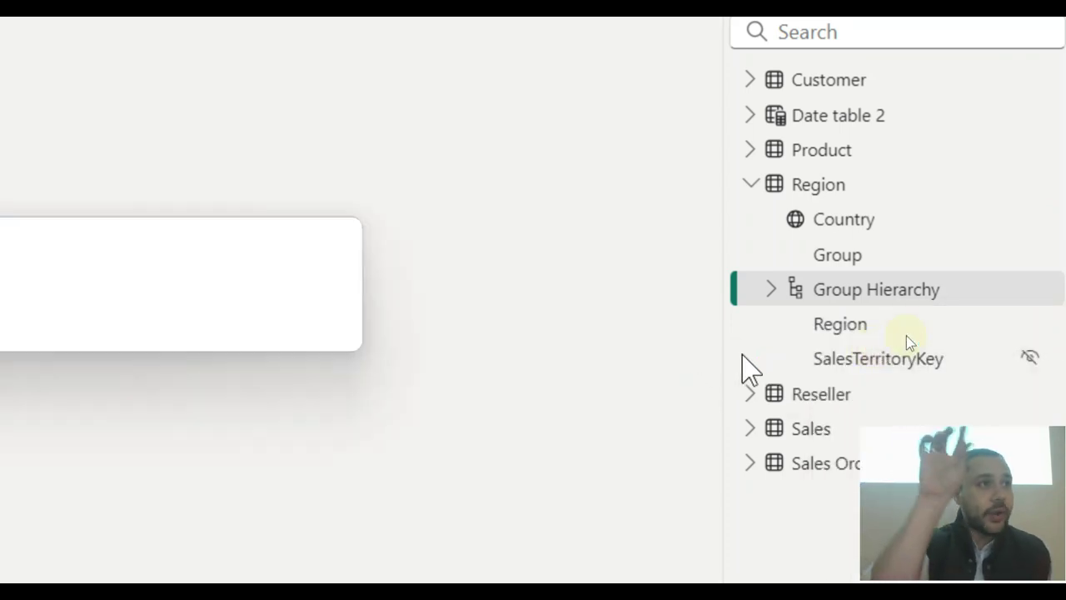
pyautogui.click(771, 289)
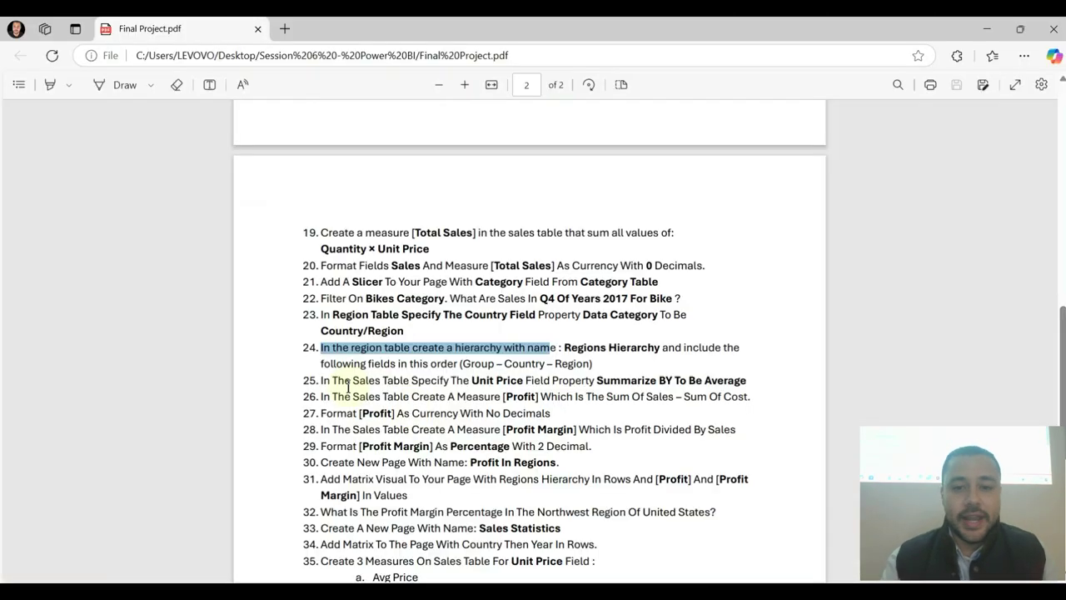
# - Switch to the Final Project PDF, read task 25 on the Unit Price summarization, and return to Power BI
pyautogui.scroll(-1, 348, 385)
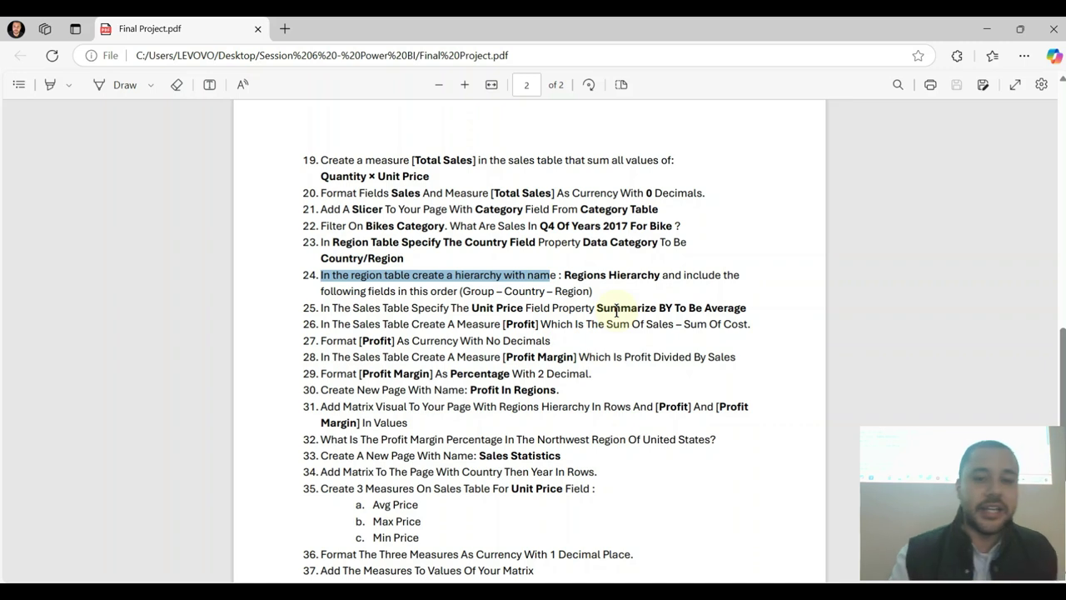
pyautogui.moveTo(322, 308); pyautogui.dragTo(523, 308)
pyautogui.click(988, 28)
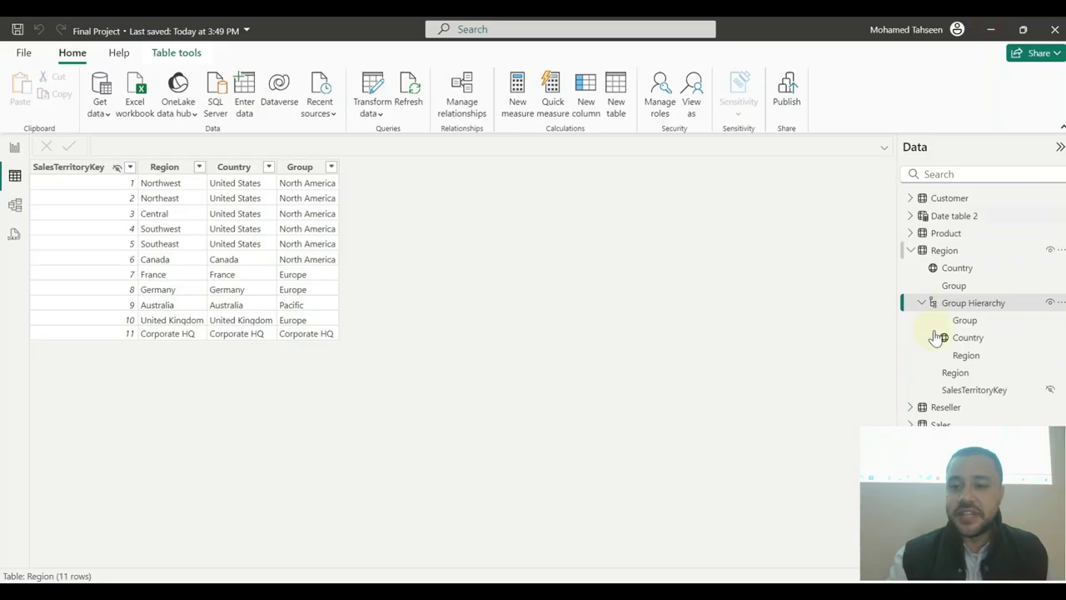
# - Collapse the Region table and show the Sales table's Unit Price column in Table view
pyautogui.click(911, 250)
pyautogui.click(910, 285)
pyautogui.click(966, 499)
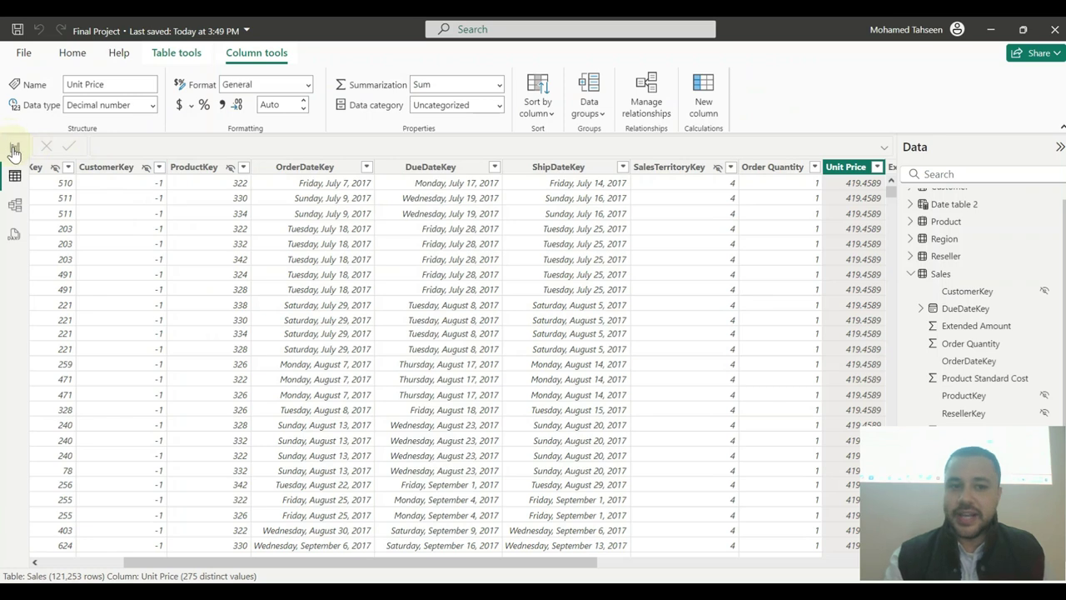
# - Add a card visual to the Sales through Years report page and place it under the Category slicer
pyautogui.click(15, 149)
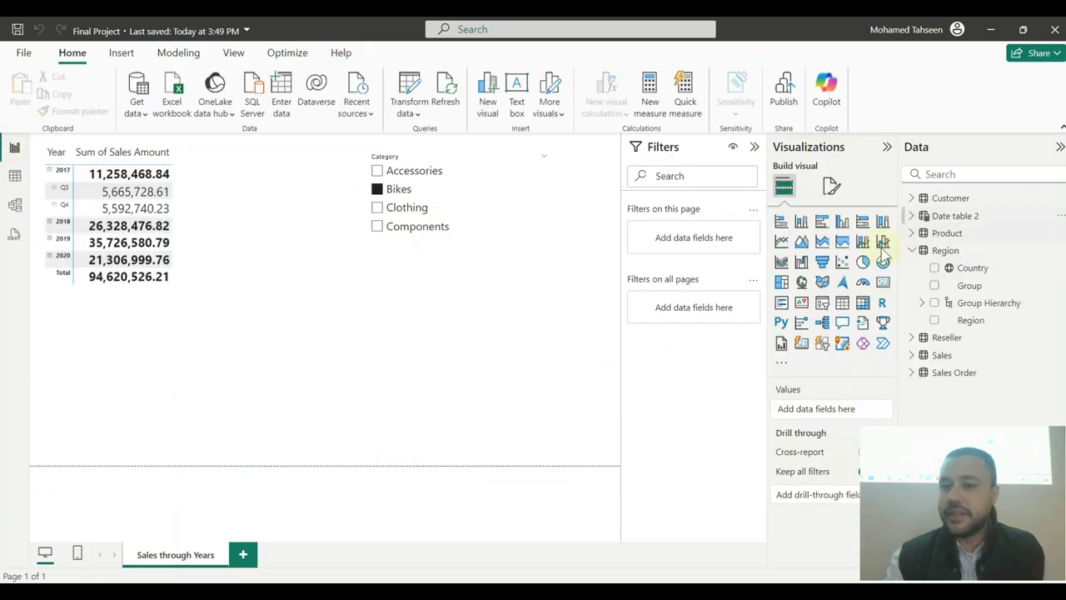
pyautogui.click(883, 281)
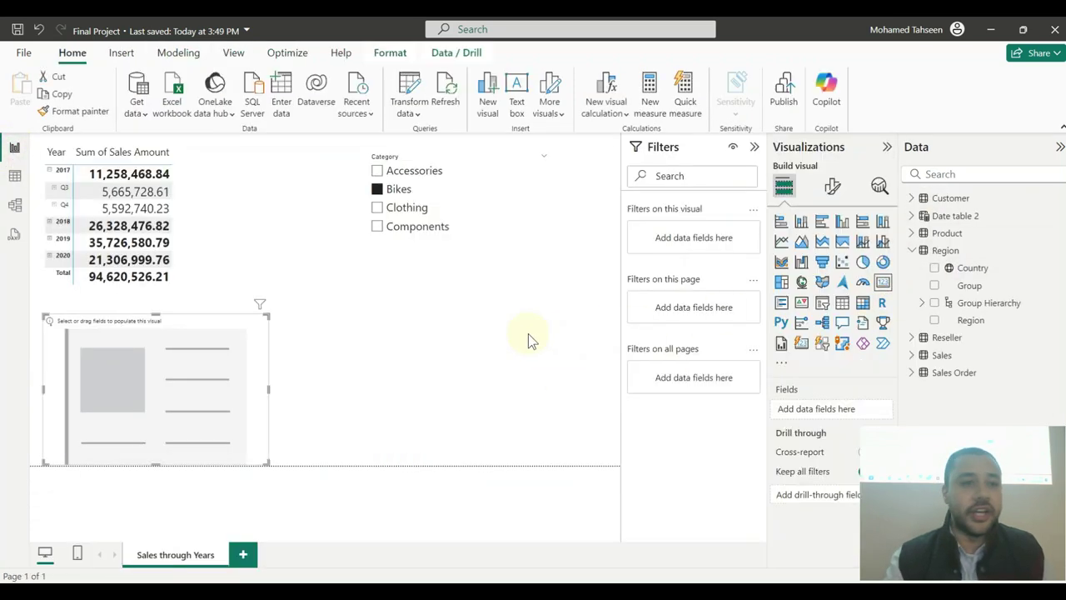
pyautogui.moveTo(230, 375); pyautogui.dragTo(516, 298)
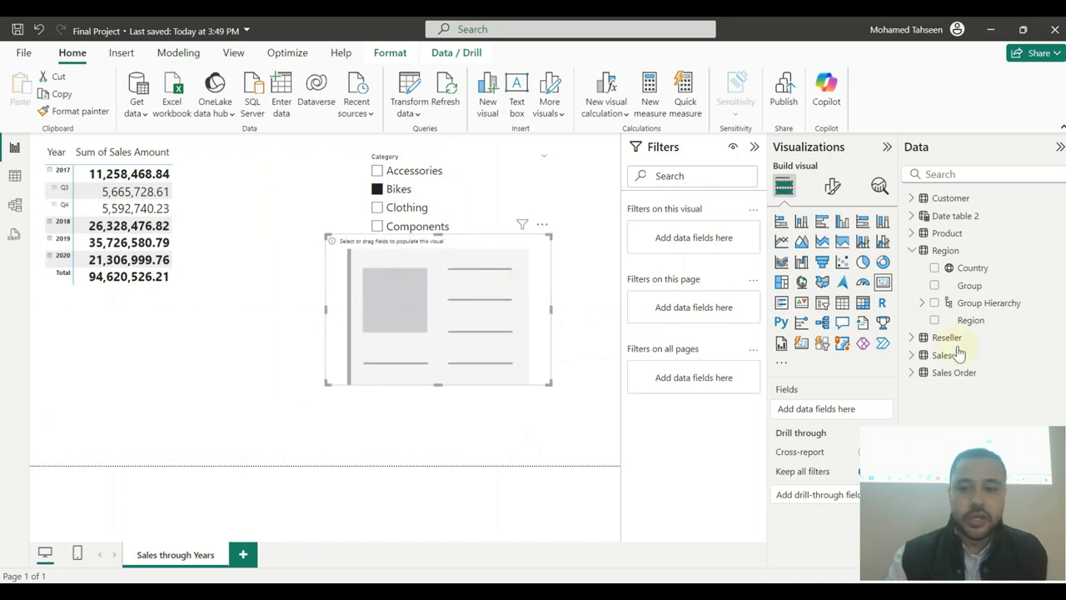
# - Show the Sales table's Unit Price in the card as a sum, and clear the field from the card again
pyautogui.click(911, 354)
pyautogui.moveTo(673, 434); pyautogui.dragTo(483, 335)
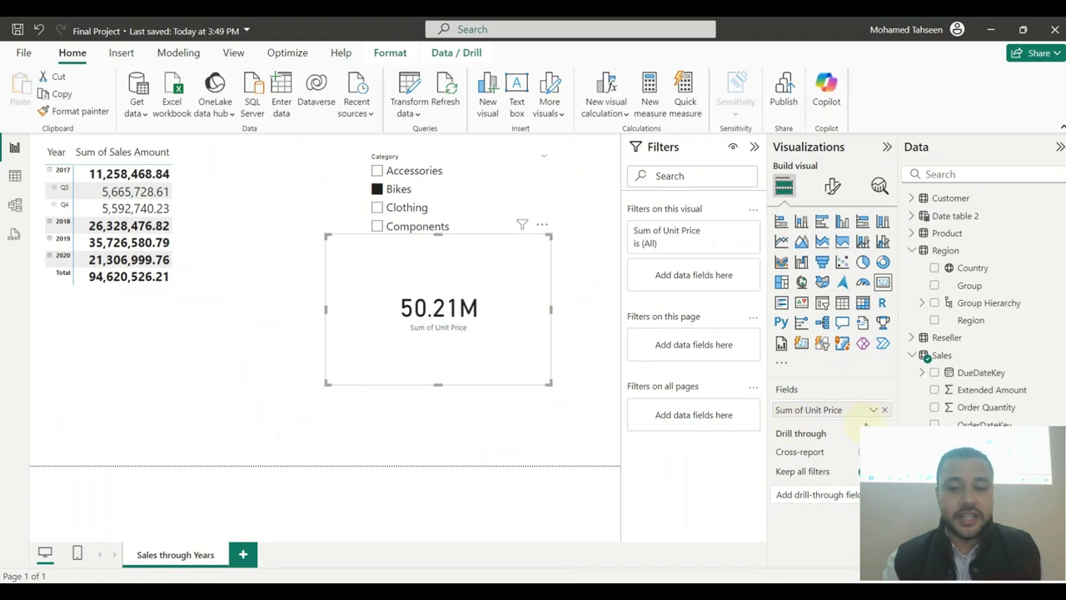
pyautogui.click(983, 403)
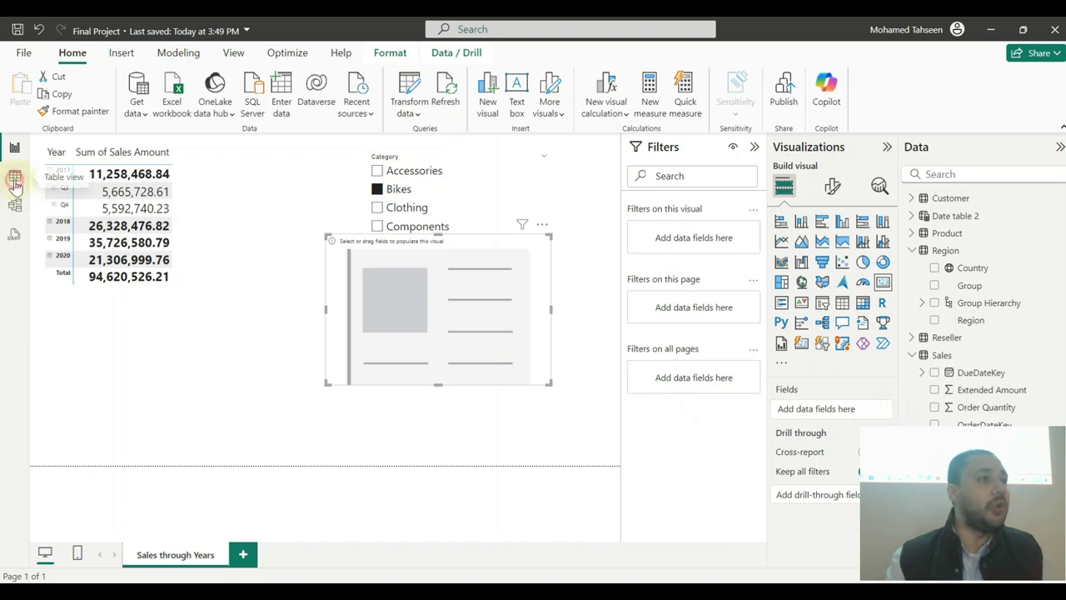
# - Set the summarization of the Sales table's Unit Price column to Average and add the field to the report's card
pyautogui.click(15, 179)
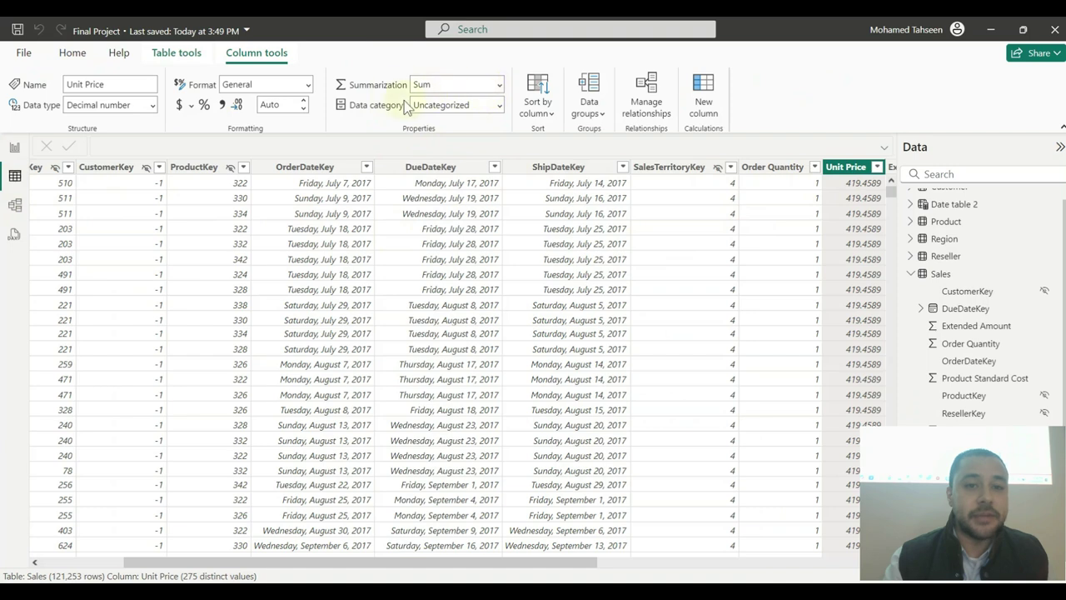
pyautogui.click(500, 84)
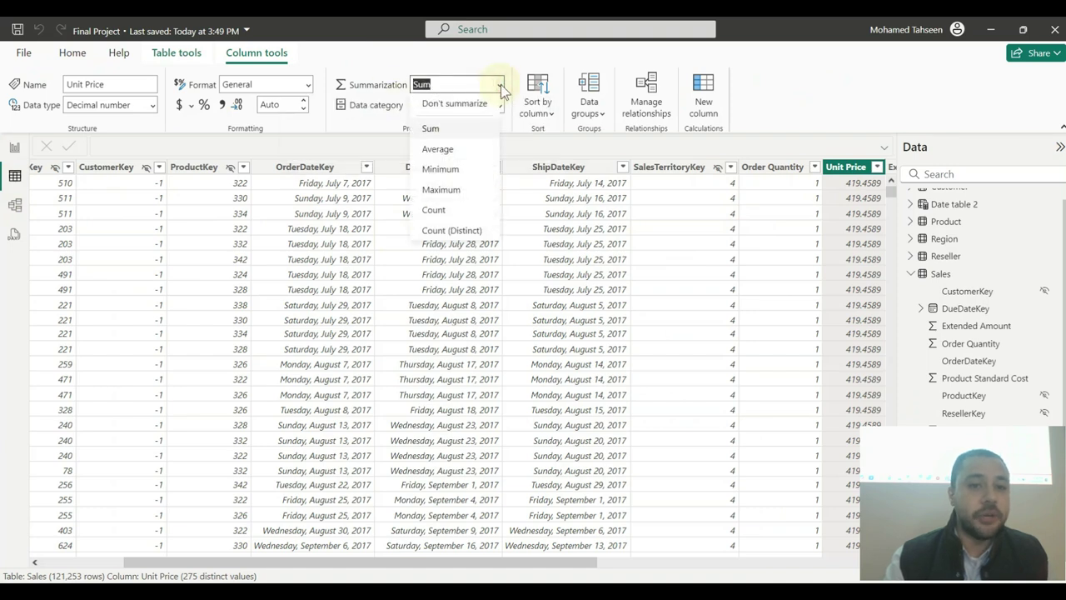
pyautogui.click(439, 152)
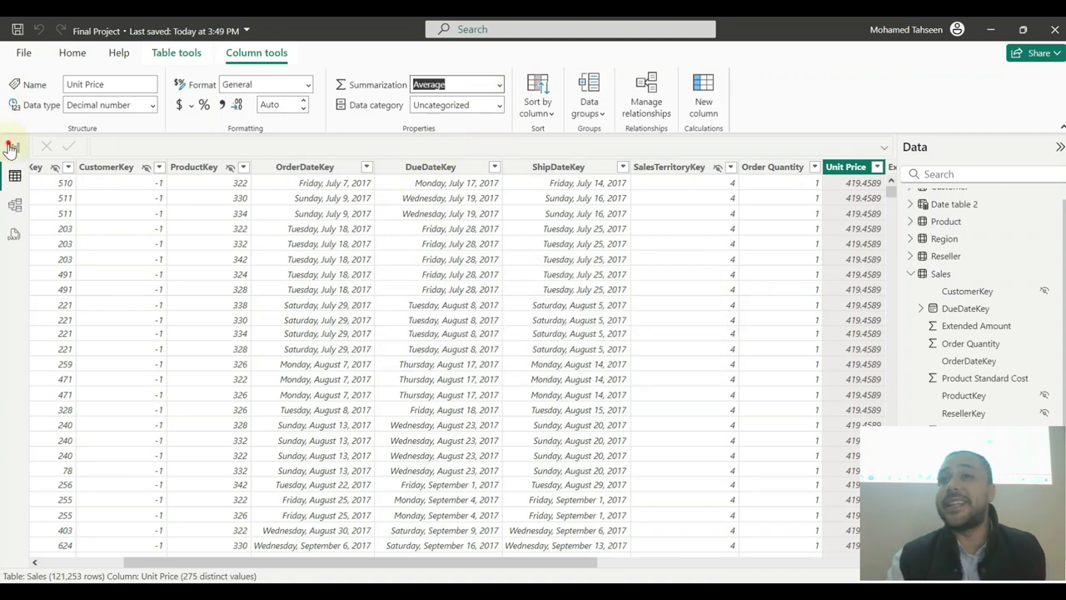
pyautogui.click(14, 147)
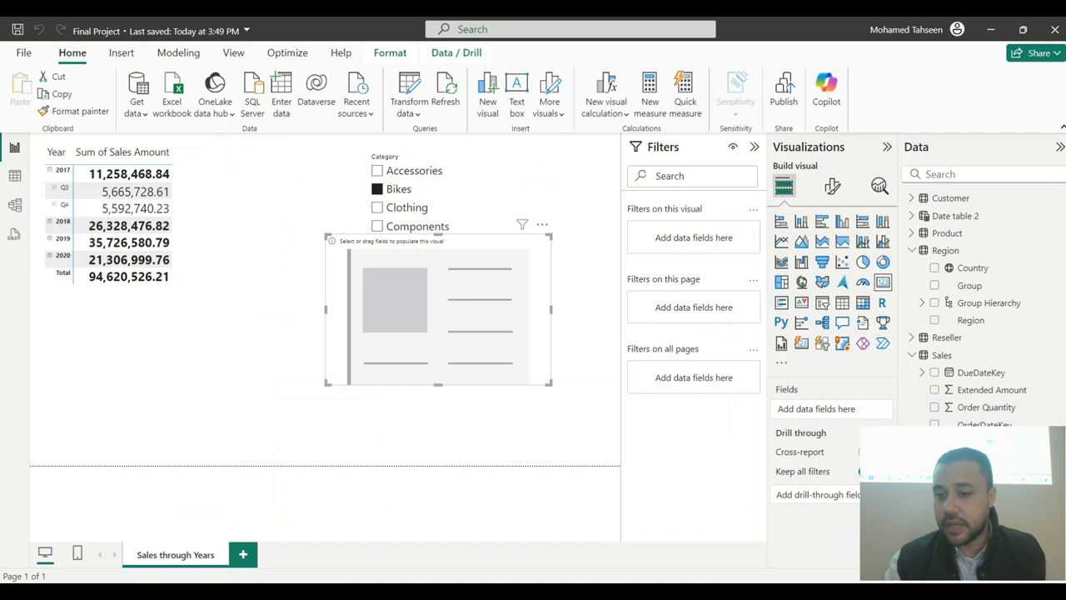
pyautogui.moveTo(983, 500); pyautogui.dragTo(436, 317)
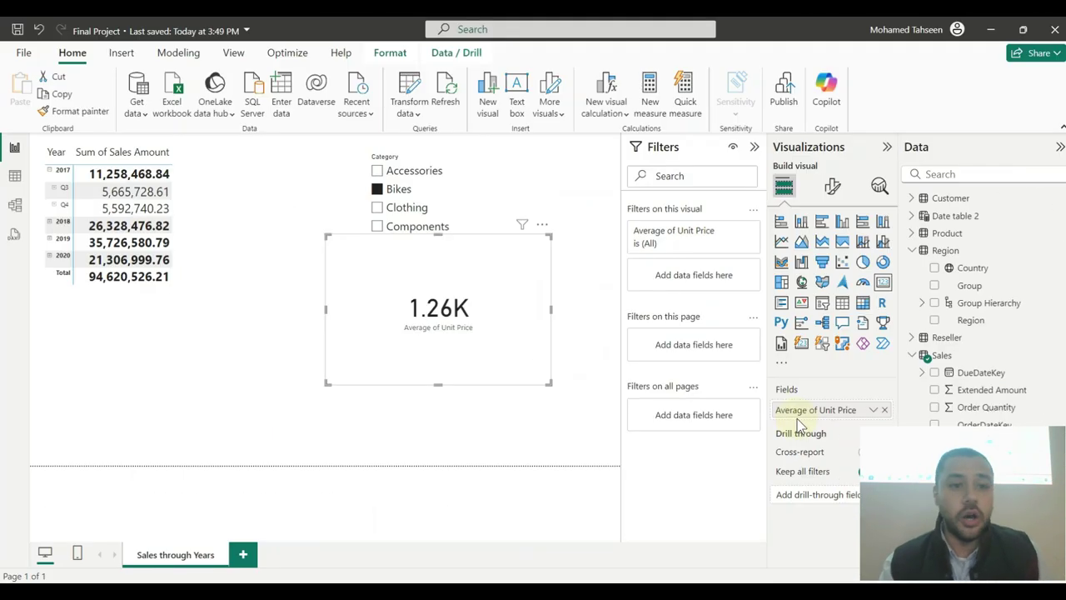
# - Review the summarization options of the Unit Price column in Table view, and return to the report page
pyautogui.click(15, 176)
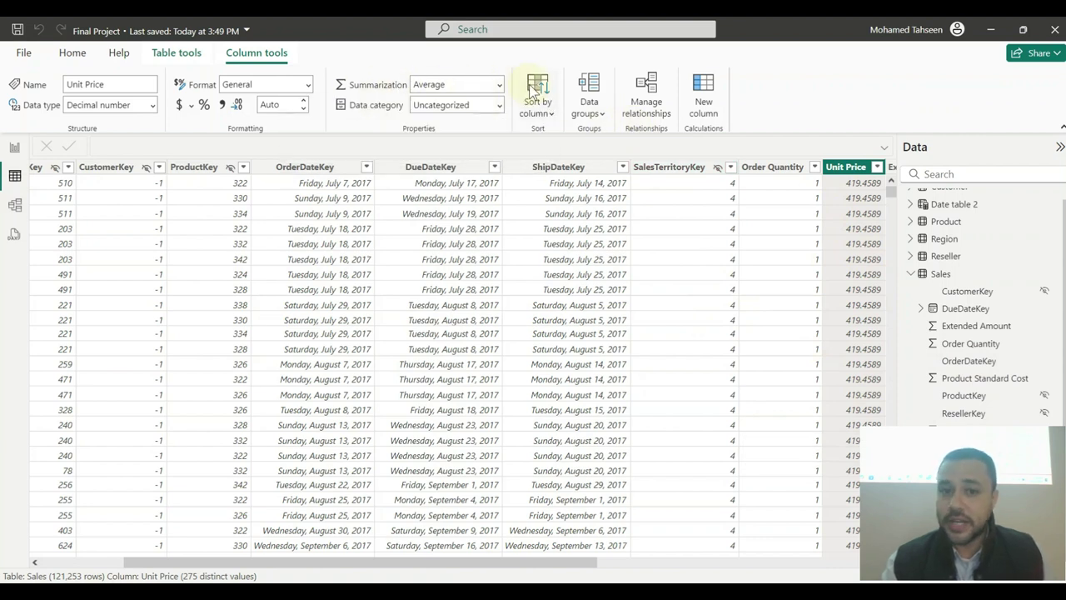
pyautogui.click(498, 84)
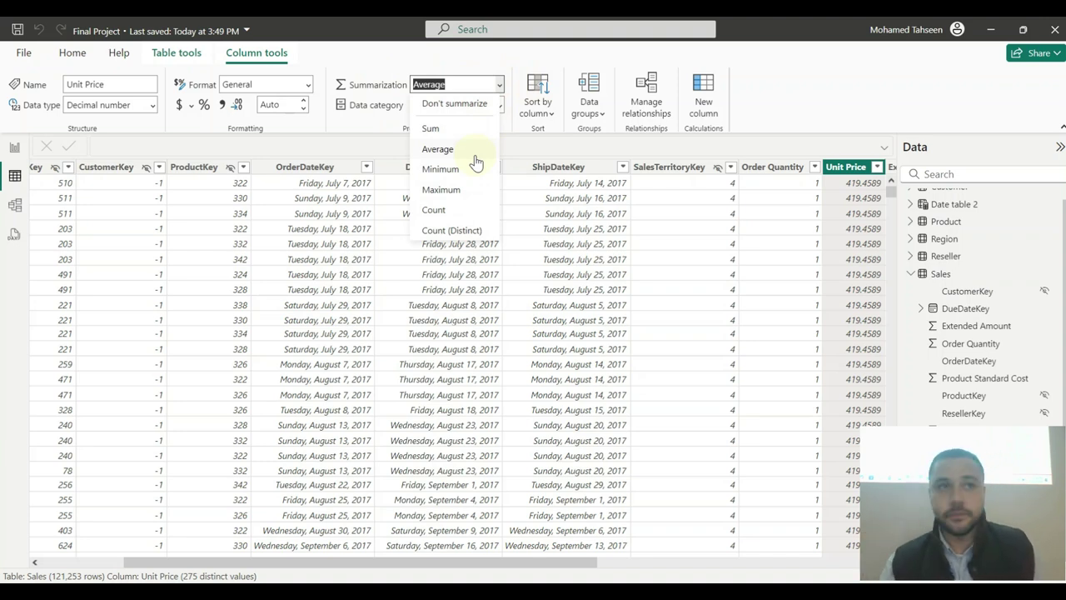
pyautogui.click(14, 146)
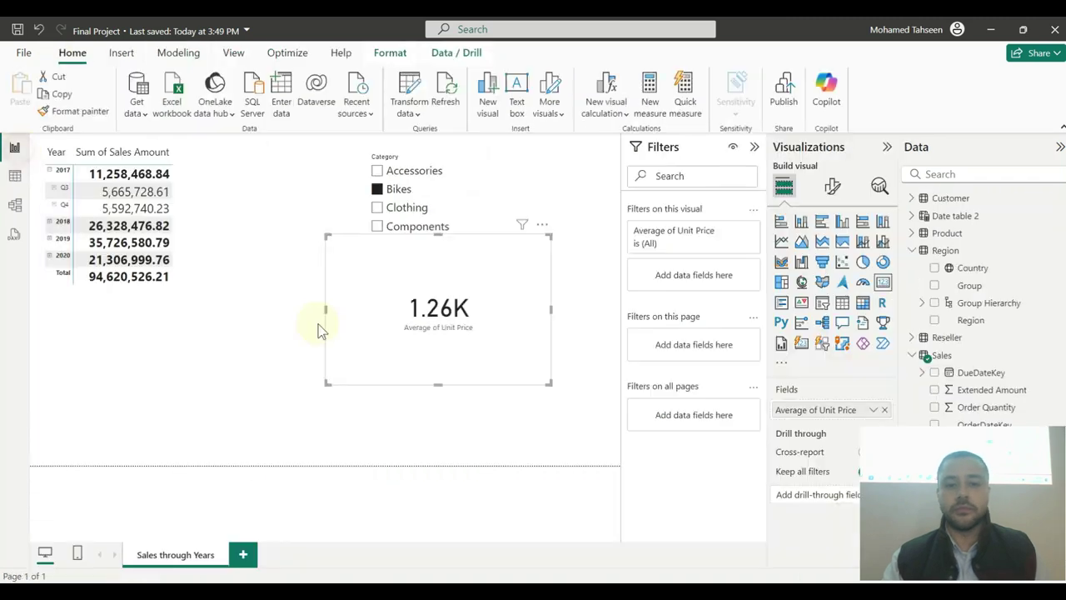
# - Move the Unit Price card slightly down, clear of the Category slicer, and open the aggregation options of its field
pyautogui.moveTo(518, 329); pyautogui.dragTo(516, 350)
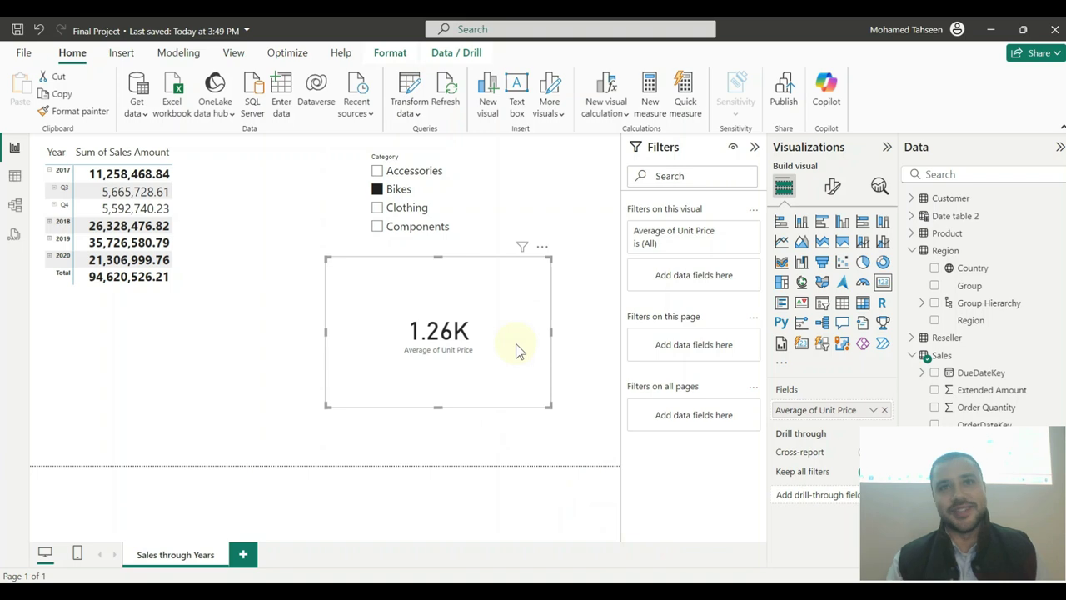
pyautogui.moveTo(449, 327); pyautogui.dragTo(440, 322)
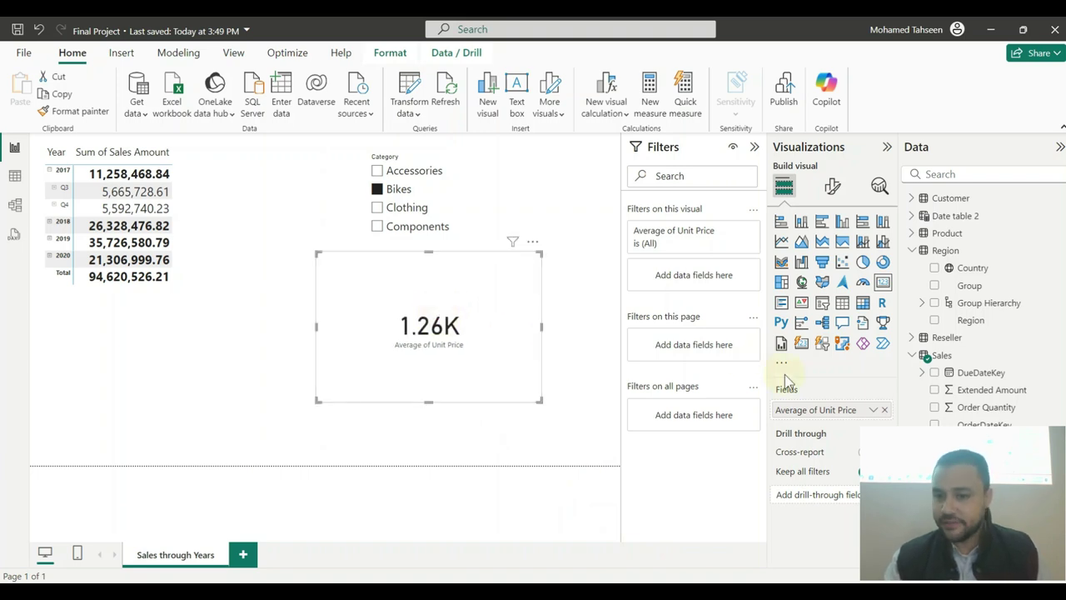
pyautogui.click(872, 409)
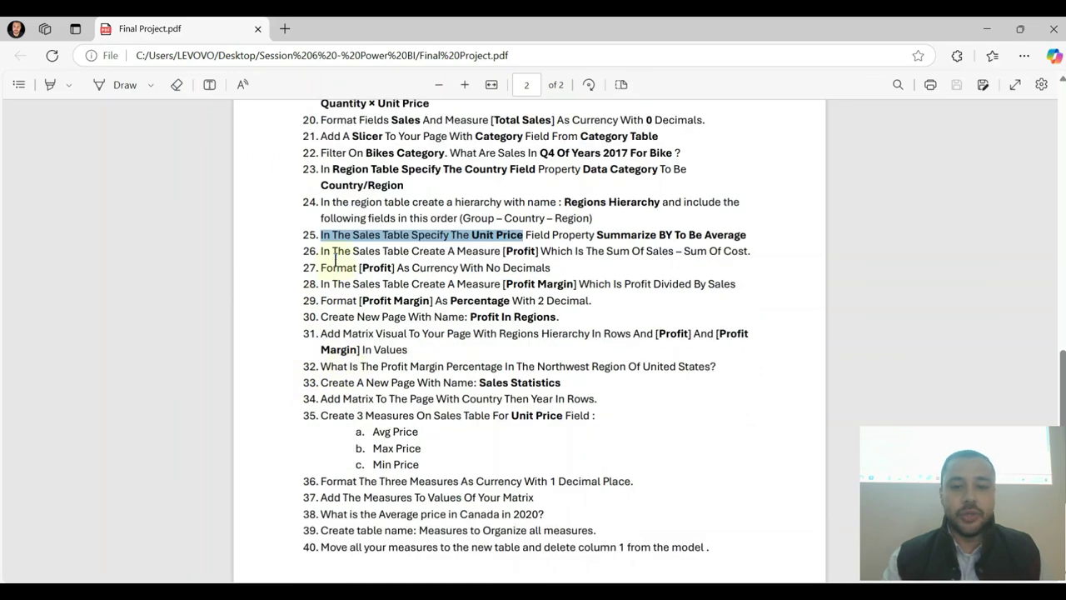
# - Read task 26 on the Profit measure in the Final Project PDF, and return to the Power BI report
pyautogui.moveTo(333, 251); pyautogui.dragTo(526, 258)
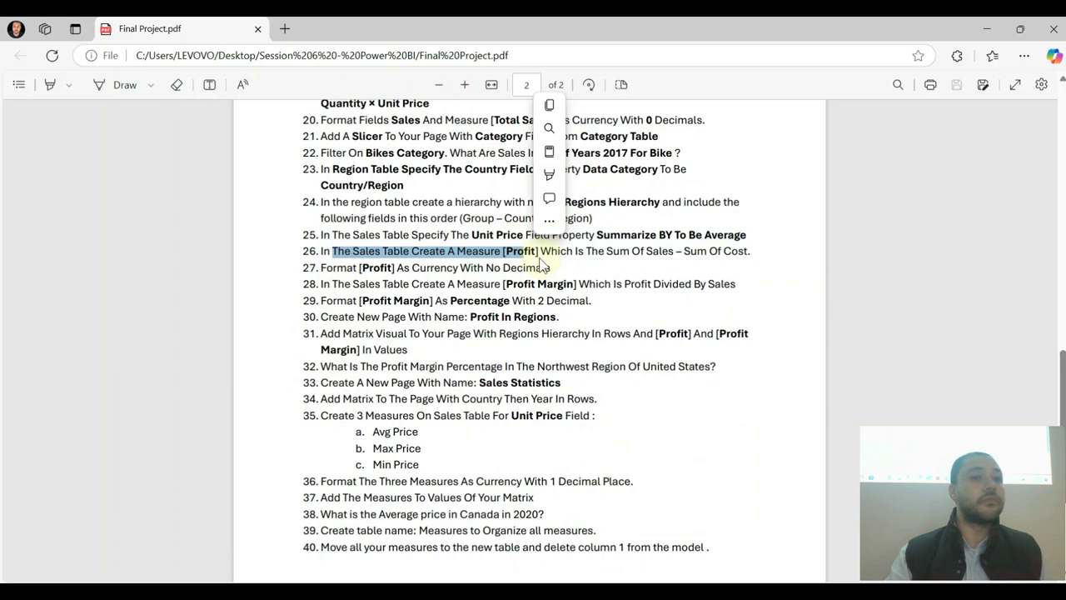
pyautogui.moveTo(537, 250)
pyautogui.mouseDown()
pyautogui.moveTo(499, 253)
pyautogui.moveTo(533, 258)
pyautogui.mouseUp()
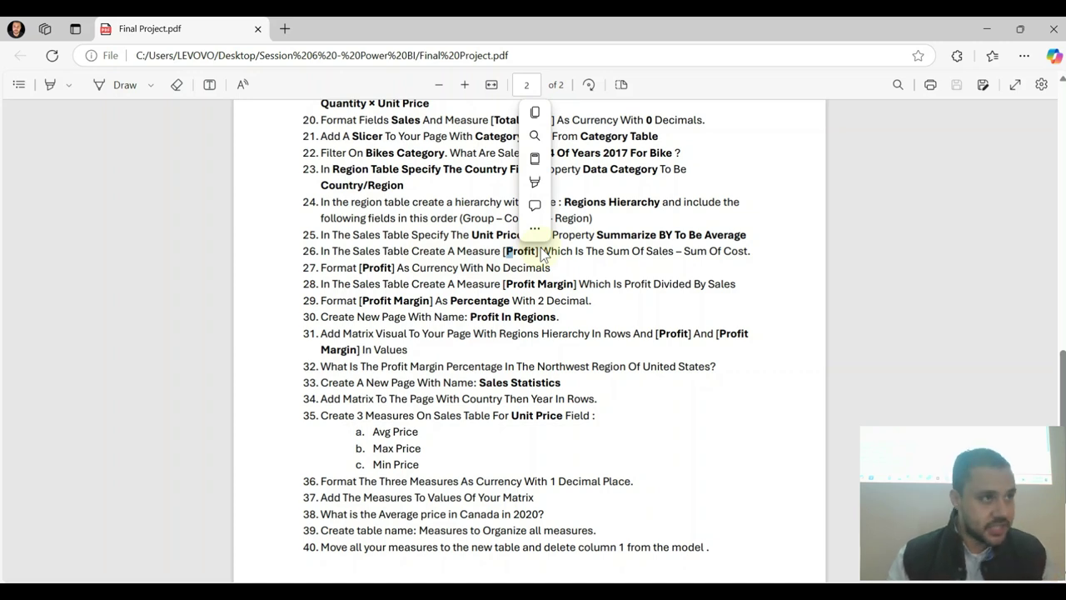
pyautogui.doubleClick(660, 250)
pyautogui.click(596, 255)
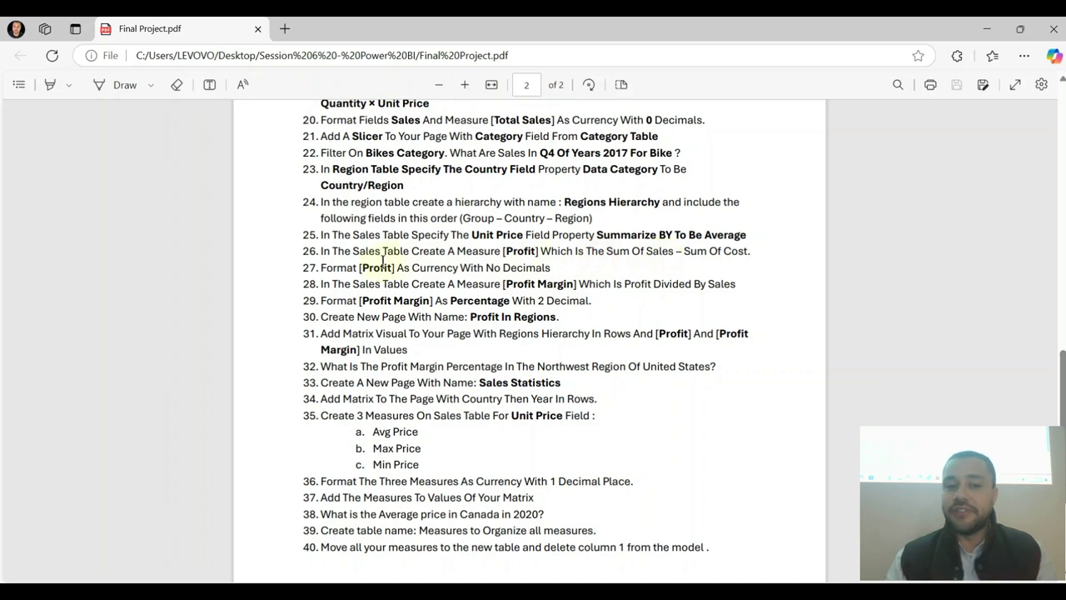
pyautogui.moveTo(330, 253); pyautogui.dragTo(418, 258)
pyautogui.click(490, 258)
pyautogui.moveTo(494, 252); pyautogui.dragTo(745, 256)
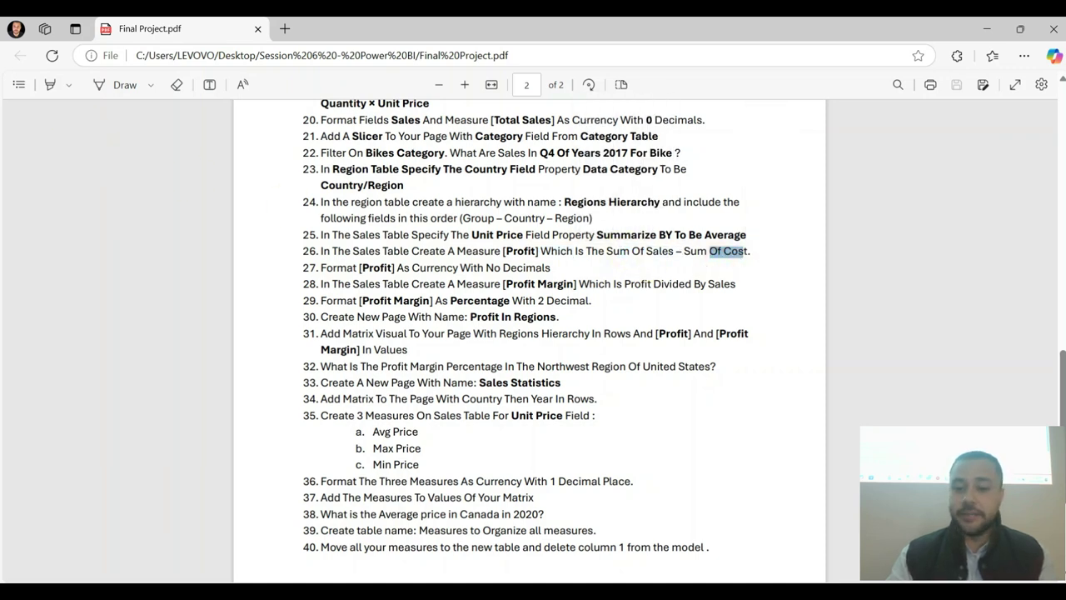
pyautogui.hotkey('alt', 'Tab')
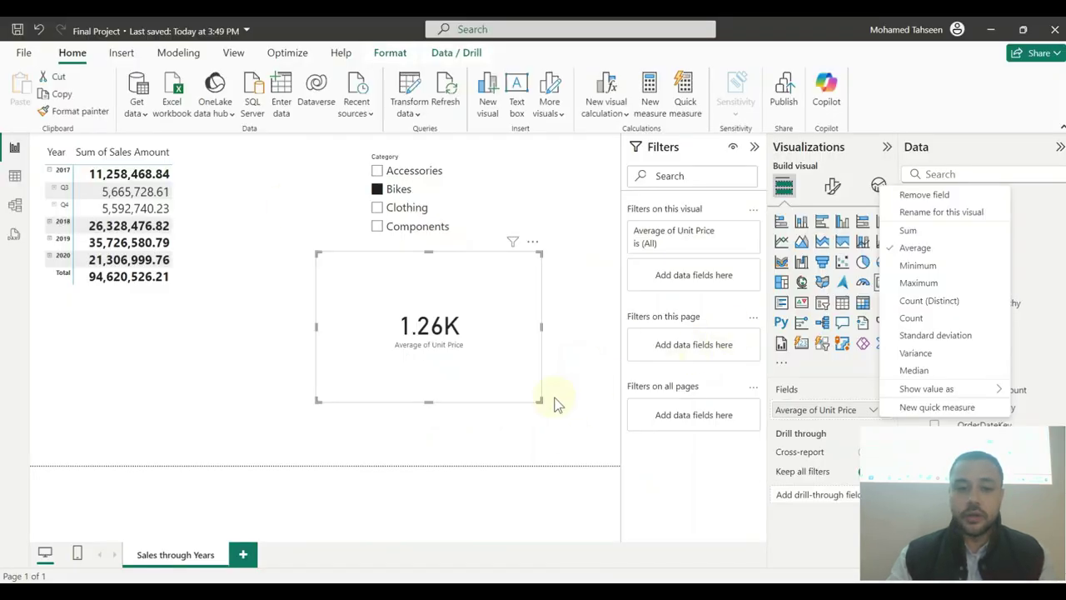
# - Delete the card visual that shows the average of Unit Price
pyautogui.click(422, 302)
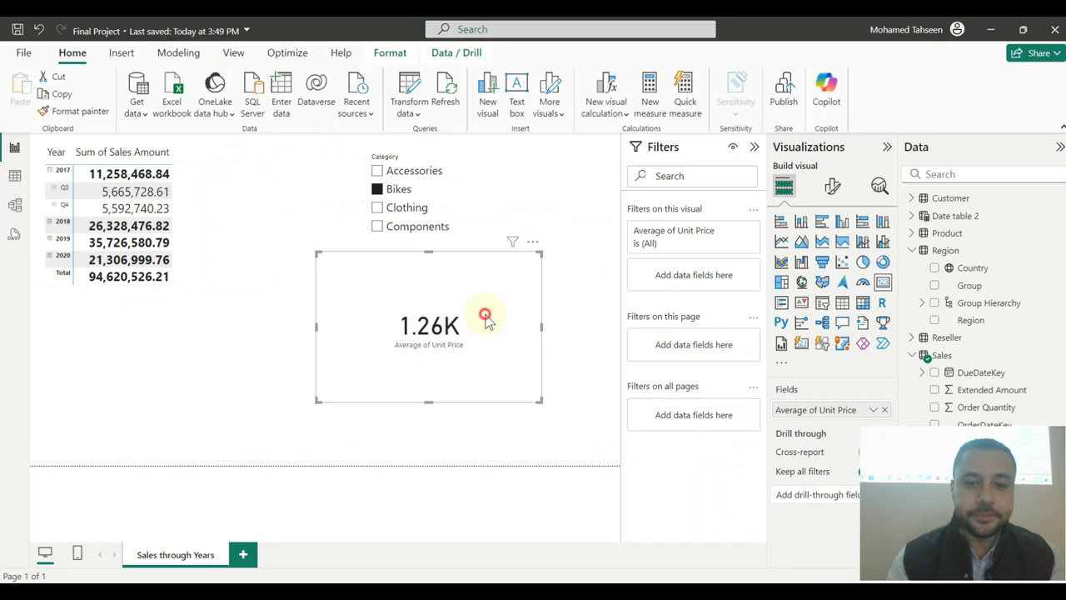
pyautogui.press('Delete')
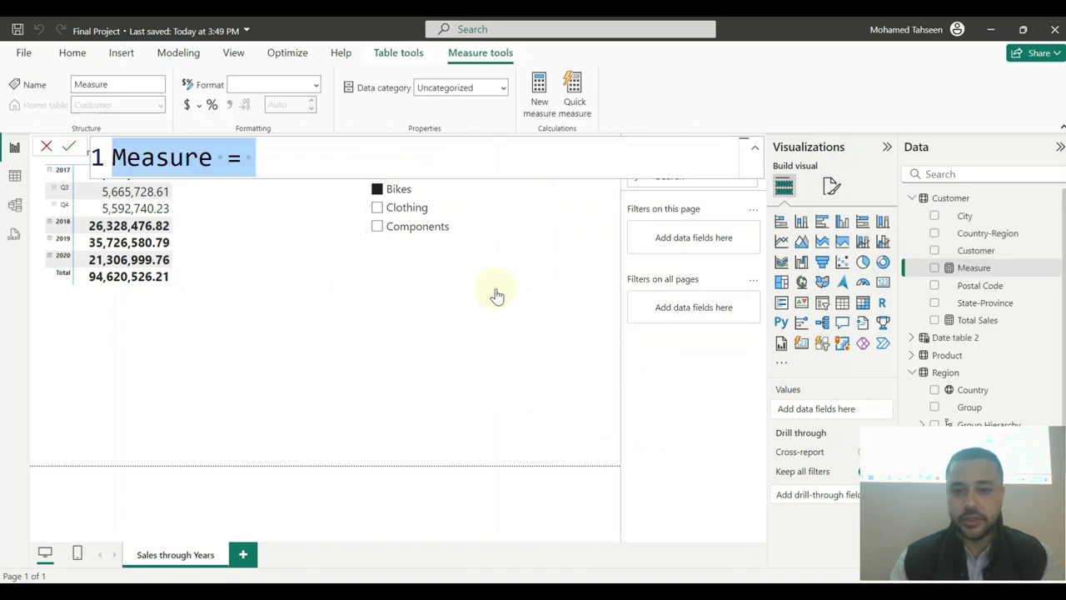
# - Discard the new measure started in the Customer table, collapse the Customer and Region tables, and select the Sales table
pyautogui.click(506, 353)
pyautogui.click(916, 199)
pyautogui.click(914, 199)
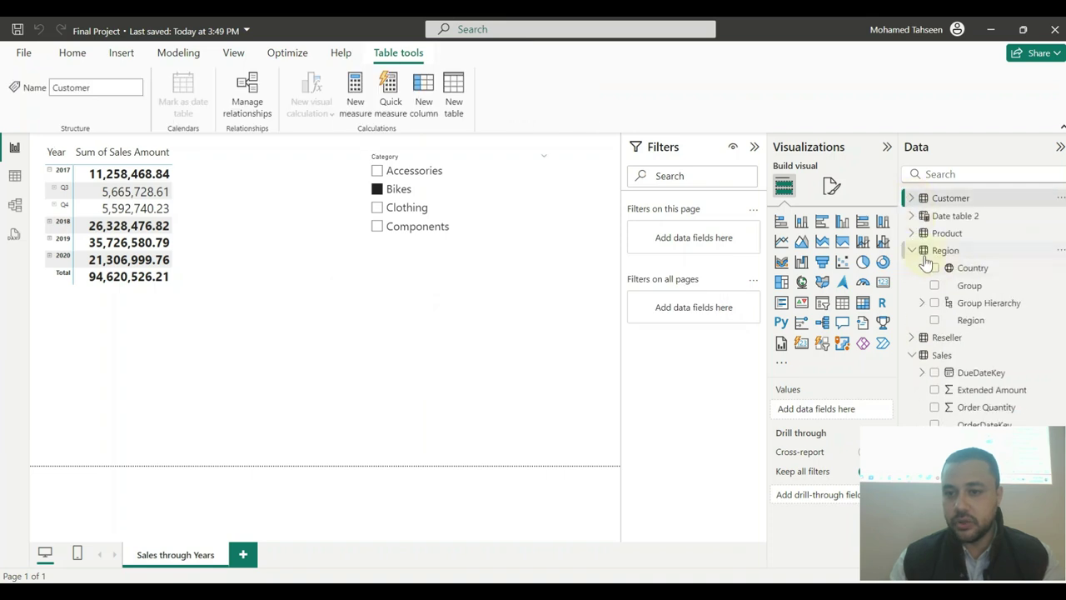
pyautogui.click(924, 249)
pyautogui.click(912, 250)
pyautogui.click(939, 286)
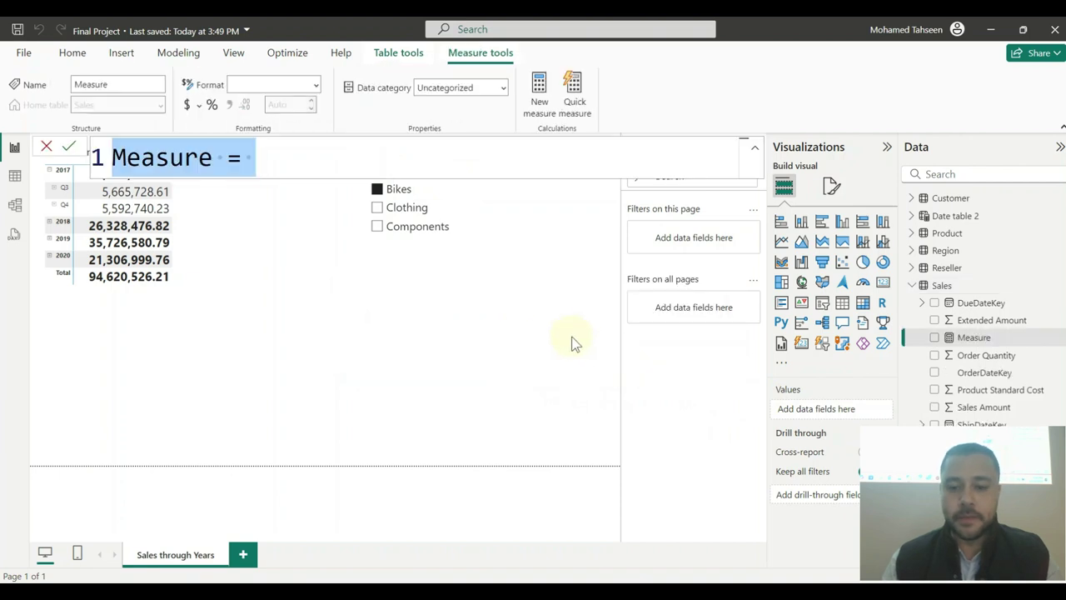
# - Check the Profit requirement in the project PDF and try to write a Sales measure Profit starting with [Total Sales]-
pyautogui.hotkey('alt', 'Tab')
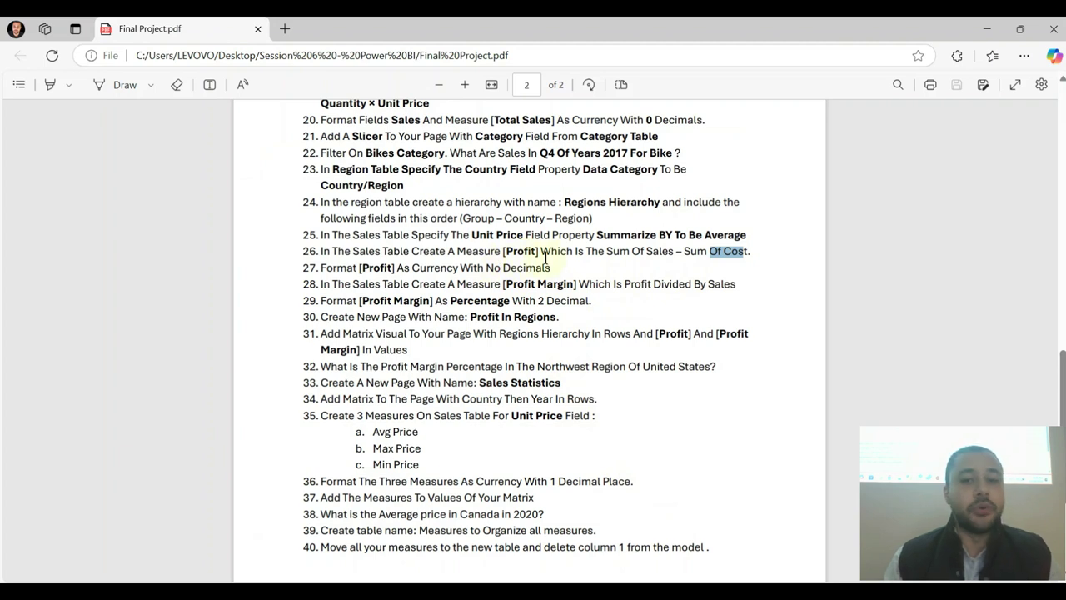
pyautogui.click(987, 30)
pyautogui.doubleClick(201, 163)
pyautogui.write('Profit =')
pyautogui.click(289, 169)
pyautogui.write('sum')
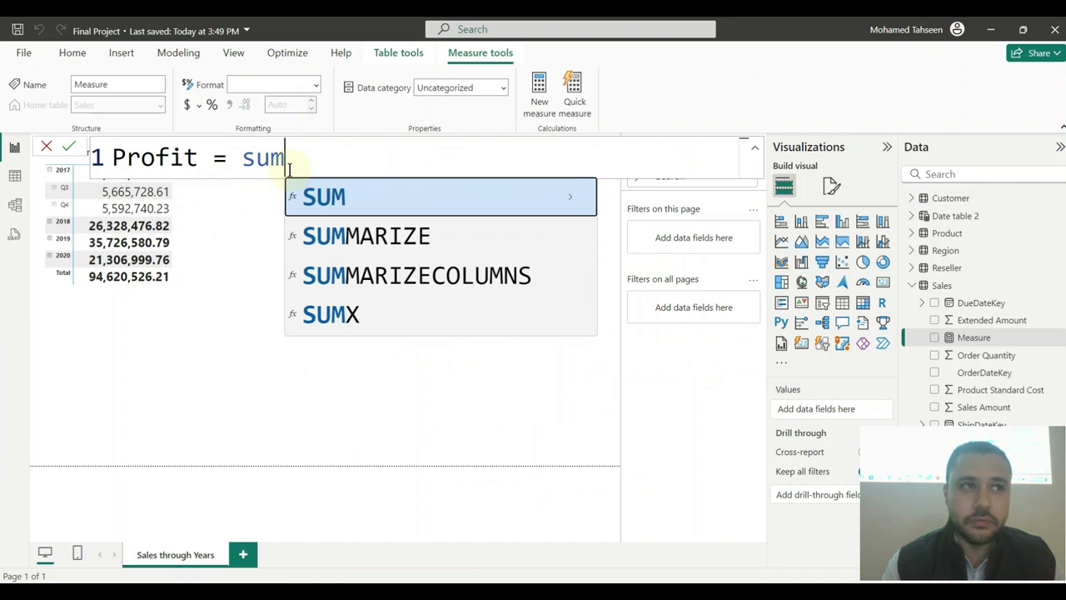
pyautogui.press('BackSpace')
pyautogui.press('BackSpace')
pyautogui.press('BackSpace')
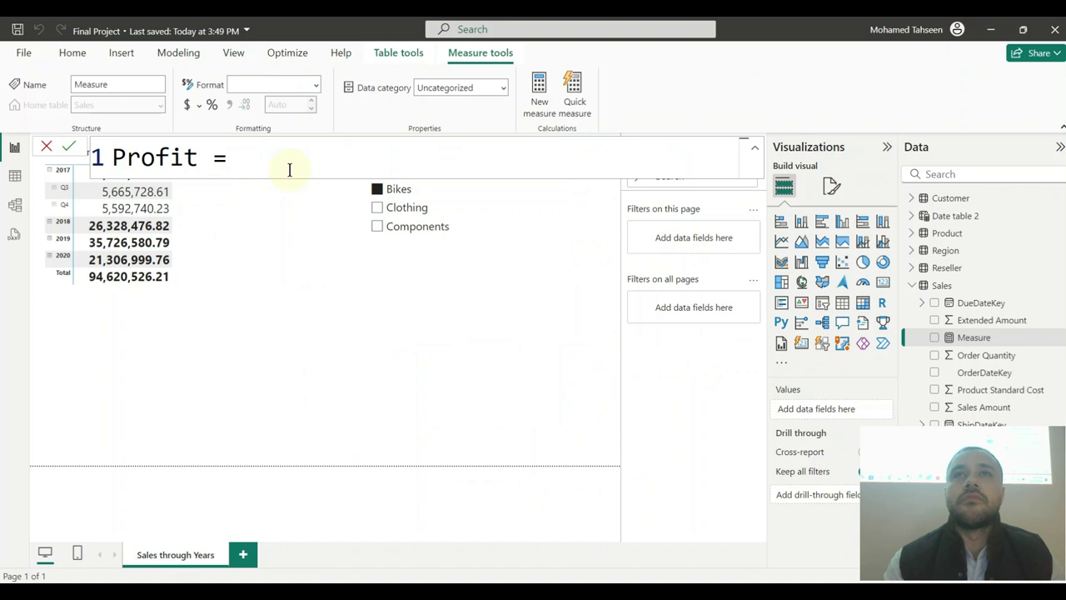
pyautogui.write('sale')
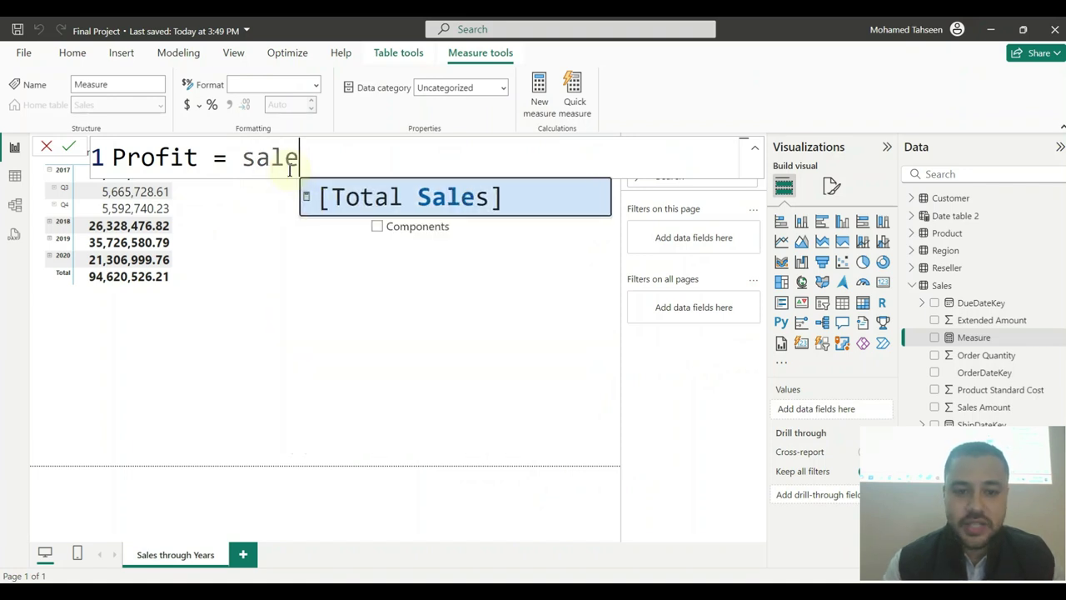
pyautogui.press('Tab')
pyautogui.write('-')
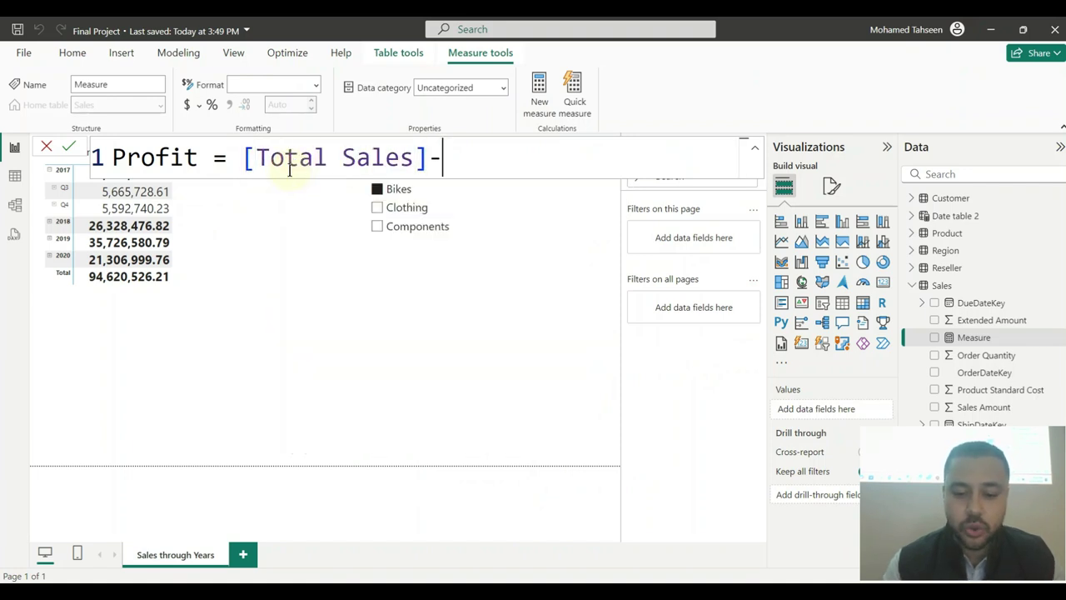
# - Try to find an existing total cost measure to subtract in the Profit formula, and discard the unfinished measure
pyautogui.write('cos')
pyautogui.press('BackSpace')
pyautogui.press('BackSpace')
pyautogui.press('BackSpace')
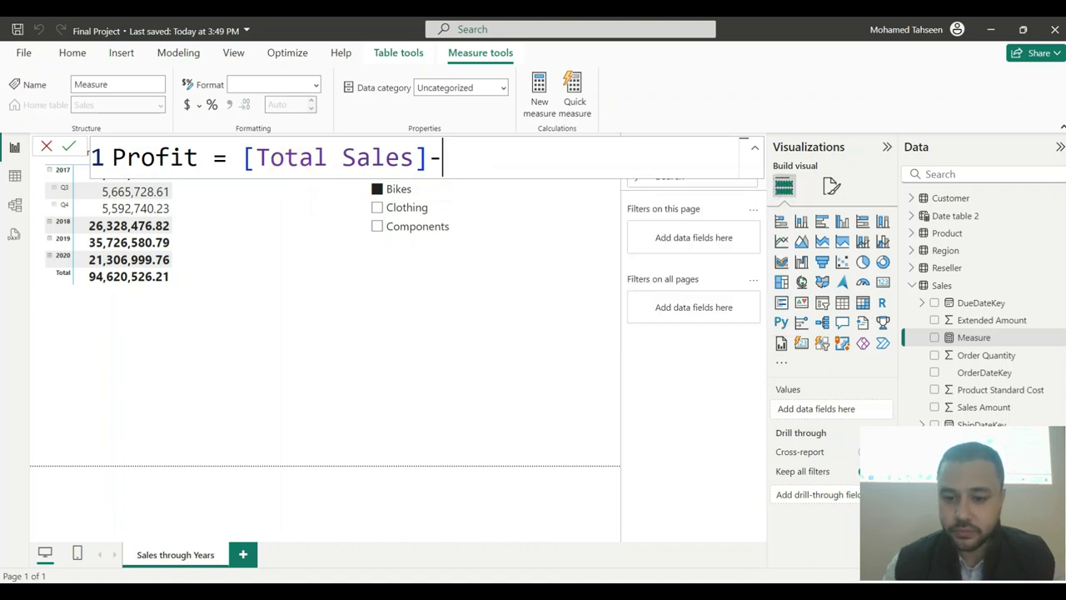
pyautogui.hotkey('alt', 'Tab')
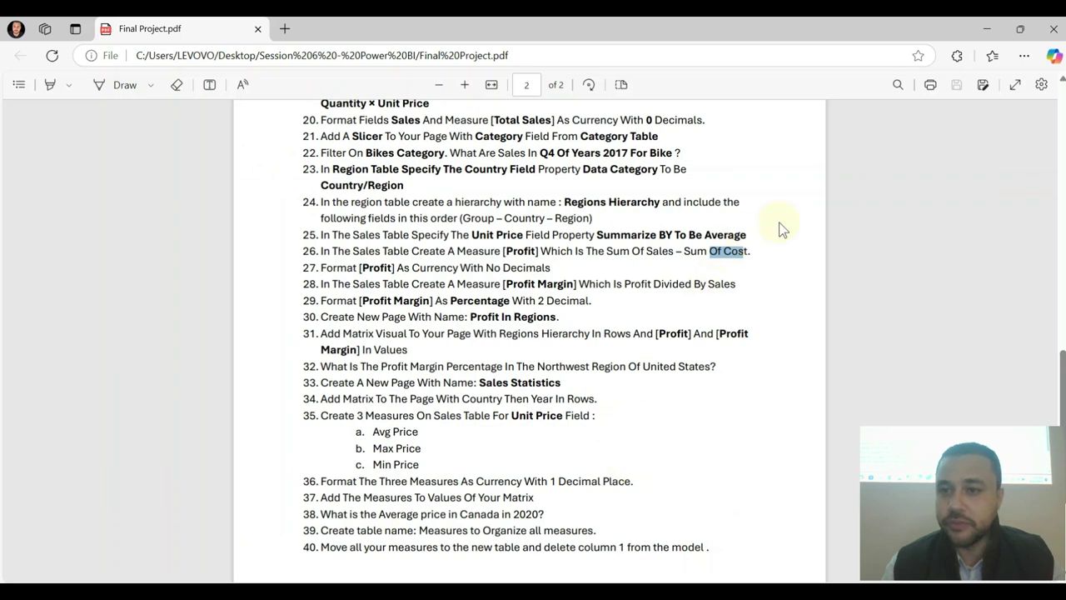
pyautogui.click(987, 28)
pyautogui.write('C')
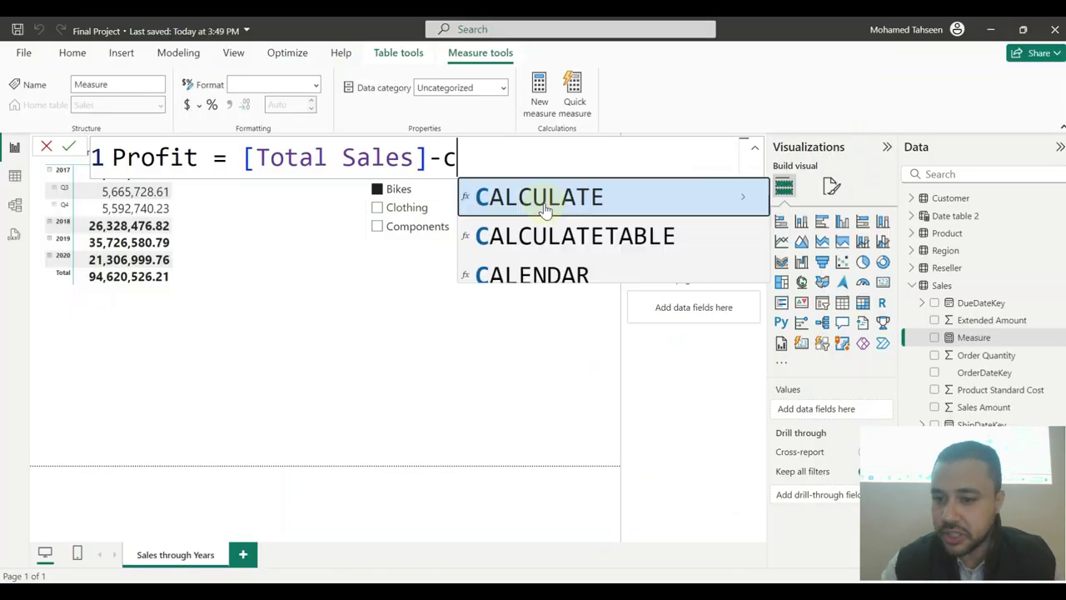
pyautogui.press('BackSpace')
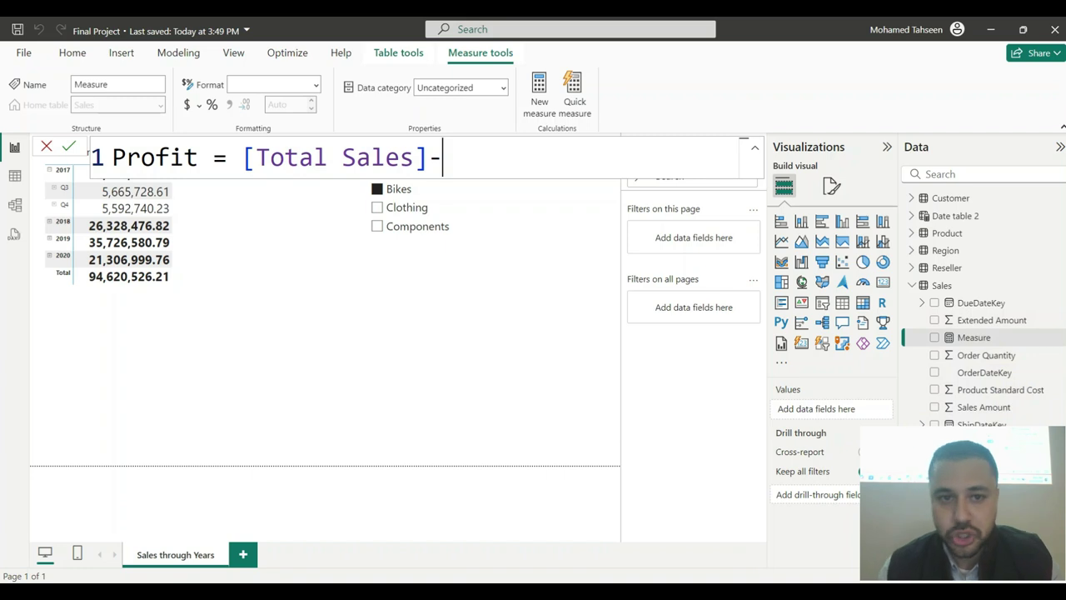
pyautogui.write('total')
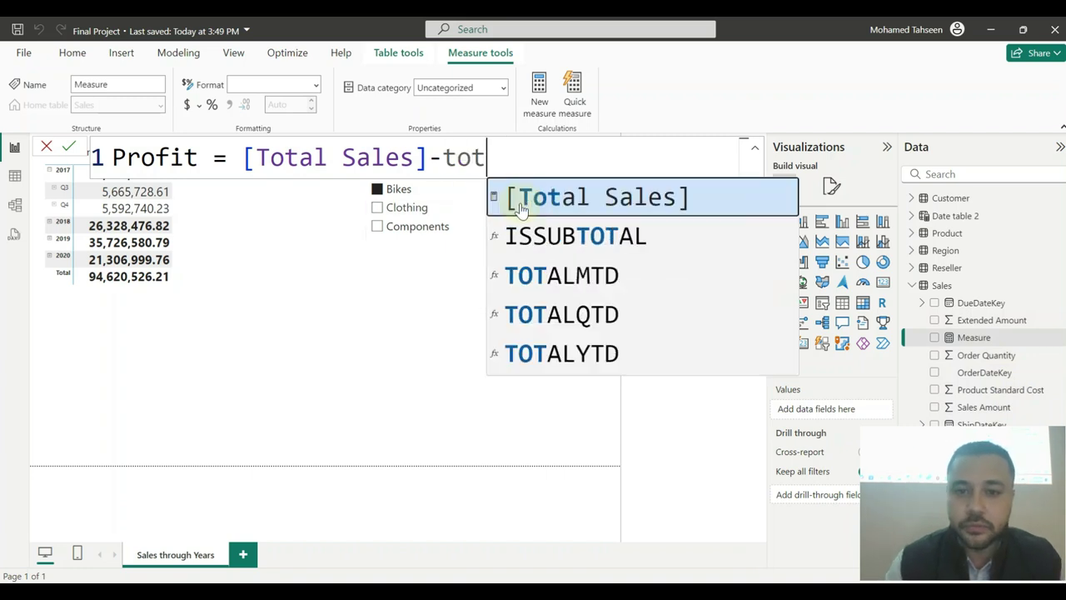
pyautogui.press('Down')
pyautogui.press('Down')
pyautogui.press('Down')
pyautogui.press('Down')
pyautogui.press('Down')
pyautogui.press('Down')
pyautogui.press('Up')
pyautogui.press('Up')
pyautogui.press('Up')
pyautogui.press('Escape')
pyautogui.press('Escape')
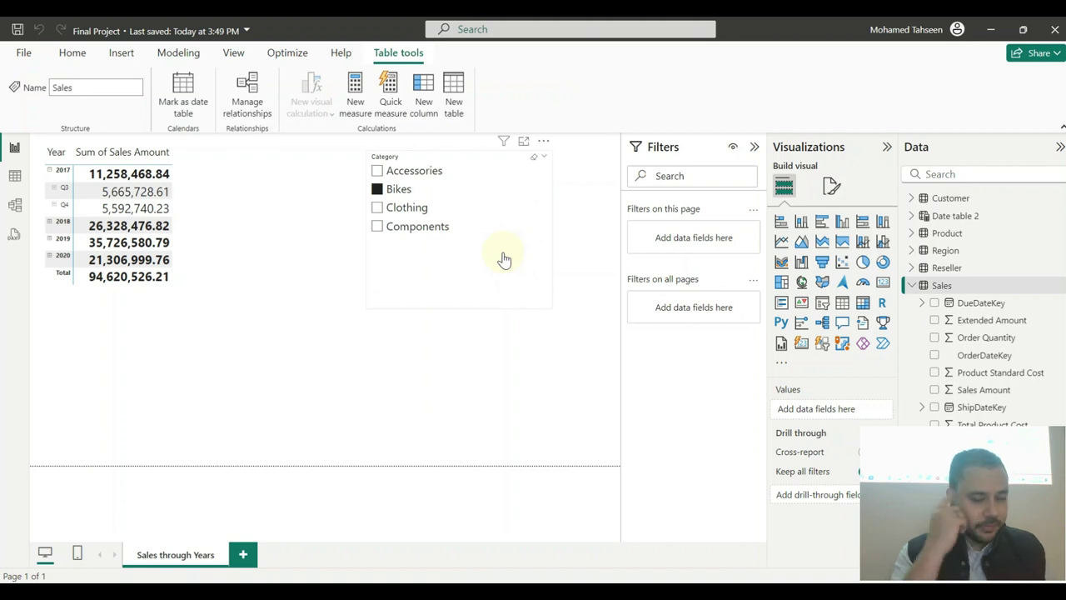
# - Examine the cost and sales amount columns in the Sales table's data
pyautogui.click(15, 176)
pyautogui.moveTo(488, 558); pyautogui.dragTo(850, 563)
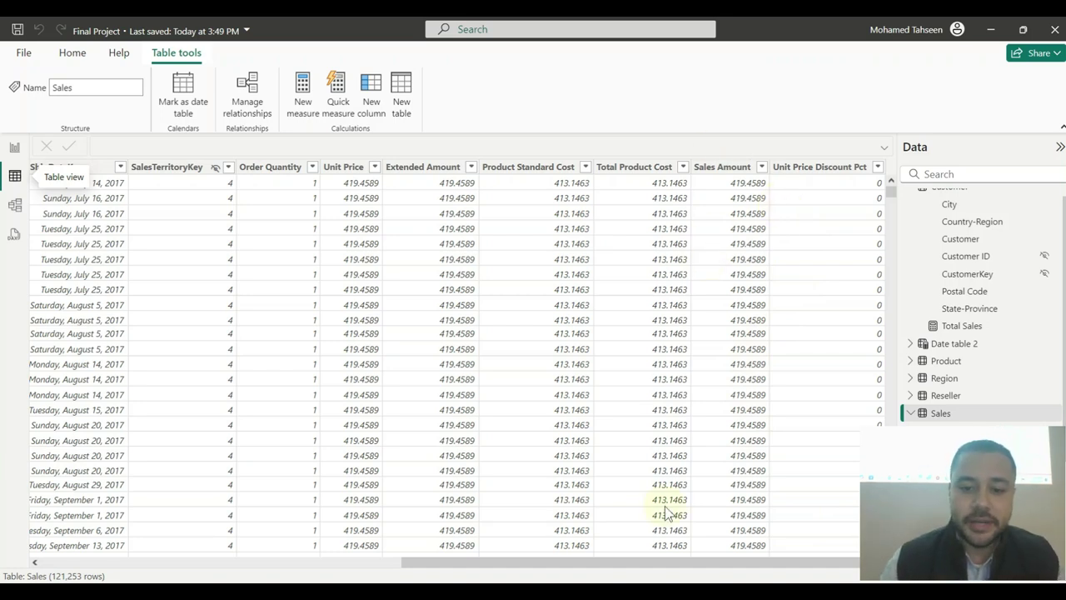
pyautogui.click(726, 563)
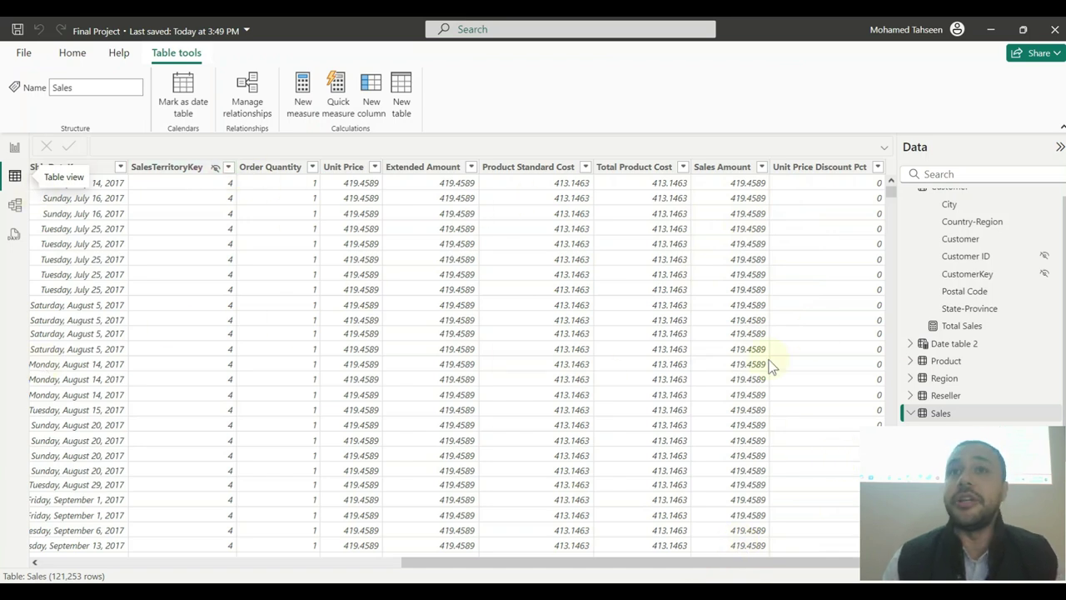
pyautogui.click(943, 412)
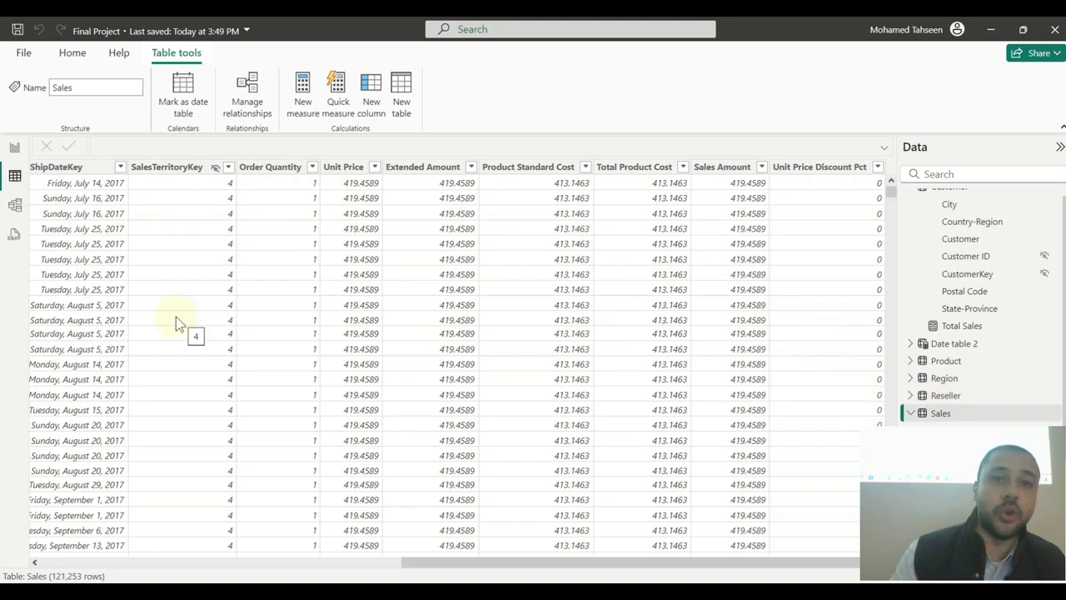
# - Return to the report and start a new measure named Total Cost
pyautogui.click(14, 148)
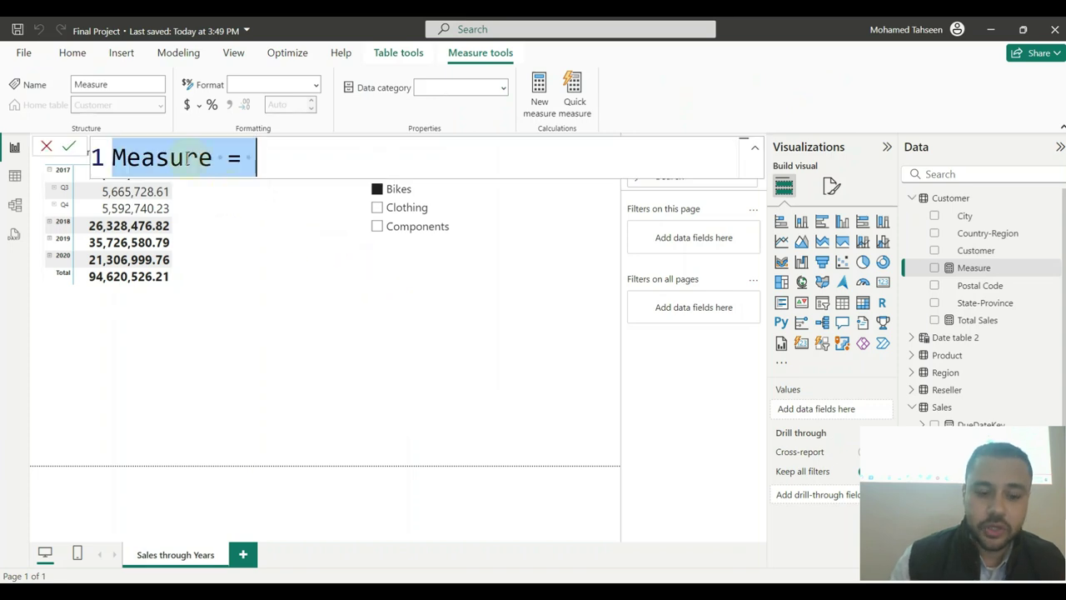
pyautogui.write('t')
pyautogui.press('BackSpace')
pyautogui.write('Total')
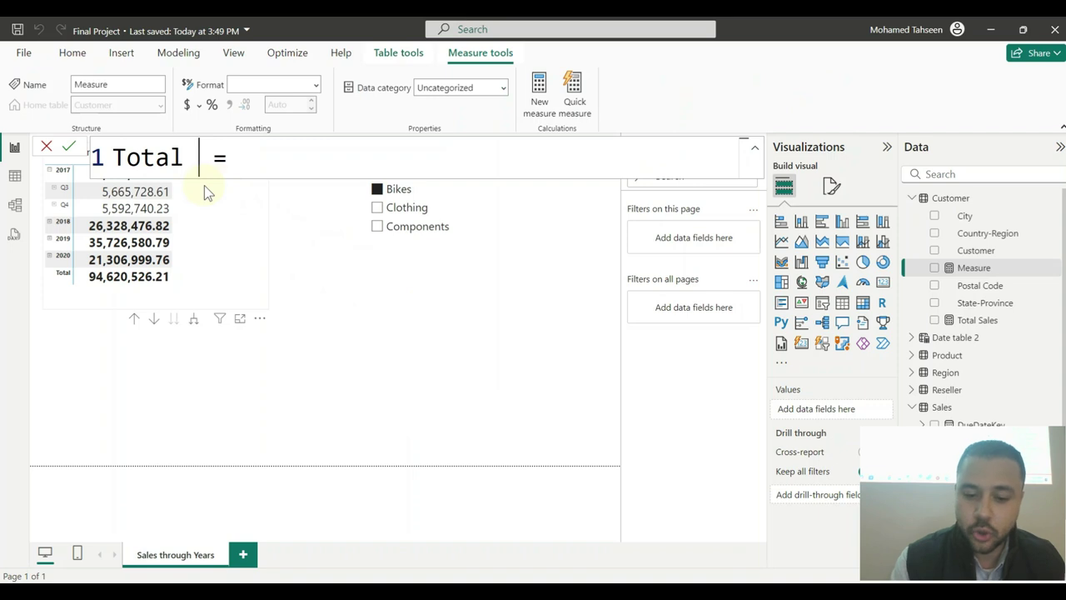
pyautogui.write('Cost')
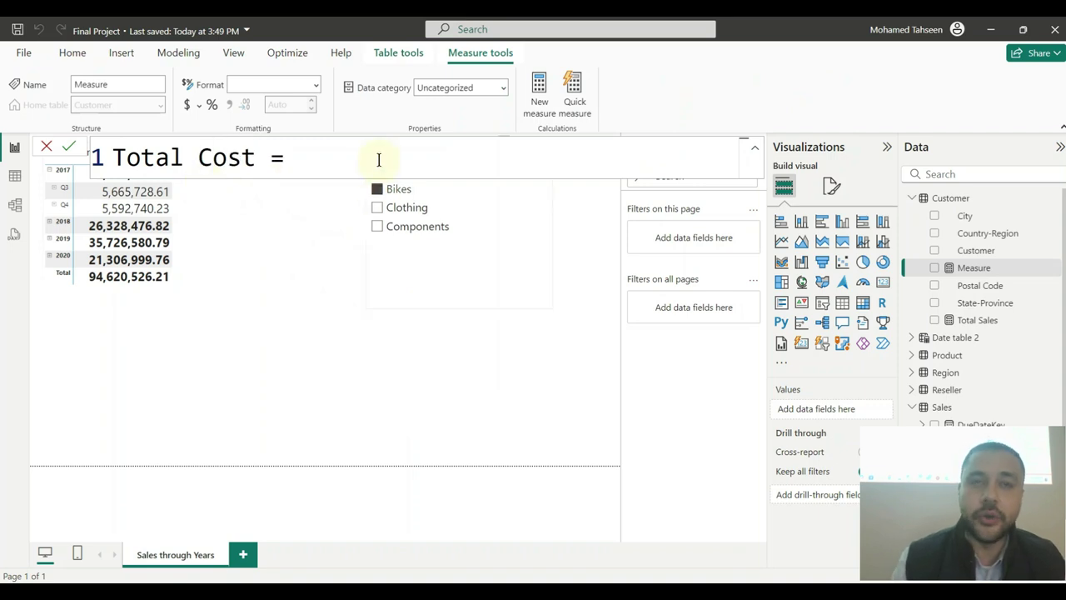
# - Try to build the Total Cost formula with SUMX over the Sales table
pyautogui.write('sumx')
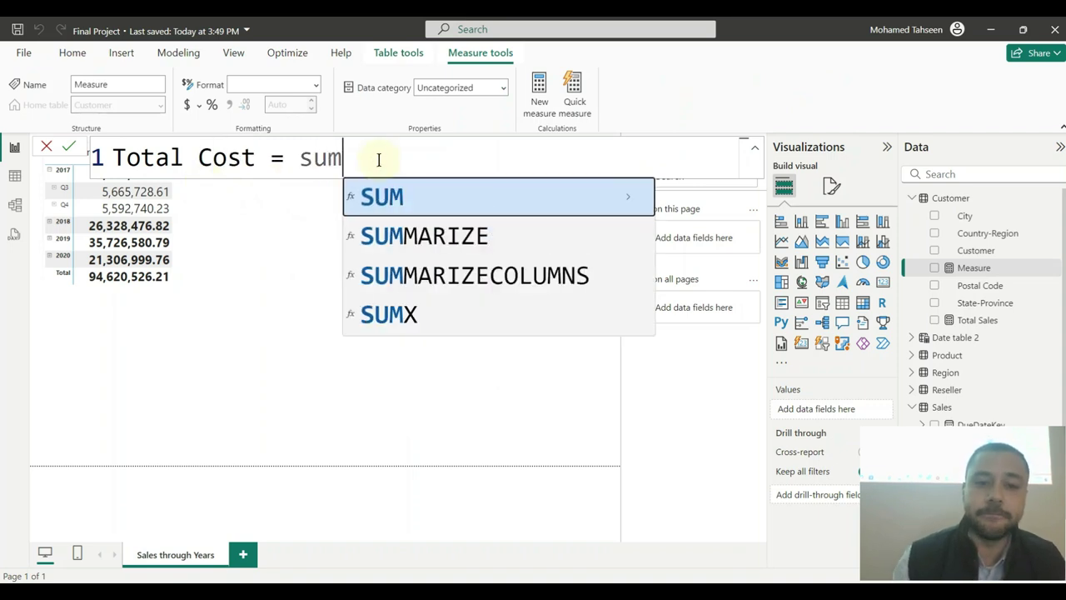
pyautogui.press('Tab')
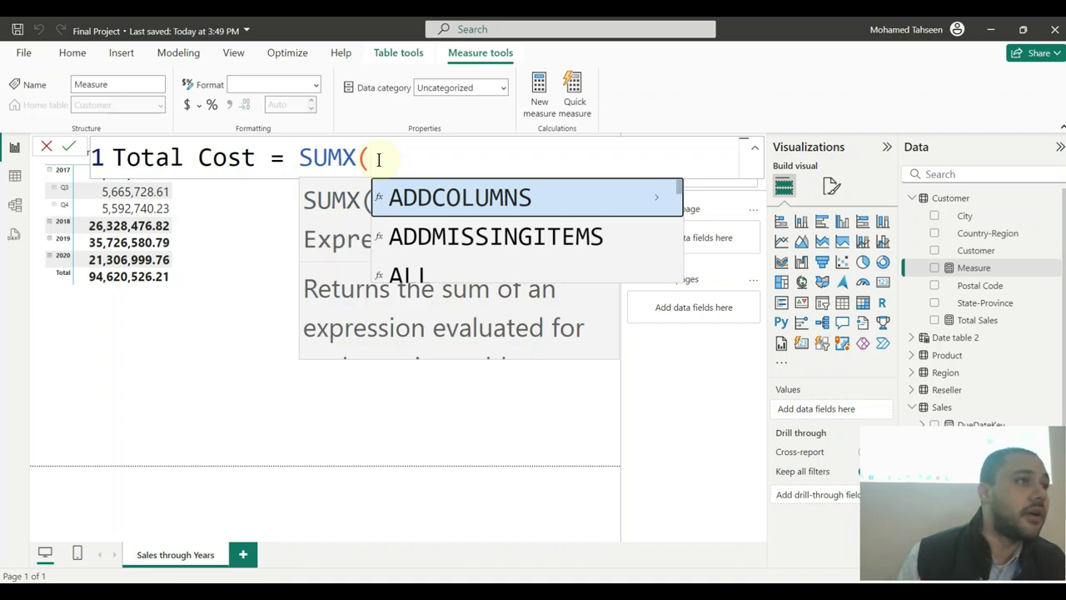
pyautogui.write('s')
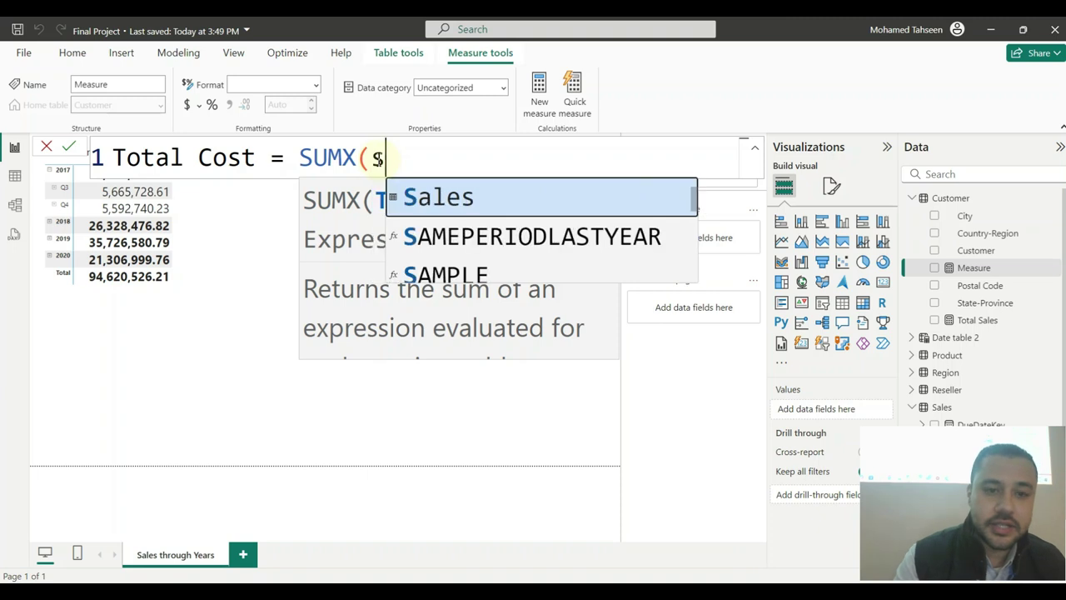
pyautogui.write('ales')
pyautogui.press('Tab')
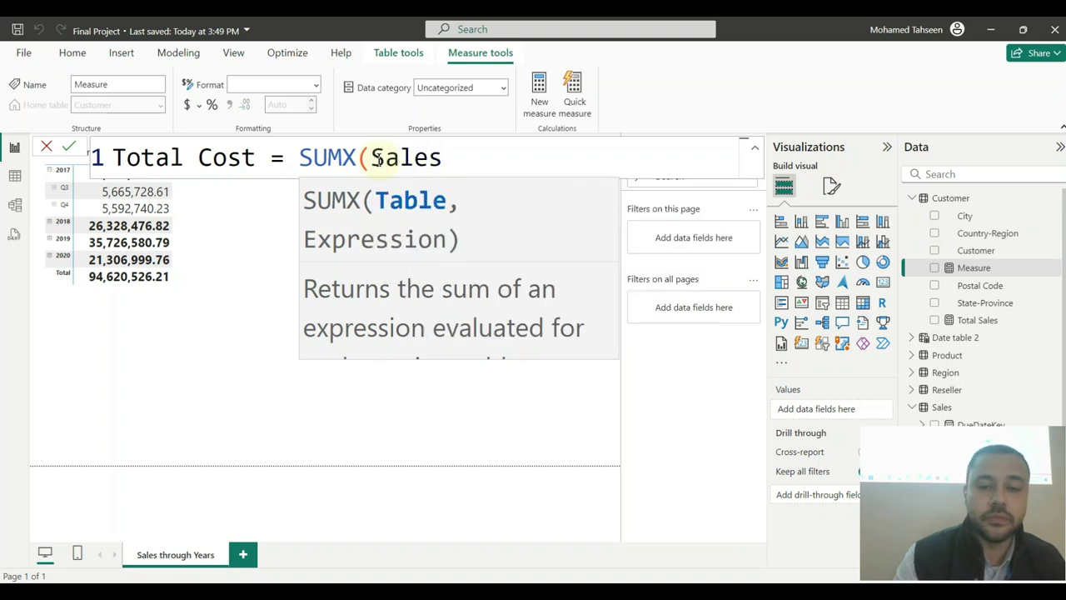
pyautogui.write(',')
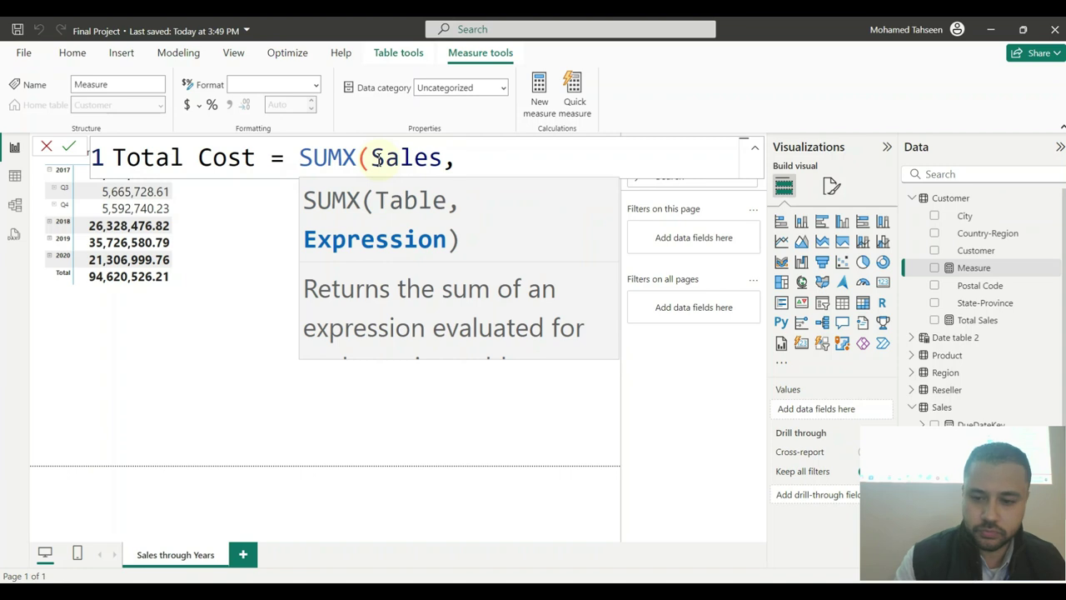
pyautogui.press('BackSpace')
pyautogui.press('BackSpace')
pyautogui.press('BackSpace')
pyautogui.press('BackSpace')
pyautogui.press('BackSpace')
pyautogui.press('BackSpace')
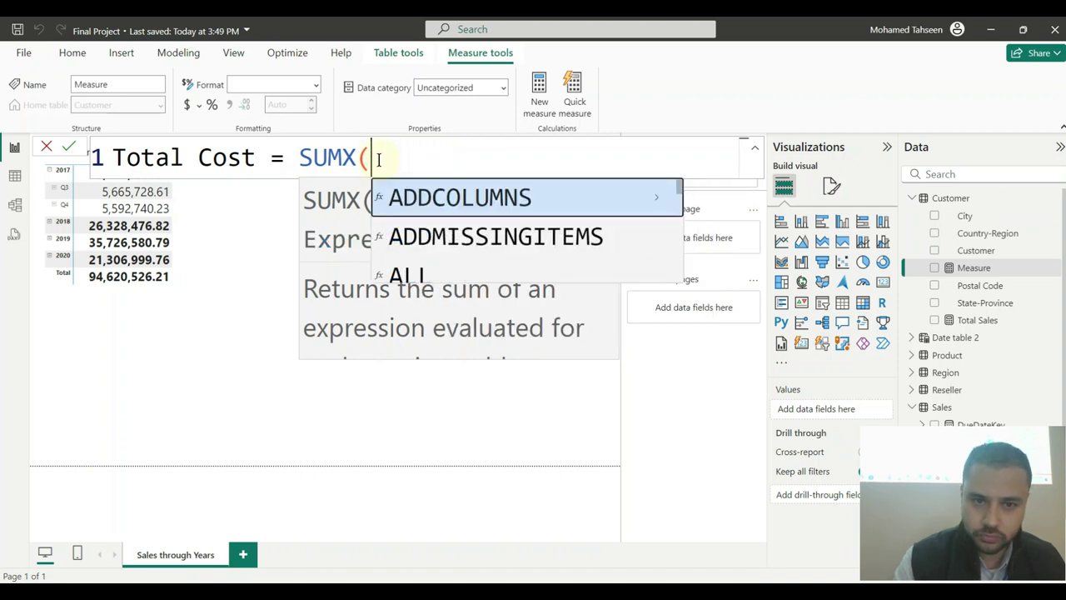
pyautogui.press('BackSpace')
pyautogui.press('BackSpace')
# - Define the Total Cost measure as SUM(Sales[Total Product Cost]) and commit it
pyautogui.write('m')
pyautogui.press('BackSpace')
pyautogui.write('(')
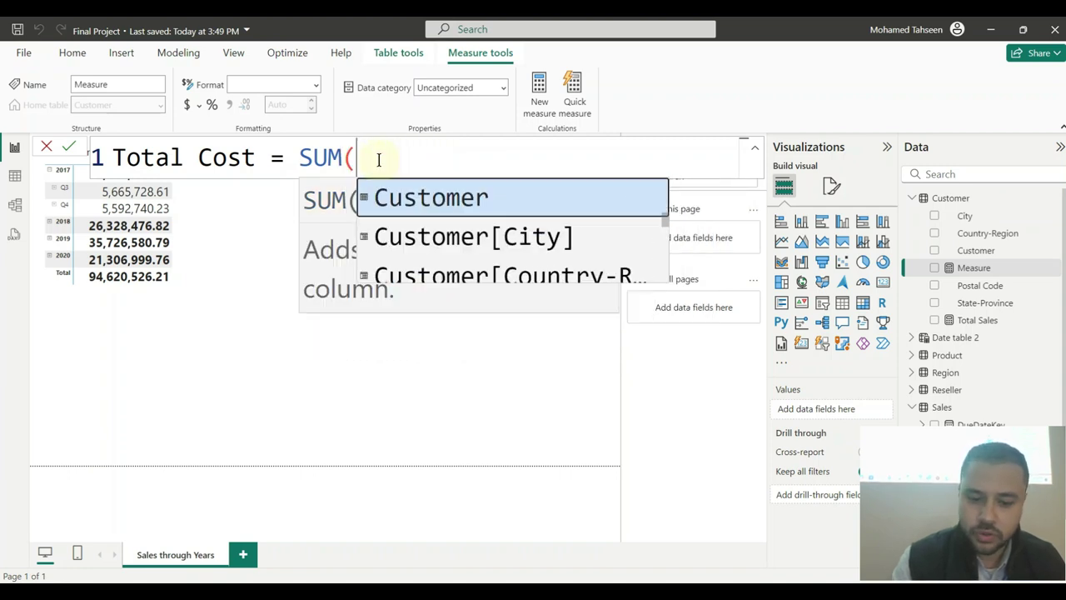
pyautogui.write('cos')
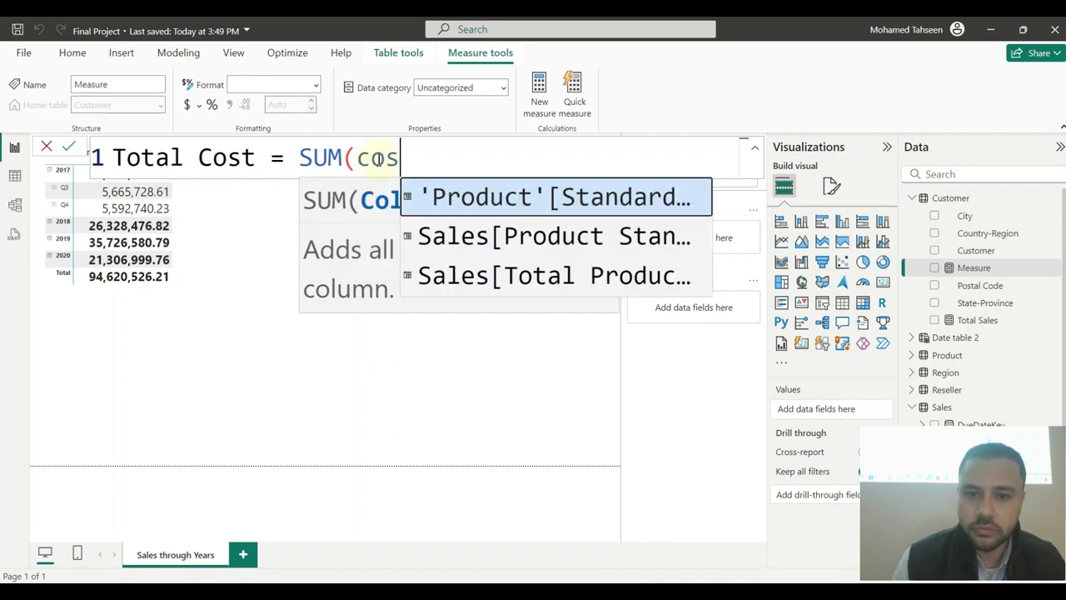
pyautogui.press('Down')
pyautogui.press('Down')
pyautogui.press('Tab')
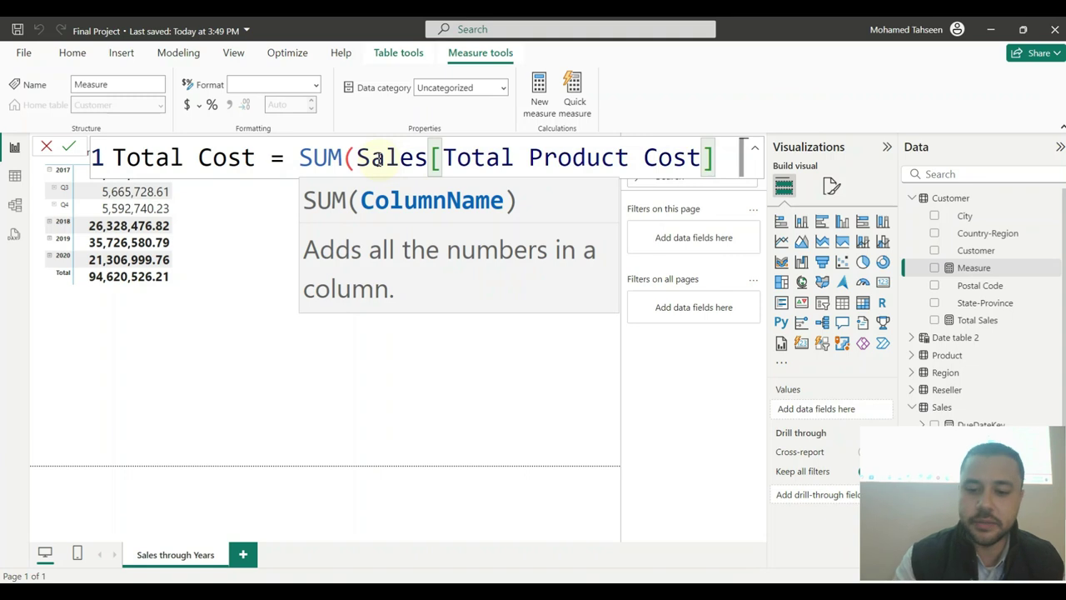
pyautogui.write(')')
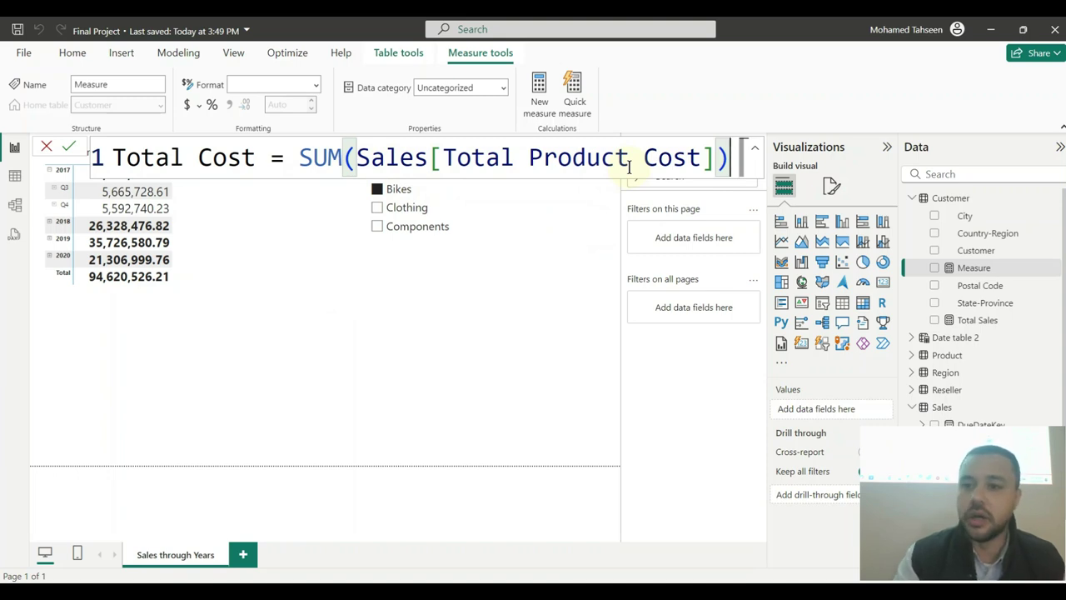
pyautogui.press('Return')
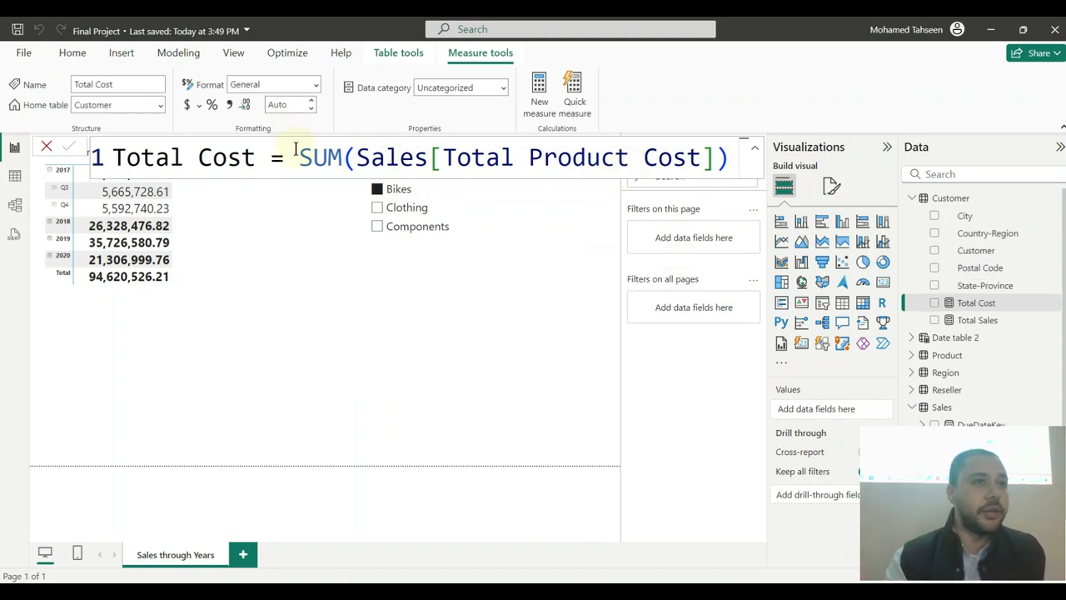
# - Create a new measure named Profit defined as [Total Sales] - [Total Cost] and commit it
pyautogui.click(490, 335)
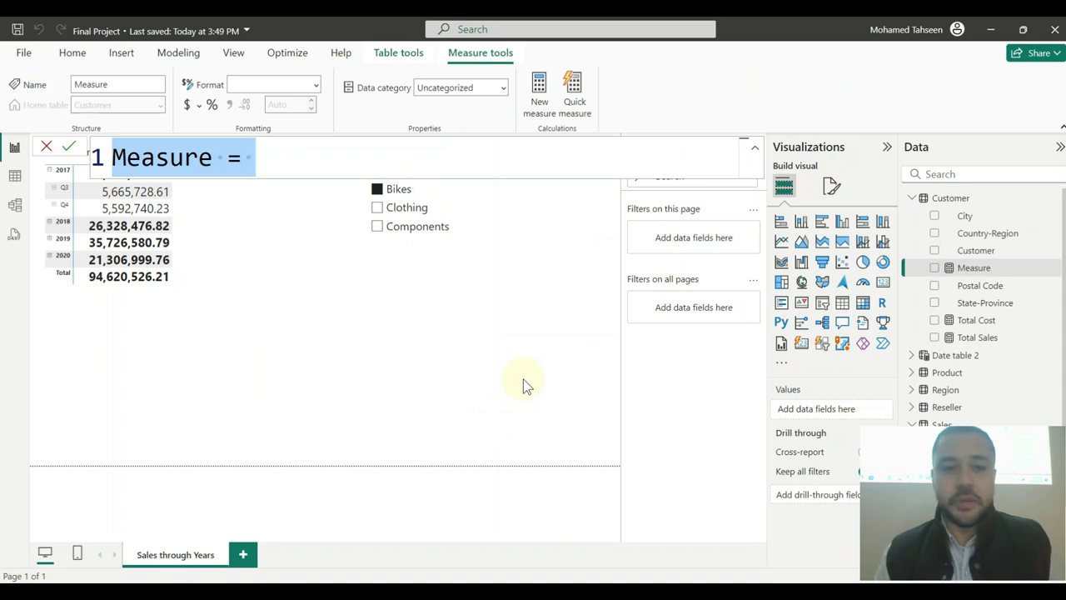
pyautogui.doubleClick(188, 160)
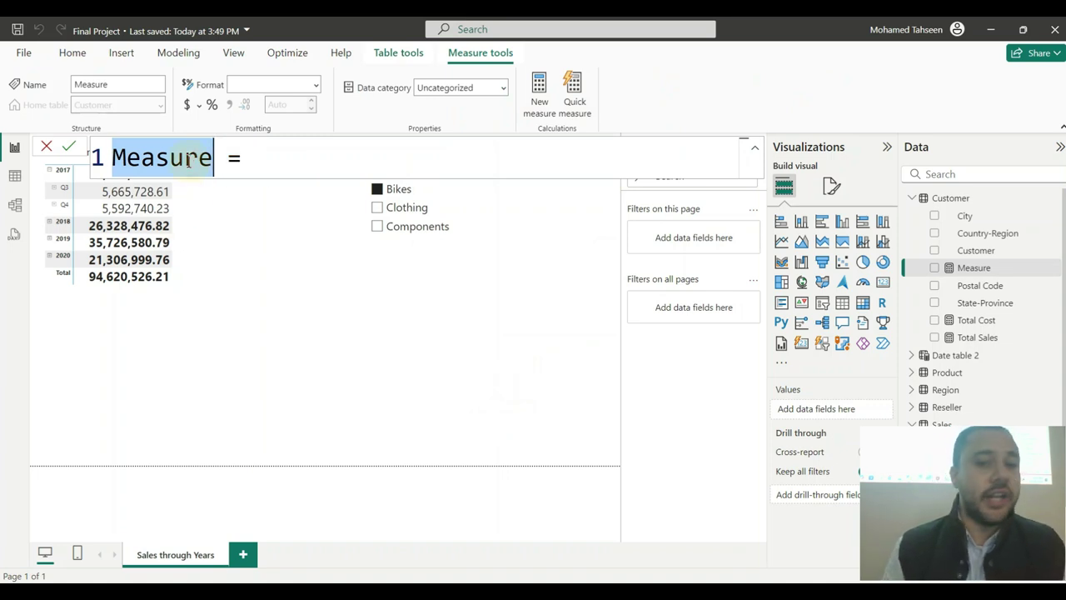
pyautogui.write('Profit')
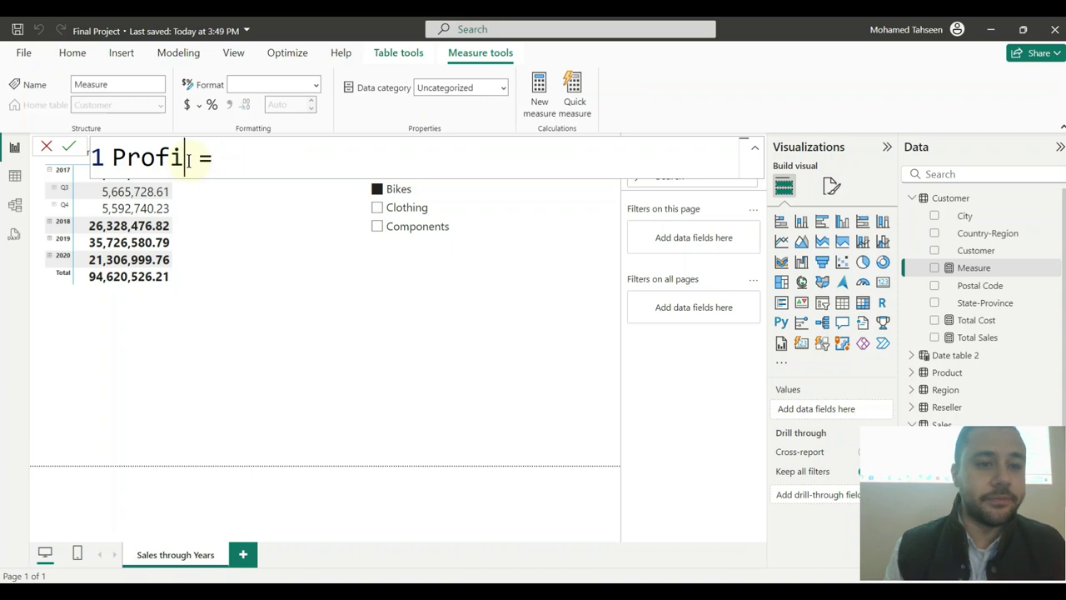
pyautogui.click(255, 158)
pyautogui.write('tota')
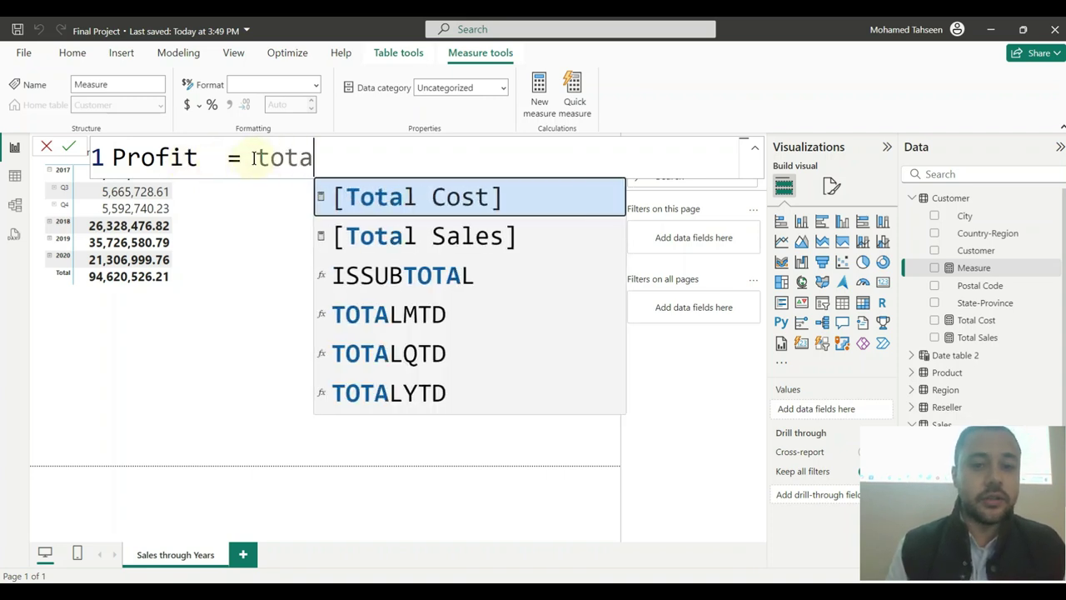
pyautogui.press('Down')
pyautogui.press('Tab')
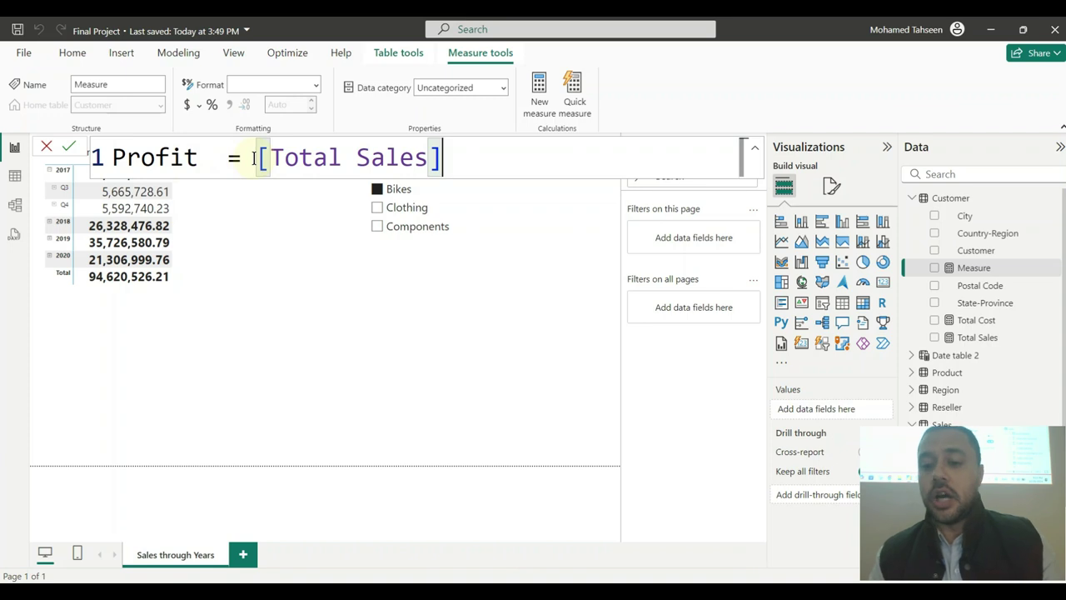
pyautogui.write('-')
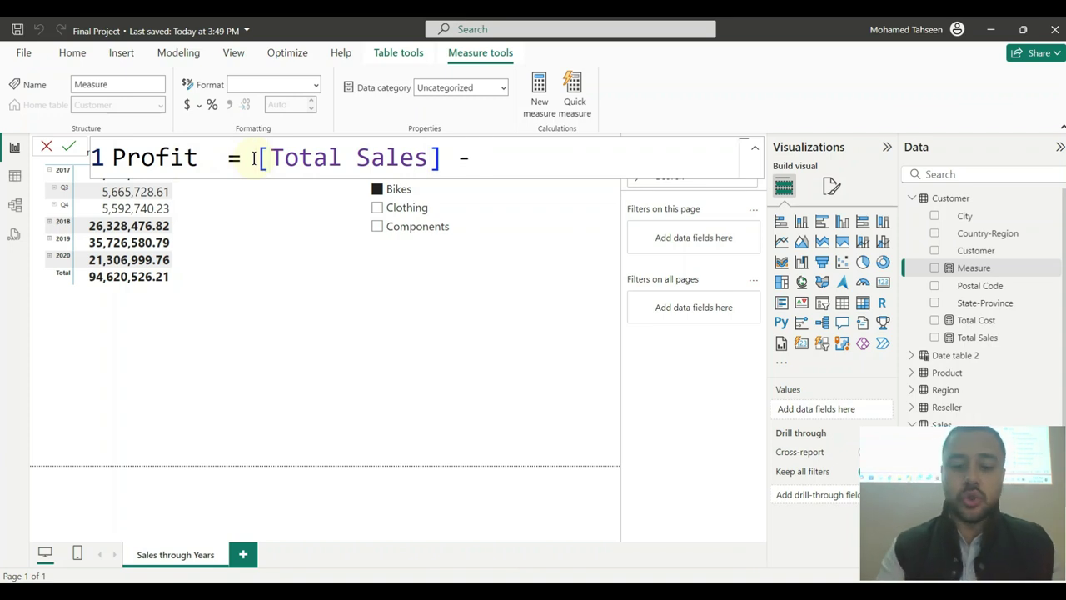
pyautogui.write(' cost')
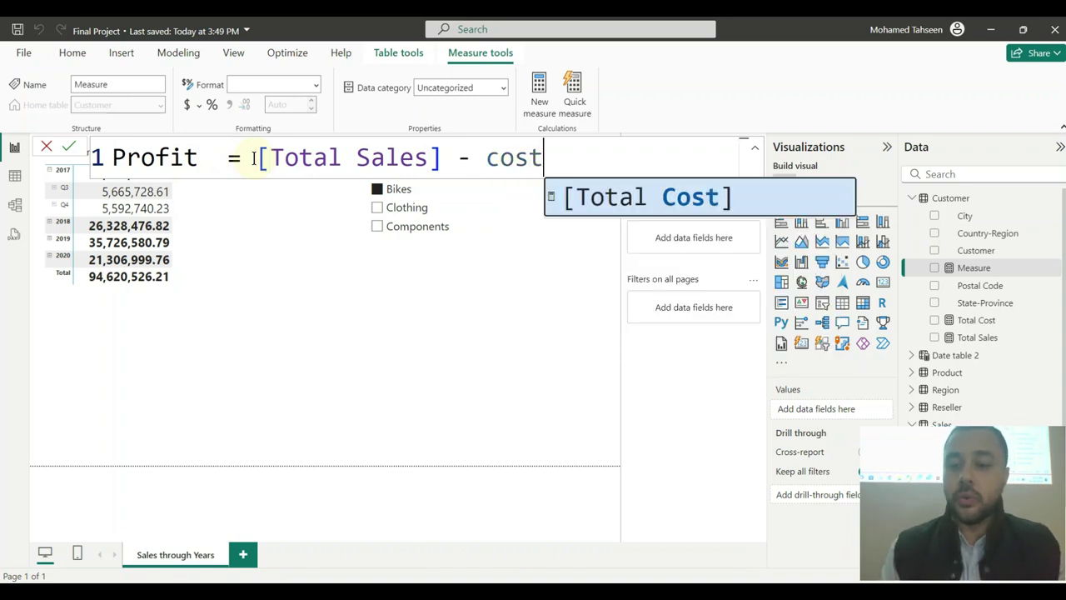
pyautogui.press('Tab')
pyautogui.press('Return')
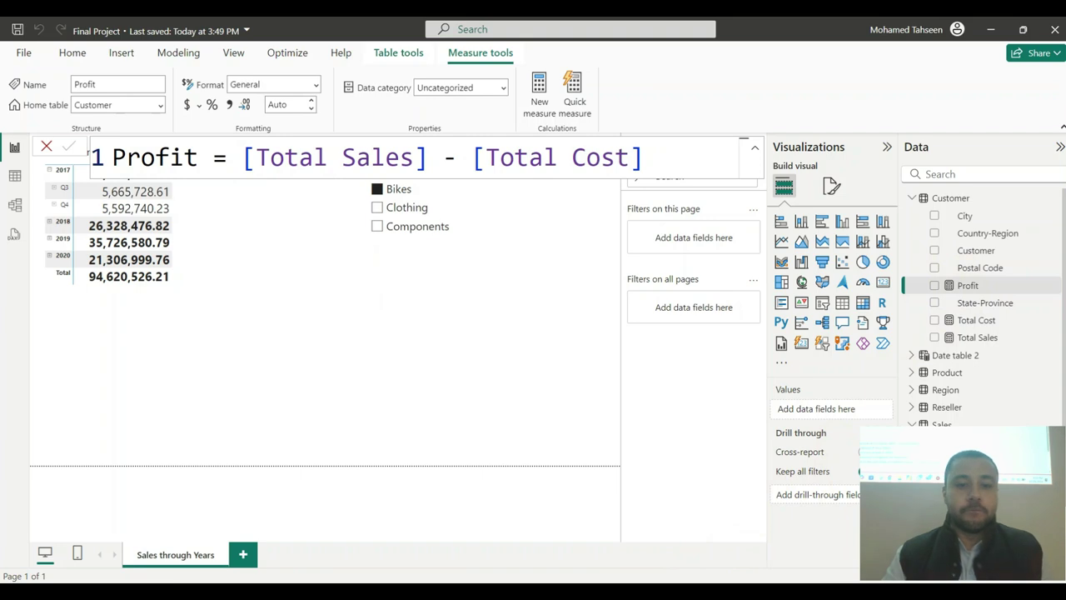
# - Switch to the Final Project PDF, read the Profit measure and formatting tasks, and return to Power BI
pyautogui.hotkey('alt', 'Tab')
pyautogui.moveTo(338, 251); pyautogui.dragTo(749, 257)
pyautogui.moveTo(333, 267); pyautogui.dragTo(536, 268)
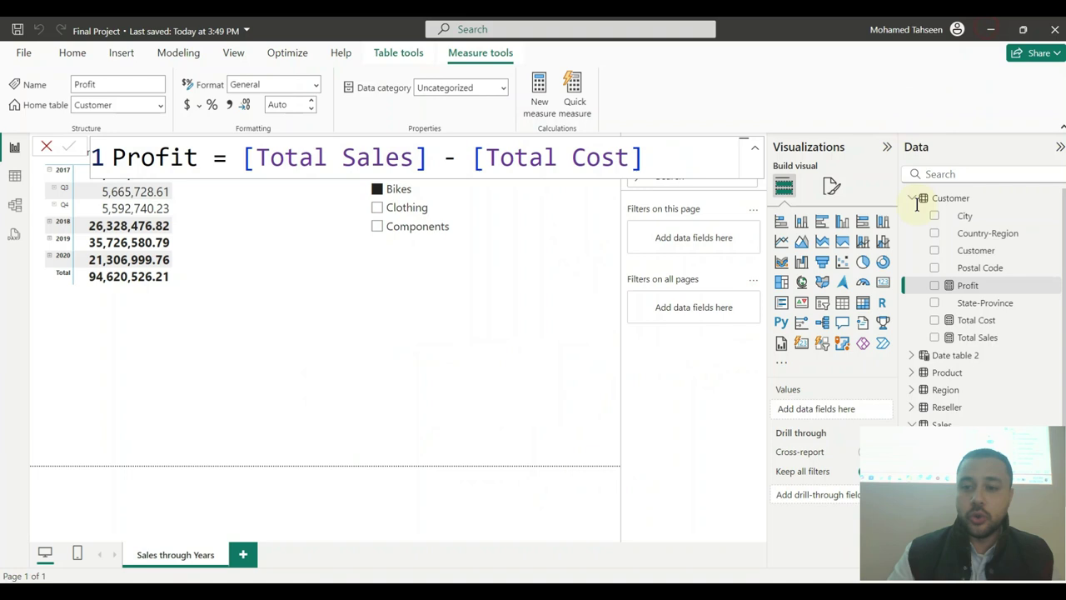
pyautogui.click(986, 28)
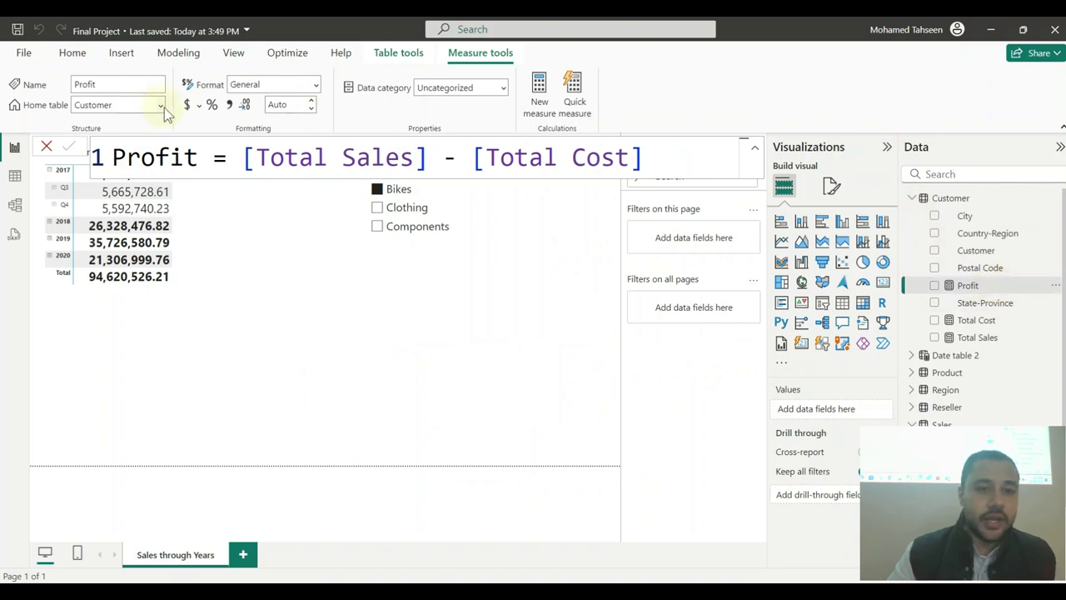
# - Format the Profit measure as a decimal number with a thousands separator and 0 decimal places
pyautogui.doubleClick(294, 105)
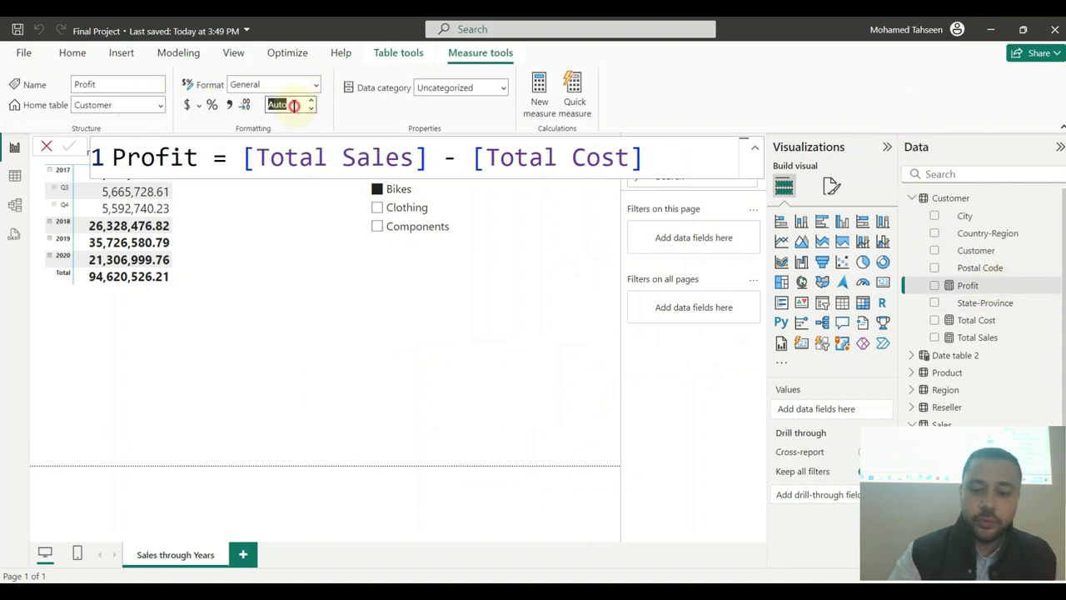
pyautogui.press('BackSpace')
pyautogui.click(348, 106)
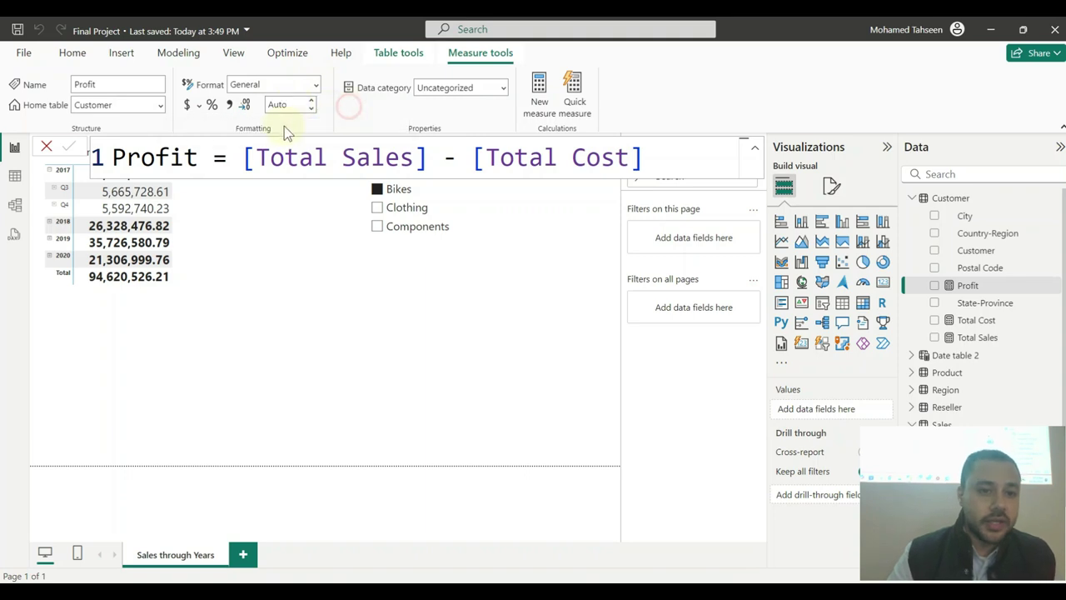
pyautogui.click(230, 106)
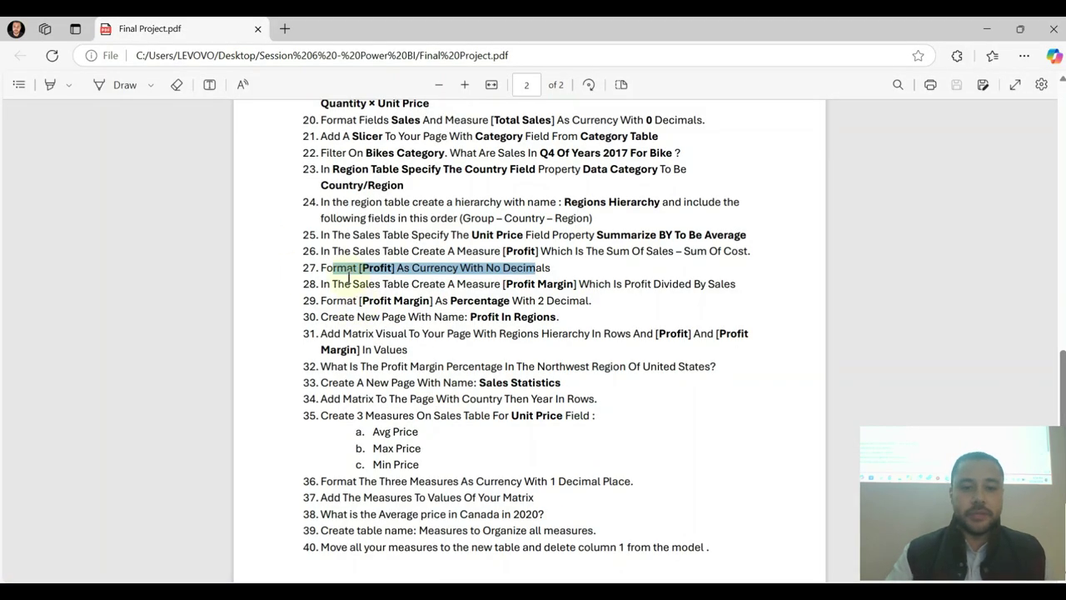
# - Return from the project PDF to Power BI and set the Profit measure's format to Currency
pyautogui.click(987, 28)
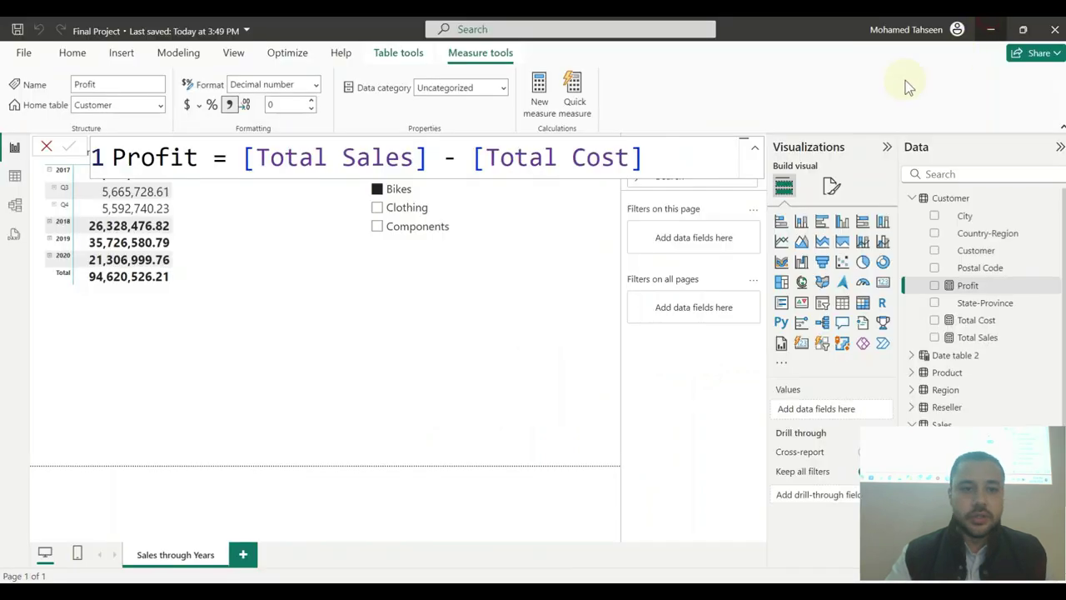
pyautogui.click(319, 86)
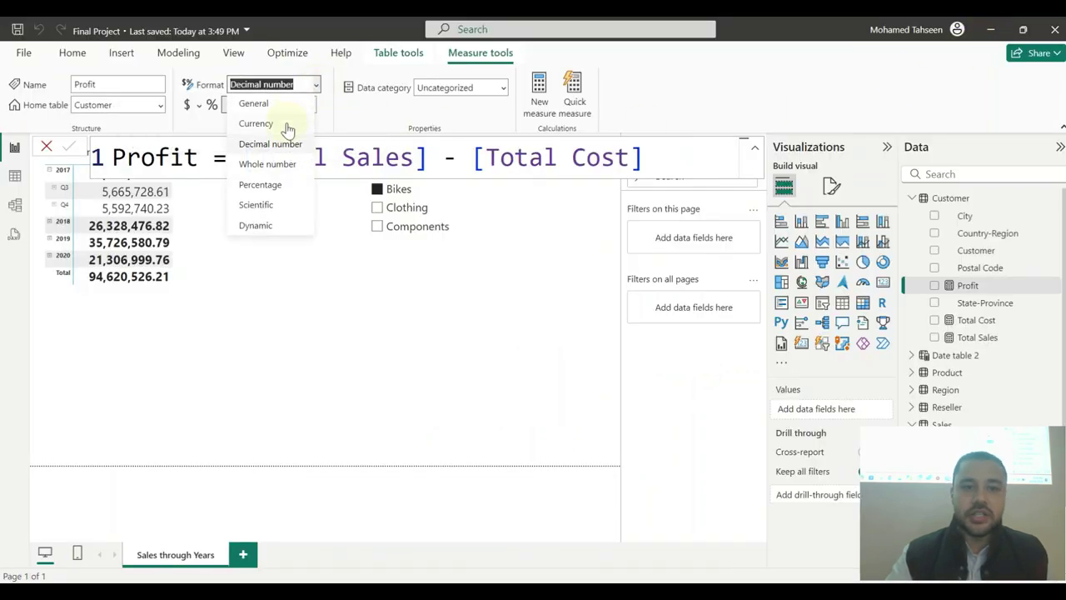
pyautogui.click(341, 140)
pyautogui.press('c')
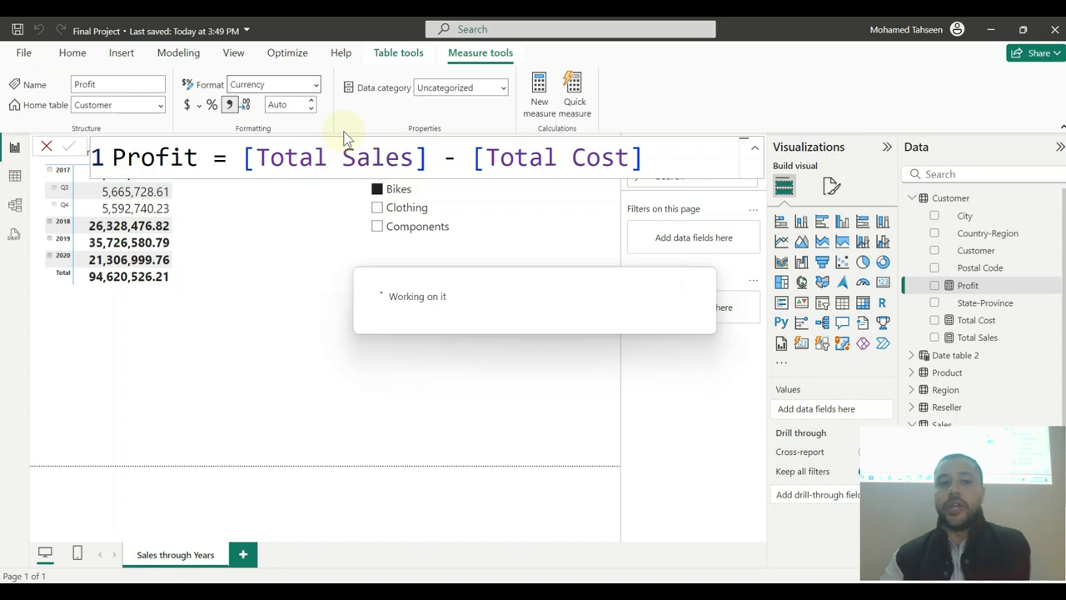
# - Switch to the Final Project PDF and examine the task describing the Profit Margin measure
pyautogui.click(990, 29)
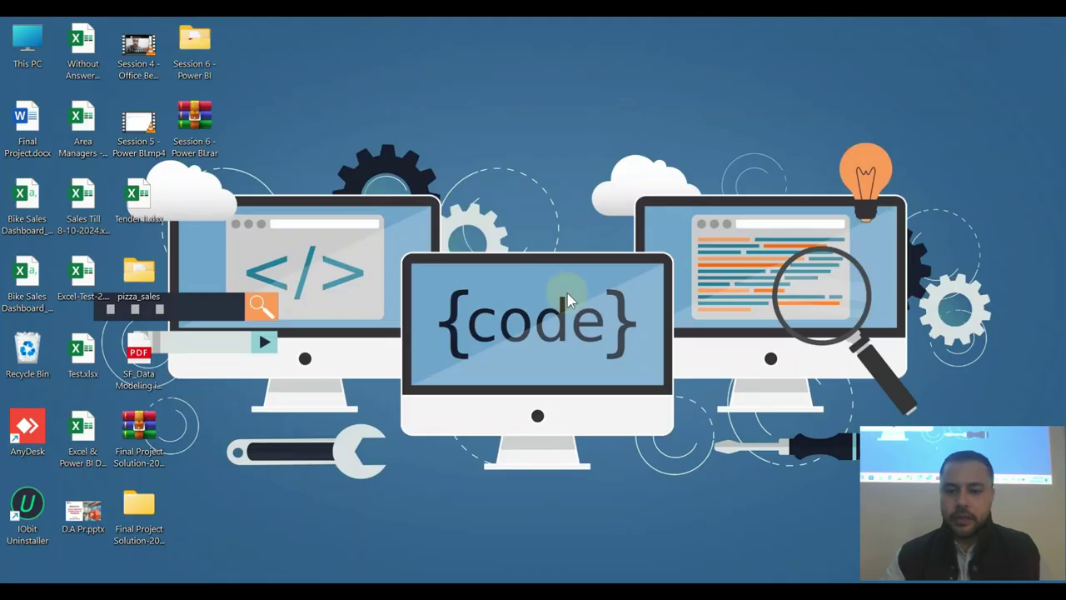
pyautogui.hotkey('alt', 'Tab')
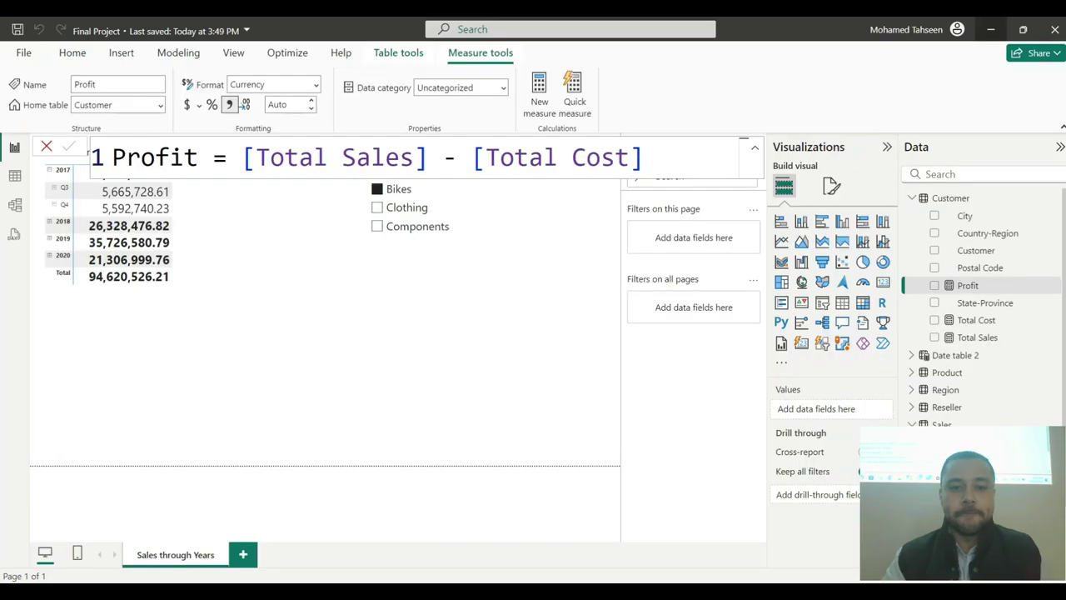
pyautogui.hotkey('alt', 'Tab')
pyautogui.moveTo(321, 284); pyautogui.dragTo(723, 284)
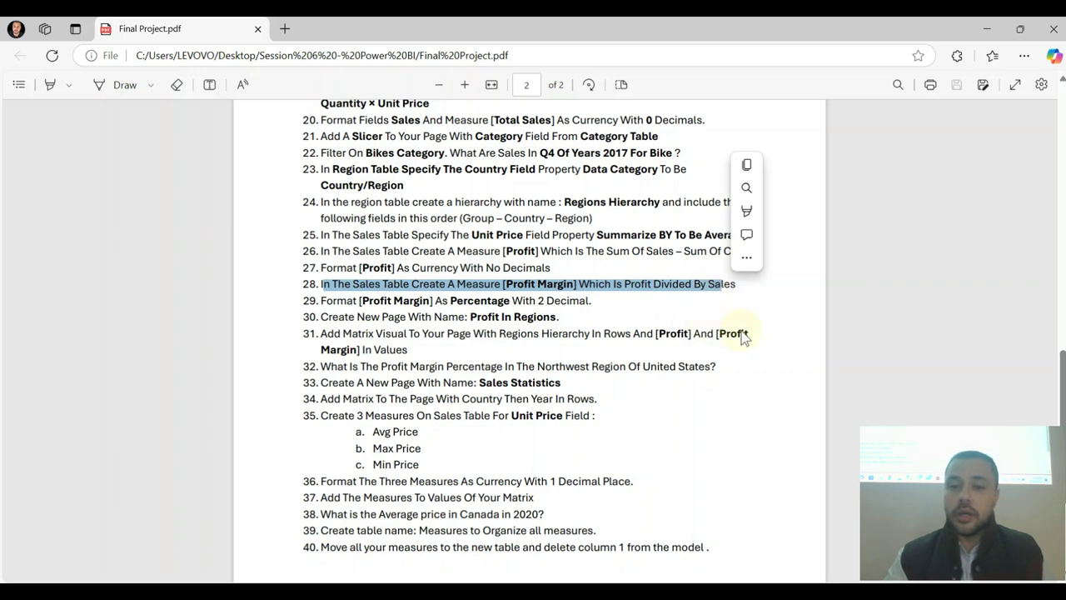
pyautogui.click(641, 283)
pyautogui.moveTo(676, 284); pyautogui.dragTo(683, 285)
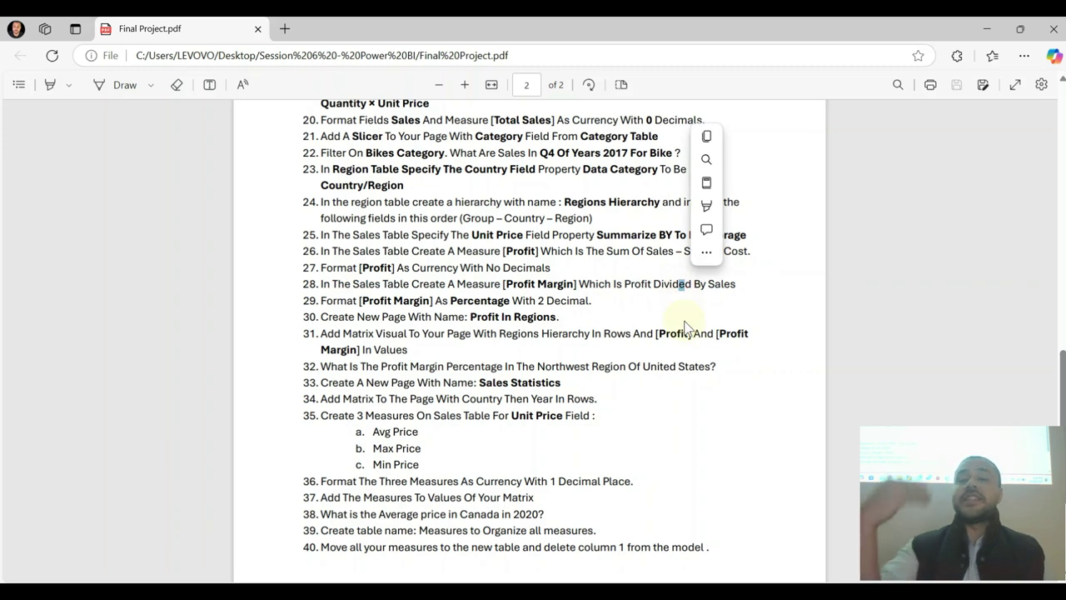
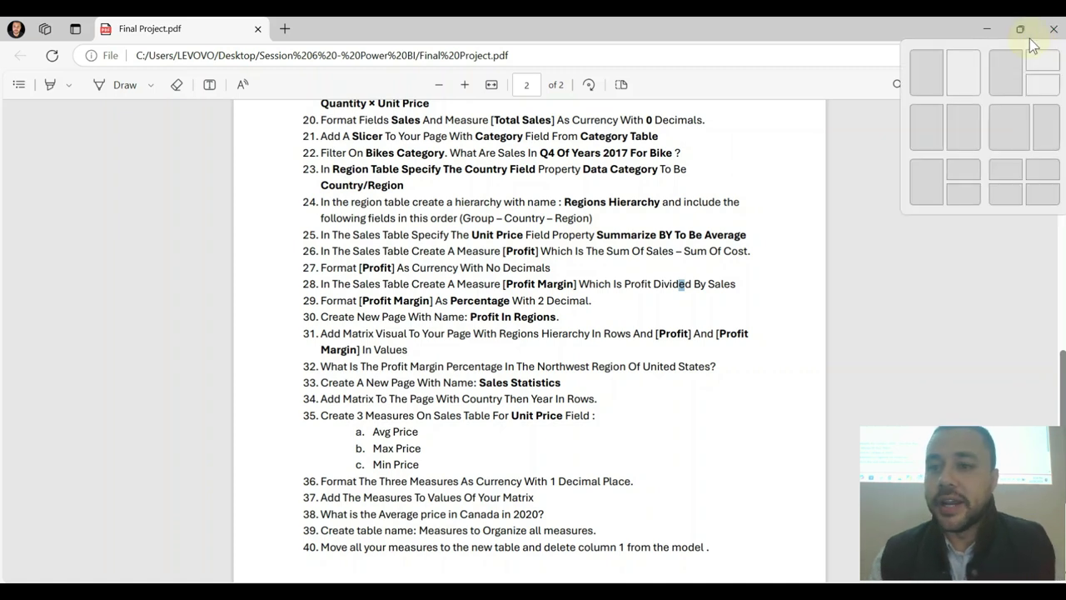
pyautogui.click(979, 30)
pyautogui.click(443, 404)
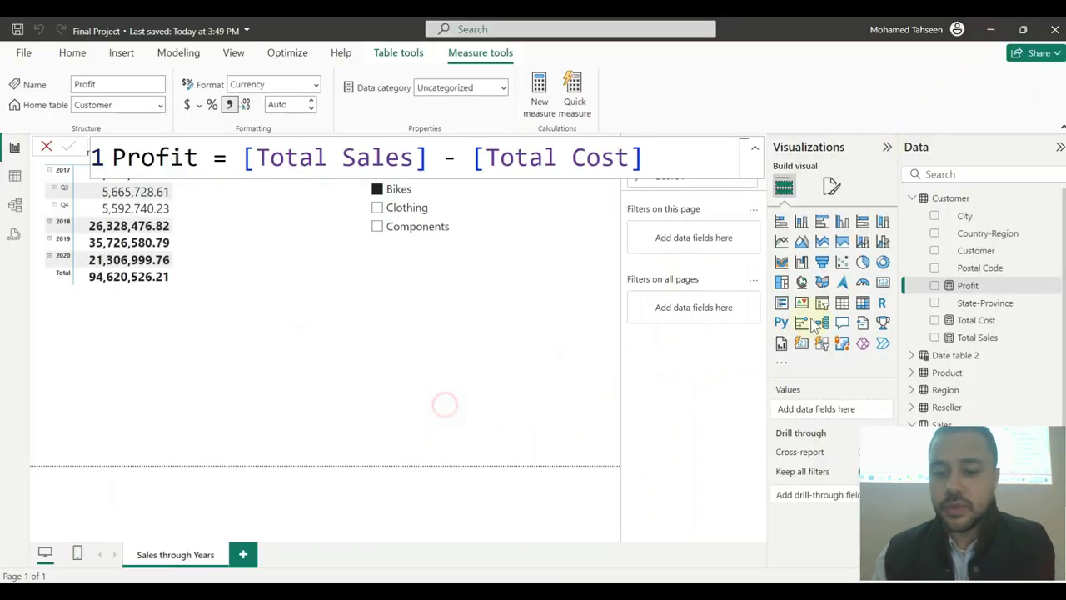
pyautogui.hotkey('alt', 'Tab')
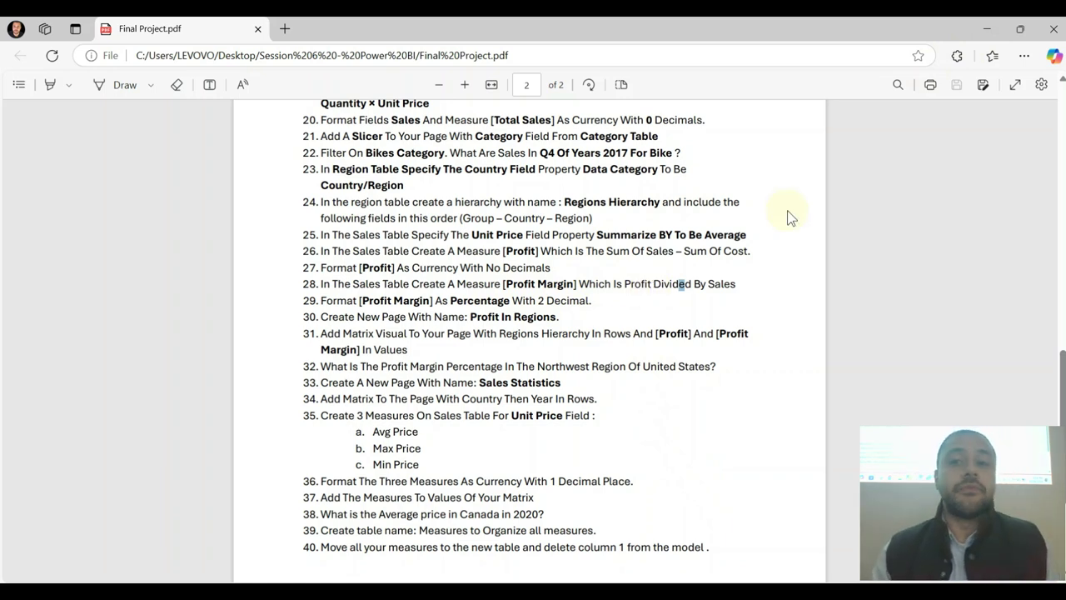
# - Return to the Power BI report and start a new measure named Profit margin %
pyautogui.click(986, 30)
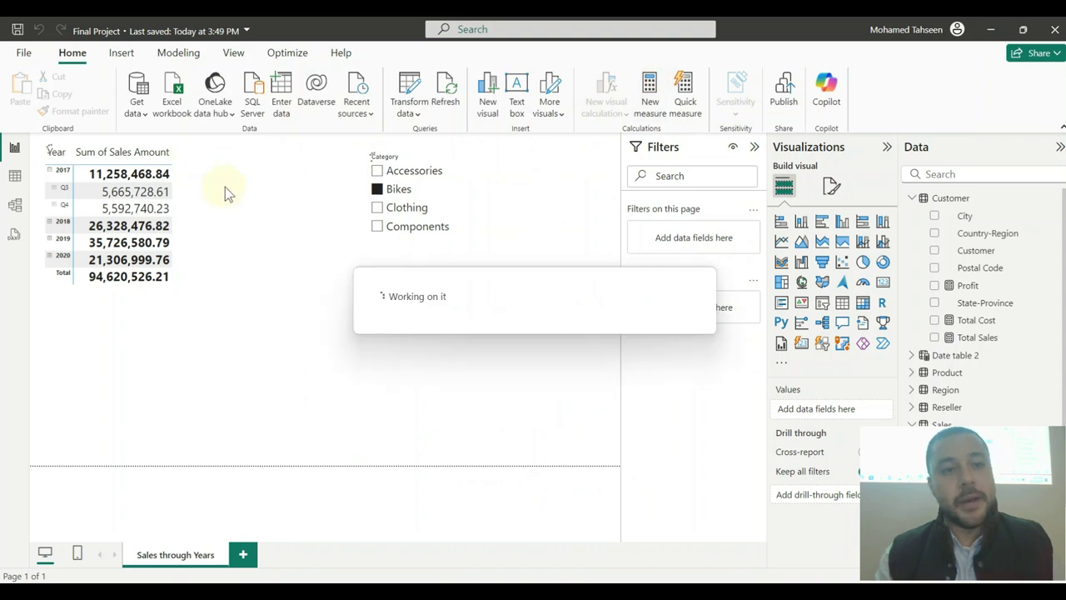
pyautogui.doubleClick(174, 162)
pyautogui.write('Po =')
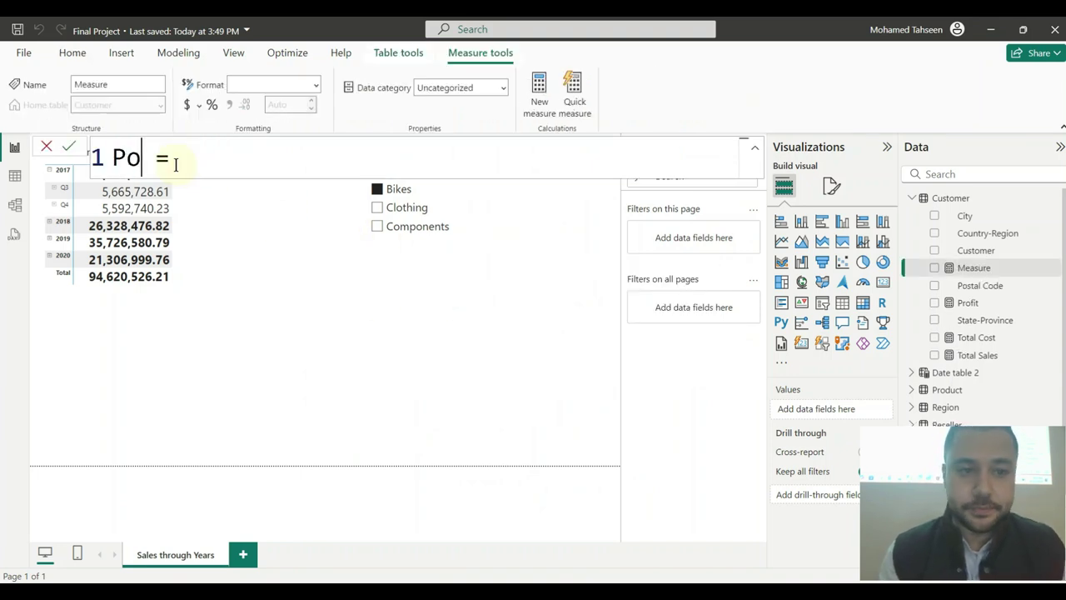
pyautogui.press('BackSpace')
pyautogui.write('rofit ')
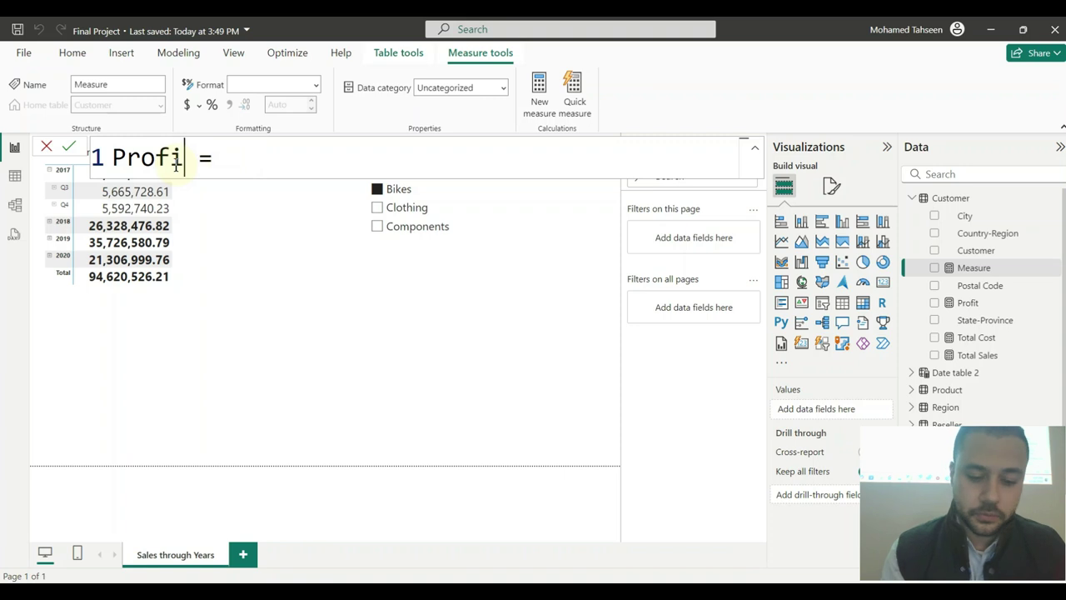
pyautogui.write('margin')
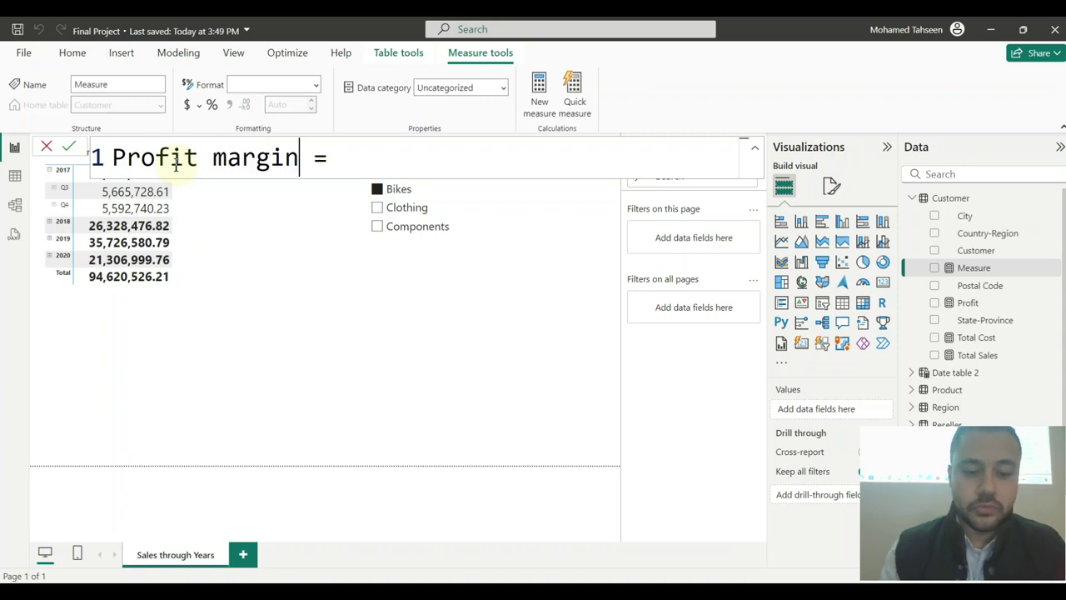
pyautogui.write(' %')
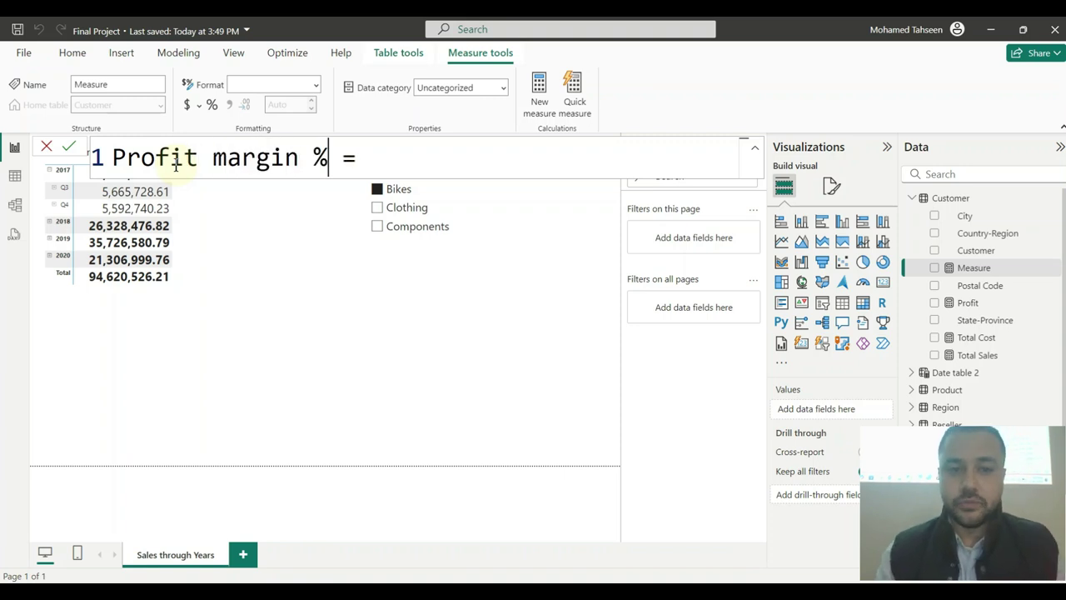
# - Enter the Profit margin % formula as DIVIDE of [Profit] by [Total Sales] with an alternate result of 0
pyautogui.click(417, 161)
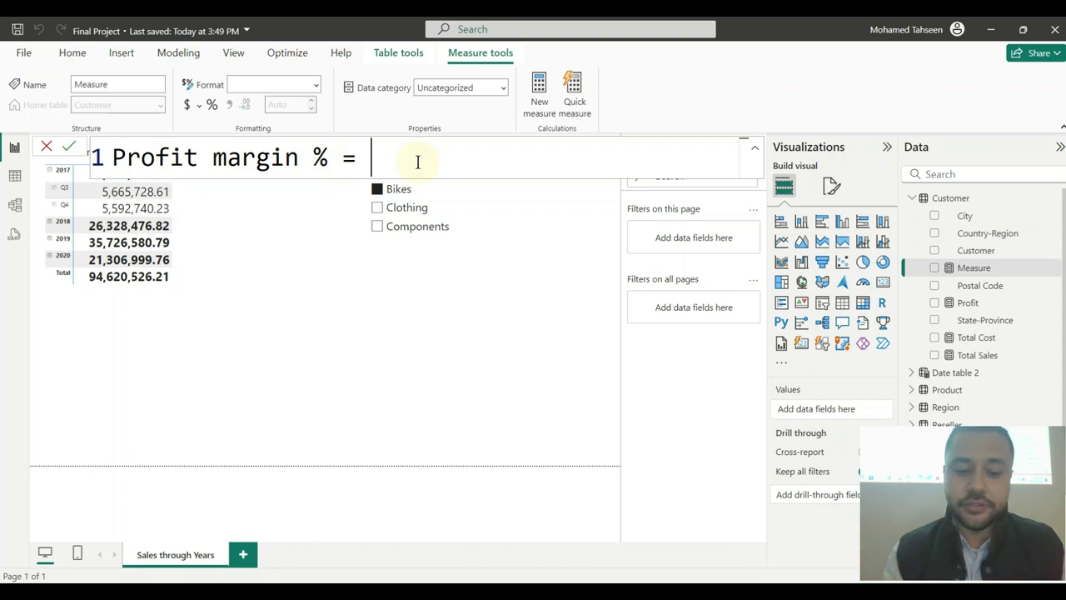
pyautogui.write('div')
pyautogui.press('Tab')
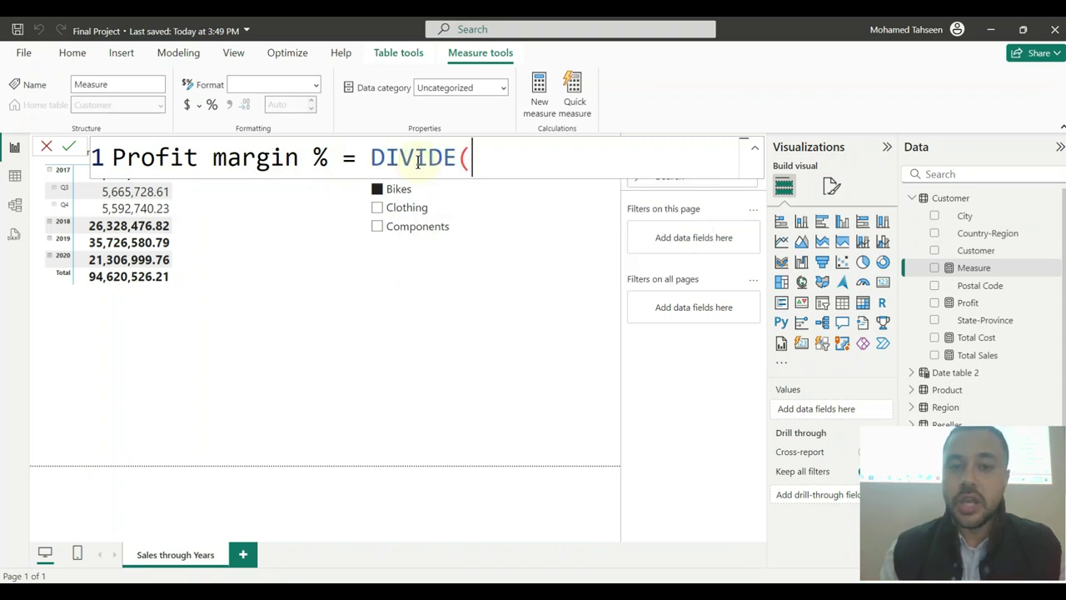
pyautogui.write('prof')
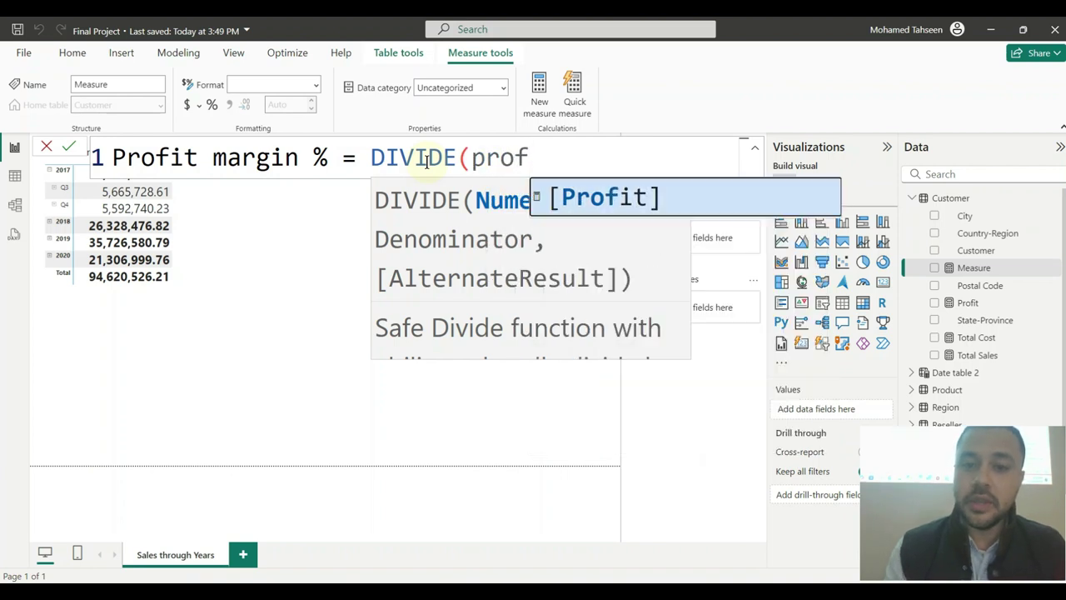
pyautogui.press('Tab')
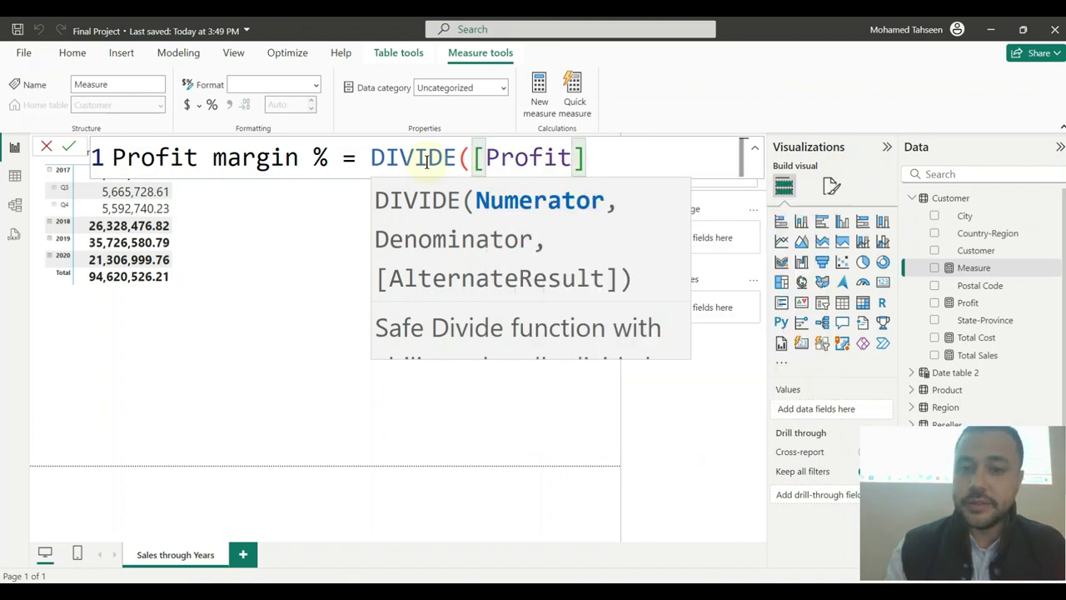
pyautogui.write(',')
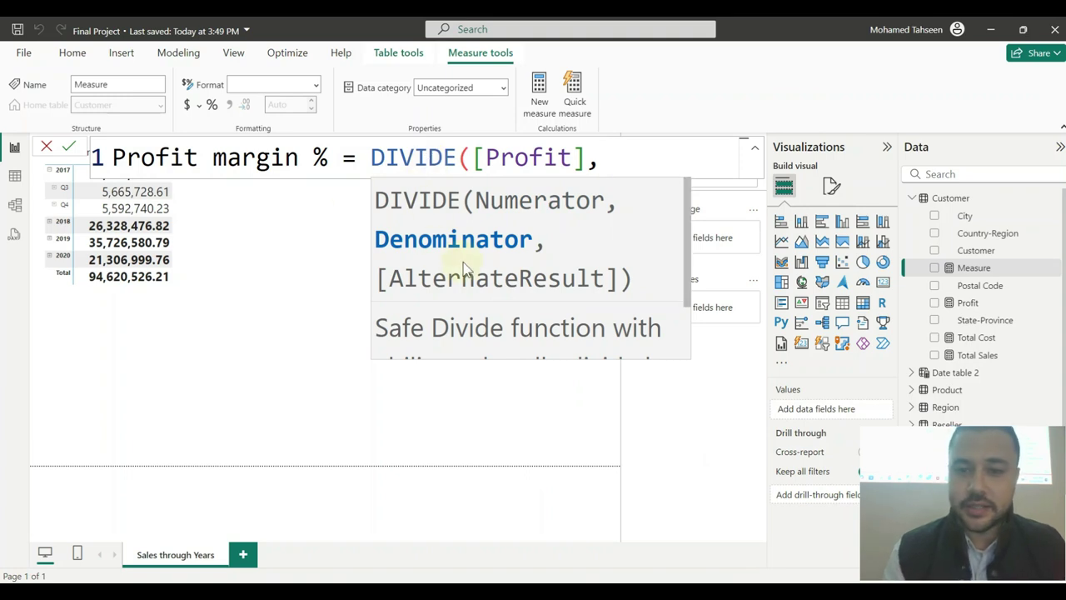
pyautogui.write('sale')
pyautogui.click(704, 200)
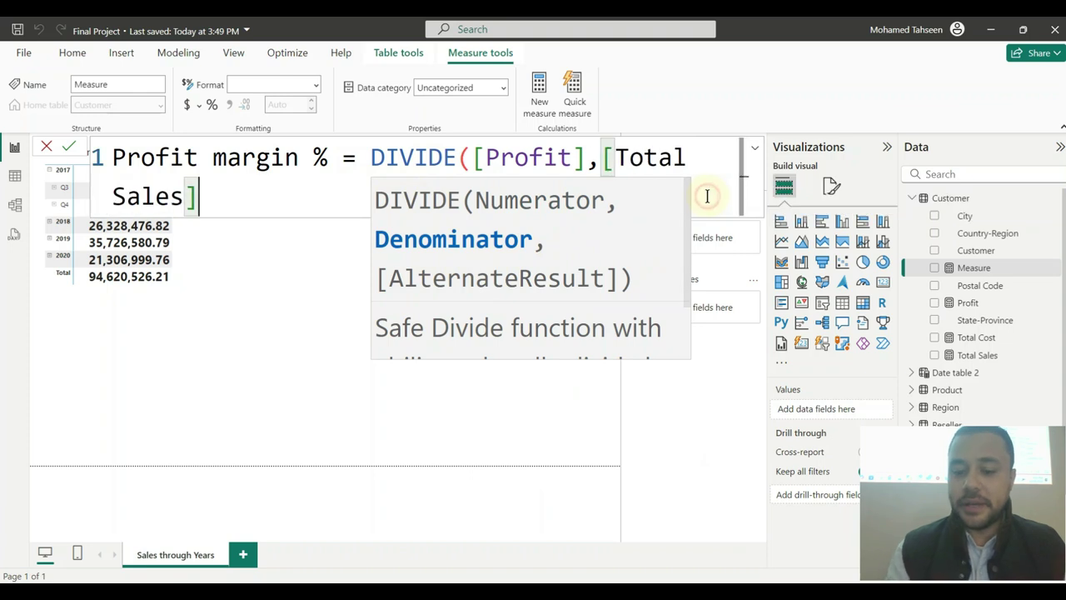
pyautogui.write(',')
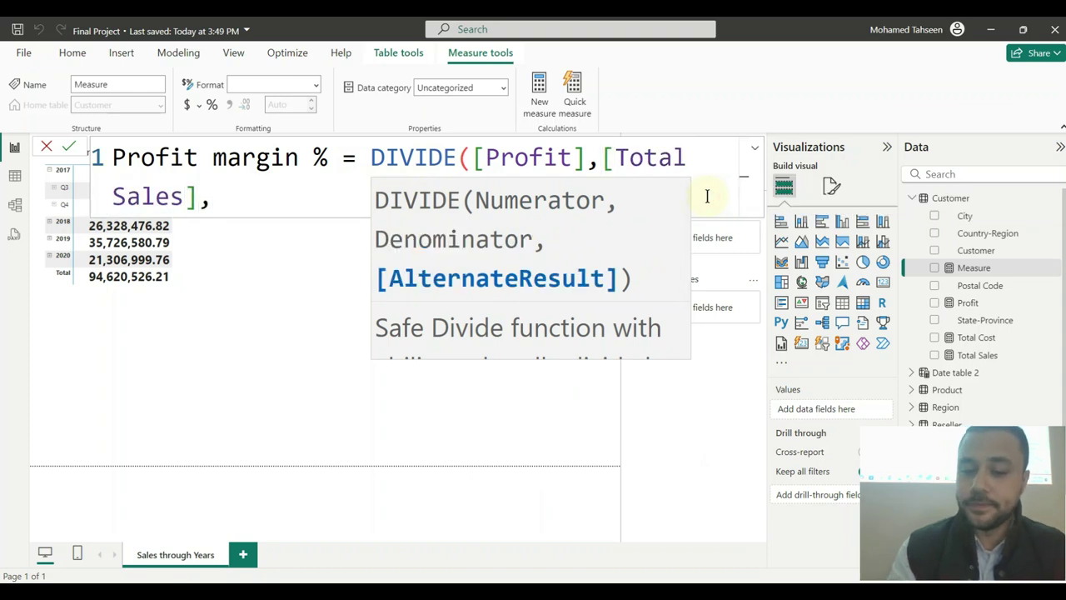
pyautogui.write('0')
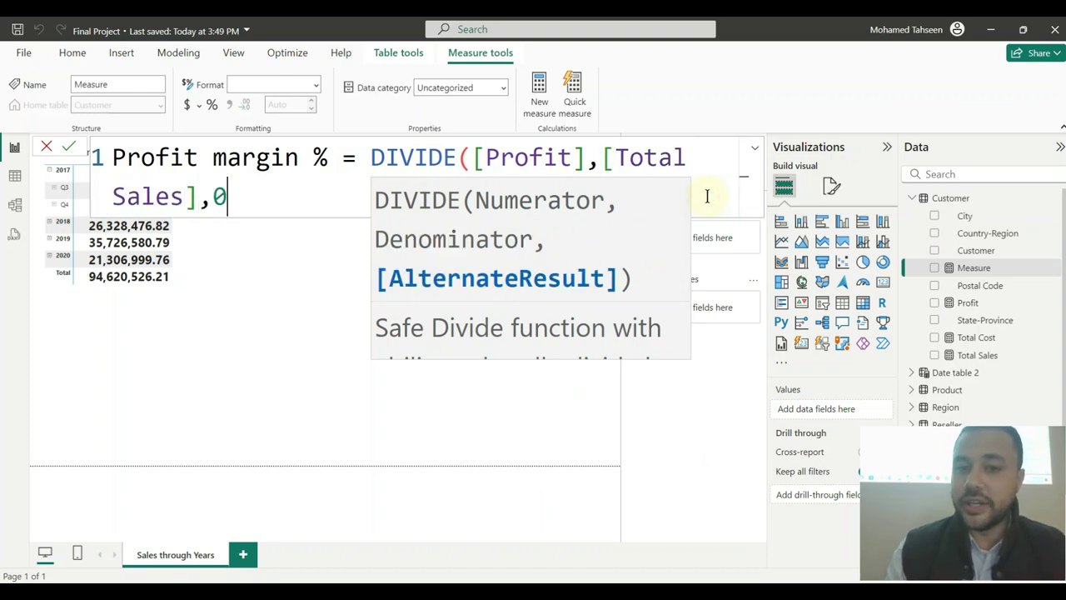
# - Move the DIVIDE arguments onto their own line, close the parenthesis, and commit the Profit margin % measure
pyautogui.click(474, 164)
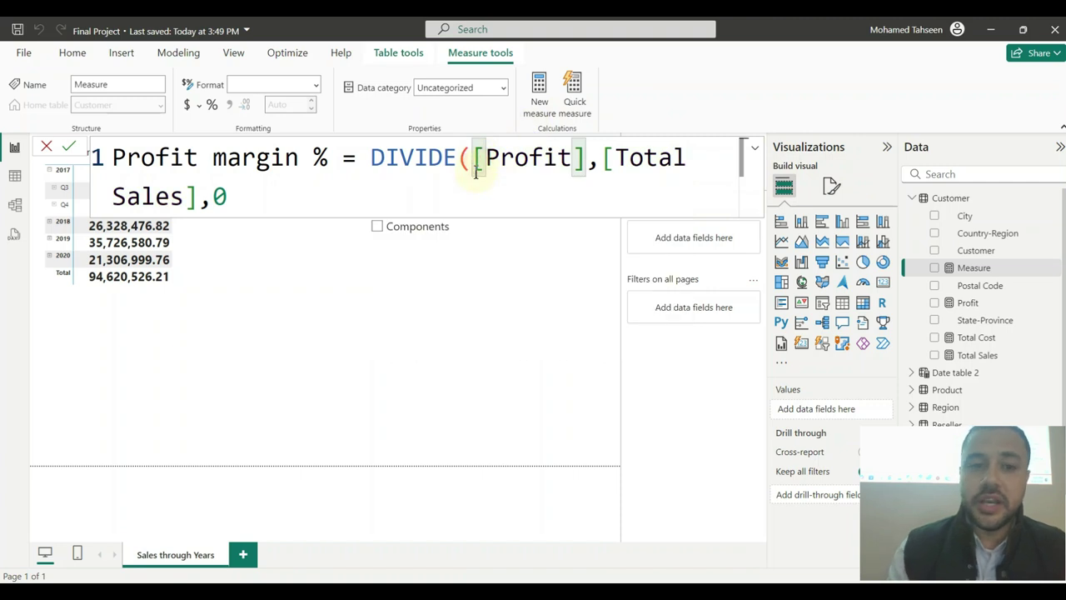
pyautogui.hotkey('shift', 'Return')
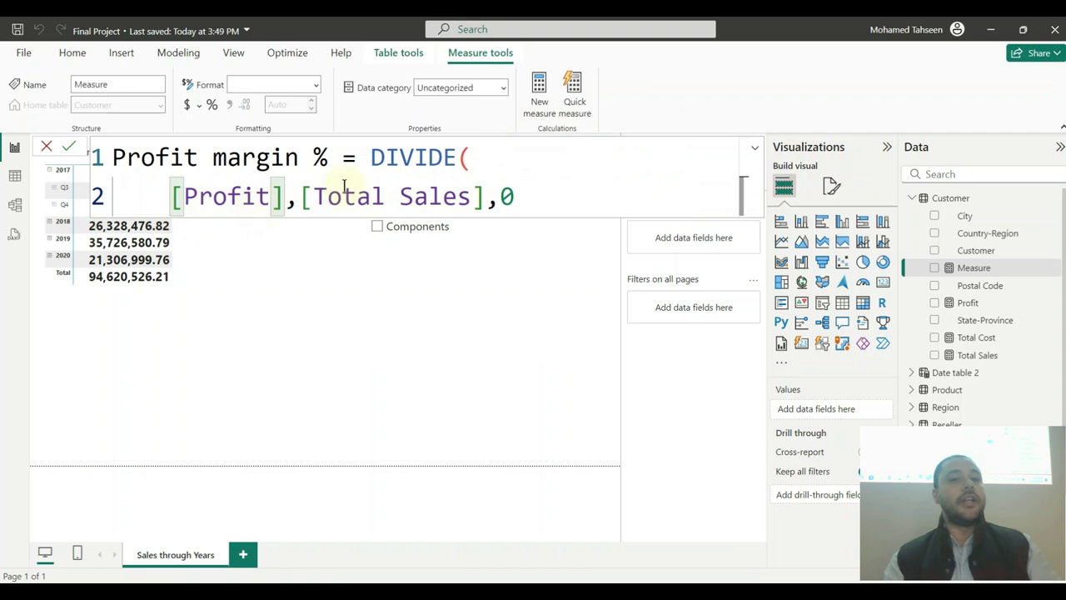
pyautogui.doubleClick(402, 195)
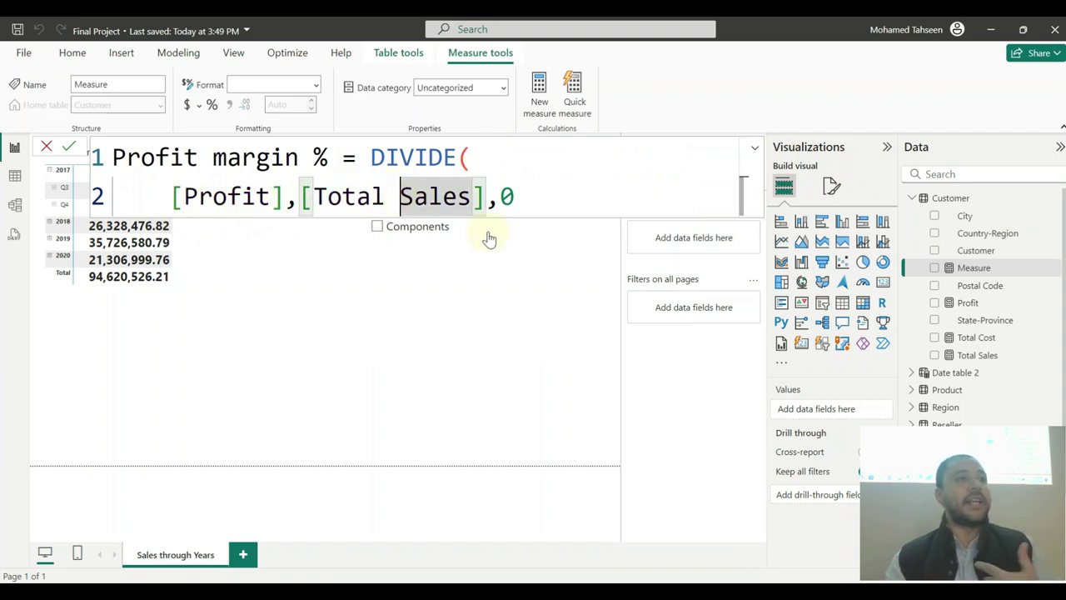
pyautogui.click(578, 198)
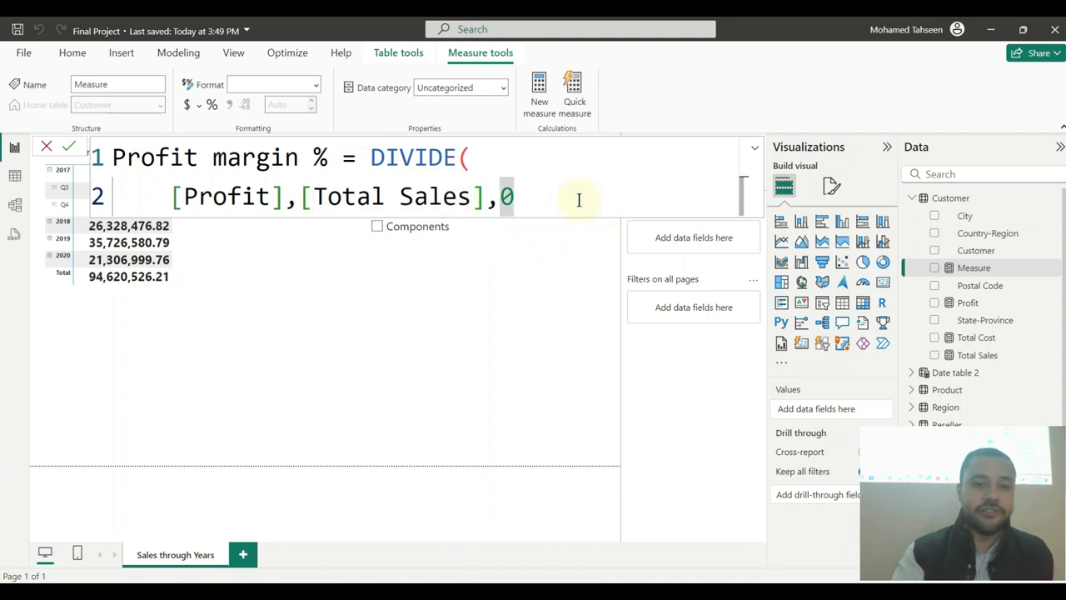
pyautogui.write(')')
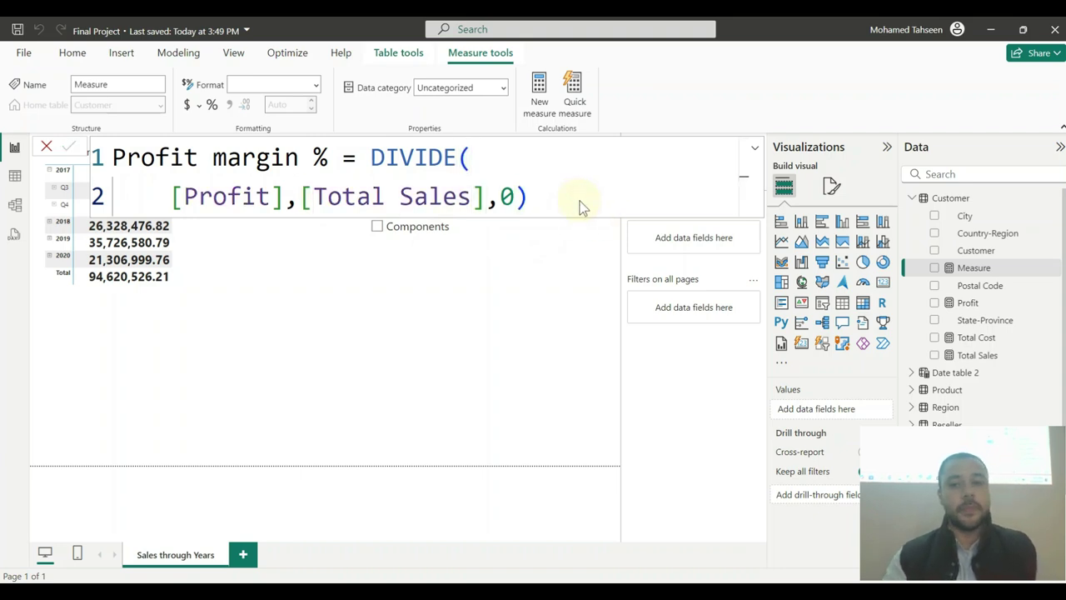
pyautogui.press('Return')
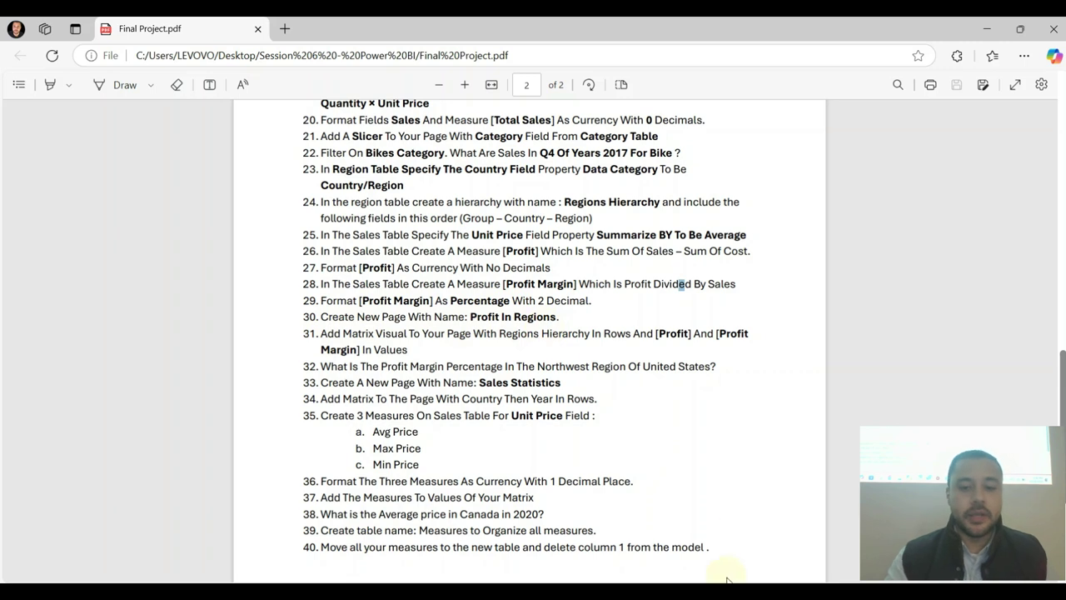
# - Switch from the project PDF back to the Power BI report and add a page named Profit in Region
pyautogui.click(261, 581)
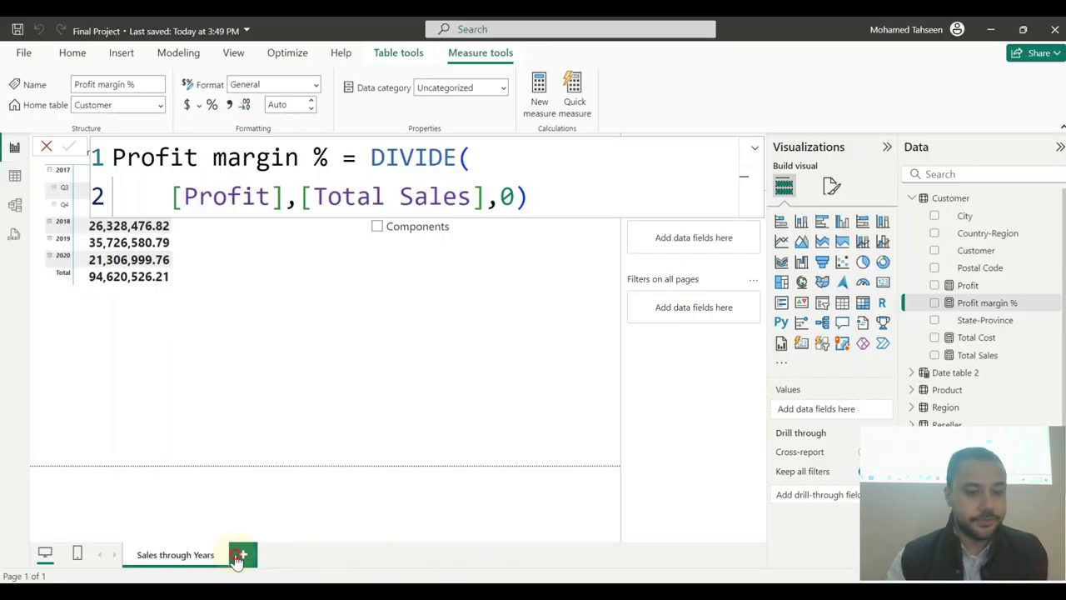
pyautogui.click(239, 555)
pyautogui.doubleClick(258, 555)
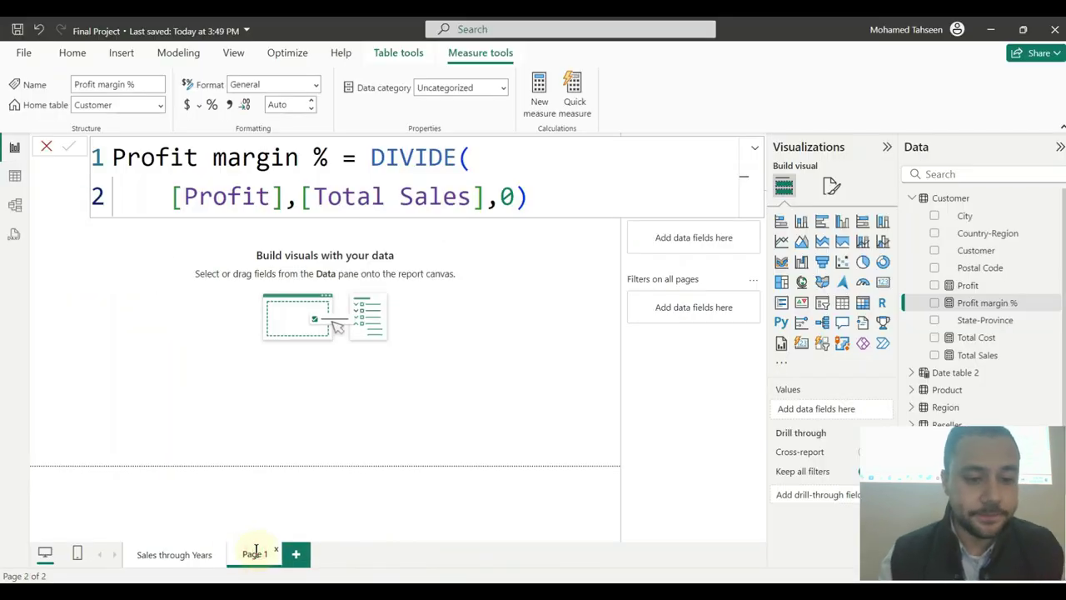
pyautogui.doubleClick(257, 553)
pyautogui.write('B')
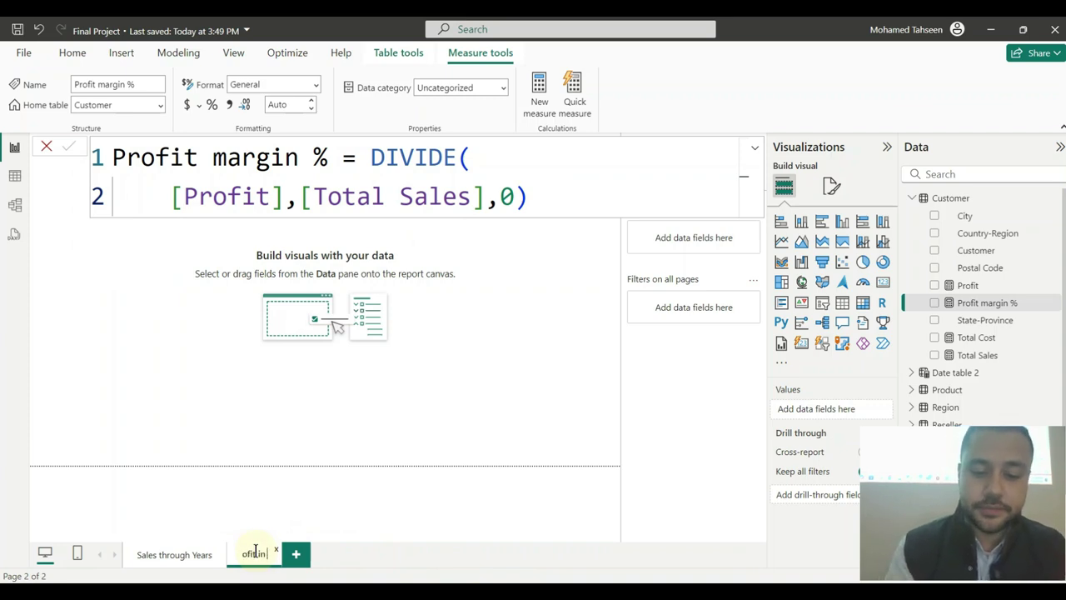
pyautogui.write('rofit in Region')
pyautogui.press('Return')
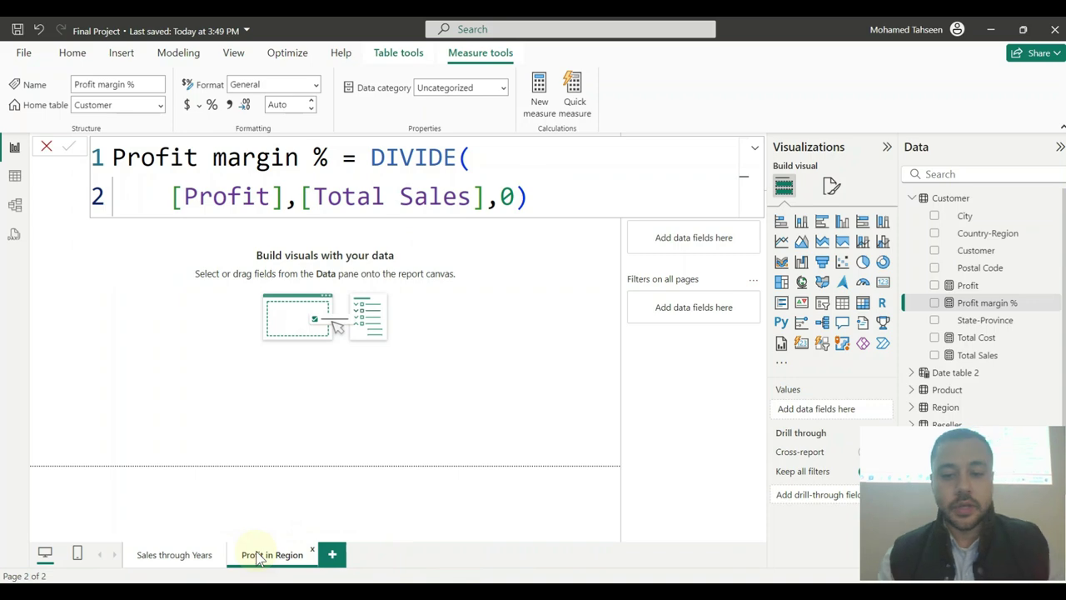
# - Check the matrix task in the Final Project PDF, then insert a matrix visual on the Profit in Region page in Power BI
pyautogui.hotkey('alt', 'Tab')
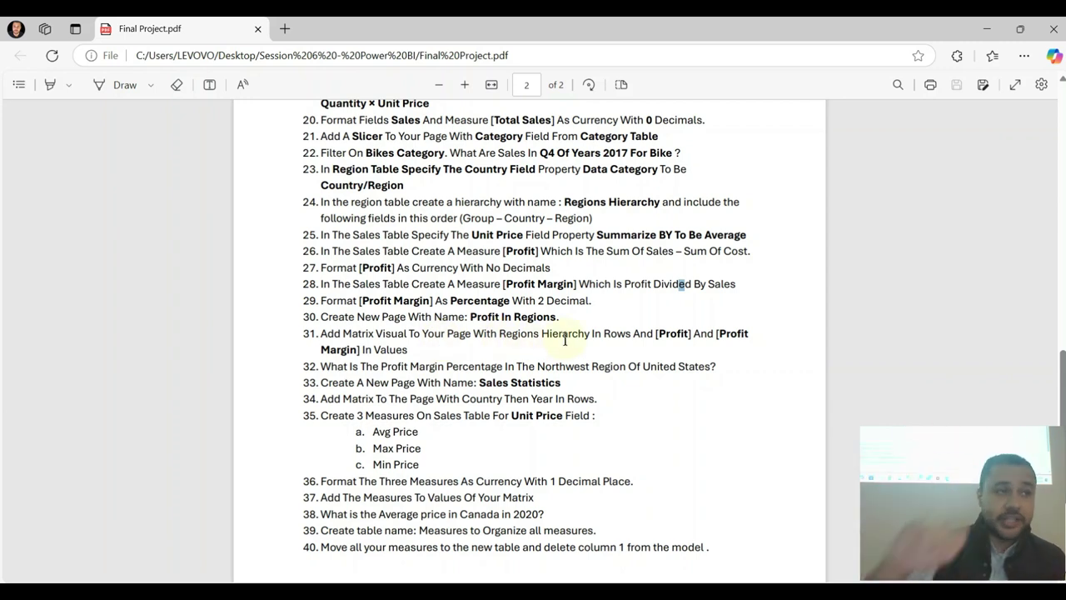
pyautogui.click(986, 32)
pyautogui.click(488, 397)
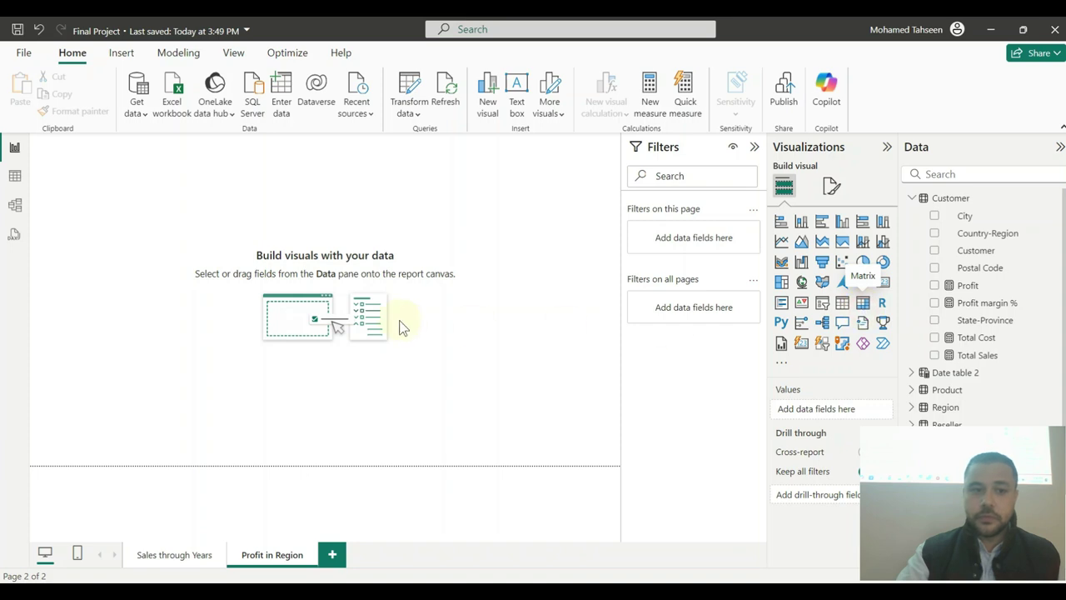
pyautogui.moveTo(156, 259); pyautogui.dragTo(400, 341)
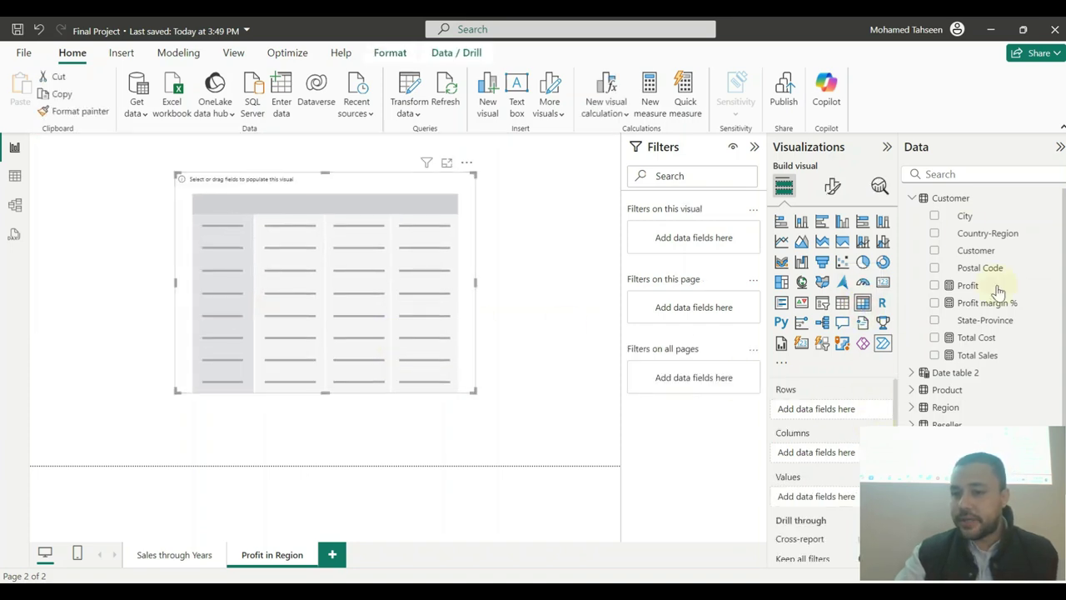
# - Add the Group Hierarchy from the Region table to the matrix rows
pyautogui.click(913, 200)
pyautogui.click(914, 286)
pyautogui.click(915, 285)
pyautogui.click(914, 285)
pyautogui.click(913, 249)
pyautogui.moveTo(1005, 304); pyautogui.dragTo(366, 290)
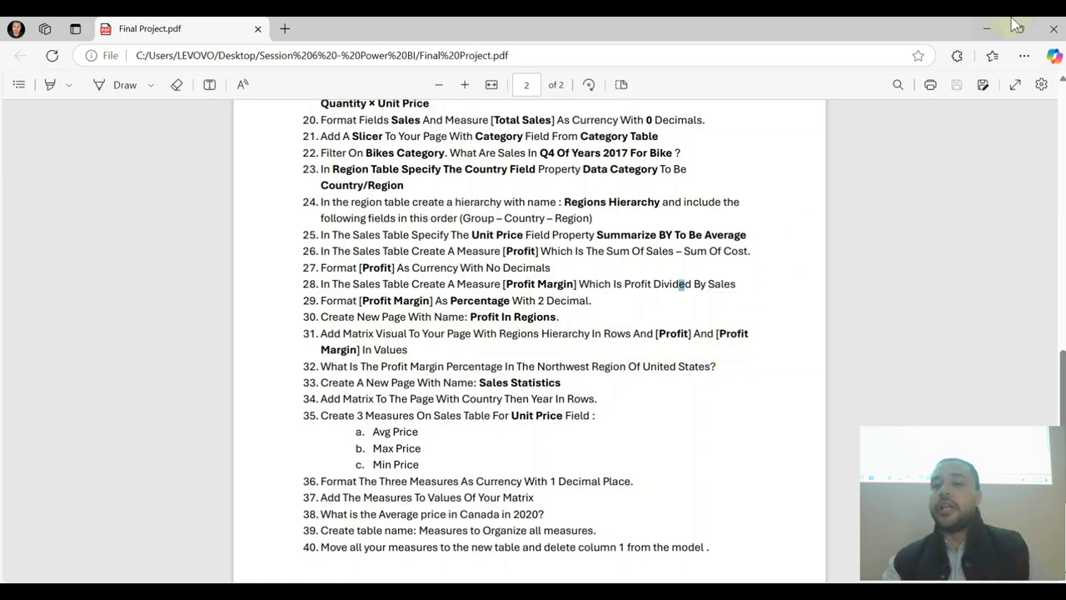
# - Return from the project PDF to Power BI and add the Profit and Profit margin % measures to the matrix values
pyautogui.click(987, 29)
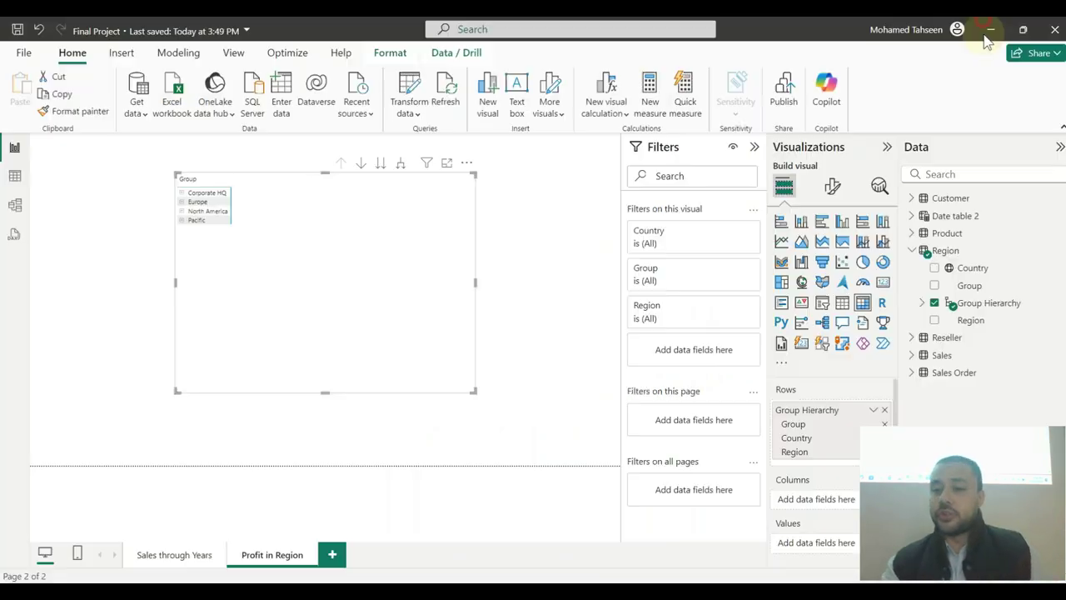
pyautogui.click(915, 251)
pyautogui.click(917, 198)
pyautogui.click(983, 286)
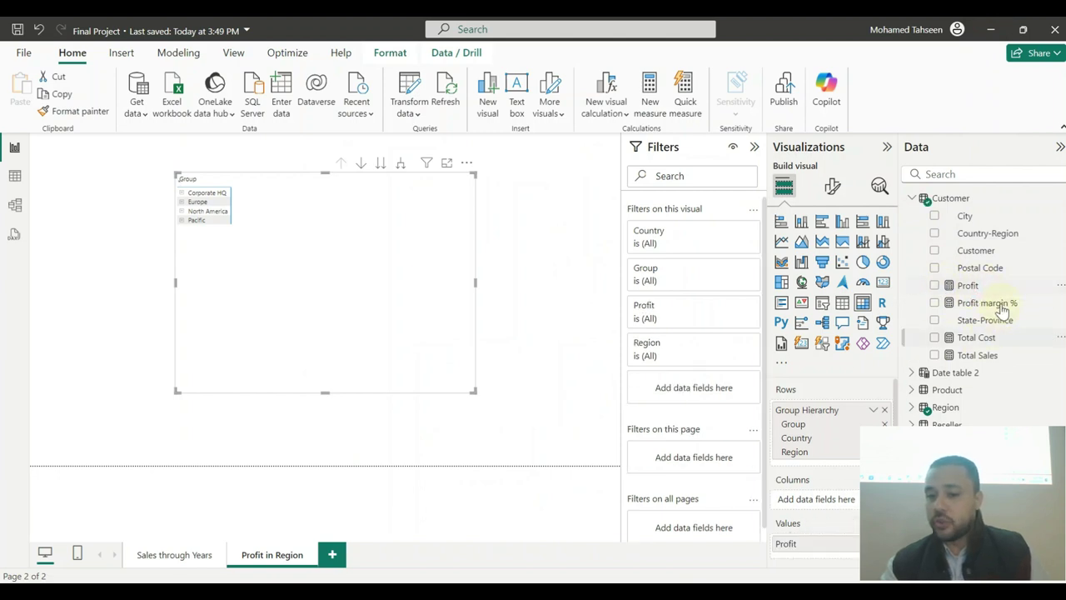
pyautogui.moveTo(999, 305); pyautogui.dragTo(812, 553)
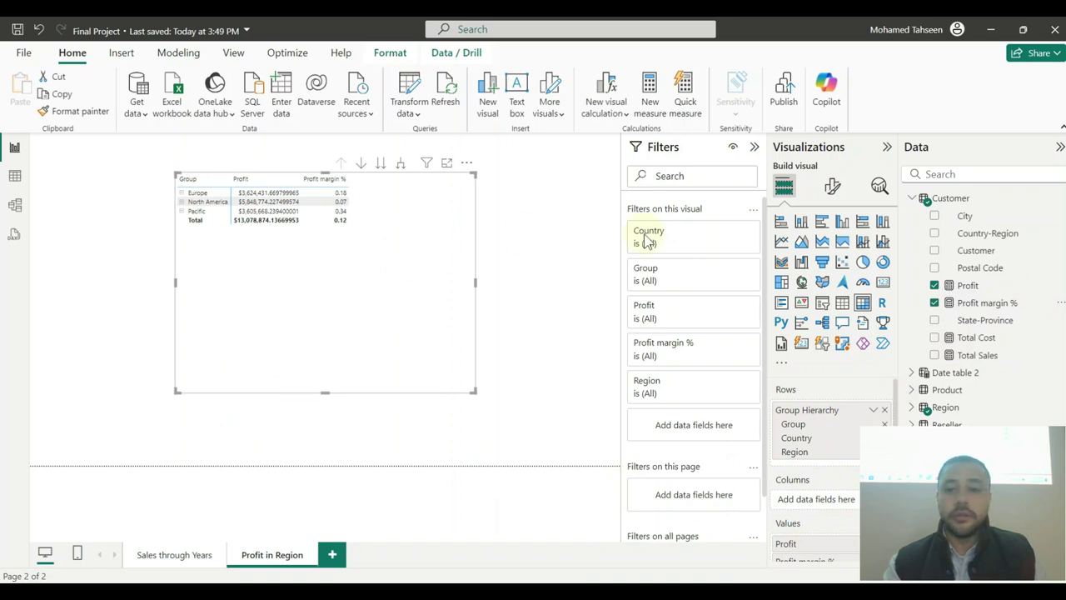
# - Set the font size of the matrix column headers to 15
pyautogui.click(833, 186)
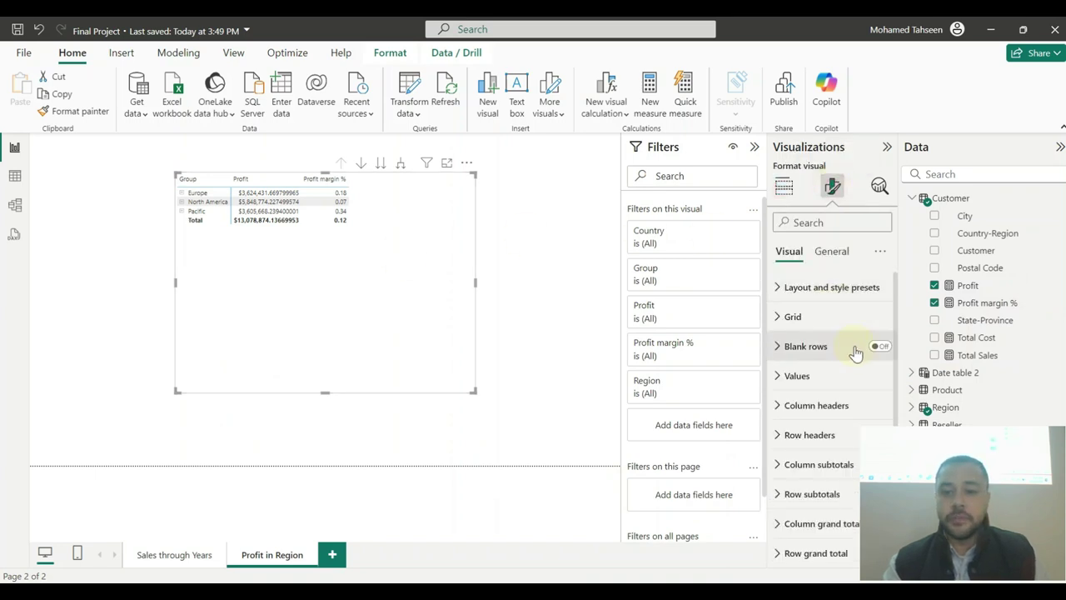
pyautogui.click(779, 408)
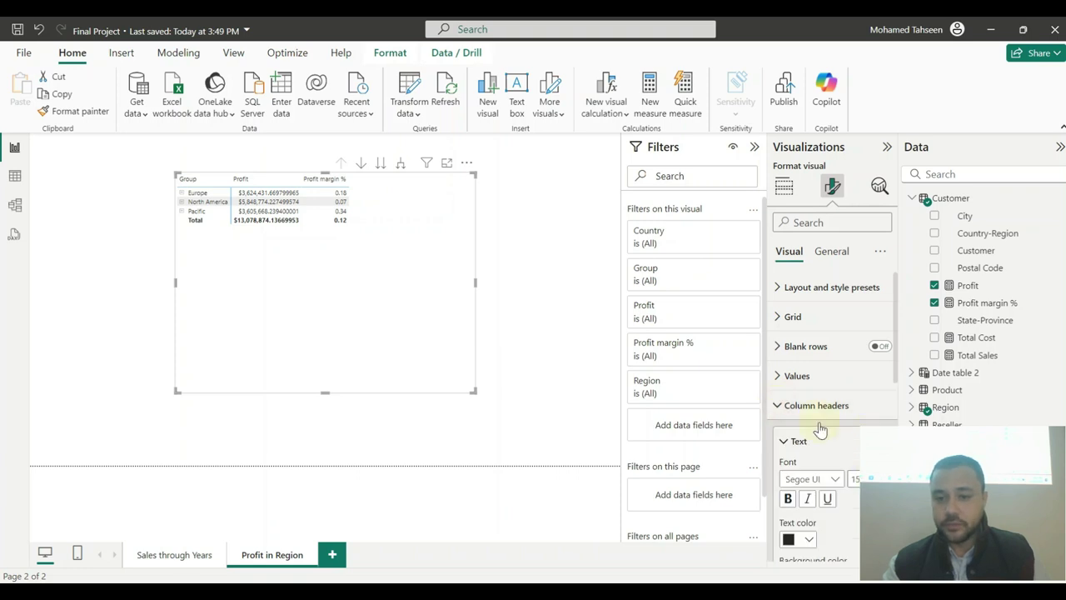
pyautogui.click(785, 405)
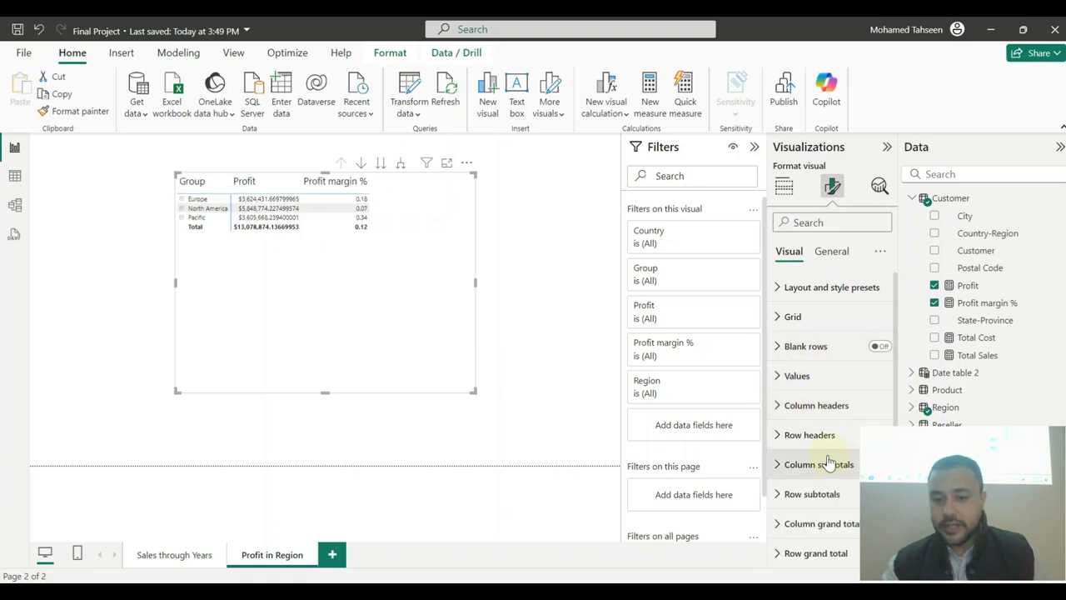
# - Increase the font size of the matrix's row grand total values slightly
pyautogui.scroll(-2, 800, 500)
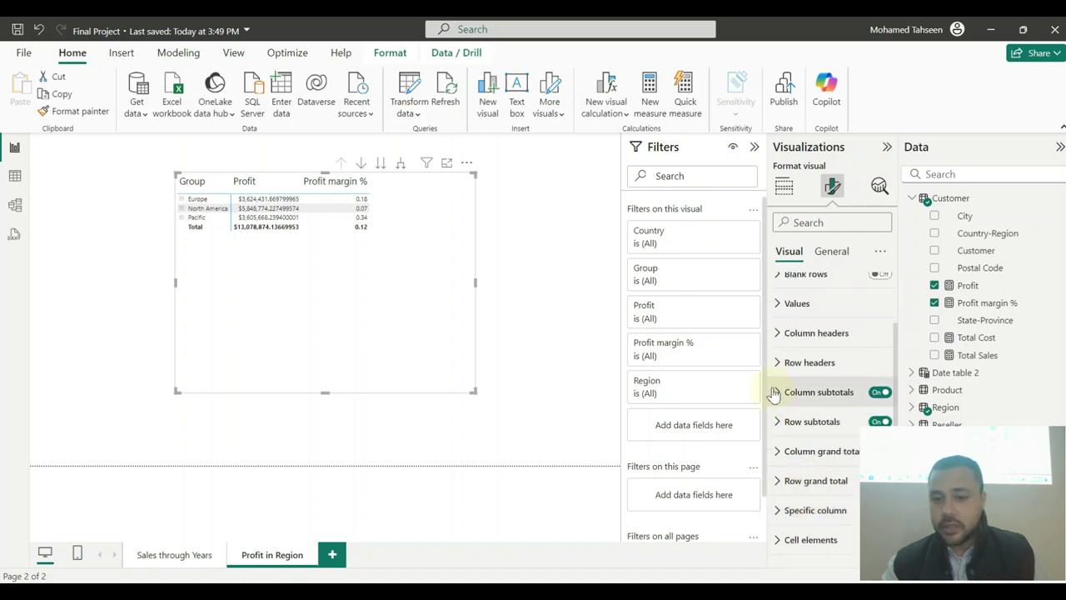
pyautogui.click(788, 463)
pyautogui.click(785, 444)
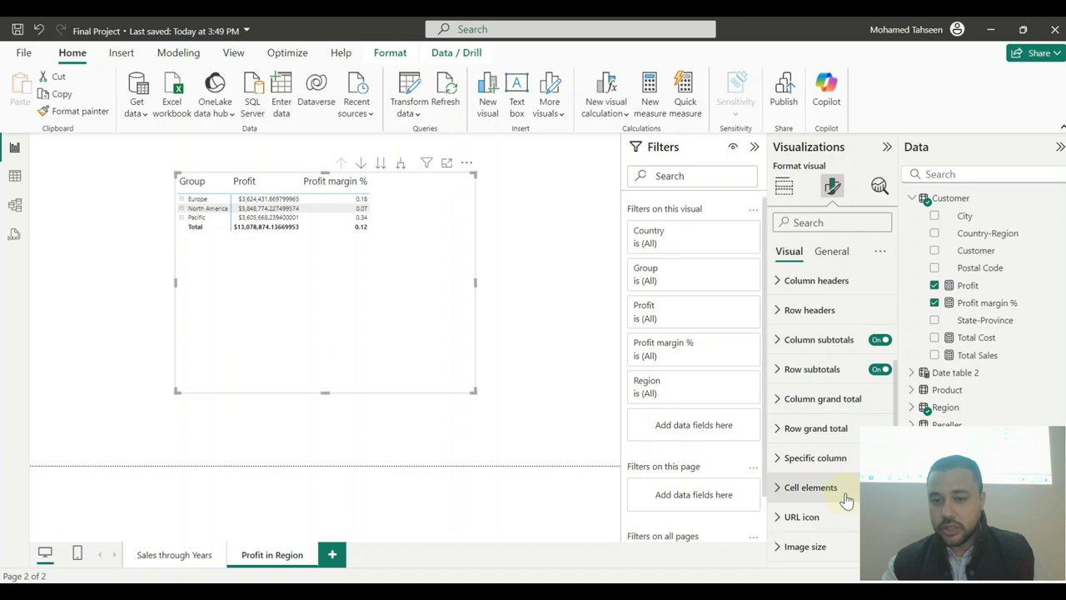
pyautogui.click(787, 435)
pyautogui.press('Up')
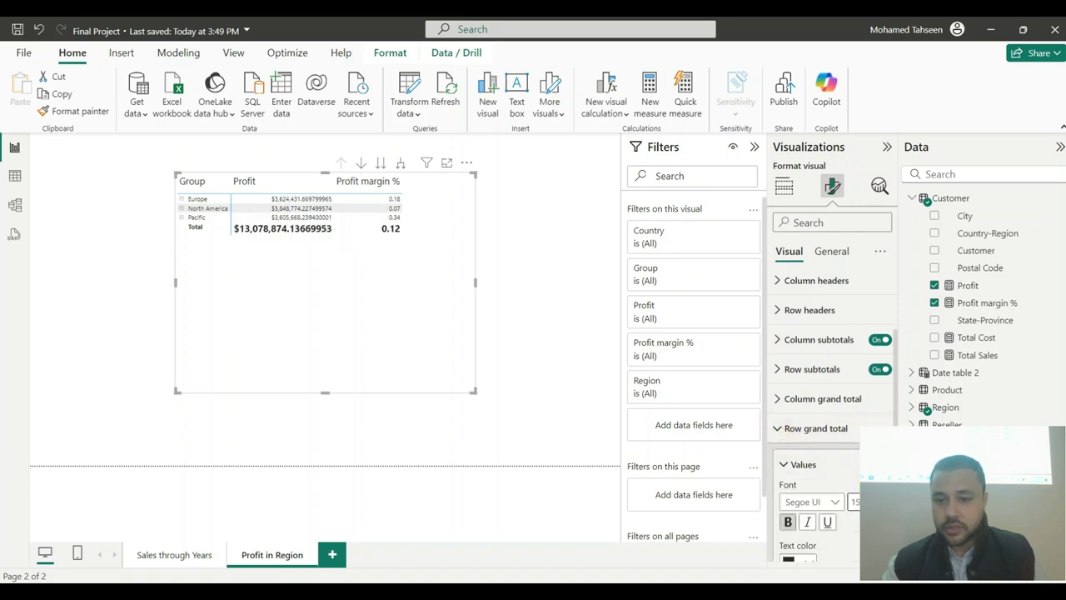
pyautogui.click(785, 465)
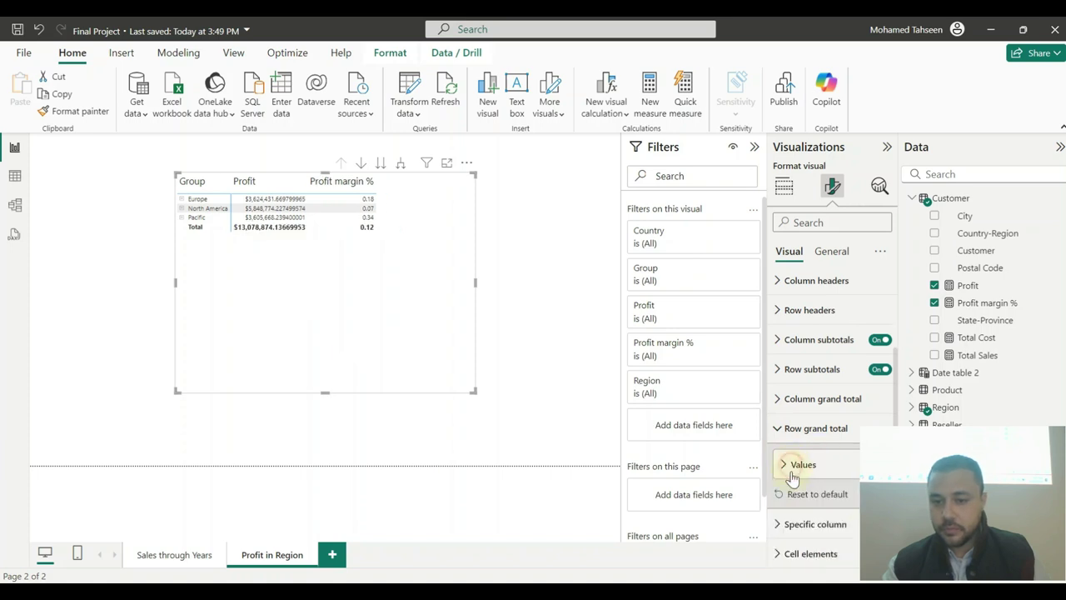
pyautogui.click(780, 431)
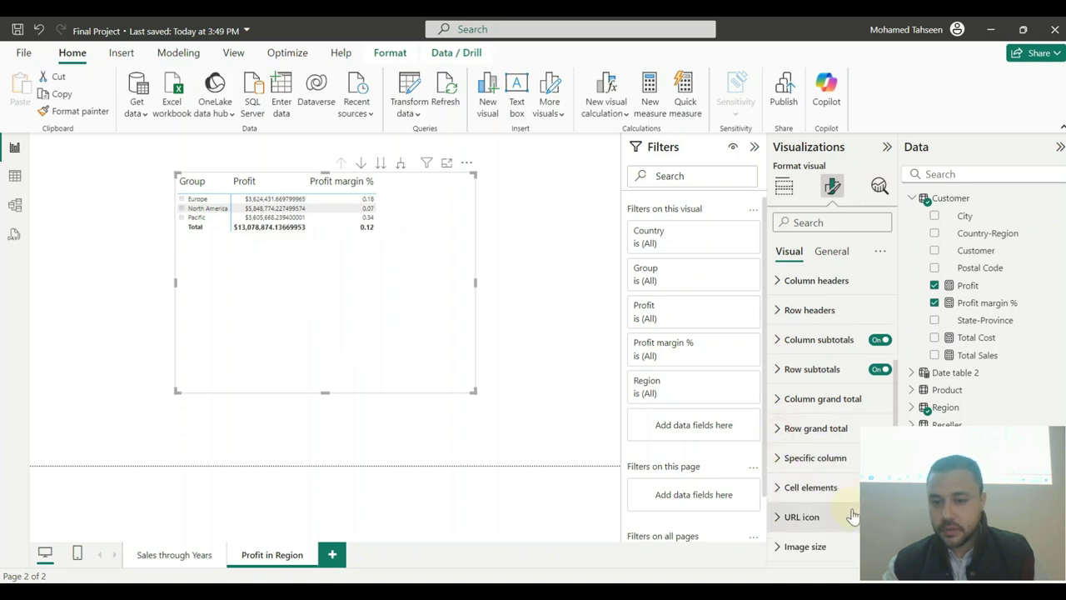
# - Set the font size of the matrix row headers to 18
pyautogui.scroll(3, 837, 404)
pyautogui.click(786, 436)
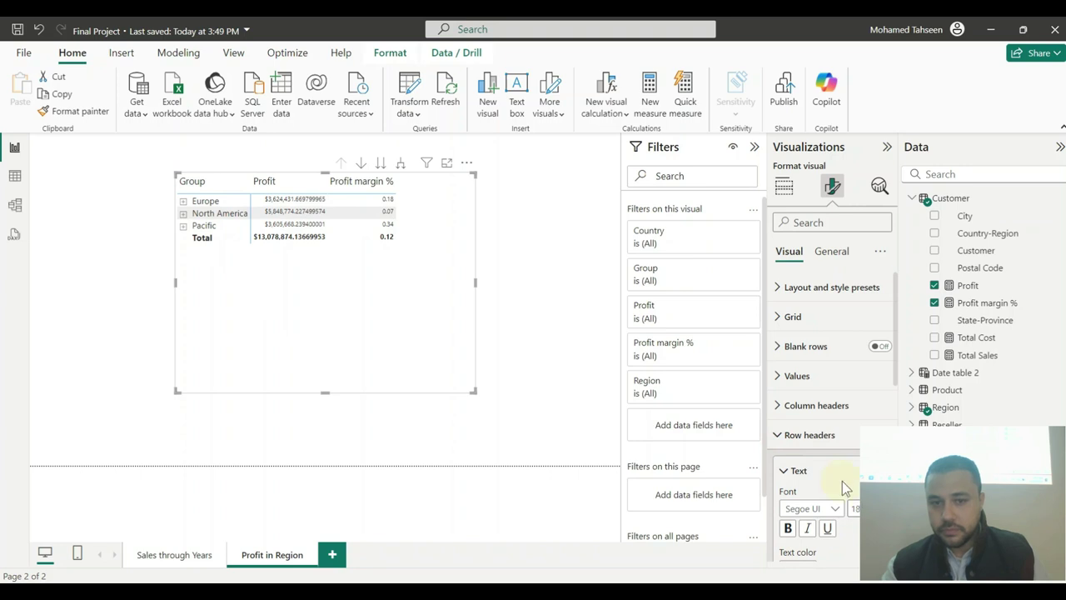
pyautogui.click(783, 435)
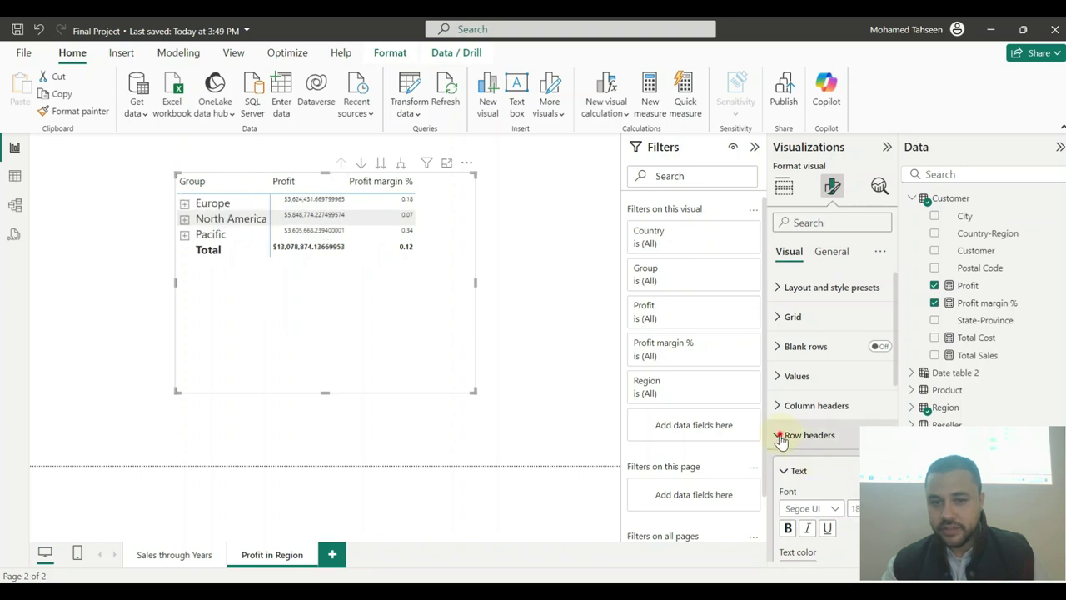
# - Set the matrix values' font size to 18, widen the visual, and widen its Profit column
pyautogui.click(782, 377)
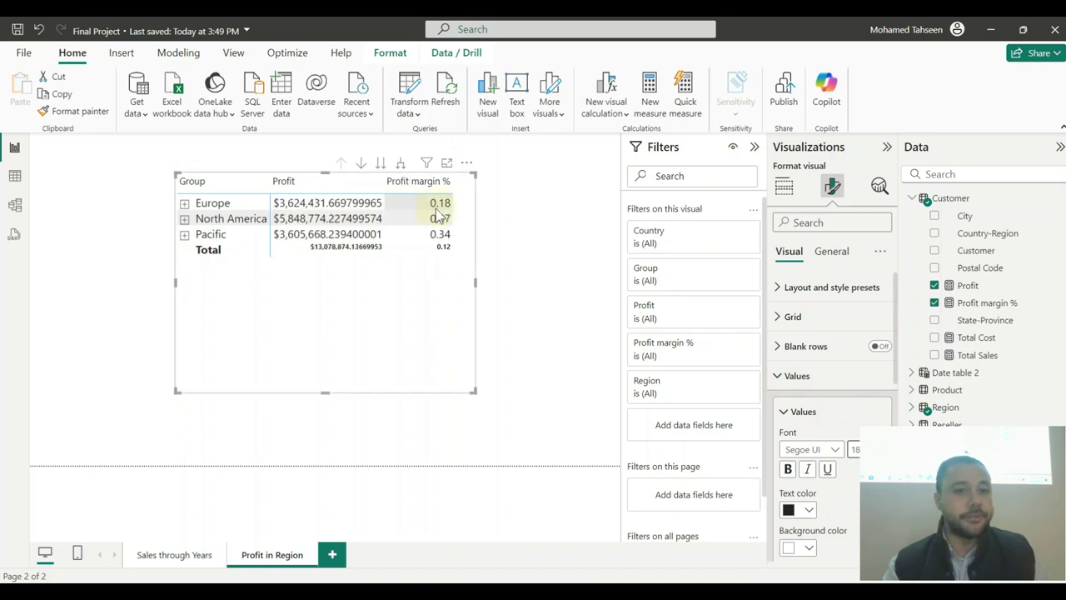
pyautogui.moveTo(473, 290); pyautogui.dragTo(568, 301)
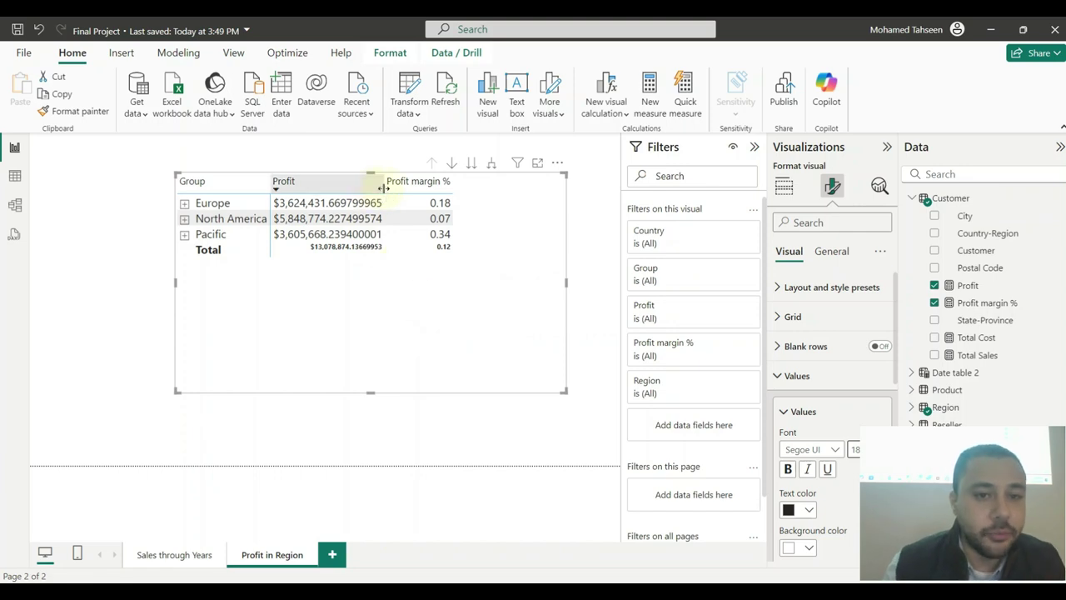
pyautogui.moveTo(381, 183); pyautogui.dragTo(422, 191)
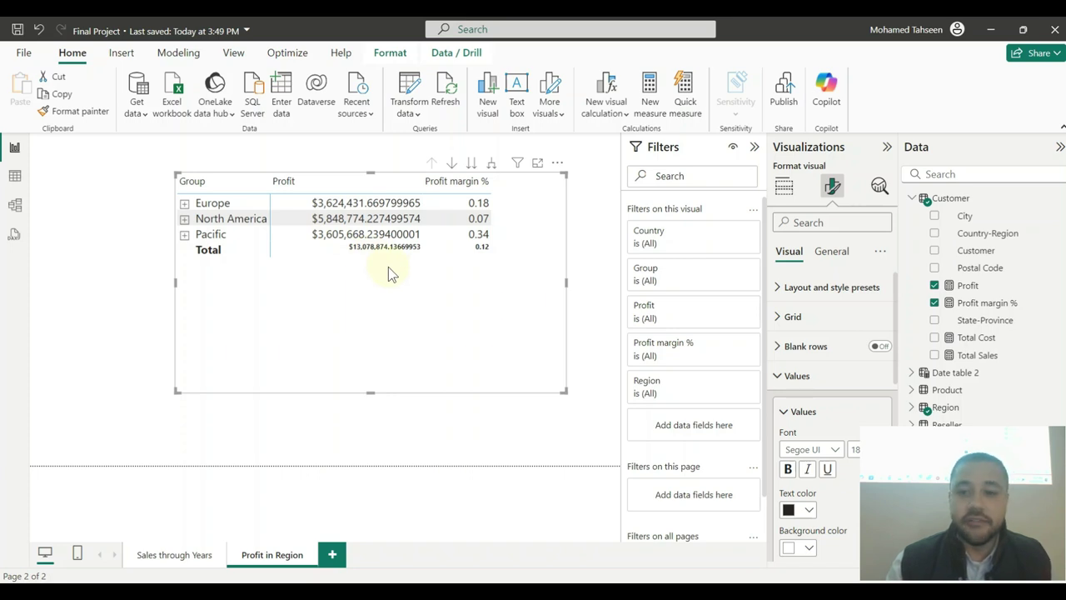
# - Format the Profit measure with 0 decimal places and the Profit margin % measure as a percentage with 2 decimals
pyautogui.click(969, 286)
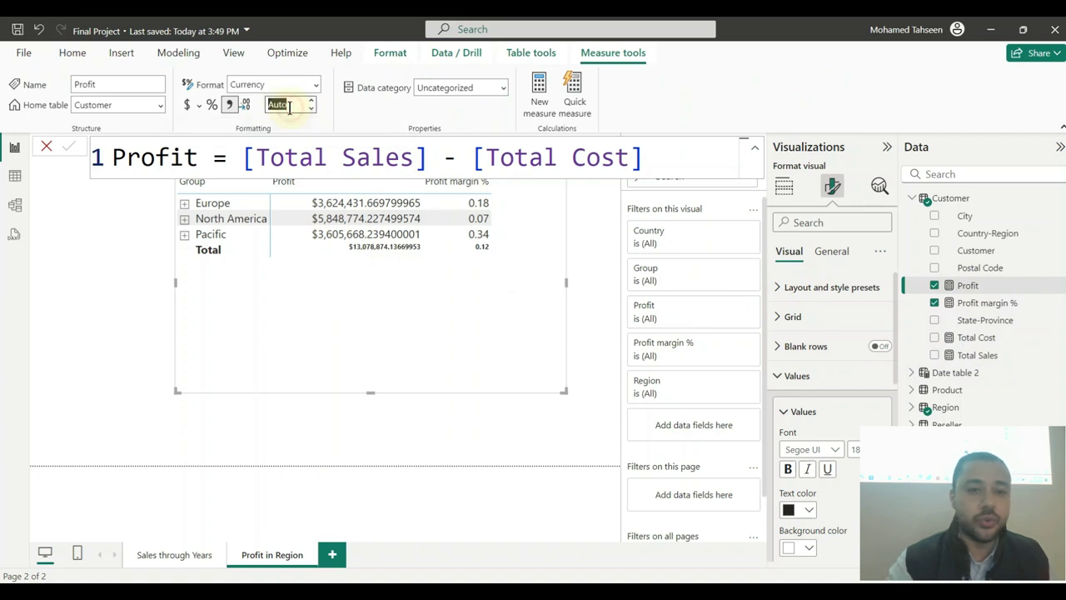
pyautogui.write('0')
pyautogui.press('Return')
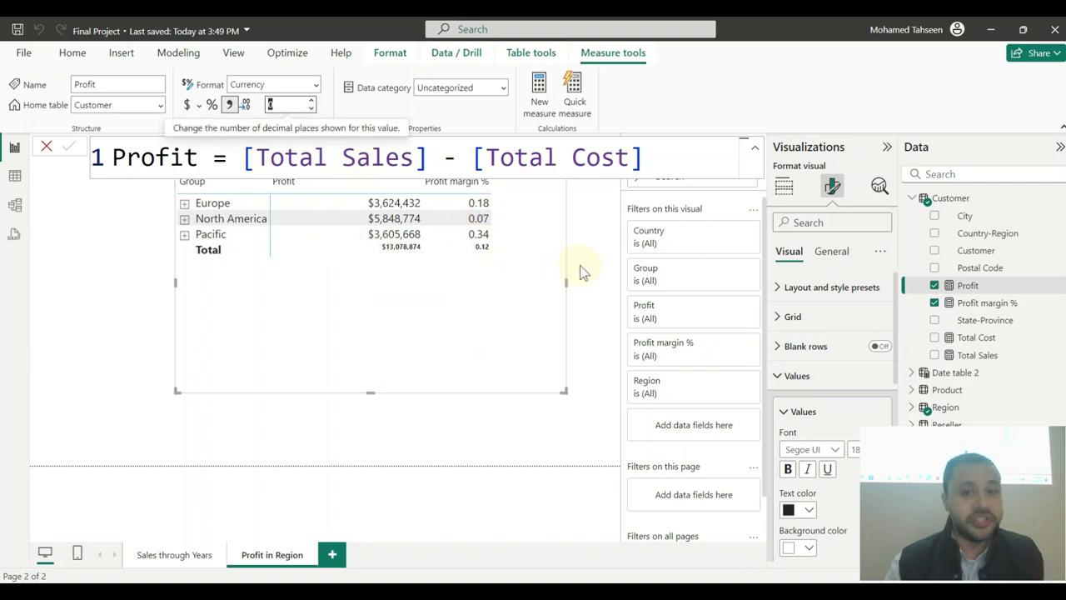
pyautogui.click(492, 313)
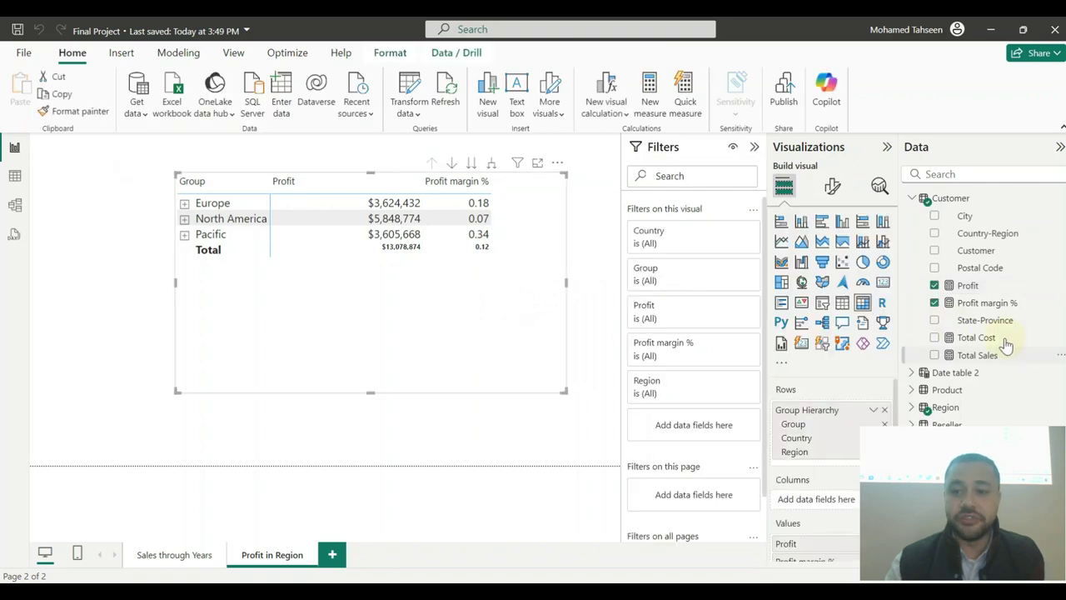
pyautogui.click(989, 302)
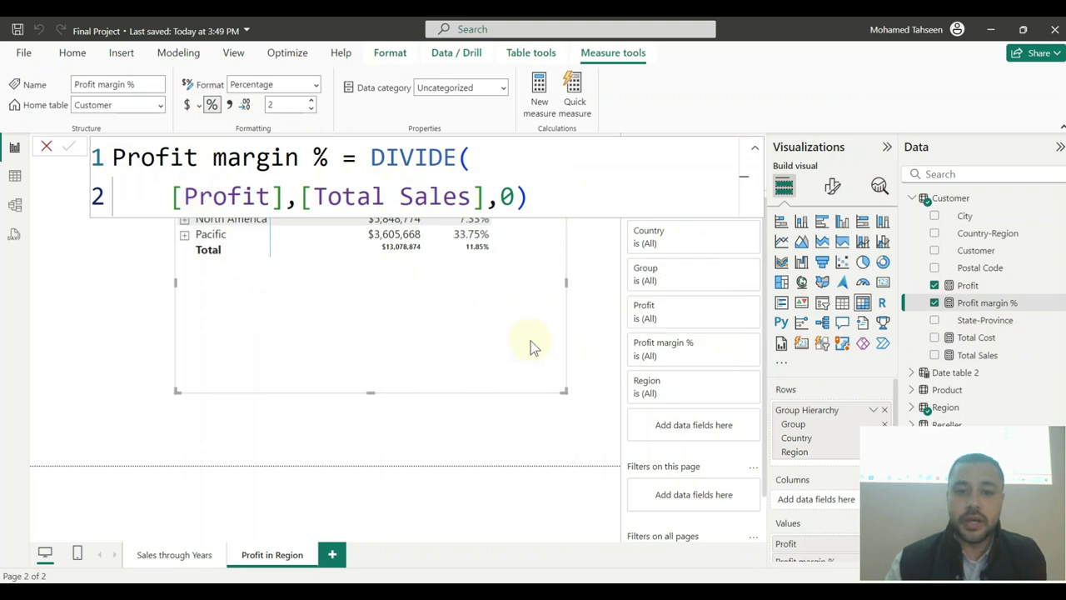
pyautogui.click(523, 282)
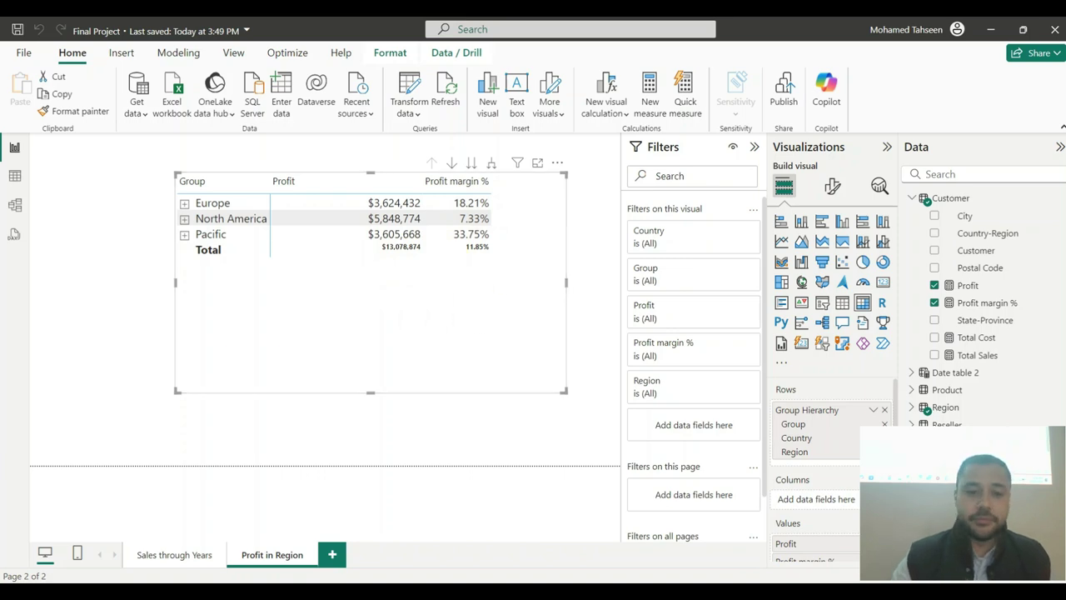
# - Read task 32 about the Northwest region's profit margin in the Final Project PDF, and return to Power BI
pyautogui.hotkey('alt', 'Tab')
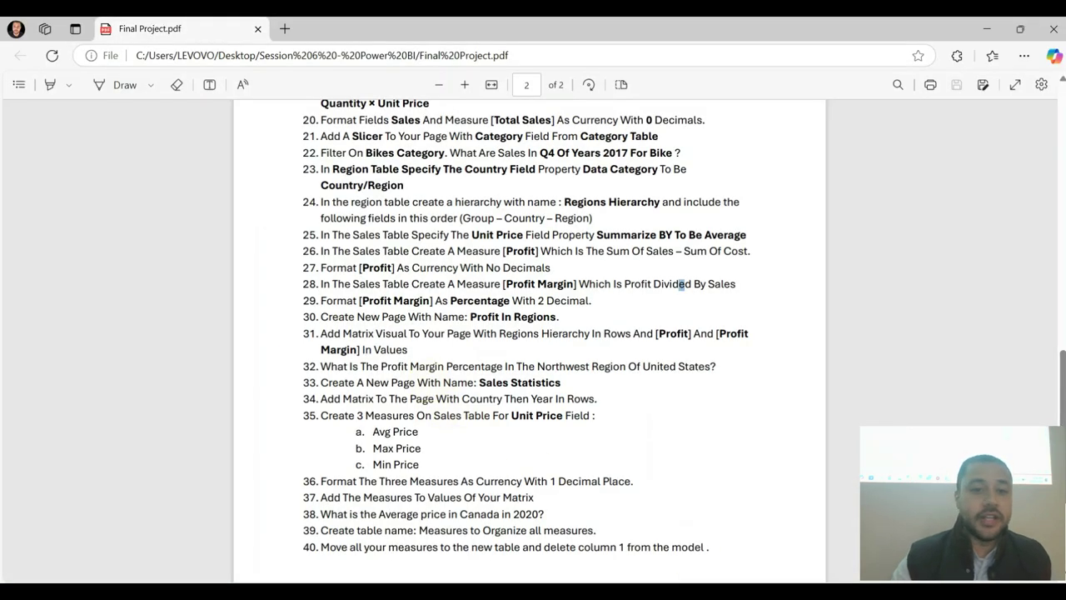
pyautogui.hotkey('alt', 'Tab')
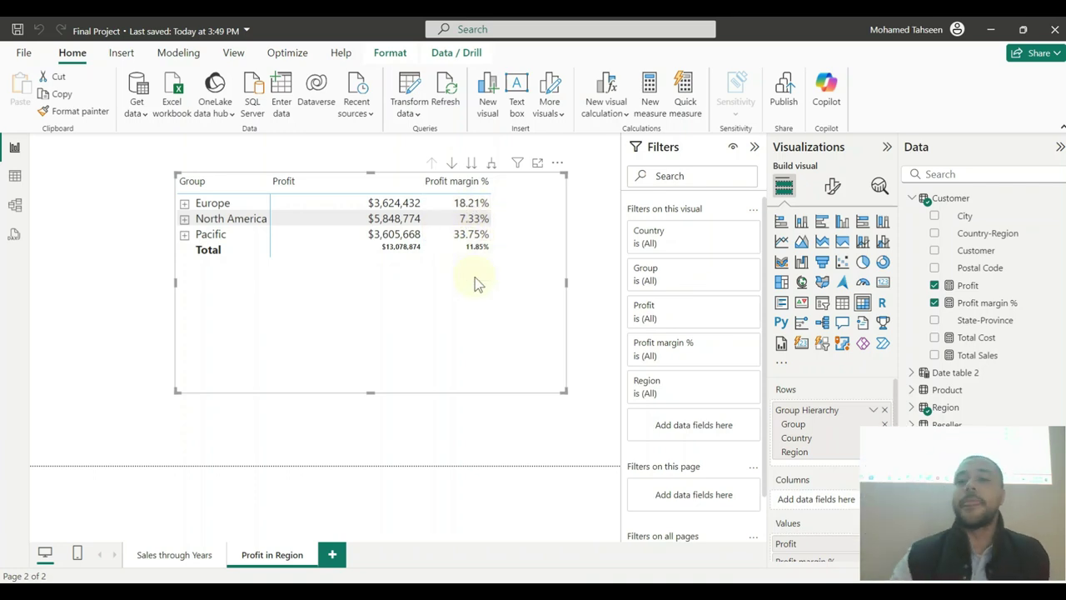
pyautogui.click(990, 30)
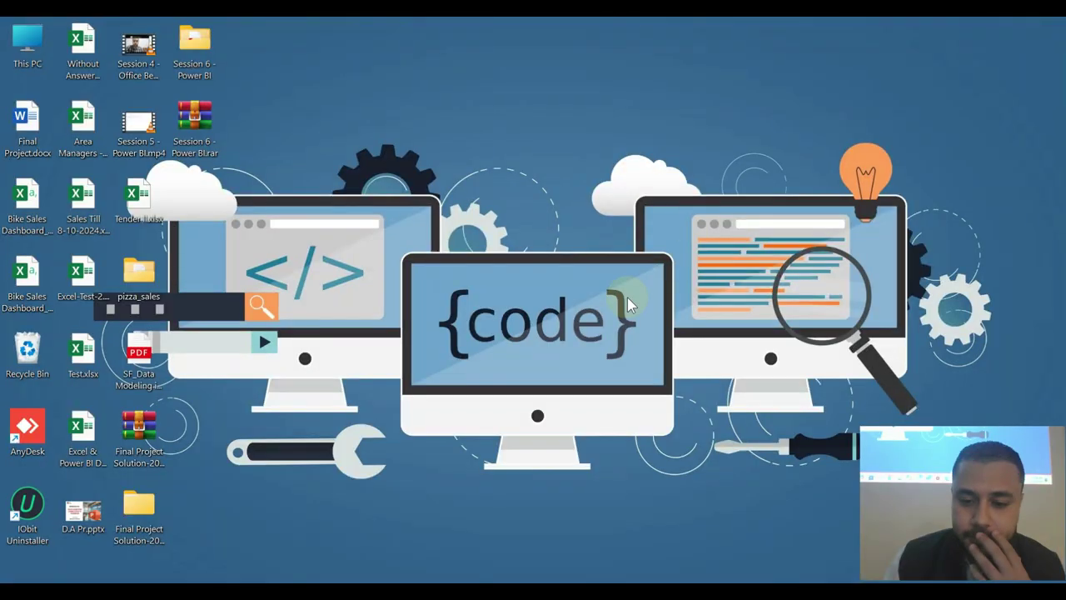
pyautogui.hotkey('alt', 'Tab')
pyautogui.hotkey('alt', 'Tab')
pyautogui.hotkey('alt', 'Tab')
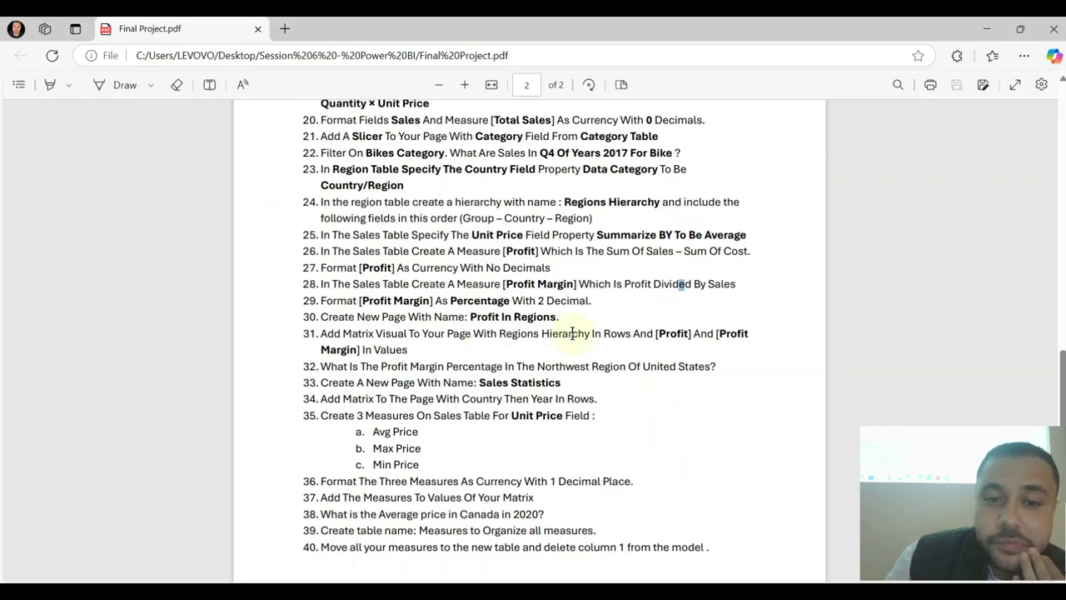
pyautogui.moveTo(322, 366); pyautogui.dragTo(664, 377)
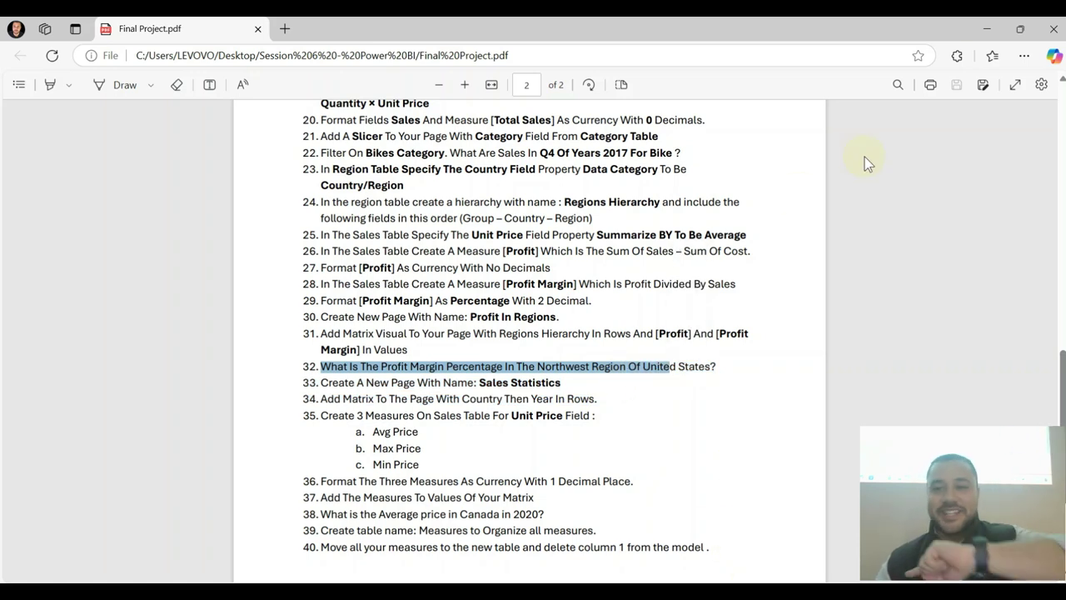
pyautogui.click(1012, 28)
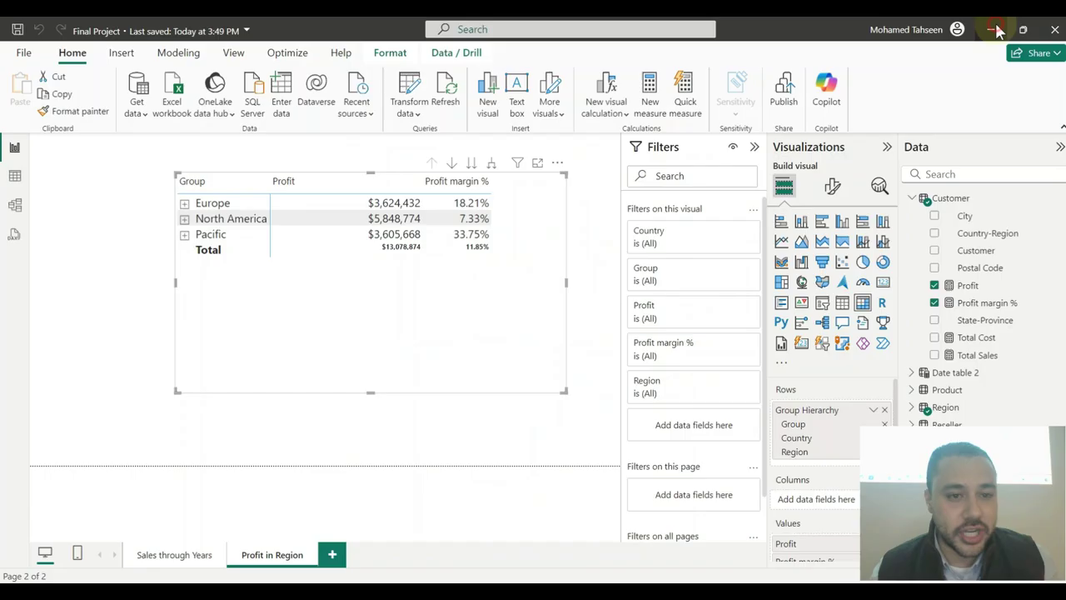
# - Expand North America and United States in the matrix to look up the Northwest region's profit margin
pyautogui.click(185, 218)
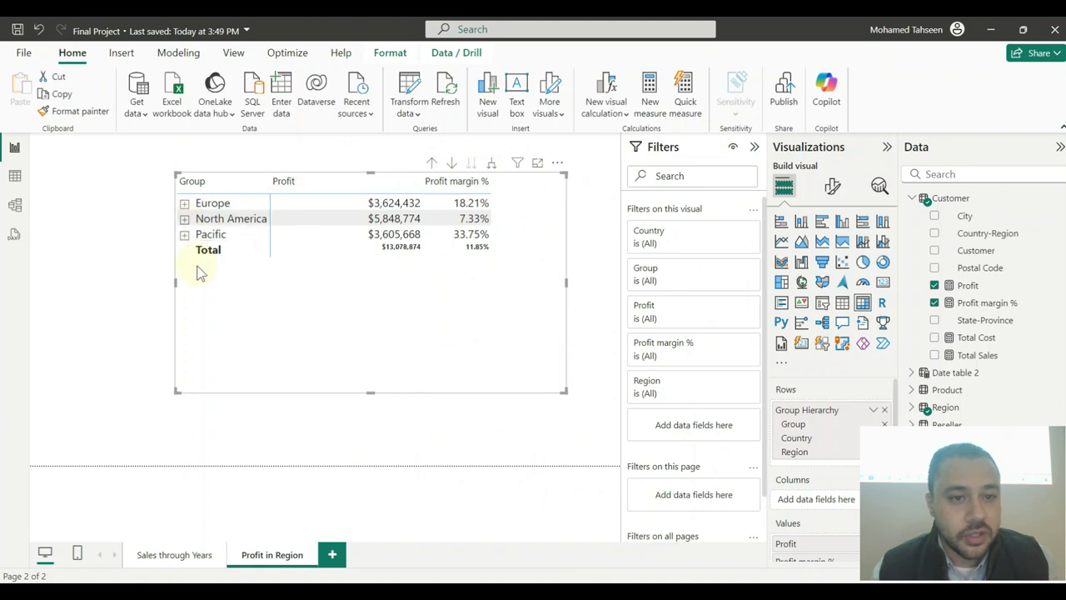
pyautogui.click(189, 251)
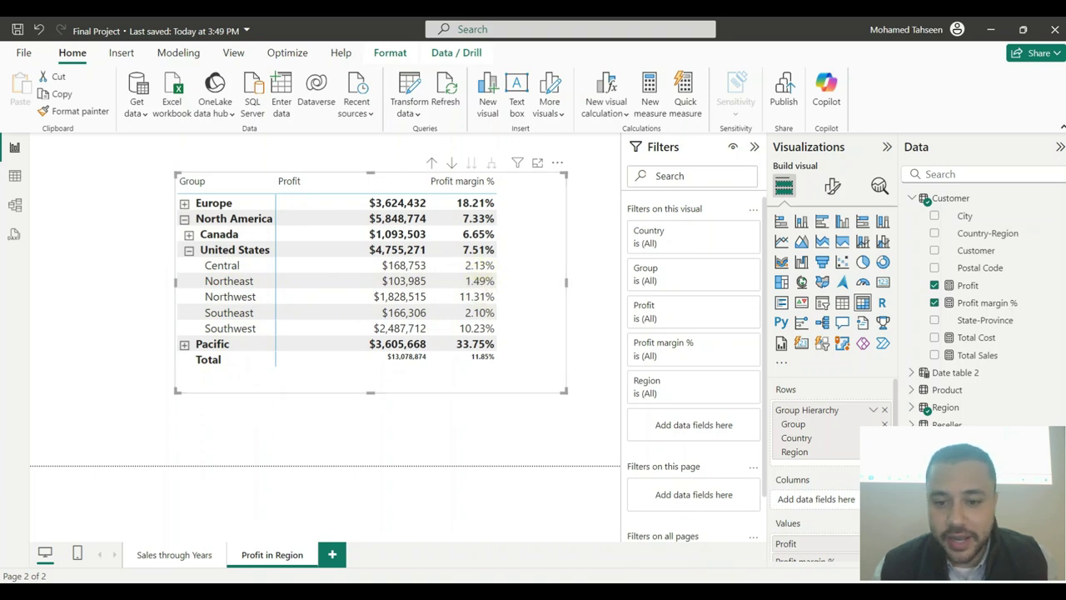
pyautogui.hotkey('alt', 'Tab')
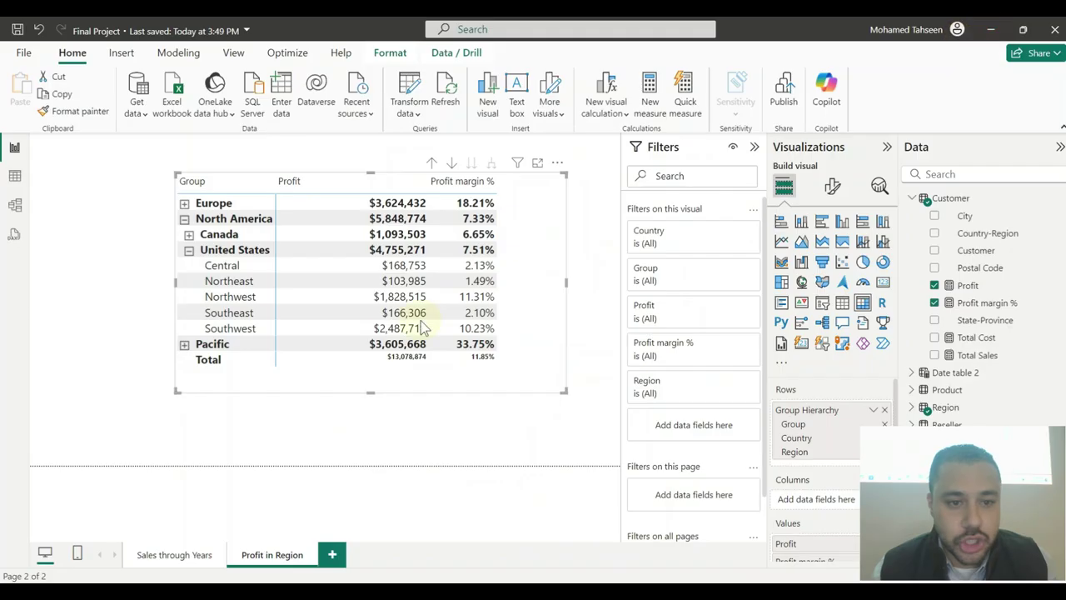
pyautogui.click(989, 29)
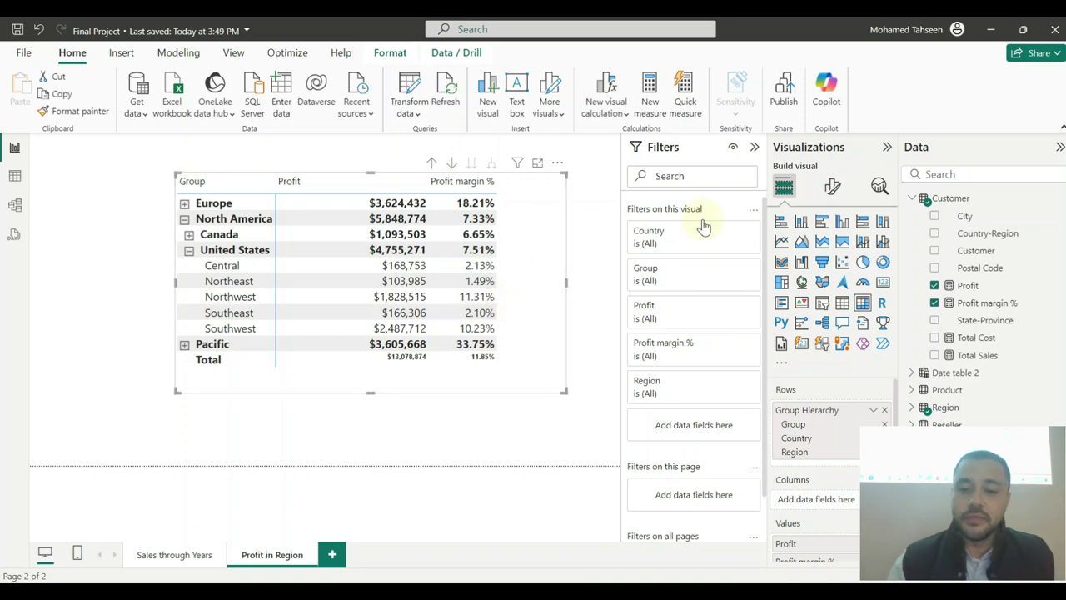
# - Check task 33 in the project PDF, return to Power BI, and add a new report page
pyautogui.hotkey('alt', 'Tab')
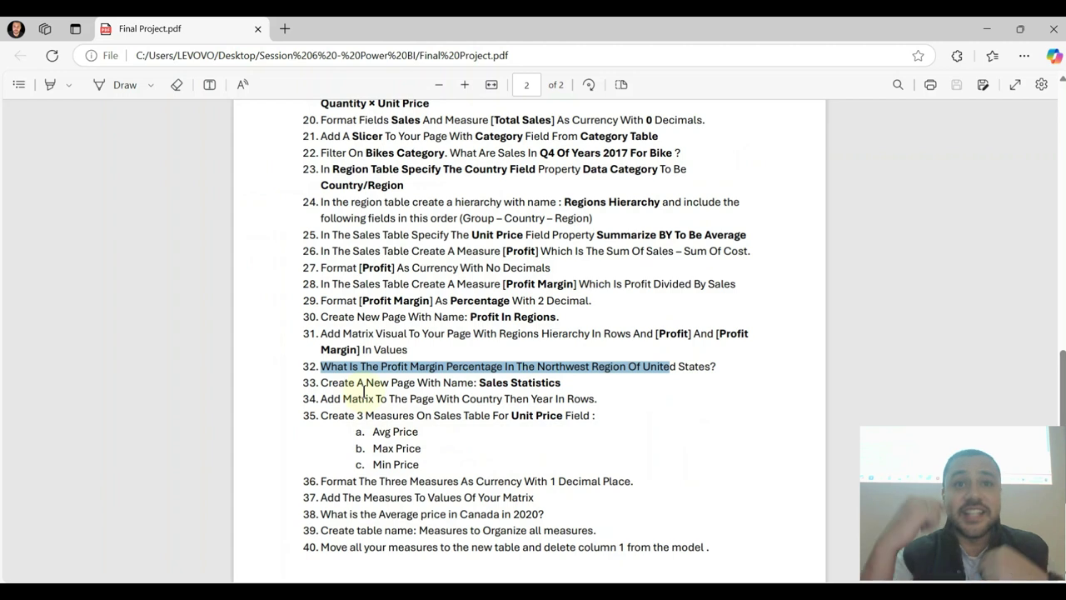
pyautogui.moveTo(480, 382); pyautogui.dragTo(551, 385)
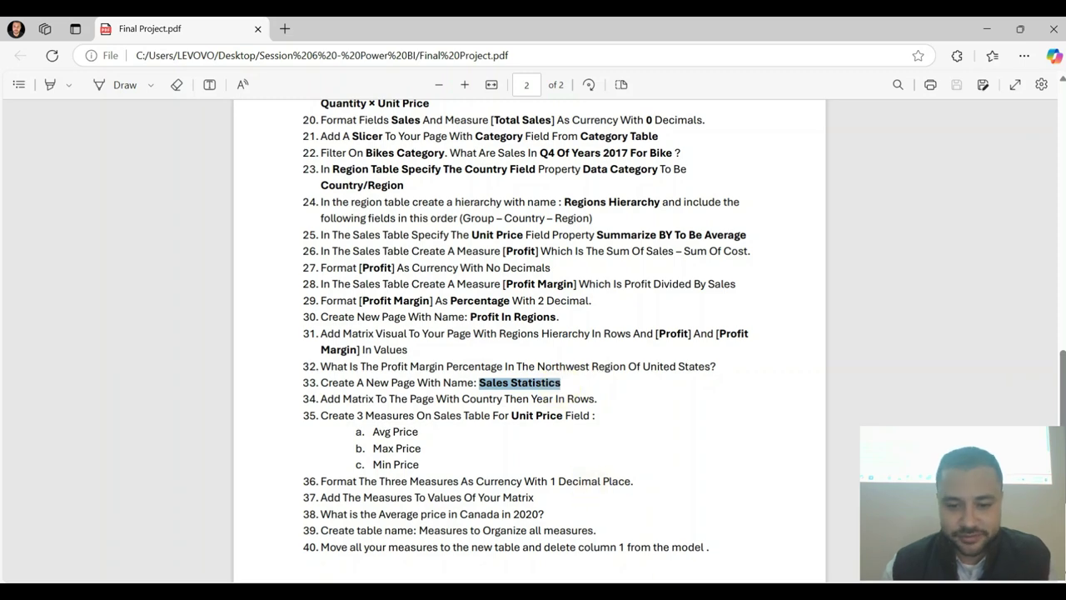
pyautogui.hotkey('alt', 'Tab')
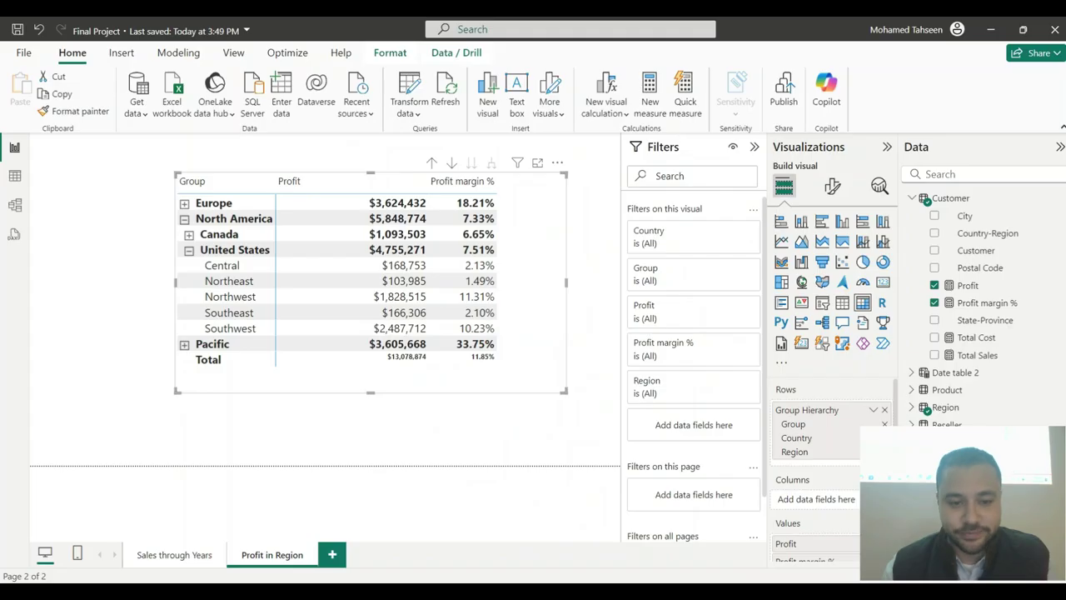
pyautogui.click(331, 555)
pyautogui.doubleClick(341, 554)
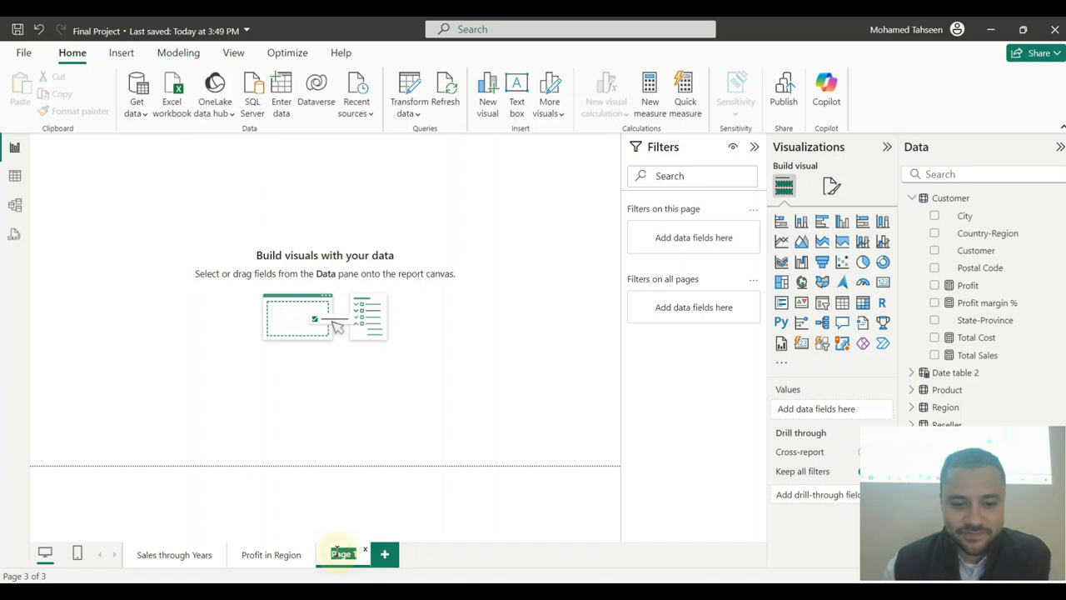
pyautogui.click(336, 551)
# - Copy the page name from task 33 in the project PDF and rename the new Power BI page "Sales Statistics"
pyautogui.hotkey('alt', 'Tab')
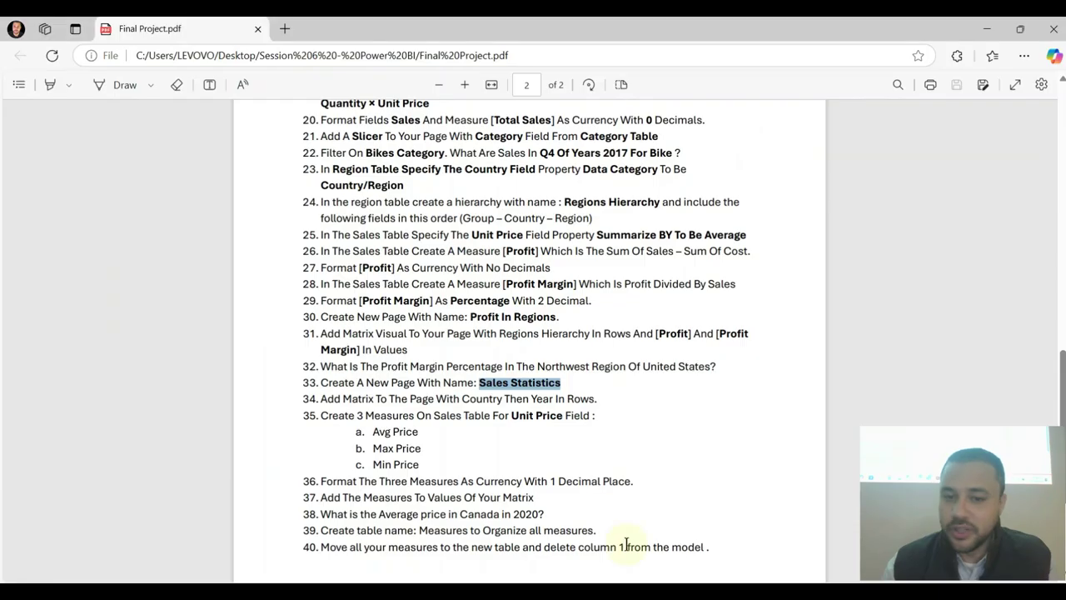
pyautogui.rightClick(537, 388)
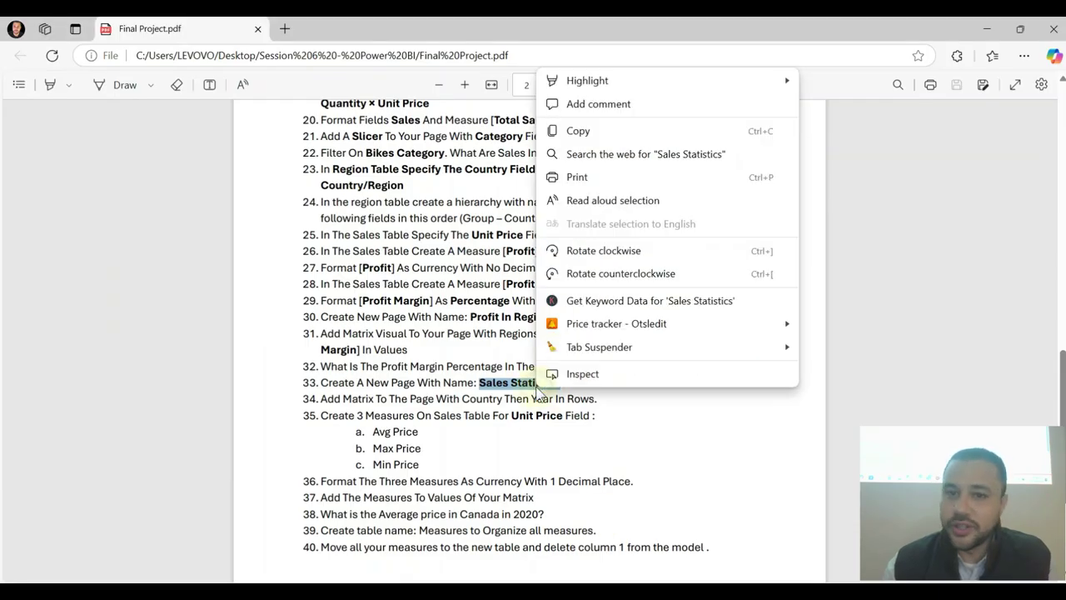
pyautogui.click(575, 131)
pyautogui.hotkey('alt', 'Tab')
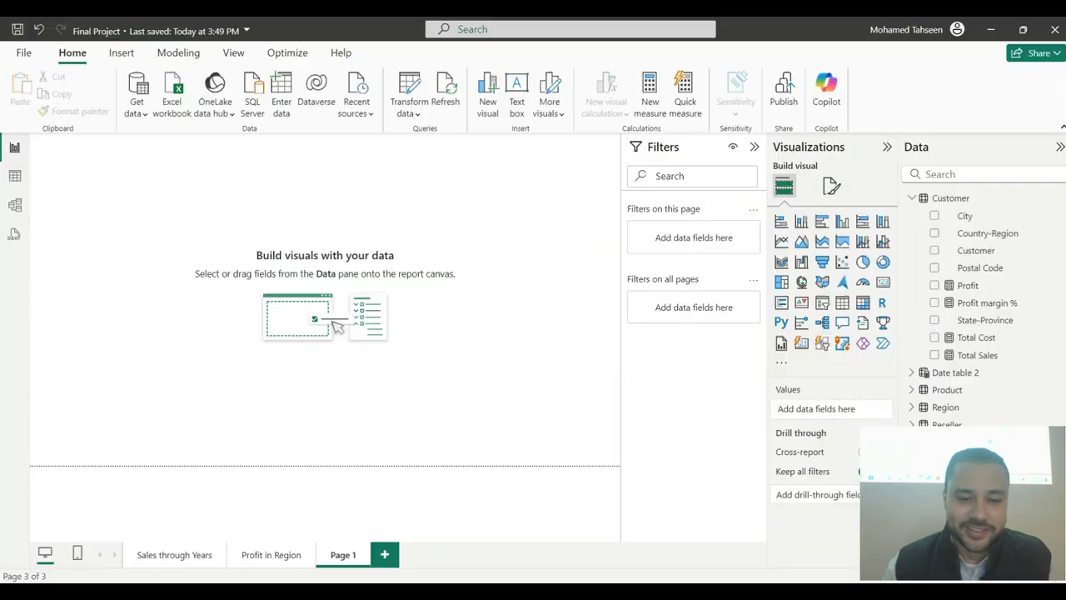
pyautogui.doubleClick(349, 555)
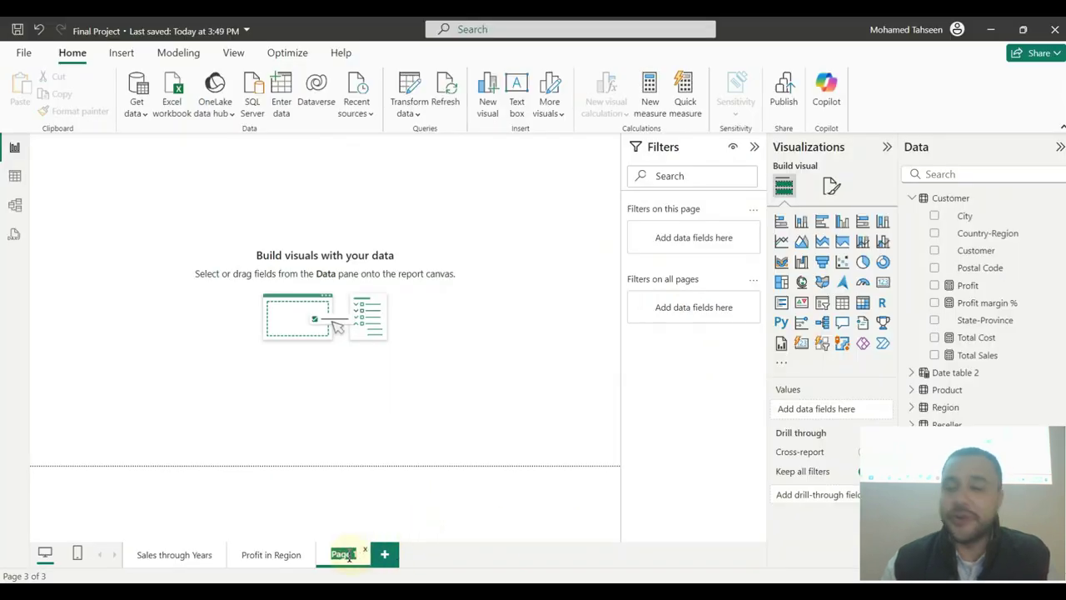
pyautogui.write('Sales Statistics')
pyautogui.click(389, 518)
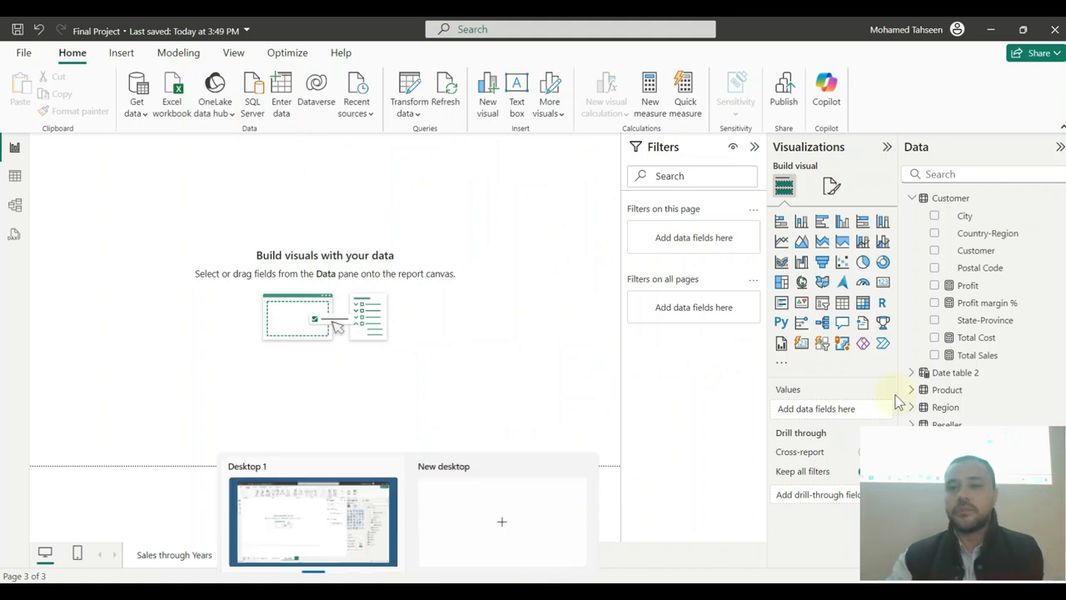
# - Check task 34 in the project PDF, then in Power BI add a large matrix visual near the middle of the Sales Statistics page
pyautogui.click(991, 30)
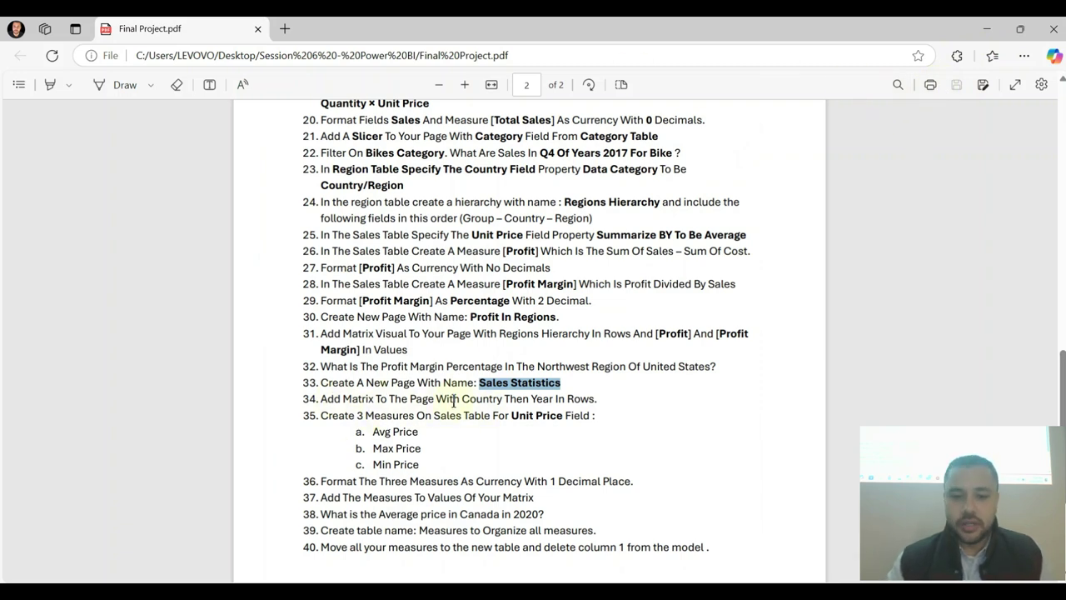
pyautogui.moveTo(315, 401); pyautogui.dragTo(604, 401)
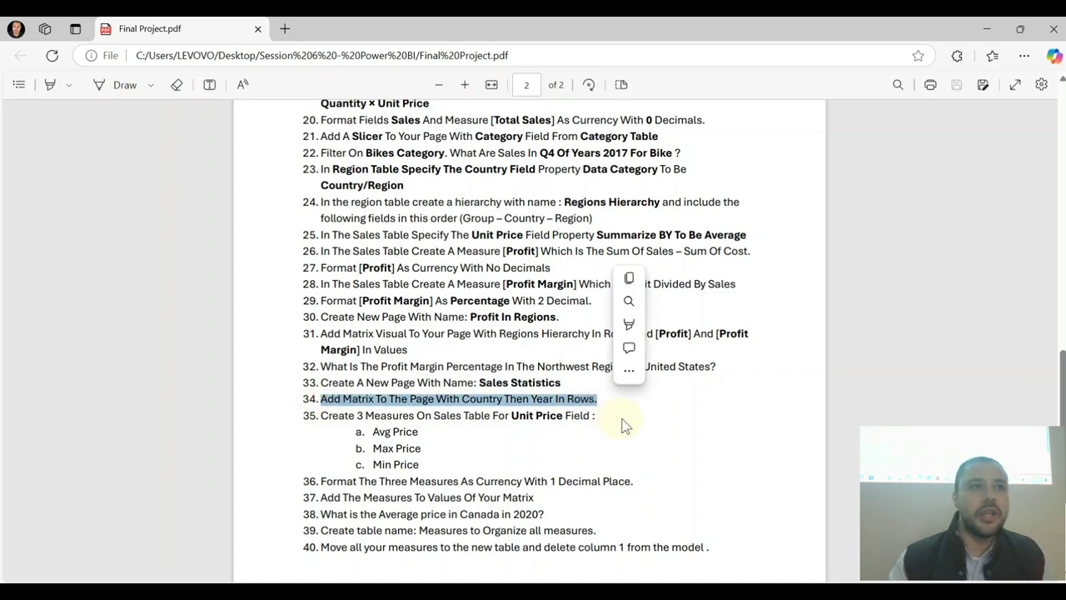
pyautogui.click(992, 25)
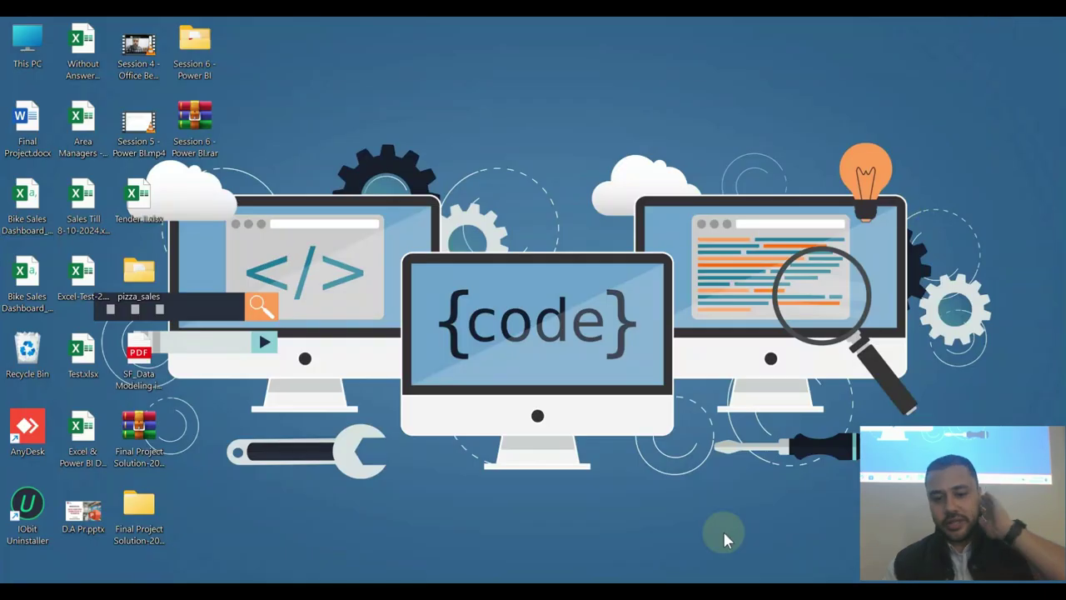
pyautogui.hotkey('alt', 'Tab')
pyautogui.click(862, 299)
pyautogui.moveTo(166, 265); pyautogui.dragTo(415, 456)
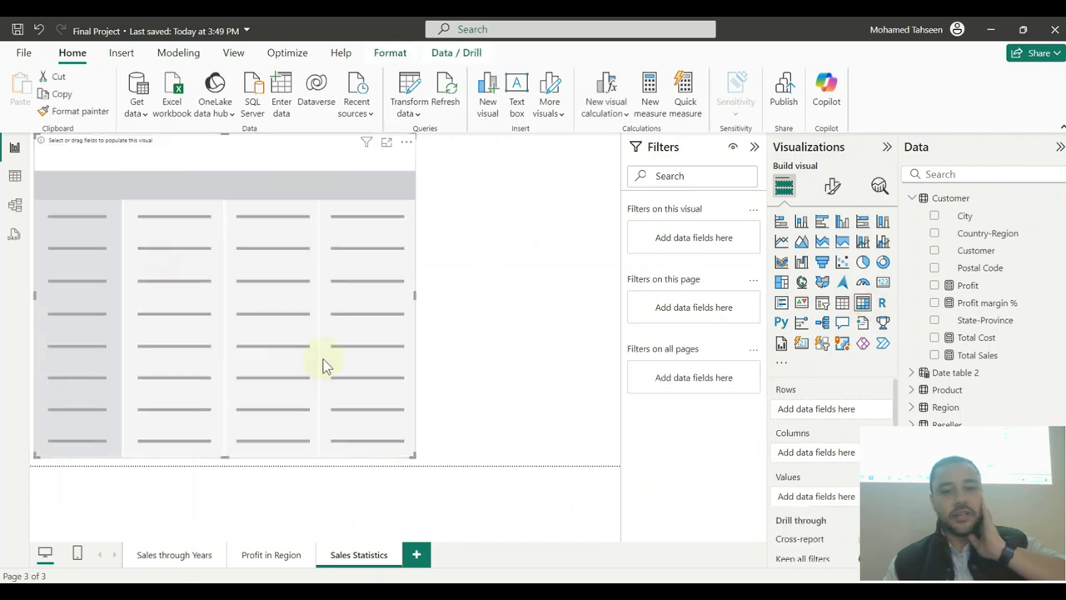
pyautogui.moveTo(325, 366); pyautogui.dragTo(458, 367)
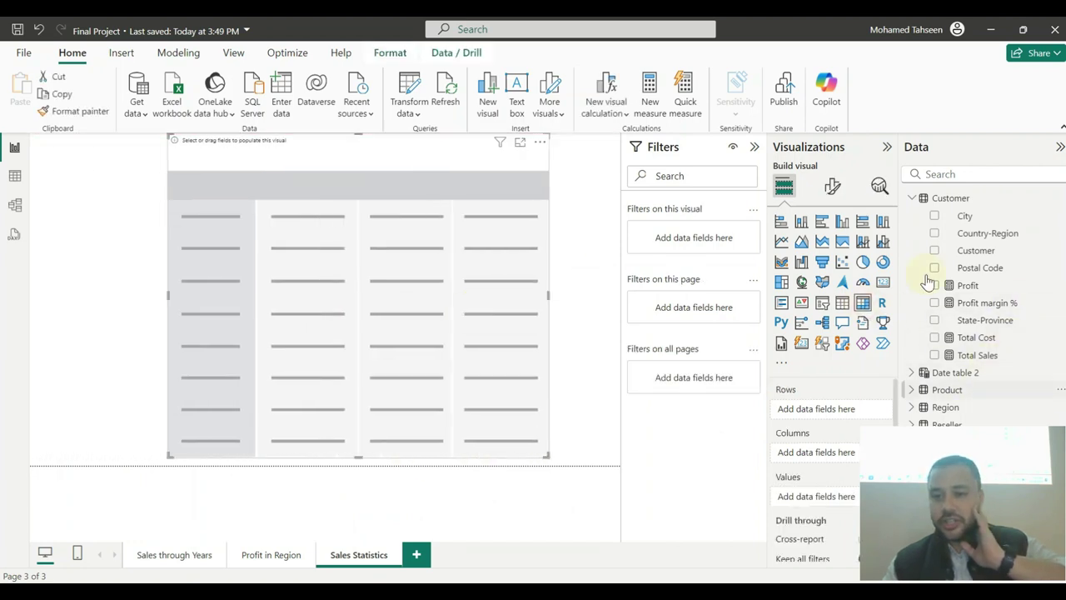
# - Add the Country field from the Region table to the rows of the Sales Statistics matrix
pyautogui.click(912, 198)
pyautogui.click(915, 250)
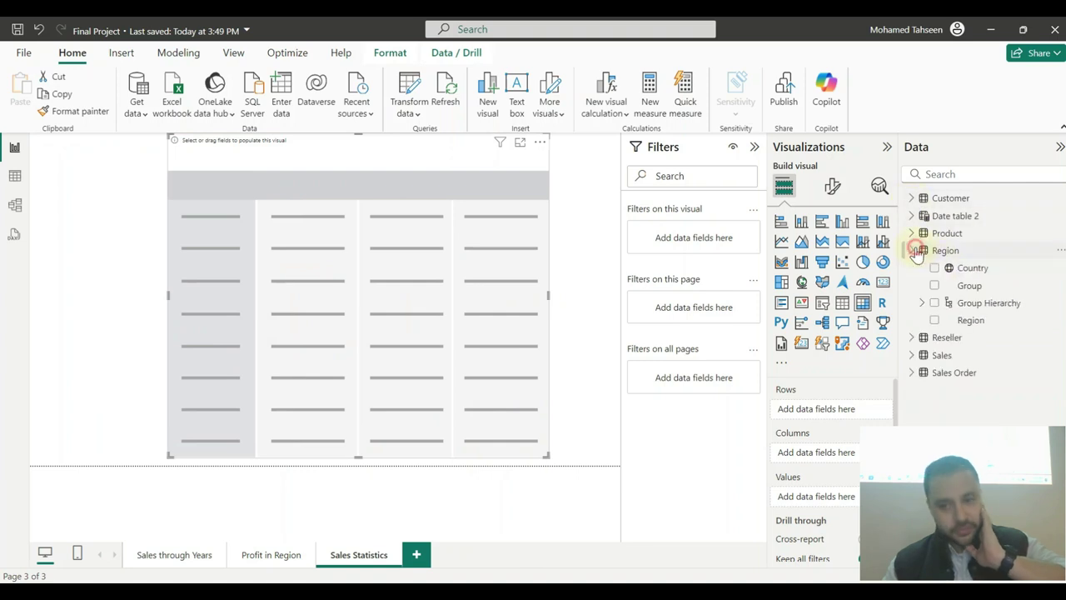
pyautogui.moveTo(993, 274); pyautogui.dragTo(308, 254)
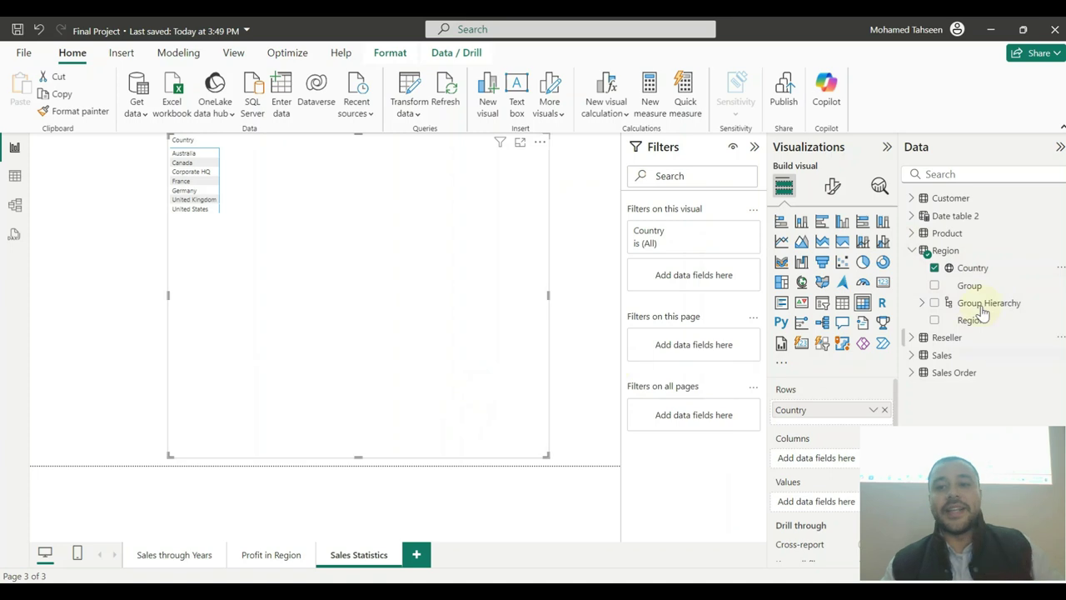
pyautogui.click(912, 250)
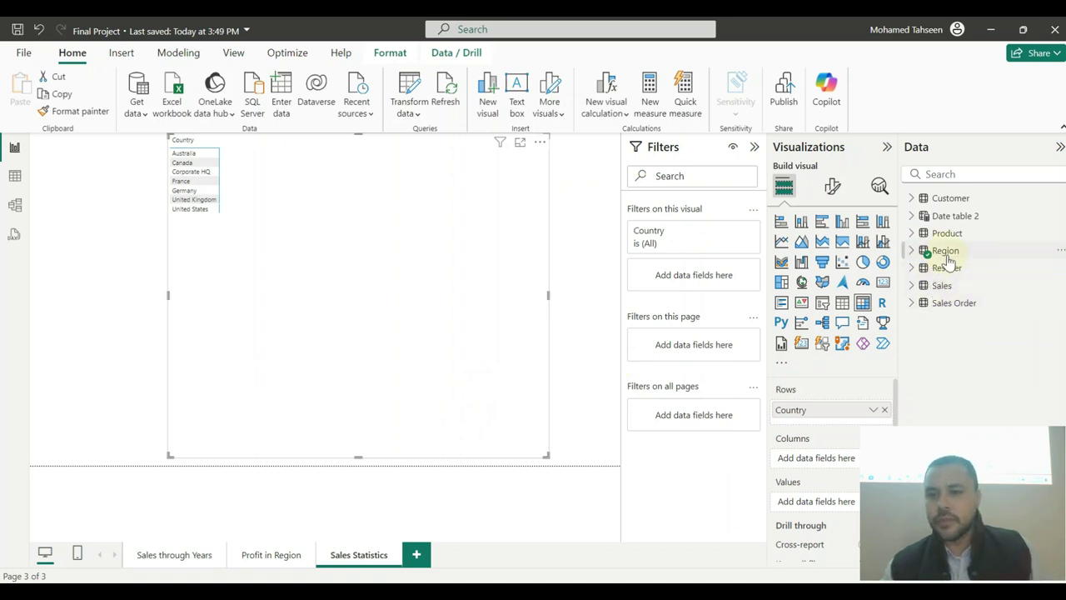
# - Add the Year field from Date table 2 below Country in the matrix rows, then shrink the matrix and reposition it on the page
pyautogui.click(923, 214)
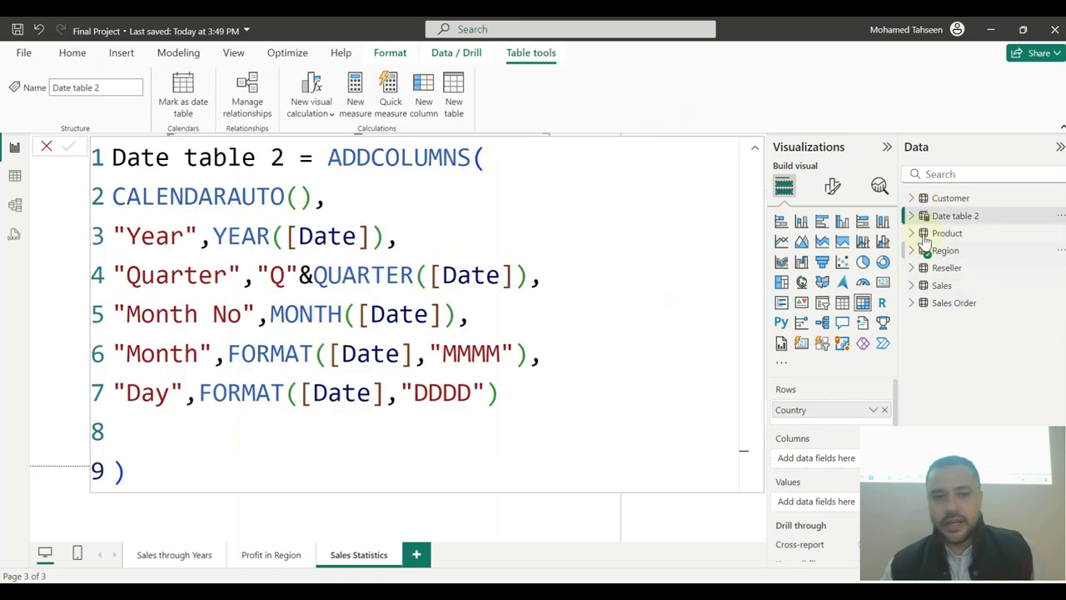
pyautogui.click(912, 215)
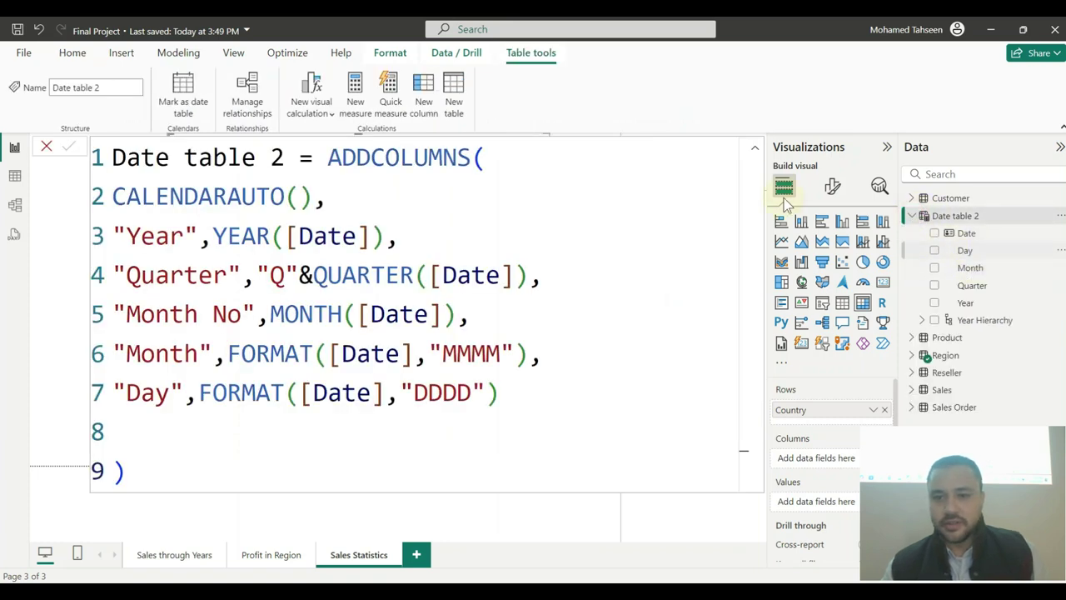
pyautogui.click(758, 147)
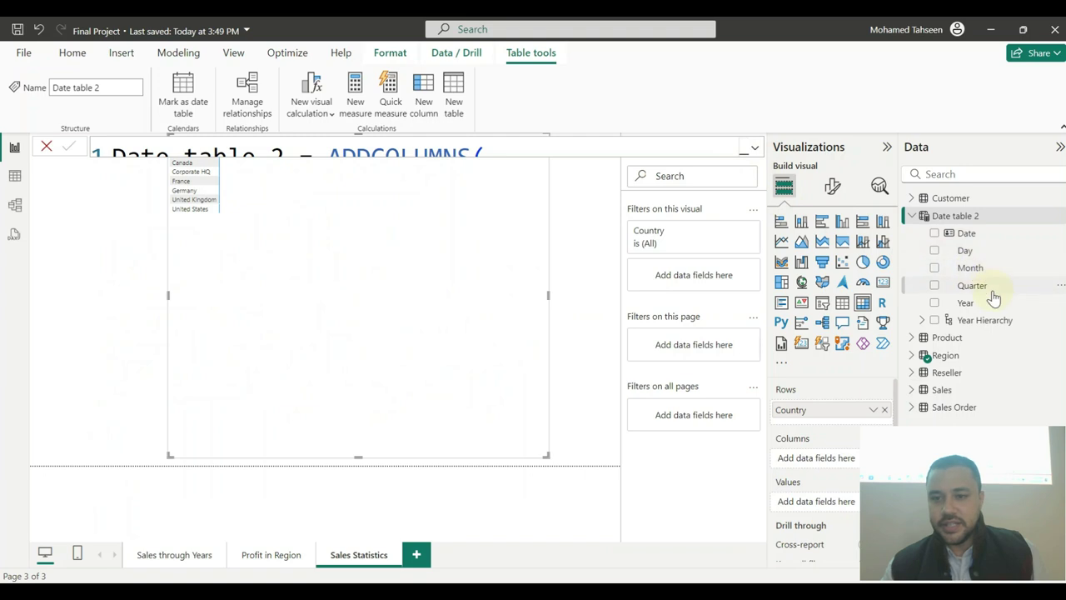
pyautogui.moveTo(970, 302); pyautogui.dragTo(846, 426)
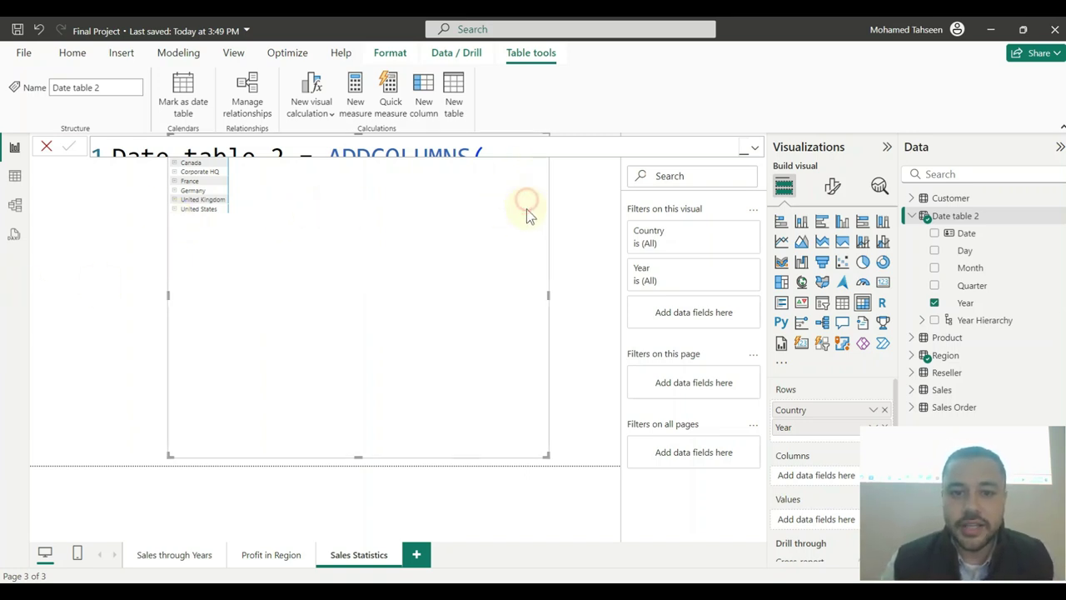
pyautogui.moveTo(541, 459); pyautogui.dragTo(458, 358)
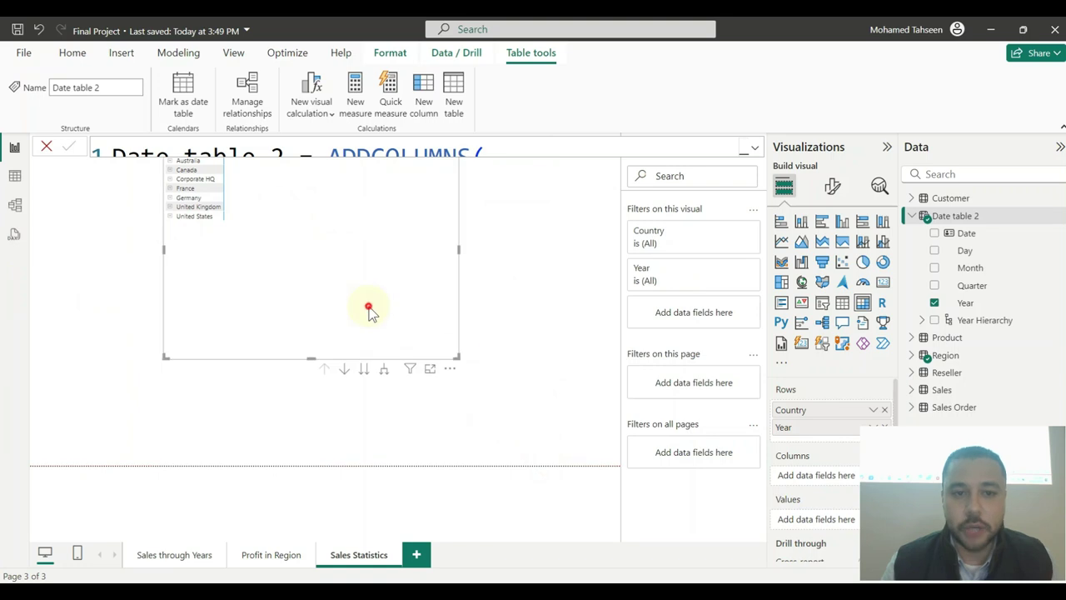
pyautogui.moveTo(369, 305); pyautogui.dragTo(398, 364)
# - Set the font size of the matrix's row headers and values to 16
pyautogui.click(833, 186)
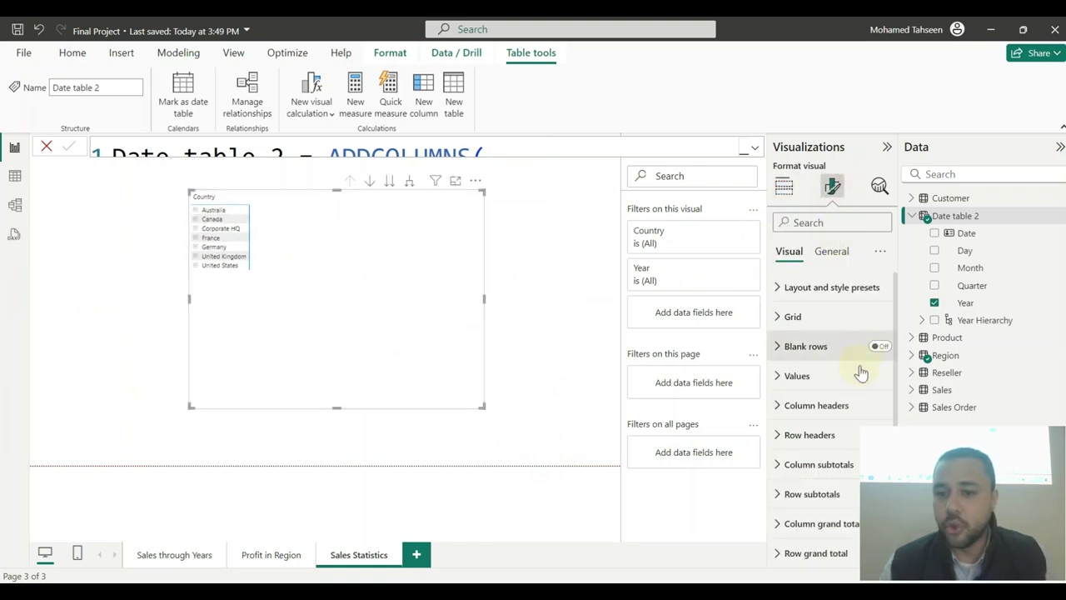
pyautogui.scroll(-2, 858, 370)
pyautogui.click(774, 368)
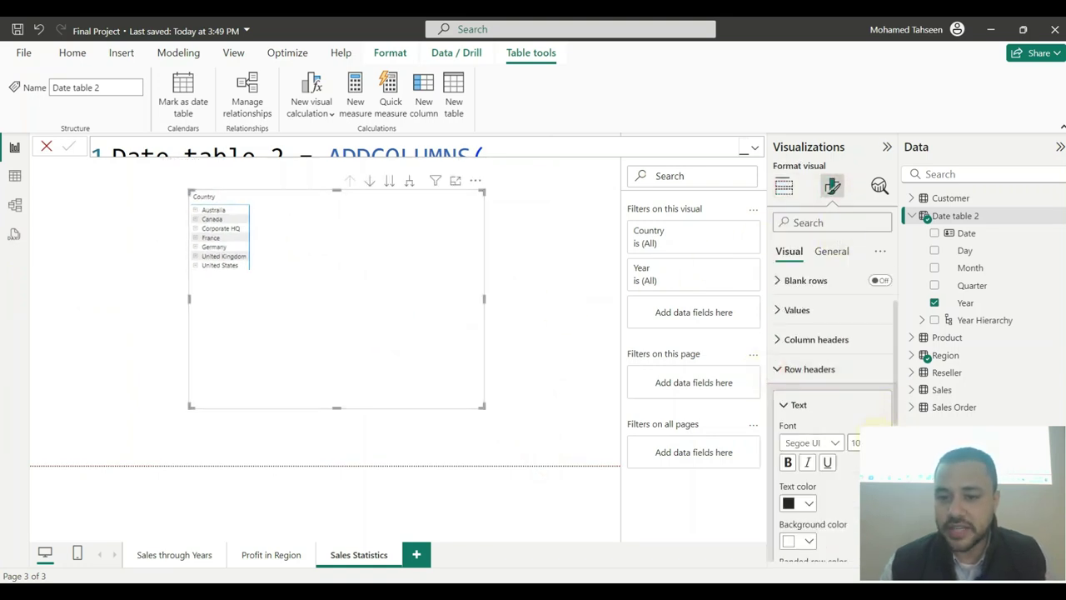
pyautogui.press('Up')
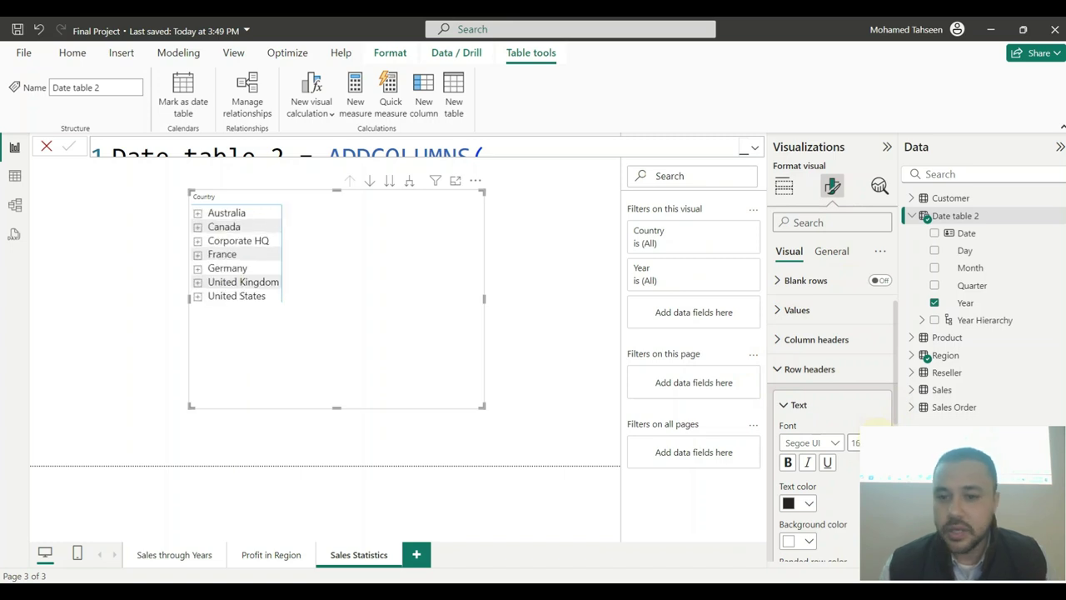
pyautogui.click(792, 404)
pyautogui.click(835, 311)
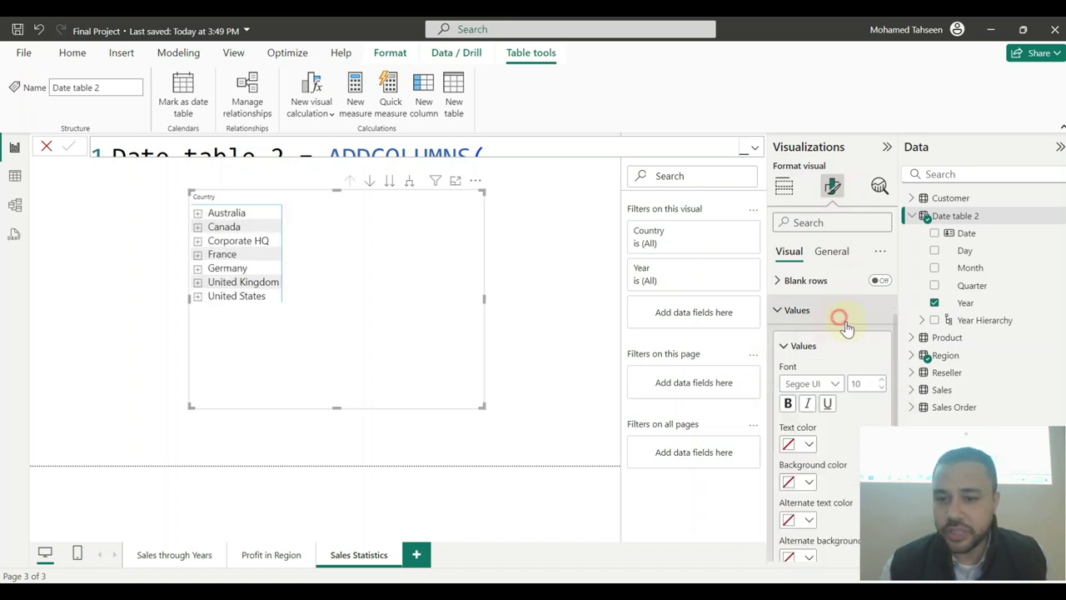
pyautogui.click(881, 381)
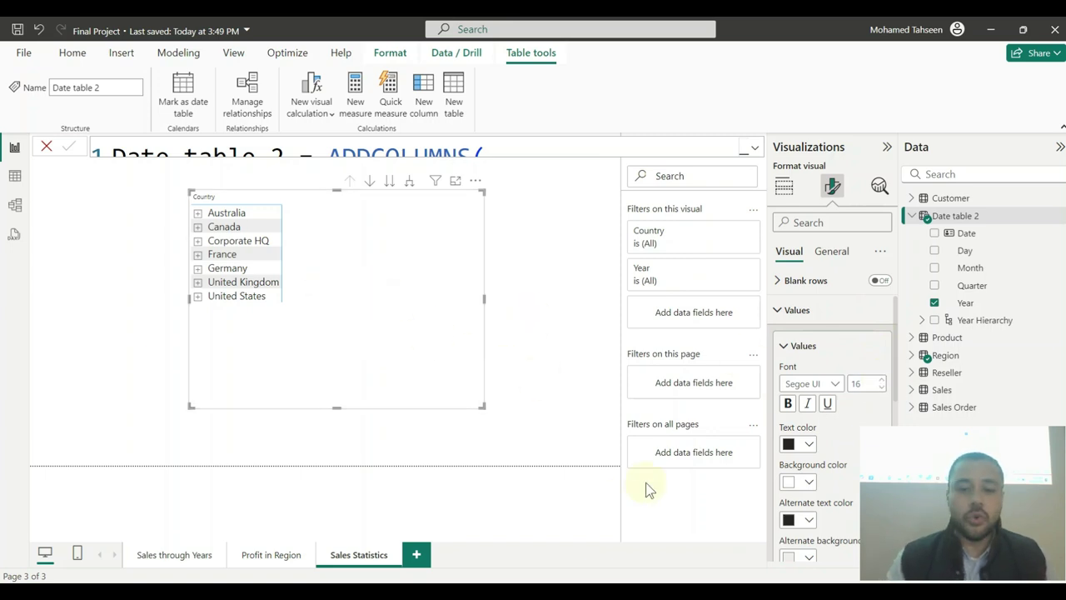
# - Check task 35 in the project PDF and return to the Sales Statistics page in Power BI
pyautogui.hotkey('alt', 'Tab')
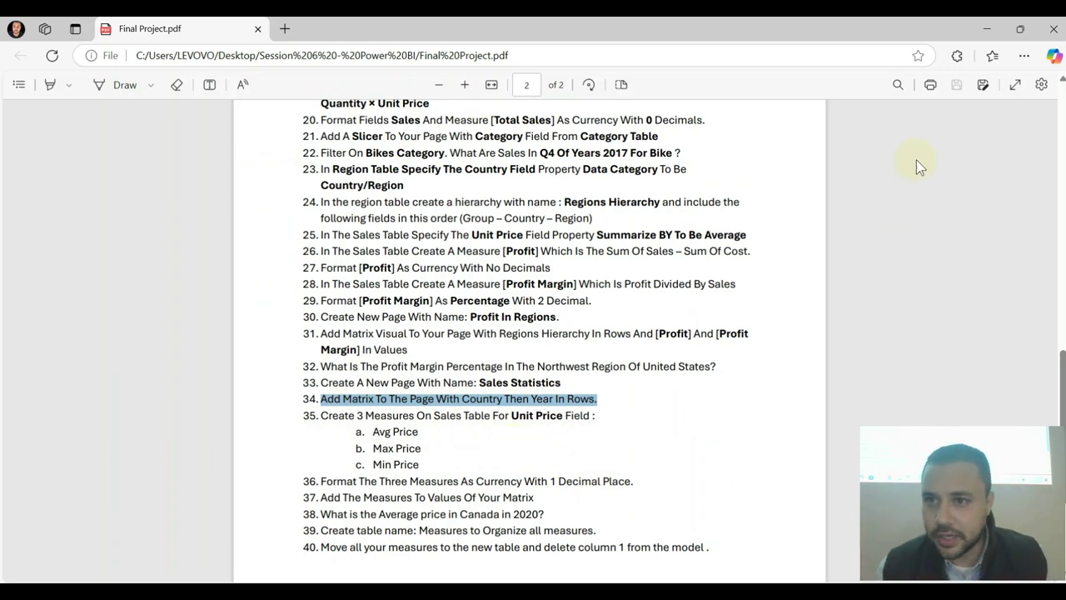
pyautogui.click(987, 28)
pyautogui.click(504, 352)
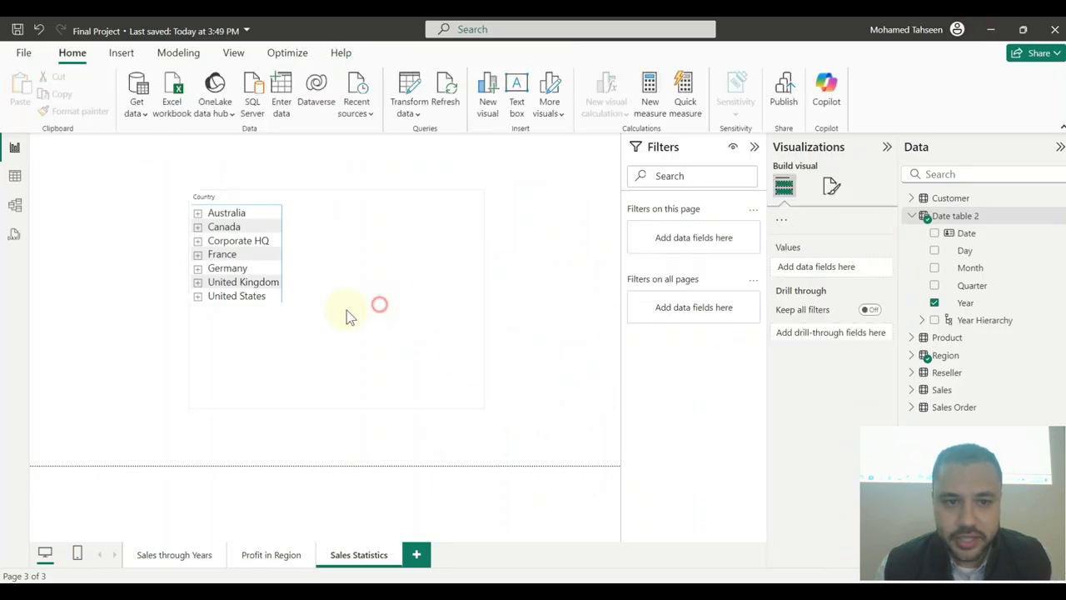
# - Move the matrix to the left edge of the page and shrink it to fit closely around the country list
pyautogui.moveTo(346, 310); pyautogui.dragTo(218, 320)
pyautogui.moveTo(354, 419); pyautogui.dragTo(192, 358)
pyautogui.moveTo(155, 325); pyautogui.dragTo(132, 324)
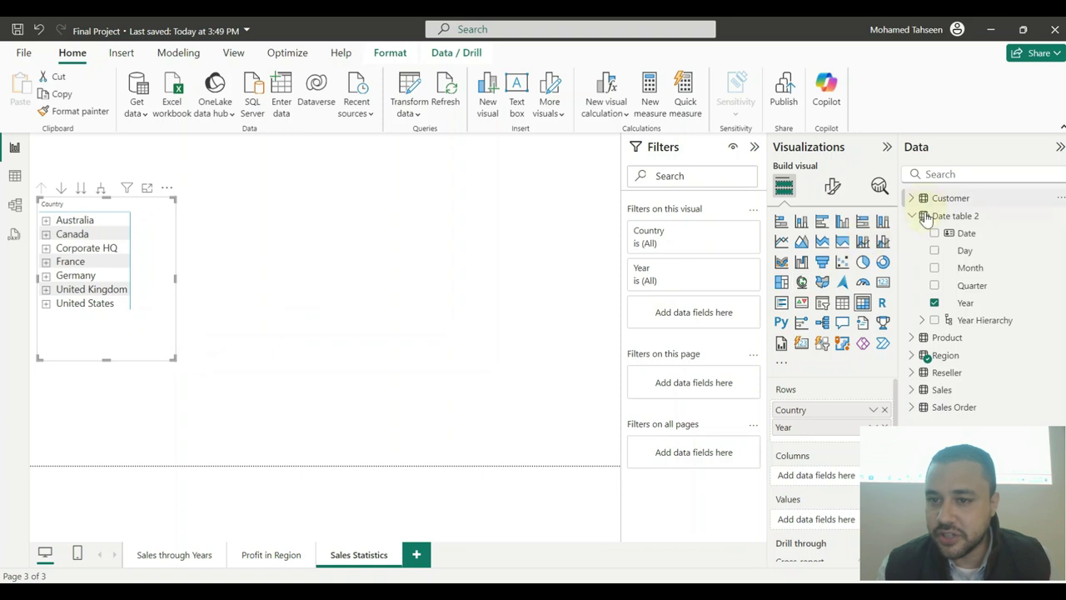
# - Create a new measure in the Customer table and name it "AvG Unit Price"
pyautogui.click(911, 198)
pyautogui.click(911, 376)
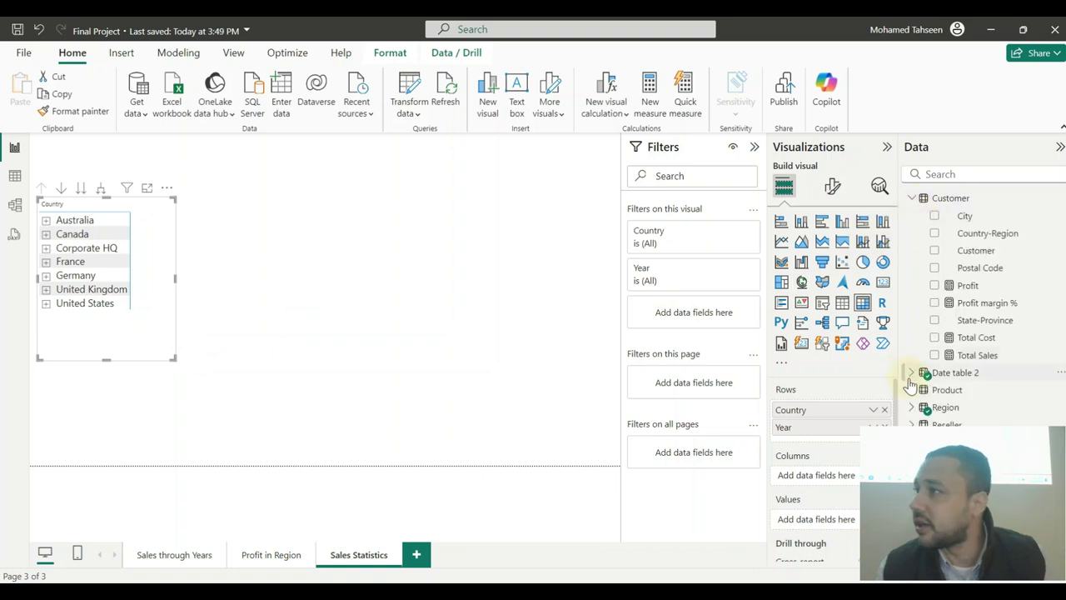
pyautogui.click(963, 200)
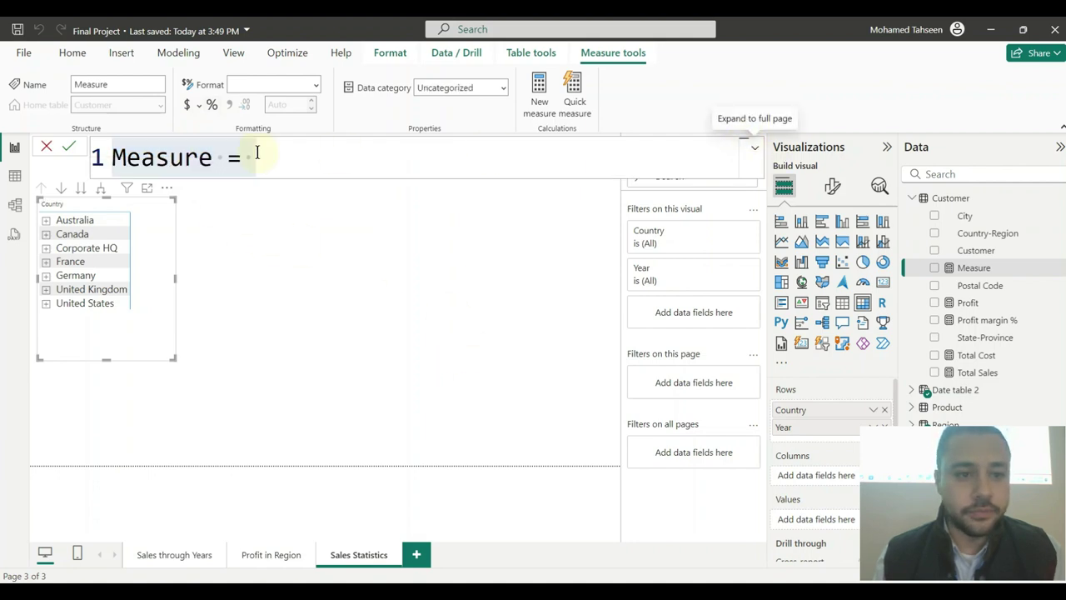
pyautogui.doubleClick(201, 155)
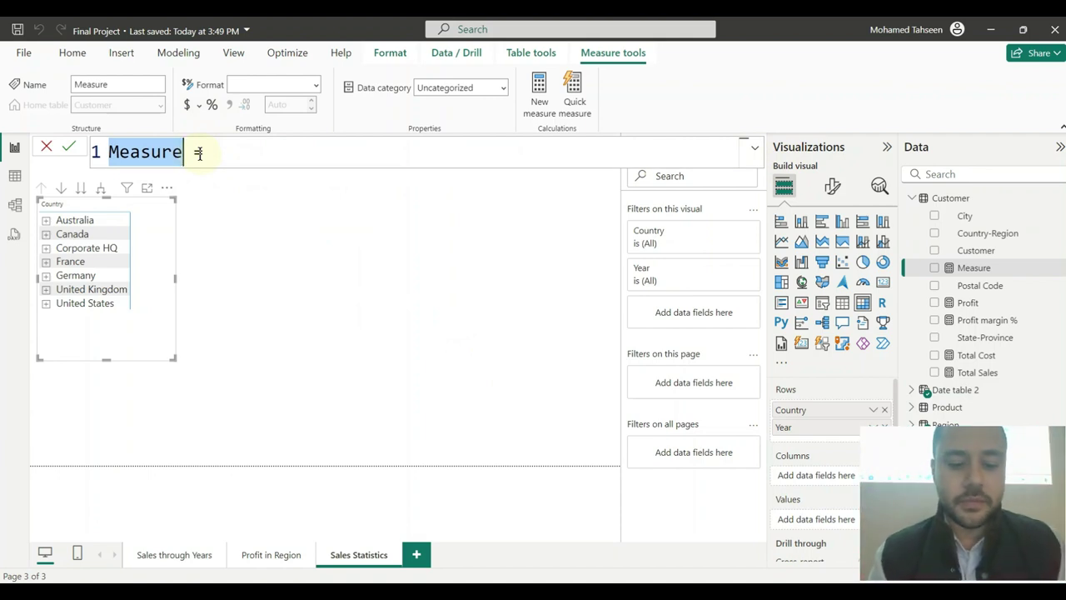
pyautogui.write('Aver')
pyautogui.press('BackSpace')
pyautogui.press('BackSpace')
pyautogui.write('G ')
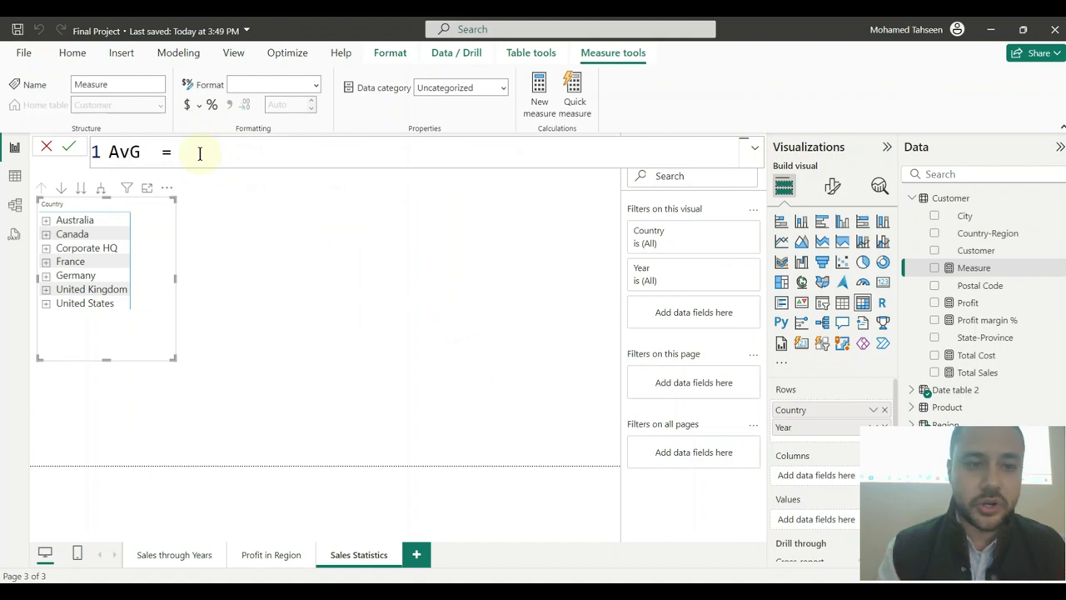
pyautogui.write('Unit Price')
# - Define the AvG Unit Price measure as AVERAGE(Sales[Unit Price]) and commit it
pyautogui.click(291, 143)
pyautogui.write('a')
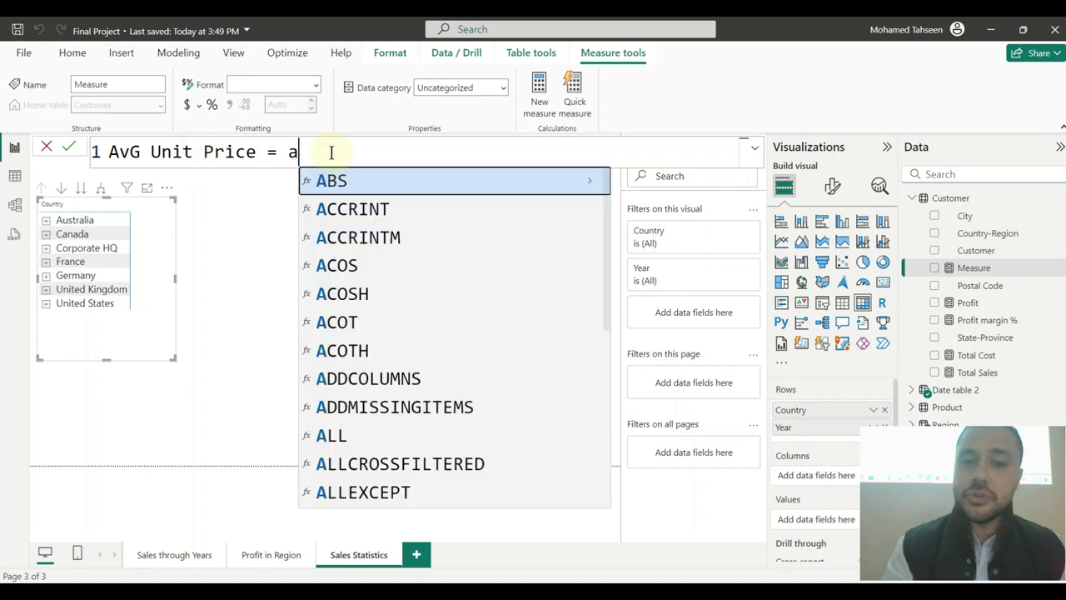
pyautogui.write('ver')
pyautogui.press('Tab')
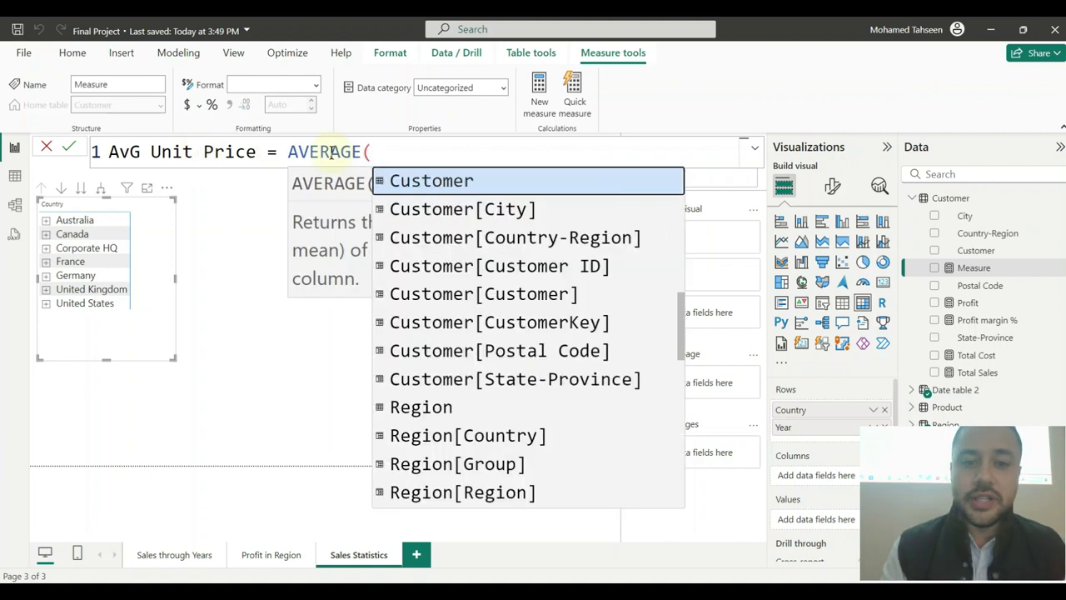
pyautogui.write('uni')
pyautogui.press('Tab')
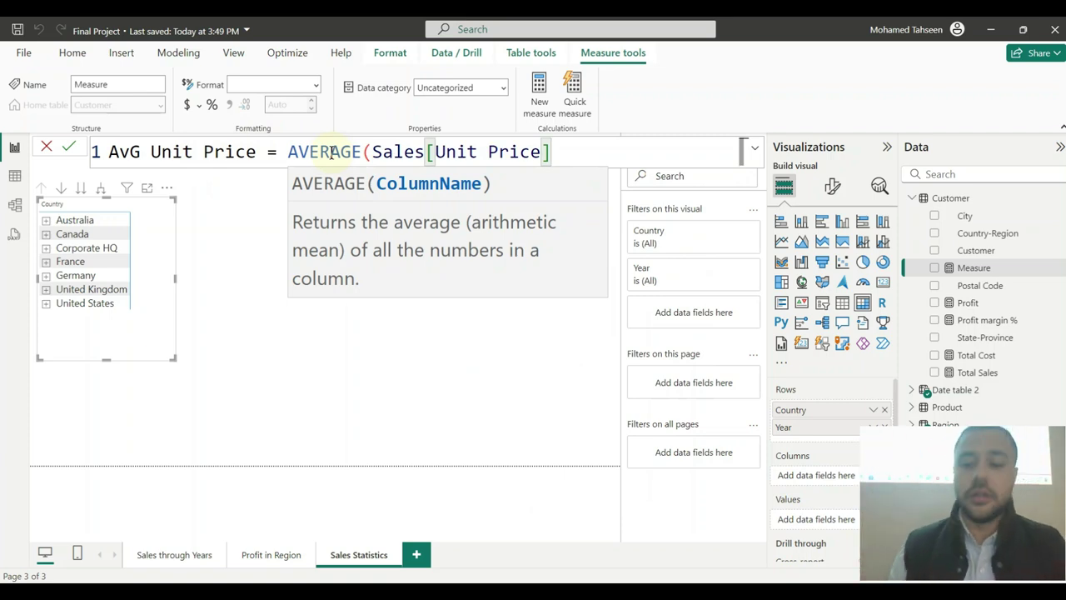
pyautogui.write(')')
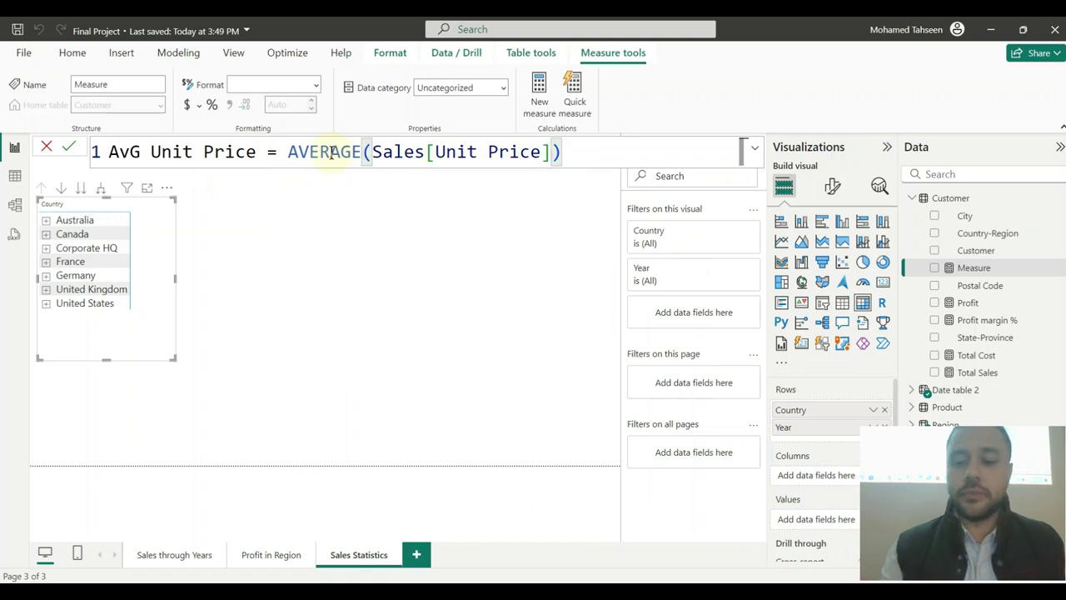
pyautogui.press('Return')
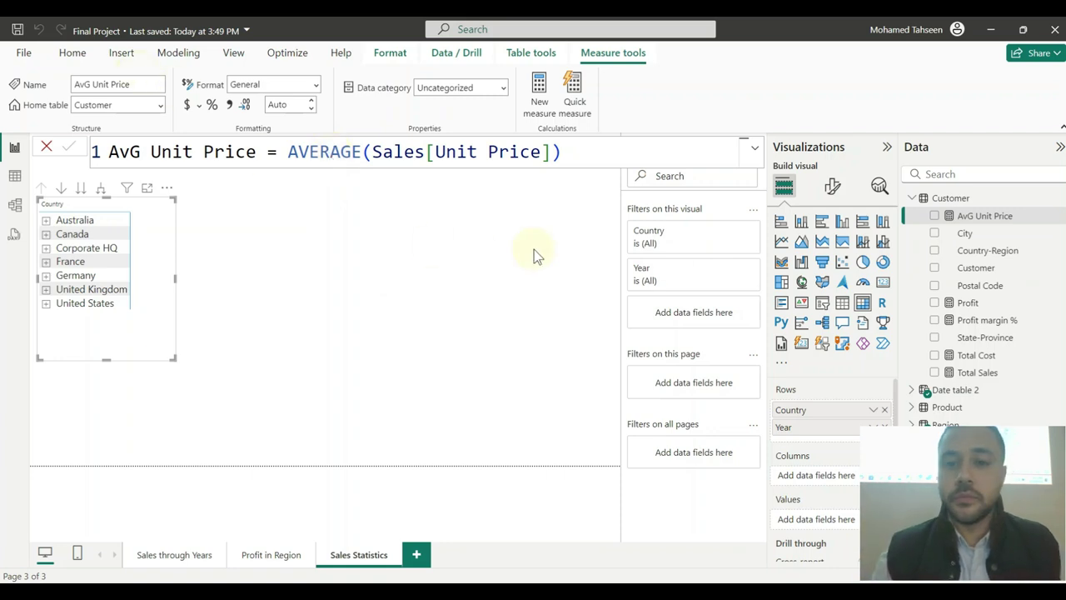
# - Create another measure in the Customer table and name it "Max unit Price"
pyautogui.click(533, 278)
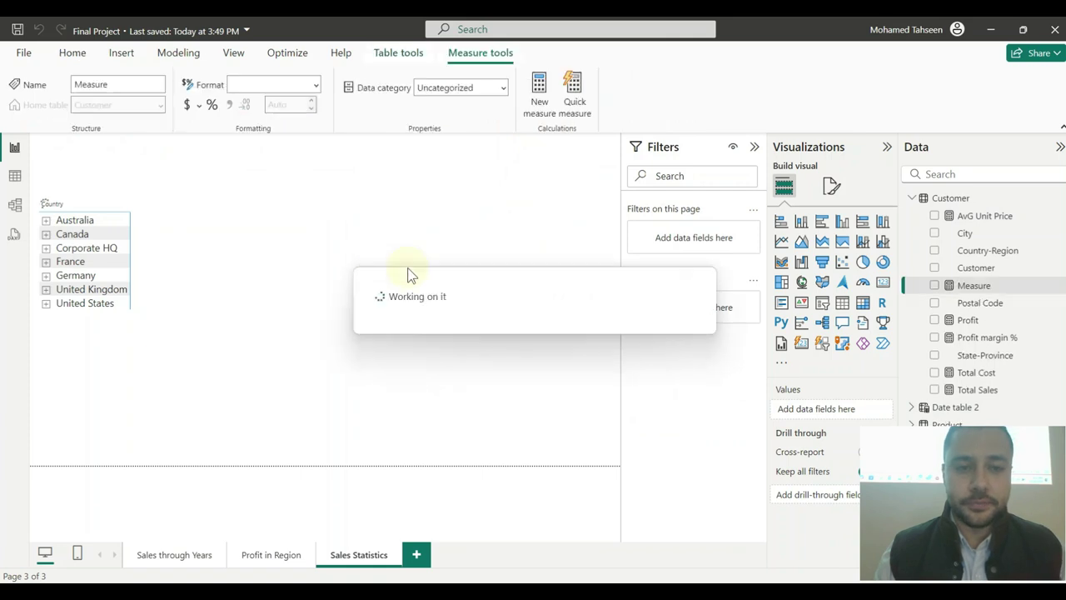
pyautogui.doubleClick(140, 149)
pyautogui.write('Max un')
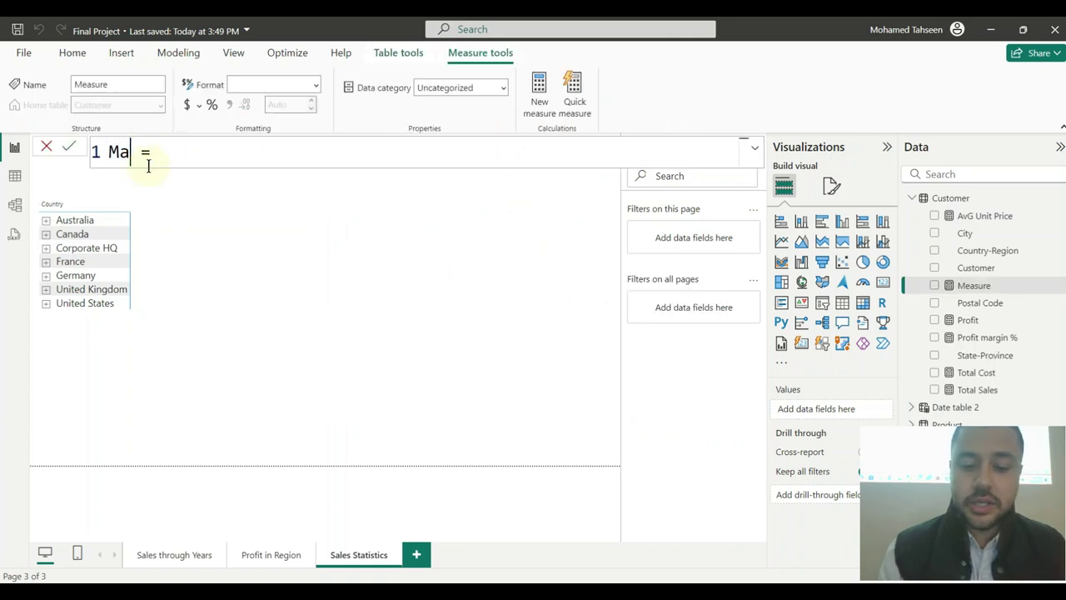
pyautogui.write('it Price')
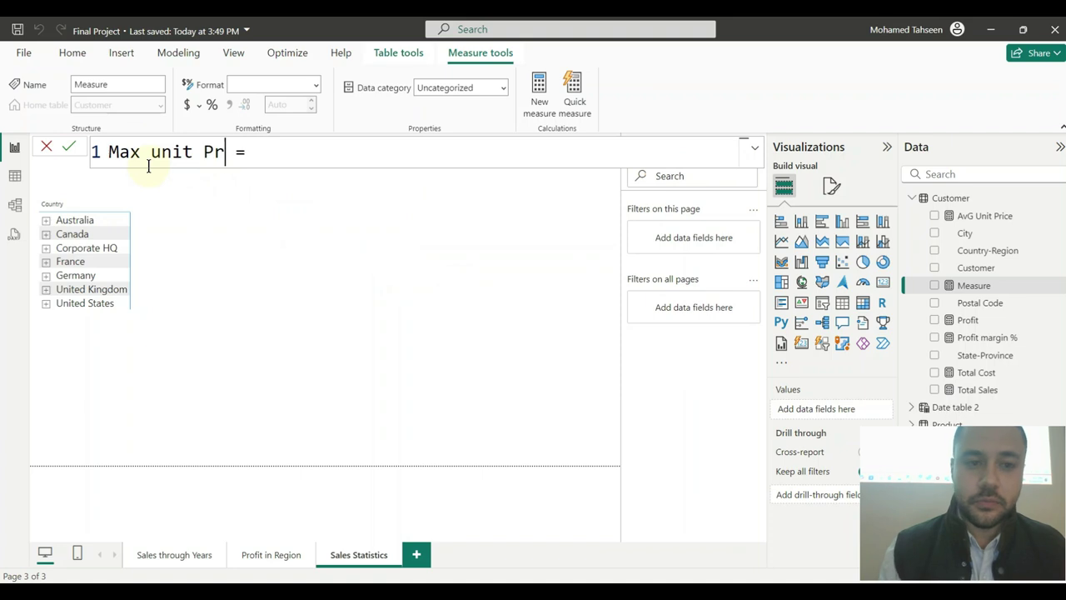
# - Define the Max unit Price measure as MAX(Sales[Unit Price]) and commit it
pyautogui.click(300, 164)
pyautogui.write('max')
pyautogui.press('Tab')
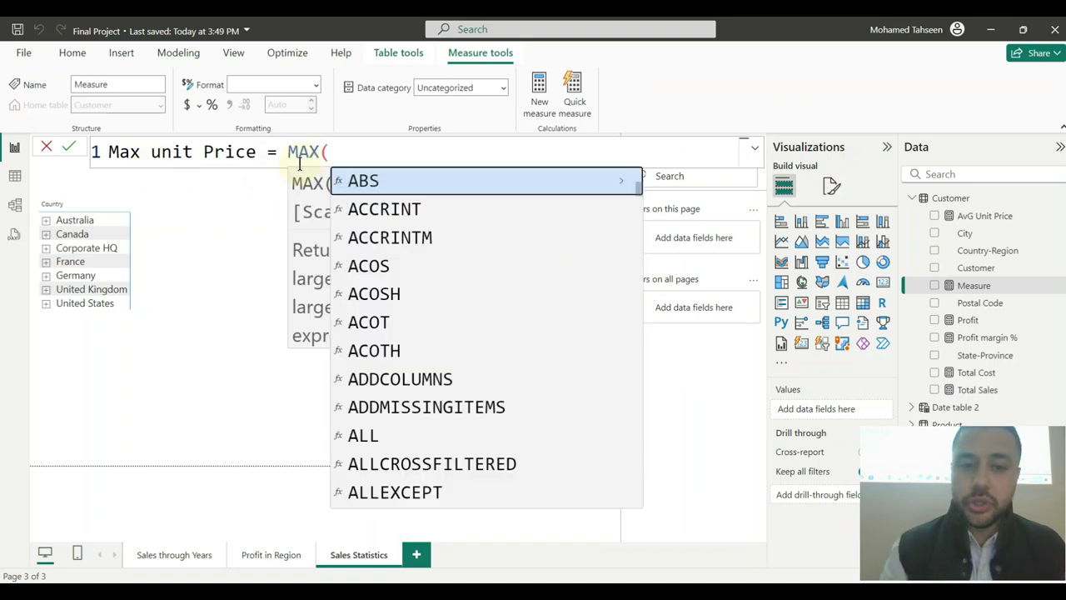
pyautogui.write('uni')
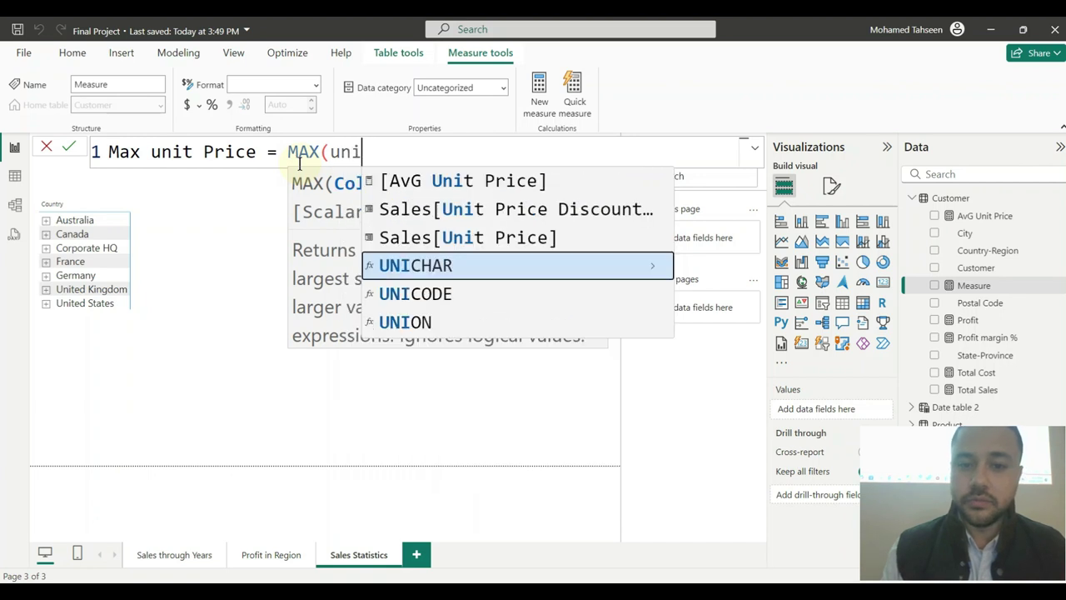
pyautogui.press('Up')
pyautogui.press('Up')
pyautogui.press('Down')
pyautogui.press('Tab')
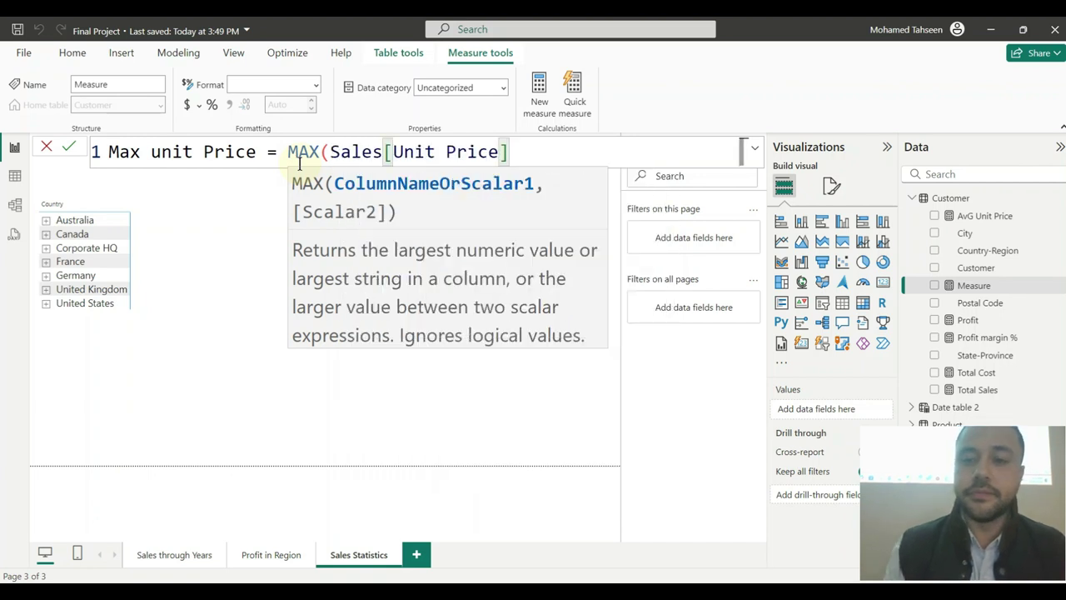
pyautogui.write(')')
pyautogui.press('Return')
pyautogui.click(399, 210)
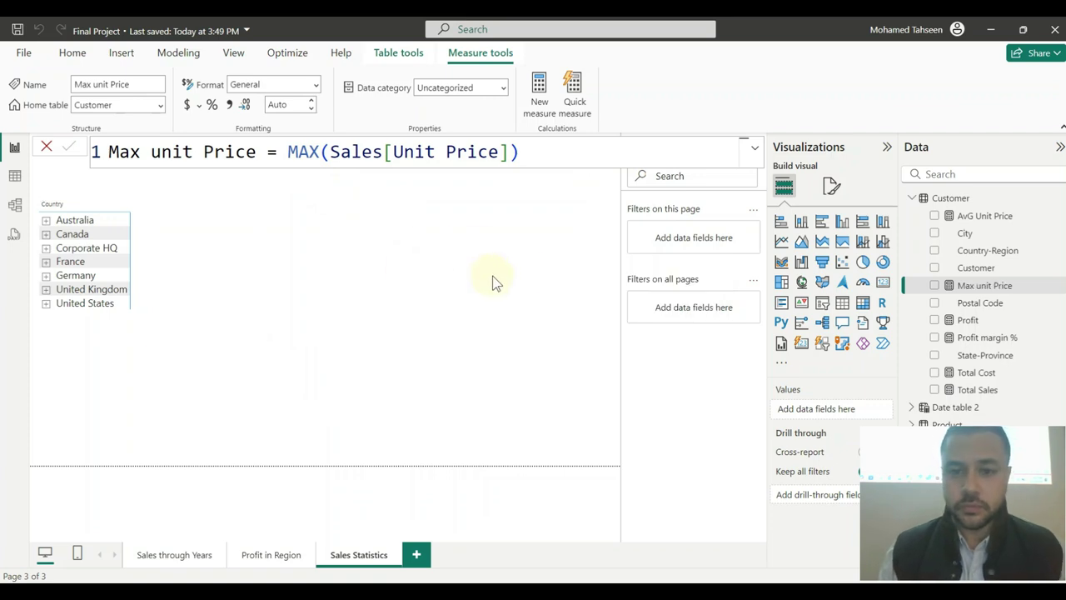
# - Create a third measure in the Customer table, "Min Unit price", defined as MIN(Sales[Unit Price])
pyautogui.click(582, 264)
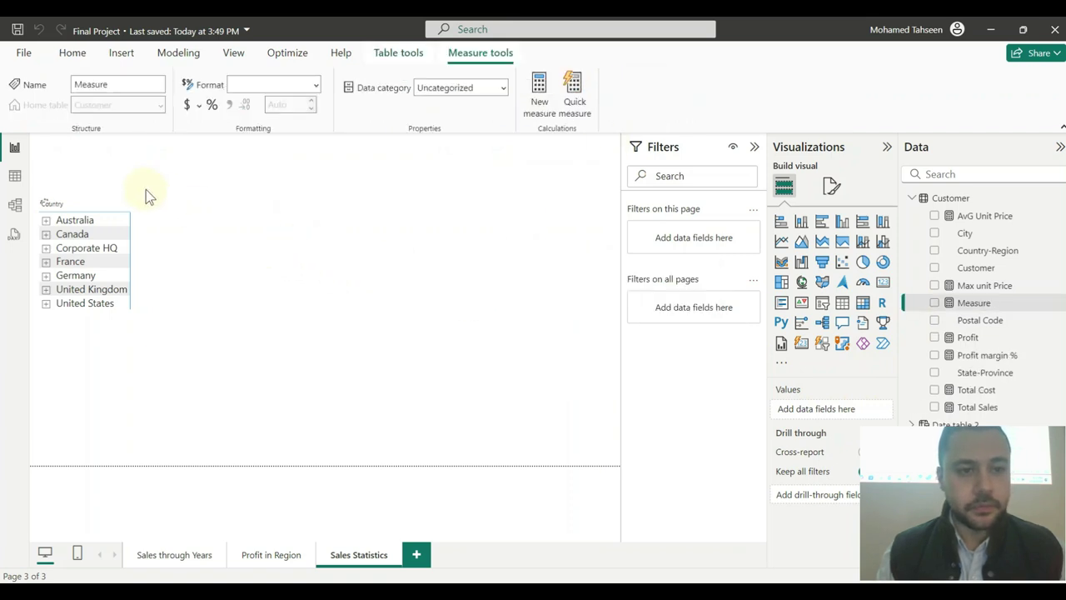
pyautogui.write('Min Unit')
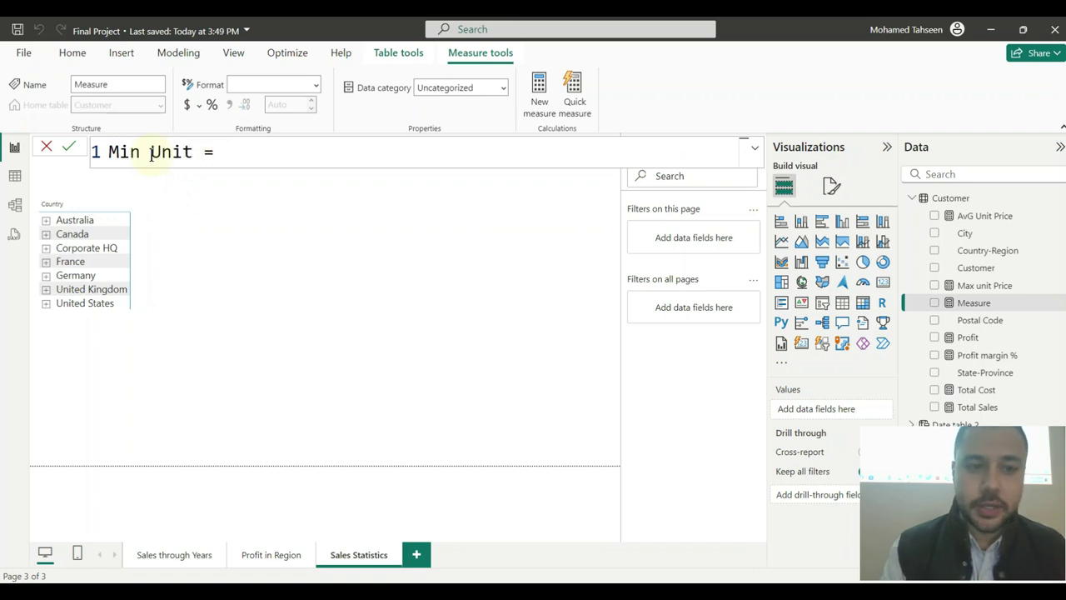
pyautogui.write(' price')
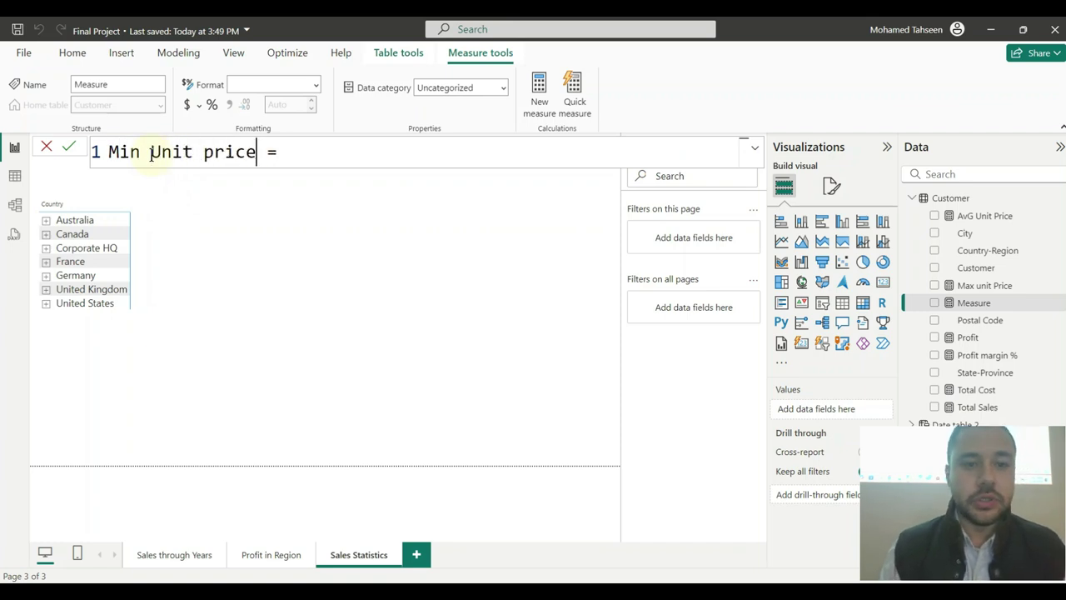
pyautogui.click(356, 152)
pyautogui.write('min')
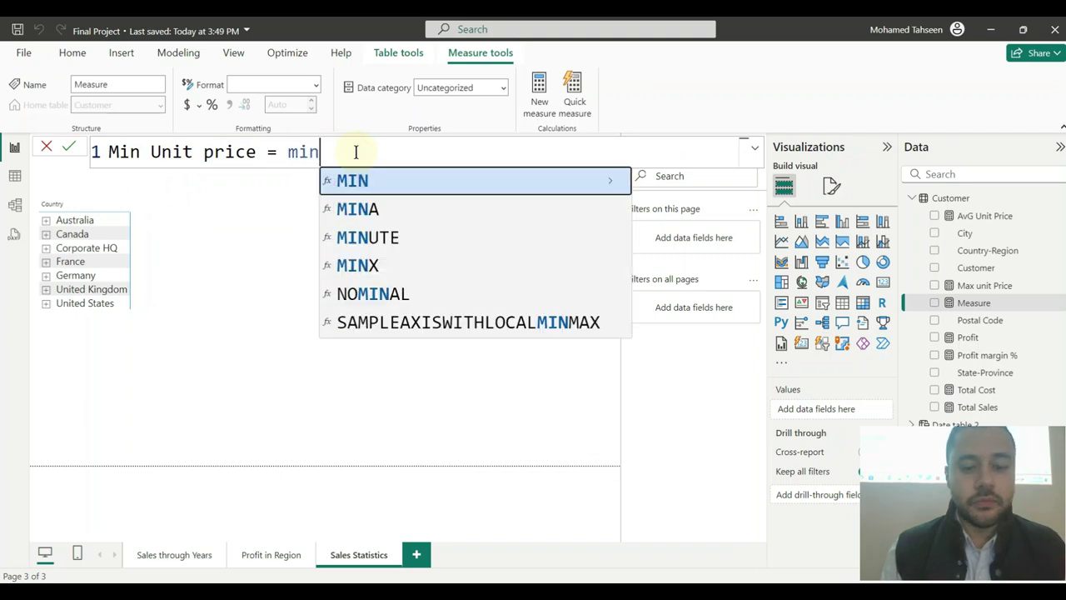
pyautogui.press('Tab')
pyautogui.write('uni')
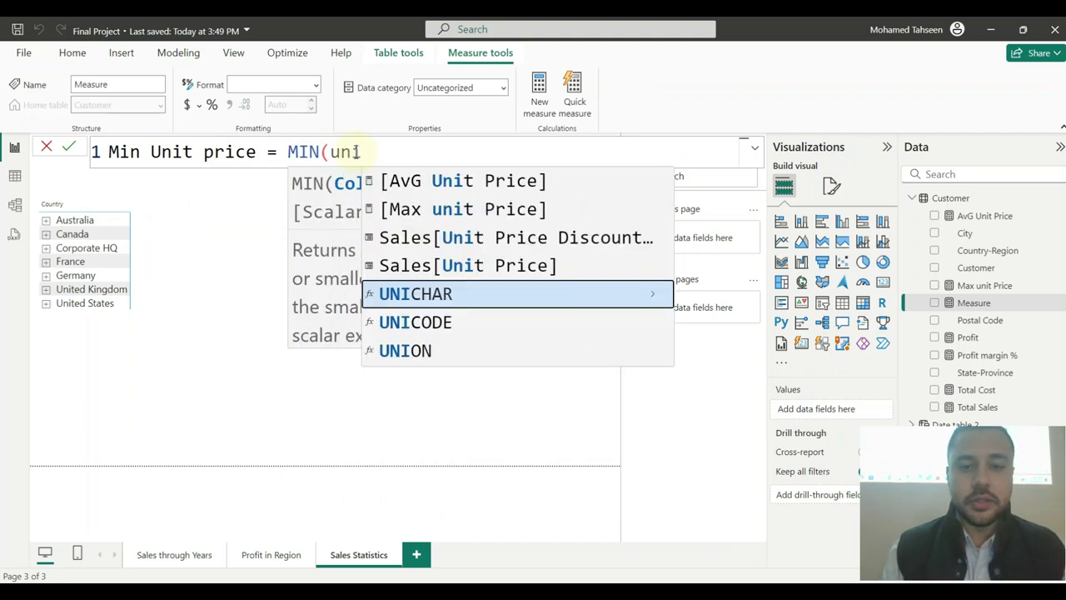
pyautogui.press('Up')
pyautogui.press('Tab')
pyautogui.write(')')
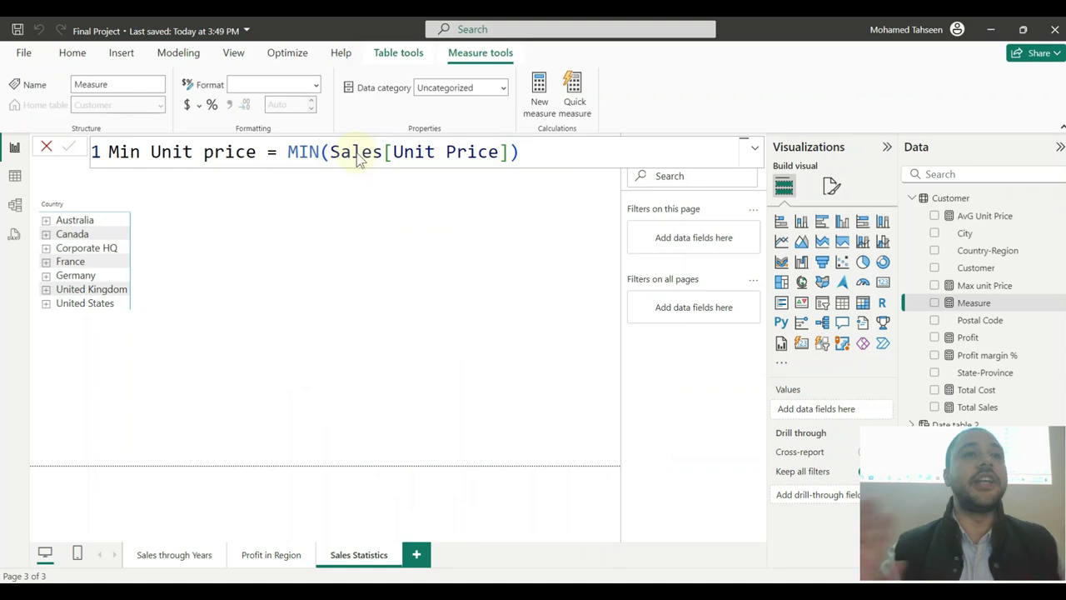
# - Commit the Min Unit price measure and check the task list in Final Project.pdf for the formatting required on the three measures
pyautogui.press('Return')
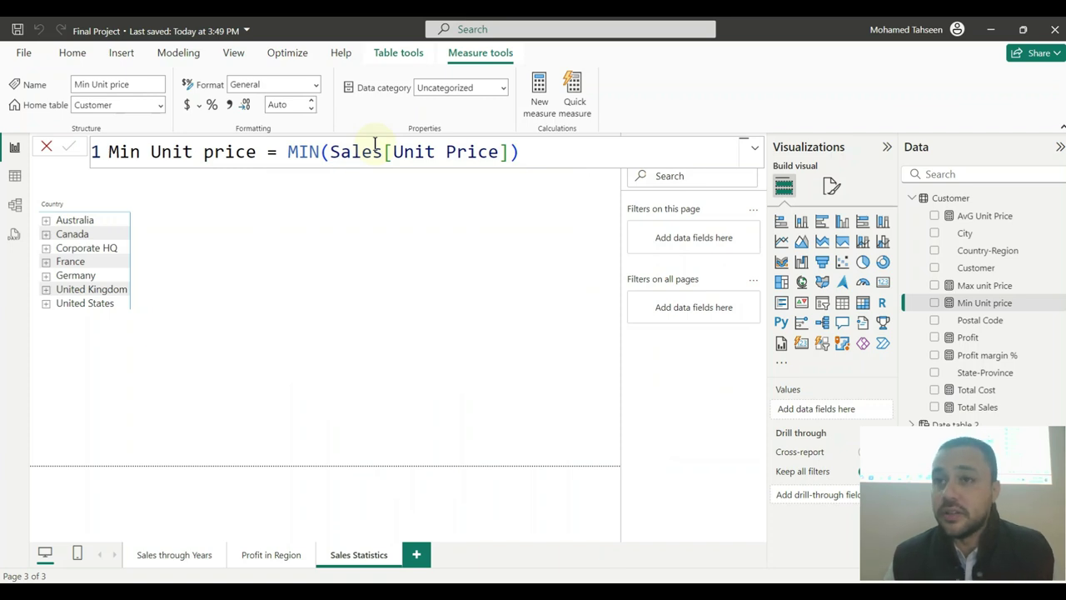
pyautogui.click(289, 231)
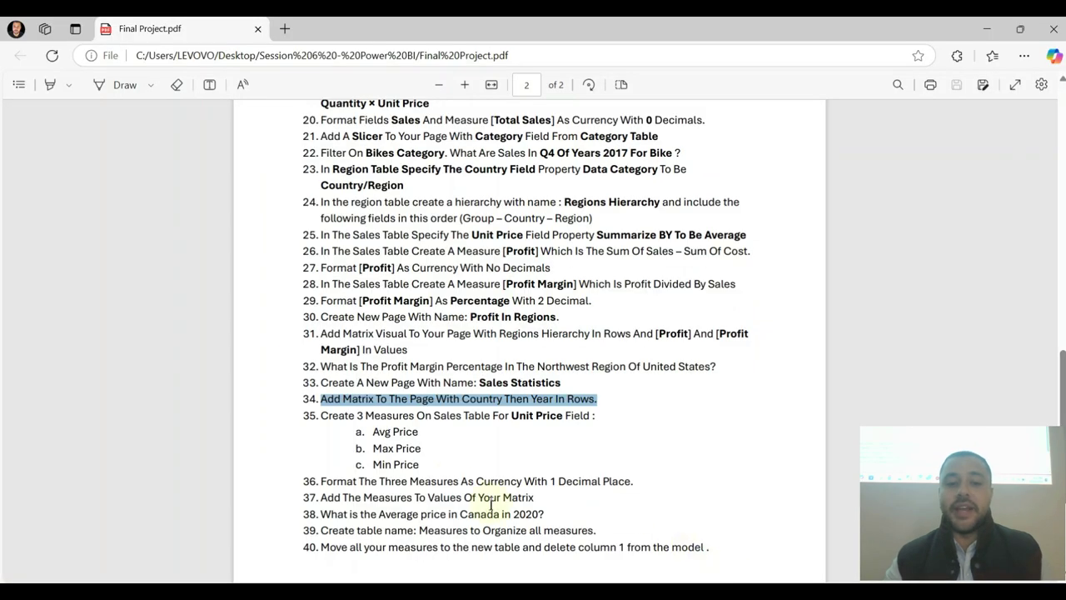
pyautogui.moveTo(344, 414); pyautogui.dragTo(419, 464)
pyautogui.scroll(-3, 516, 442)
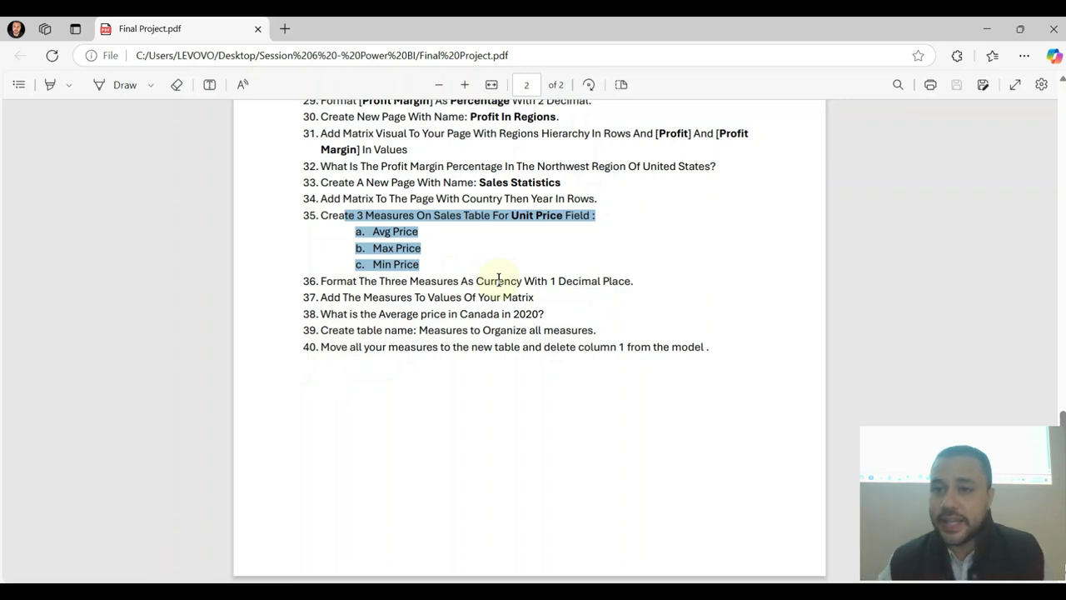
pyautogui.click(987, 28)
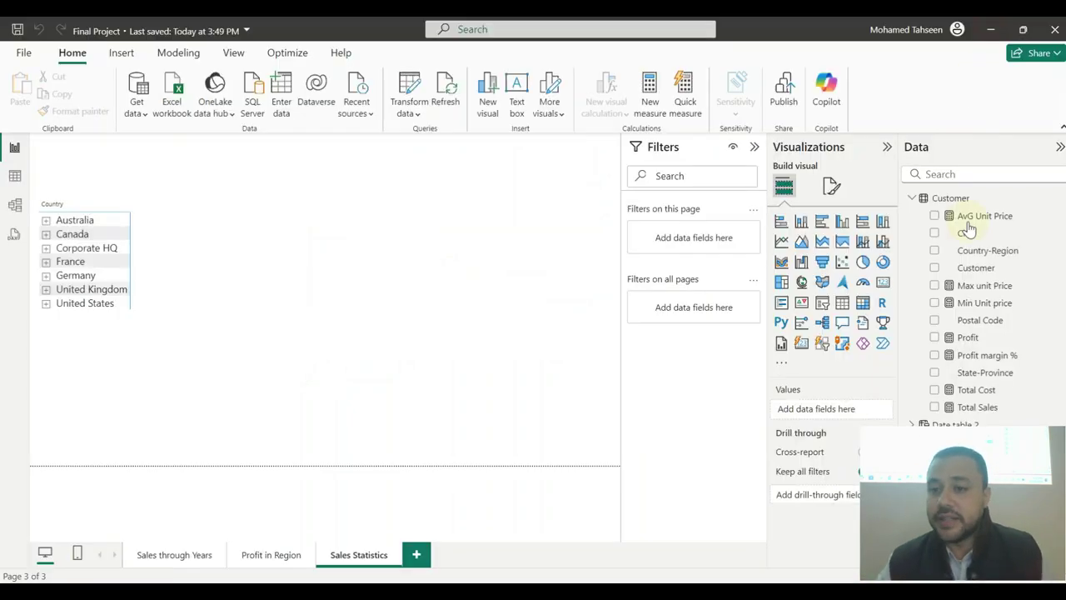
# - Format the Max unit Price measure as Currency with 1 decimal place
pyautogui.click(983, 286)
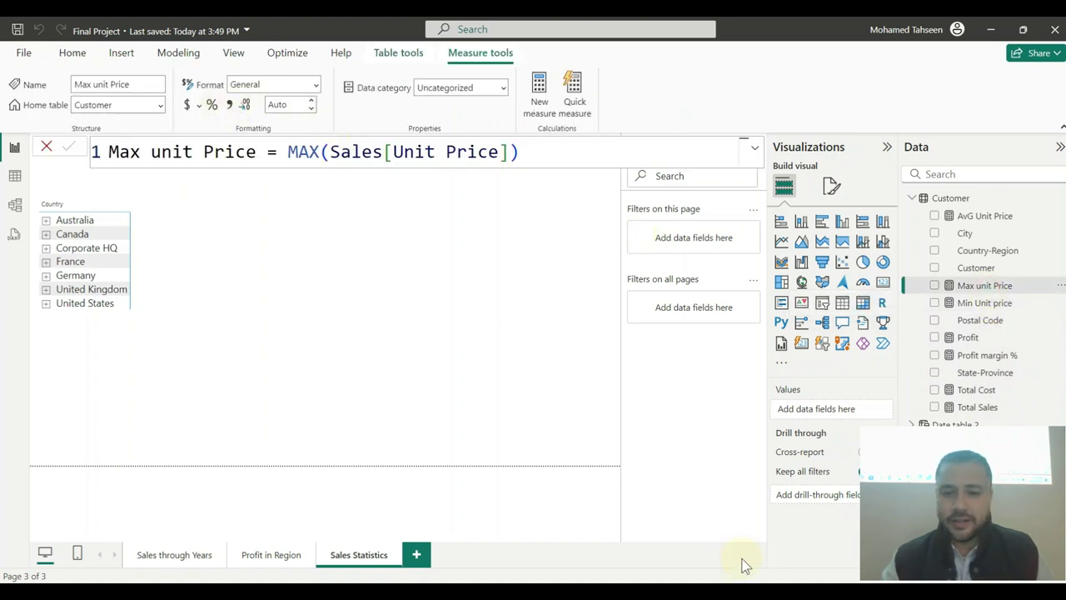
pyautogui.hotkey('alt', 'Tab')
pyautogui.hotkey('alt', 'Tab')
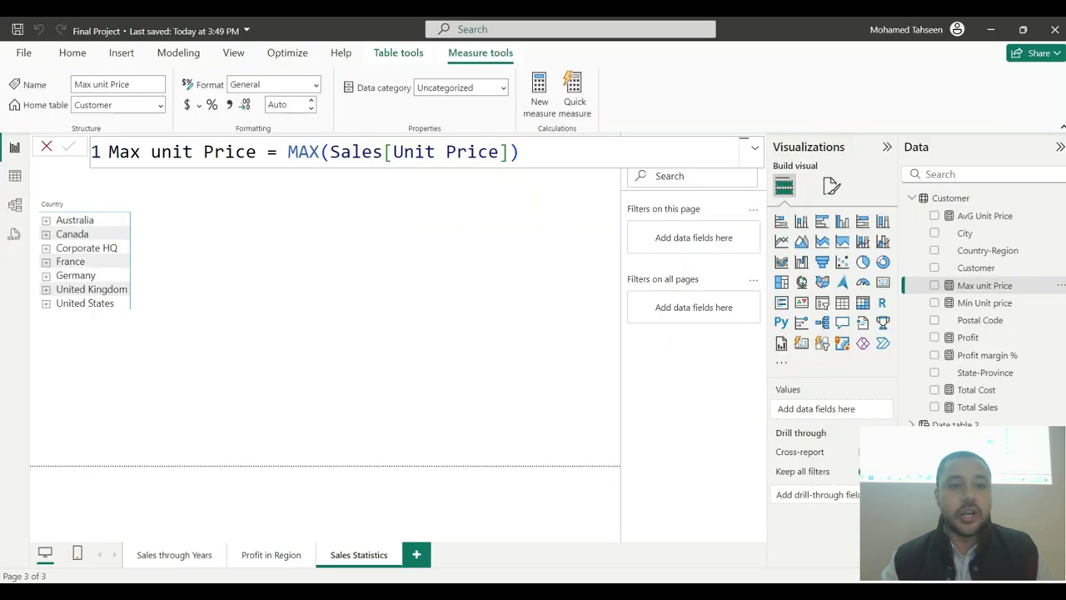
pyautogui.click(315, 84)
pyautogui.click(286, 124)
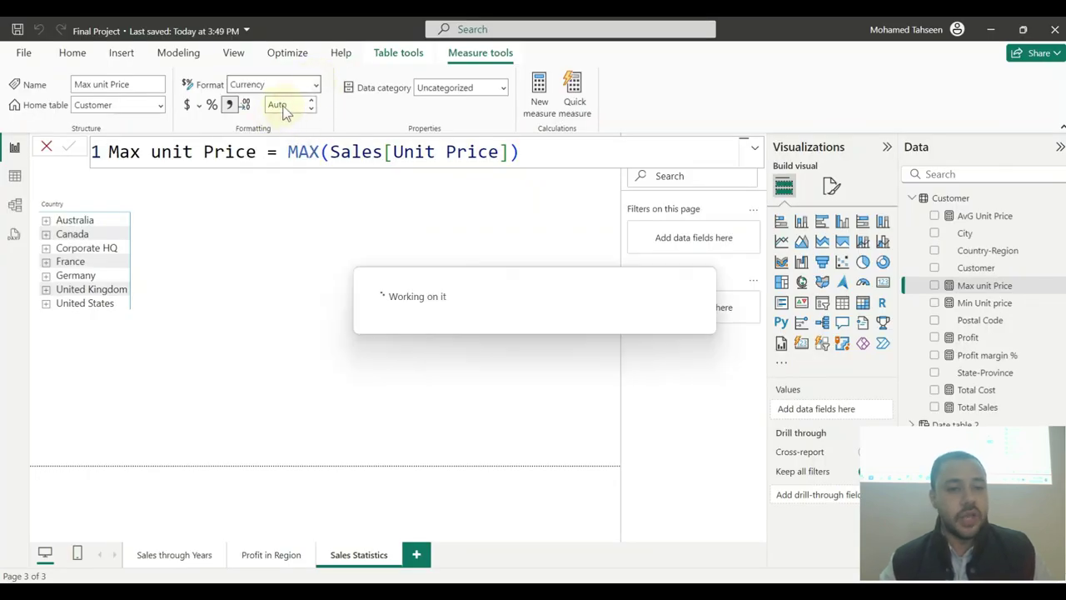
pyautogui.click(280, 105)
pyautogui.write('1')
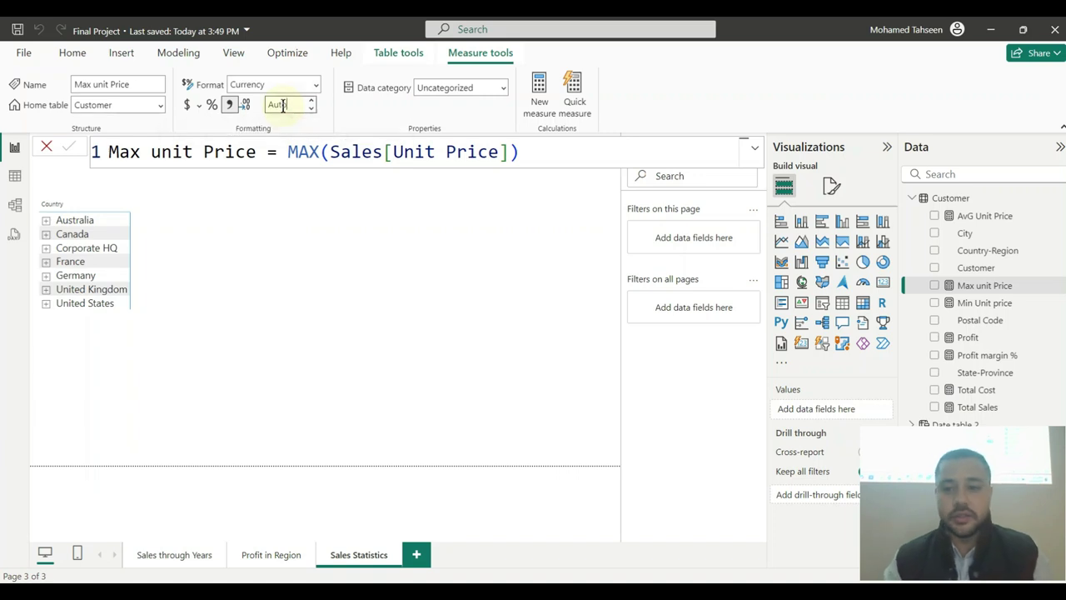
# - Format the Min Unit price measure as Currency with 1 decimal place
pyautogui.click(984, 303)
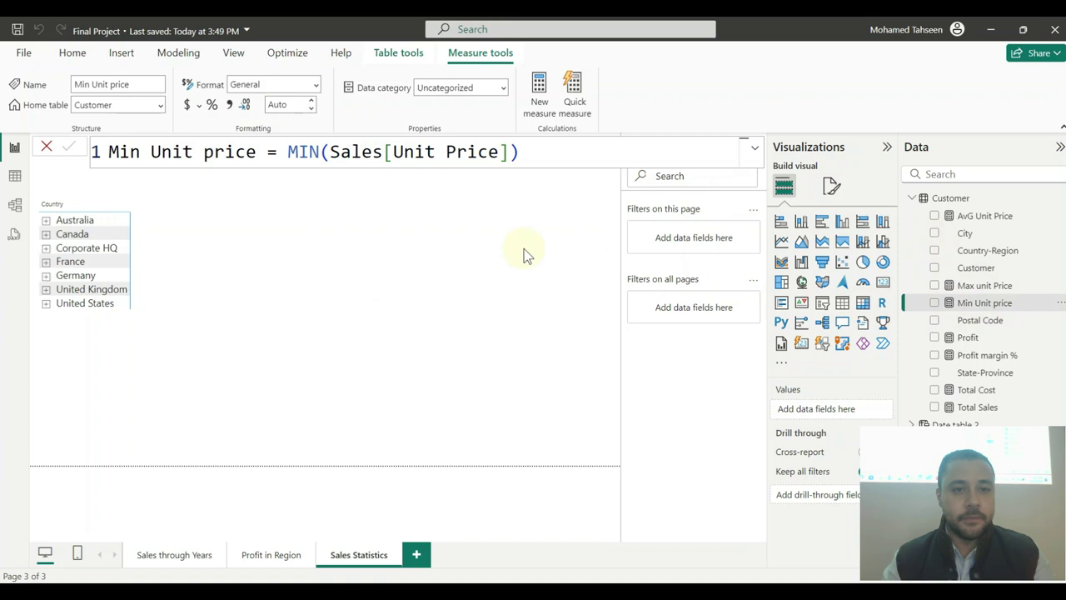
pyautogui.click(316, 85)
pyautogui.click(286, 121)
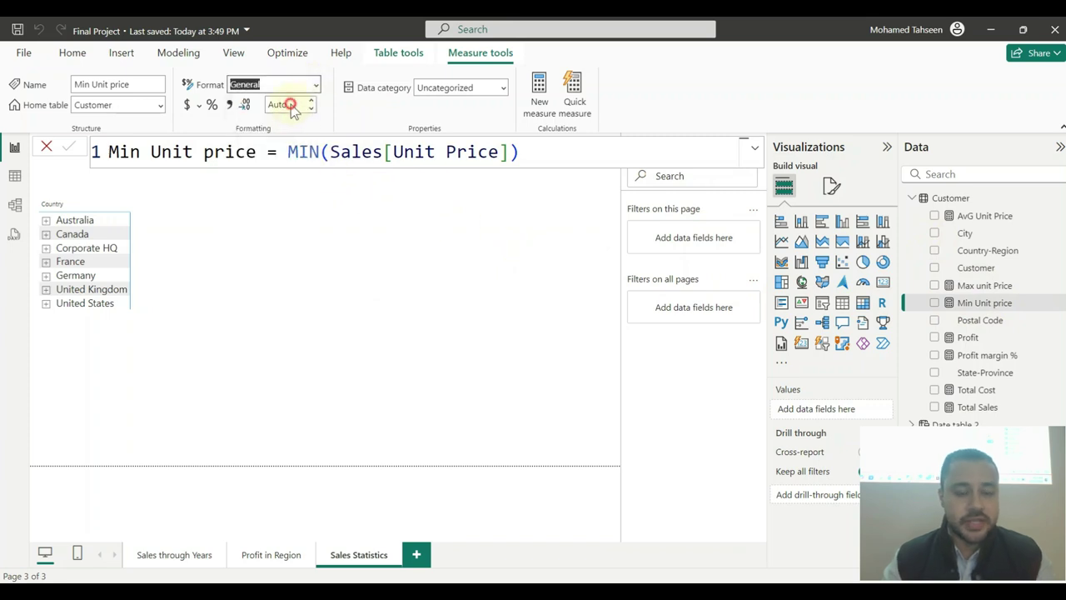
pyautogui.press('Down')
pyautogui.click(290, 104)
pyautogui.click(286, 105)
pyautogui.write('1')
pyautogui.press('Return')
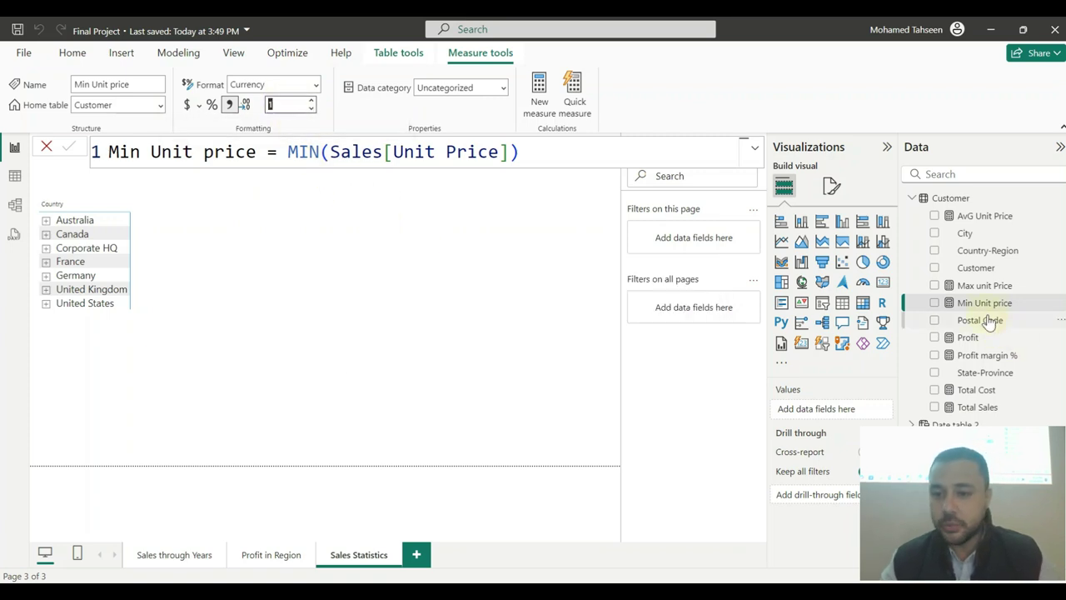
# - Format the AvG Unit Price measure as Currency with 1 decimal place
pyautogui.click(985, 216)
pyautogui.click(316, 84)
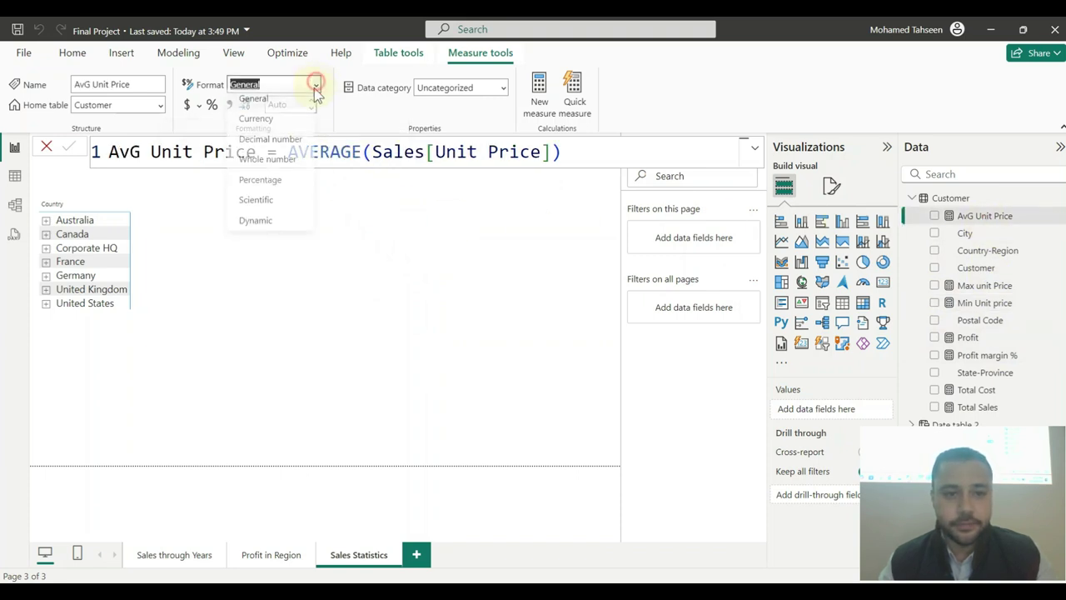
pyautogui.click(278, 107)
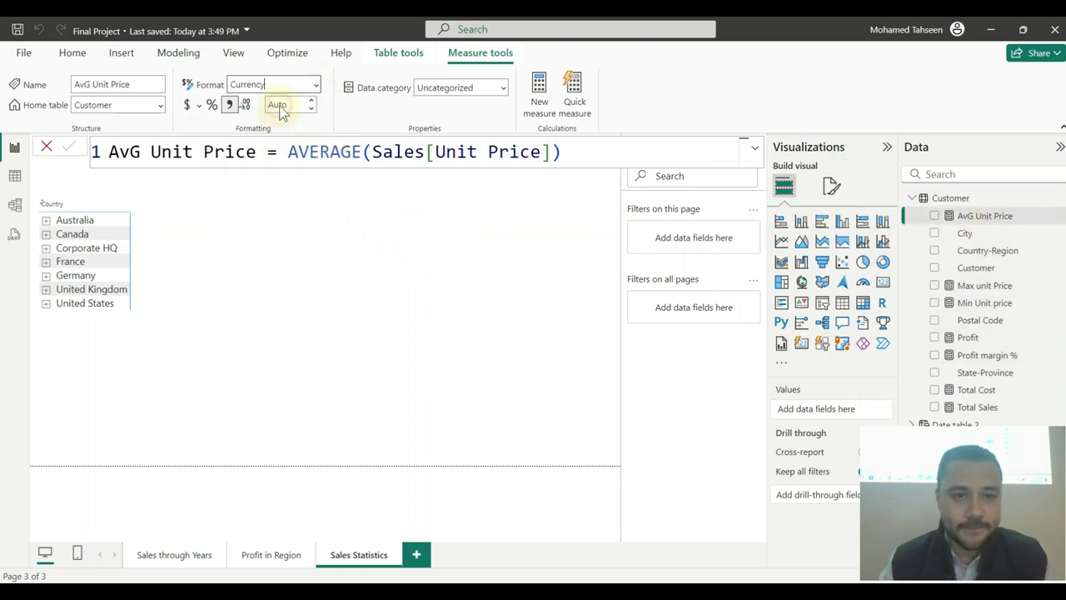
pyautogui.click(278, 106)
pyautogui.write('1')
pyautogui.press('Return')
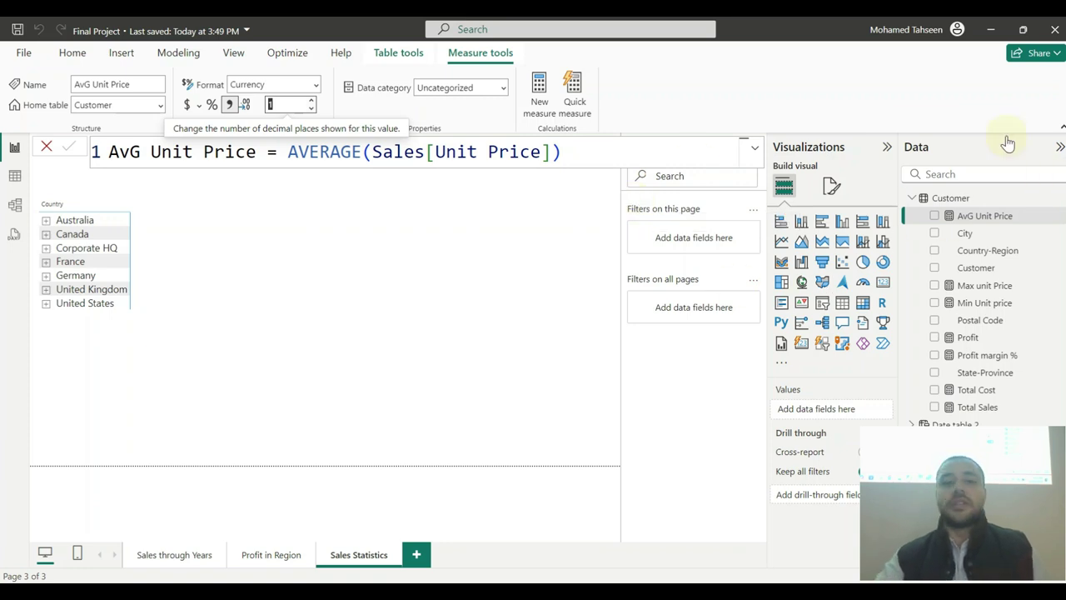
pyautogui.click(328, 325)
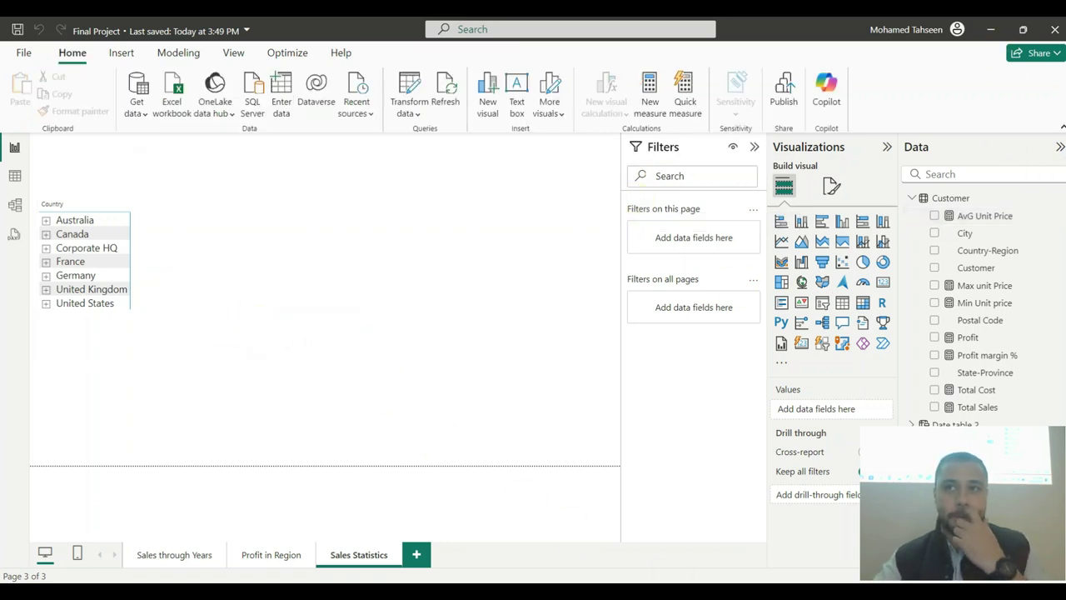
# - Switch to Final Project.pdf, read tasks 36 and 37 about formatting and adding the measures, and return to the report
pyautogui.moveTo(727, 591)
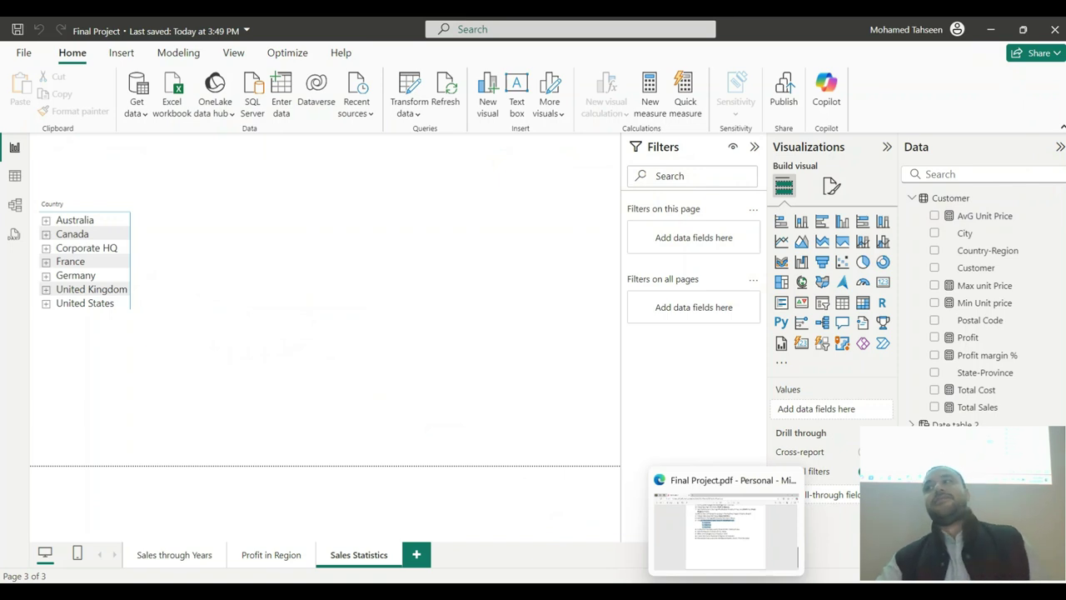
pyautogui.click(726, 524)
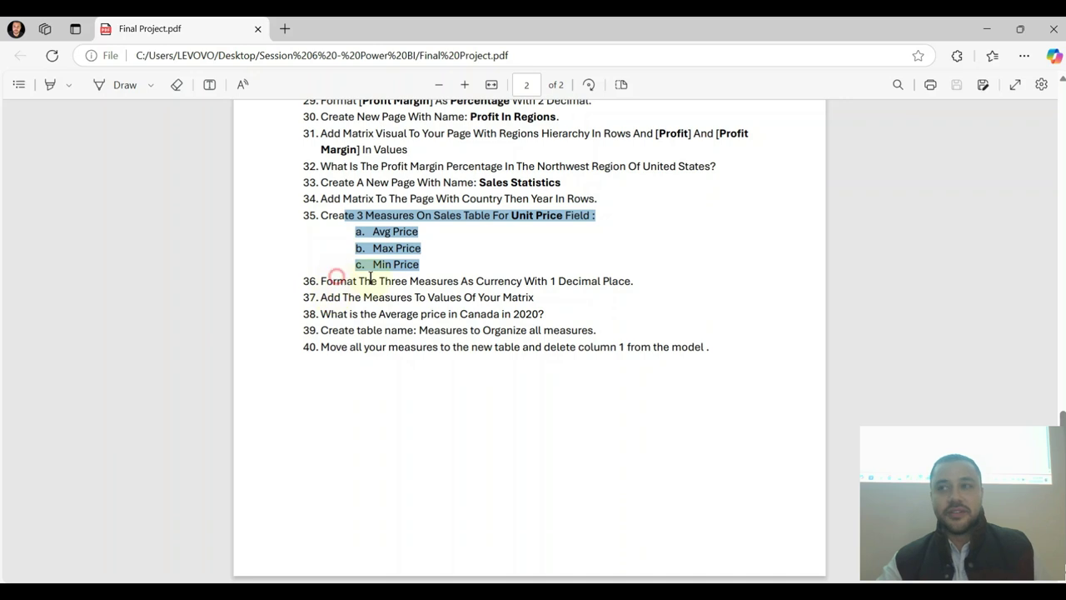
pyautogui.click(626, 280)
pyautogui.moveTo(319, 297); pyautogui.dragTo(462, 309)
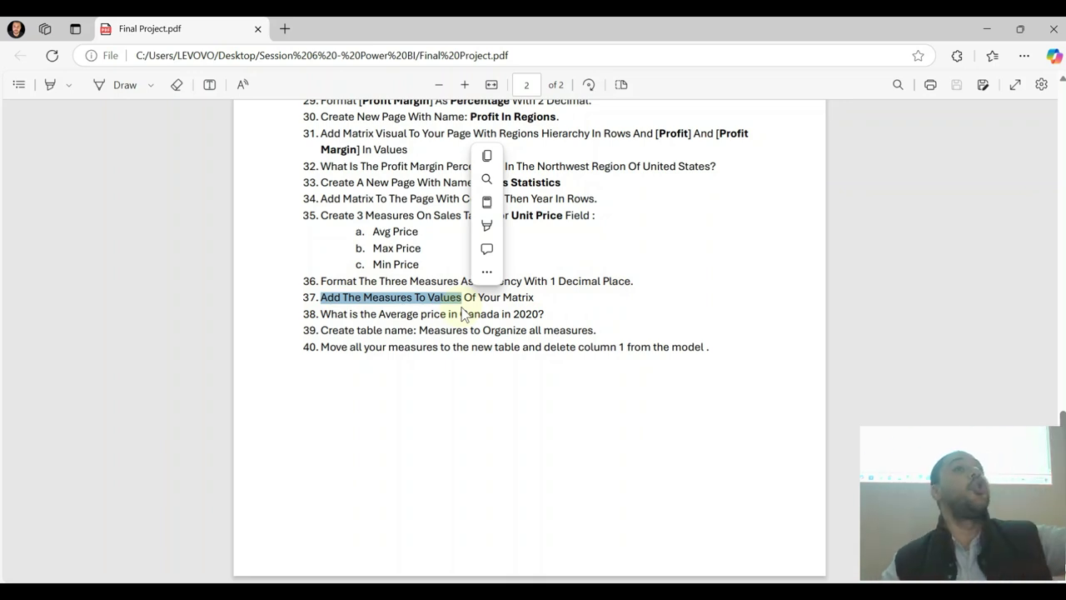
pyautogui.click(987, 29)
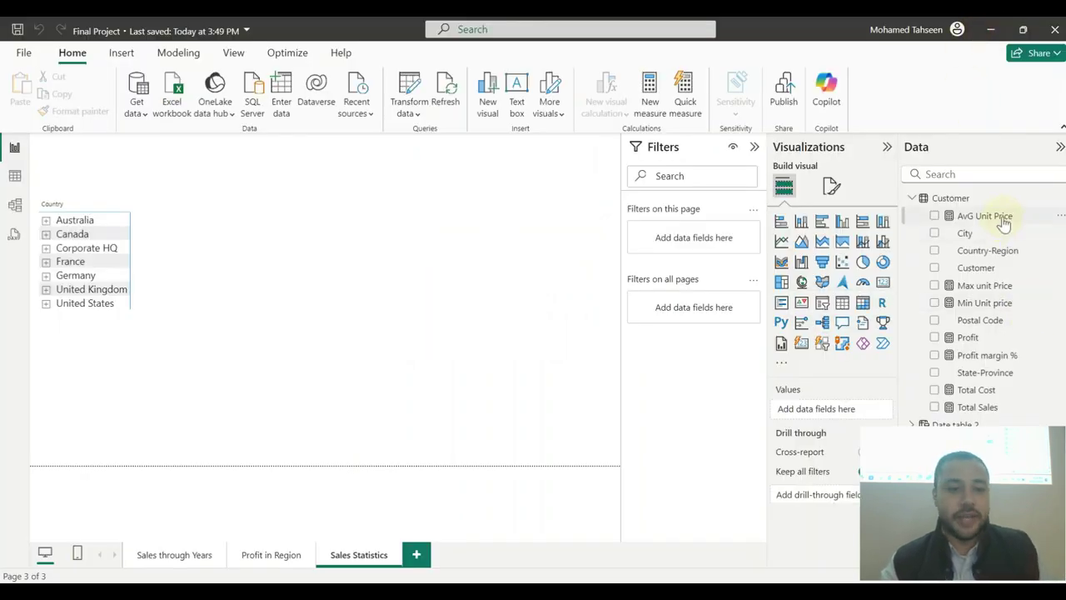
# - Add AvG Unit Price, Max unit Price and Min Unit price to the matrix's values, and move the matrix toward the page's centre
pyautogui.click(145, 275)
pyautogui.moveTo(176, 278); pyautogui.dragTo(333, 305)
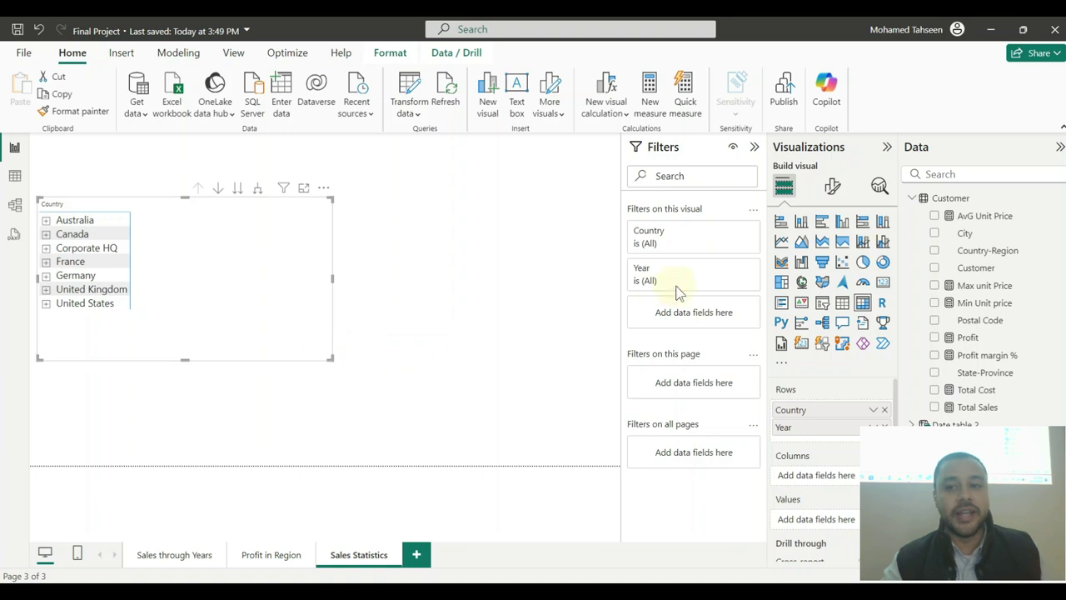
pyautogui.moveTo(1006, 218); pyautogui.dragTo(812, 520)
pyautogui.moveTo(987, 286); pyautogui.dragTo(825, 534)
pyautogui.moveTo(999, 302); pyautogui.dragTo(833, 554)
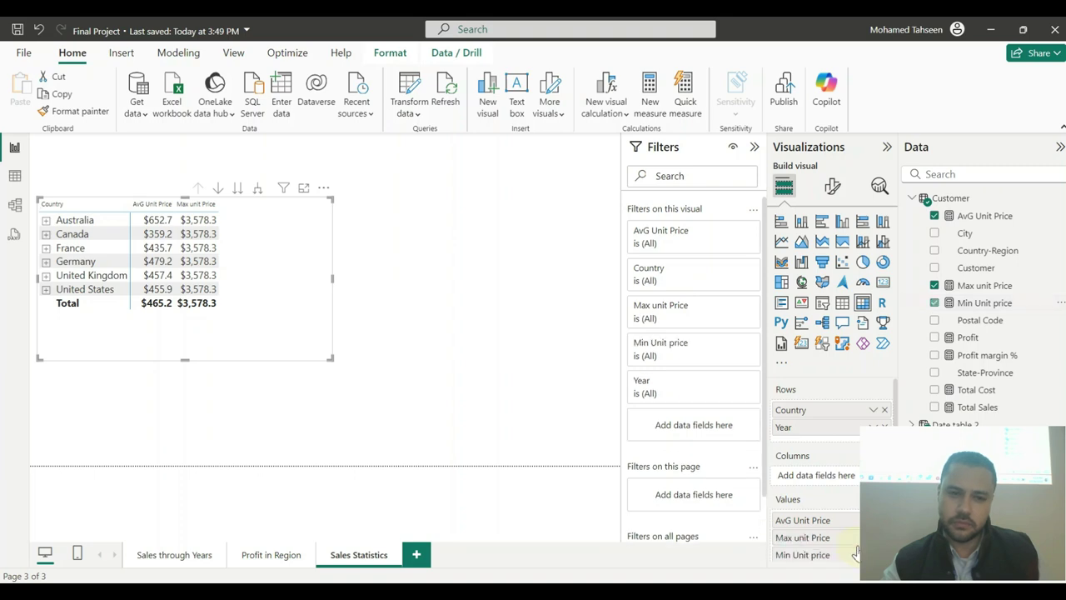
pyautogui.moveTo(302, 274); pyautogui.dragTo(468, 242)
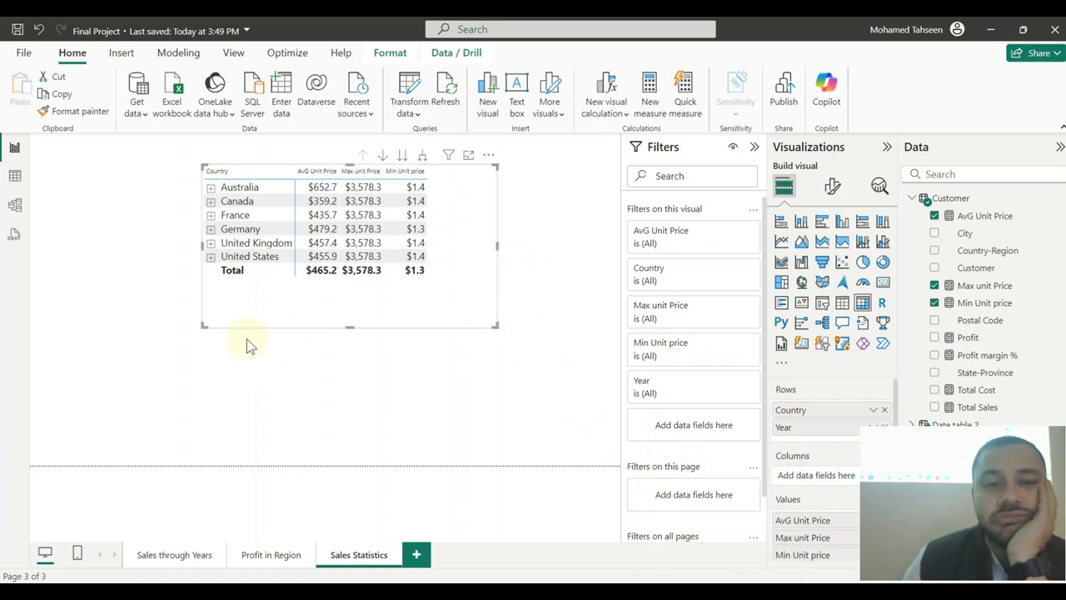
# - Expand Canada in the matrix to look up its average unit price in 2020
pyautogui.click(211, 188)
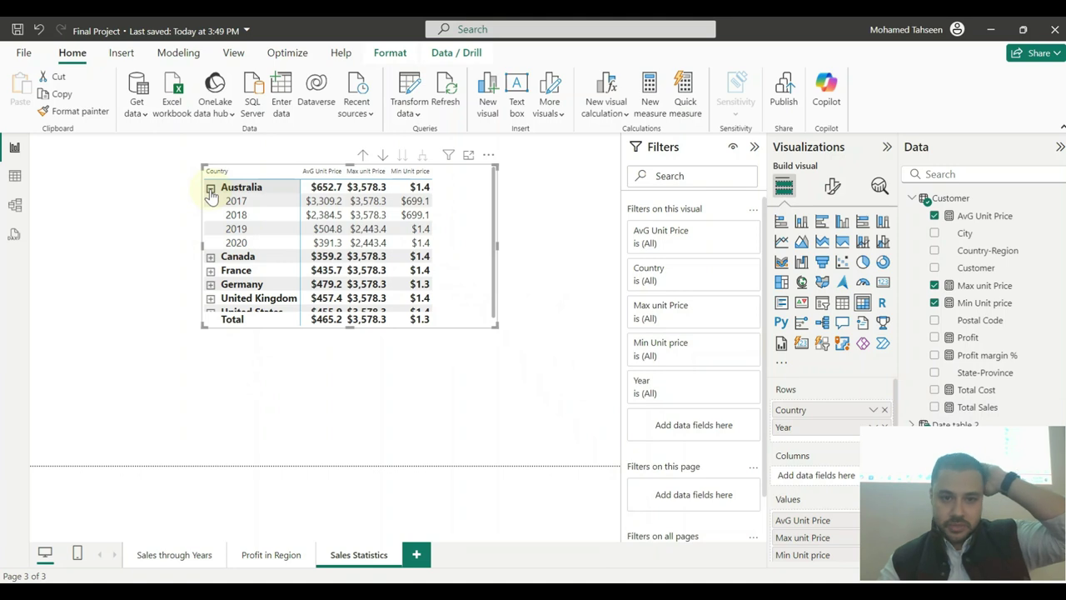
pyautogui.click(211, 189)
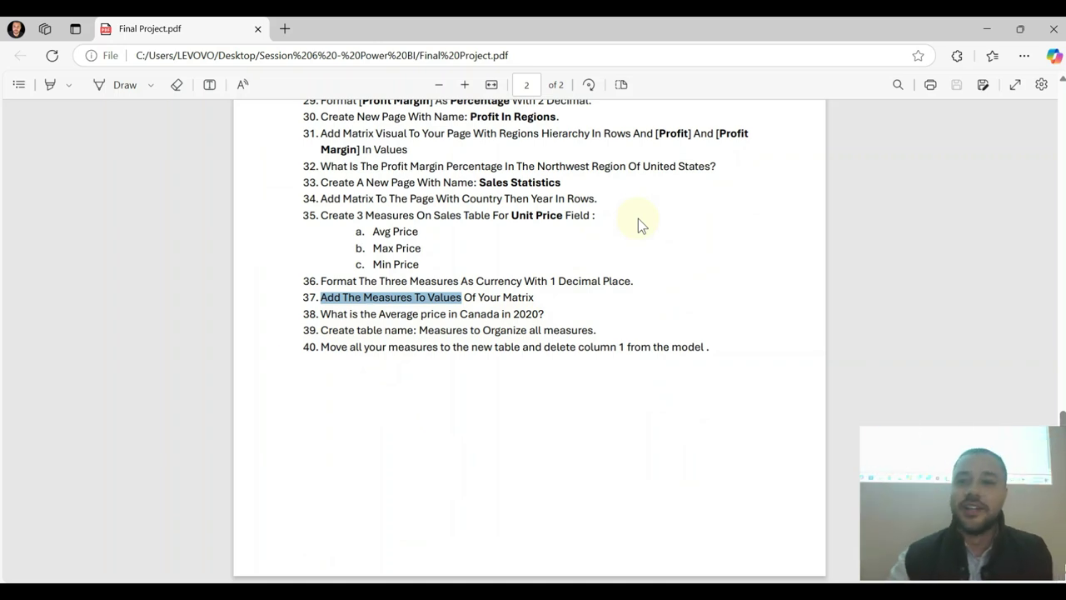
pyautogui.click(989, 29)
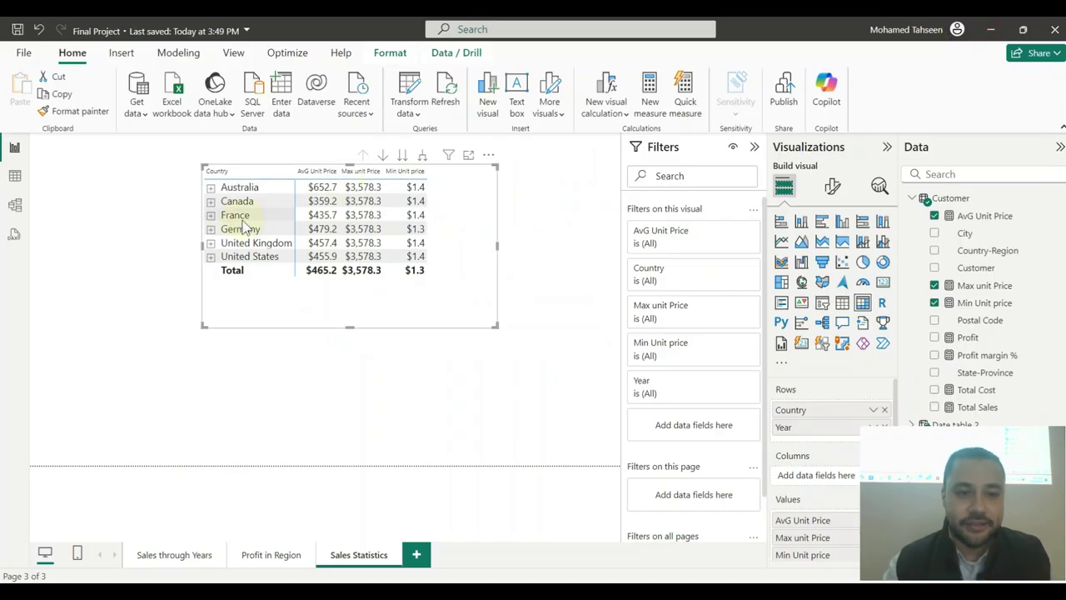
pyautogui.click(211, 201)
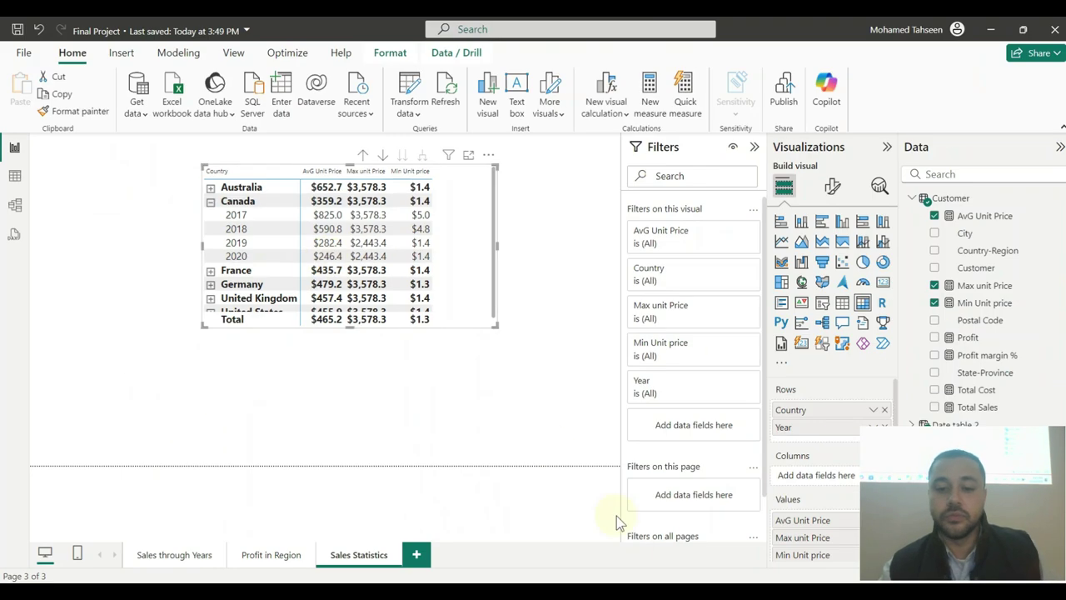
# - Switch to Final Project.pdf, read tasks 38 and 39 about Canada's average price and the Measures table, and return to the report
pyautogui.hotkey('alt', 'Tab')
pyautogui.moveTo(322, 317); pyautogui.dragTo(507, 318)
pyautogui.moveTo(332, 330); pyautogui.dragTo(474, 337)
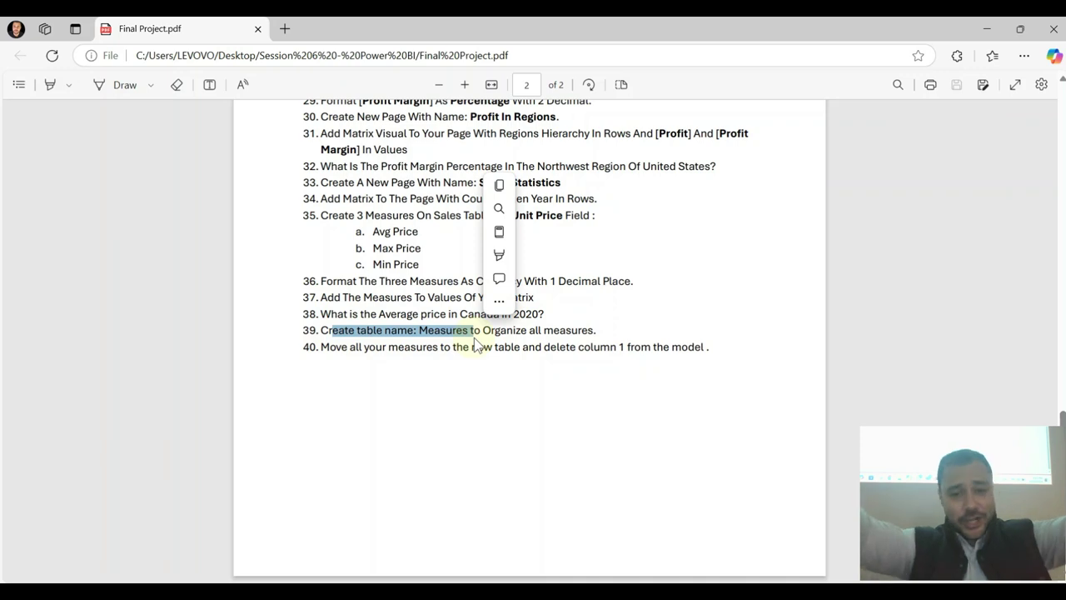
pyautogui.click(987, 28)
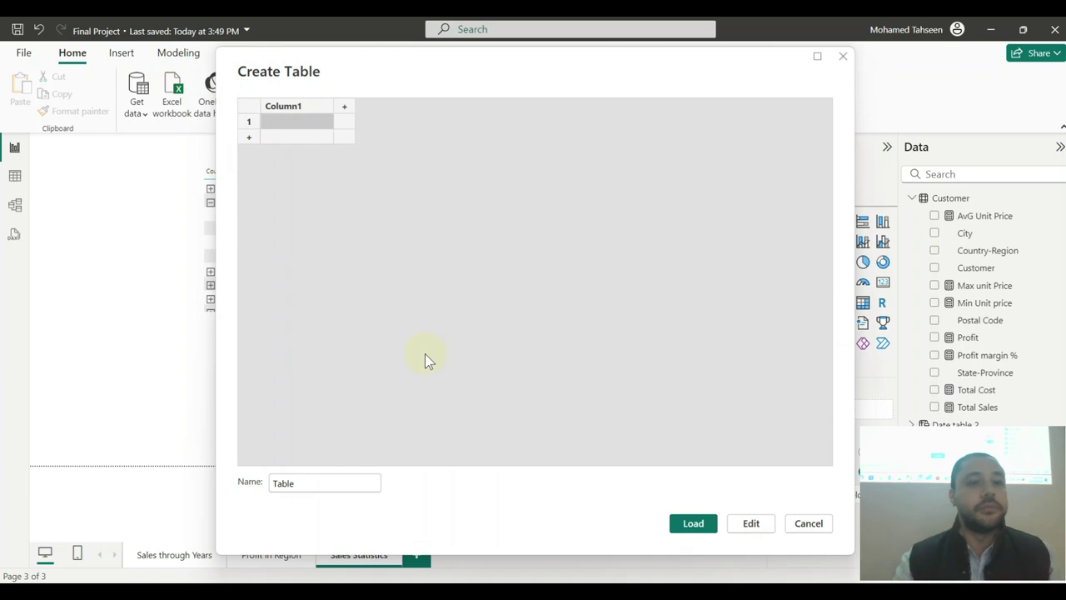
# - Cancel the blank table creation and collapse the Customer table's fields in the data list
pyautogui.click(797, 526)
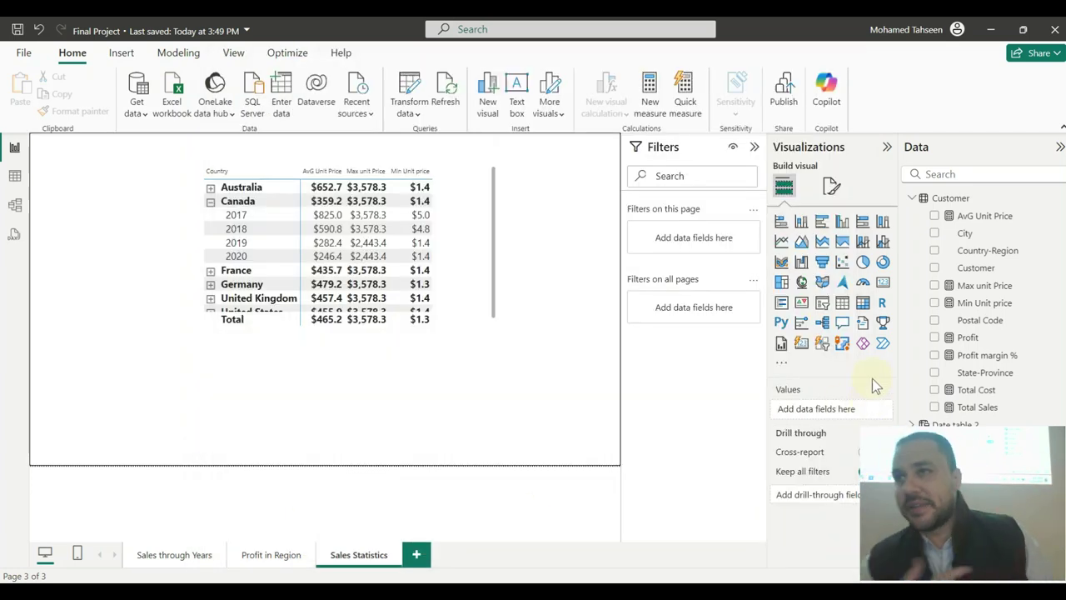
pyautogui.click(921, 202)
pyautogui.click(922, 233)
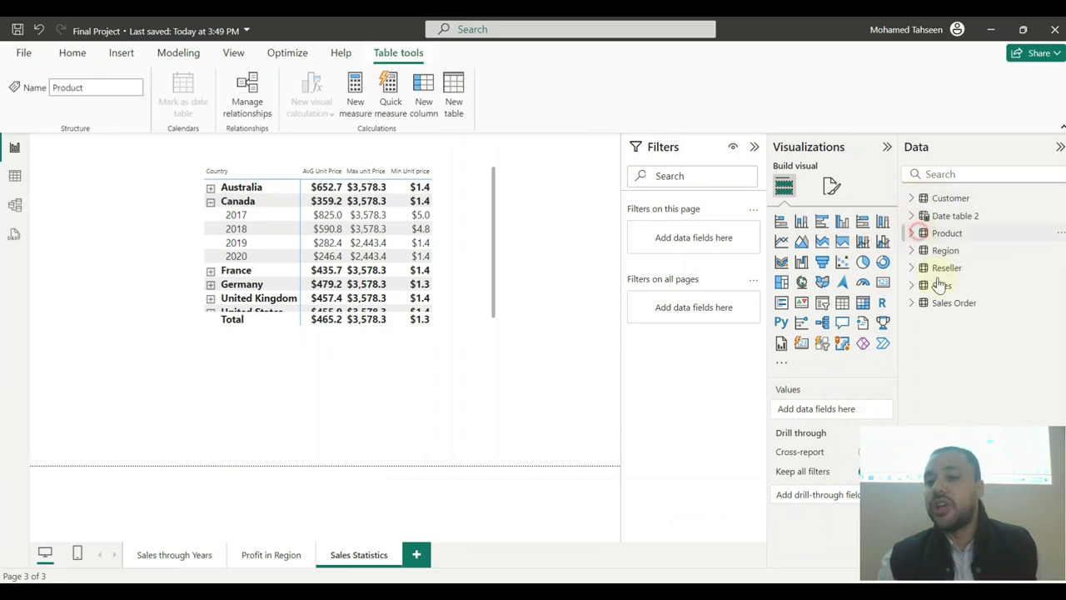
pyautogui.moveTo(920, 236)
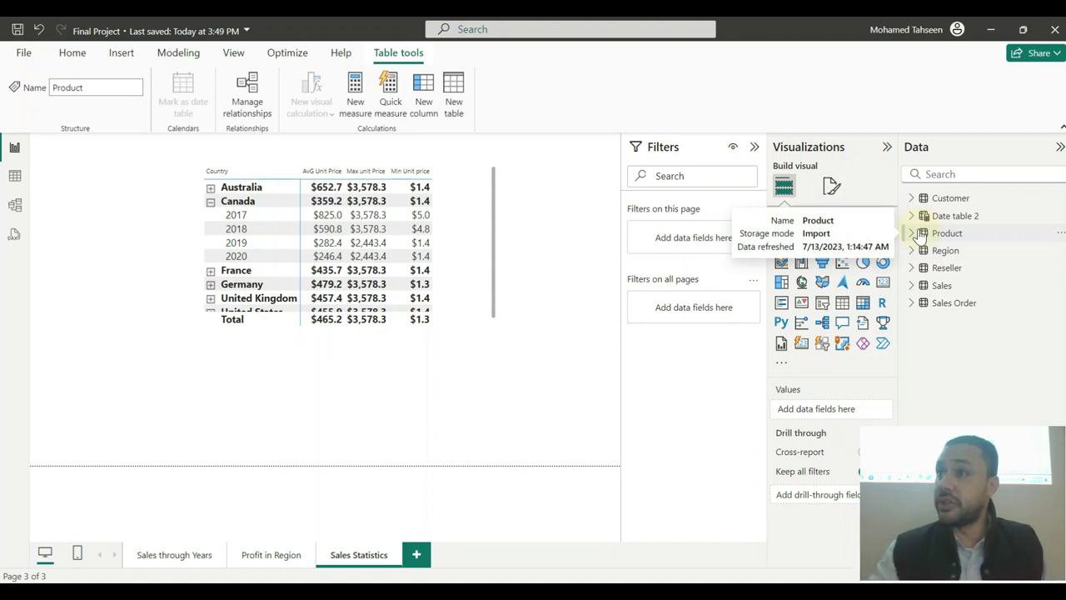
# - Create a blank table named "Measures" and load it into the model
pyautogui.click(389, 411)
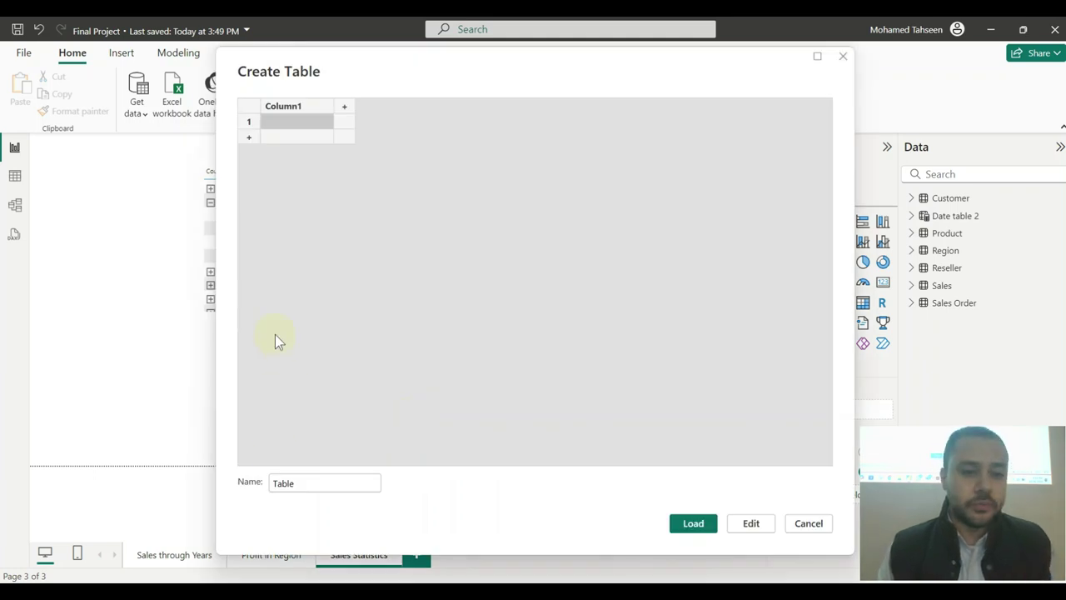
pyautogui.doubleClick(308, 485)
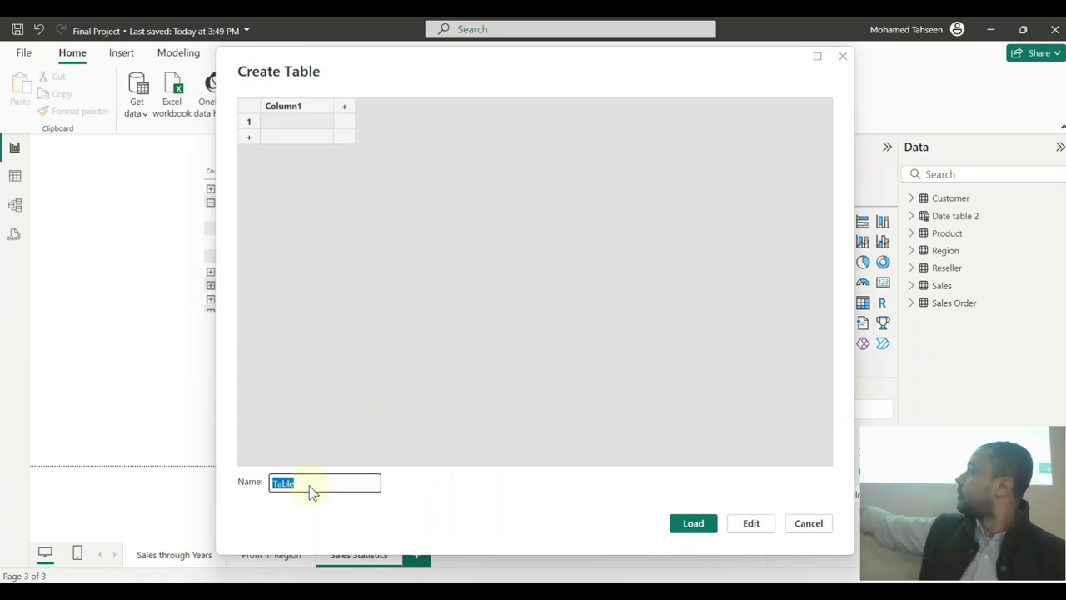
pyautogui.write('Measures')
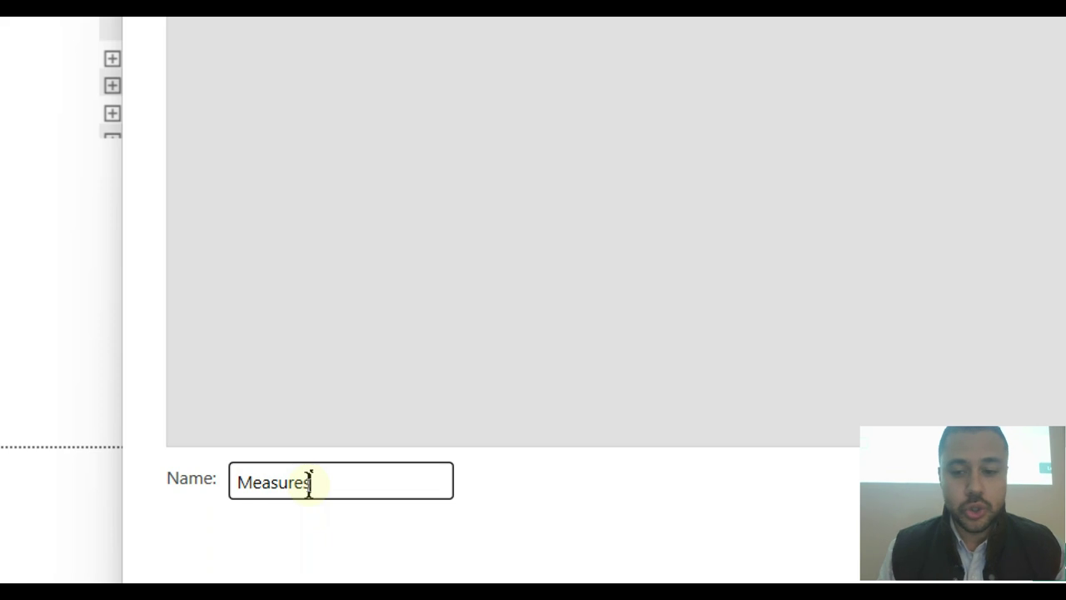
pyautogui.click(851, 458)
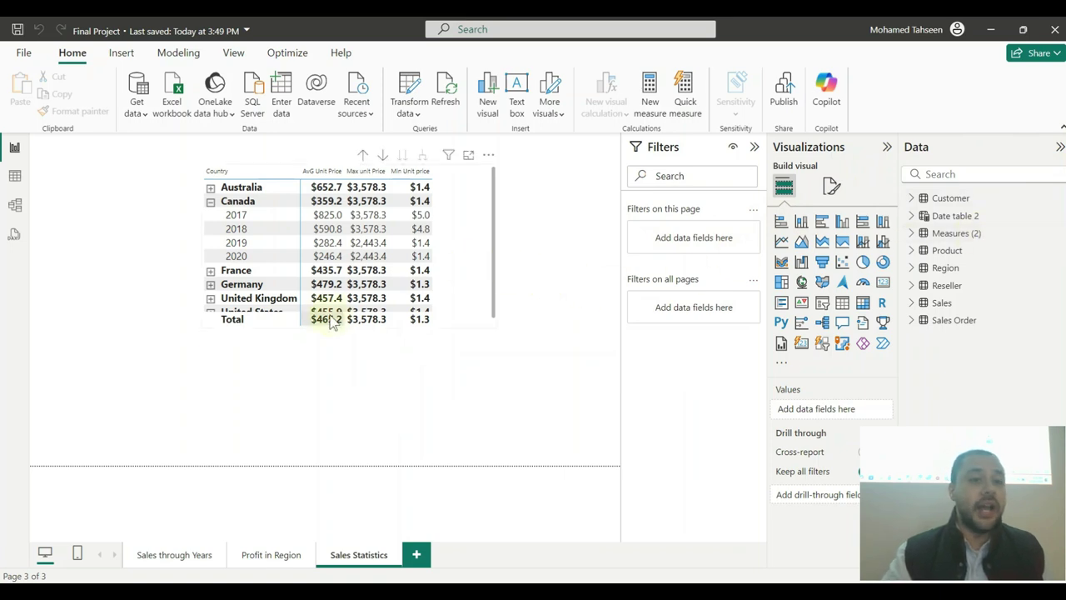
# - In the model view, move all the Customer table's measures, from AvG Unit Price to Total Sales, to the home table Measures (2)
pyautogui.click(14, 204)
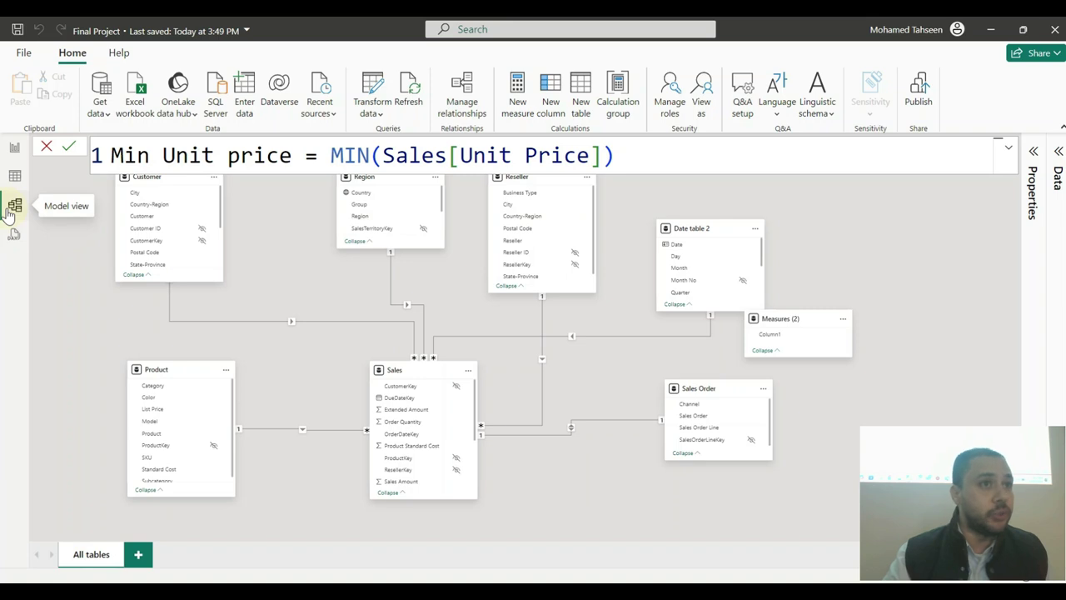
pyautogui.click(1031, 152)
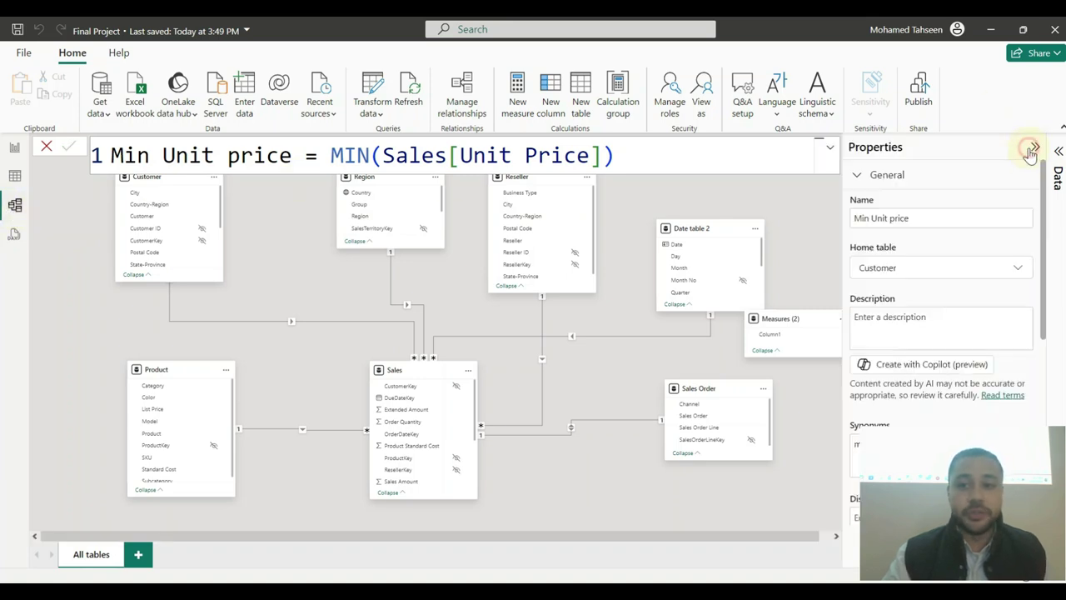
pyautogui.click(1056, 153)
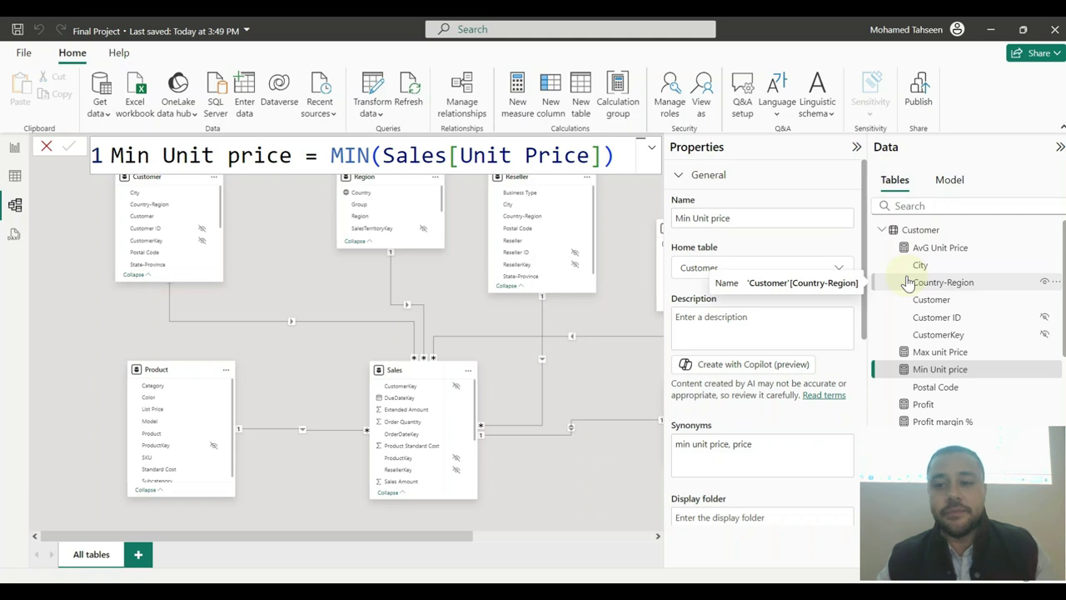
pyautogui.click(942, 248)
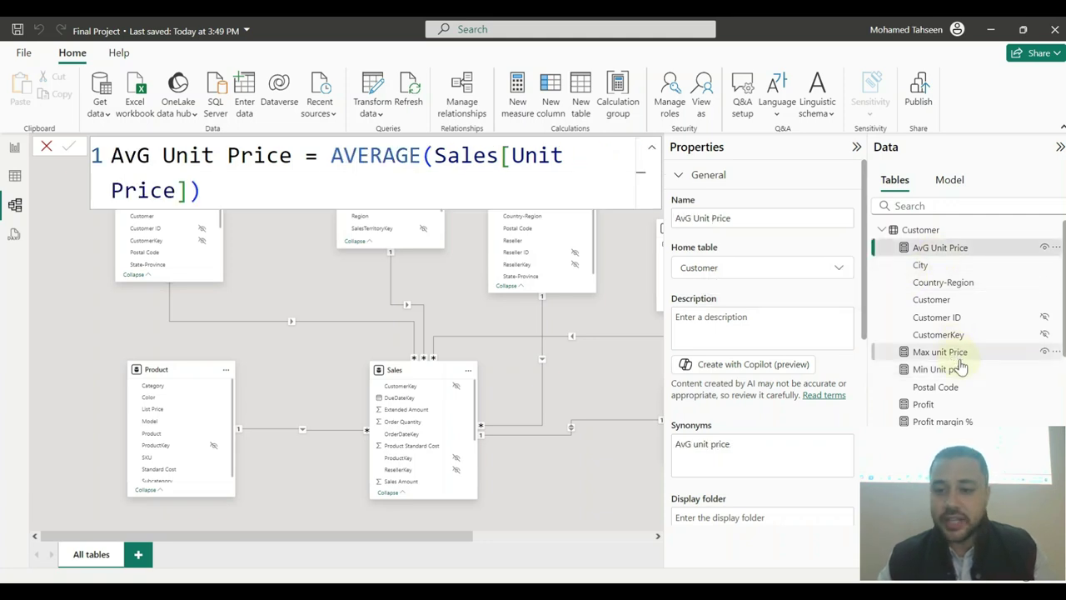
pyautogui.keyDown('ctrl'); pyautogui.click(957, 354); pyautogui.keyUp('ctrl')
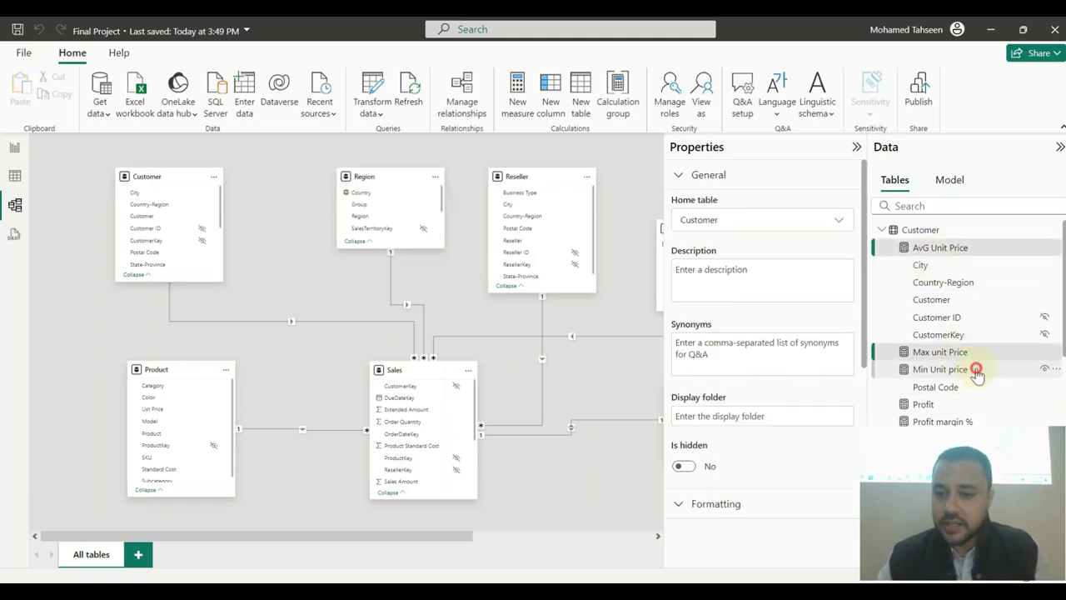
pyautogui.keyDown('ctrl'); pyautogui.click(976, 371); pyautogui.keyUp('ctrl')
pyautogui.keyDown('ctrl'); pyautogui.click(942, 422); pyautogui.keyUp('ctrl')
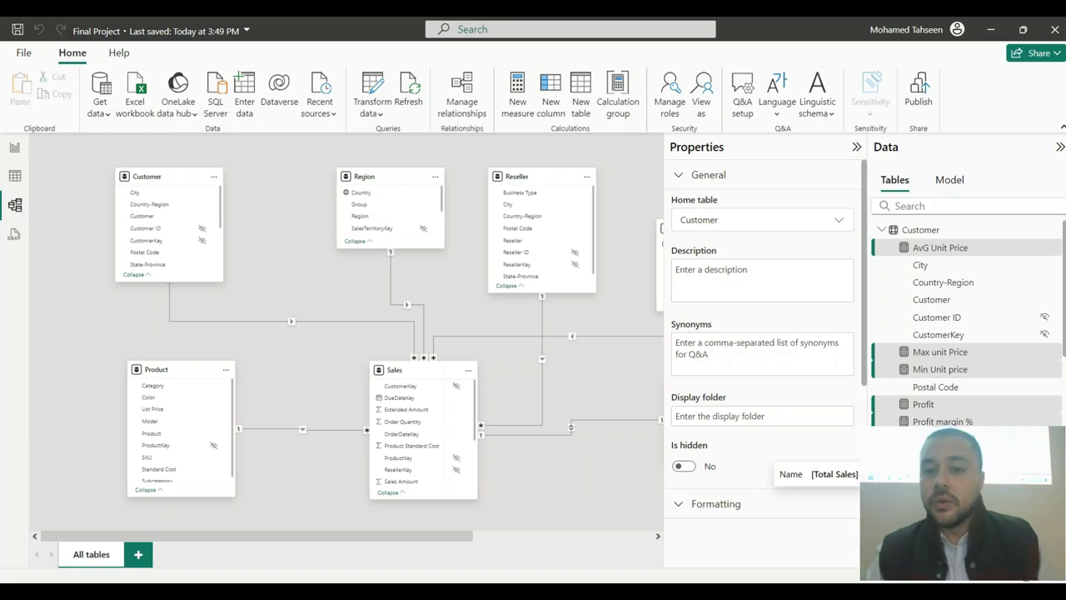
pyautogui.click(785, 221)
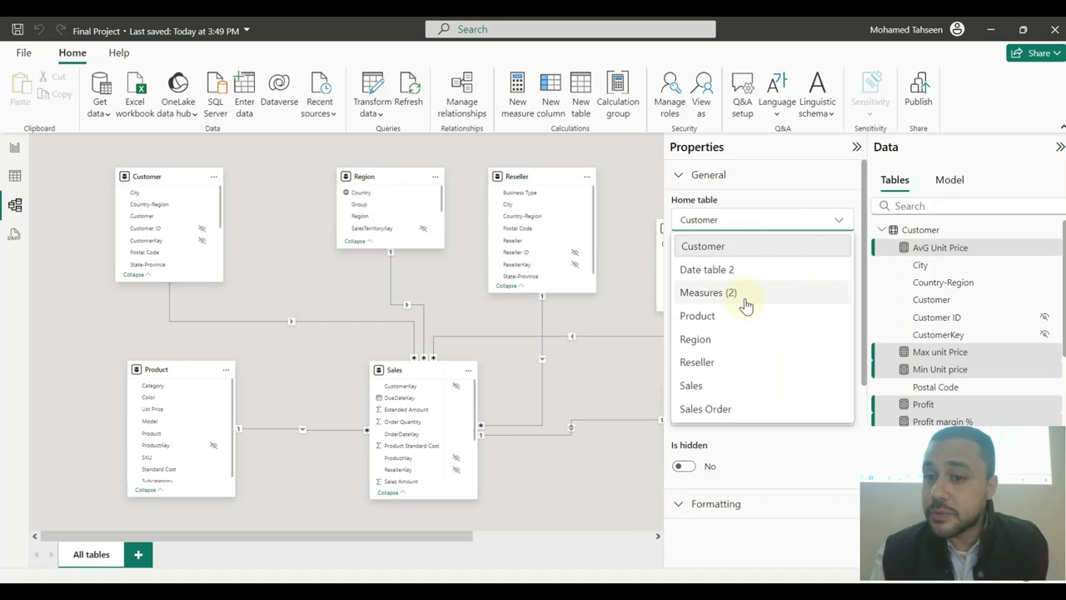
pyautogui.click(783, 221)
pyautogui.click(782, 220)
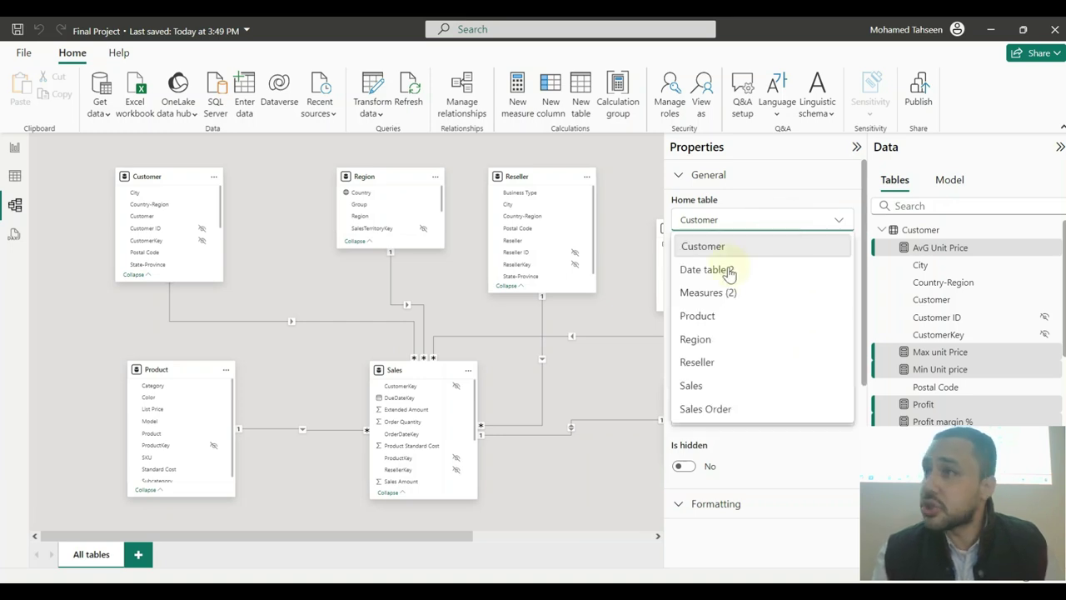
pyautogui.click(704, 295)
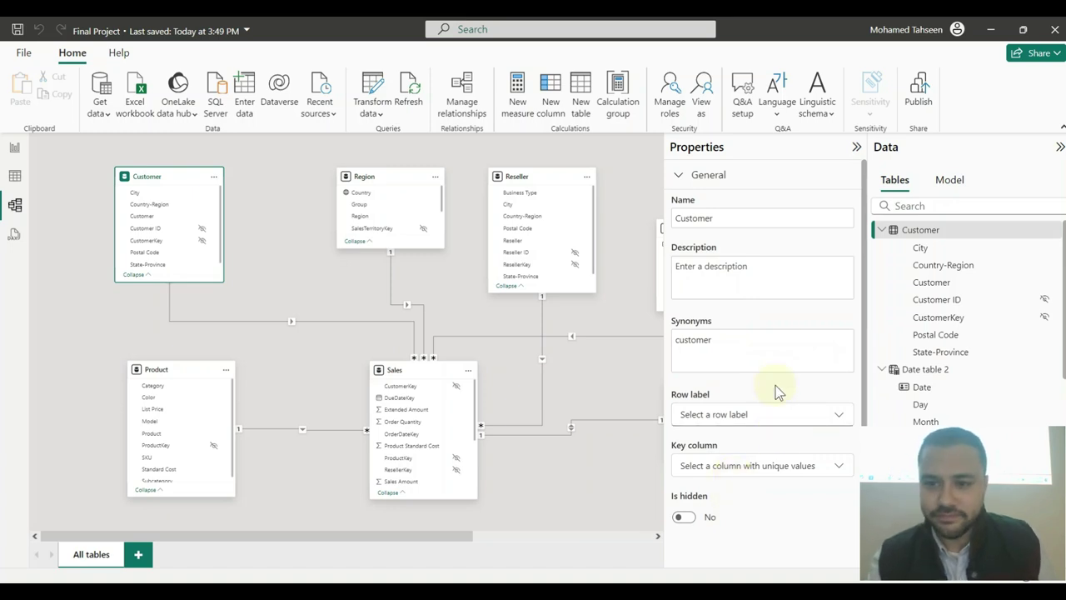
# - Collapse the field lists of the Customer, Date table 2, Region and Sales tables in the data list
pyautogui.click(881, 231)
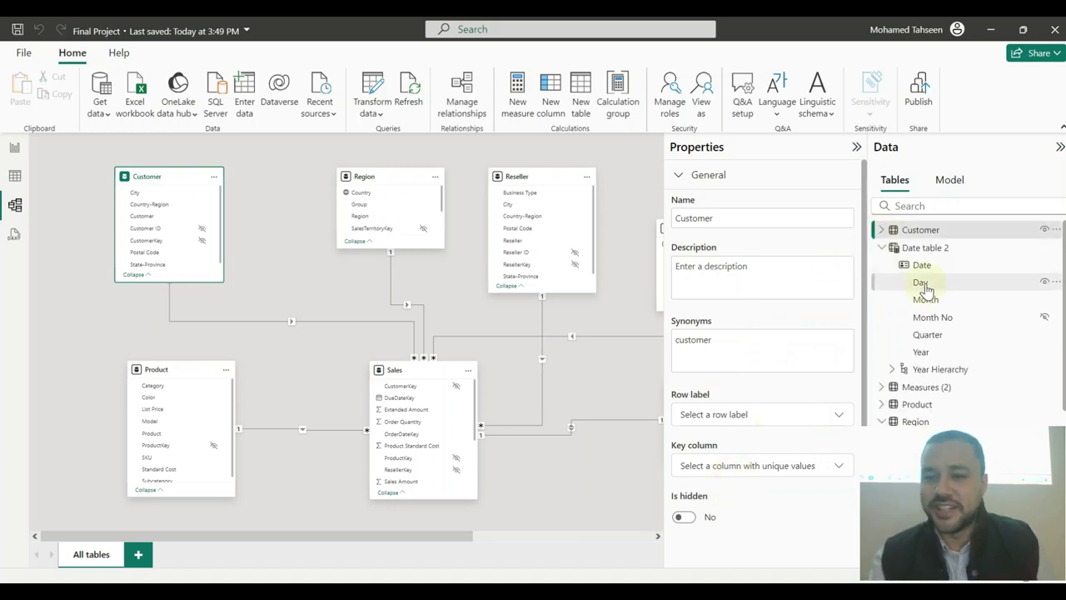
pyautogui.click(881, 248)
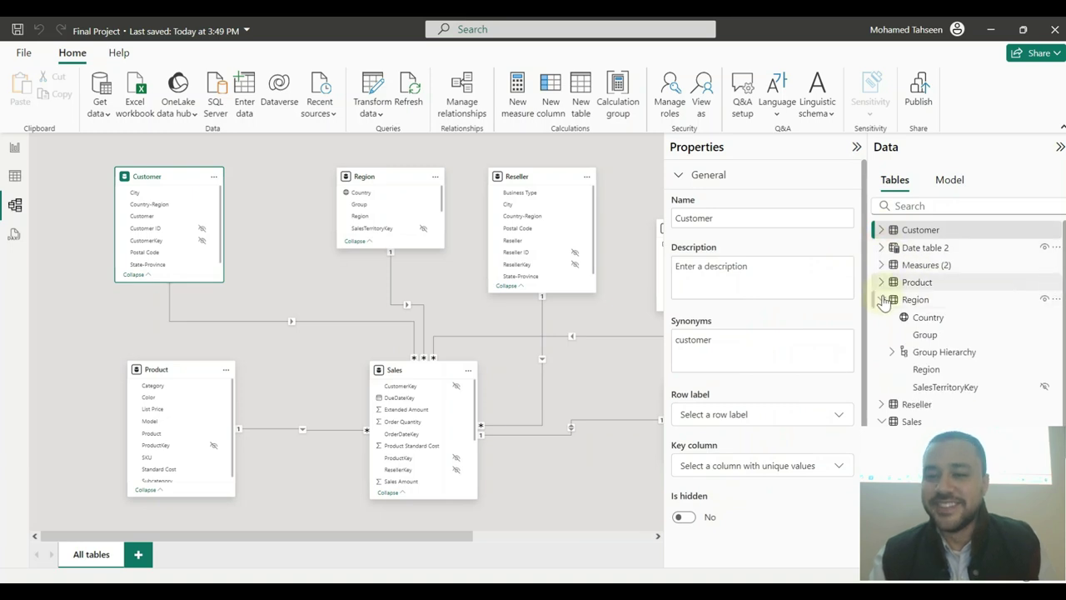
pyautogui.click(881, 299)
pyautogui.click(881, 334)
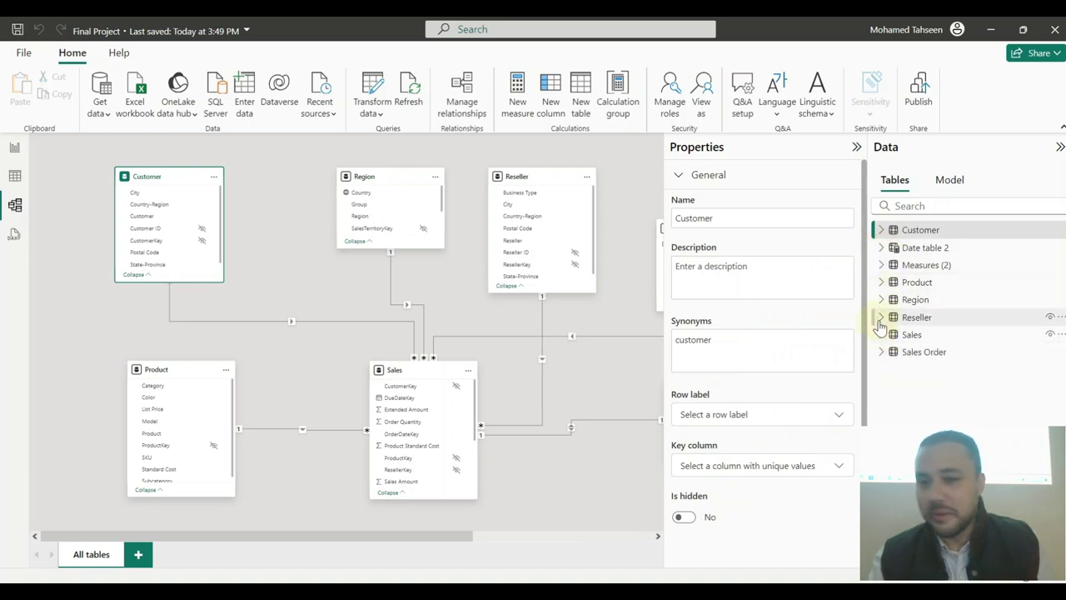
# - Look through the fields of each remaining table, from Date table 2 to Sales Order, for measures left outside the Measures (2) table
pyautogui.click(881, 265)
pyautogui.click(881, 265)
pyautogui.click(881, 248)
pyautogui.click(881, 247)
pyautogui.click(881, 282)
pyautogui.click(883, 282)
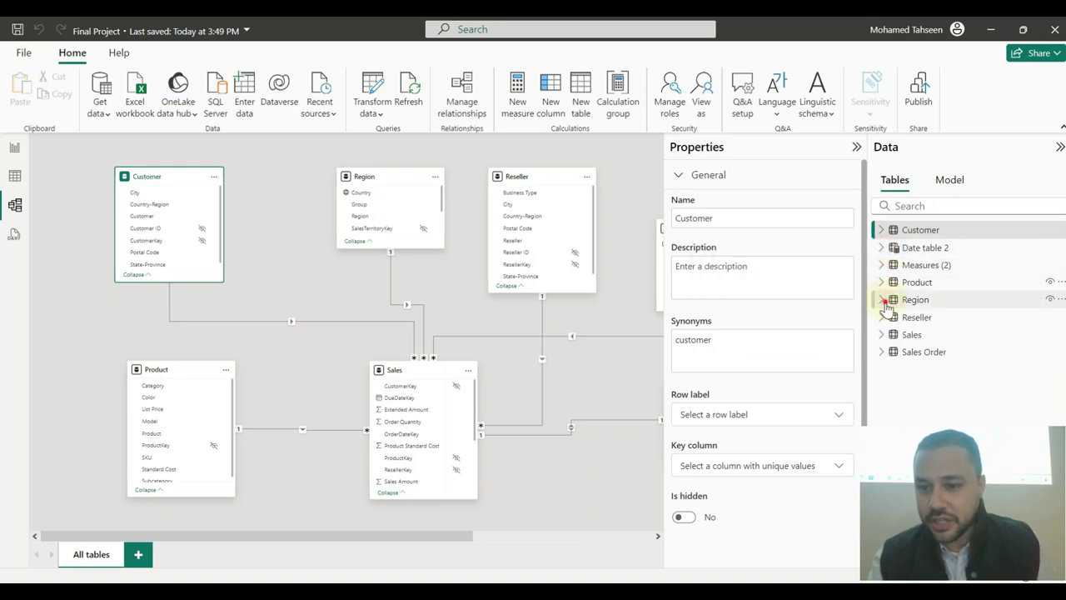
pyautogui.click(882, 300)
pyautogui.click(883, 300)
pyautogui.click(883, 316)
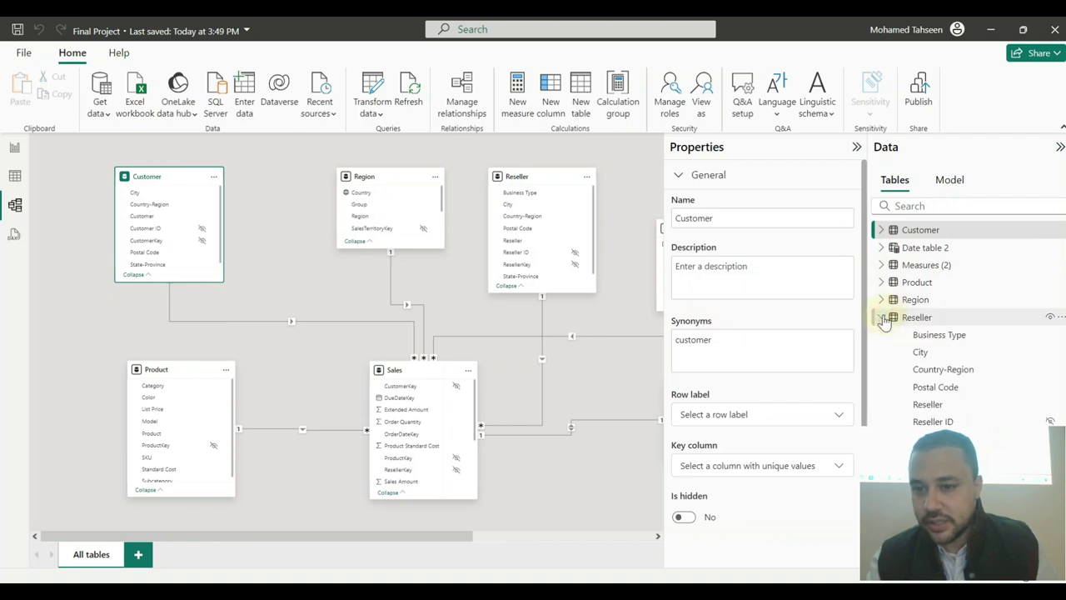
pyautogui.click(883, 317)
pyautogui.click(883, 335)
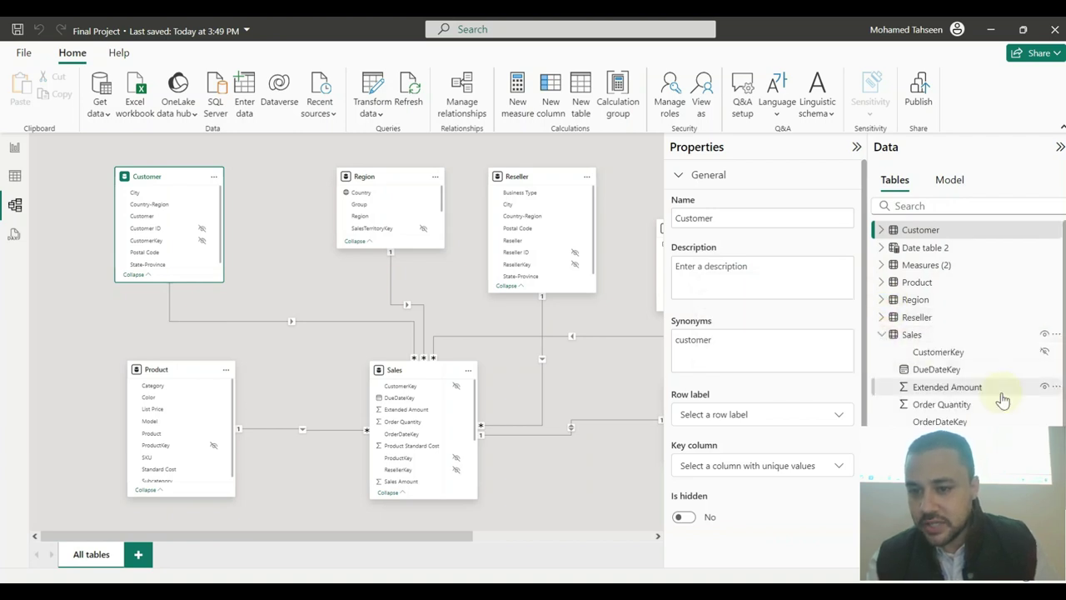
pyautogui.scroll(-1, 1000, 392)
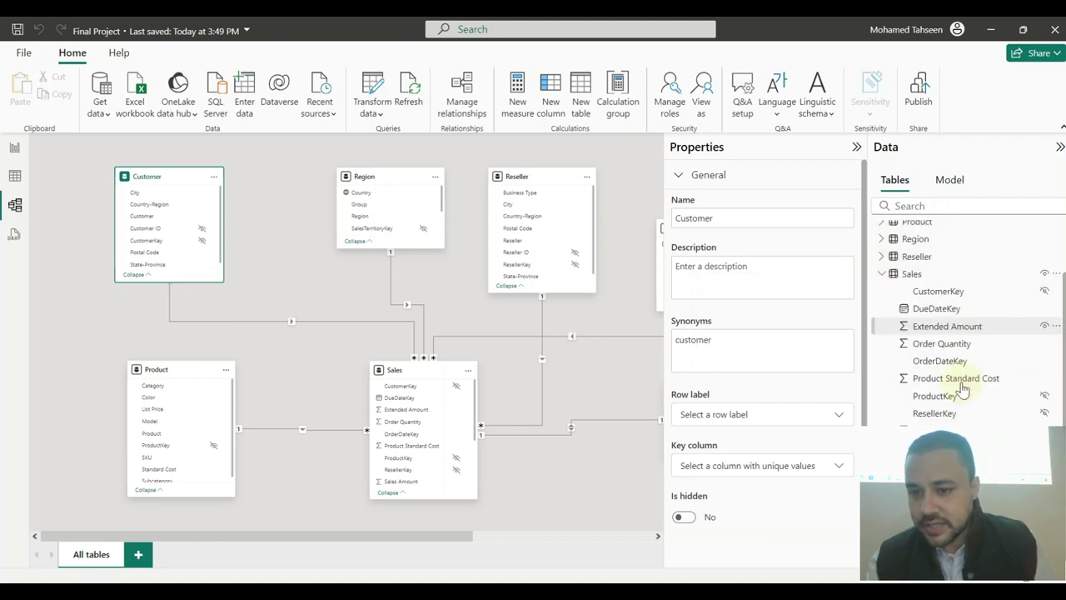
pyautogui.click(883, 273)
pyautogui.click(882, 351)
pyautogui.click(883, 352)
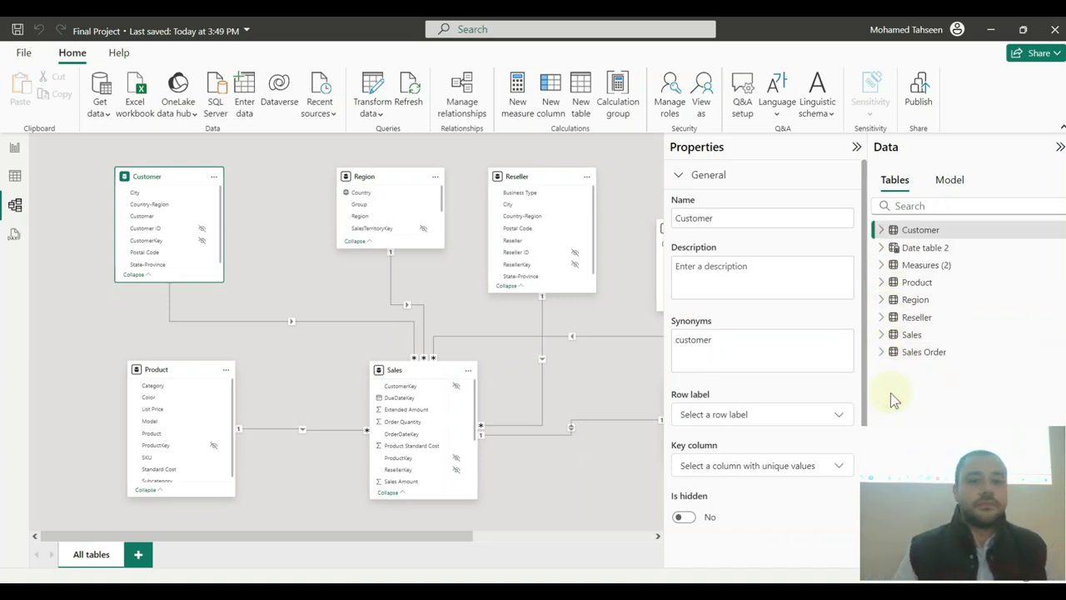
# - Select the Measures (2) table, switch to the table view and collapse the Customer table's fields there
pyautogui.click(946, 267)
pyautogui.click(14, 176)
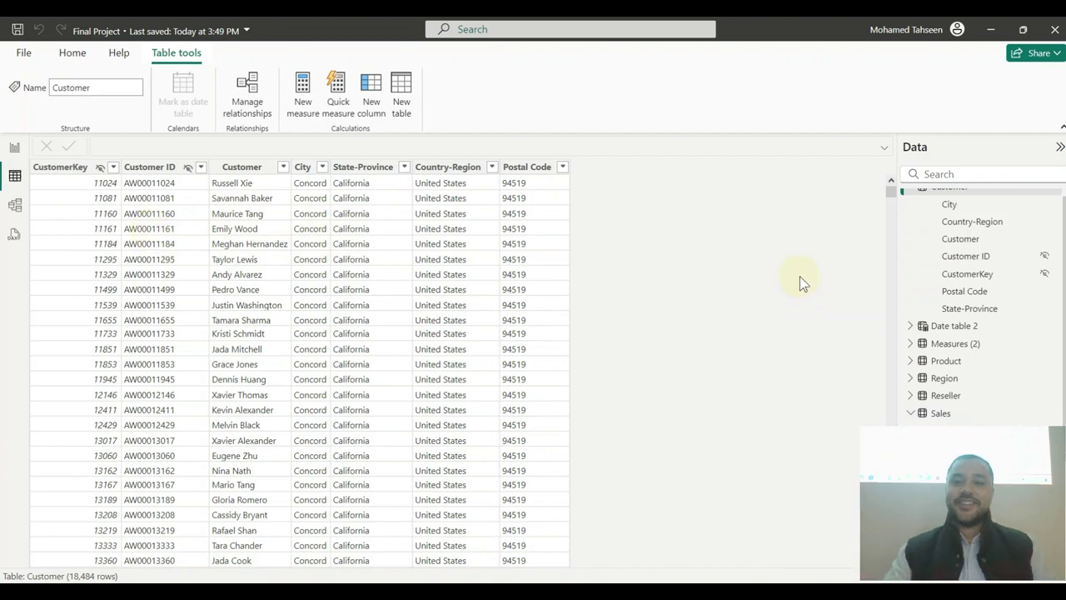
pyautogui.scroll(1, 939, 340)
pyautogui.click(912, 200)
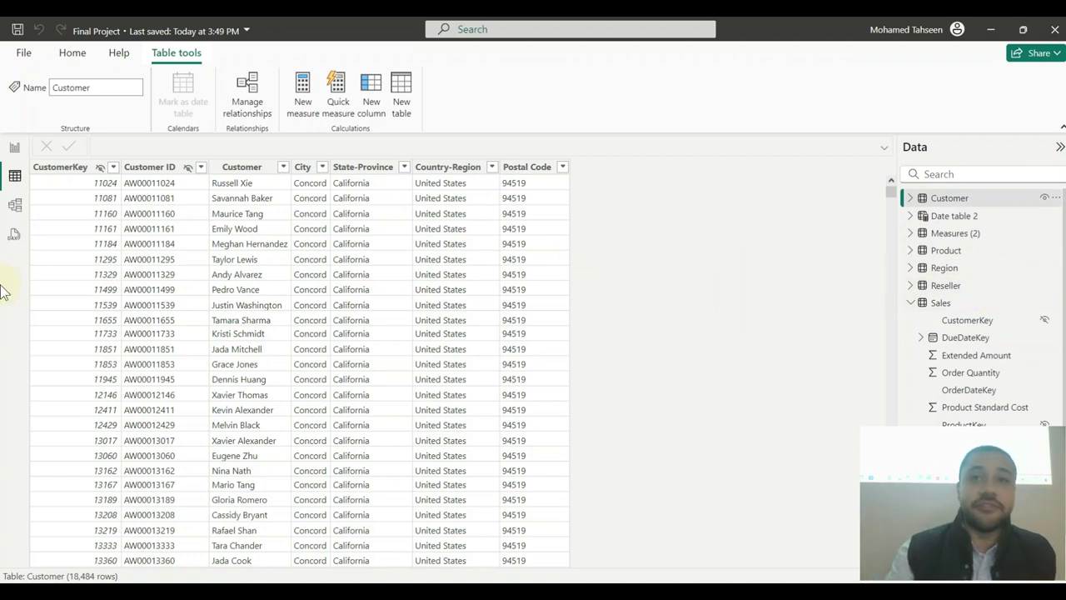
# - Return to the model view, expand the Measures (2) table and check the home table of the Min Unit price measure
pyautogui.click(14, 205)
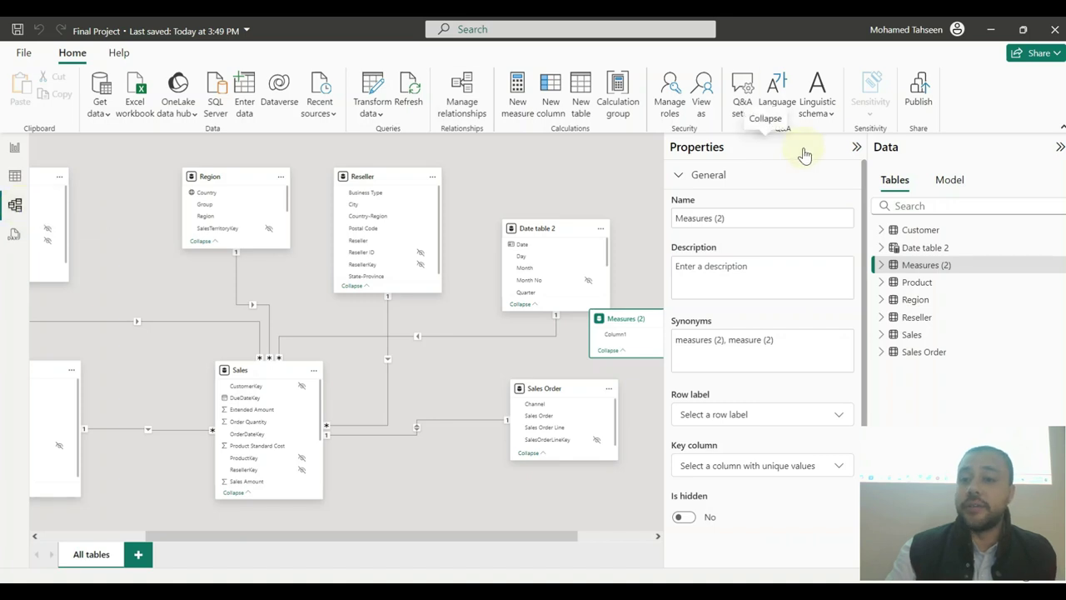
pyautogui.click(912, 248)
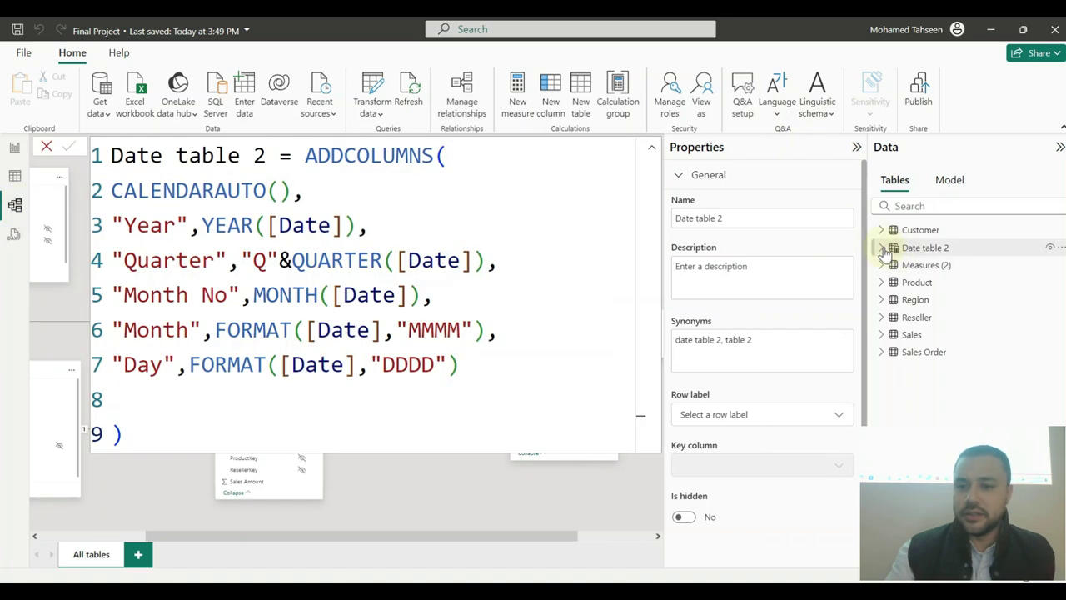
pyautogui.click(908, 267)
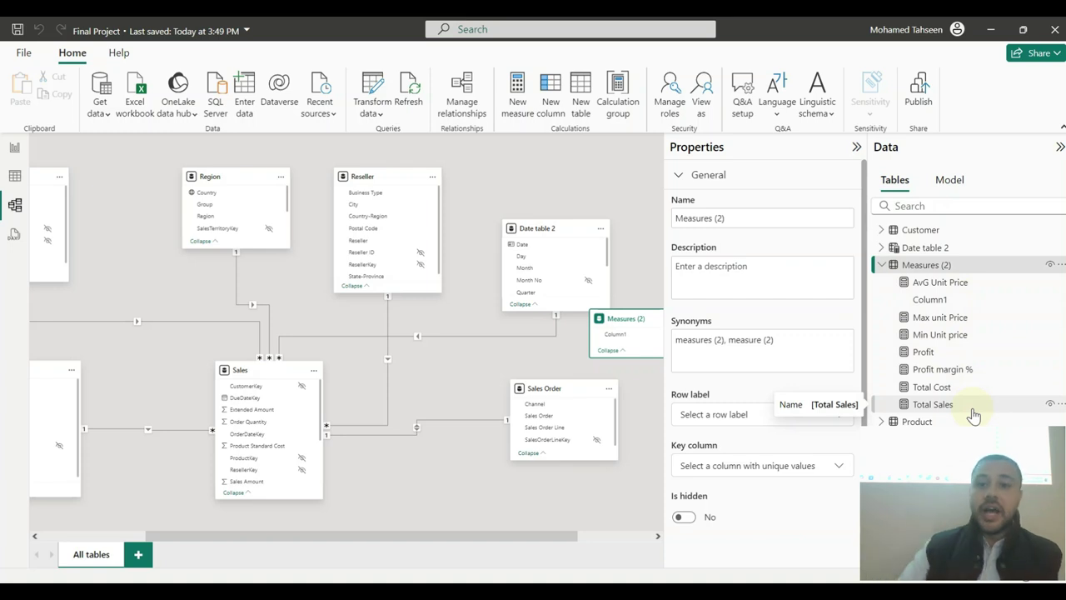
pyautogui.click(949, 299)
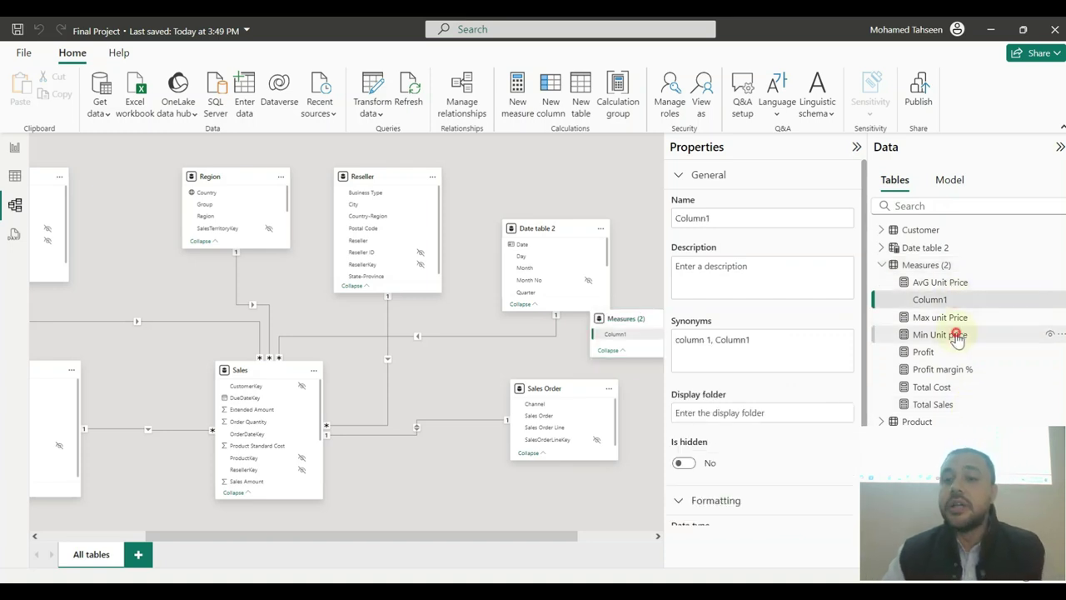
pyautogui.click(941, 335)
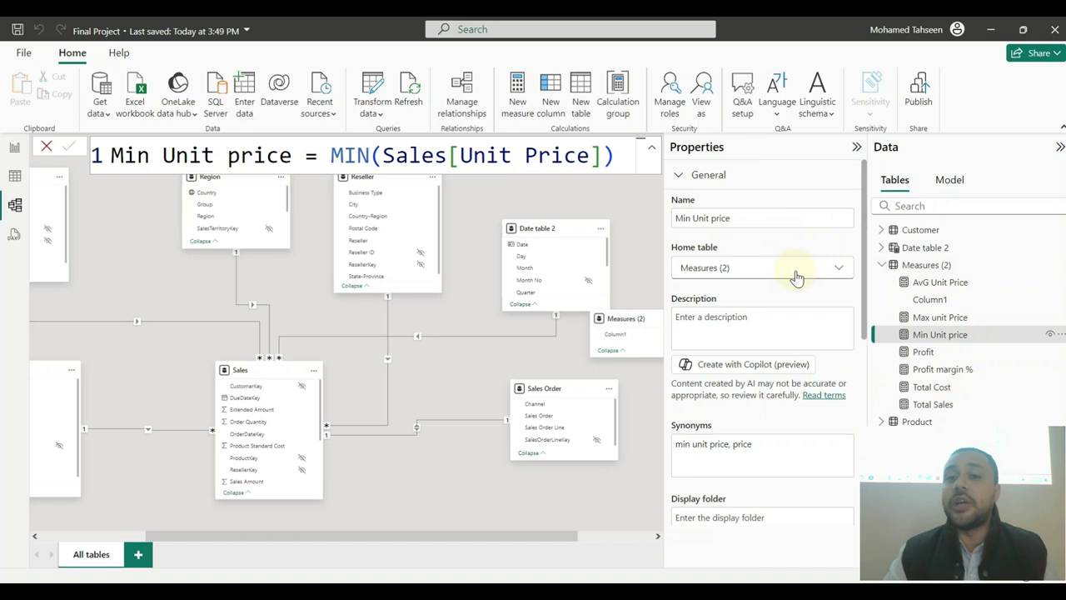
pyautogui.click(722, 263)
pyautogui.click(753, 240)
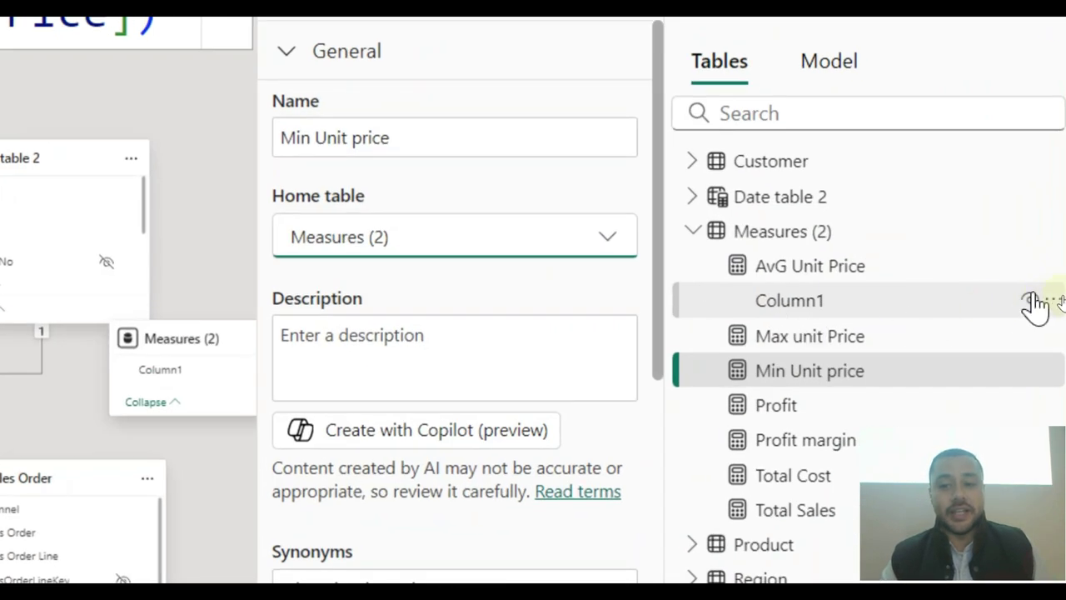
# - Delete the placeholder Column1 from the Measures (2) table and clear the selection
pyautogui.click(1054, 300)
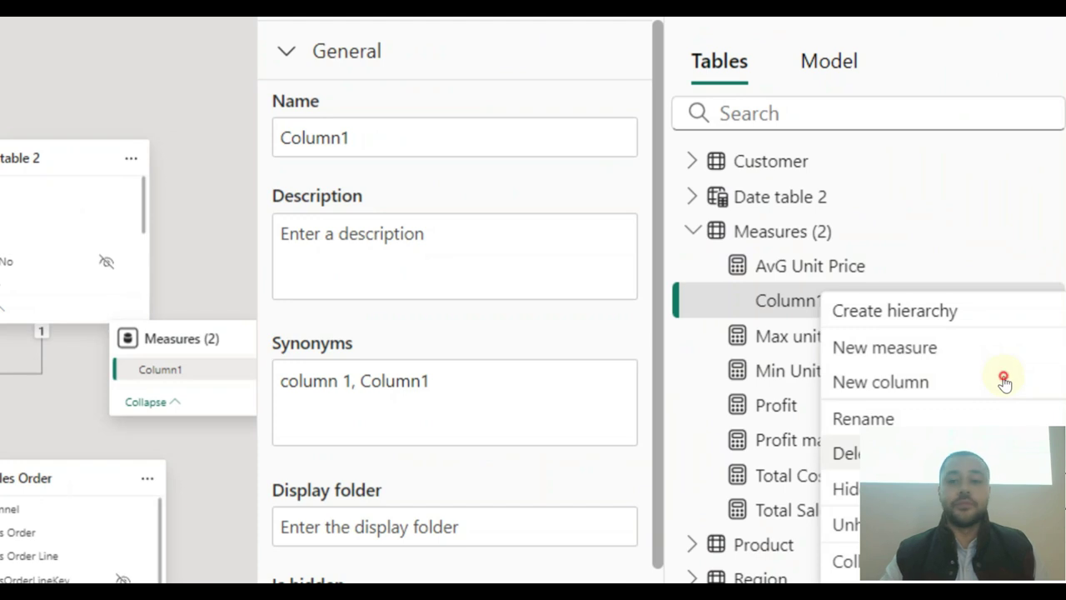
pyautogui.press('Delete')
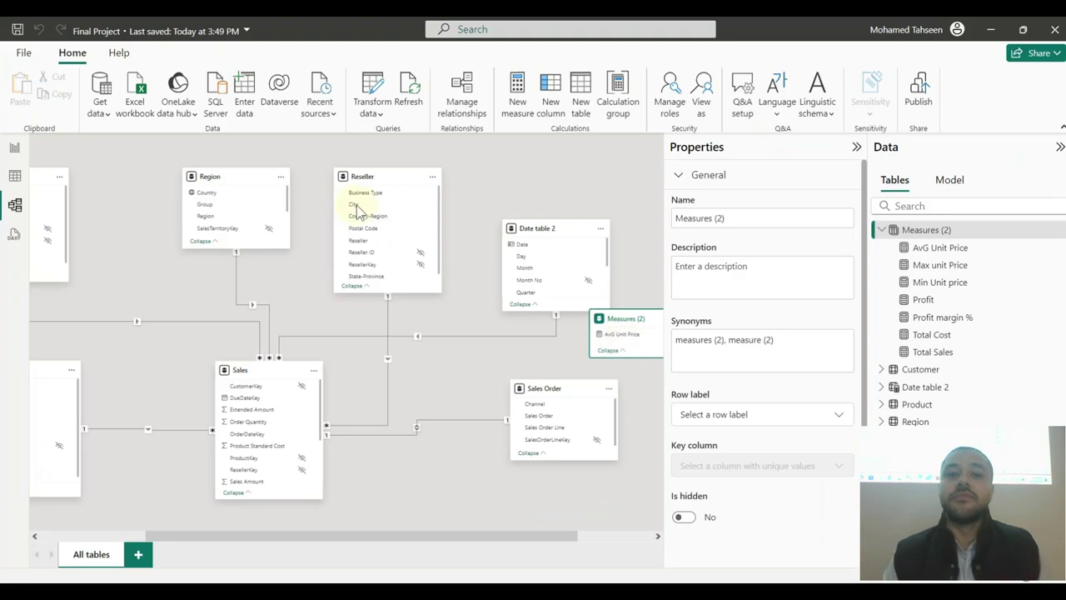
pyautogui.click(115, 83)
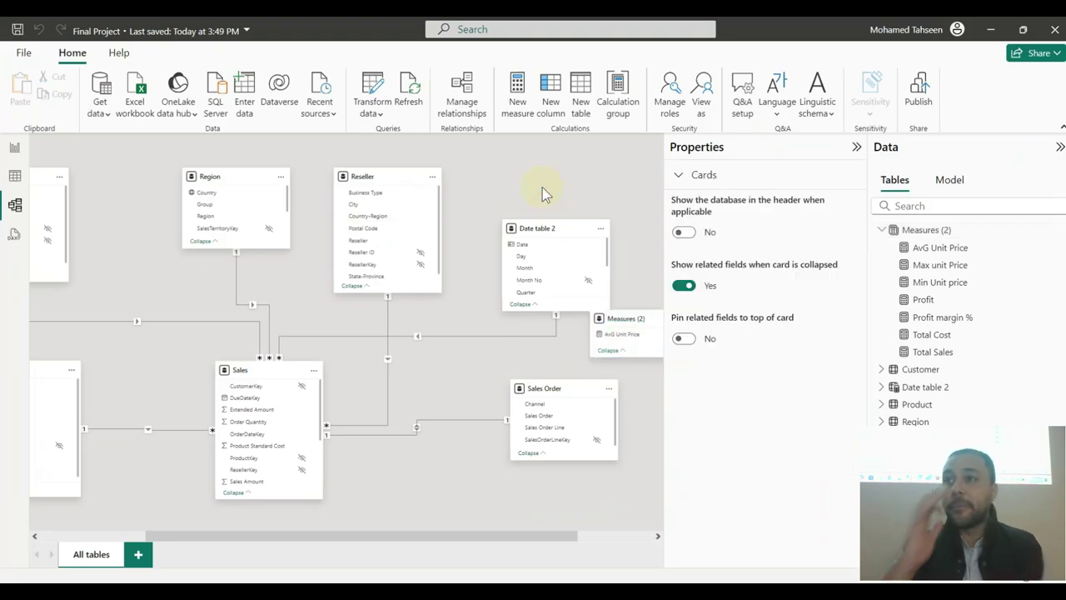
# - Check where the Measures (2) table is listed in the table view and return to the report view
pyautogui.click(23, 56)
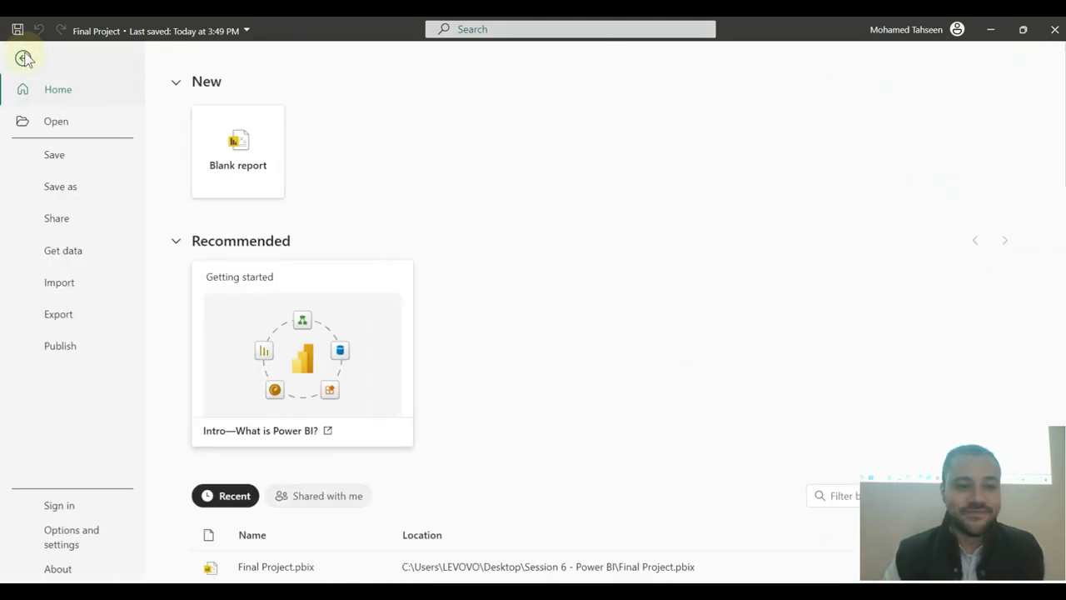
pyautogui.click(25, 61)
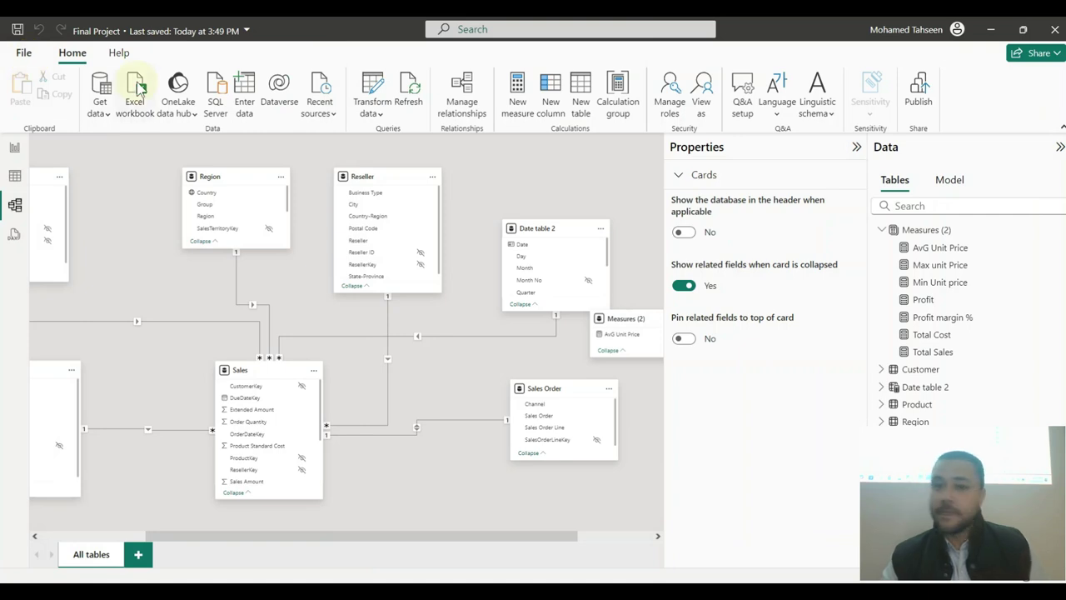
pyautogui.click(16, 178)
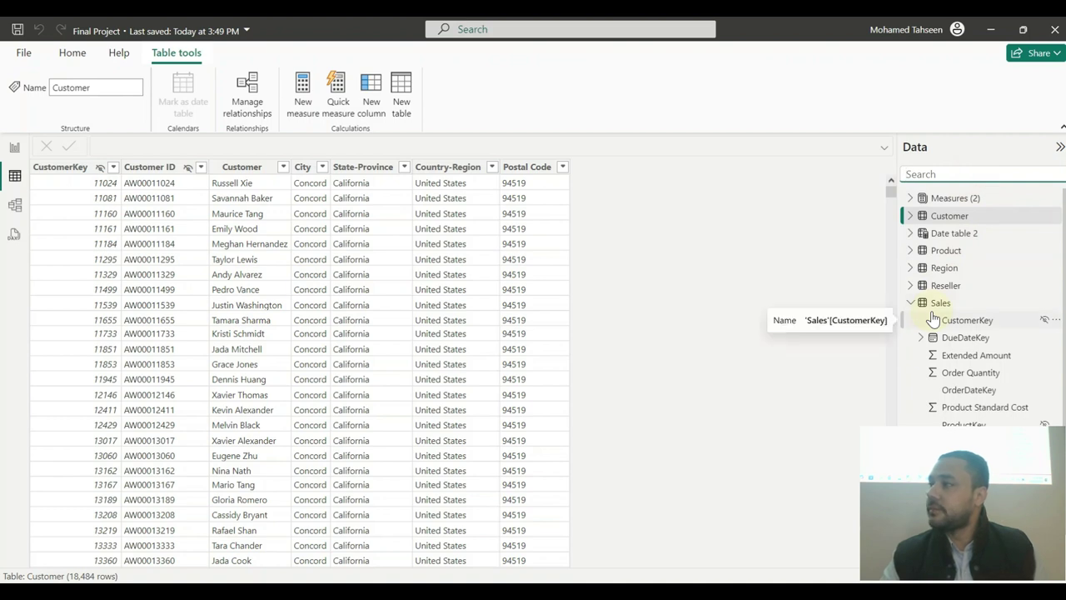
pyautogui.click(7, 148)
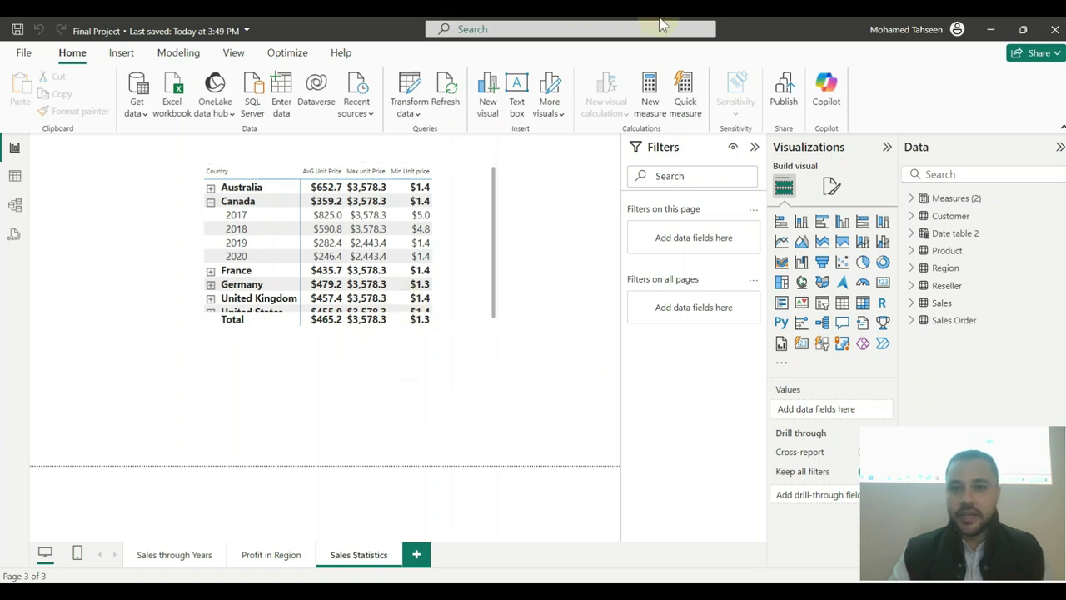
# - Search the application for "total" and dismiss the search
pyautogui.click(685, 30)
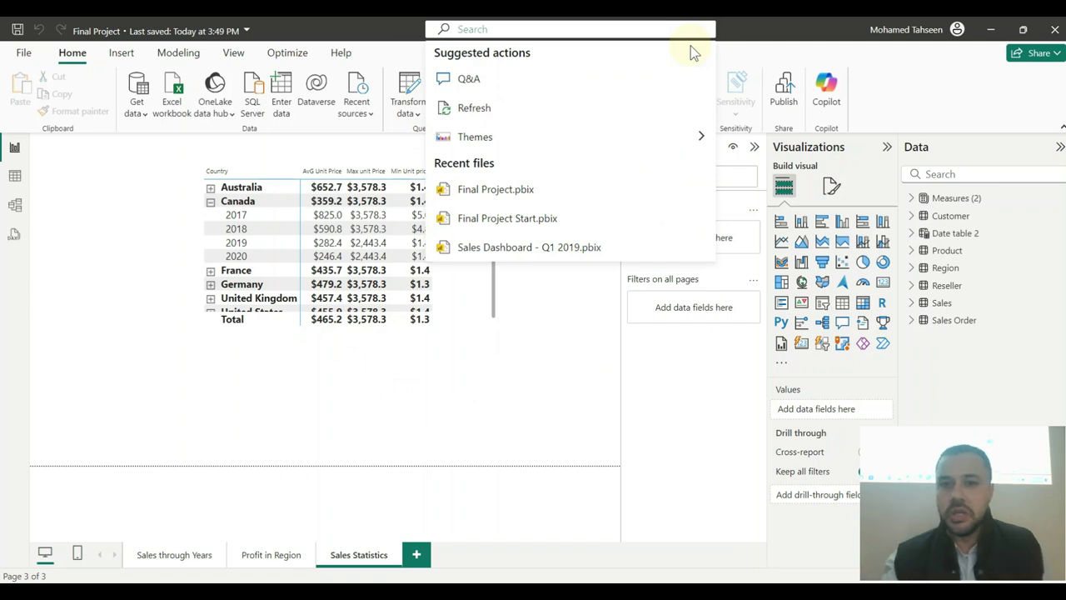
pyautogui.write('total')
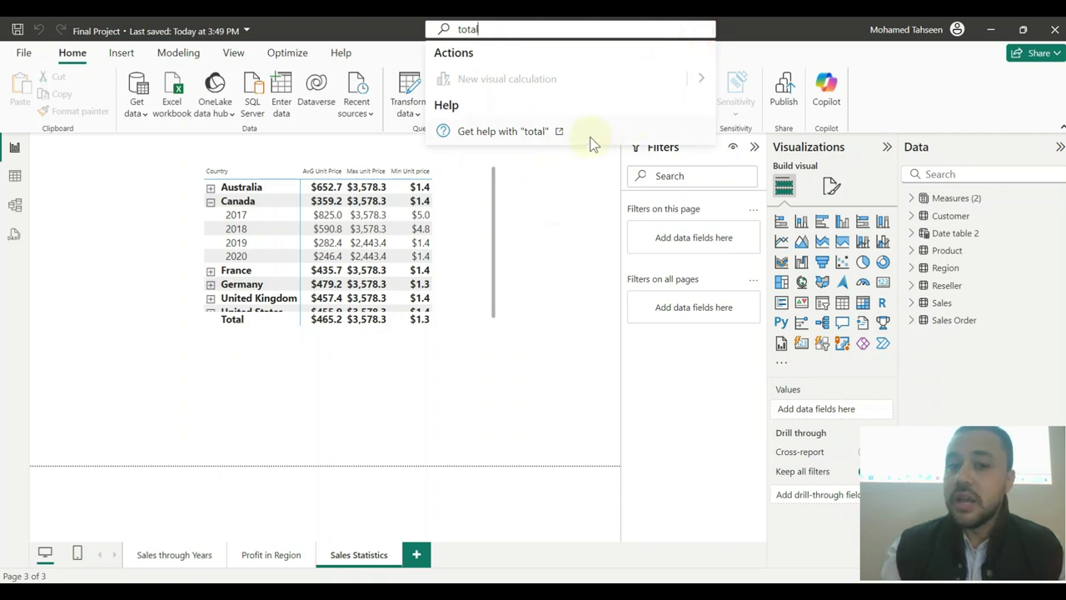
pyautogui.click(538, 252)
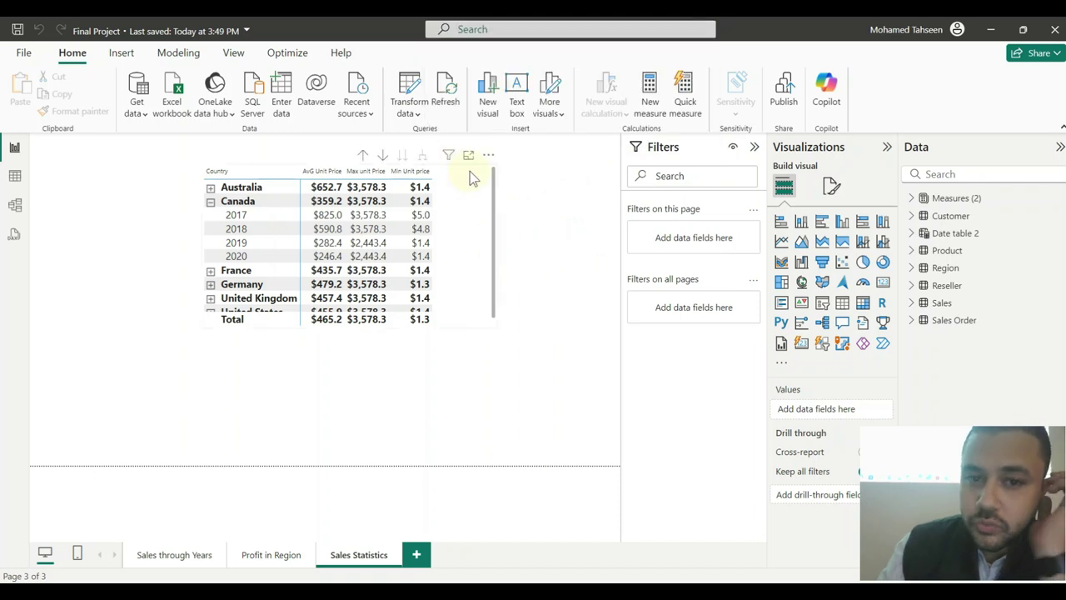
# - Move the unit price matrix to the left side of the report page and clear the selection
pyautogui.click(480, 173)
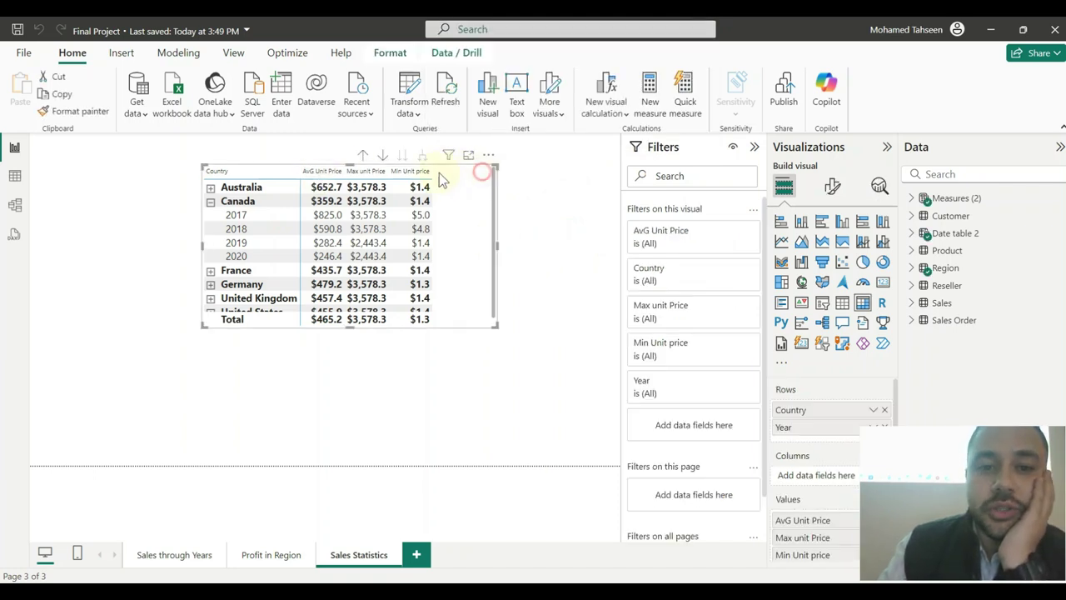
pyautogui.moveTo(488, 158); pyautogui.dragTo(328, 184)
pyautogui.click(537, 250)
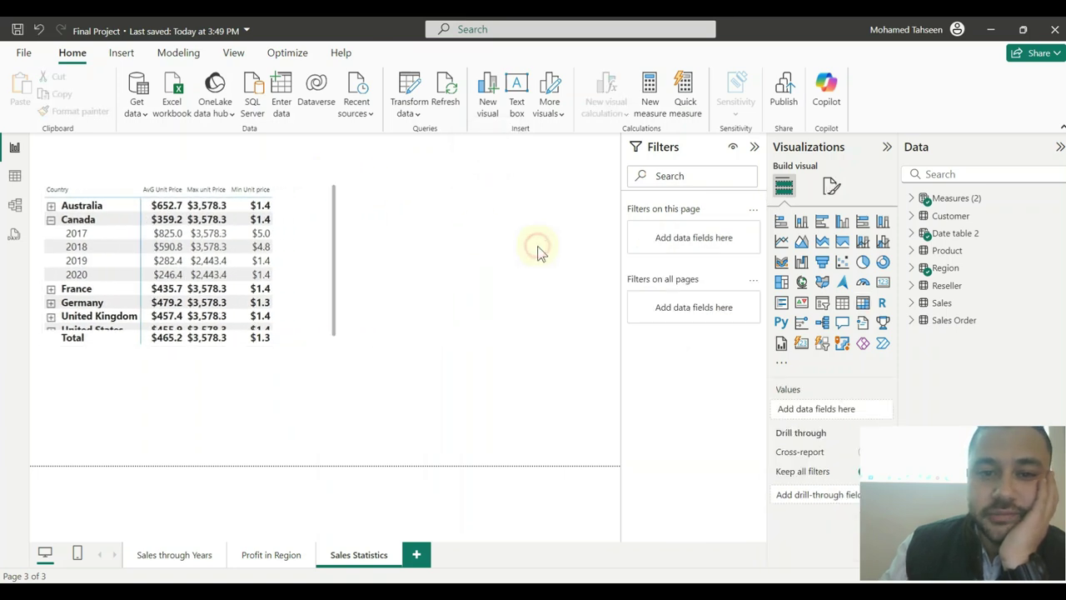
# - Add a Q&A visual in the blank area beside the matrix and enter the question "total sales bike"
pyautogui.doubleClick(537, 250)
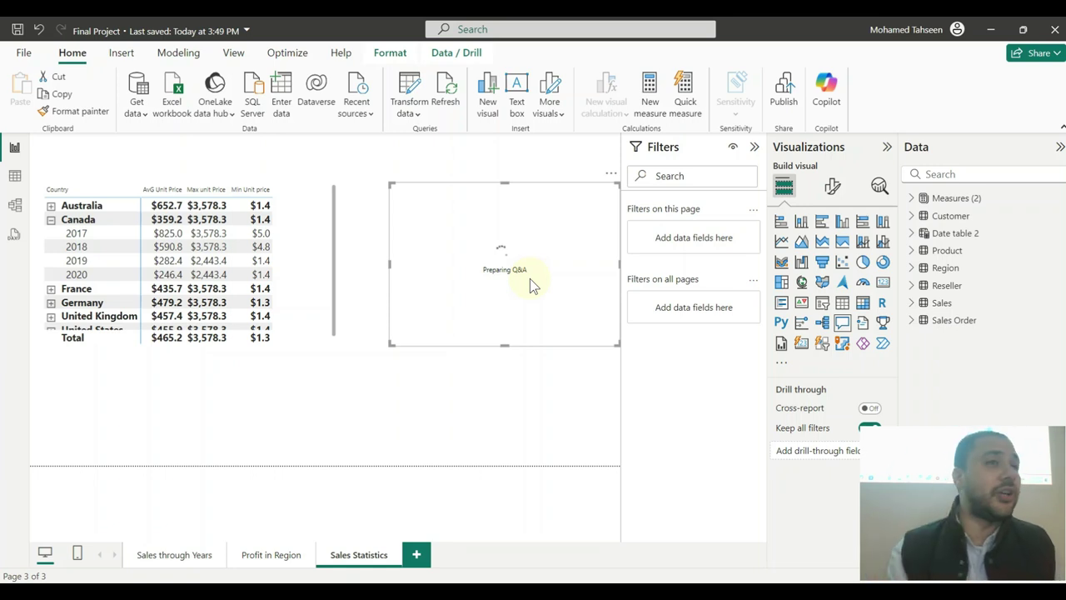
pyautogui.click(527, 214)
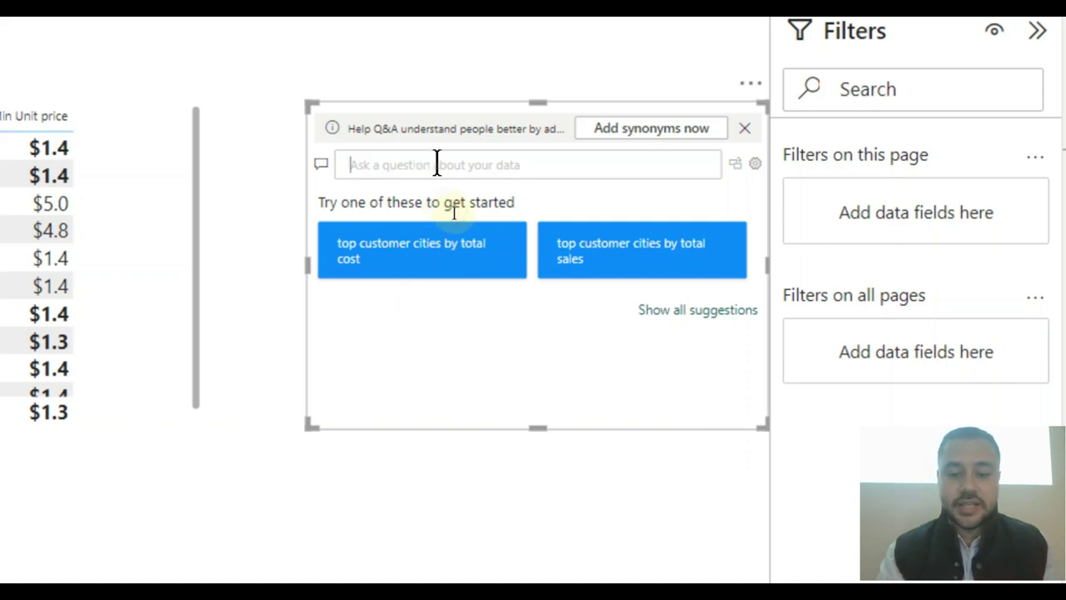
pyautogui.write('sum')
pyautogui.press('BackSpace')
pyautogui.press('BackSpace')
pyautogui.press('BackSpace')
pyautogui.press('BackSpace')
pyautogui.write('total')
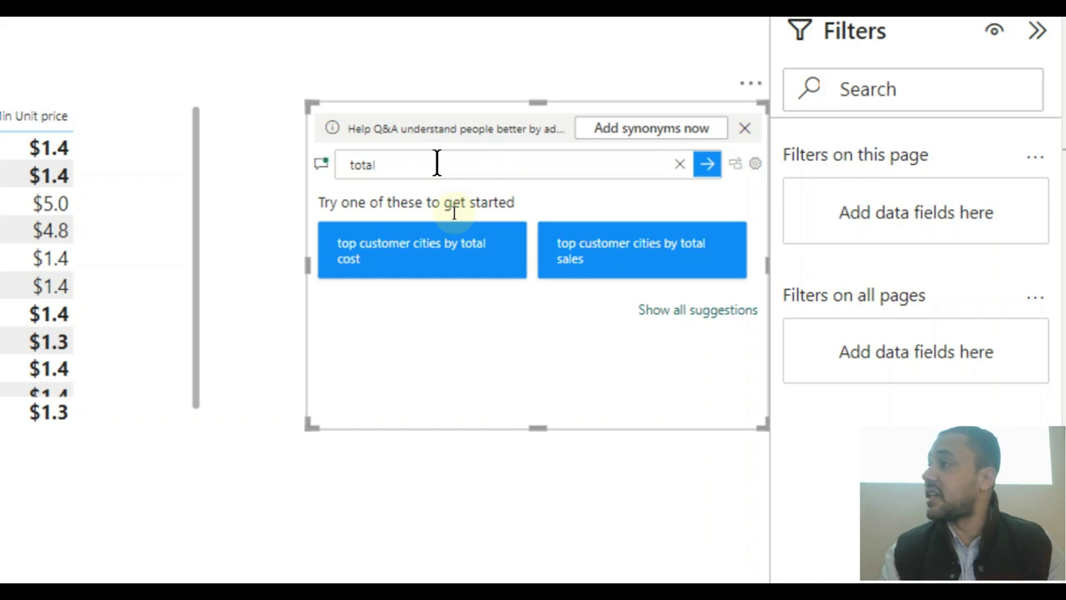
pyautogui.write(' sales')
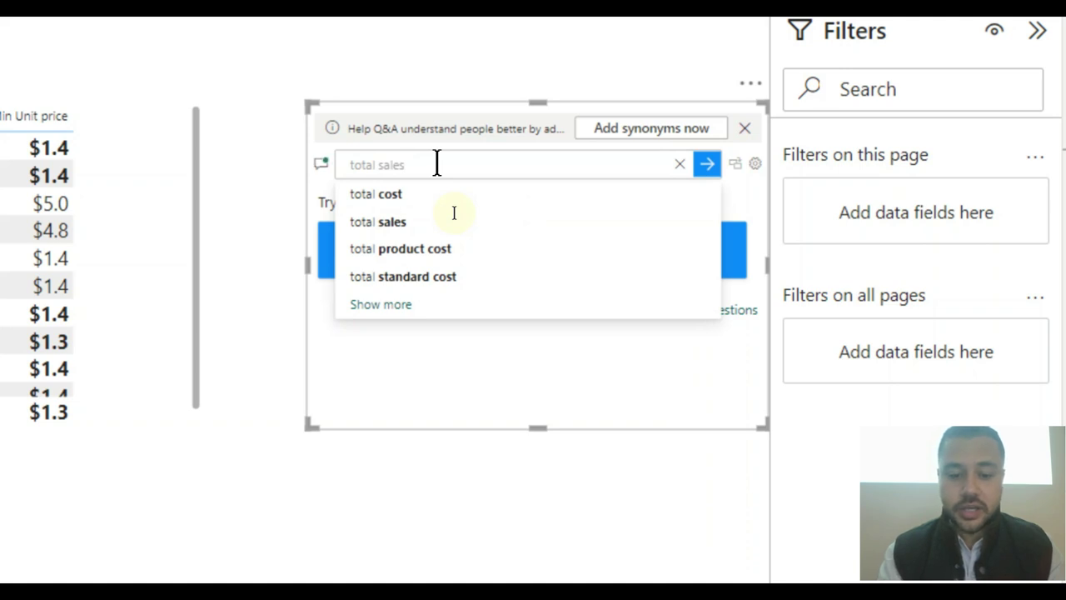
pyautogui.write(' bike')
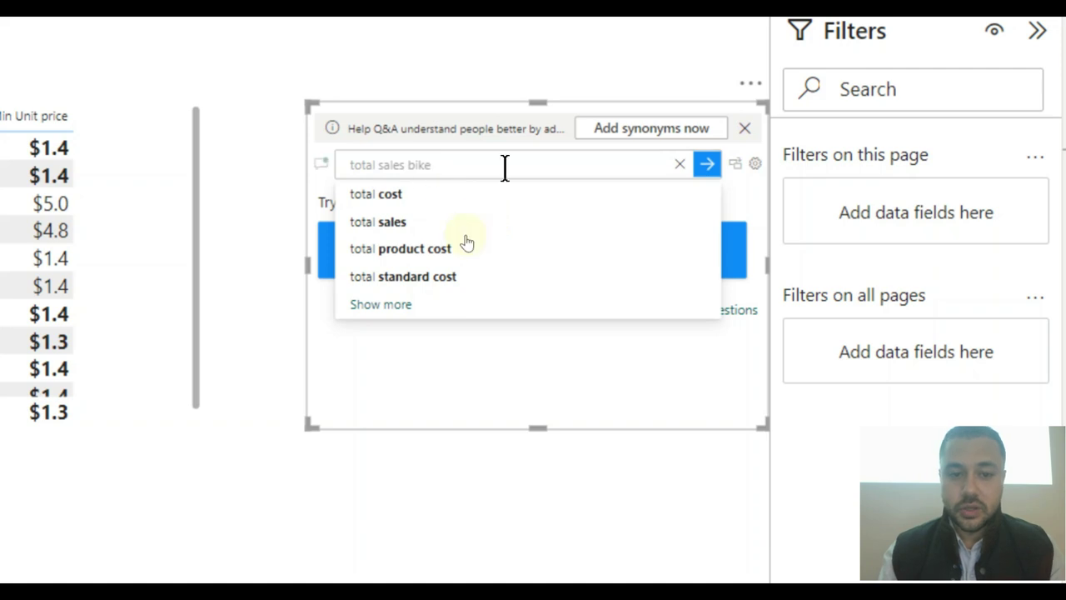
pyautogui.click(353, 312)
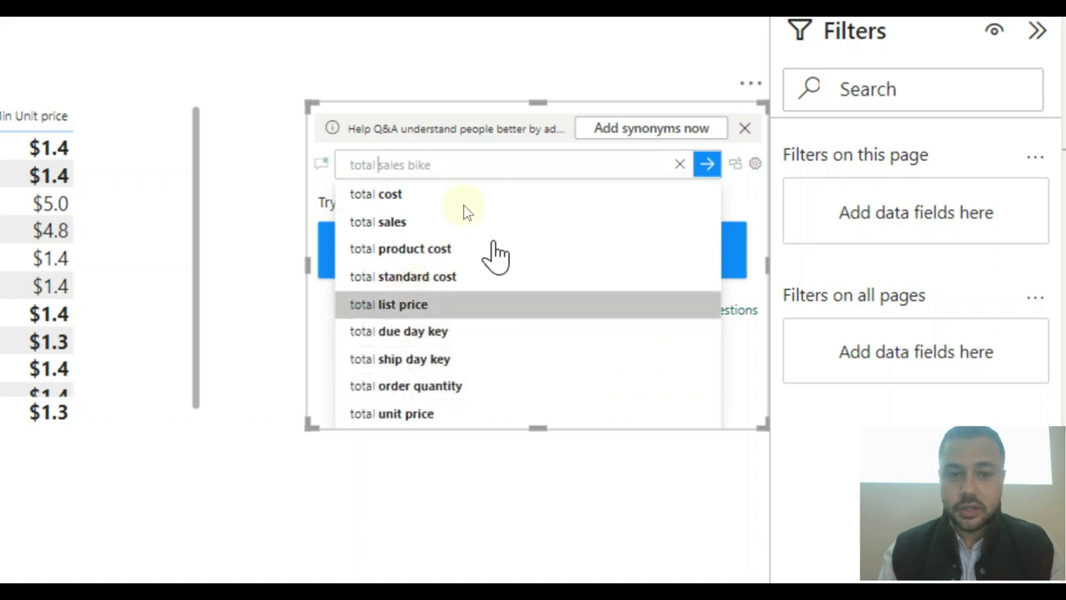
pyautogui.press('Escape')
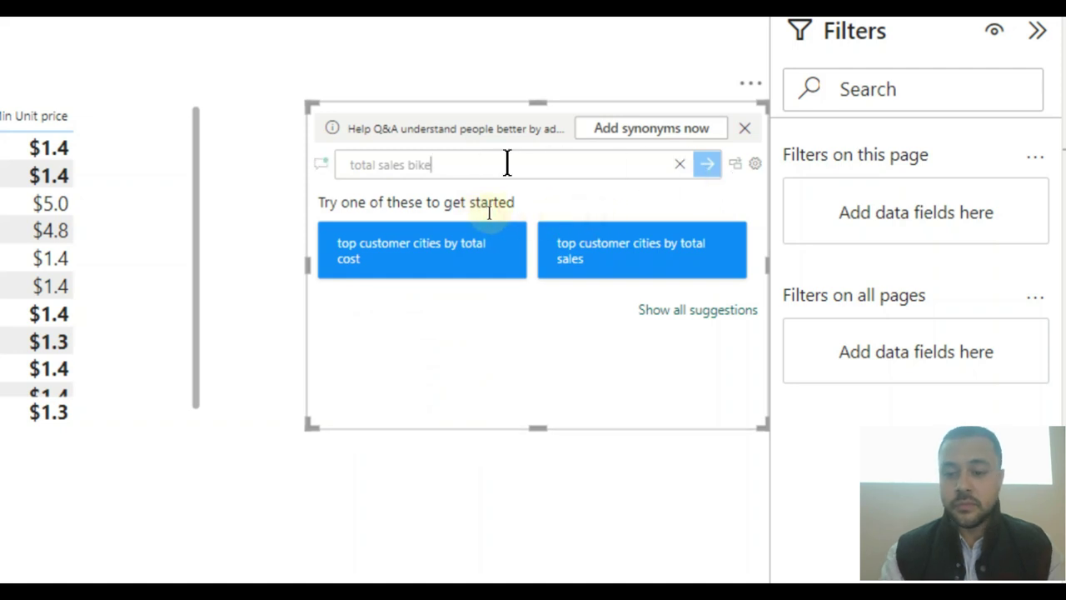
# - Change the Q&A question to "total sales by bike category" and submit it
pyautogui.press('BackSpace')
pyautogui.press('BackSpace')
pyautogui.press('BackSpace')
pyautogui.press('BackSpace')
pyautogui.press('BackSpace')
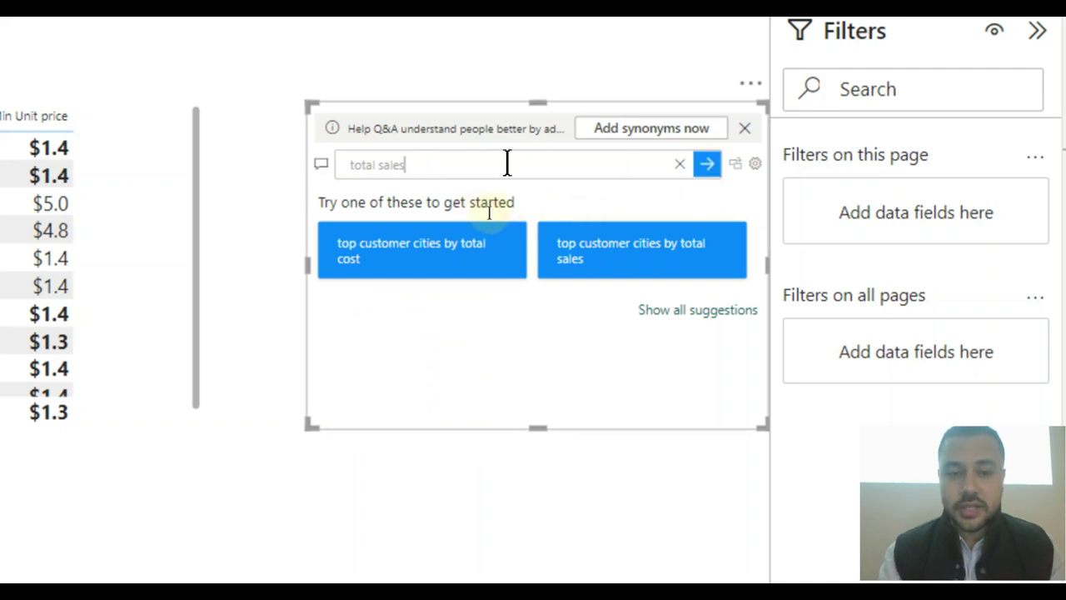
pyautogui.write('by')
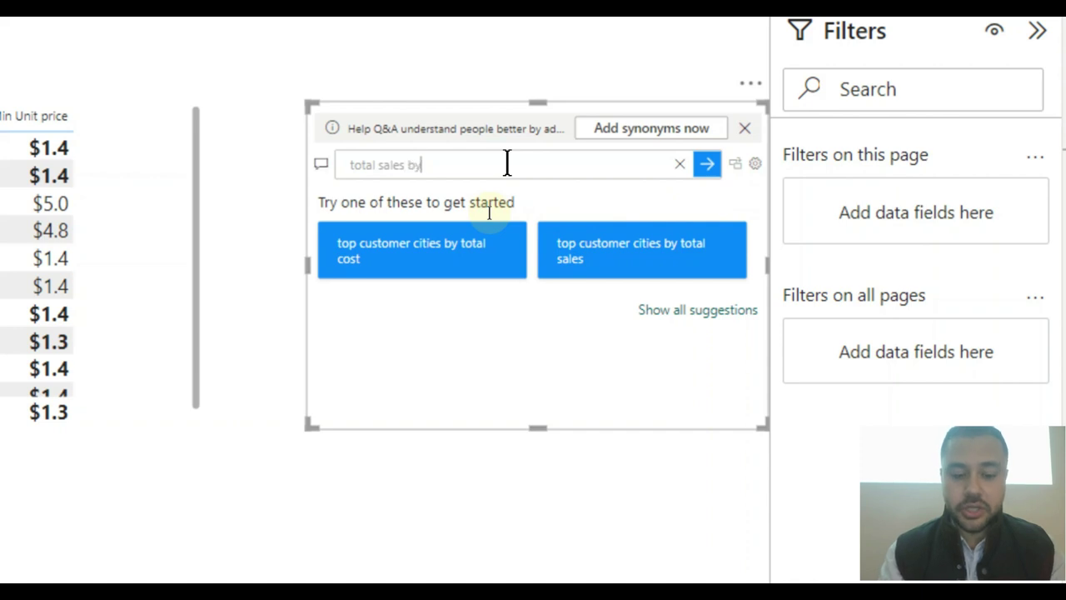
pyautogui.write(' bike')
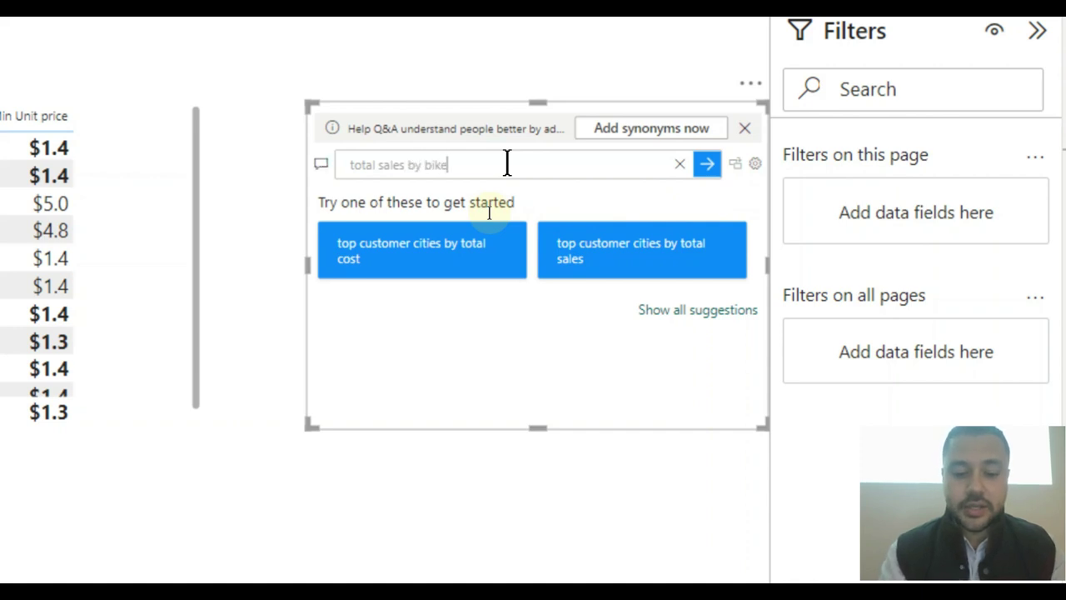
pyautogui.write(' category')
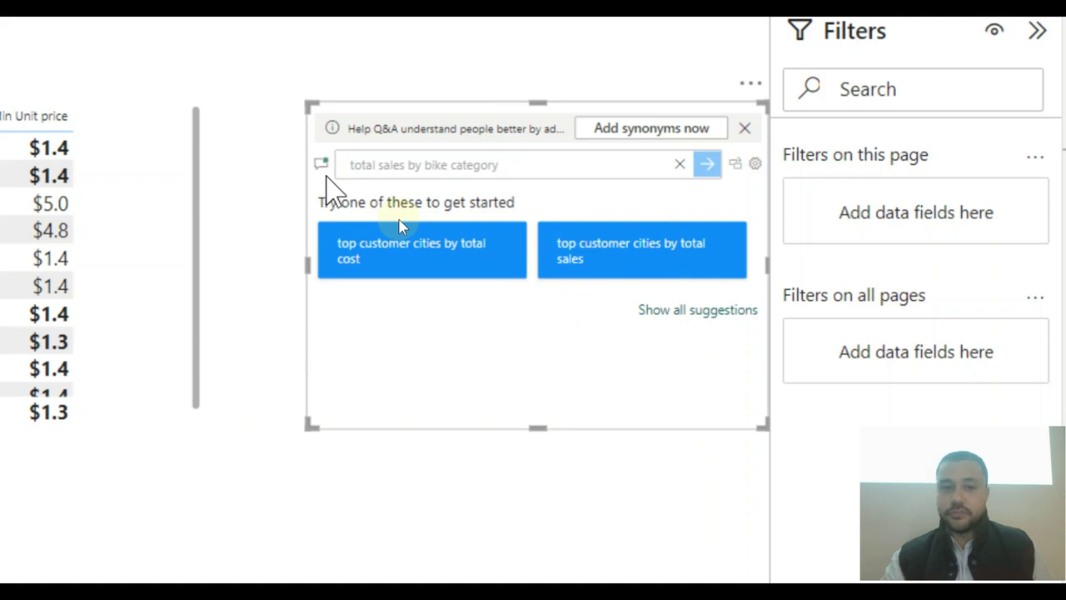
pyautogui.press('Return')
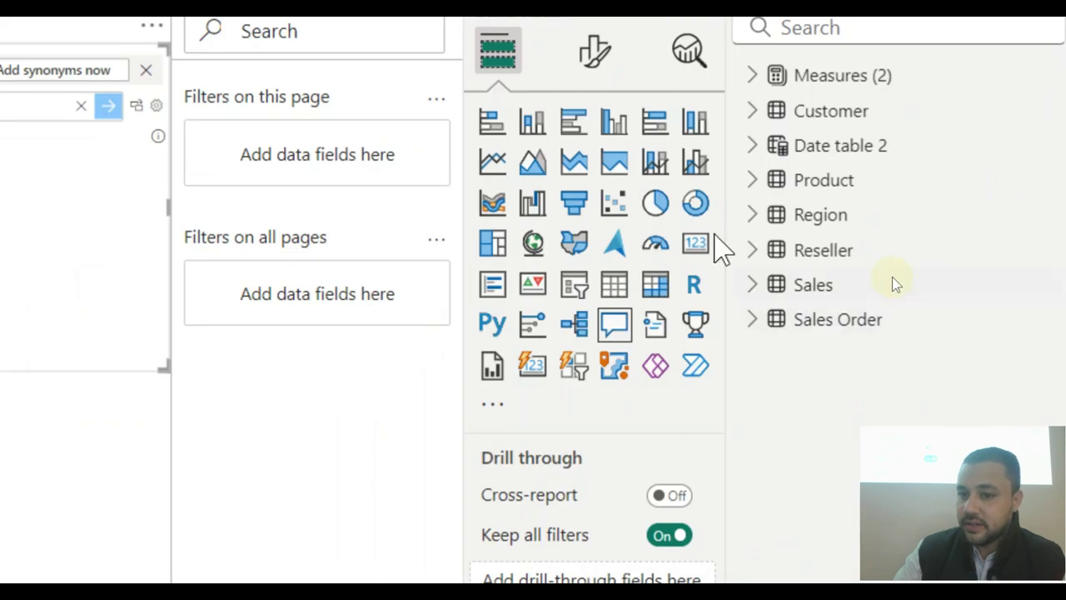
# - Check the Reseller table's fields, copy the Customer column of the Customer table in the table view, and return to the report view
pyautogui.click(752, 252)
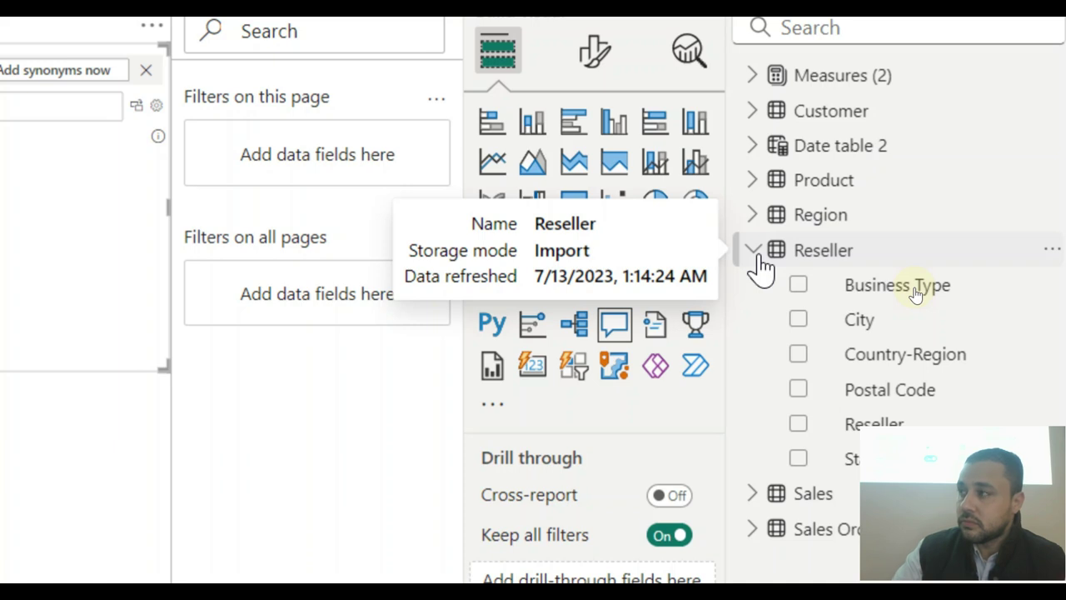
pyautogui.click(753, 252)
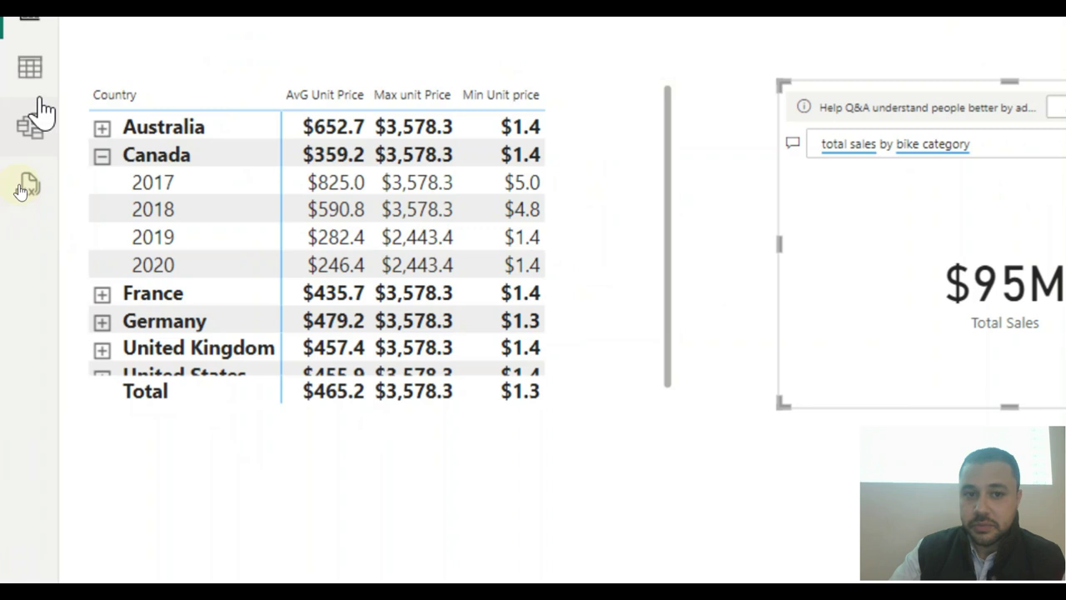
pyautogui.click(31, 70)
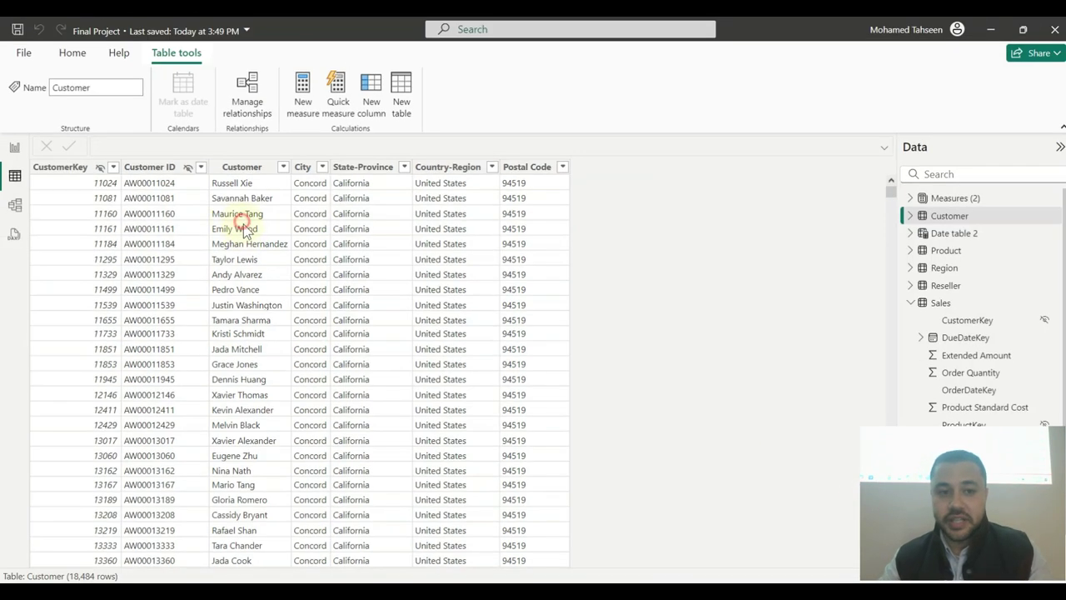
pyautogui.click(248, 237)
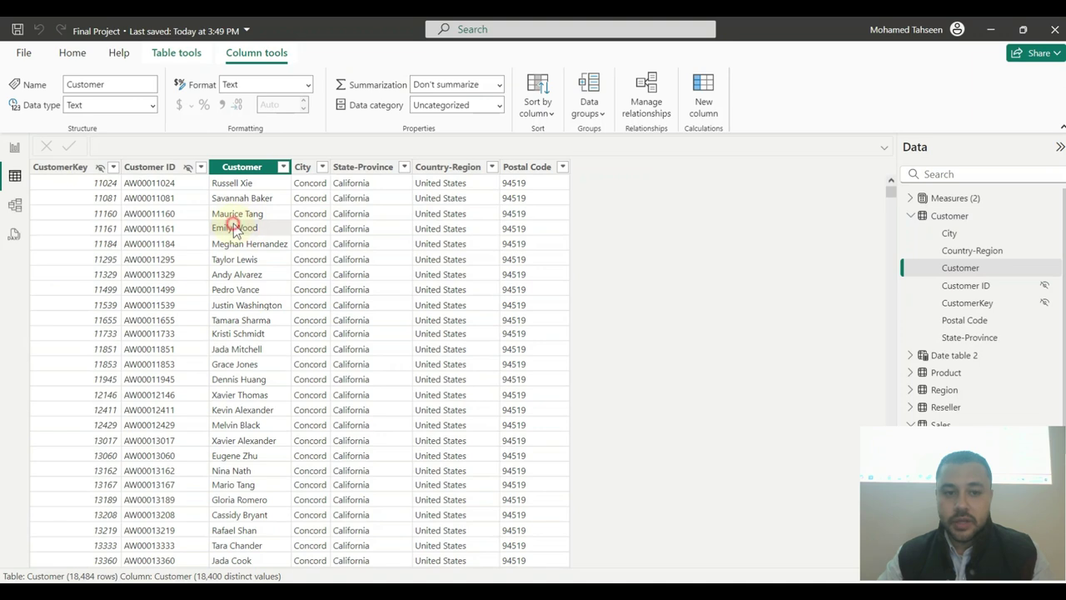
pyautogui.rightClick(233, 226)
pyautogui.click(273, 319)
pyautogui.click(15, 151)
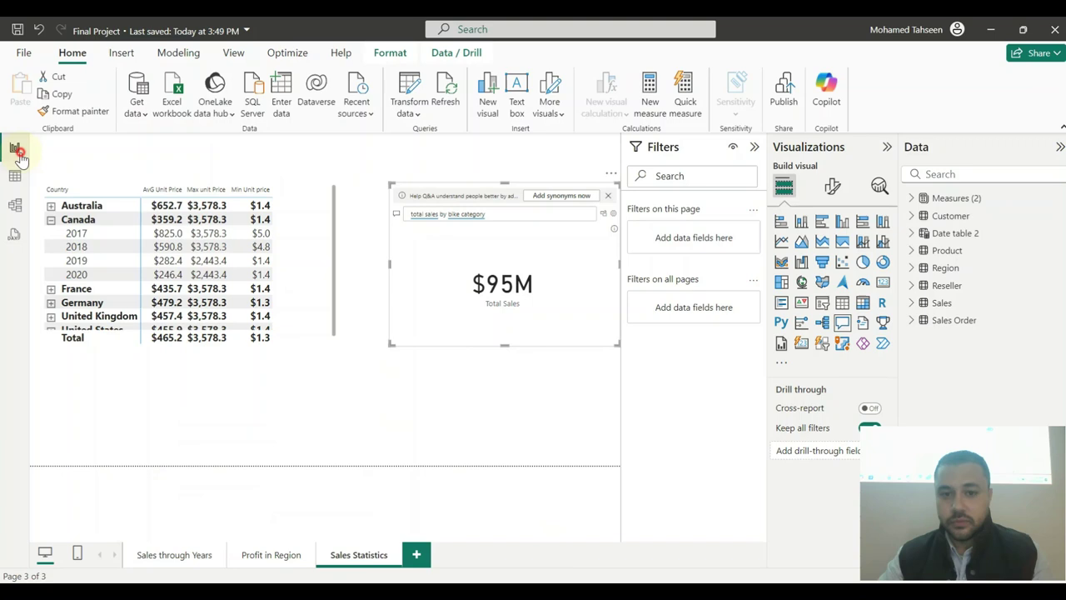
# - Replace "bike category" in the Q&A question with the copied customer names
pyautogui.click(492, 271)
pyautogui.moveTo(509, 215); pyautogui.dragTo(448, 218)
pyautogui.hotkey('ctrl', 'v')
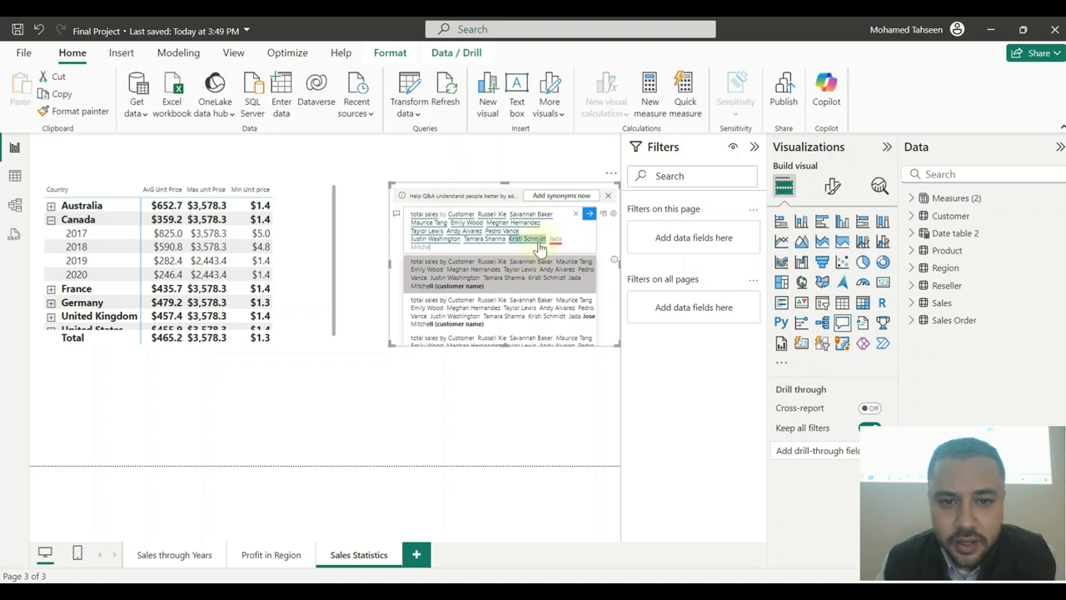
# - Trim the pasted names so the question asks for total sales by a single customer, and submit it
pyautogui.moveTo(484, 250); pyautogui.dragTo(405, 229)
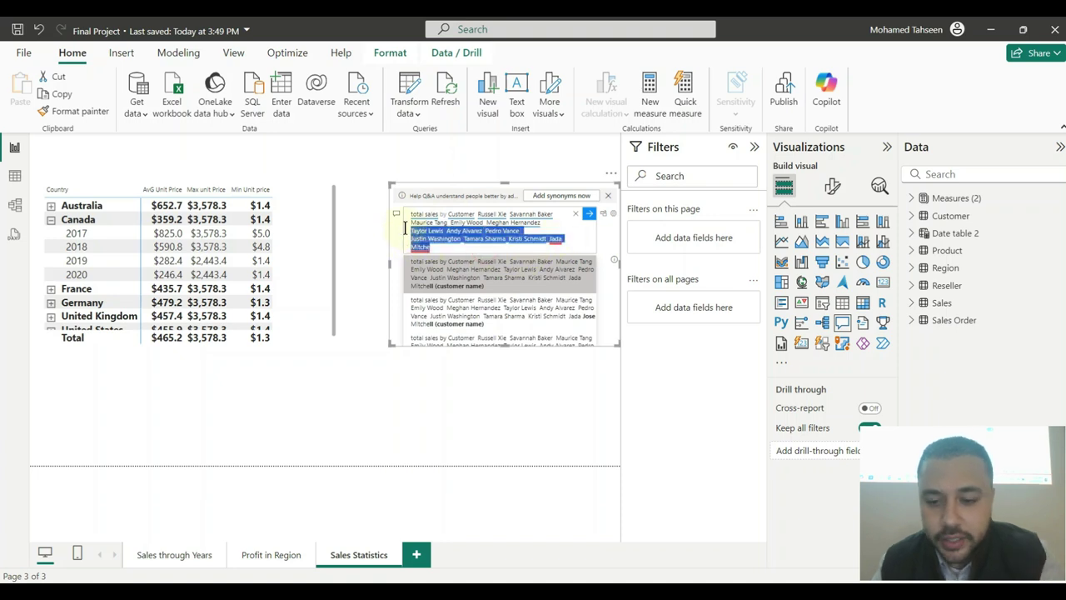
pyautogui.press('BackSpace')
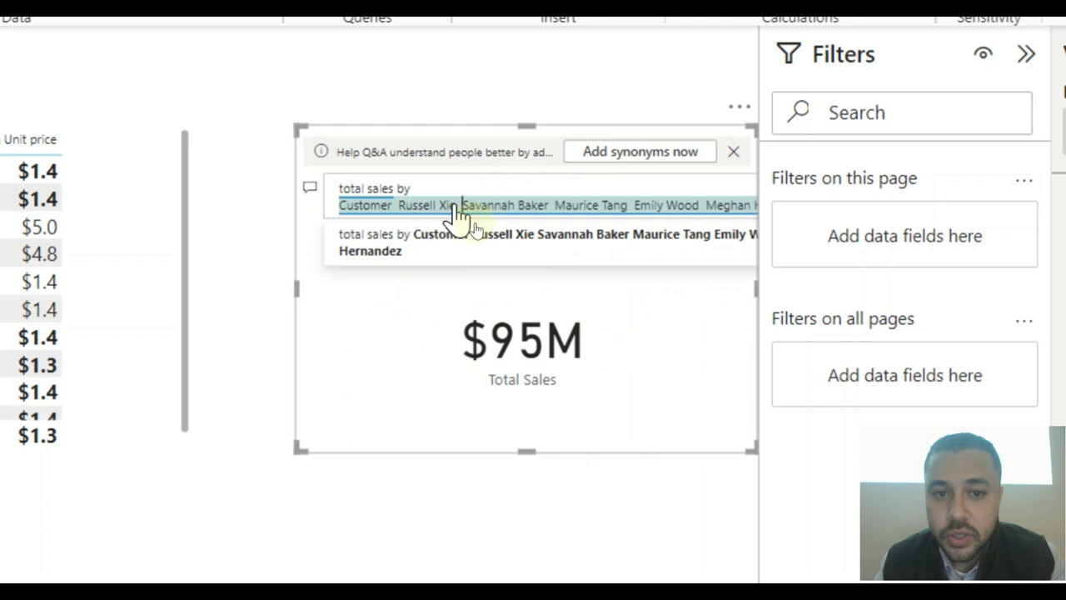
pyautogui.moveTo(460, 216); pyautogui.dragTo(395, 217)
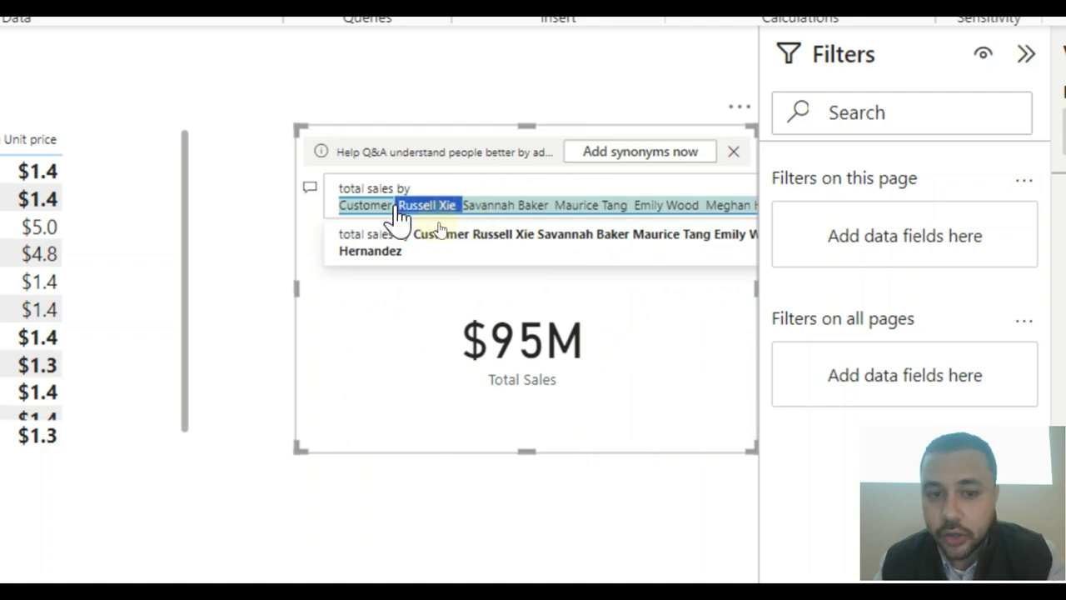
pyautogui.press('BackSpace')
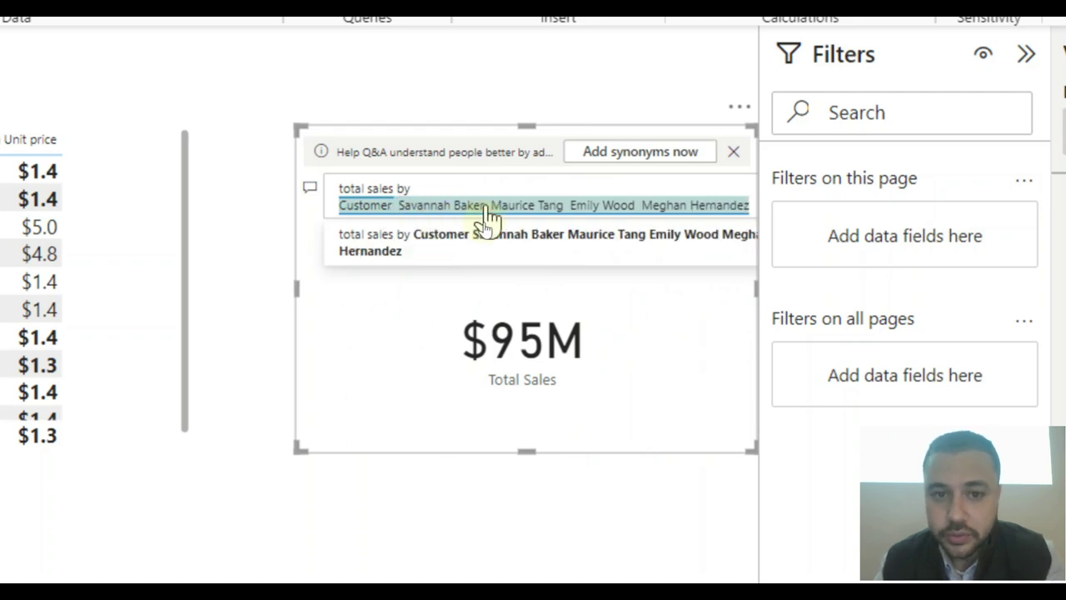
pyautogui.moveTo(489, 205); pyautogui.dragTo(821, 222)
pyautogui.press('BackSpace')
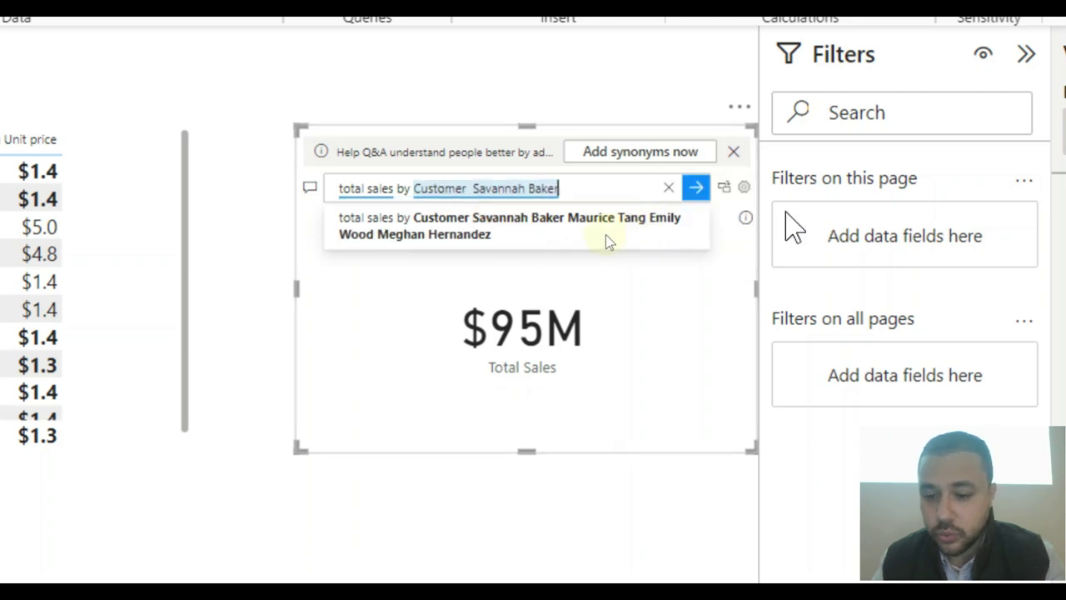
pyautogui.press('Return')
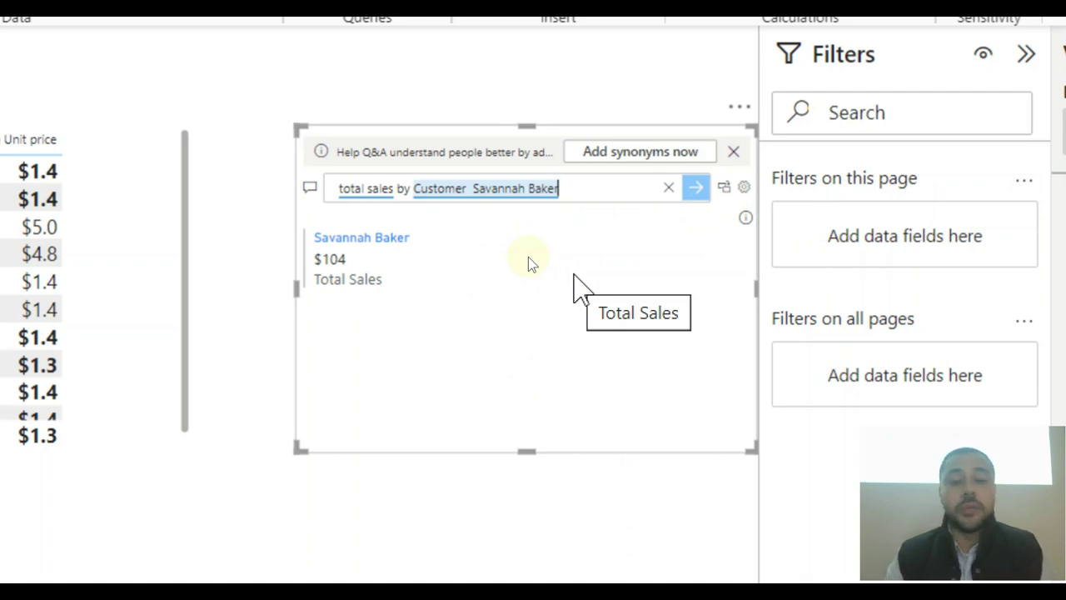
# - Move the Q&A visual and the matrix up towards the top of the report page
pyautogui.click(271, 121)
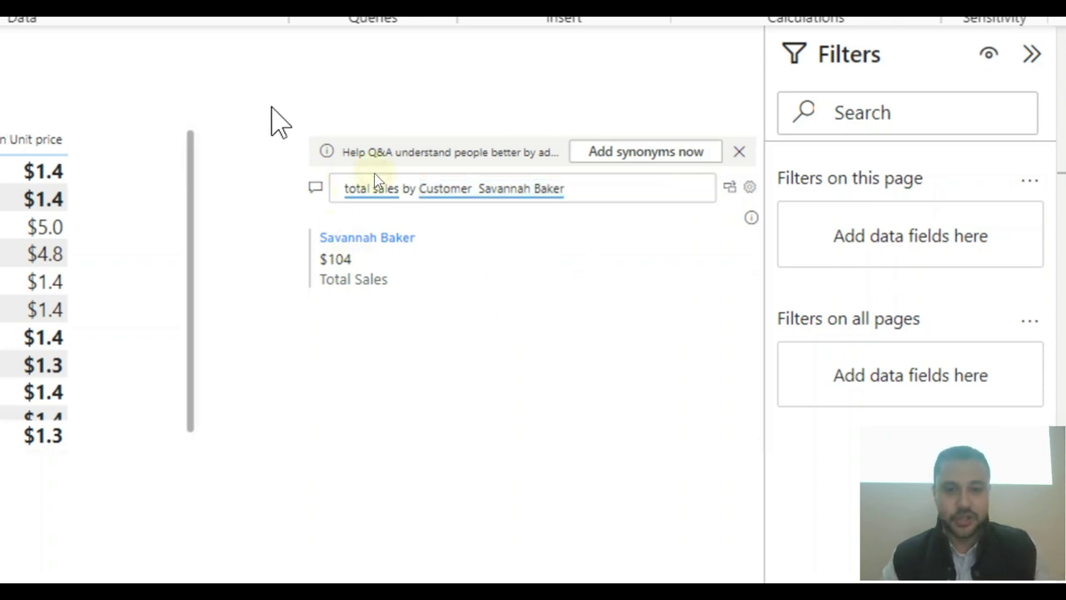
pyautogui.click(623, 348)
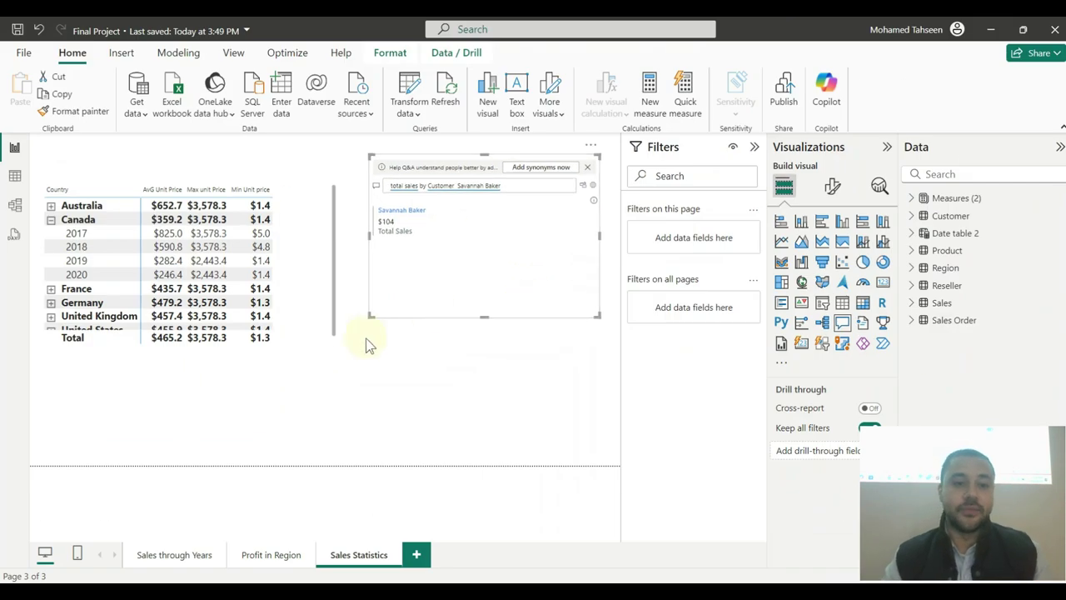
pyautogui.click(307, 321)
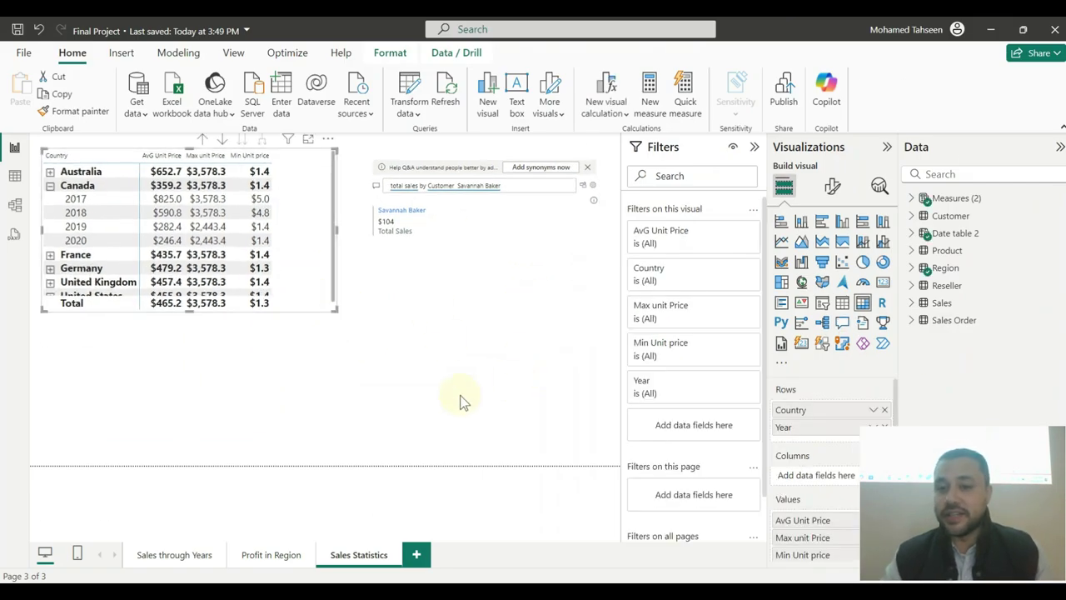
# - Insert a KPI visual below the matrix and the Q&A visual, and assign the Total Sales measure as its value
pyautogui.click(801, 303)
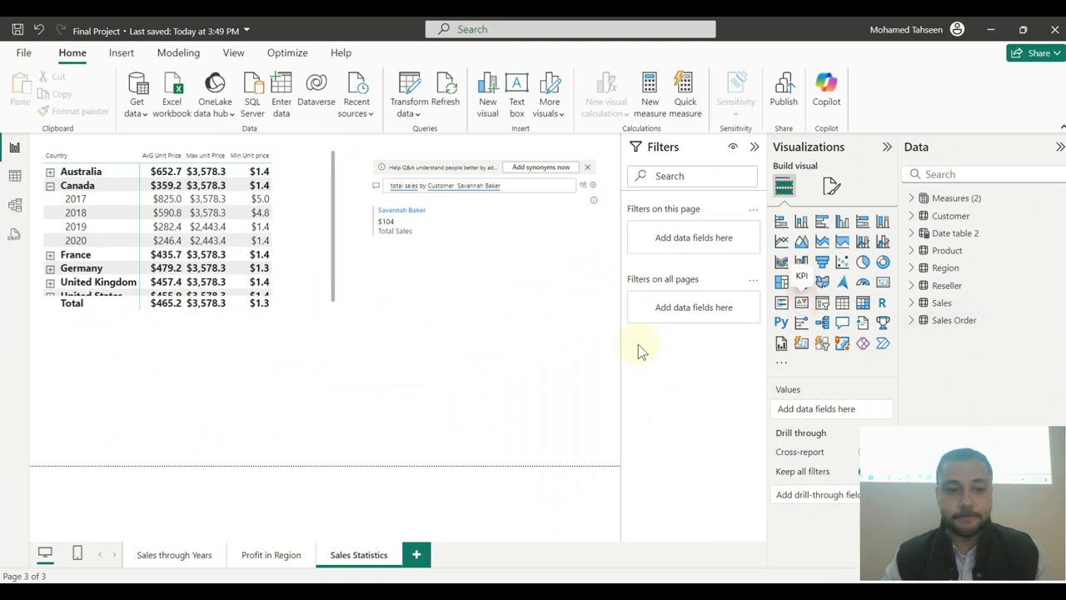
pyautogui.moveTo(309, 392); pyautogui.dragTo(427, 386)
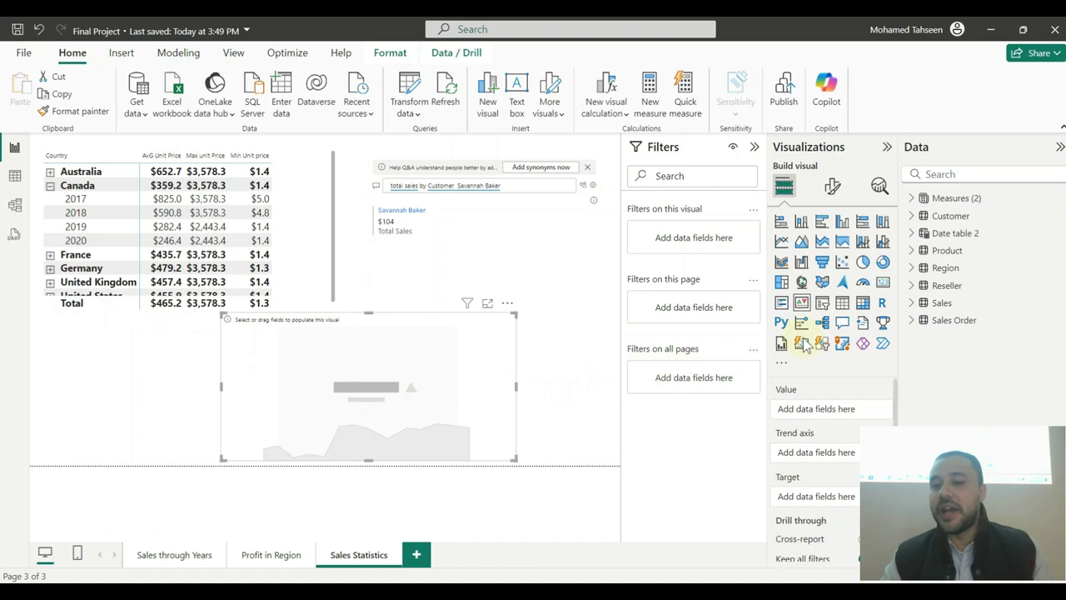
pyautogui.click(912, 302)
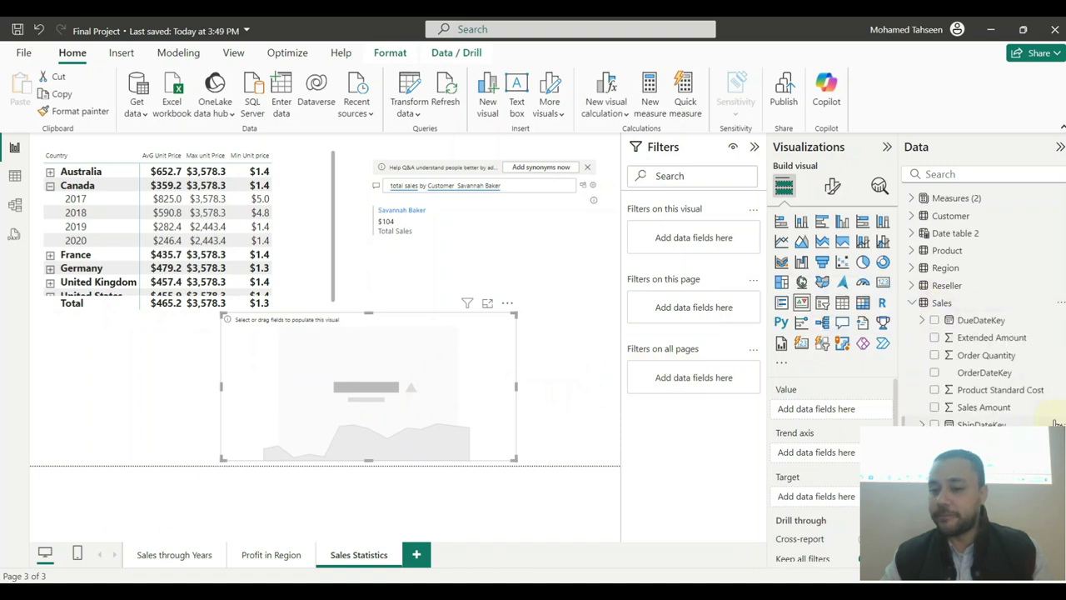
pyautogui.click(914, 304)
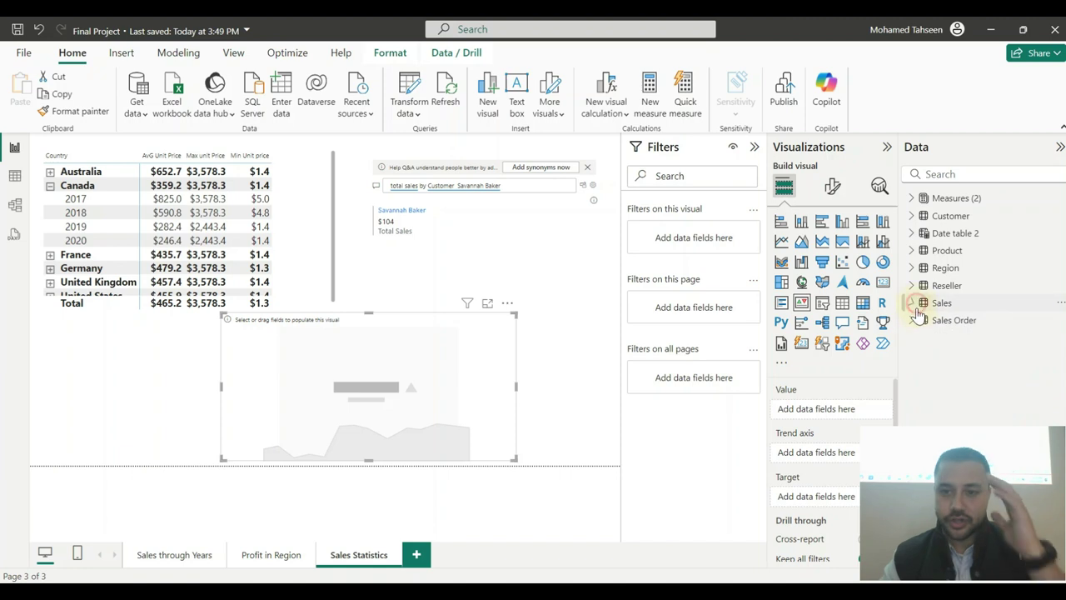
pyautogui.click(911, 198)
pyautogui.moveTo(996, 325); pyautogui.dragTo(848, 408)
pyautogui.click(913, 200)
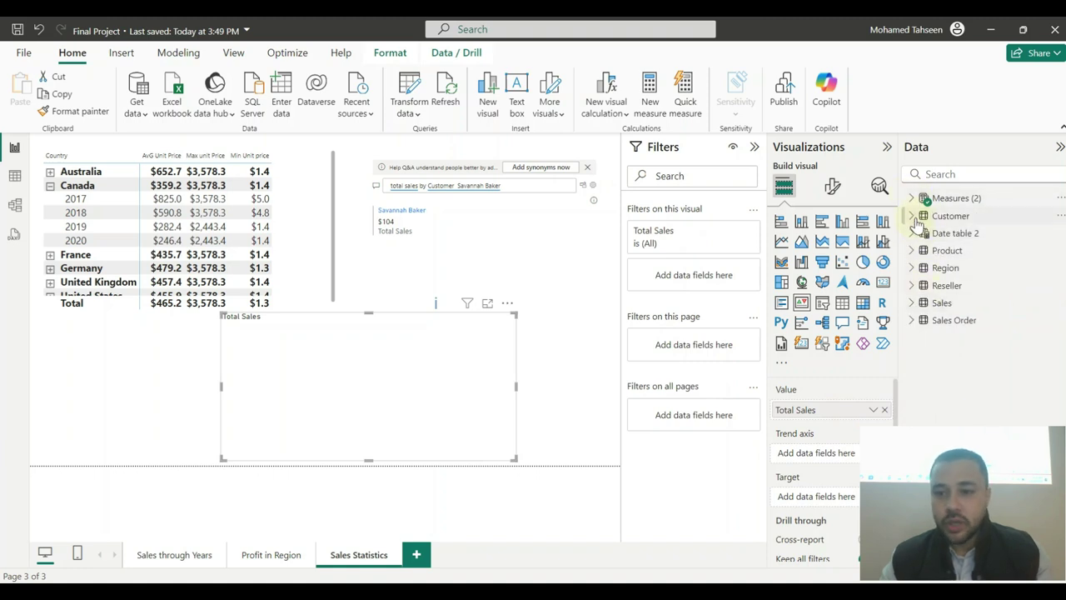
# - Set Year from Date table 2 as the trend axis of the Total Sales KPI
pyautogui.click(913, 235)
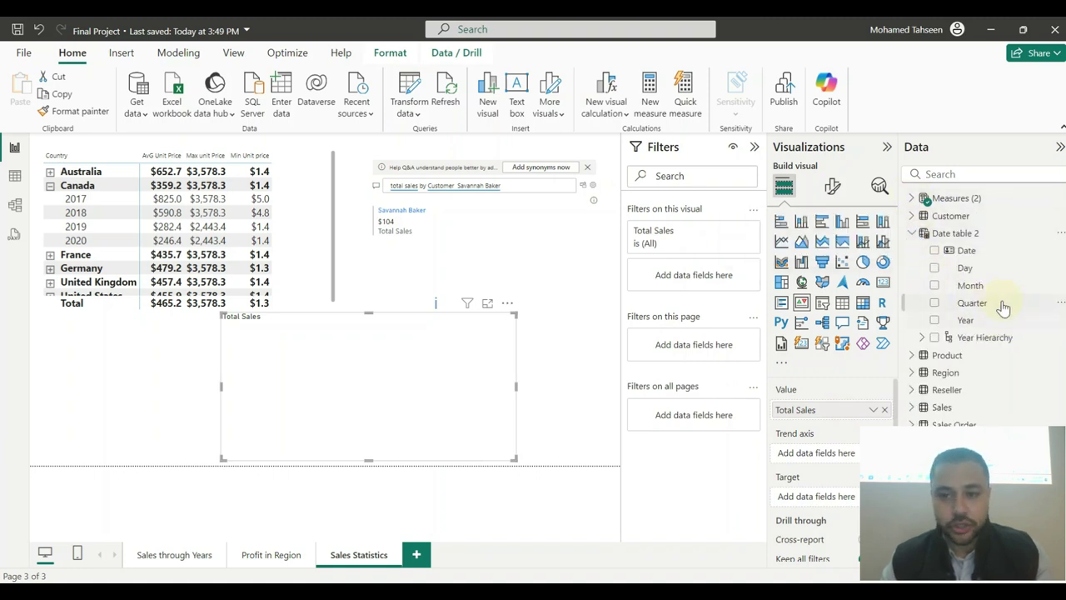
pyautogui.moveTo(981, 319); pyautogui.dragTo(809, 459)
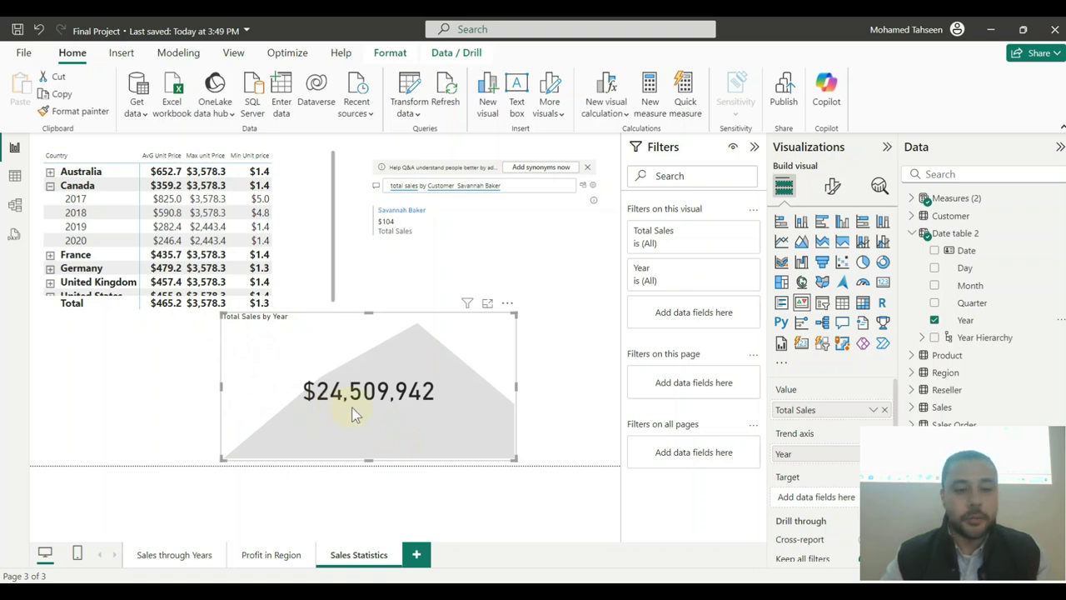
pyautogui.click(913, 234)
pyautogui.click(912, 233)
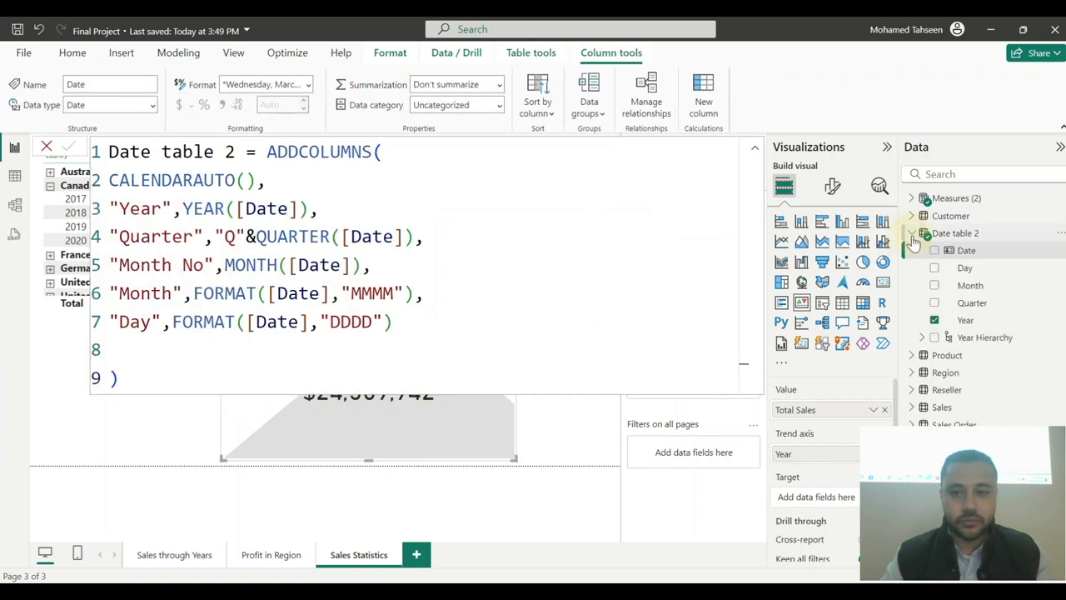
pyautogui.click(755, 148)
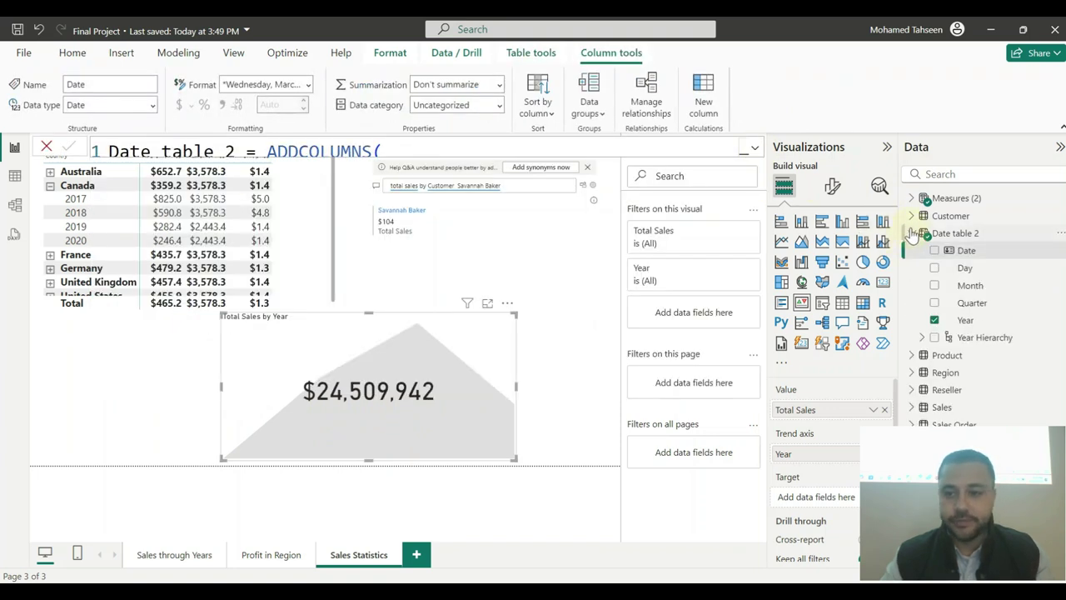
pyautogui.click(912, 234)
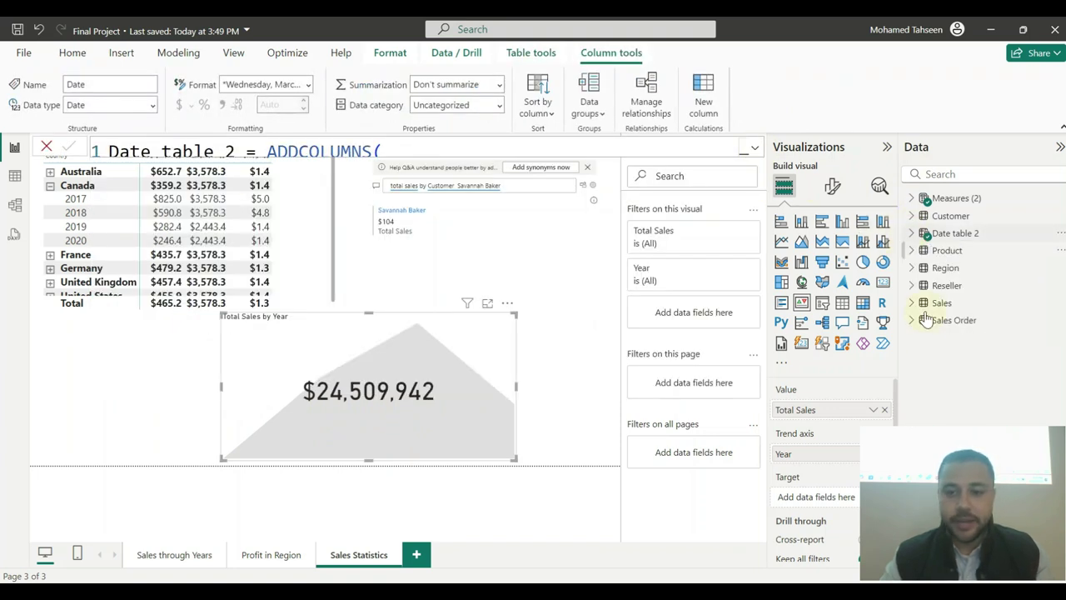
# - Create a measure named Target equal to 25000000 in the Measures (2) table and assign it as the KPI's target
pyautogui.click(954, 199)
pyautogui.click(360, 100)
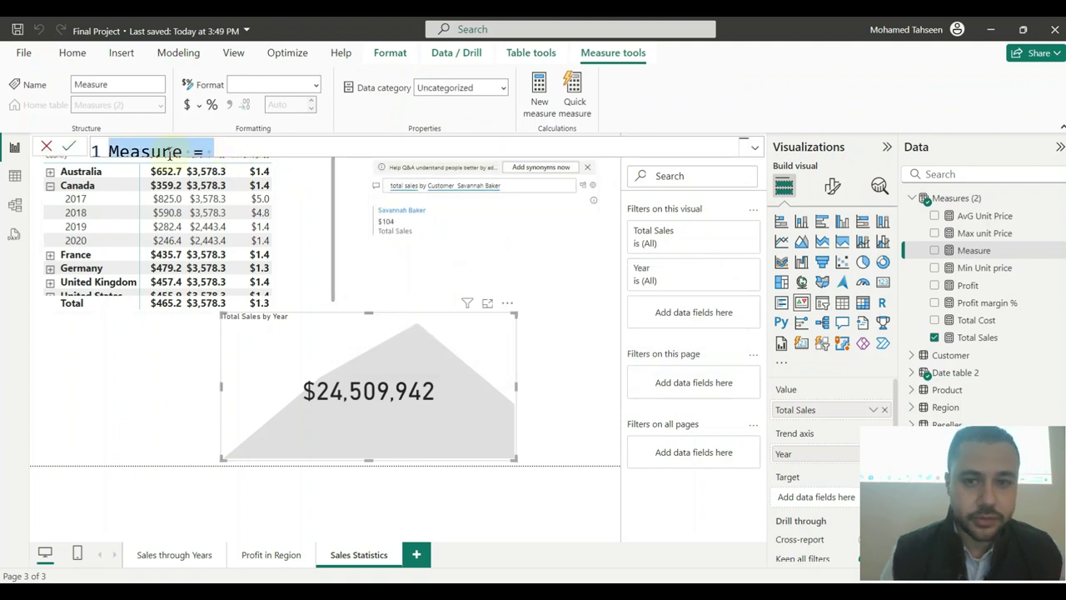
pyautogui.click(754, 150)
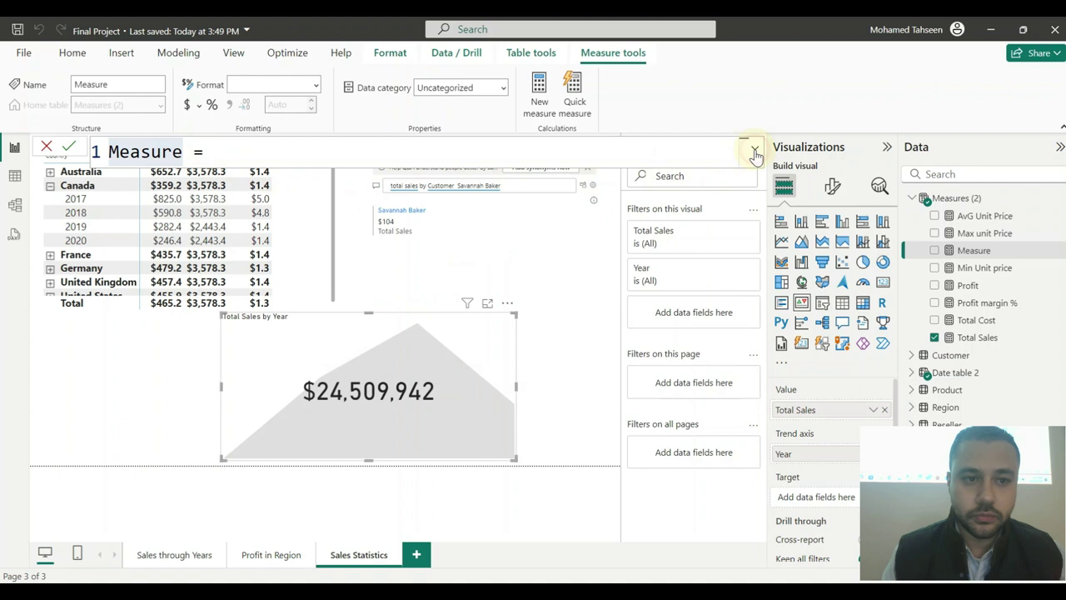
pyautogui.doubleClick(140, 151)
pyautogui.write('Target')
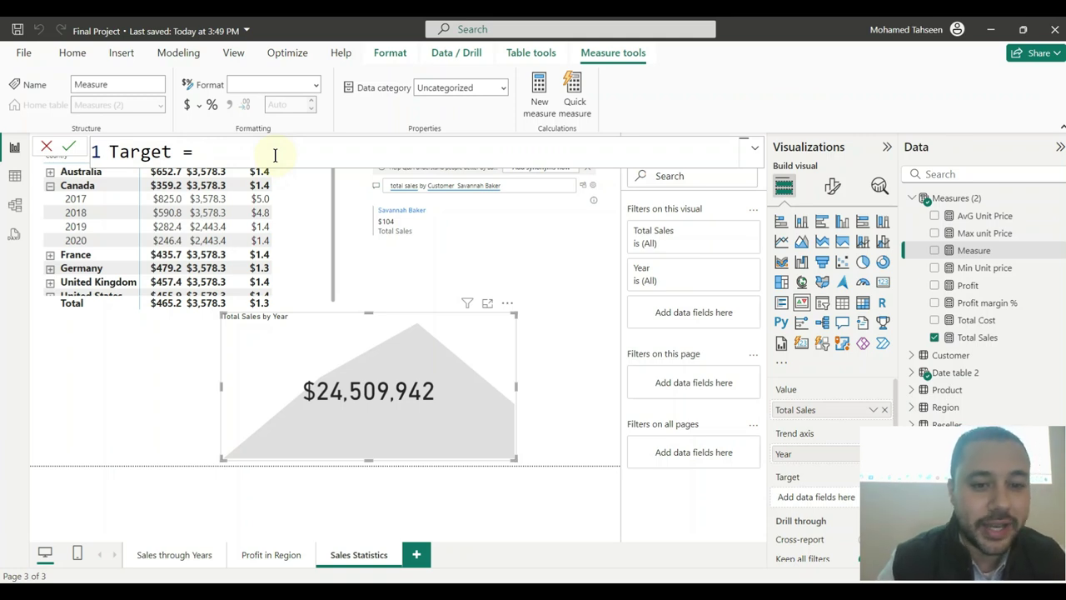
pyautogui.write('25')
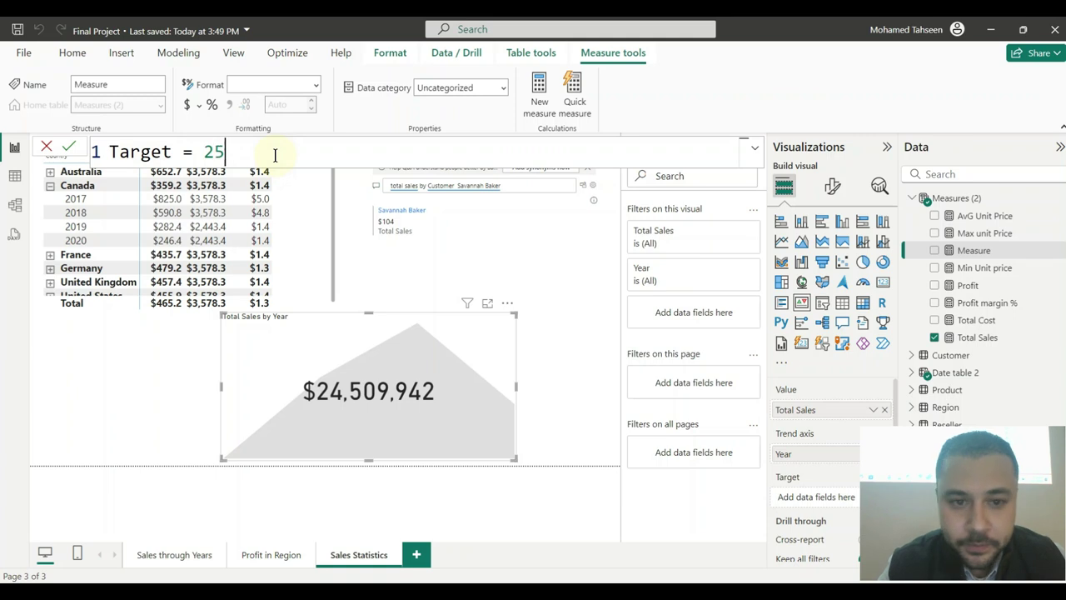
pyautogui.write('000')
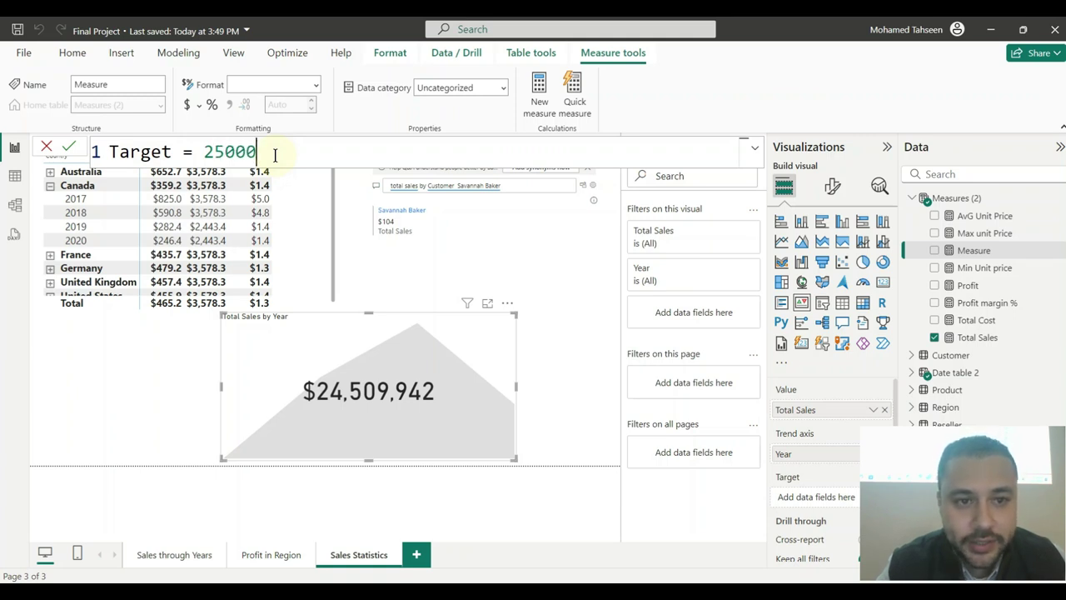
pyautogui.write('000')
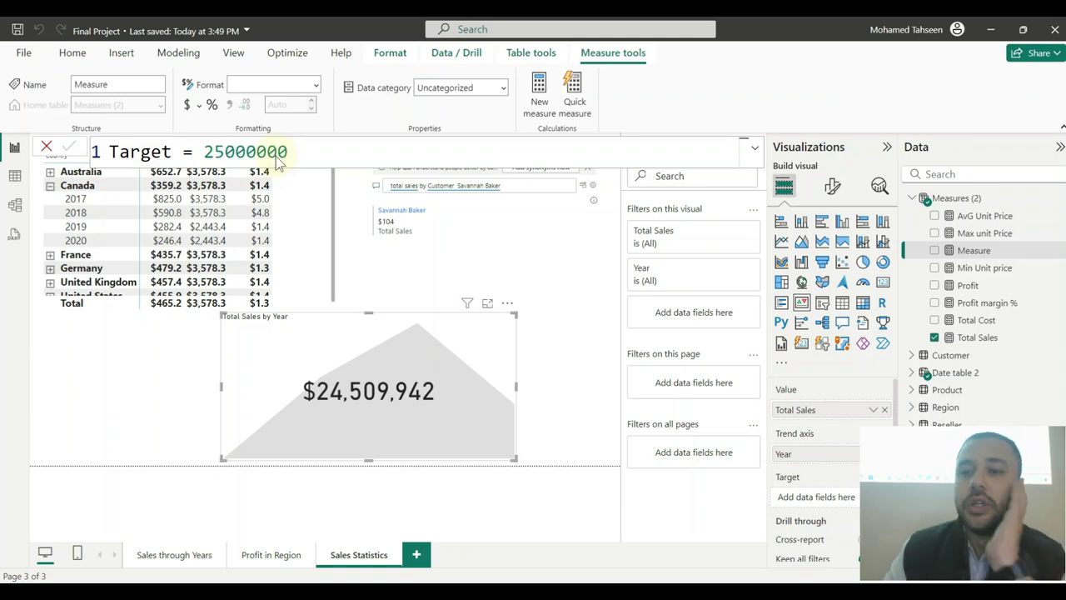
pyautogui.press('Return')
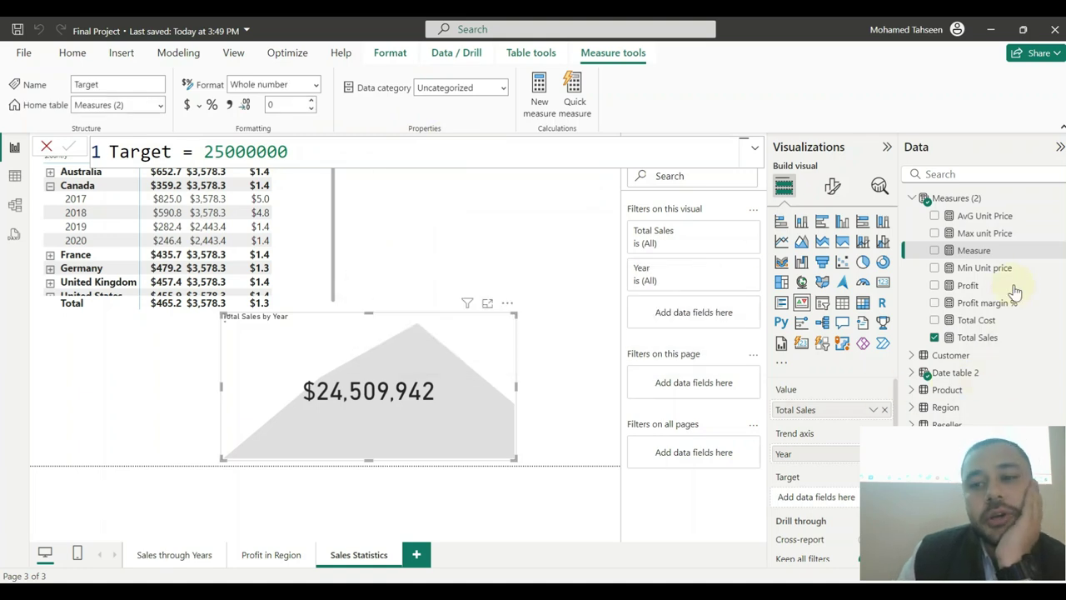
pyautogui.moveTo(1000, 310); pyautogui.dragTo(816, 499)
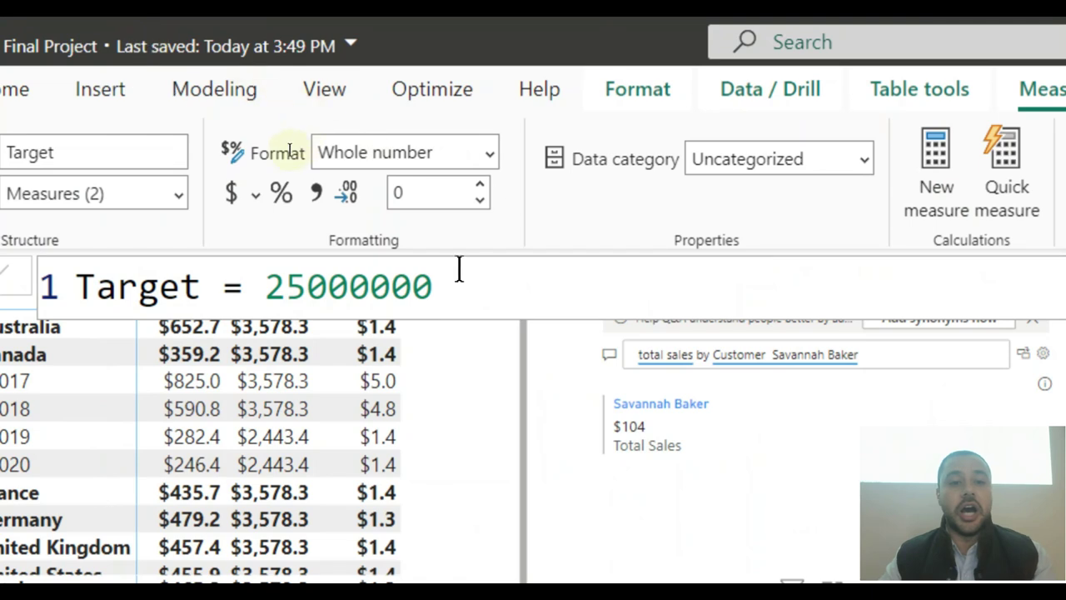
# - Change the Target measure's formula value to 24000000
pyautogui.doubleClick(377, 291)
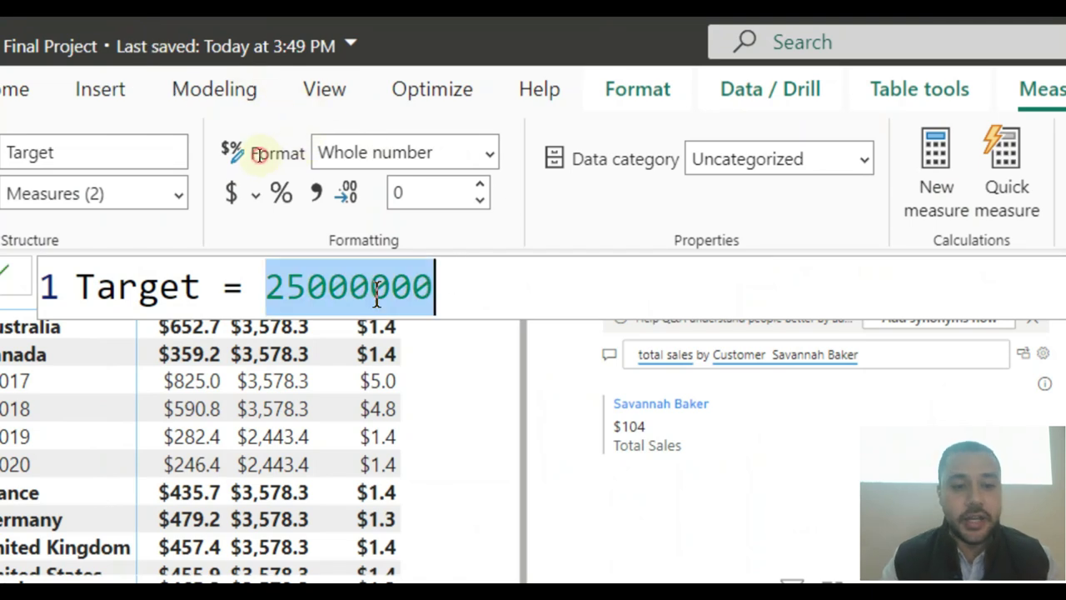
pyautogui.click(308, 287)
pyautogui.press('BackSpace')
pyautogui.write('4')
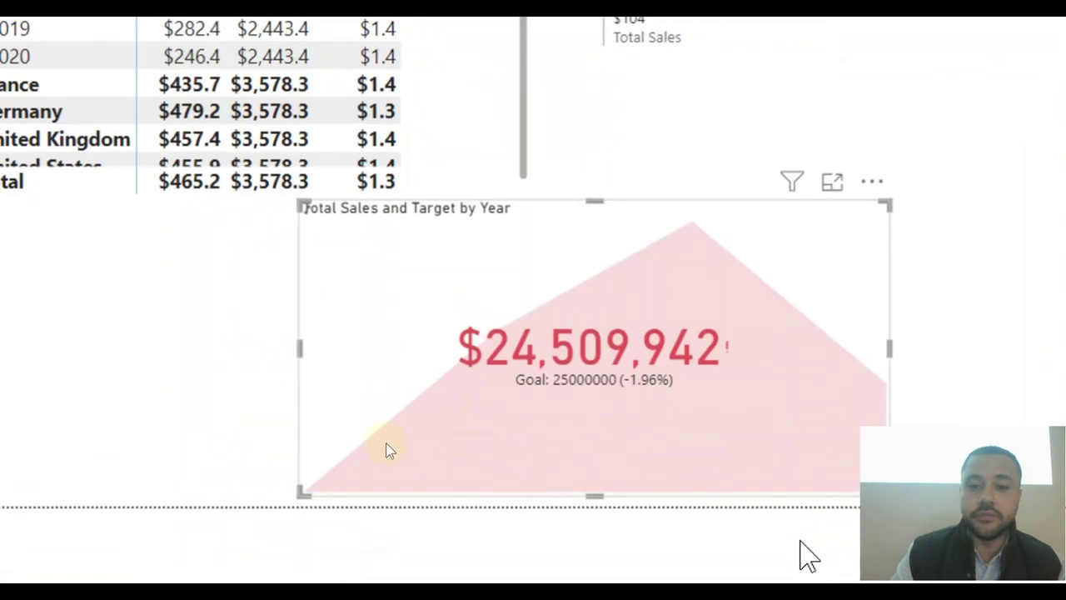
pyautogui.press('Return')
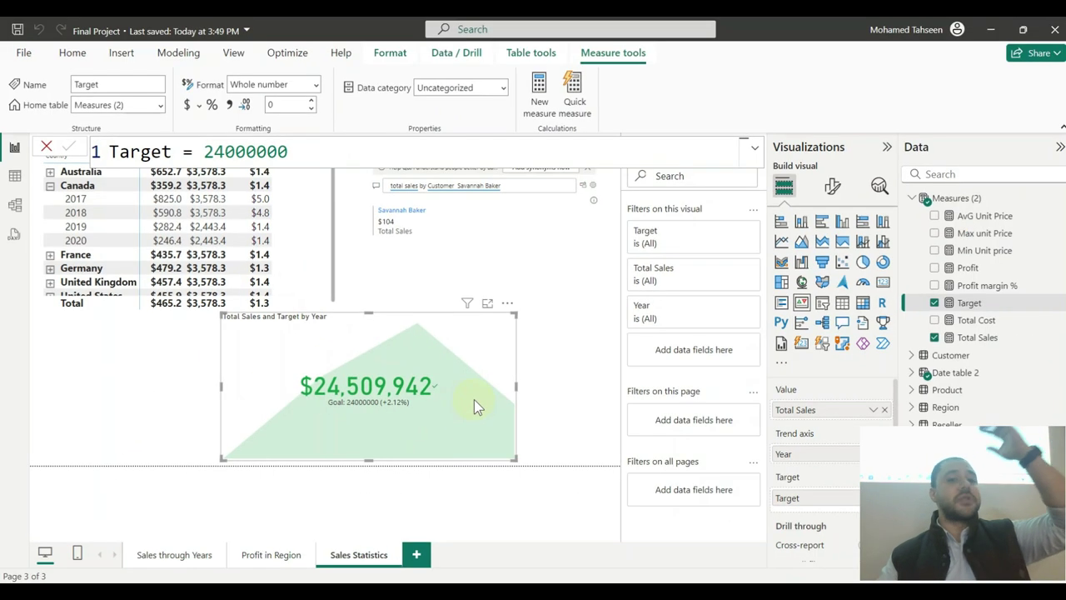
# - Delete the KPI visual and place a new blank KPI below the Q&A visual, partly over the matrix's lower edge
pyautogui.click(419, 379)
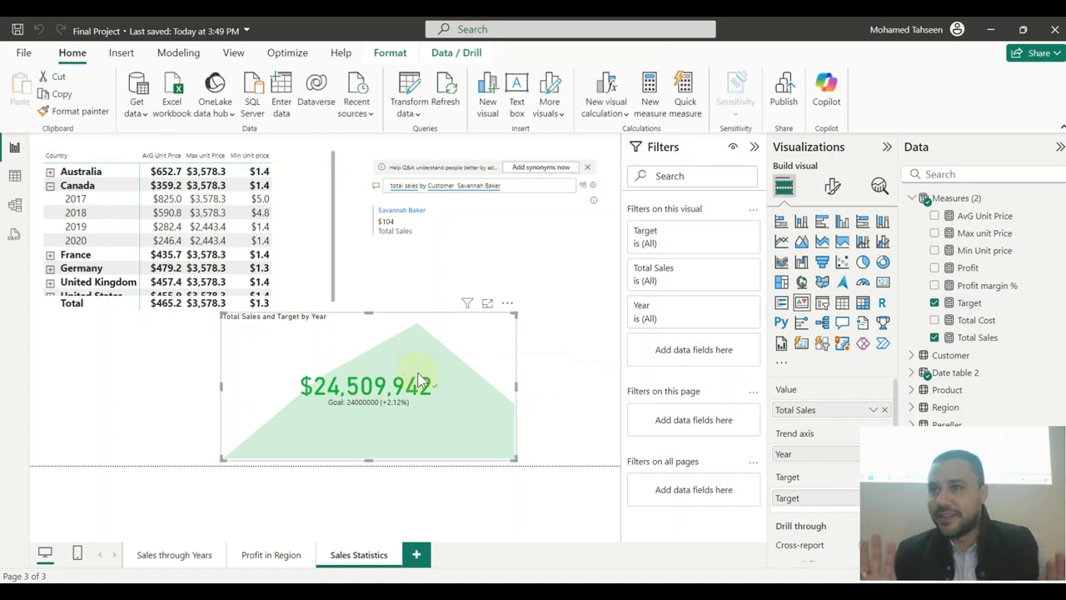
pyautogui.press('Delete')
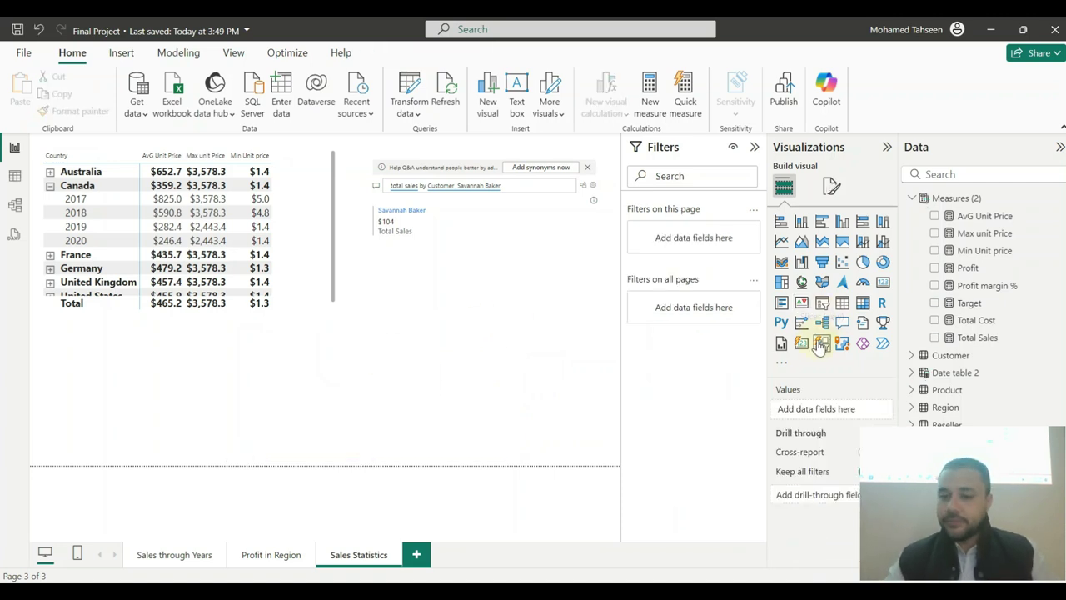
pyautogui.click(801, 303)
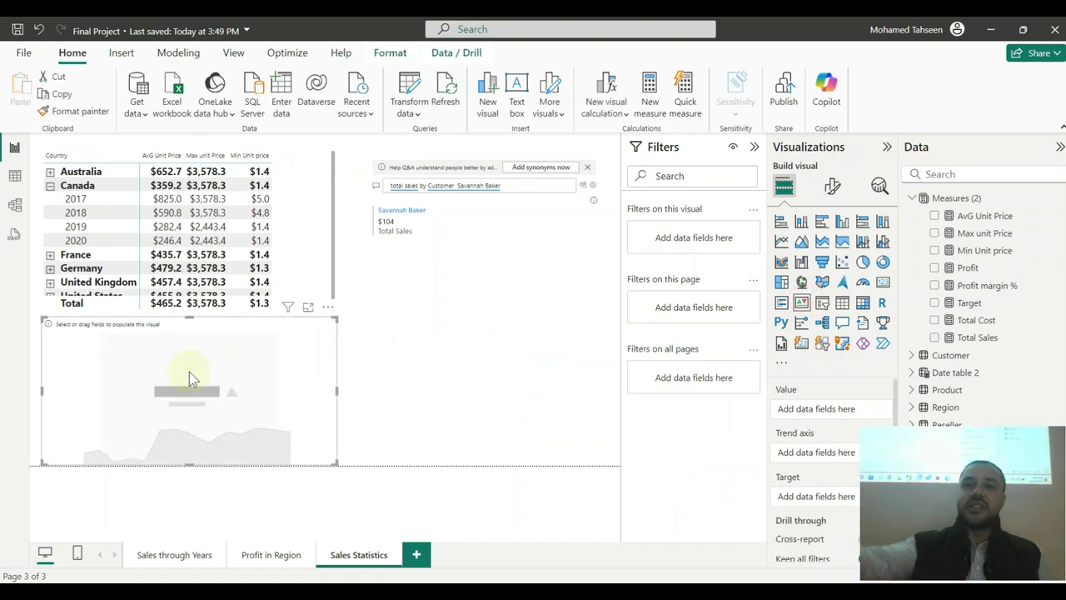
pyautogui.moveTo(149, 397); pyautogui.dragTo(301, 331)
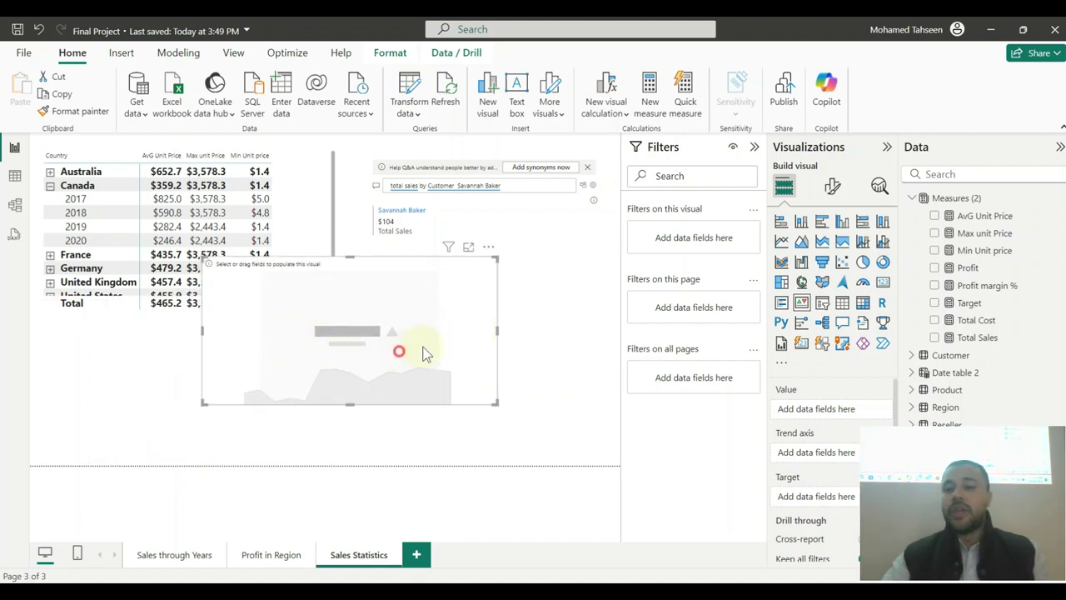
pyautogui.moveTo(423, 353); pyautogui.dragTo(452, 346)
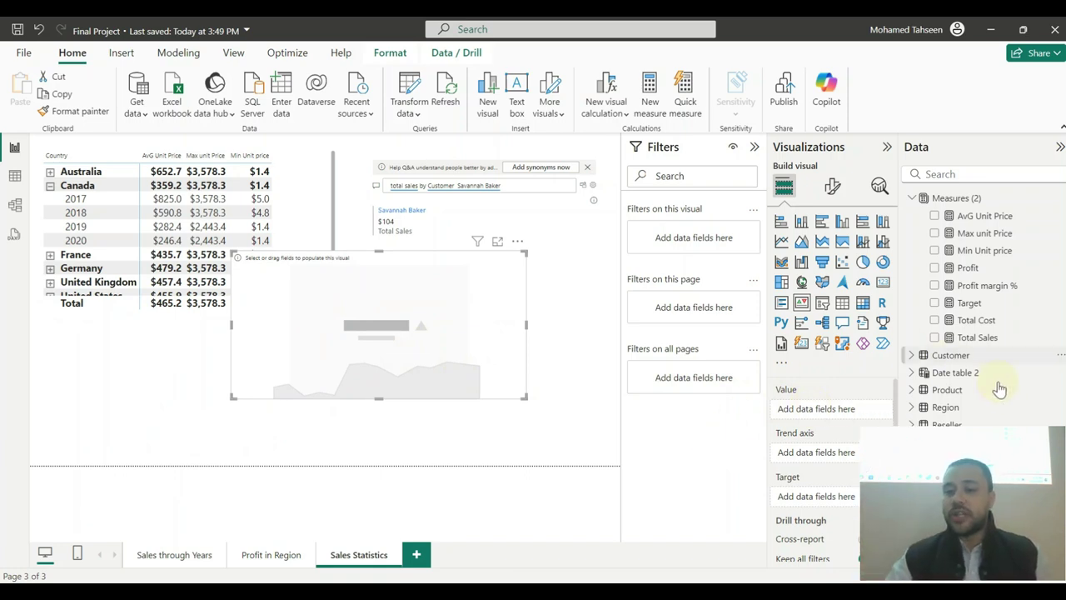
# - Assign Total Sales as the new KPI's value and Year from Date table 2 as its trend axis
pyautogui.moveTo(992, 344); pyautogui.dragTo(824, 410)
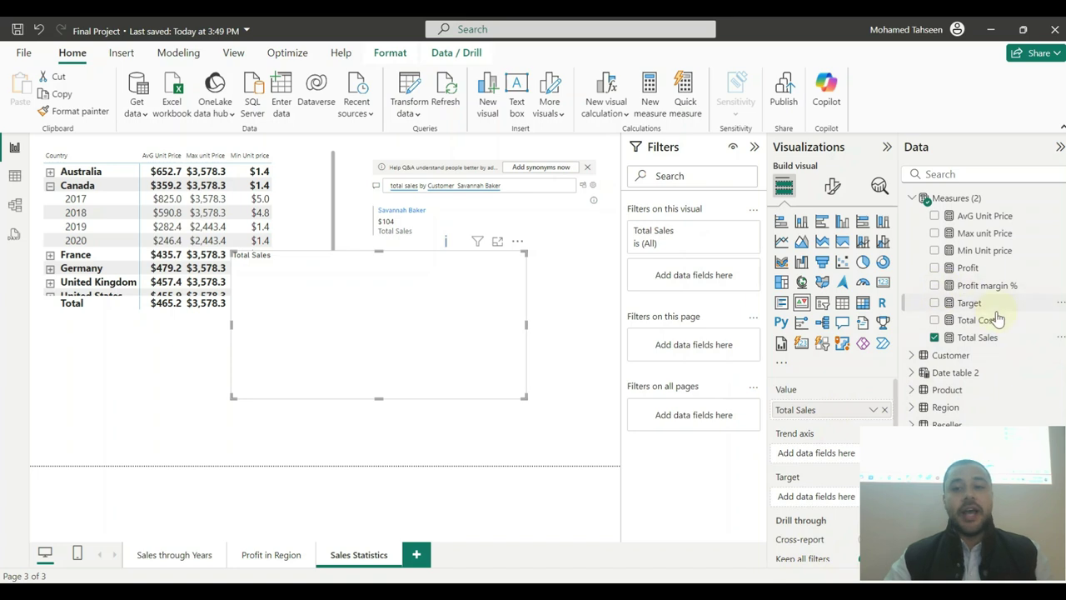
pyautogui.click(911, 197)
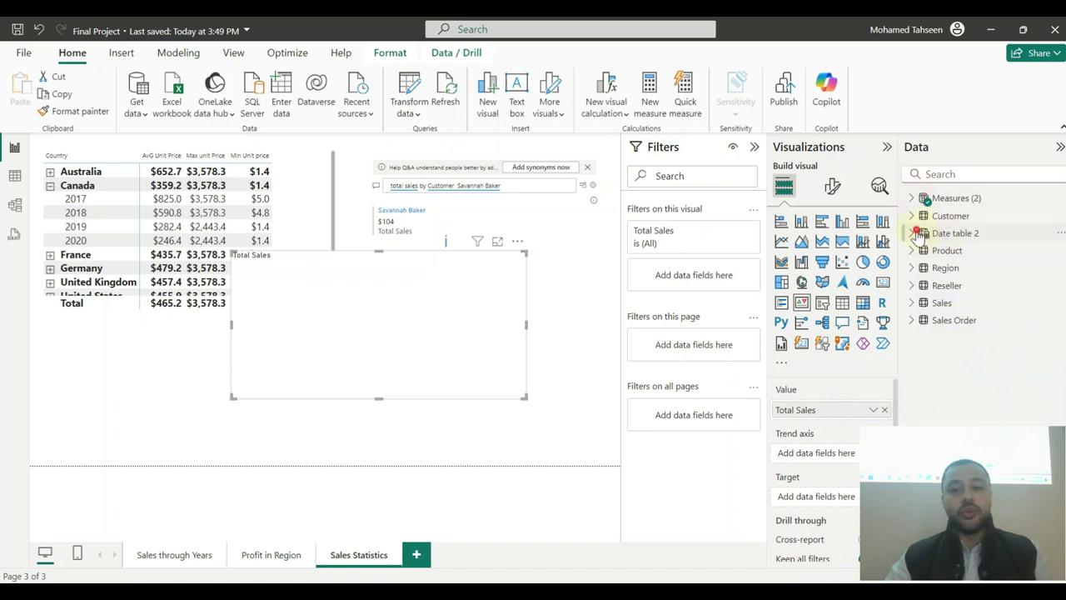
pyautogui.click(913, 233)
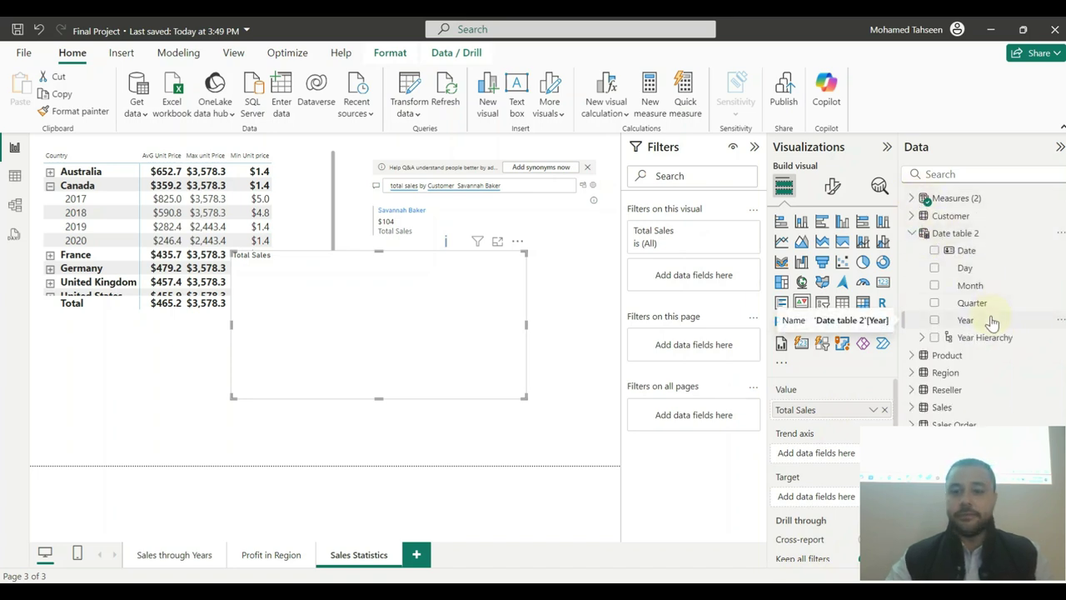
pyautogui.moveTo(991, 323); pyautogui.dragTo(845, 457)
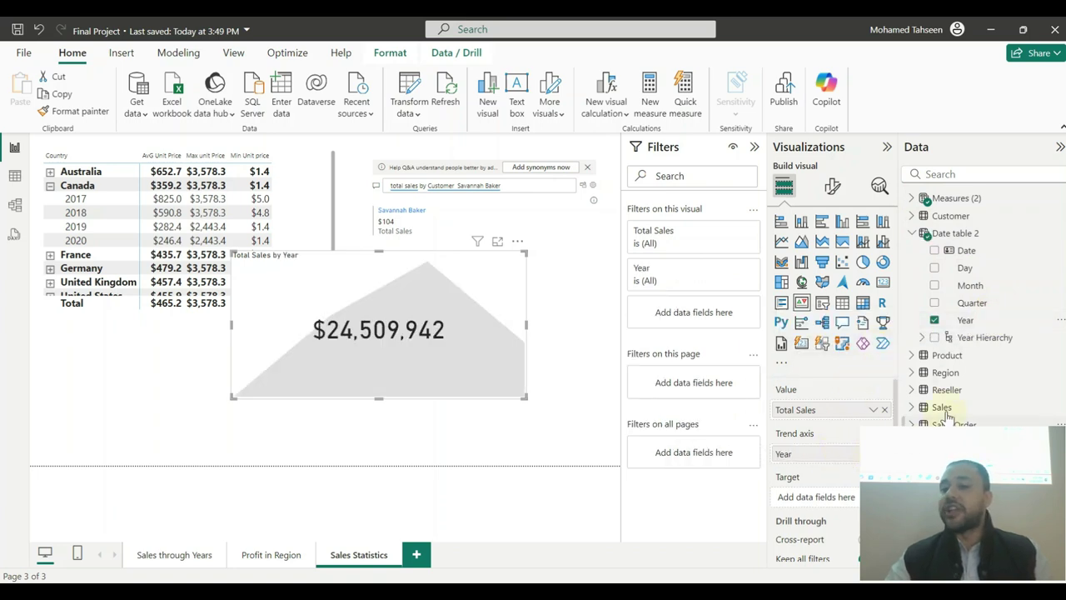
pyautogui.click(910, 237)
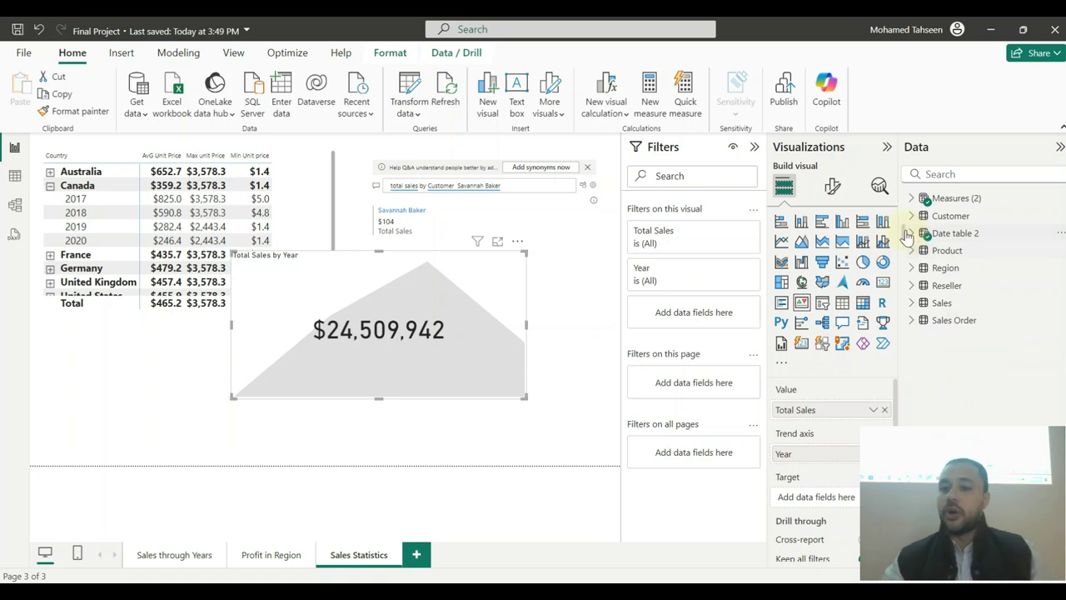
# - Assign the Target measure as the KPI's target and move the visual slightly down the page
pyautogui.click(912, 198)
pyautogui.moveTo(970, 304); pyautogui.dragTo(811, 497)
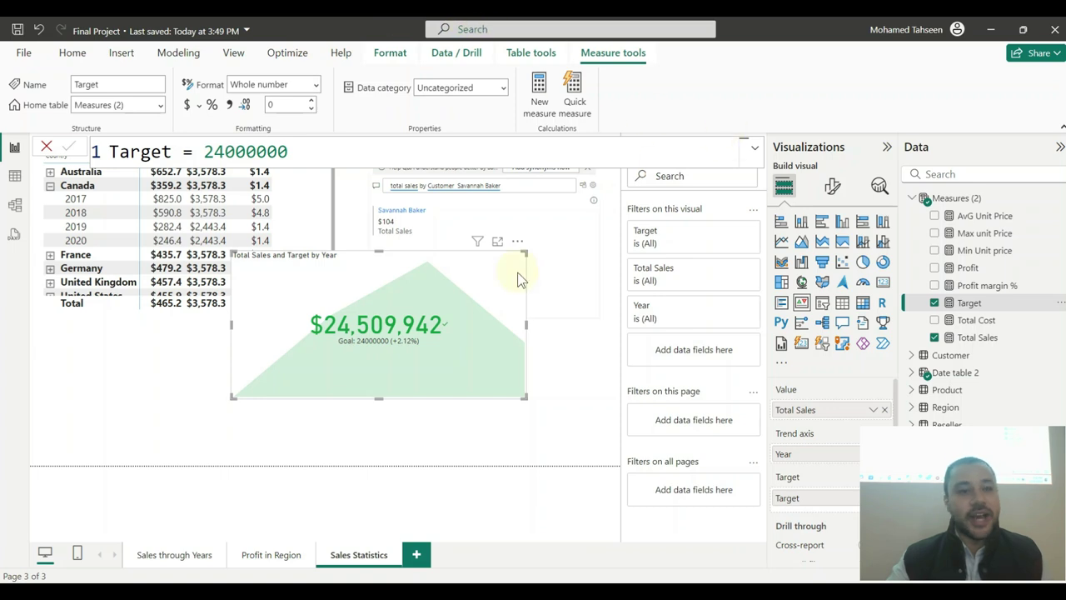
pyautogui.moveTo(471, 314); pyautogui.dragTo(464, 343)
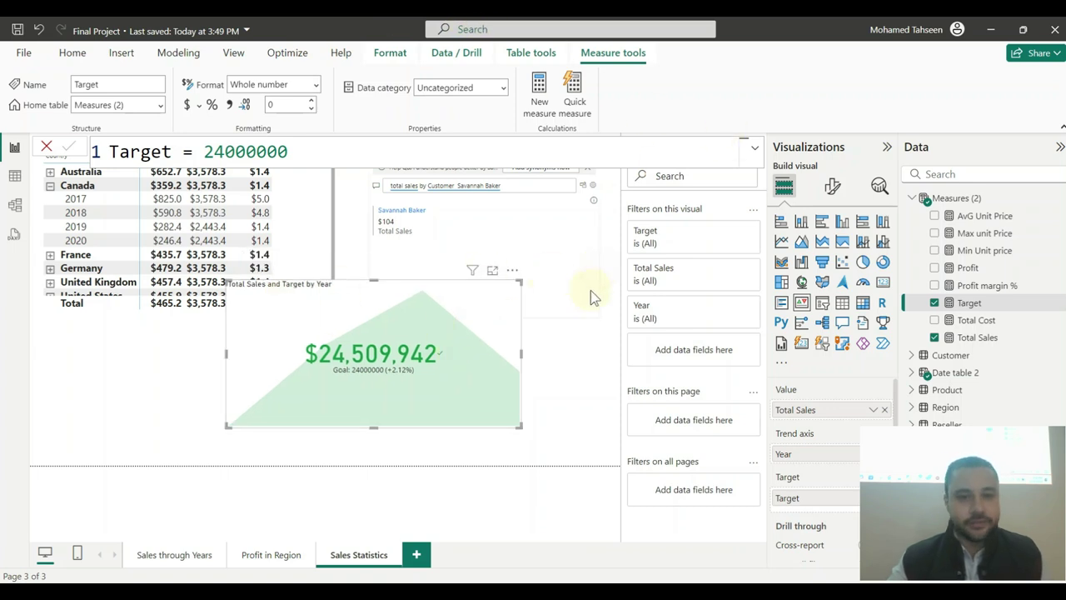
pyautogui.click(583, 374)
# - Delete the Q&A visual and place a blank slicer in its spot beside the matrix
pyautogui.click(541, 238)
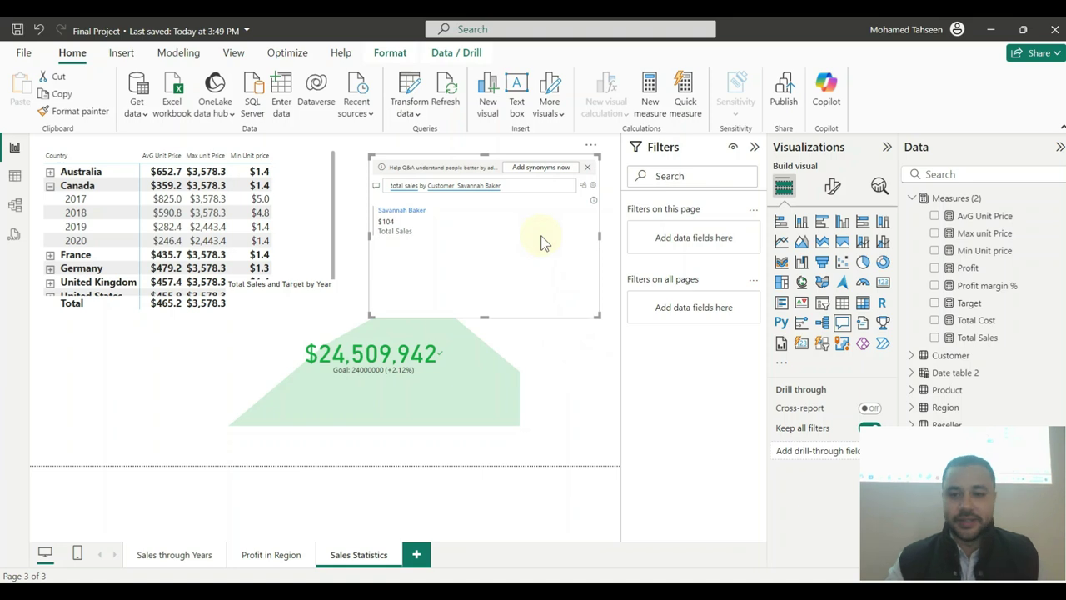
pyautogui.press('Delete')
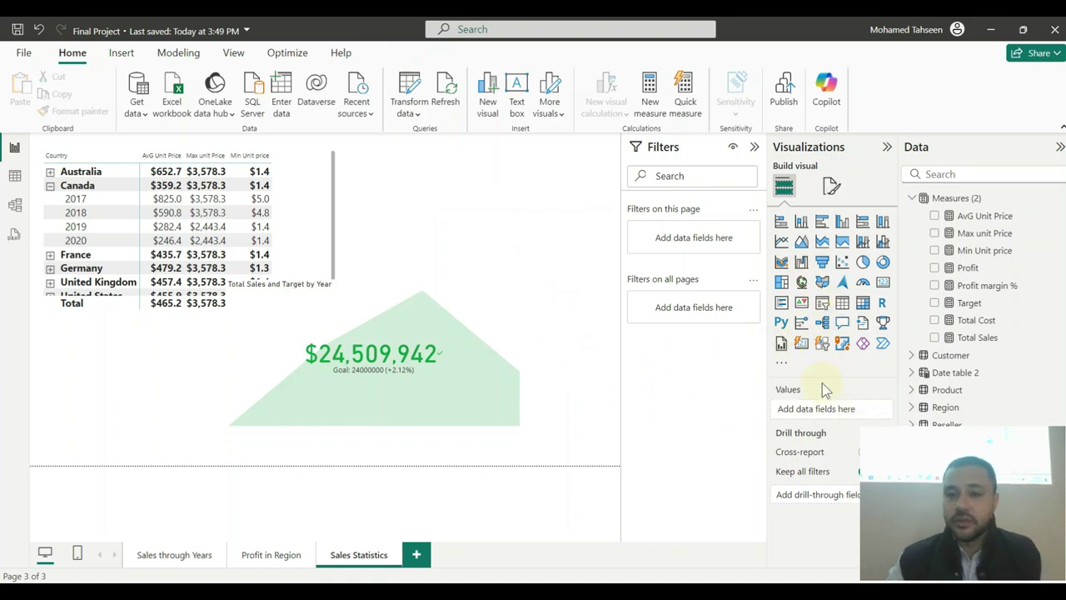
pyautogui.click(822, 305)
pyautogui.moveTo(185, 364); pyautogui.dragTo(570, 198)
# - Add Year from Date table 2 to the slicer as its field
pyautogui.click(446, 343)
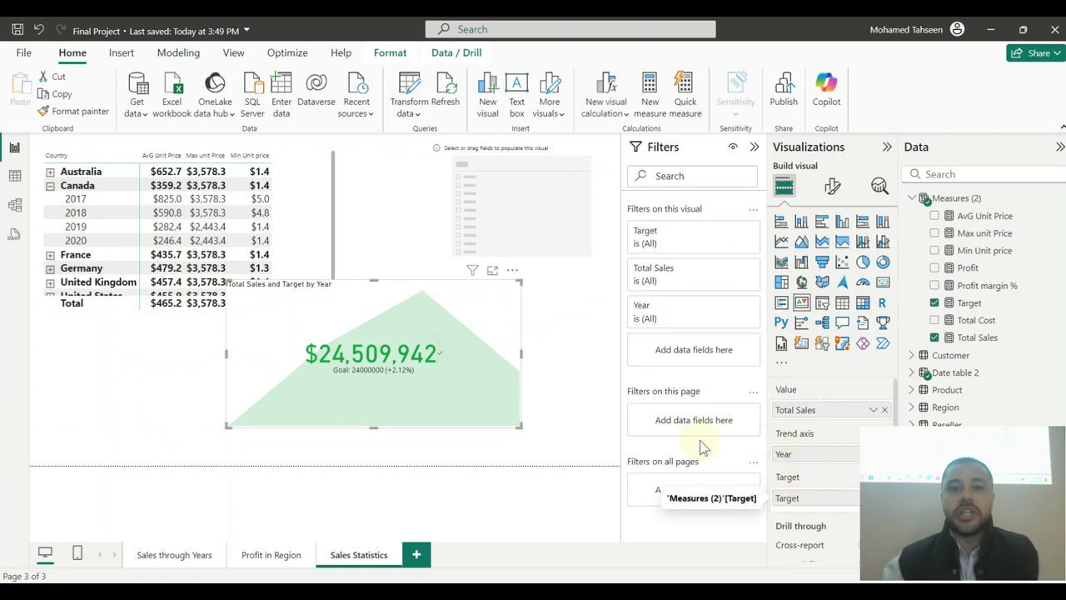
pyautogui.click(548, 213)
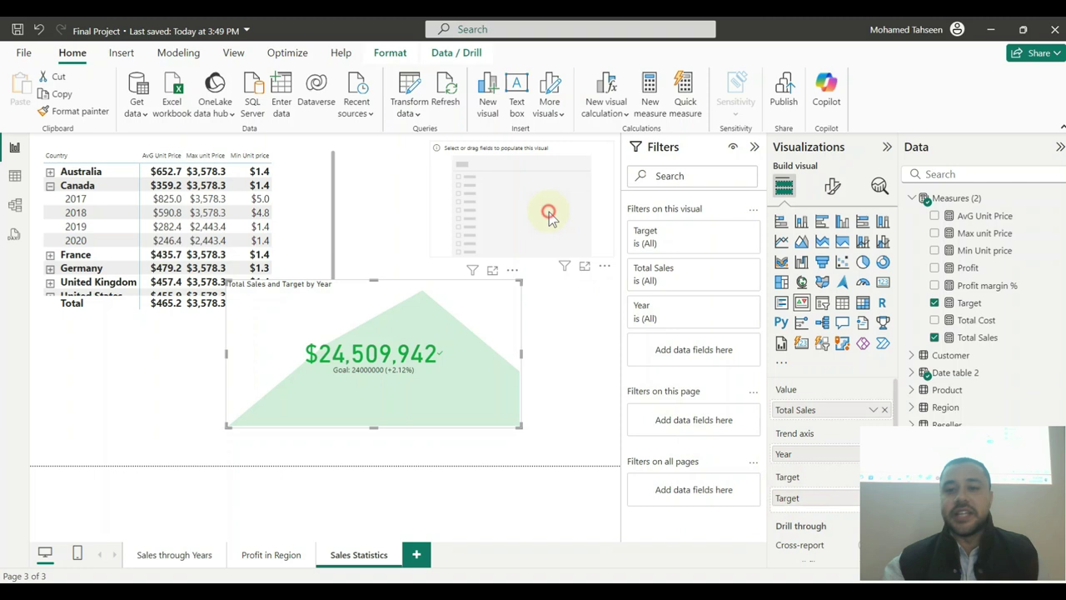
pyautogui.click(912, 197)
pyautogui.click(911, 233)
pyautogui.moveTo(971, 321); pyautogui.dragTo(533, 265)
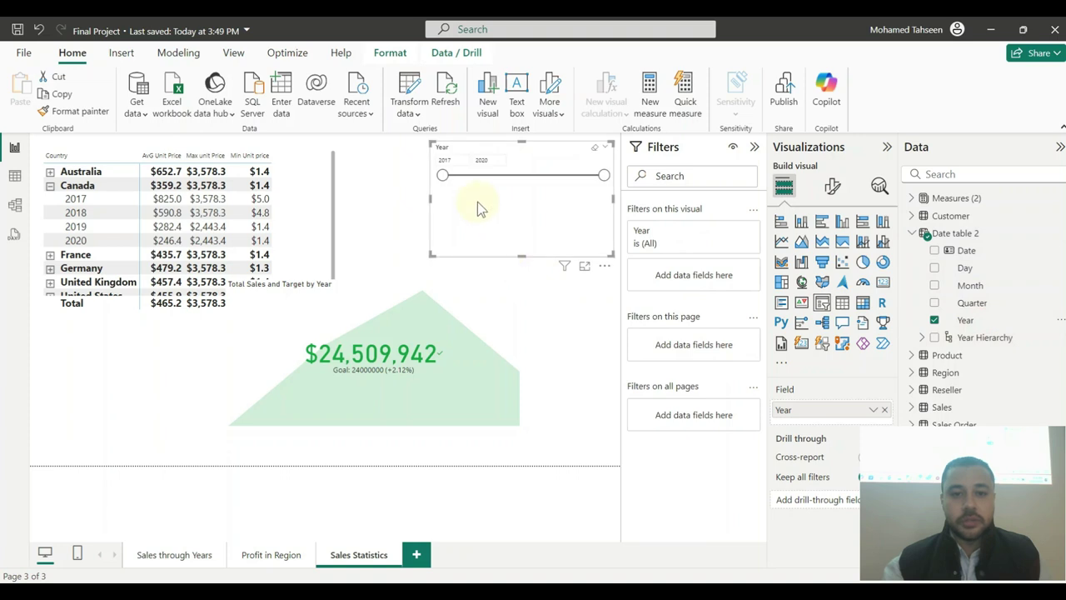
# - Narrow the Year slicer's range to 2017–2019, and further to 2017 only, to filter the KPI
pyautogui.moveTo(444, 176)
pyautogui.mouseDown()
pyautogui.moveTo(551, 176)
pyautogui.moveTo(442, 175)
pyautogui.mouseUp()
pyautogui.moveTo(604, 174); pyautogui.dragTo(549, 175)
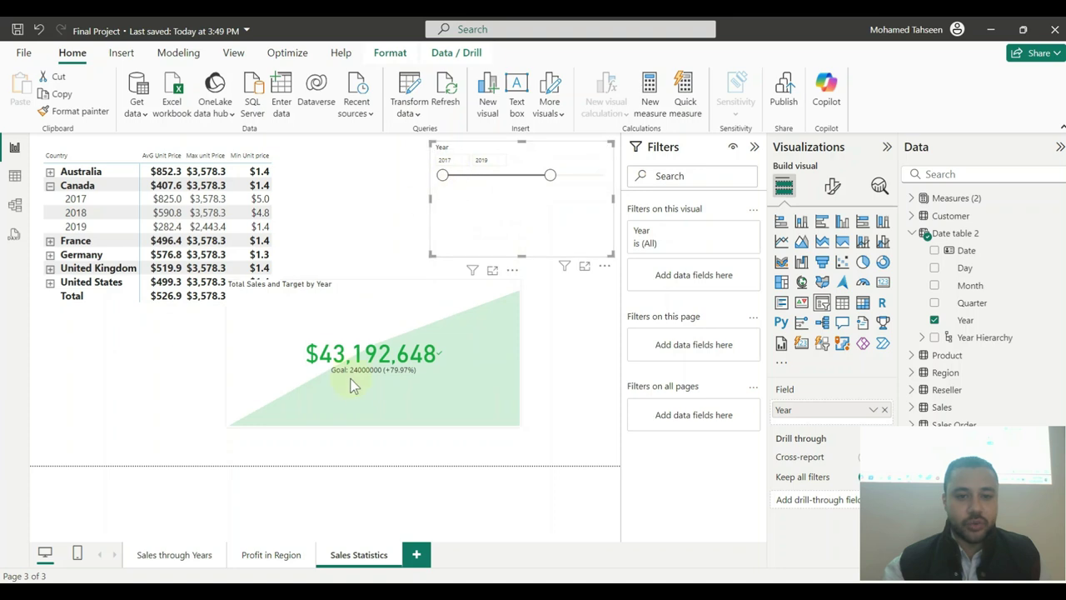
pyautogui.moveTo(550, 176); pyautogui.dragTo(442, 177)
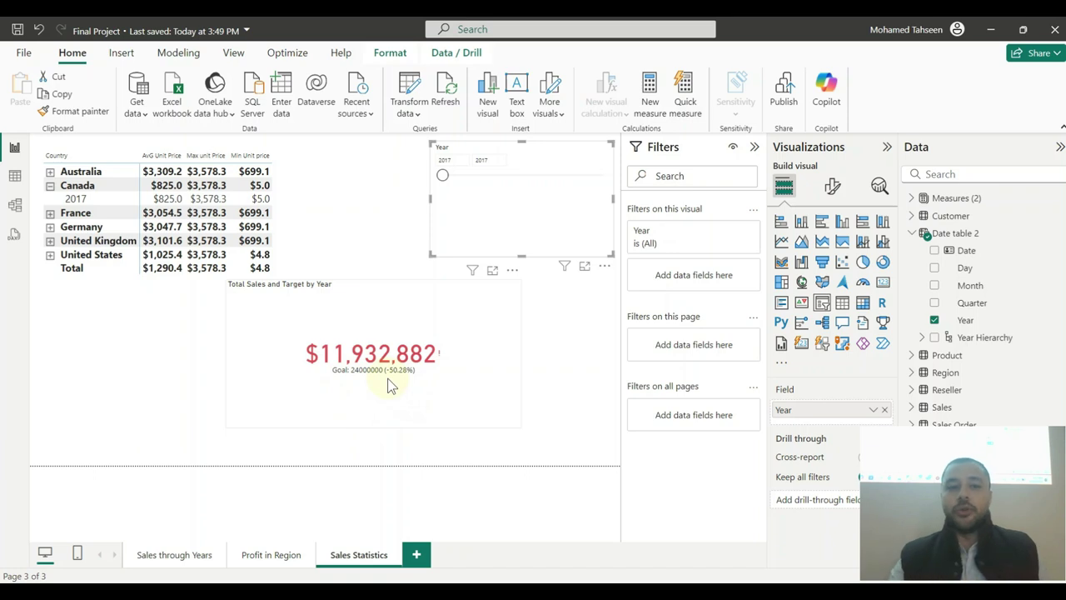
# - Collapse the Measures (2), Customer and Sales tables in Table view's field list, and return to the report
pyautogui.click(17, 175)
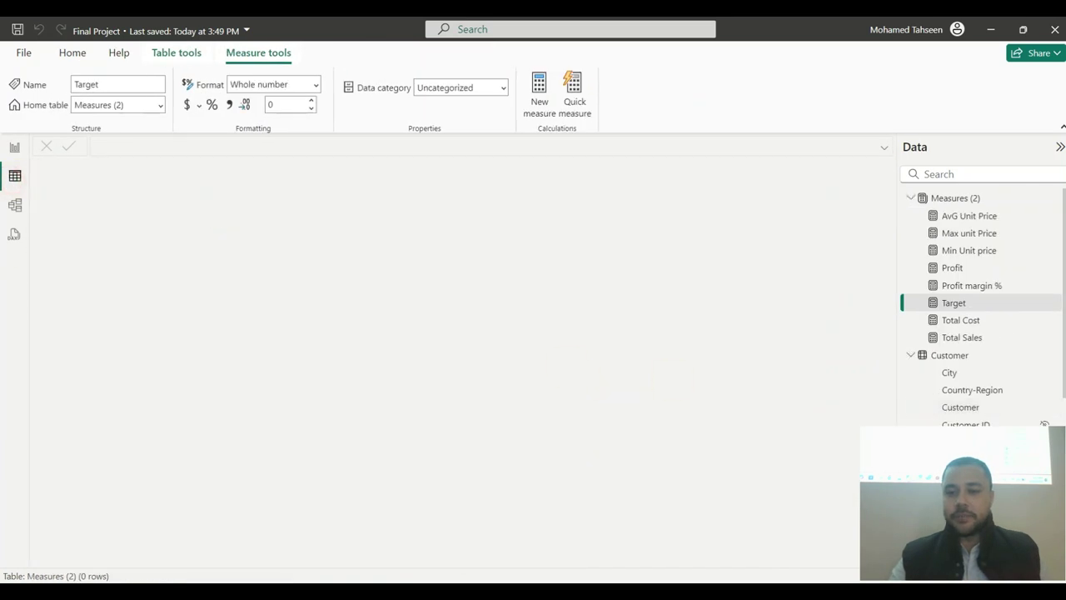
pyautogui.click(916, 200)
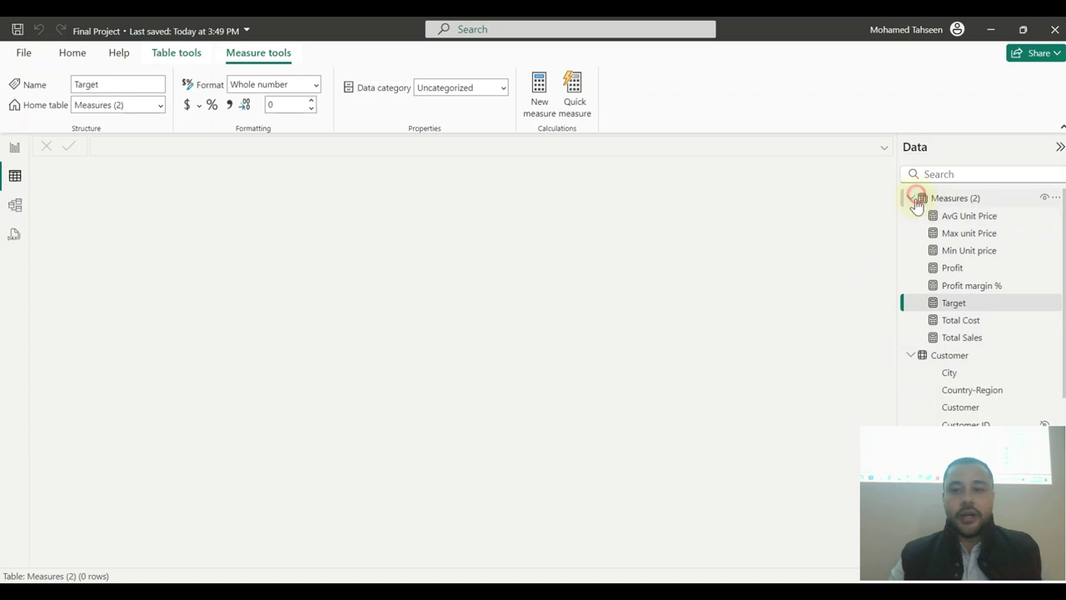
pyautogui.click(911, 198)
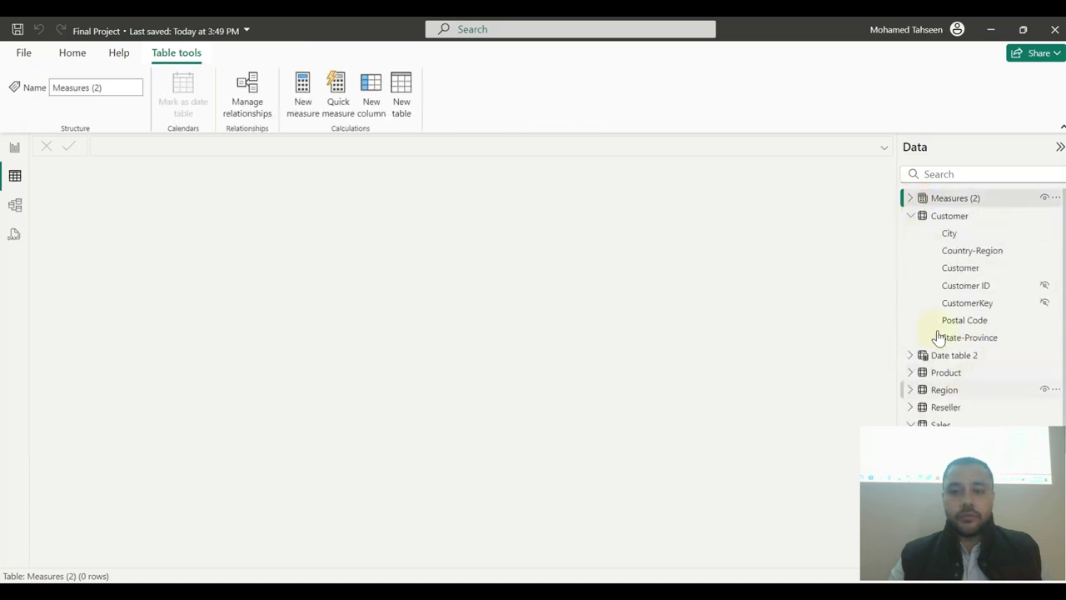
pyautogui.click(910, 198)
pyautogui.click(910, 198)
pyautogui.click(911, 216)
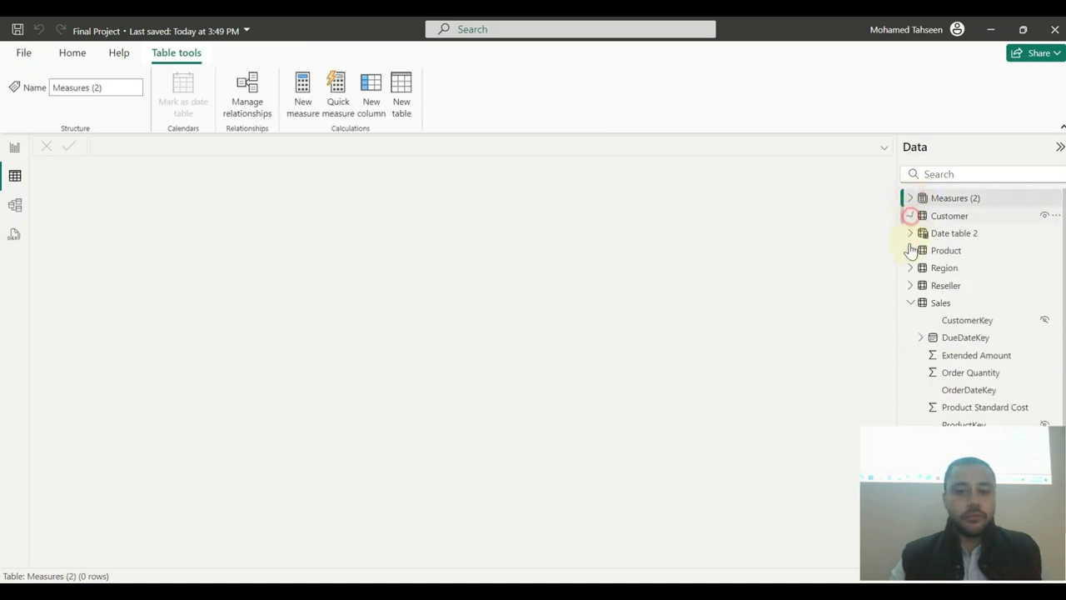
pyautogui.click(910, 302)
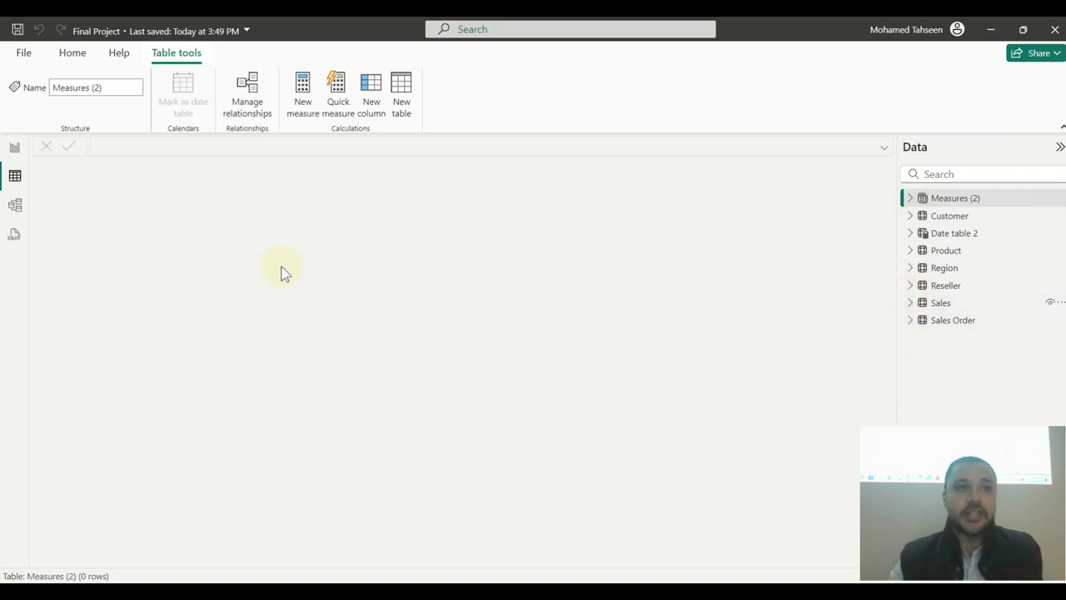
pyautogui.click(13, 148)
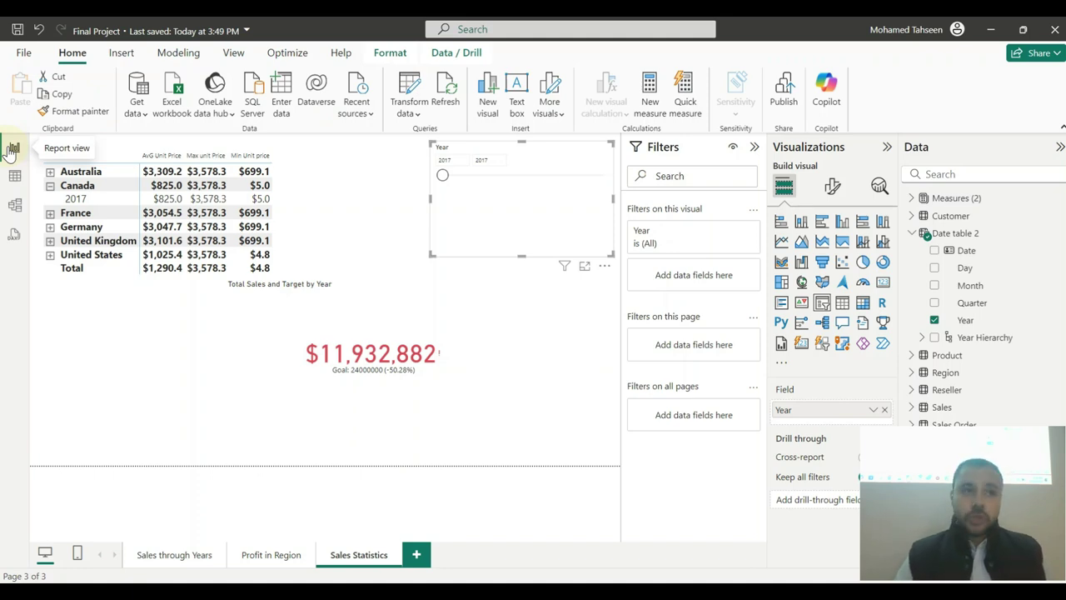
# - Remove the Target measure from the KPI's target and assign it there again
pyautogui.click(433, 395)
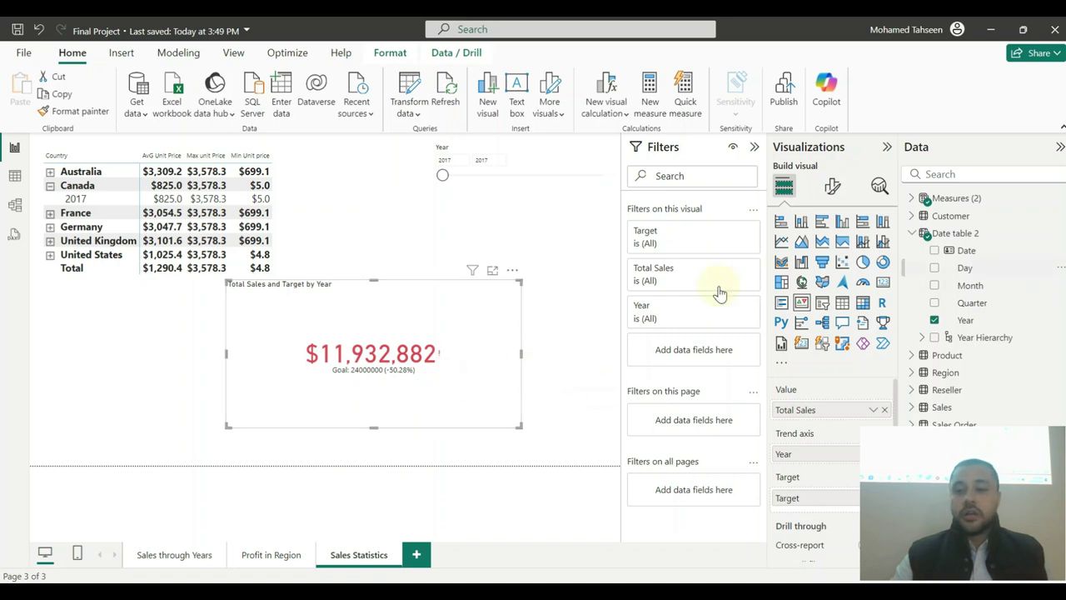
pyautogui.moveTo(787, 497); pyautogui.dragTo(714, 495)
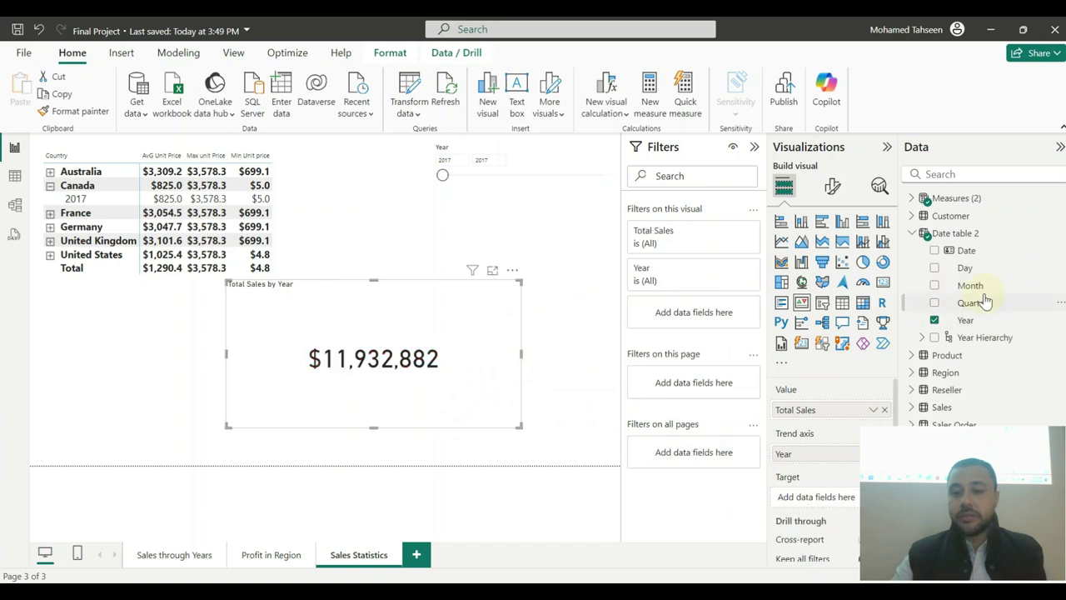
pyautogui.click(911, 198)
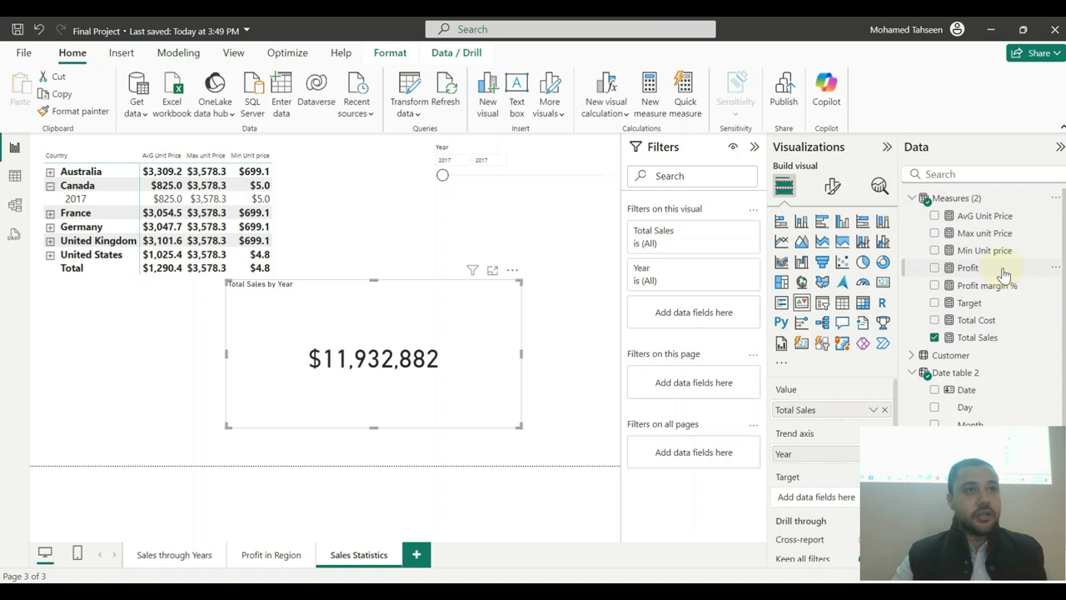
pyautogui.moveTo(999, 269); pyautogui.dragTo(992, 405)
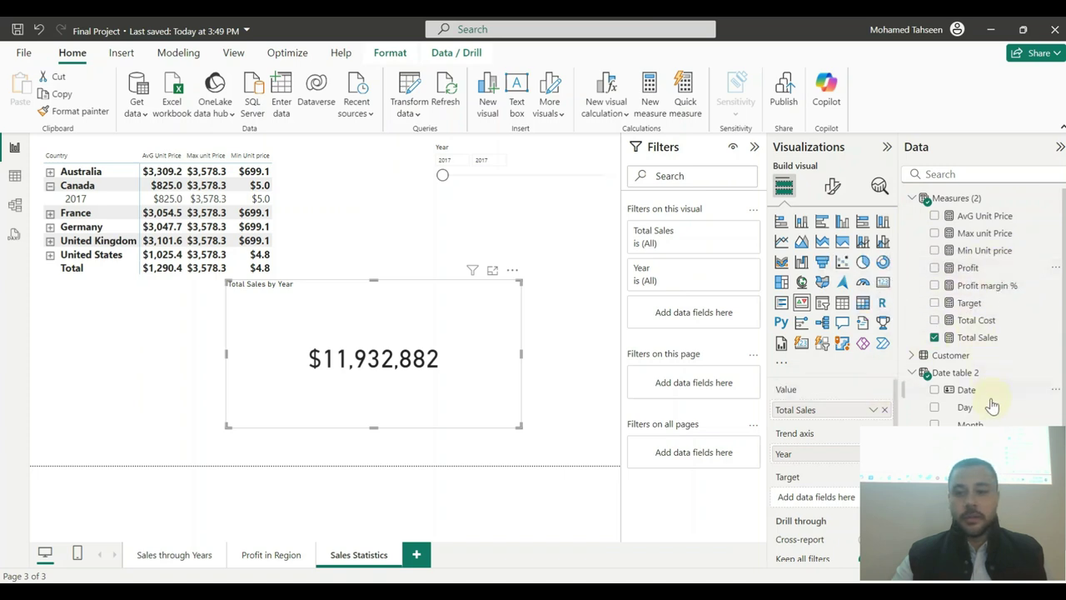
pyautogui.moveTo(973, 305); pyautogui.dragTo(799, 497)
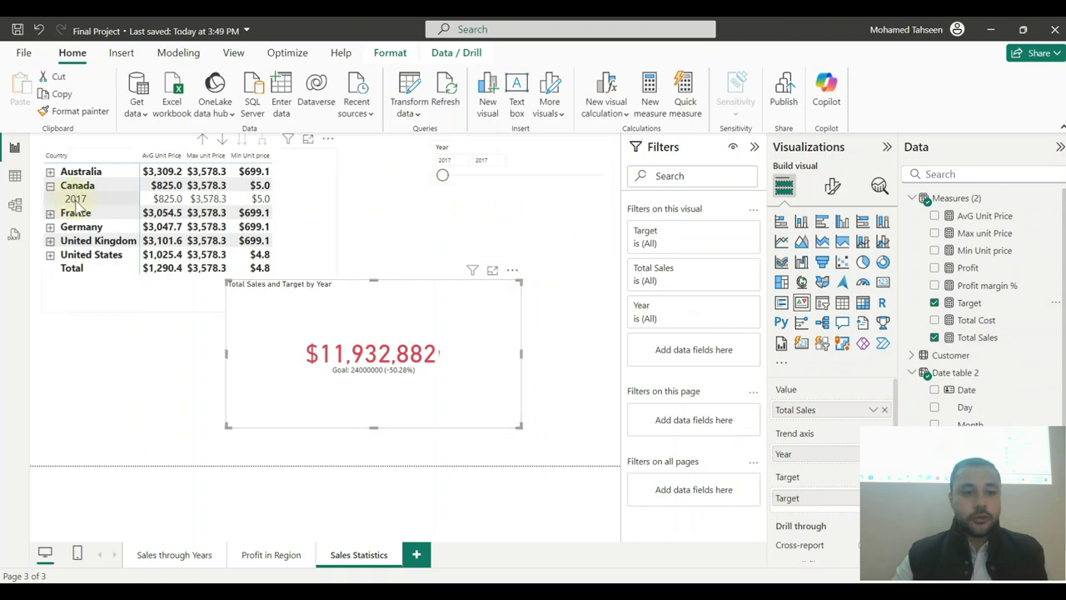
# - Cross-filter the KPI by Canada's 2017 row in the matrix
pyautogui.click(145, 292)
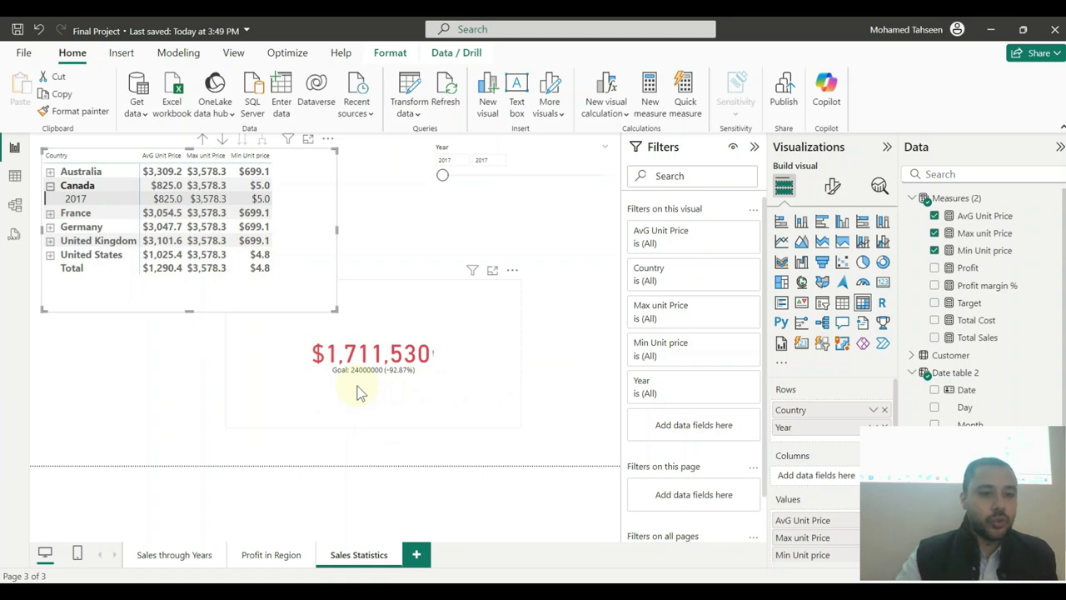
# - Look through the Sales table's rows in Table view and return to the Sales Statistics page
pyautogui.click(14, 176)
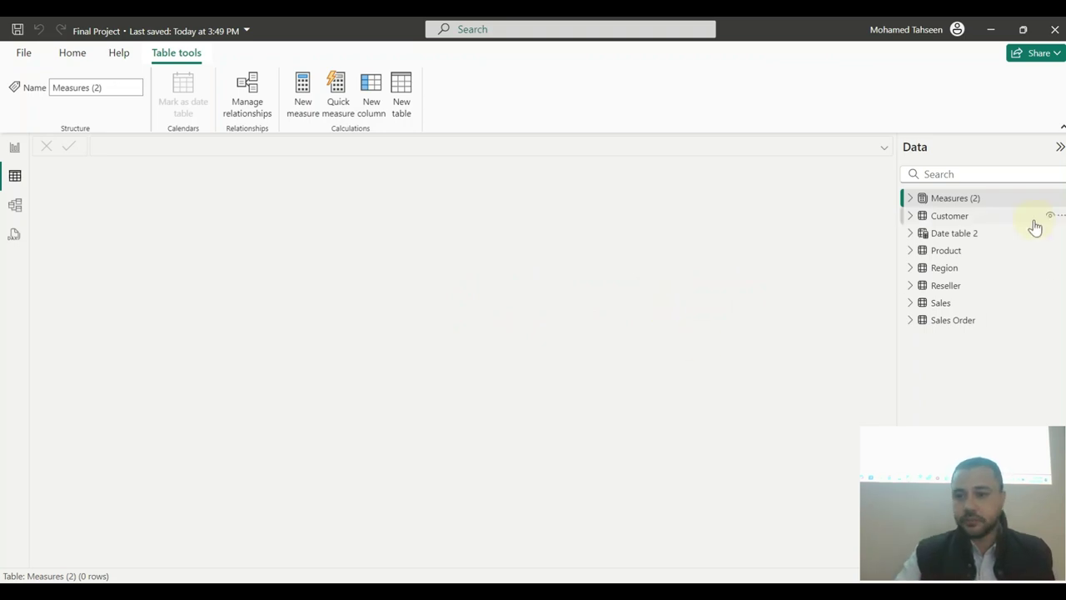
pyautogui.click(941, 303)
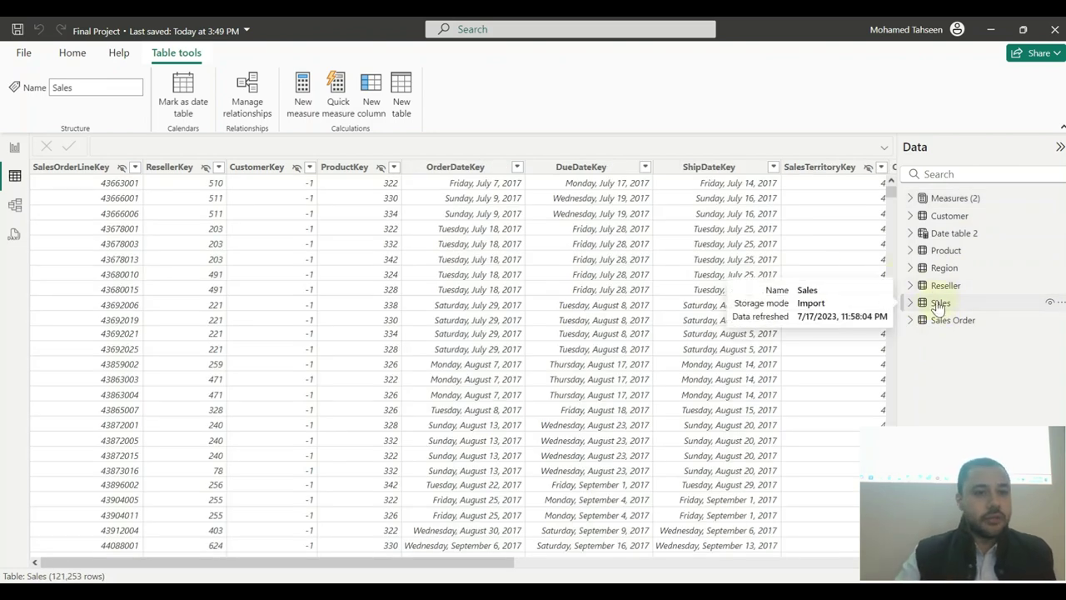
pyautogui.click(68, 55)
pyautogui.moveTo(936, 315)
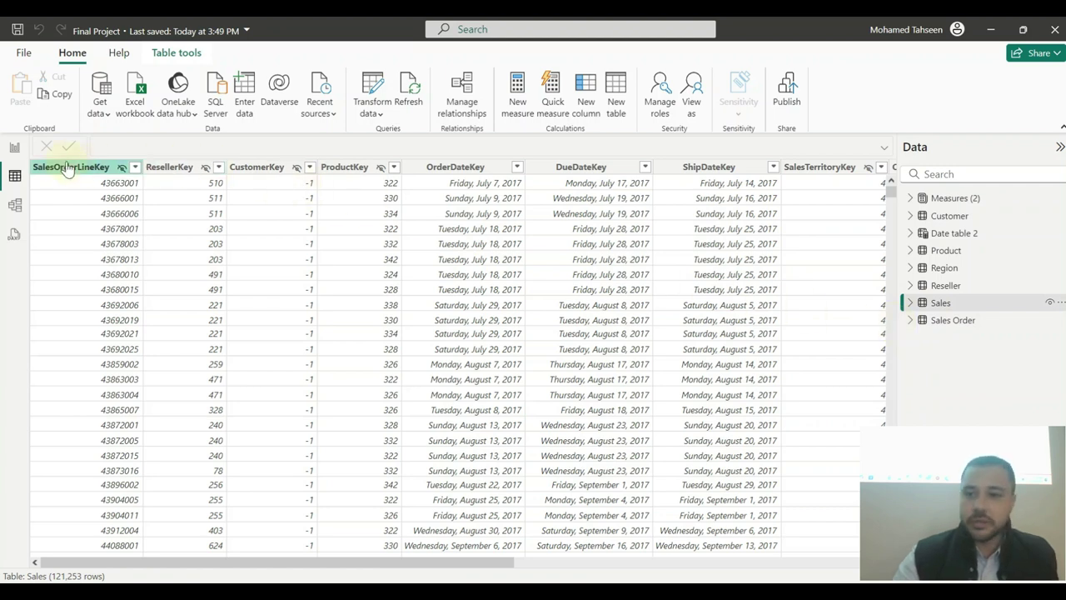
pyautogui.click(15, 147)
pyautogui.click(437, 298)
pyautogui.click(113, 341)
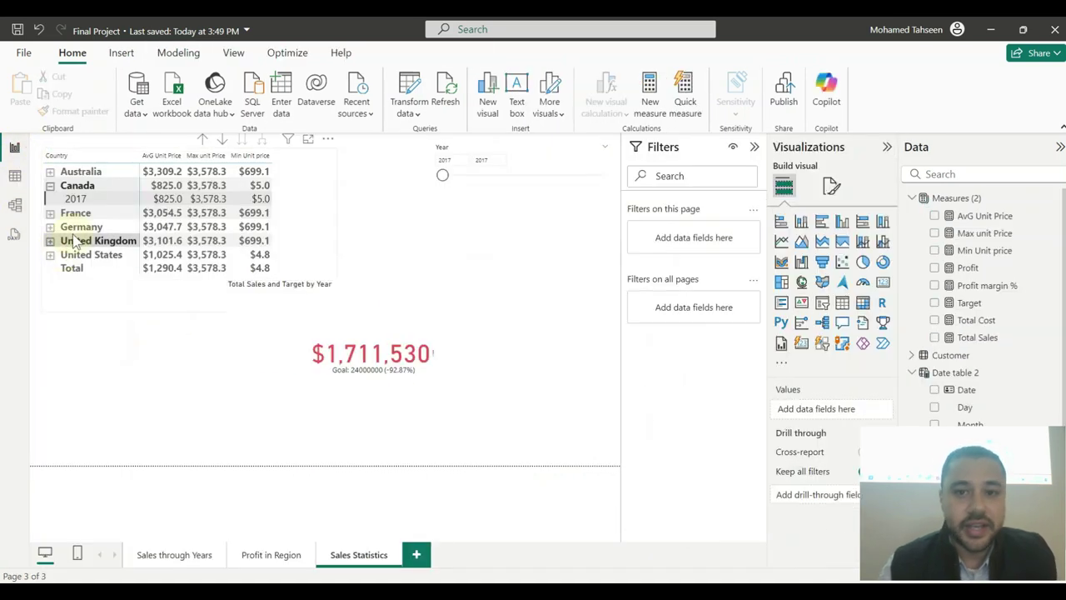
pyautogui.click(15, 204)
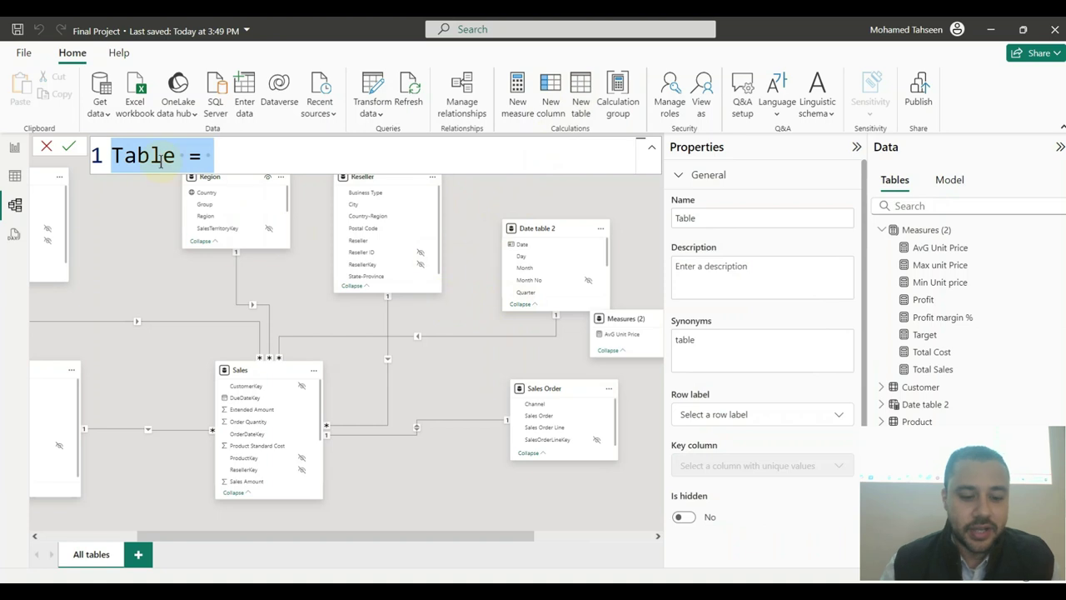
pyautogui.write('s')
pyautogui.press('BackSpace')
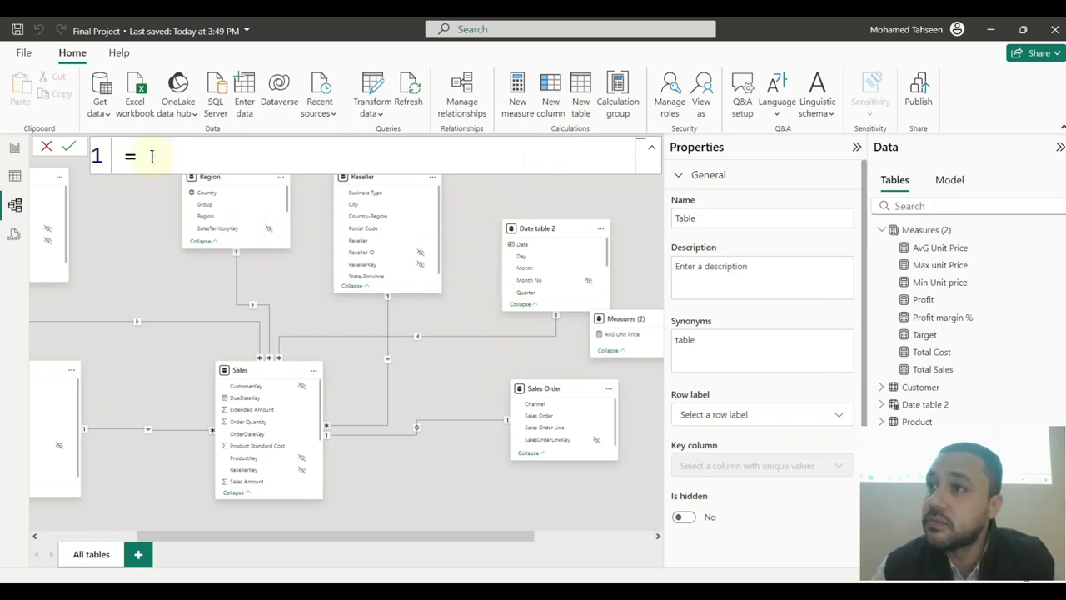
pyautogui.press('Escape')
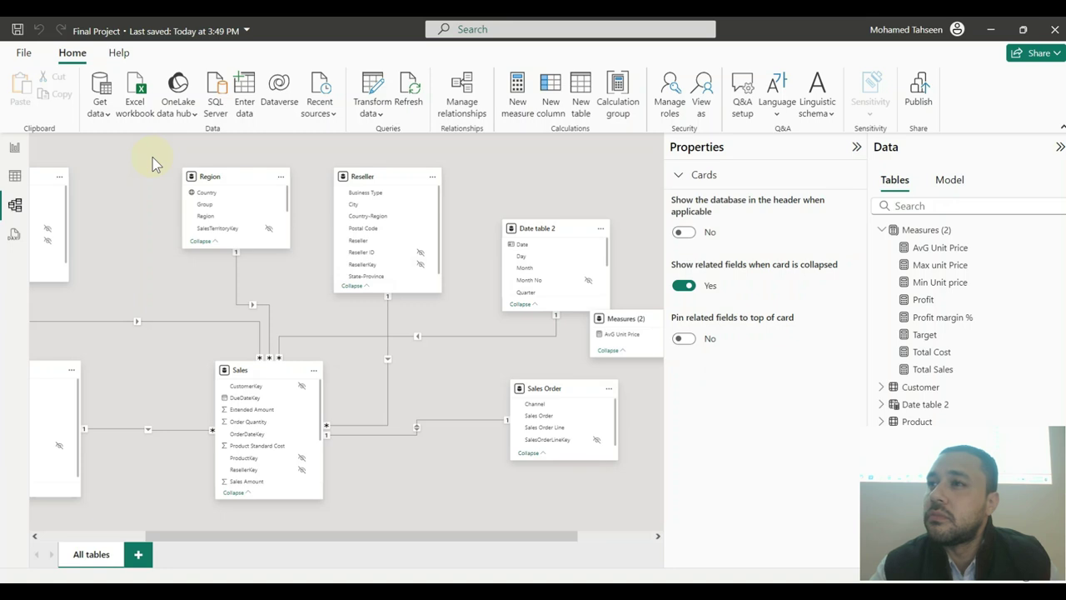
pyautogui.click(15, 140)
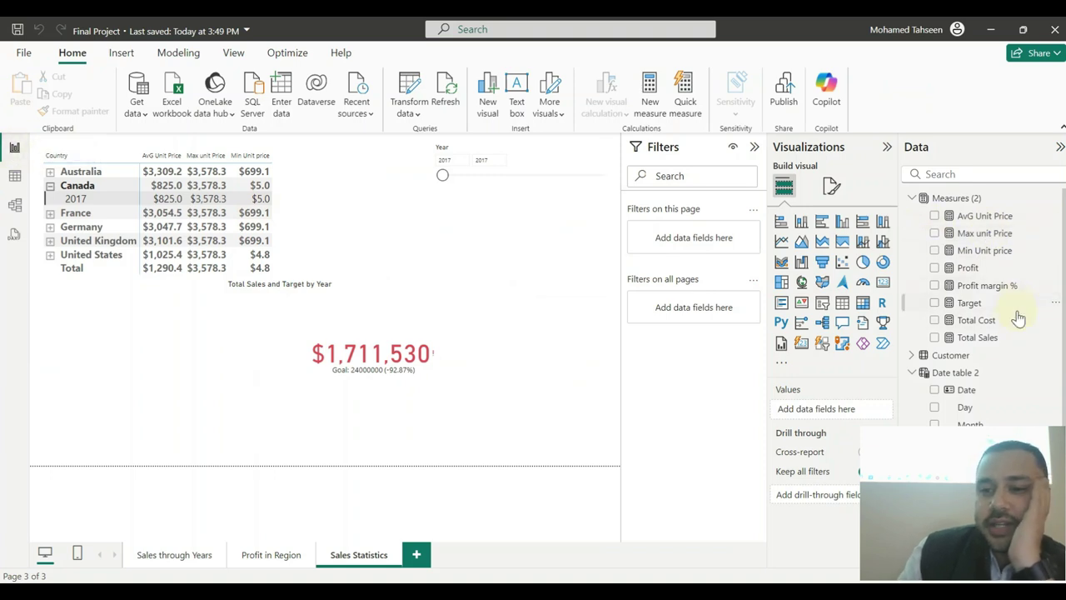
# - Check the DAX formula of the Total Sales measure
pyautogui.click(988, 340)
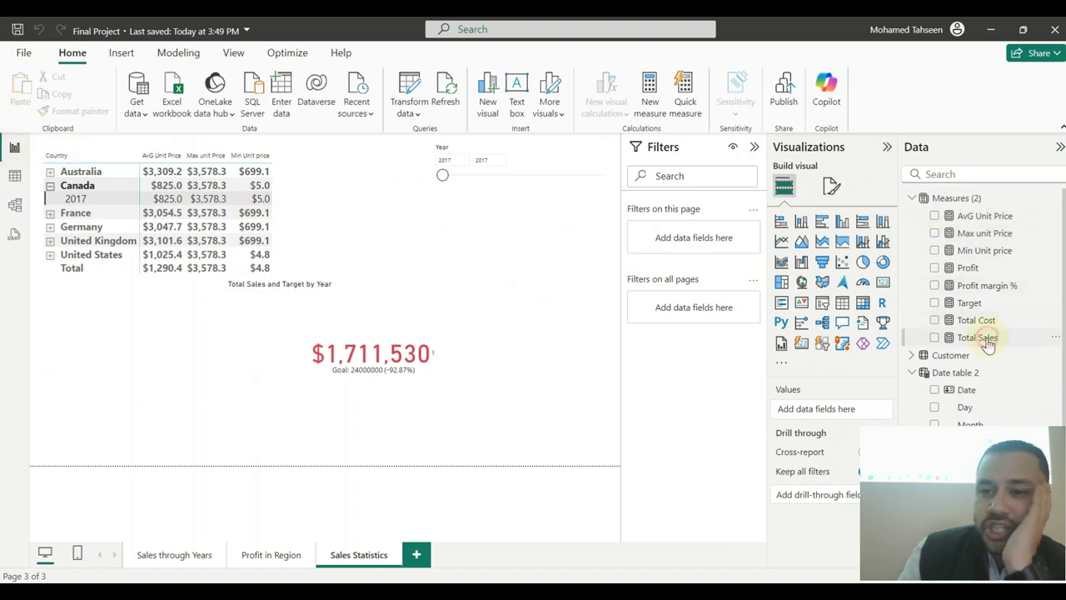
pyautogui.click(832, 187)
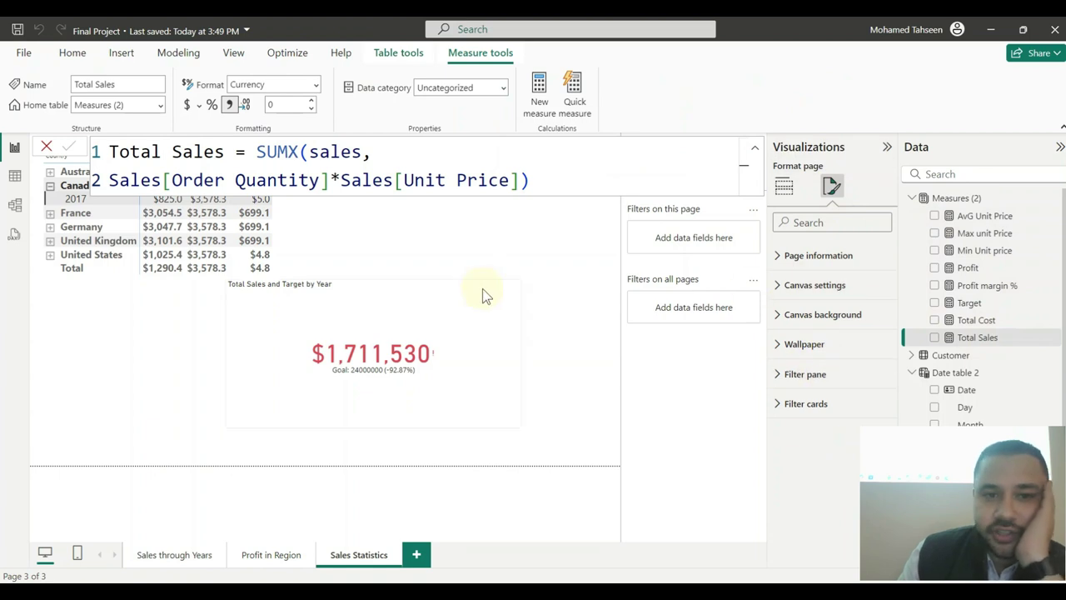
pyautogui.click(570, 354)
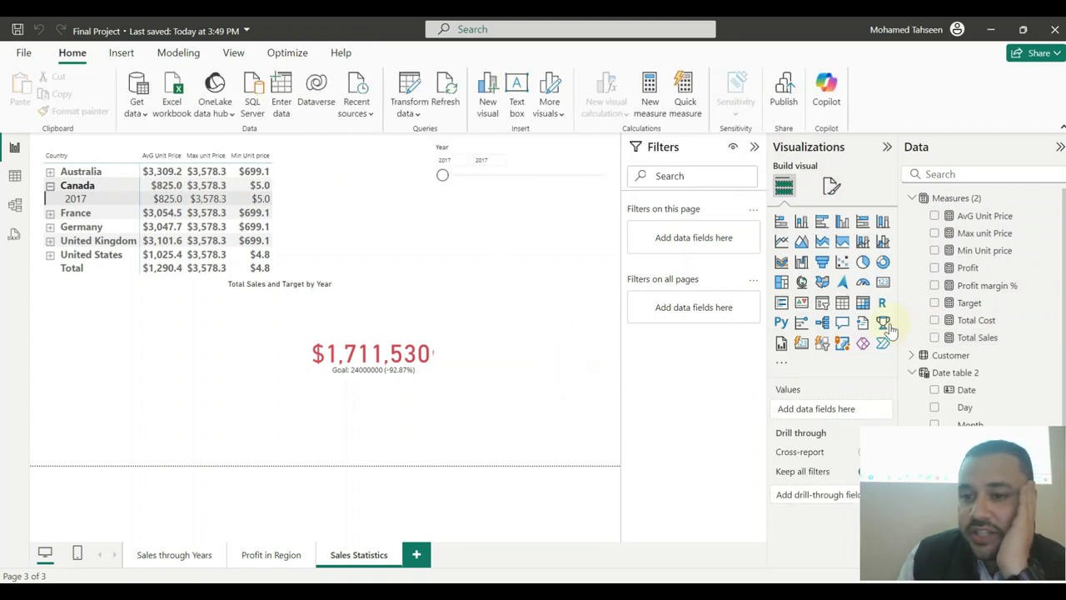
pyautogui.click(883, 283)
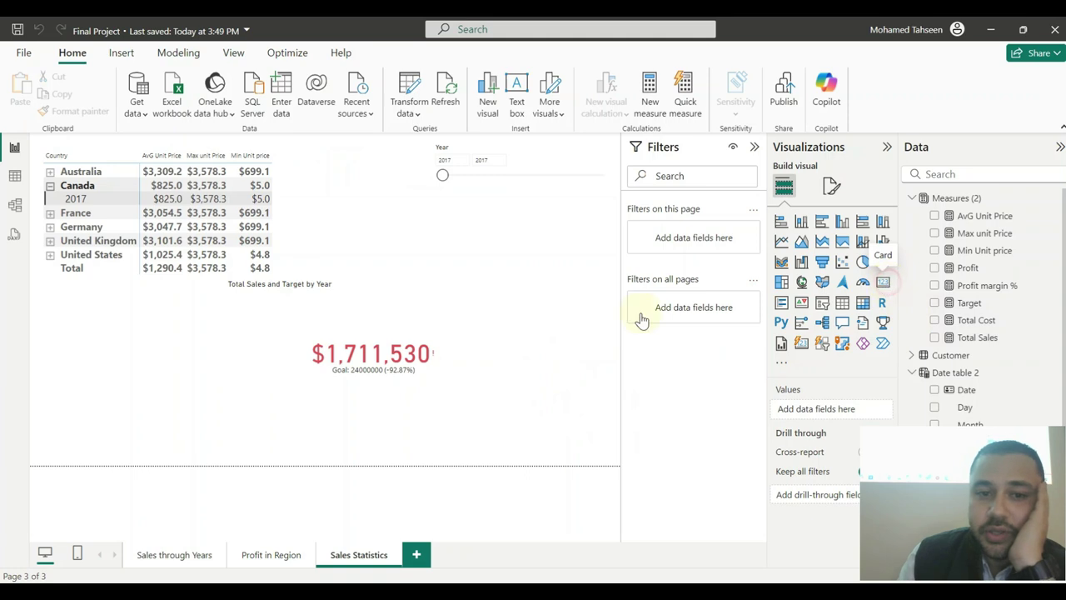
pyautogui.moveTo(185, 340); pyautogui.dragTo(538, 232)
pyautogui.moveTo(330, 329); pyautogui.dragTo(195, 350)
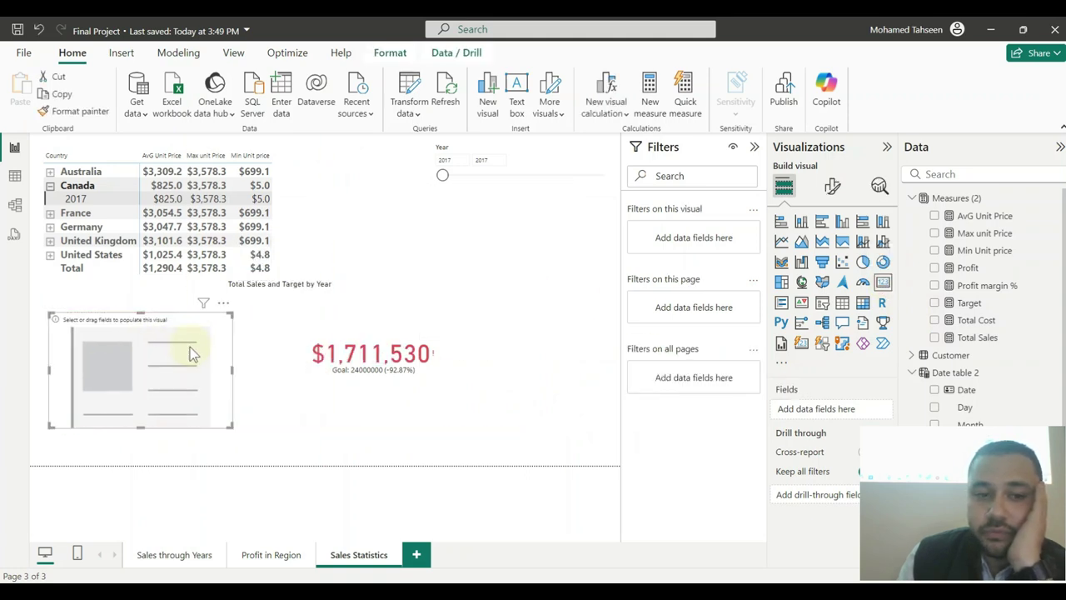
pyautogui.press('Delete')
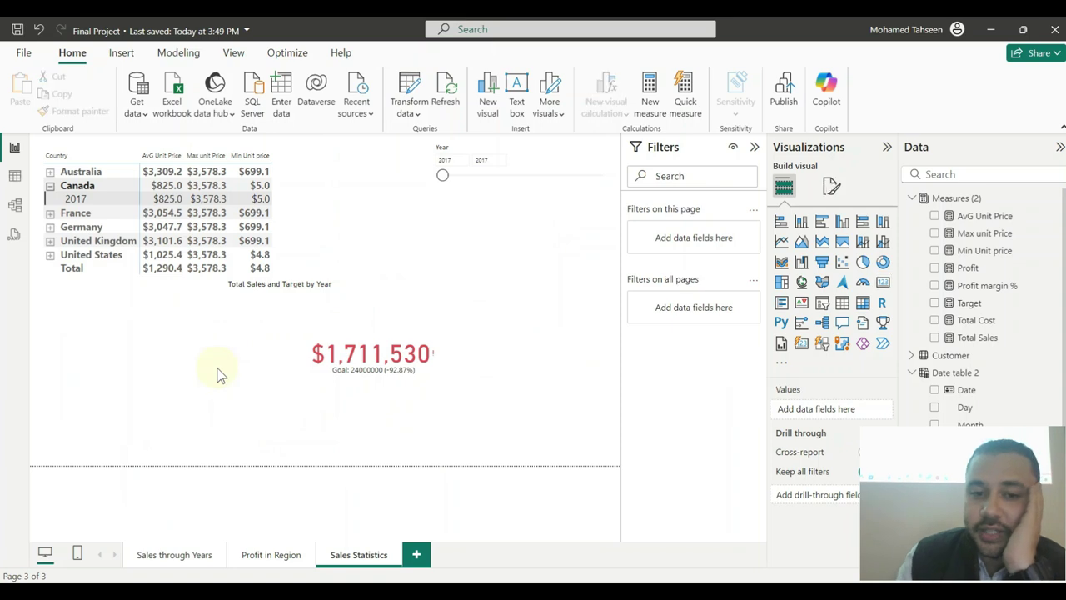
# - Examine the KPI's target label formatting, including its value and distance-to-goal options
pyautogui.click(455, 415)
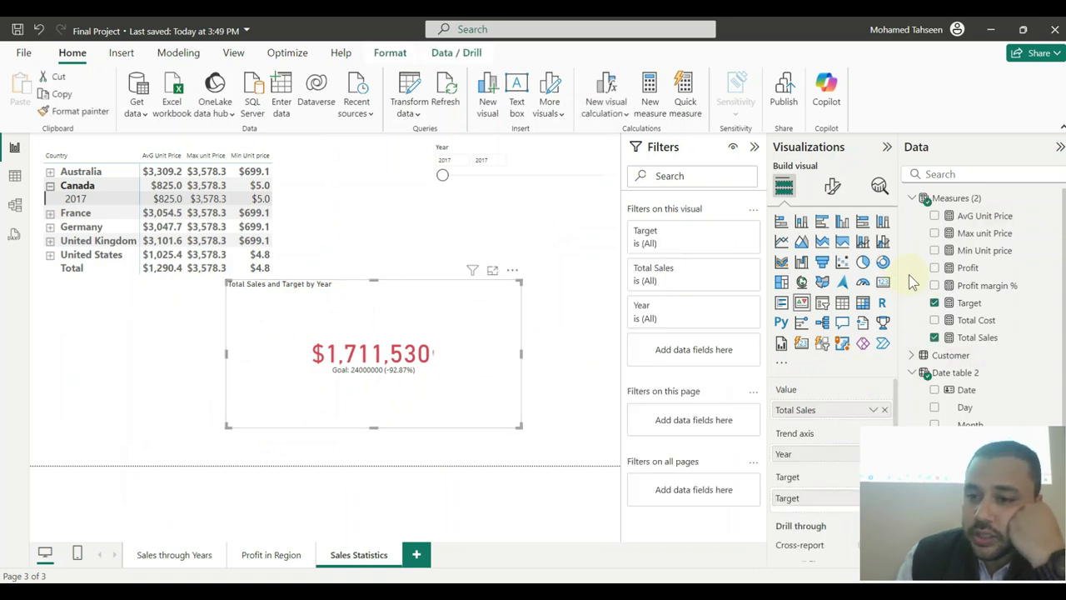
pyautogui.click(832, 185)
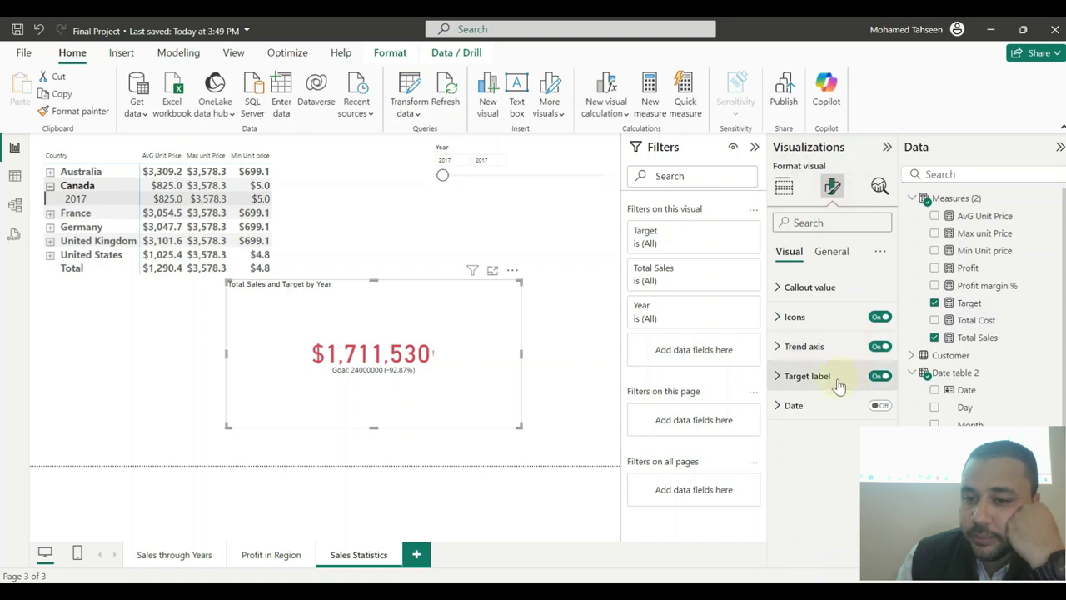
pyautogui.click(777, 374)
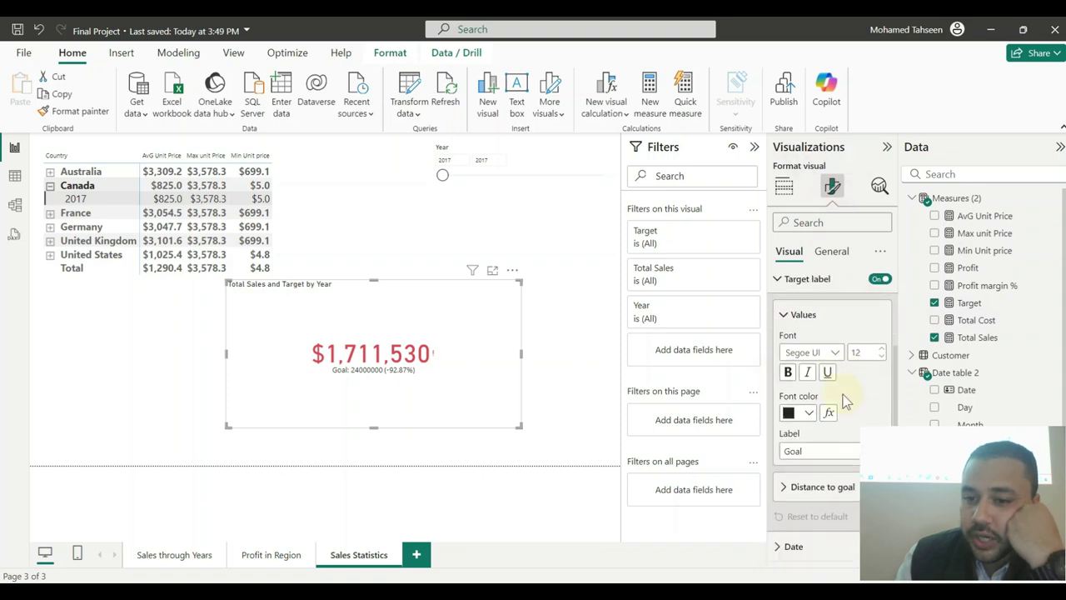
pyautogui.click(803, 490)
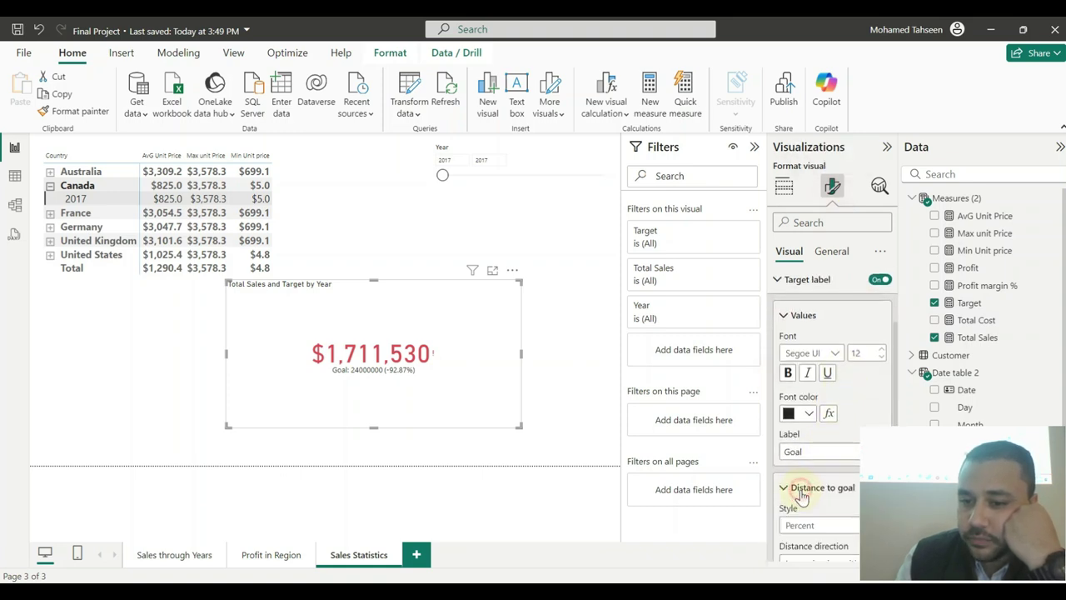
pyautogui.click(881, 419)
pyautogui.click(824, 437)
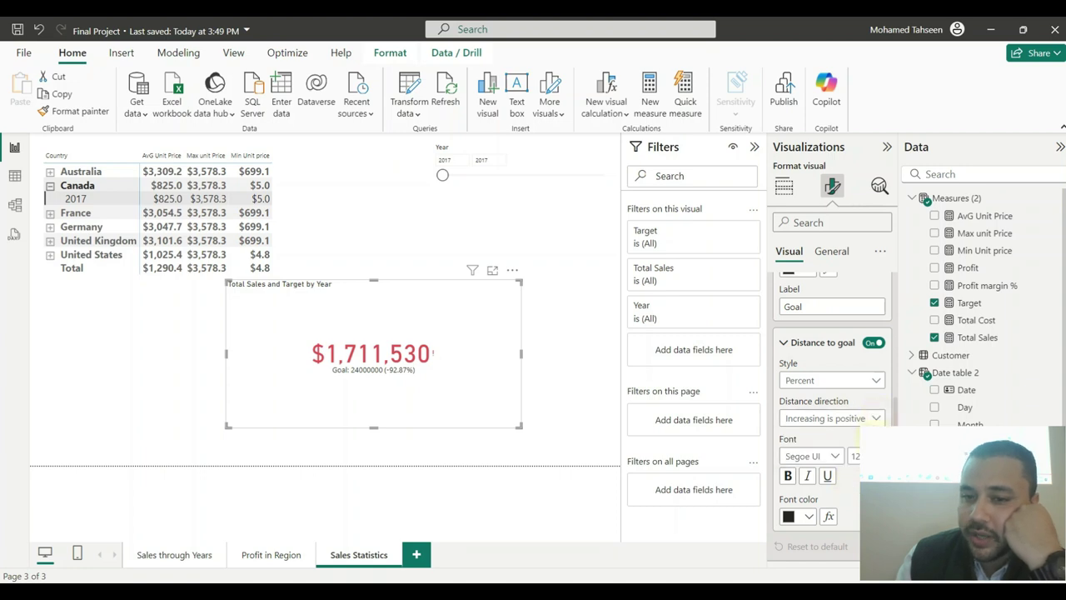
# - Add a card visual below the matrix, beside the KPI, with the Total Sales measure as its field
pyautogui.click(565, 312)
pyautogui.click(883, 281)
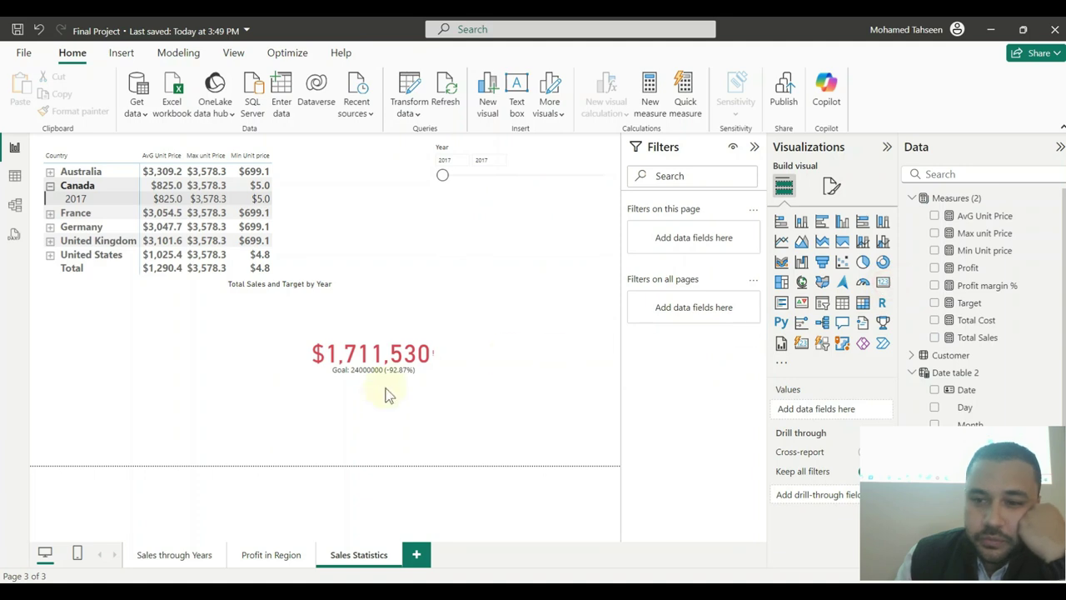
pyautogui.moveTo(991, 336); pyautogui.dragTo(206, 398)
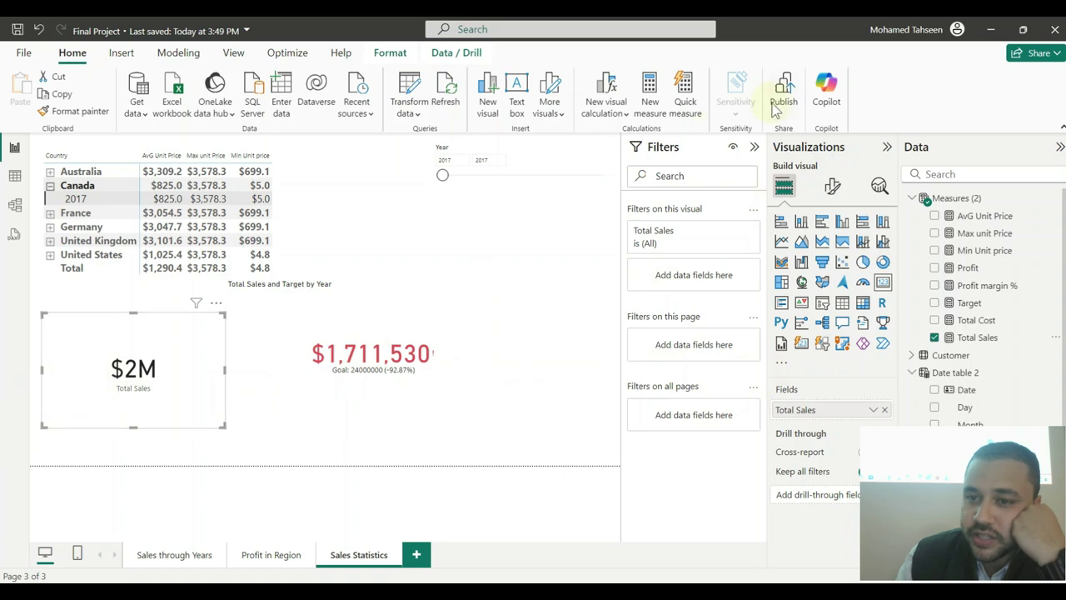
# - Set the display units of the Total Sales card's callout value to Thousands
pyautogui.click(831, 183)
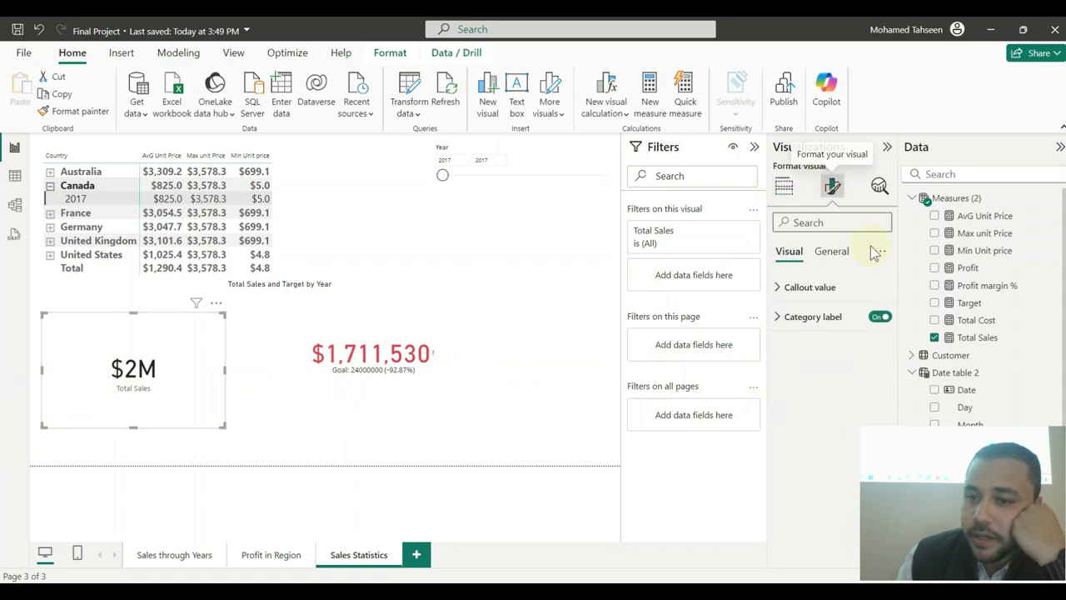
pyautogui.click(778, 317)
pyautogui.click(790, 286)
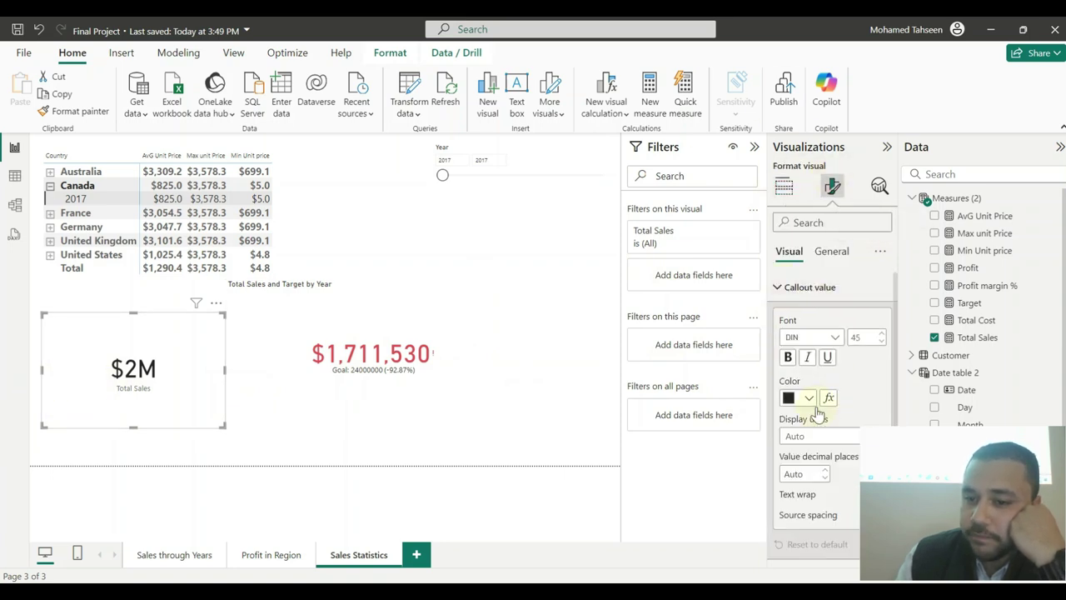
pyautogui.click(851, 436)
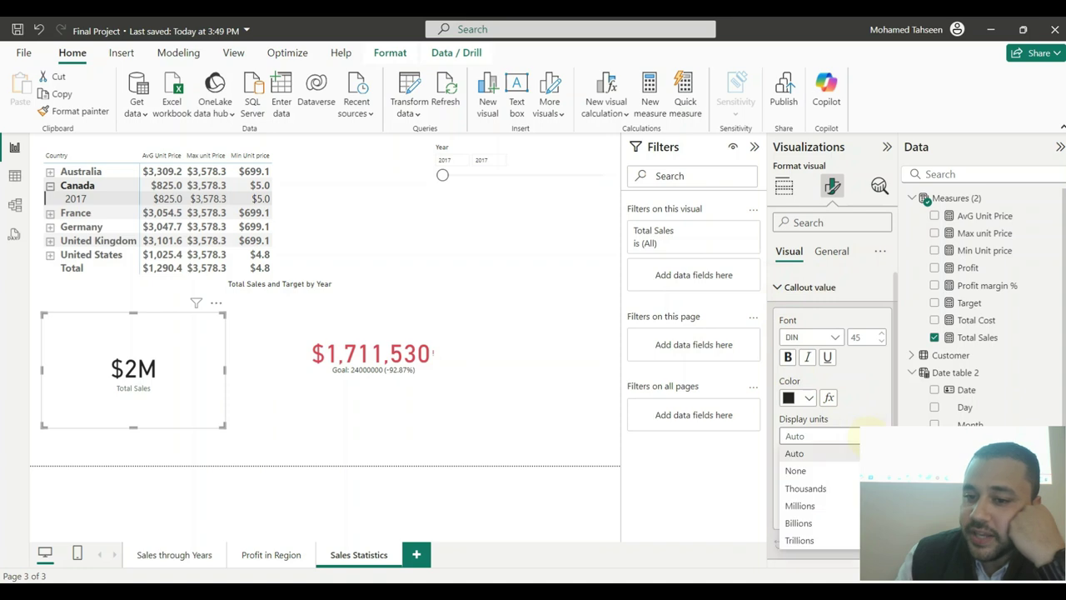
pyautogui.click(830, 490)
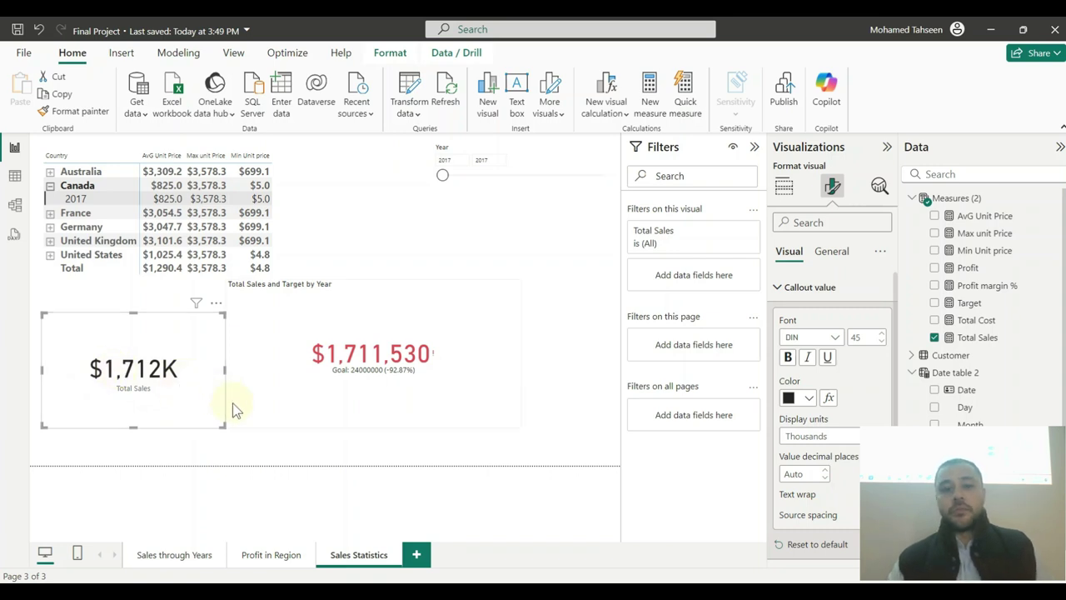
pyautogui.click(356, 399)
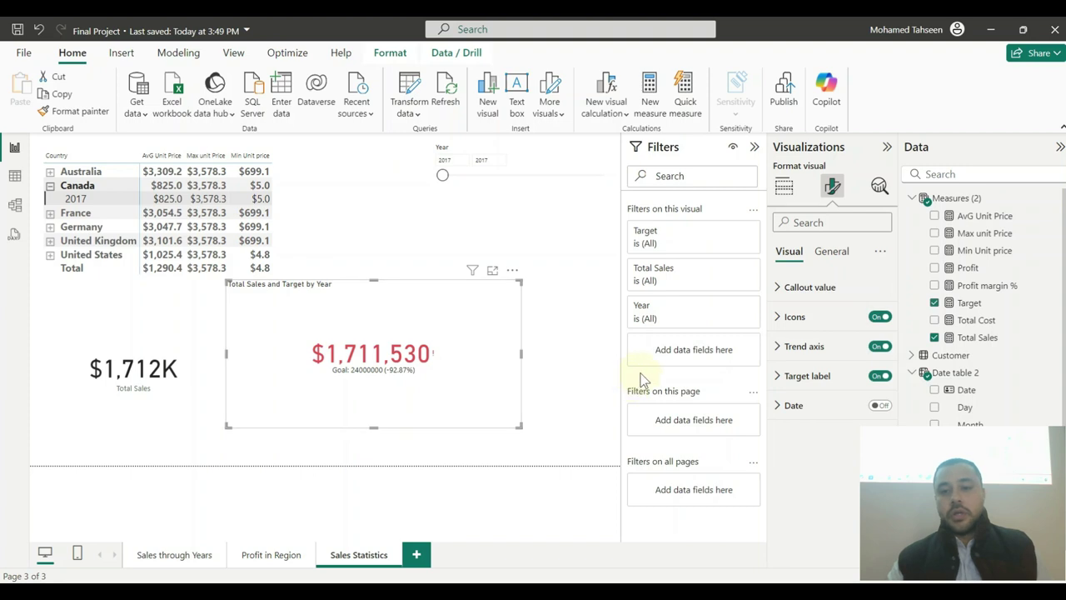